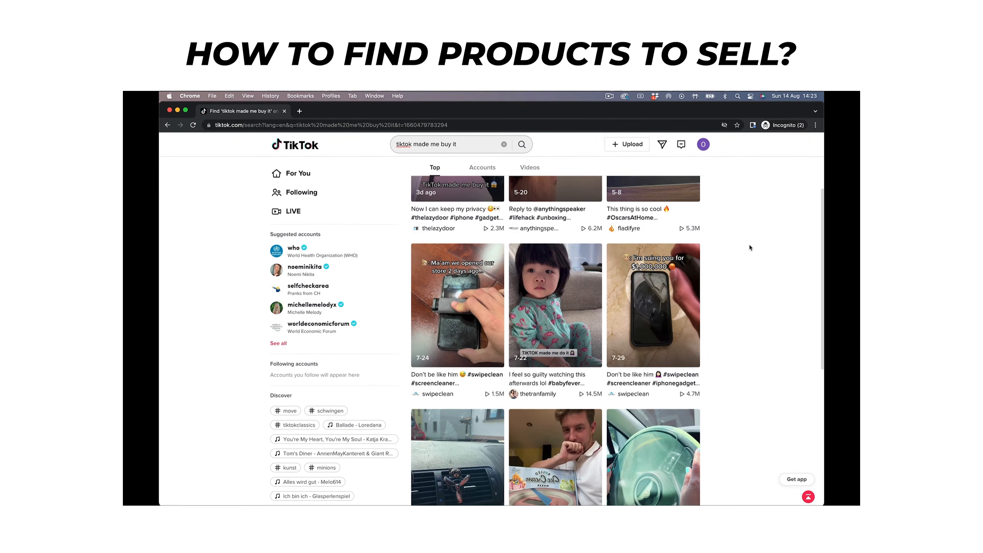
Scroll through the 'tiktok made me buy it' results and Minea's ad grid to reach the lunar lamp ad.
scroll(975, 345, down, 5)
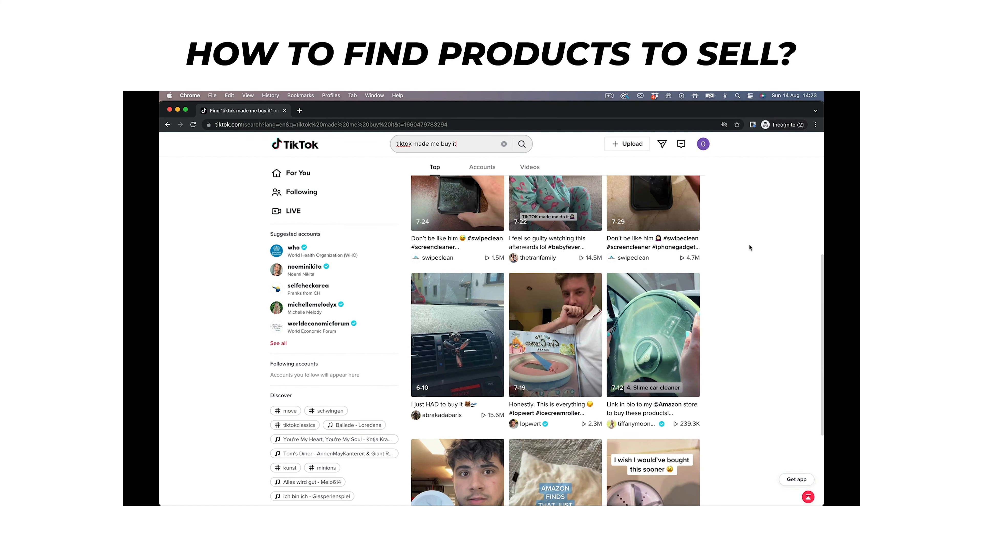
scroll(749, 244, down, 5)
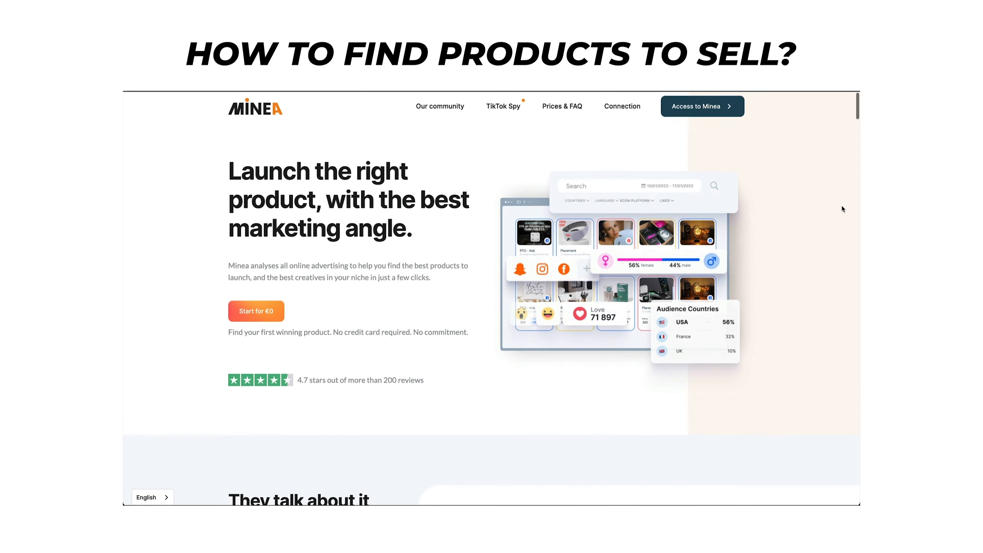
scroll(841, 204, down, 5)
scroll(840, 204, down, 5)
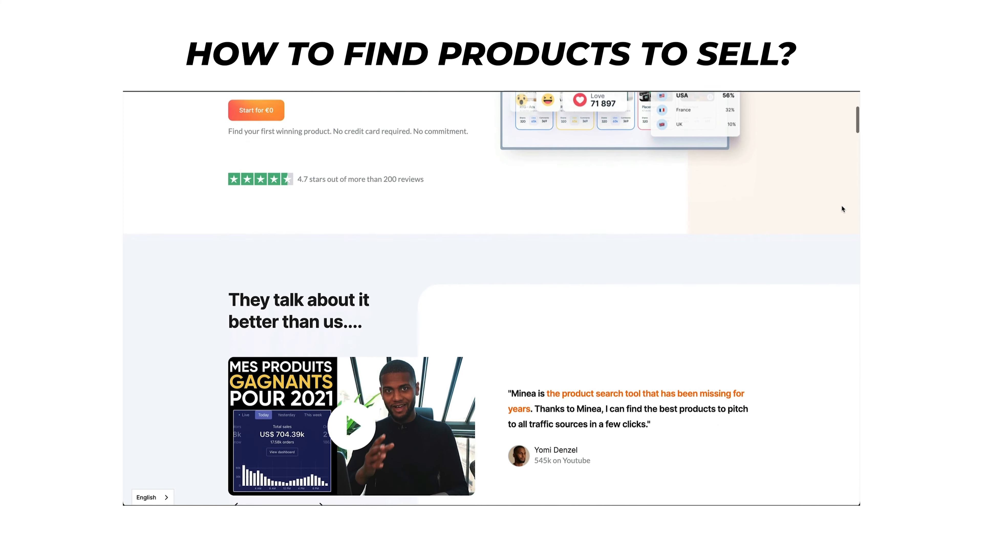
scroll(841, 204, down, 5)
scroll(841, 207, down, 10)
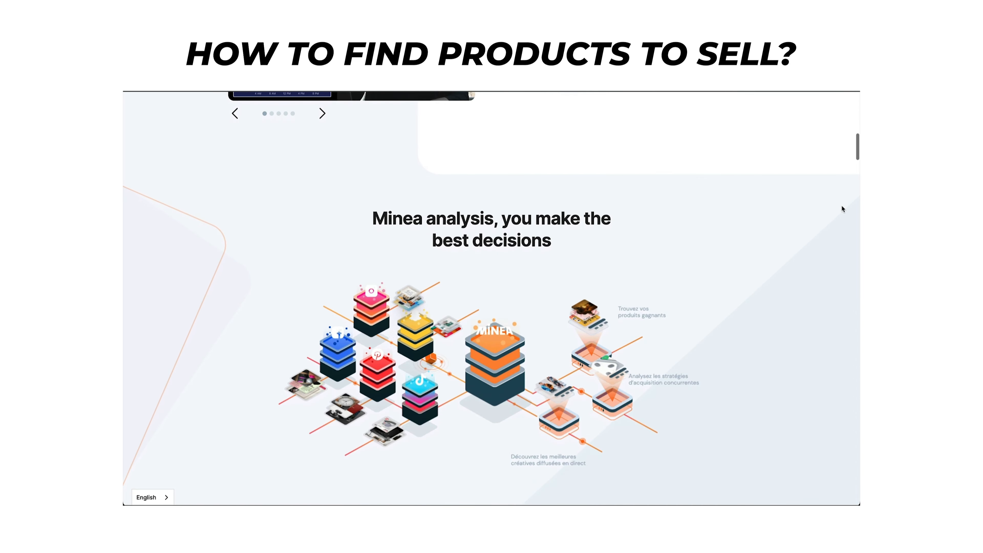
scroll(841, 204, down, 5)
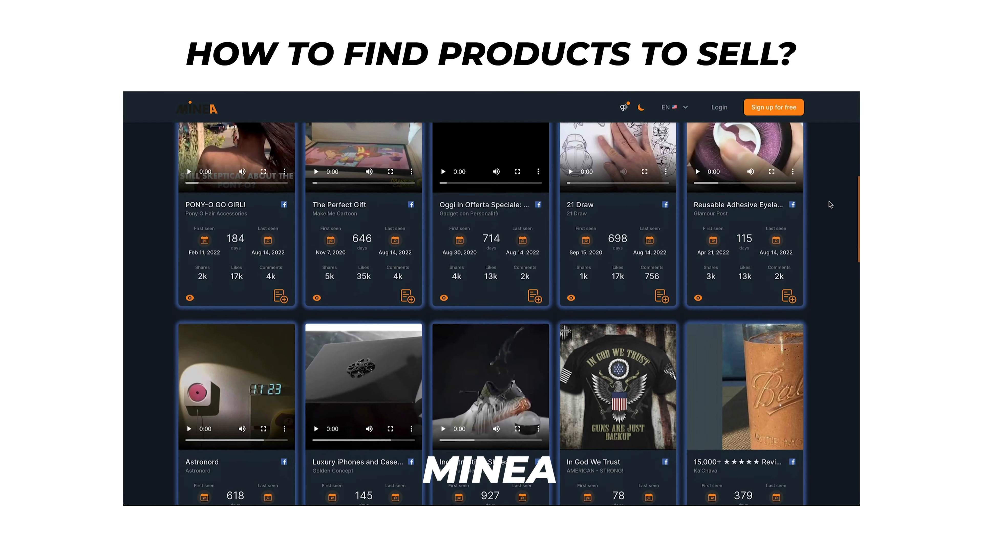
scroll(829, 205, down, 8)
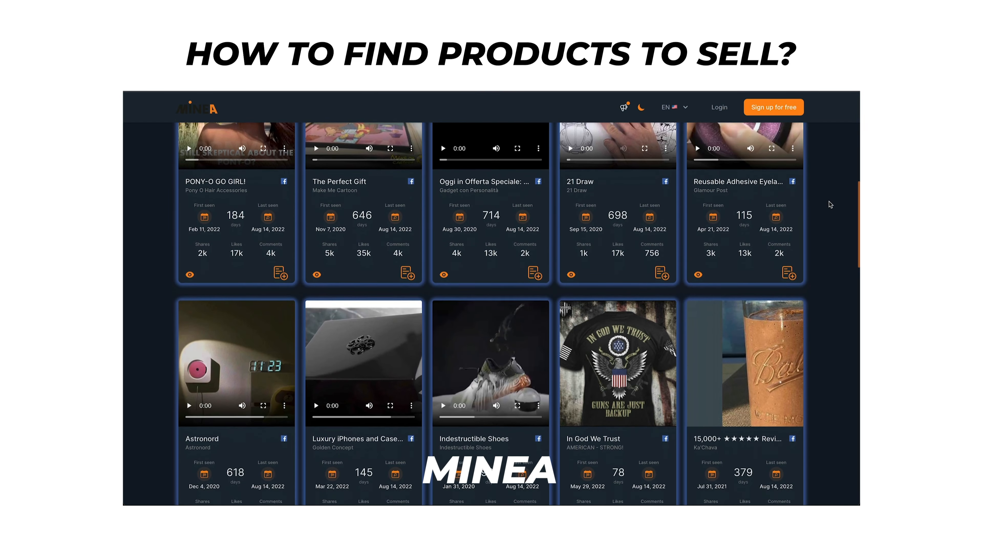
scroll(829, 203, down, 3)
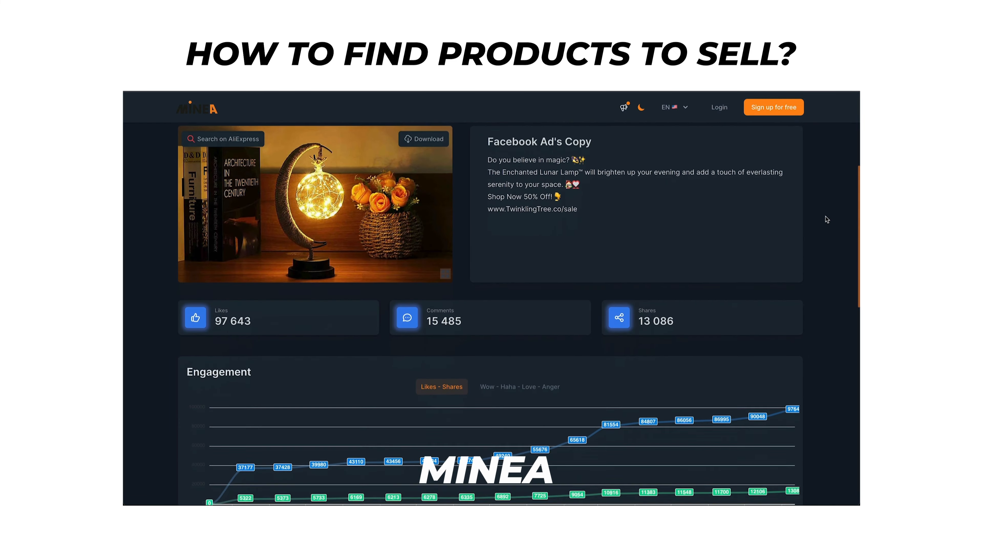
scroll(827, 219, down, 5)
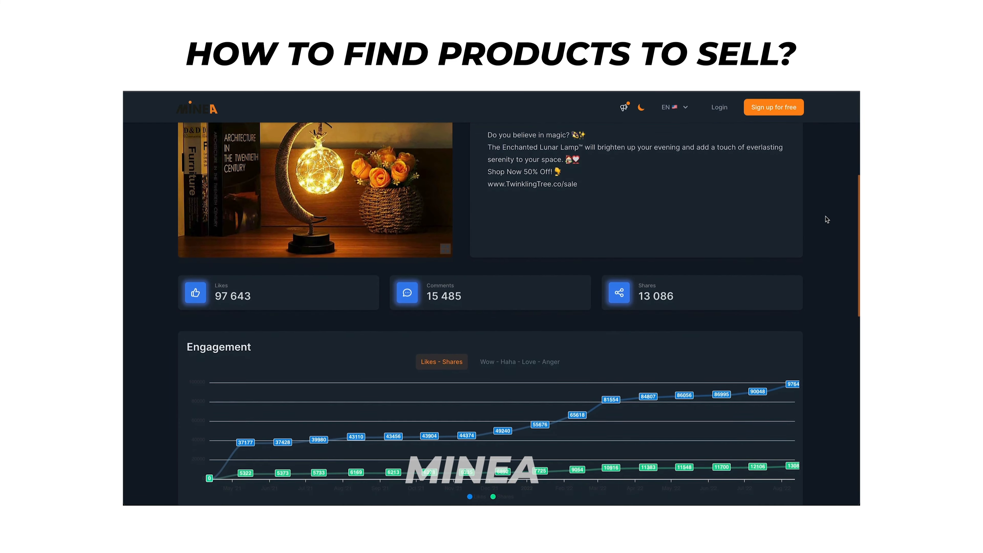
scroll(827, 220, down, 3)
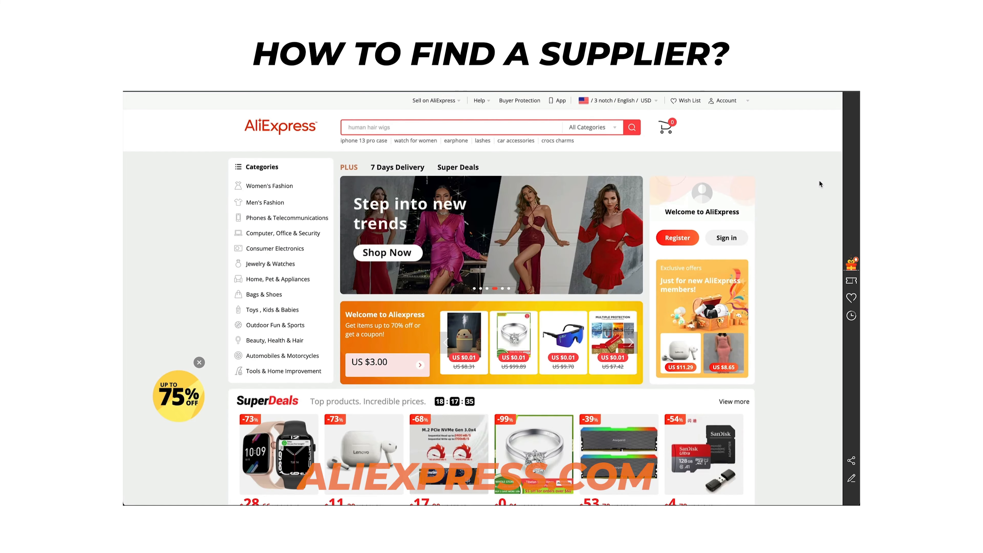
Scroll down the AliExpress and Alibaba.com homepages past the product category rows.
scroll(819, 182, down, 3)
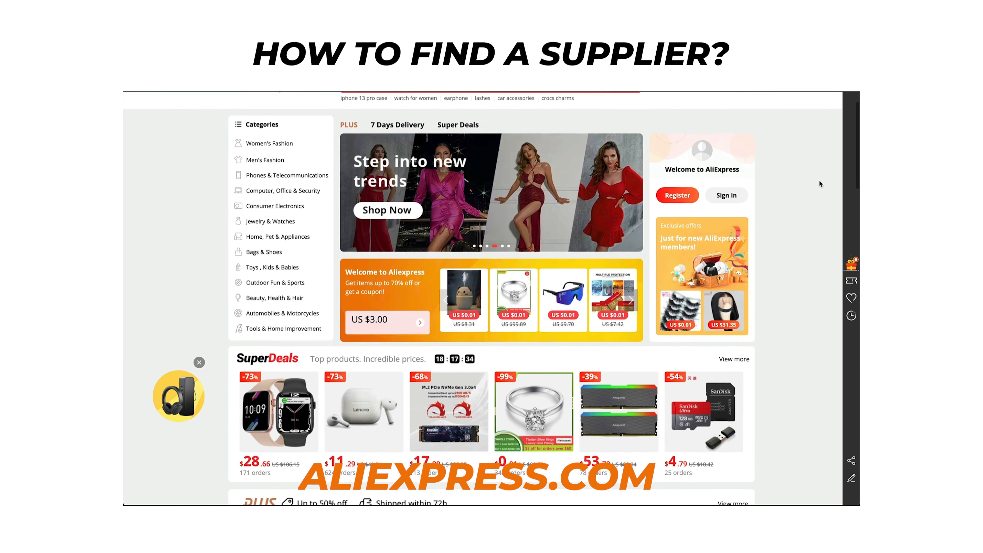
scroll(819, 181, down, 2)
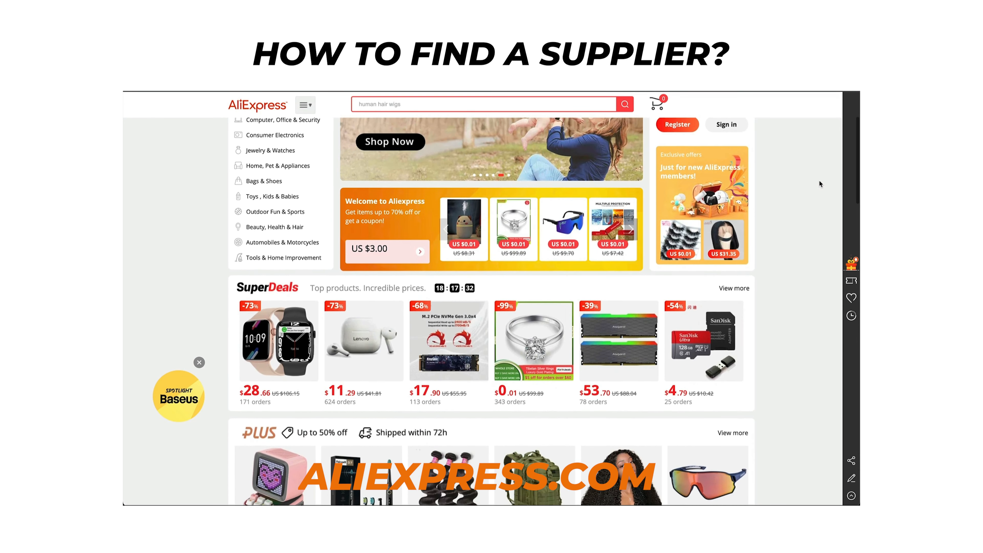
scroll(818, 179, down, 2)
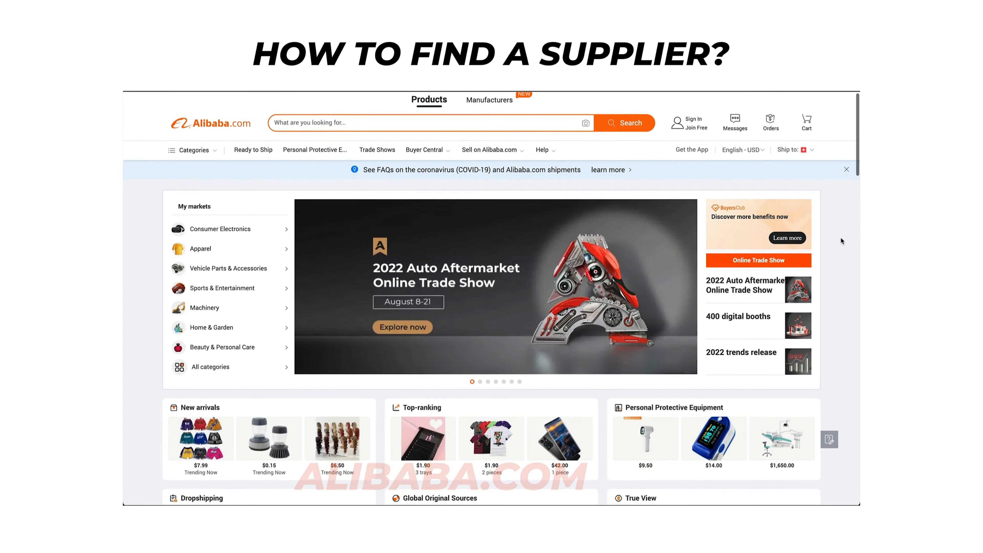
scroll(840, 239, down, 2)
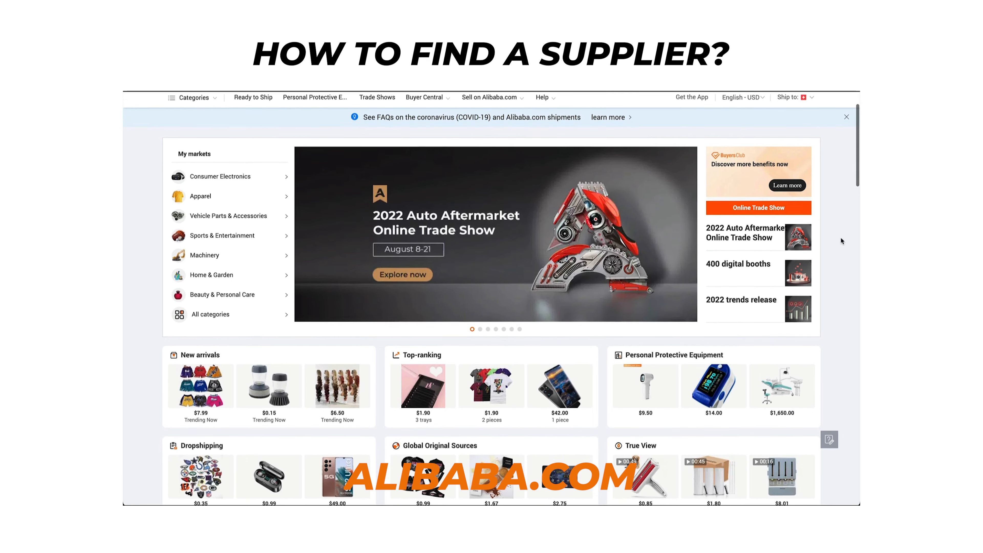
scroll(840, 237, down, 2)
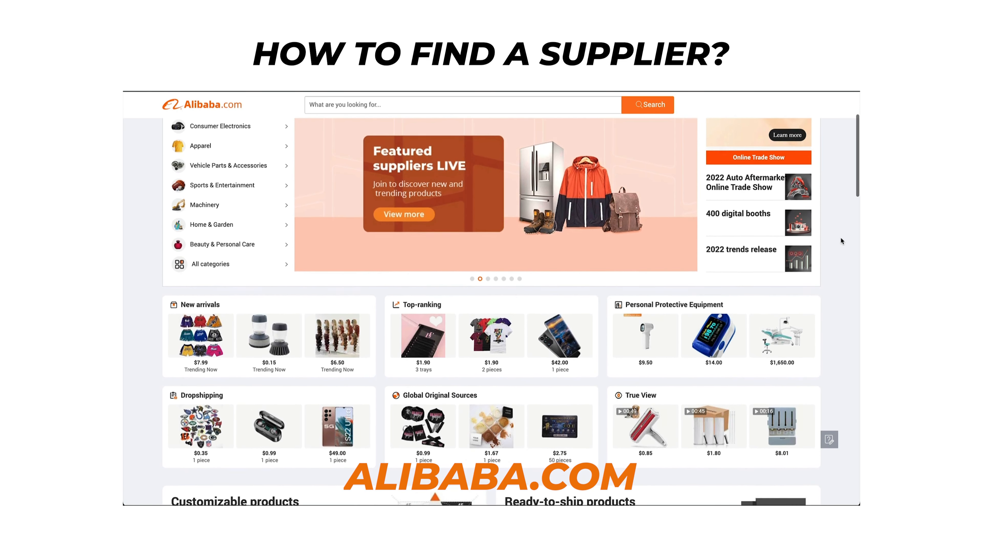
scroll(840, 240, down, 2)
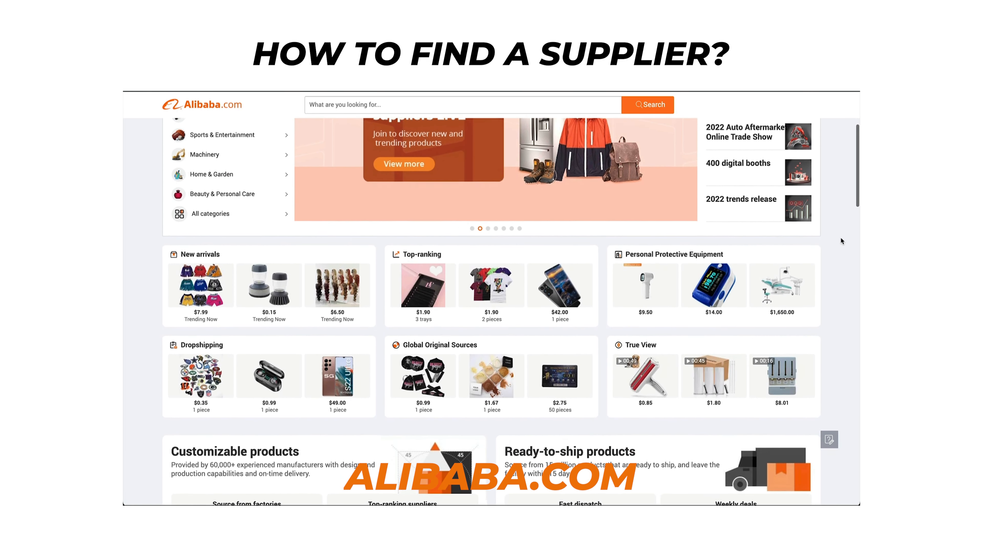
scroll(840, 239, down, 2)
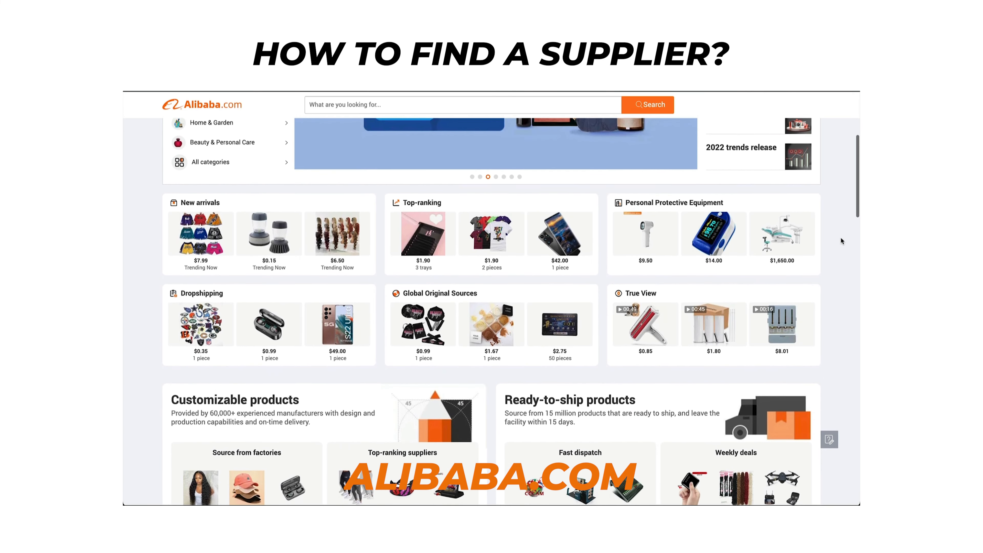
scroll(840, 241, down, 2)
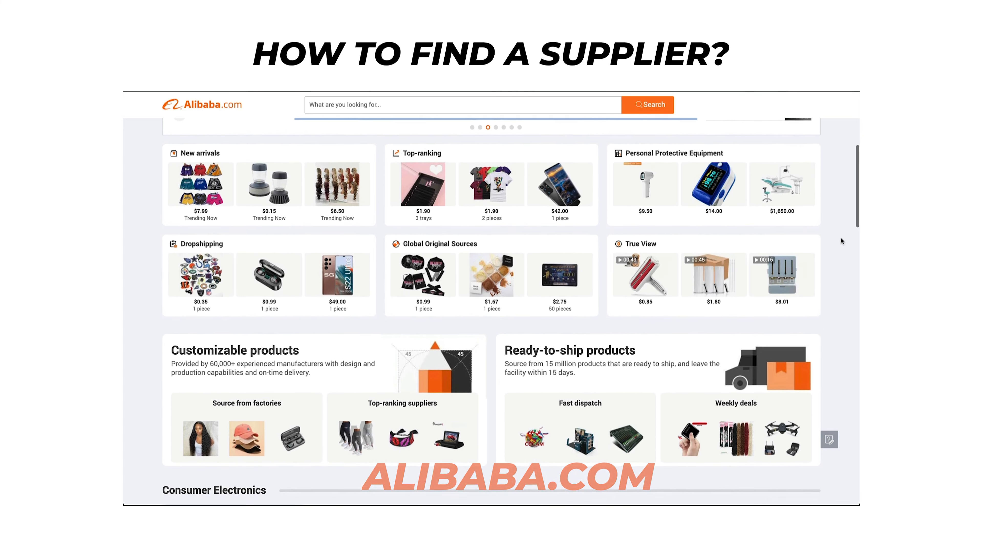
scroll(840, 240, down, 1)
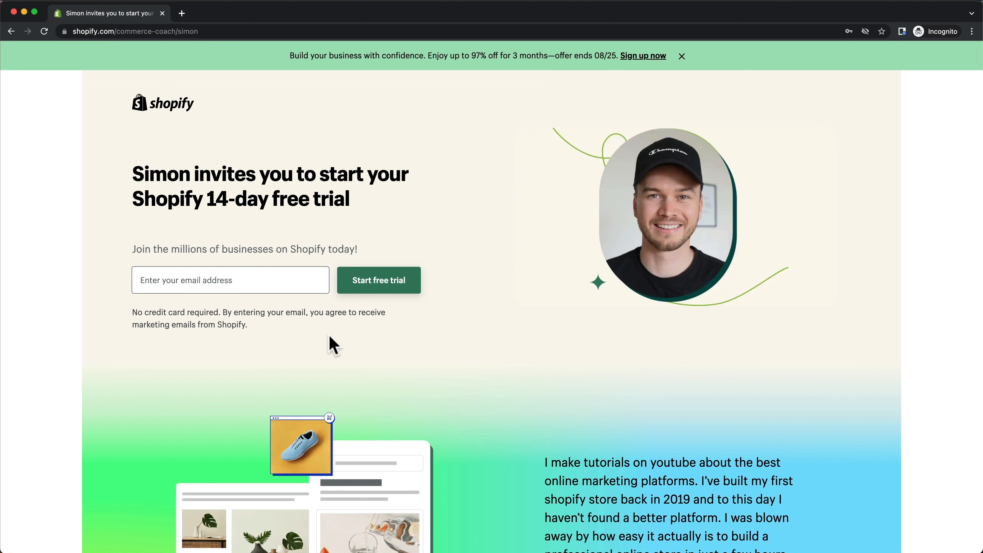
Enter the account e-mail address and start the Shopify free trial sign-up.
click(229, 281)
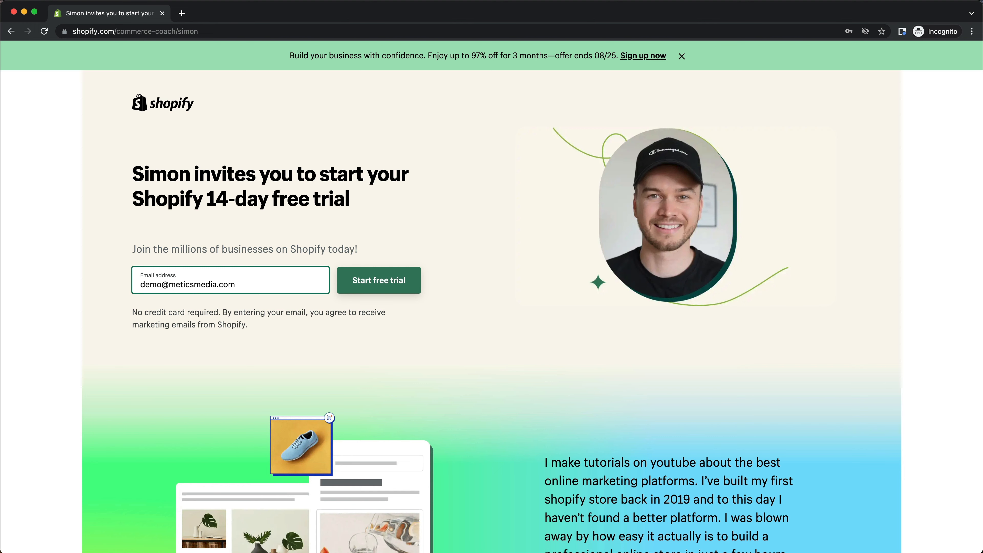
click(350, 287)
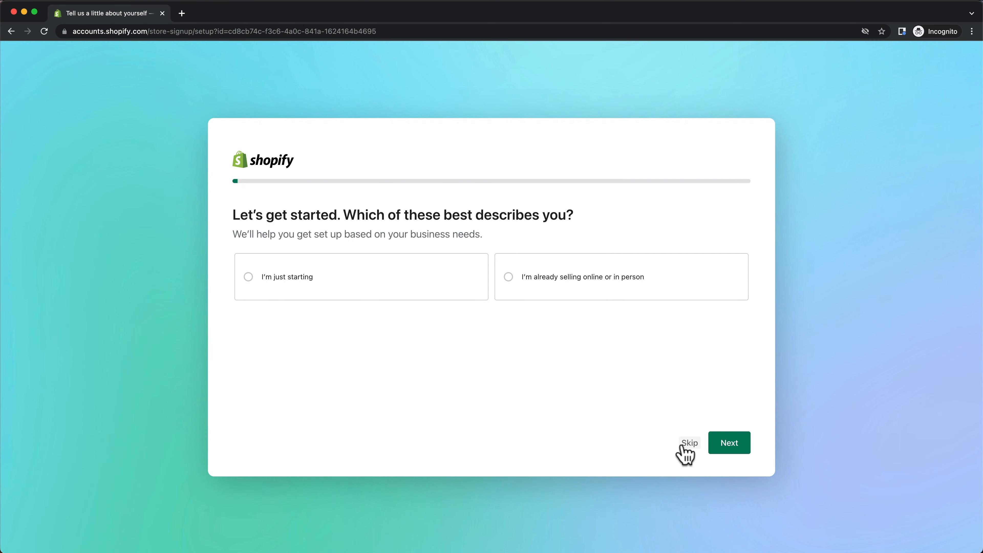
Skip the three store setup questions, including where to sell and dropshipping.
click(686, 442)
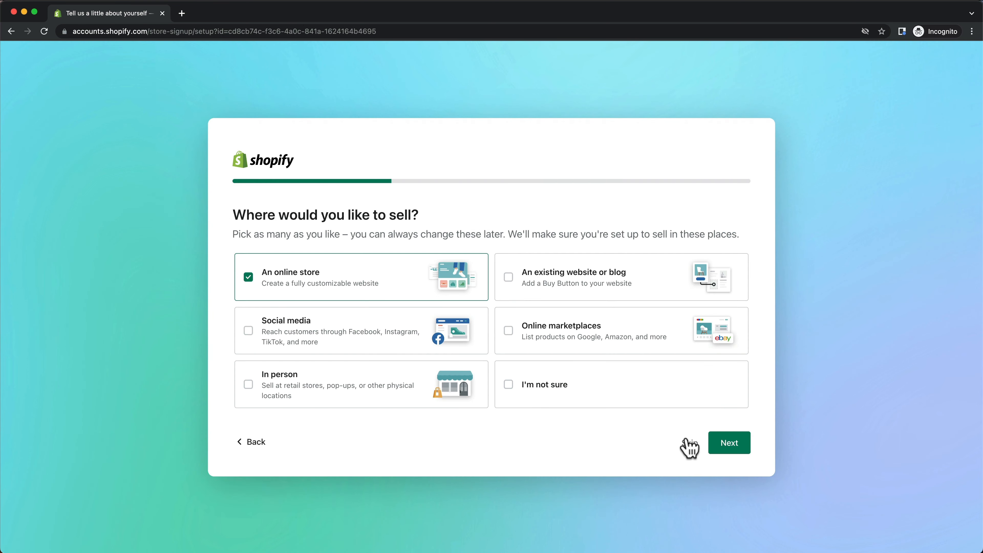
click(688, 445)
click(689, 447)
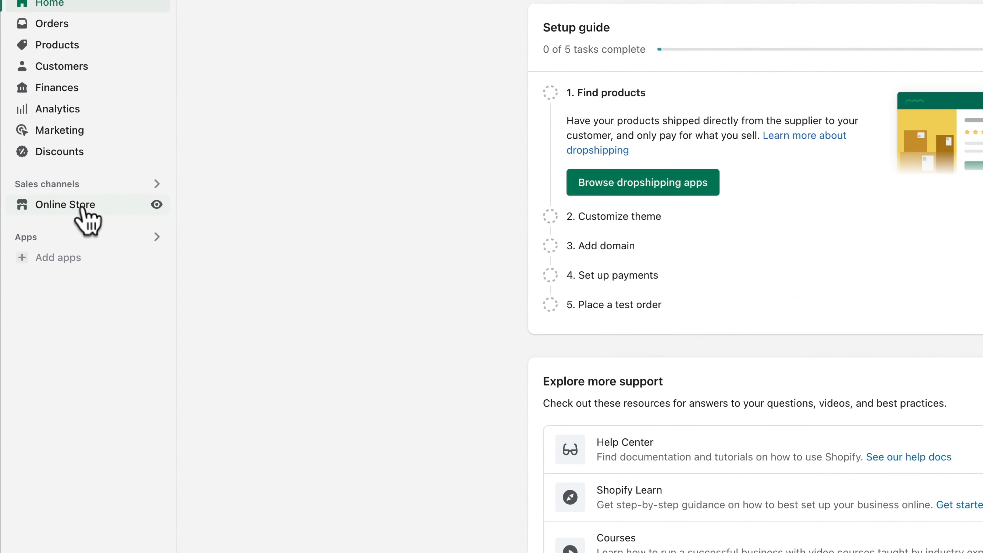
Find the free Sense theme and add it to the theme library.
click(82, 209)
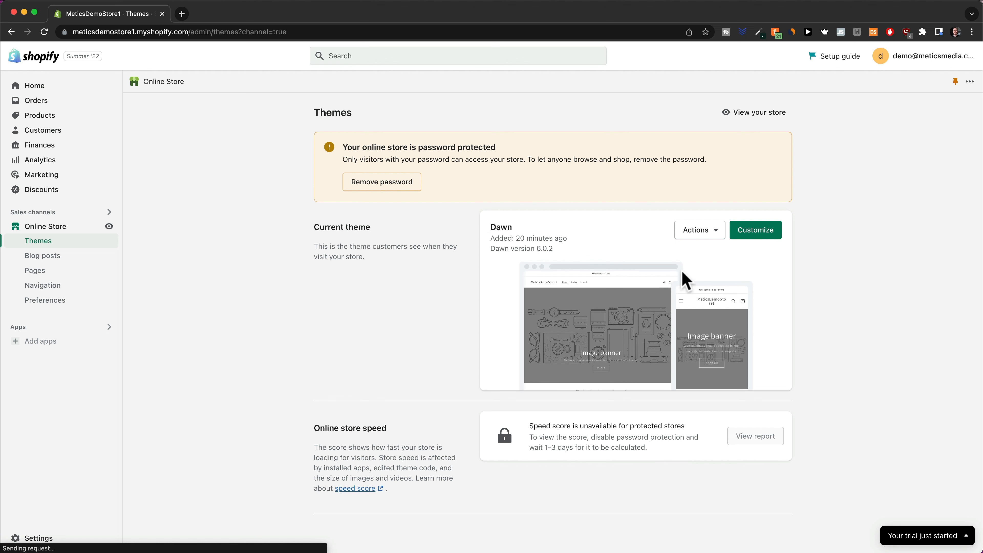
scroll(902, 327, down, 2)
scroll(889, 326, down, 2)
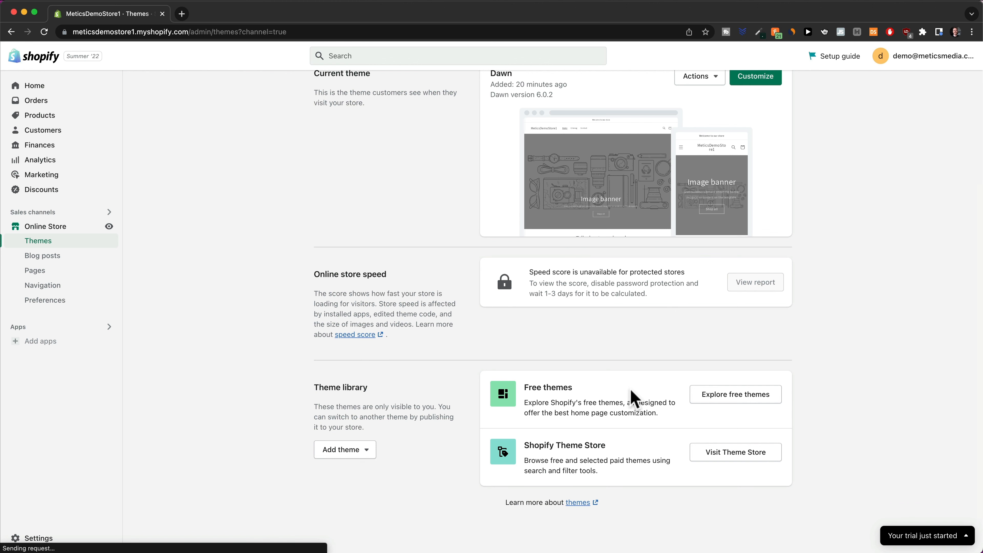
click(740, 400)
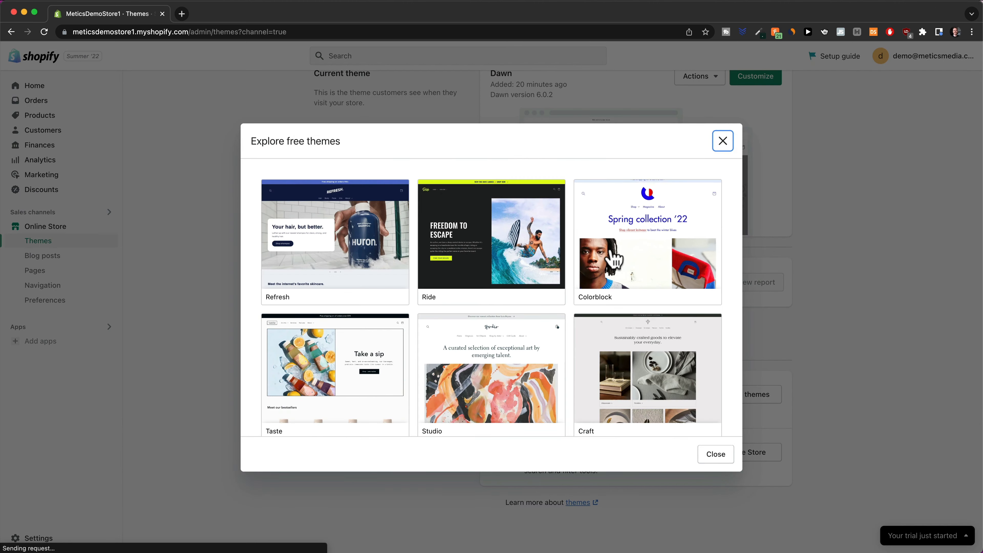
scroll(614, 260, down, 5)
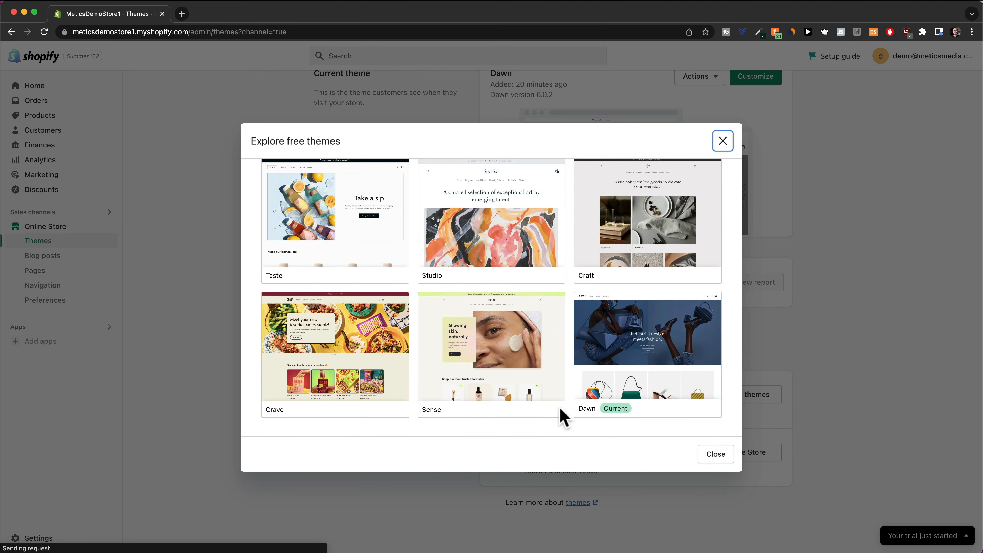
click(510, 365)
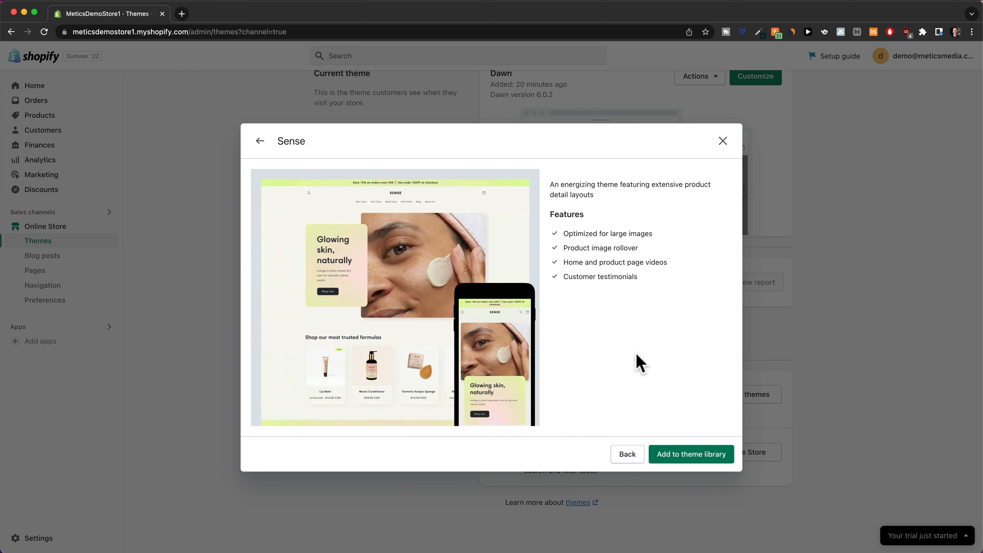
click(689, 461)
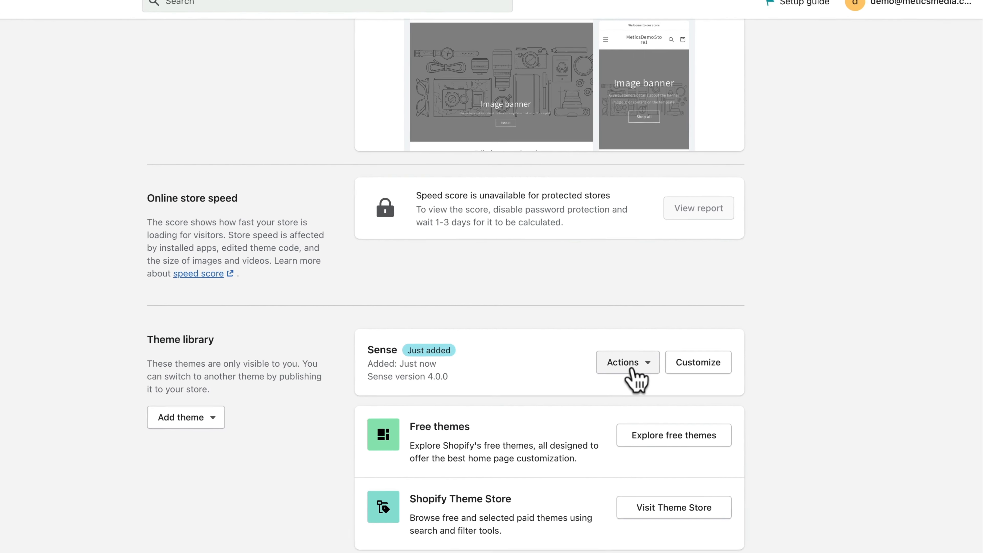
Publish Sense as the live store theme in place of Dawn.
click(632, 368)
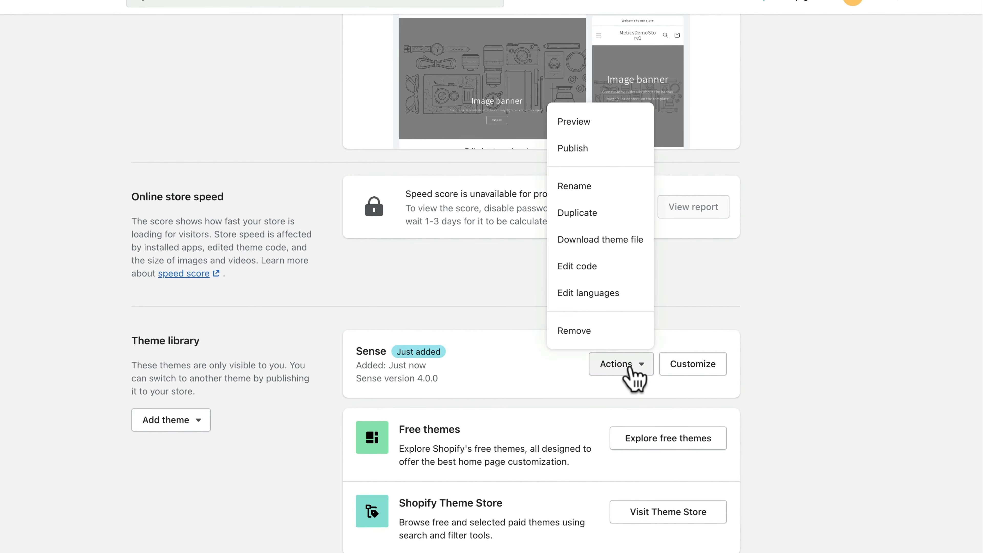
click(588, 150)
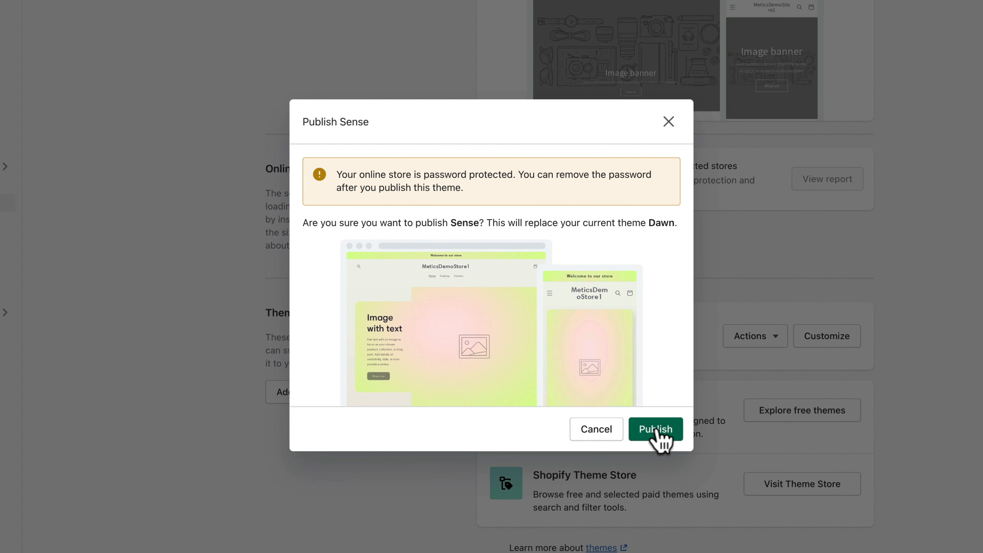
click(661, 432)
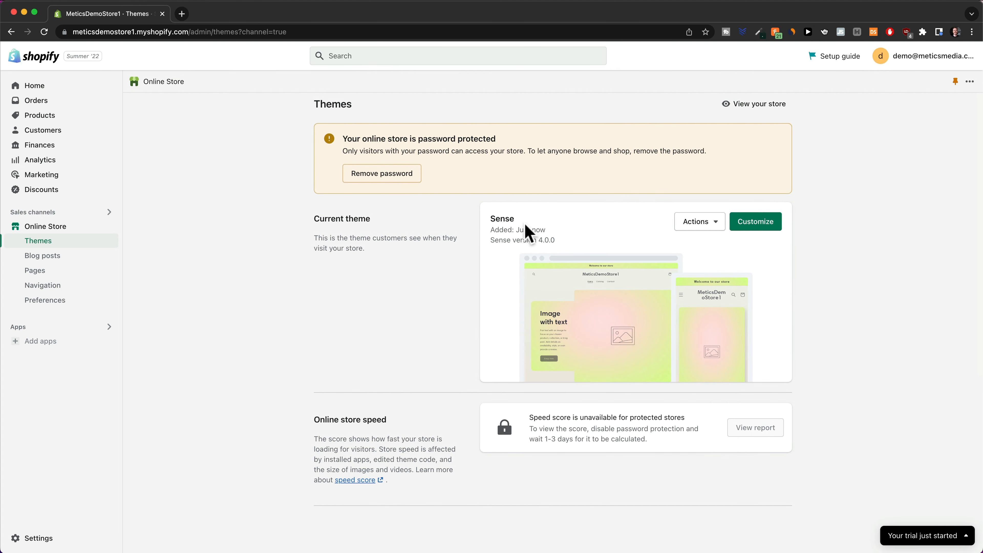
double_click(495, 219)
click(898, 313)
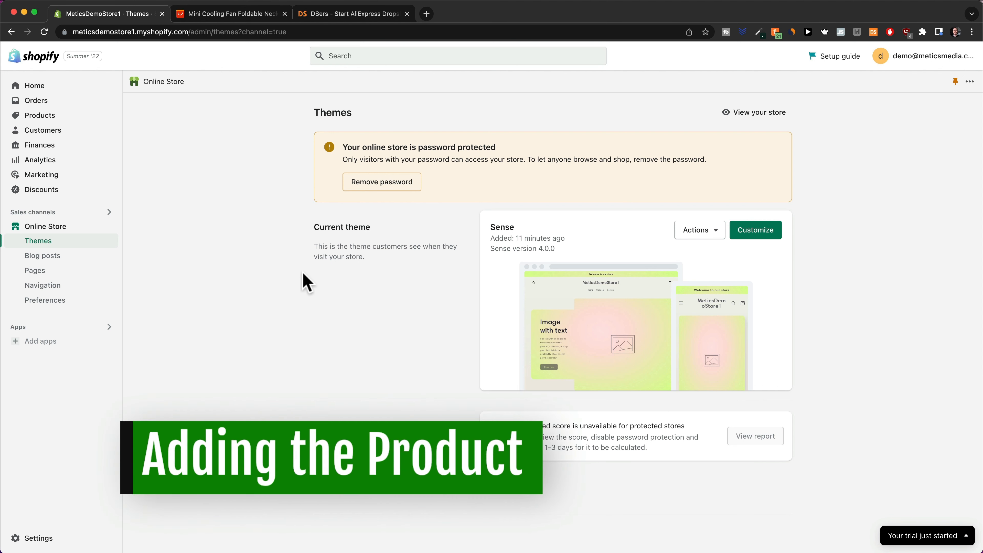
View the AliExpress mini cooling fan listing, then switch to the DSers website.
click(223, 15)
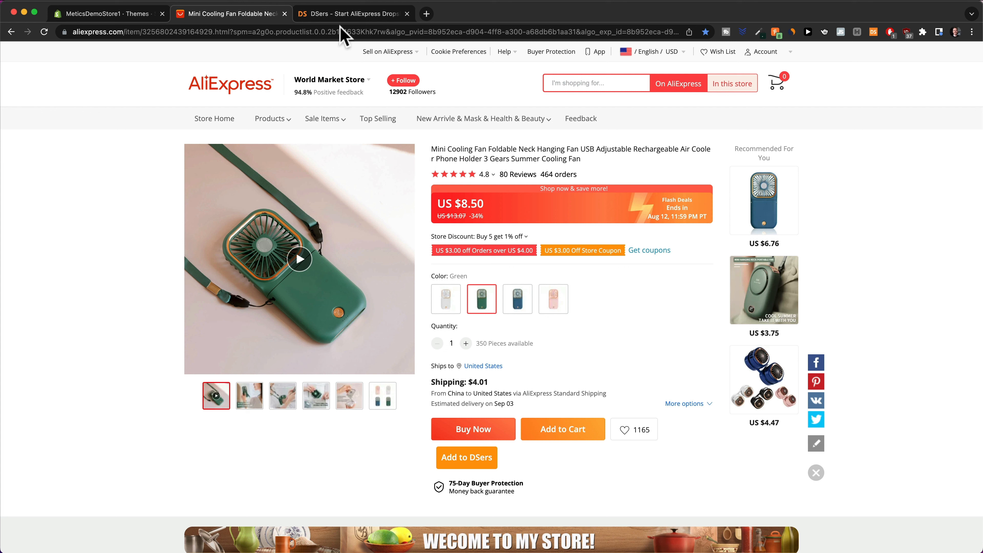
click(340, 14)
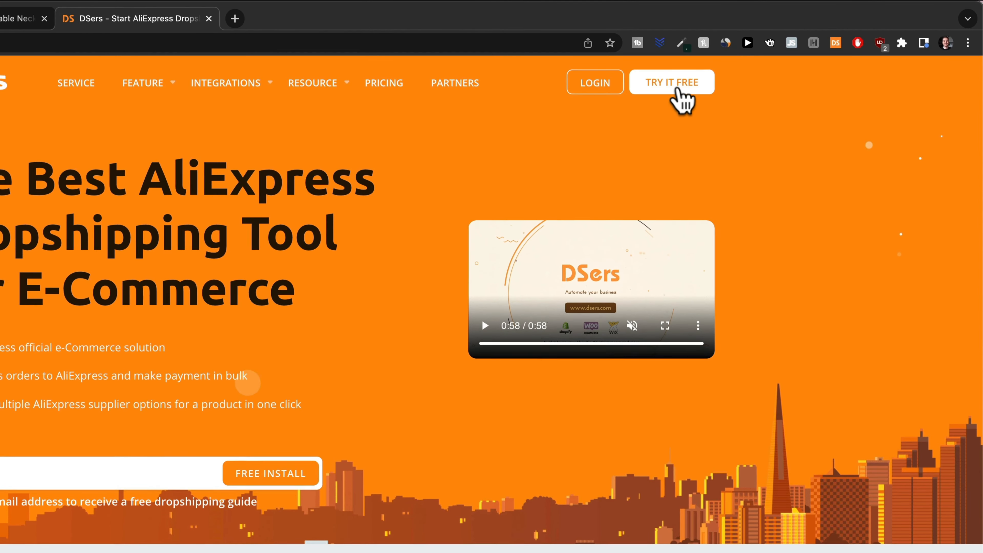
Create a free DSers account with an e-mail and password.
click(757, 66)
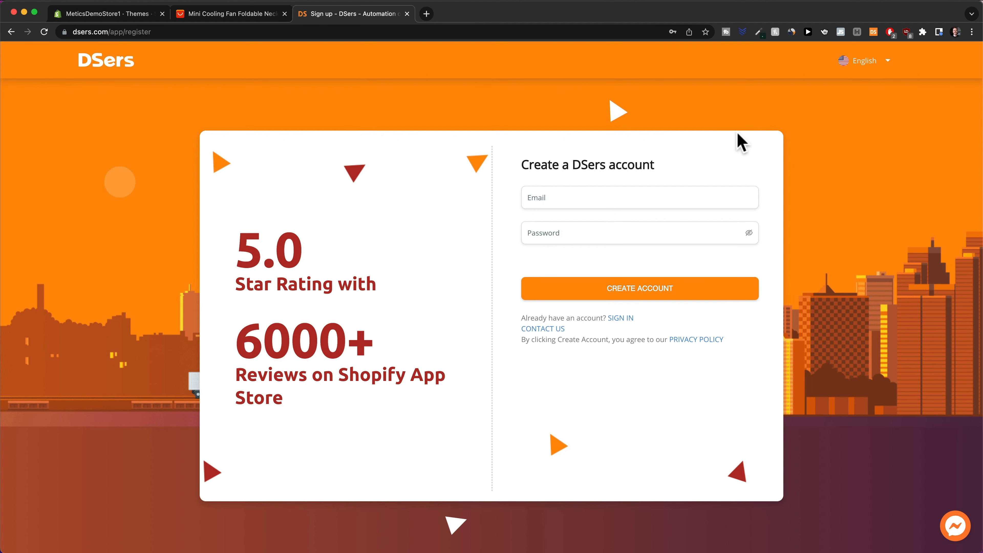
click(600, 199)
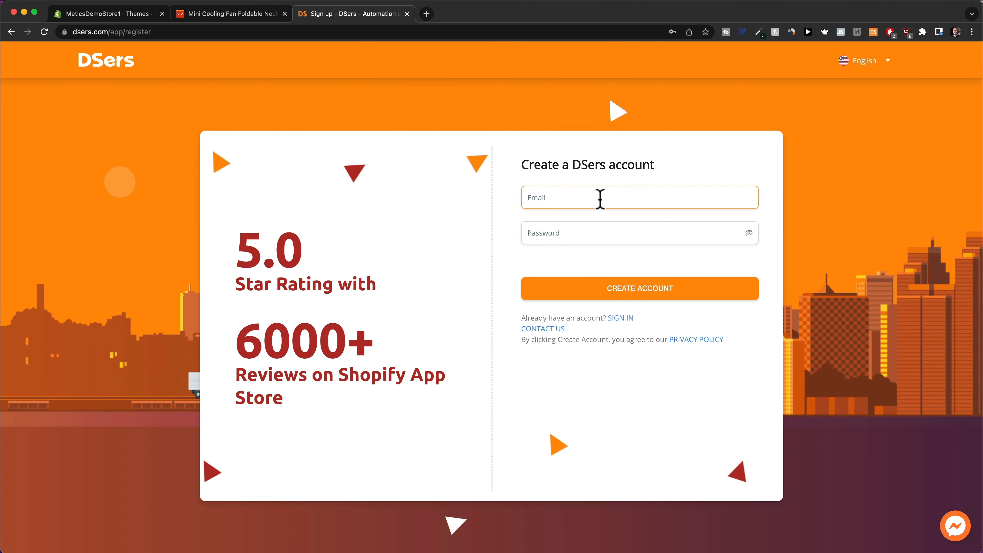
click(602, 242)
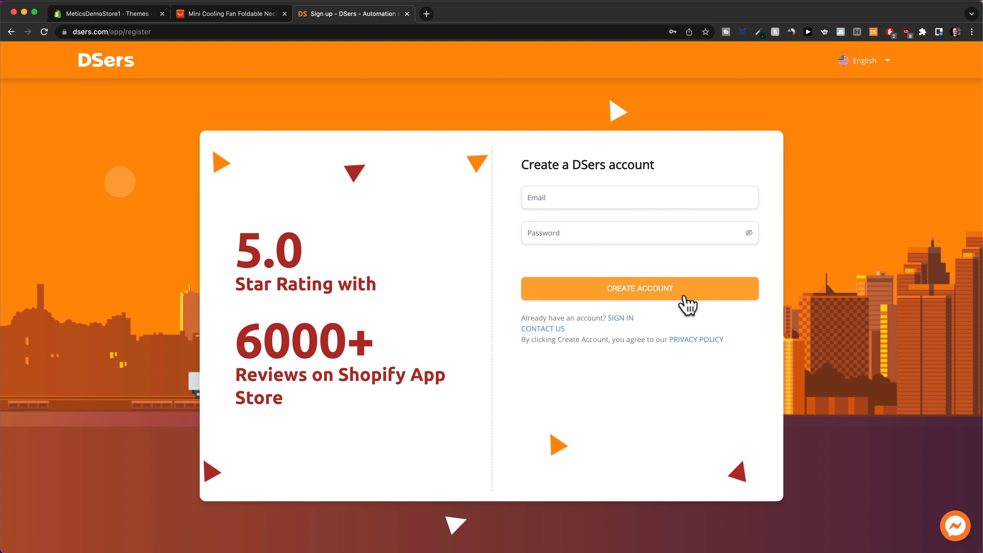
click(687, 304)
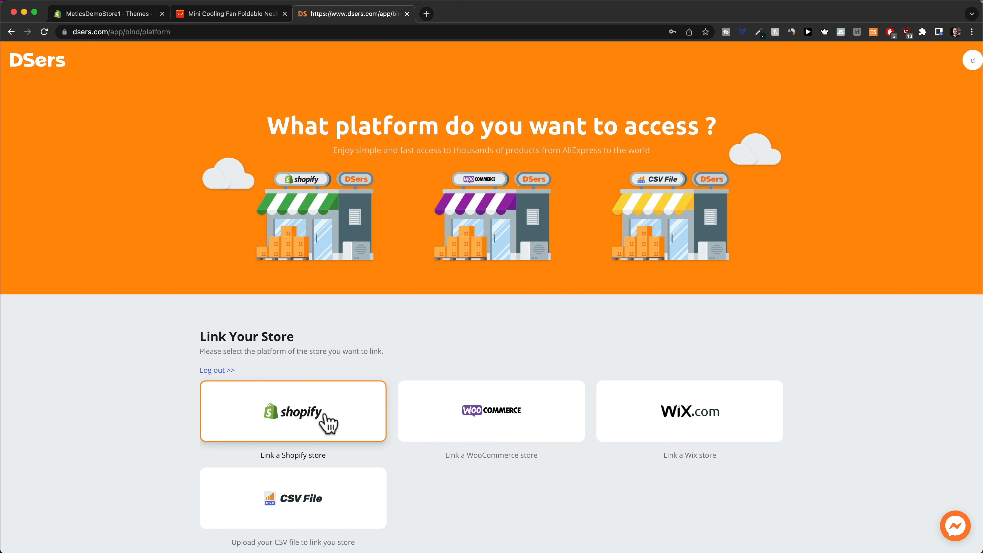
Choose Shopify, bind DSers to the account, and install the DSers app on the store.
click(325, 416)
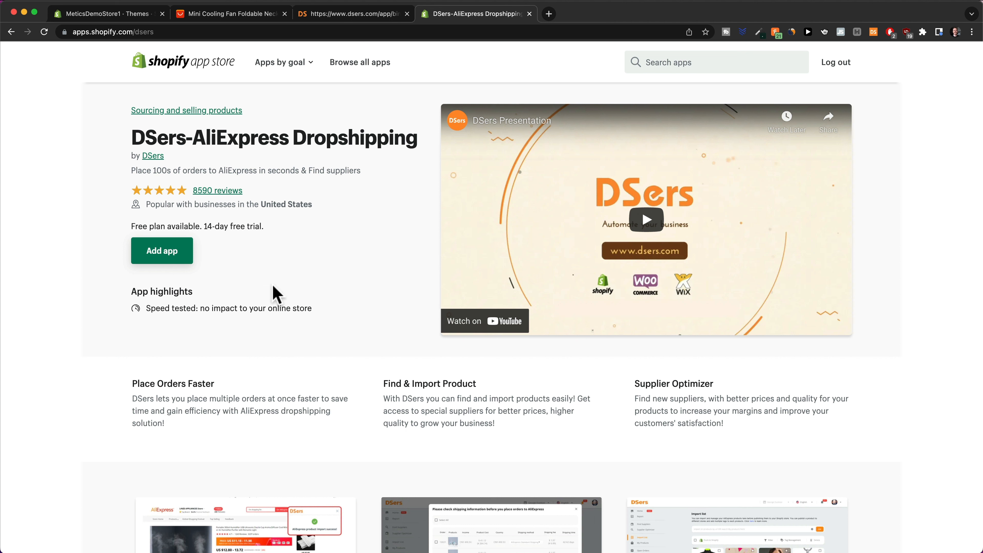
click(163, 252)
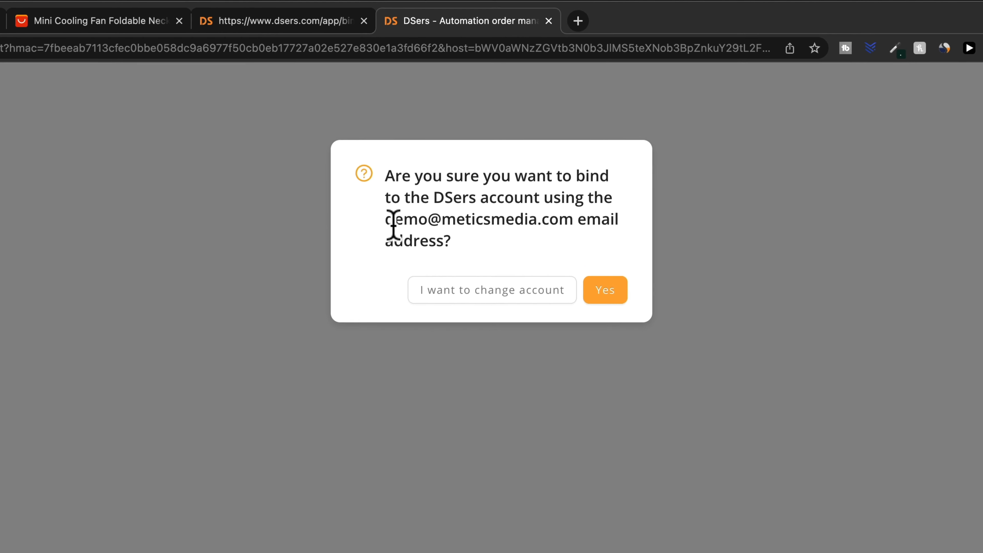
drag(417, 159, 532, 157)
drag(548, 225, 572, 224)
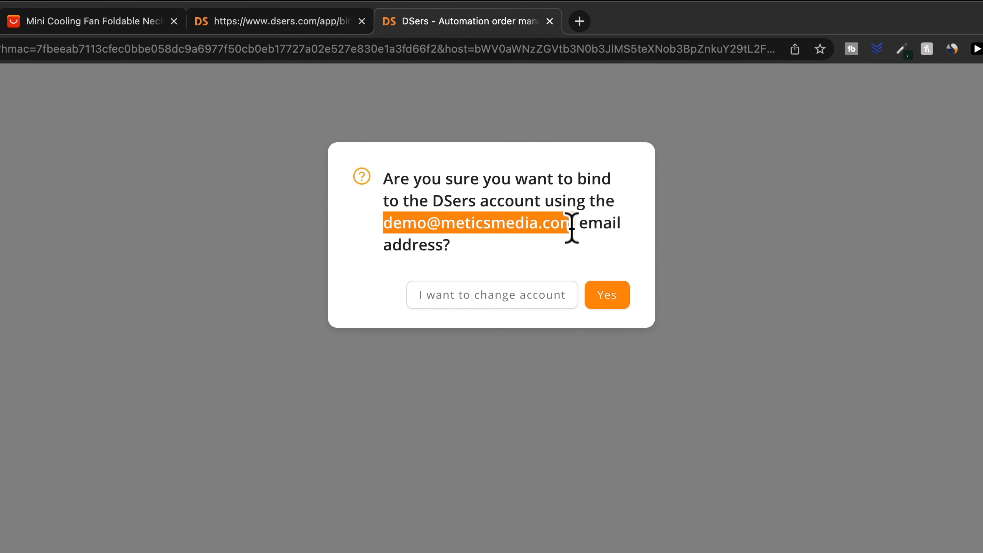
click(583, 247)
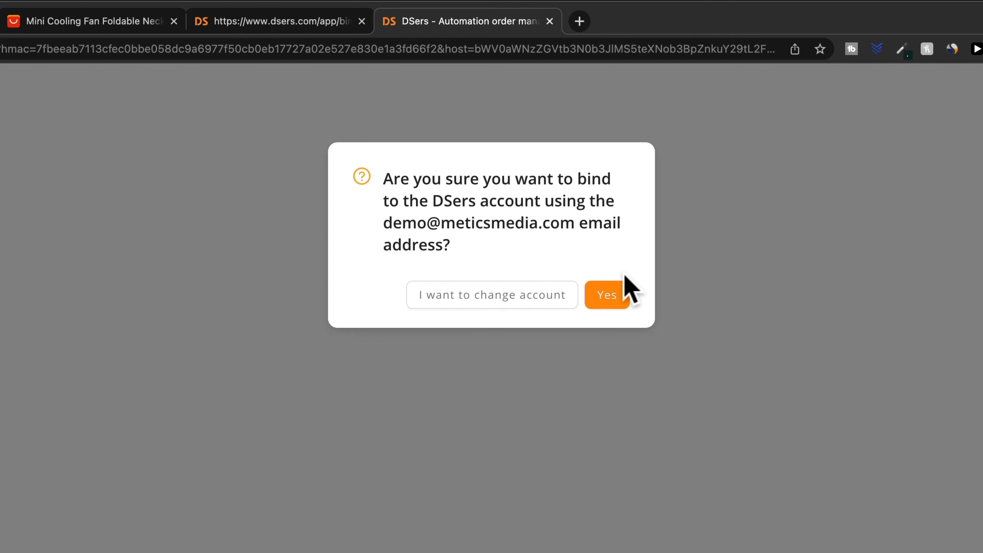
click(610, 304)
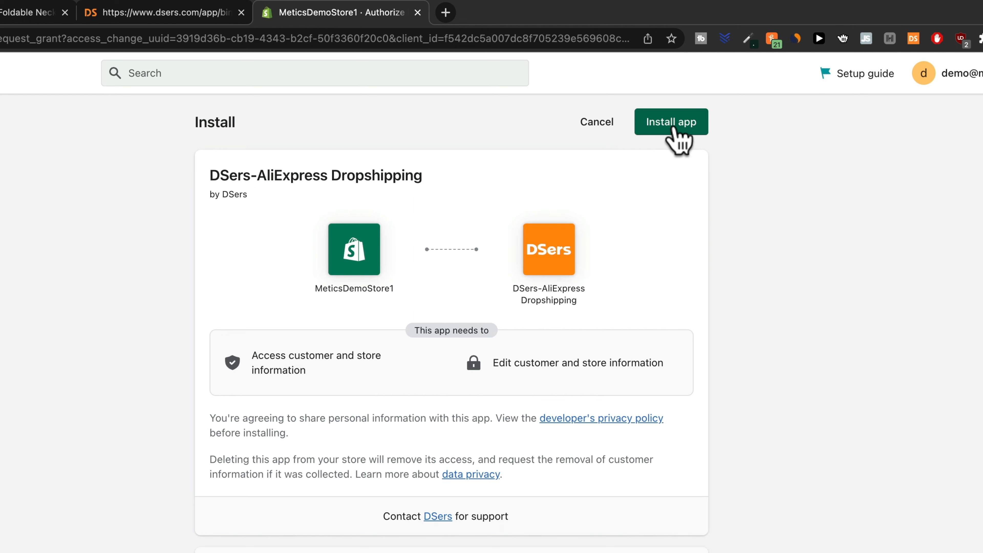
click(673, 128)
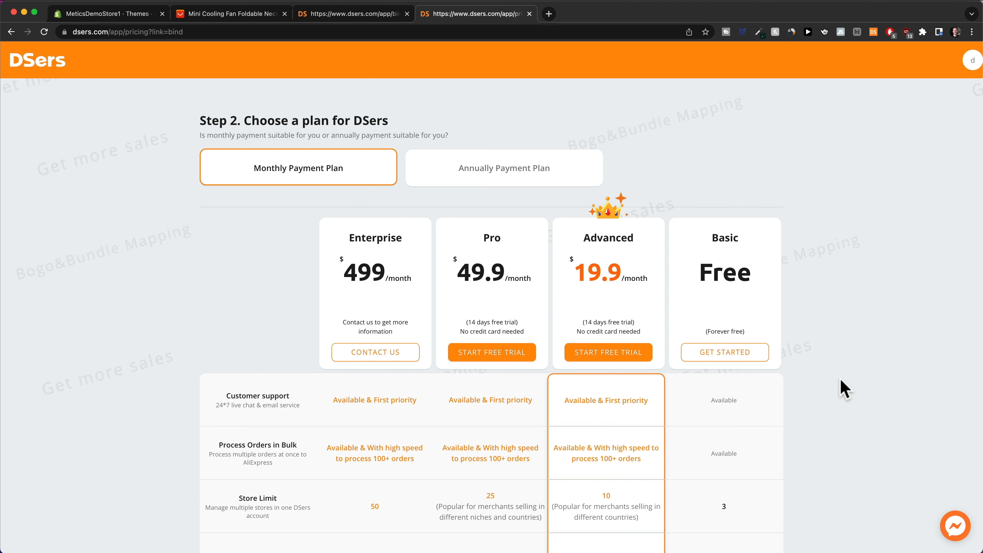
Take the free Basic plan and authorize DSers to access the AliExpress account.
click(725, 357)
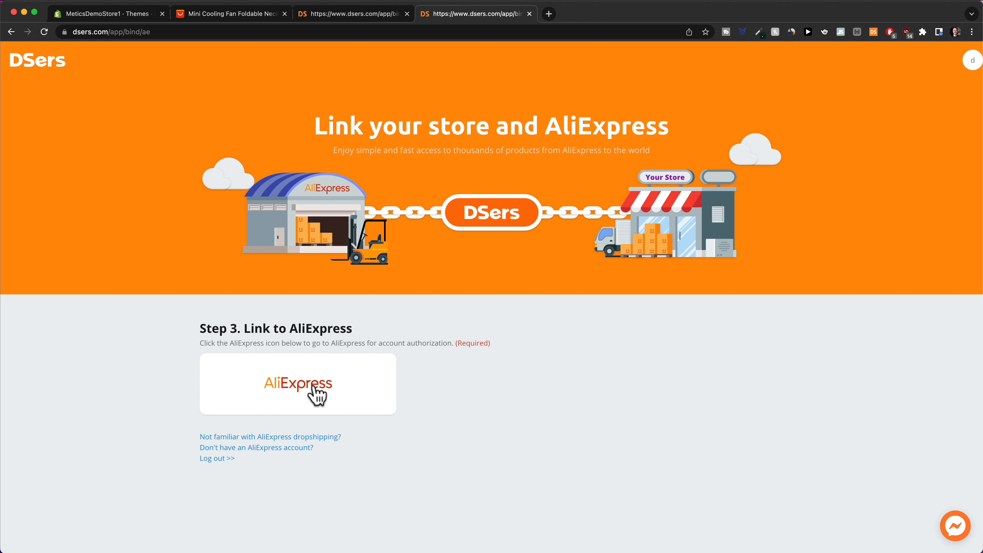
click(316, 395)
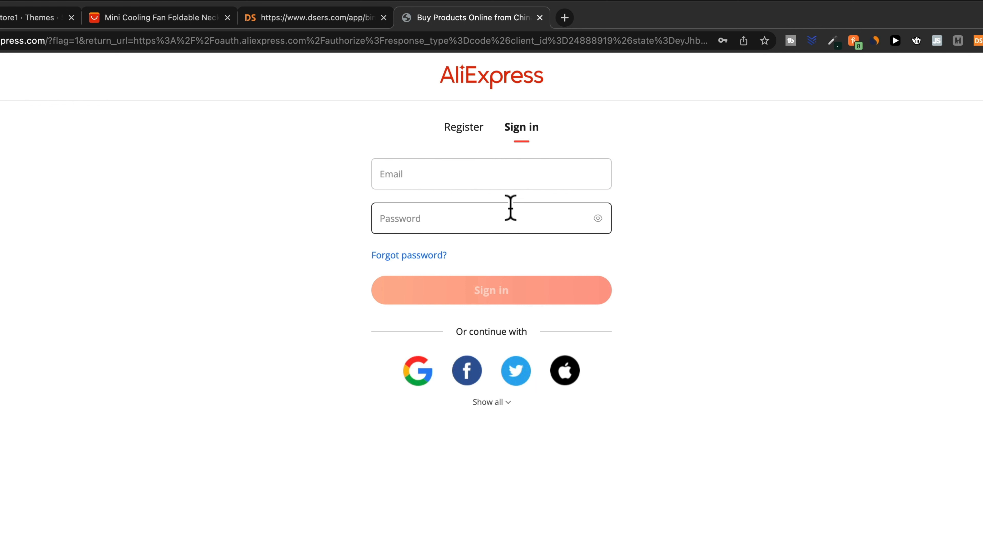
click(461, 127)
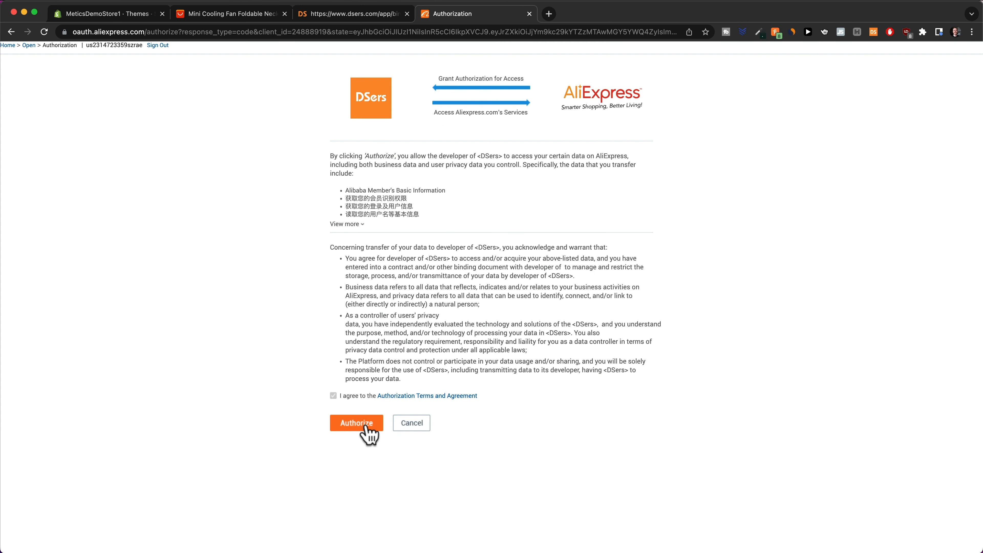
click(357, 423)
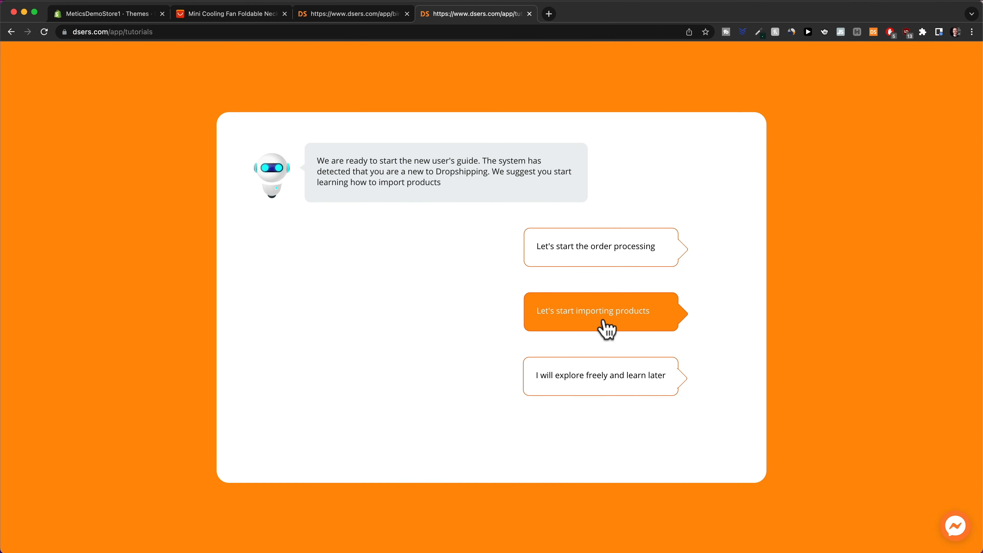
Complete the product import tutorial and go to the DSers home dashboard.
click(601, 324)
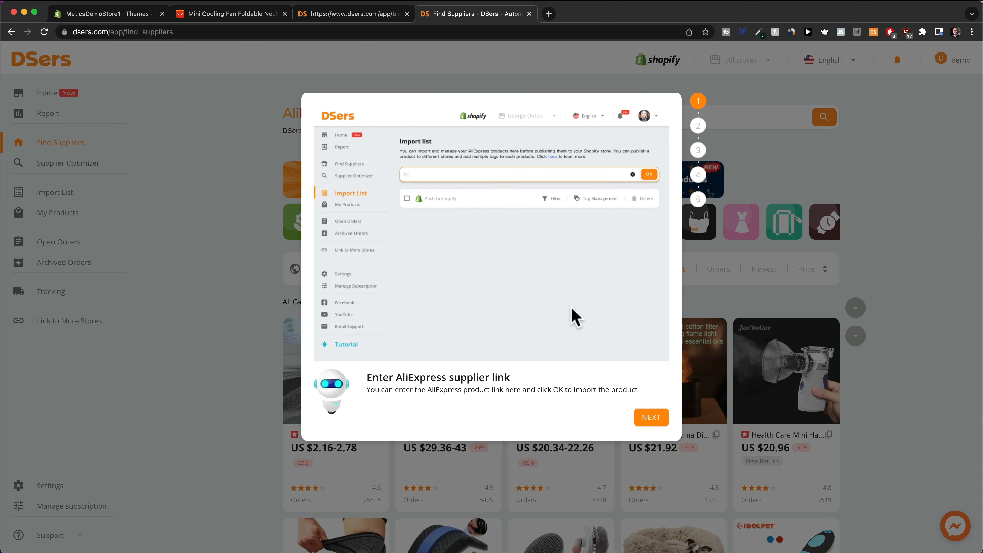
click(658, 423)
click(658, 427)
click(658, 427)
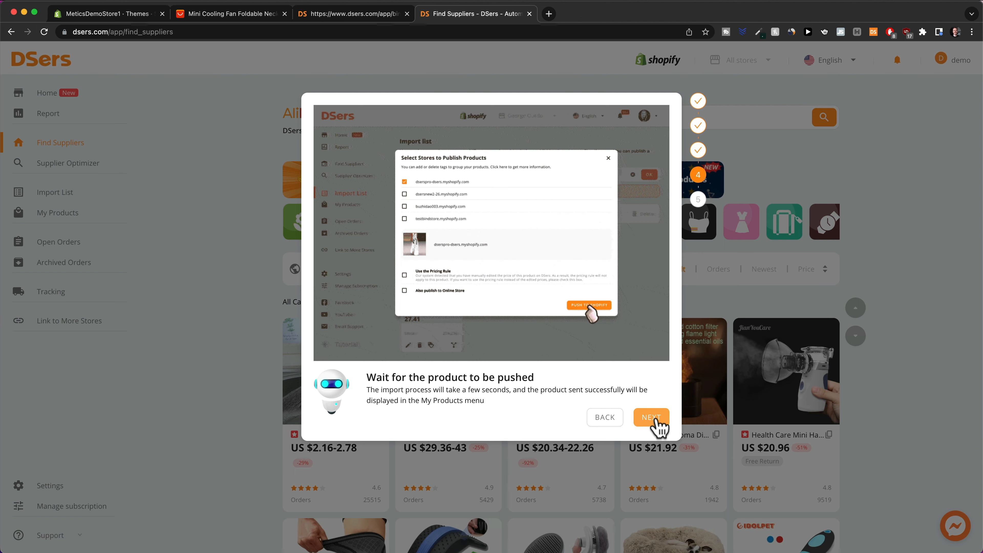
click(658, 427)
click(654, 430)
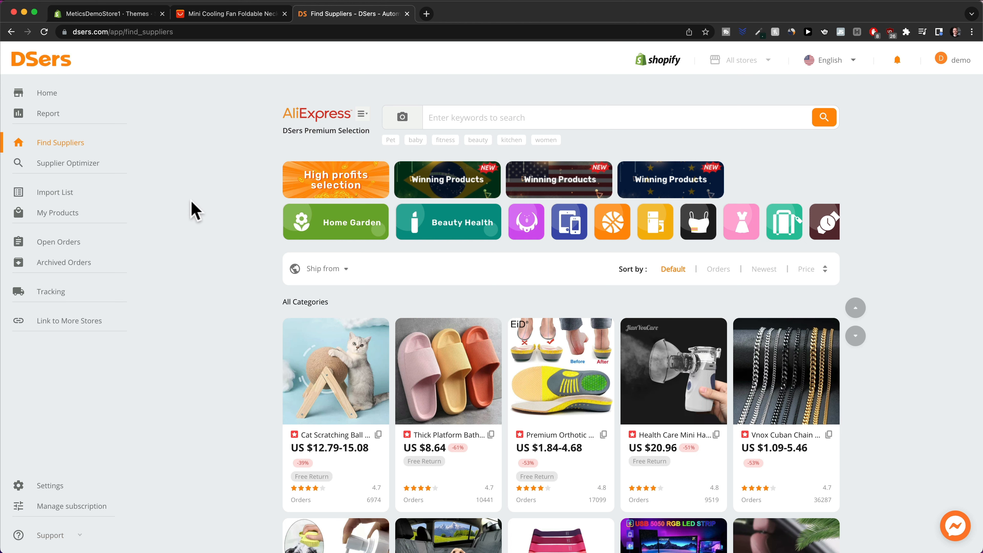
click(61, 97)
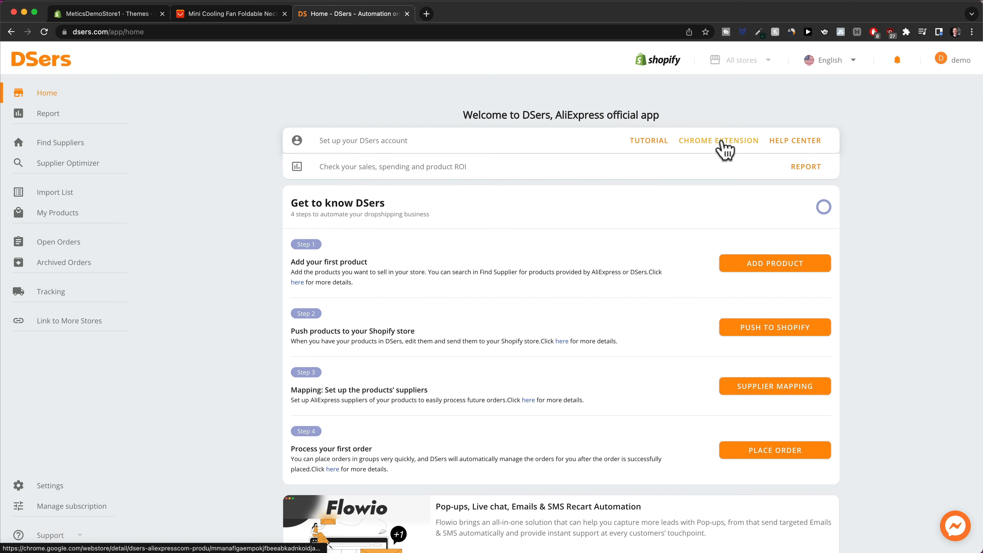
Install the DSers Chrome extension and pin it to the toolbar.
click(725, 151)
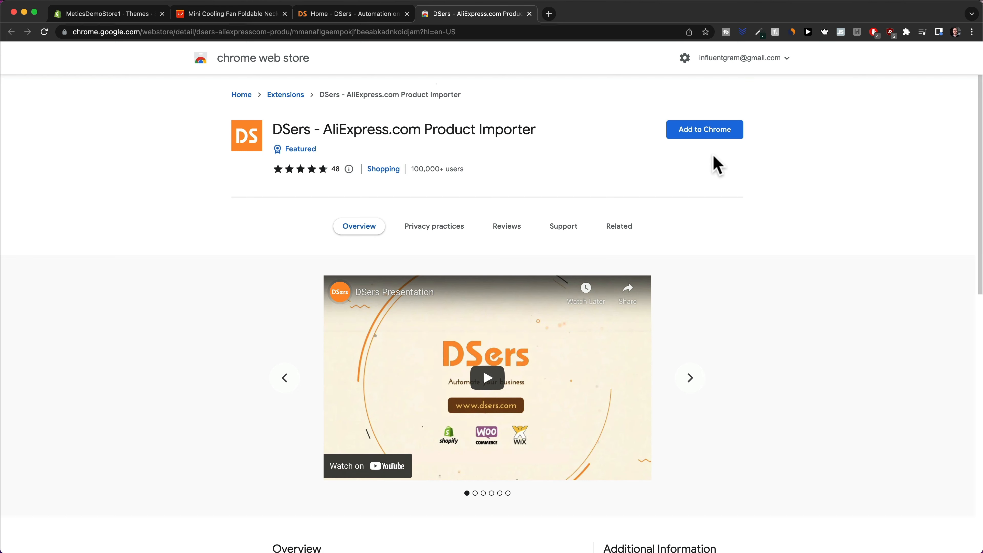
click(696, 134)
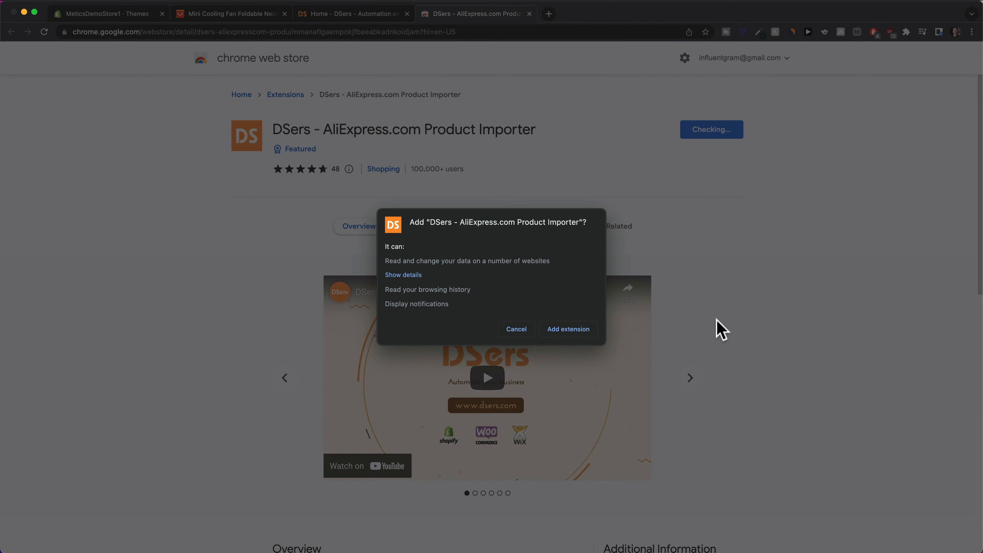
click(557, 334)
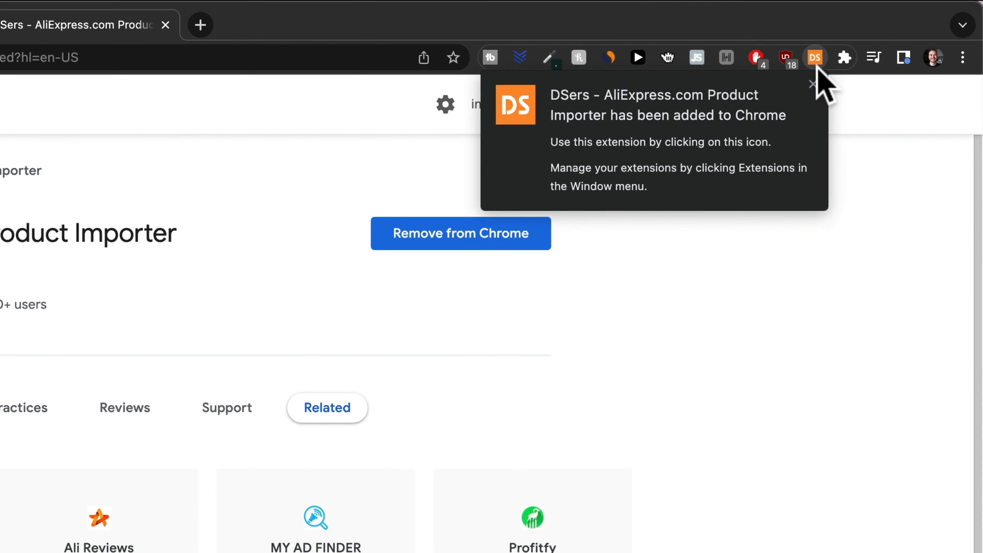
click(809, 85)
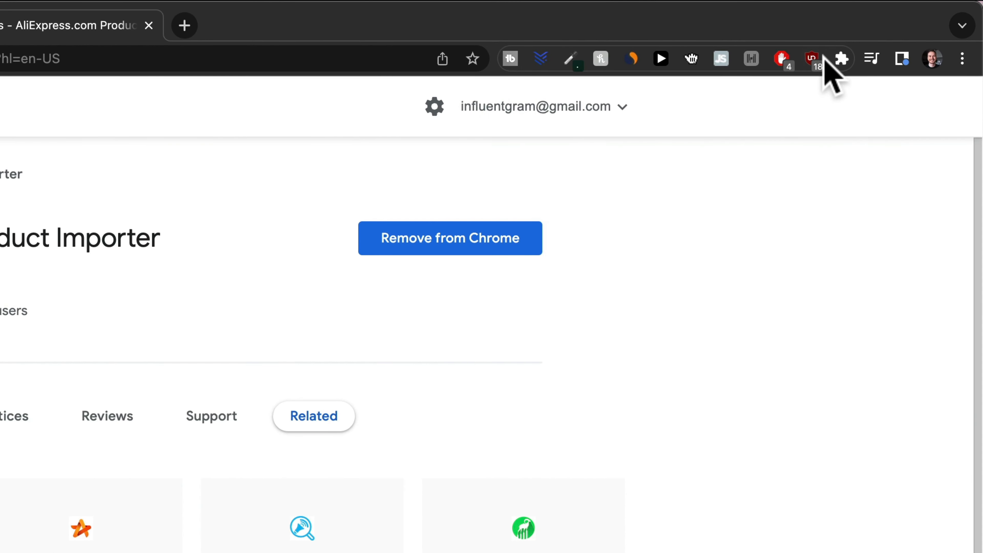
click(841, 58)
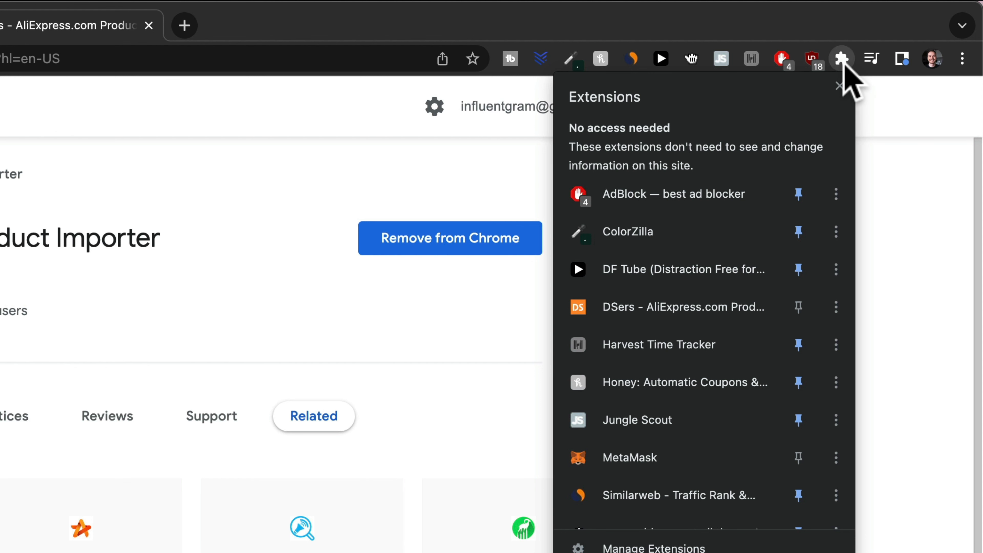
click(799, 308)
click(924, 259)
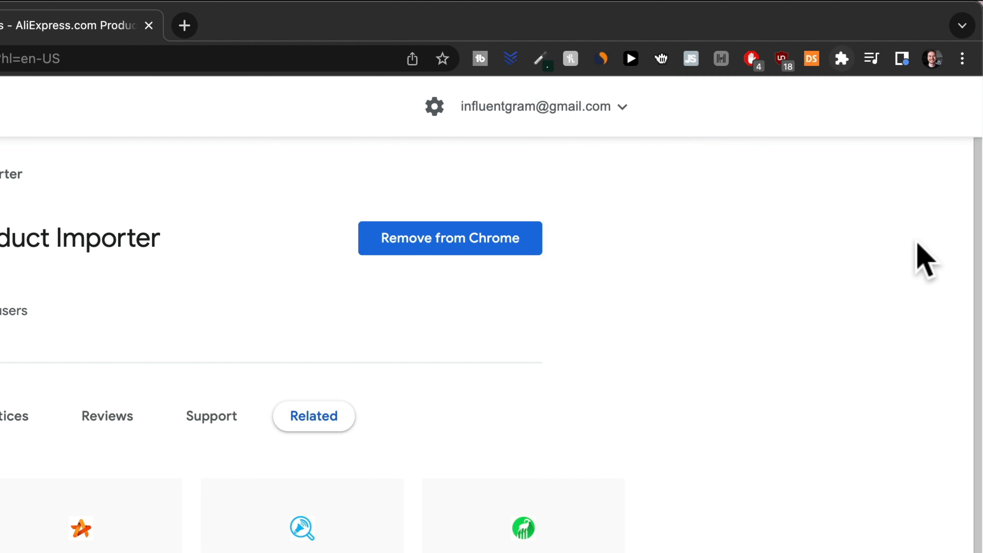
Follow the extension popup's link to dsers.com and log in.
click(812, 60)
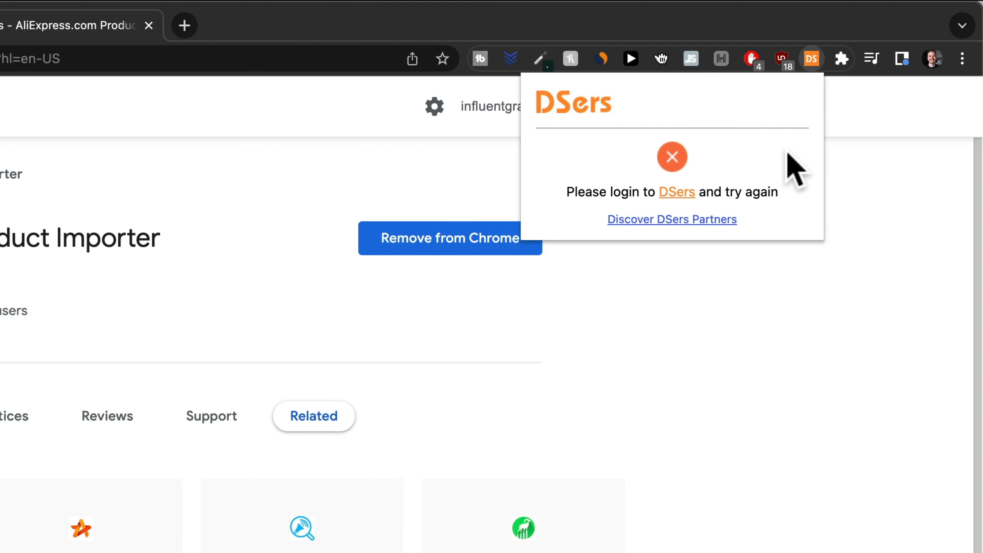
click(674, 194)
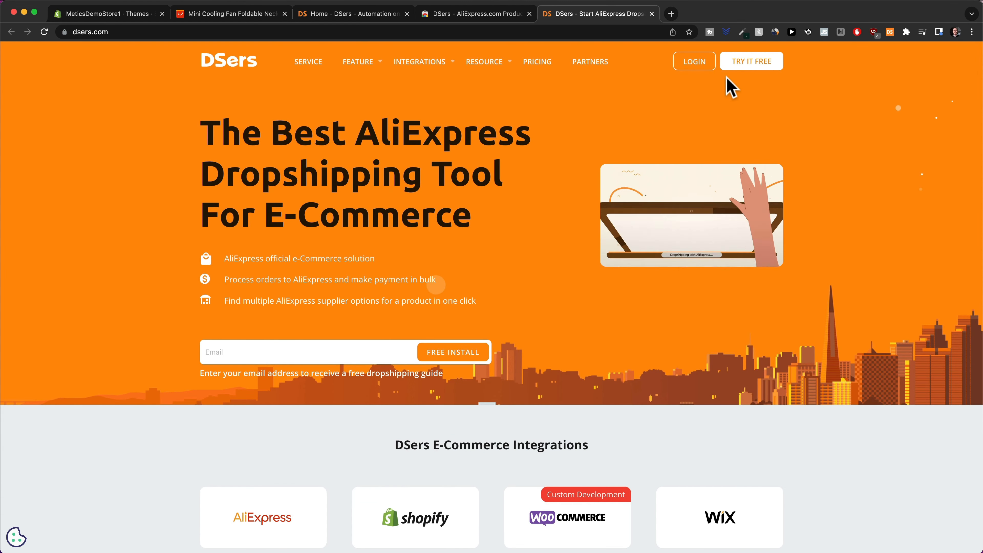
click(691, 64)
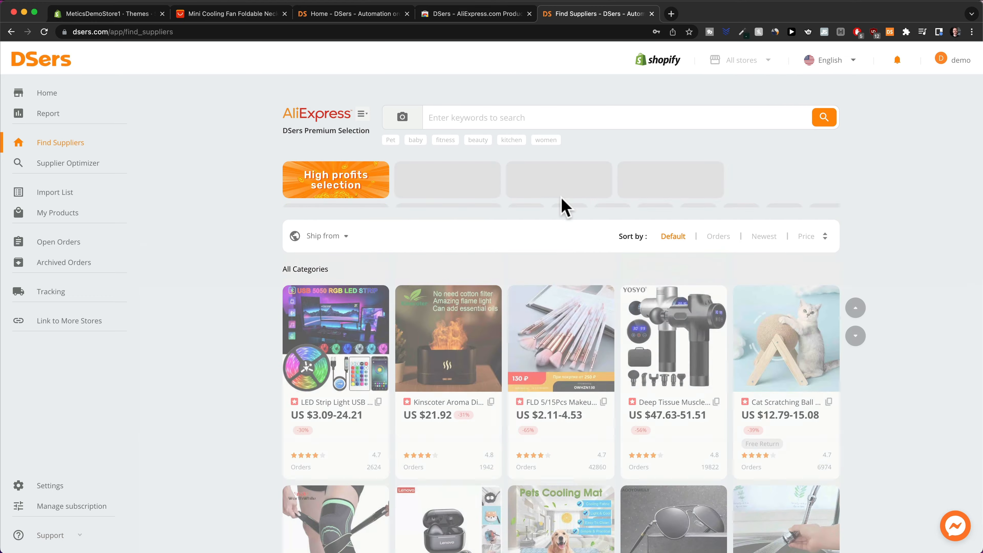
Set DSers import settings to all shipping methods, United States and USD, and apply them.
click(236, 14)
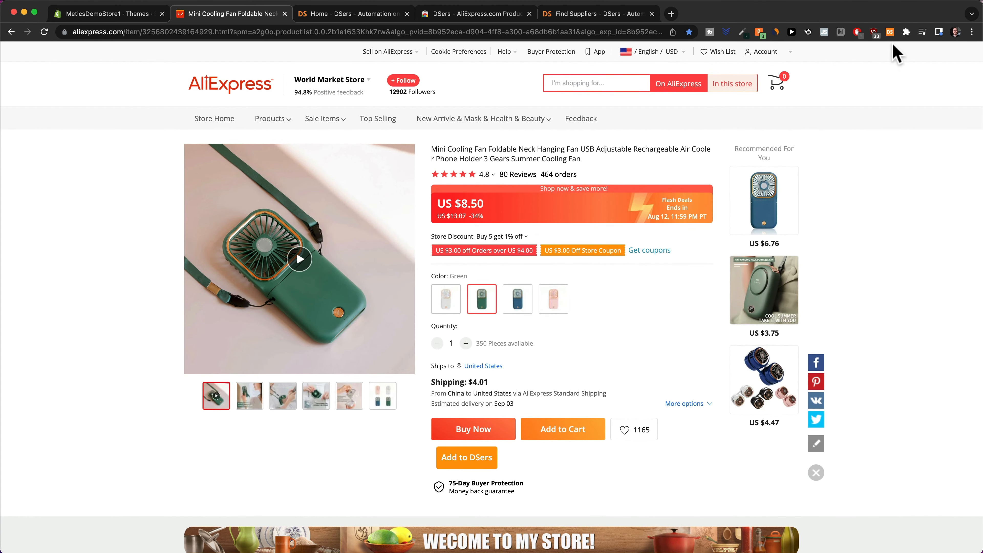
click(889, 32)
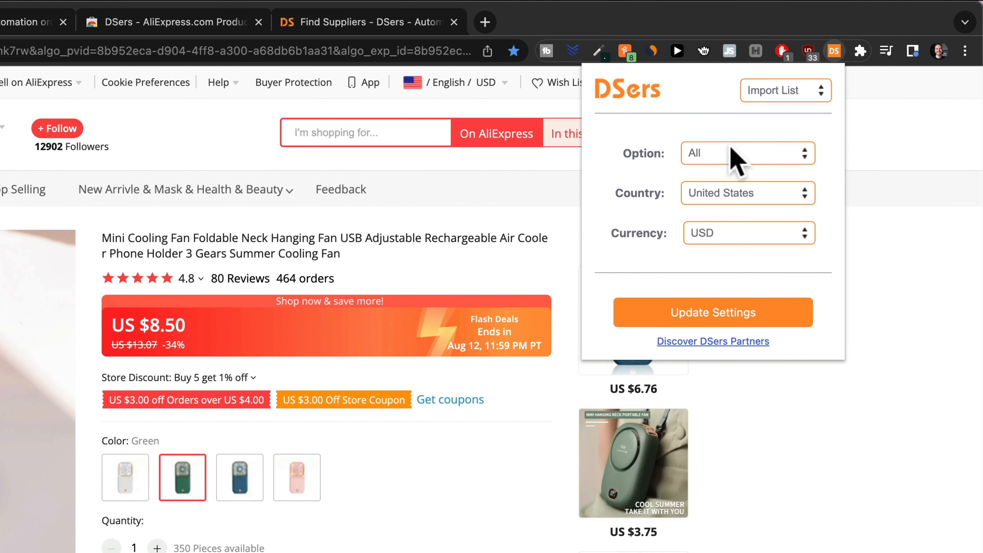
click(754, 153)
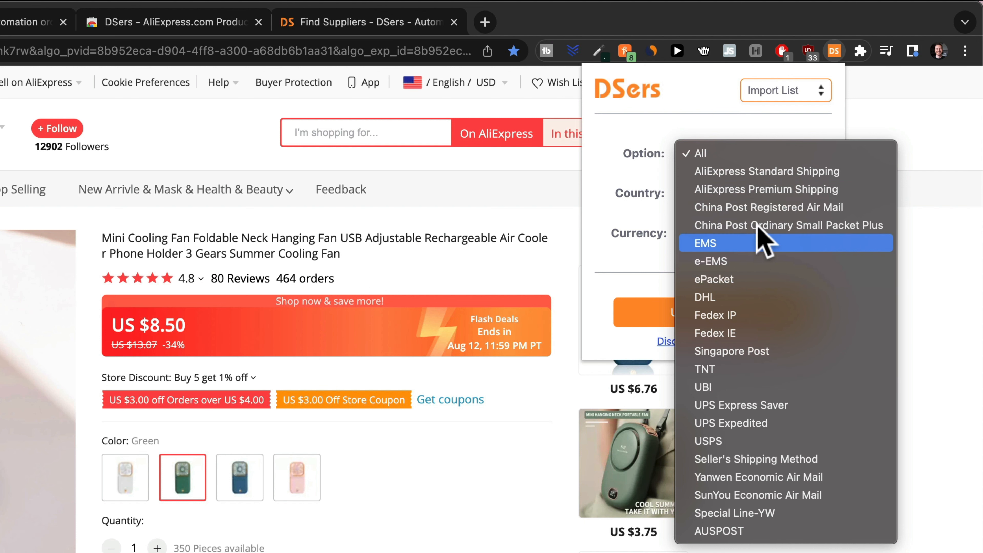
click(742, 154)
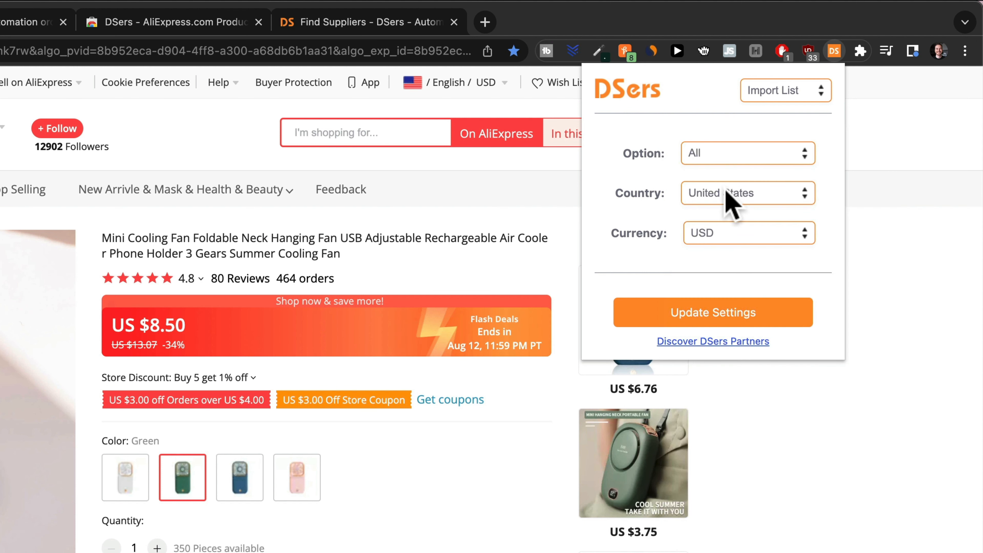
click(780, 192)
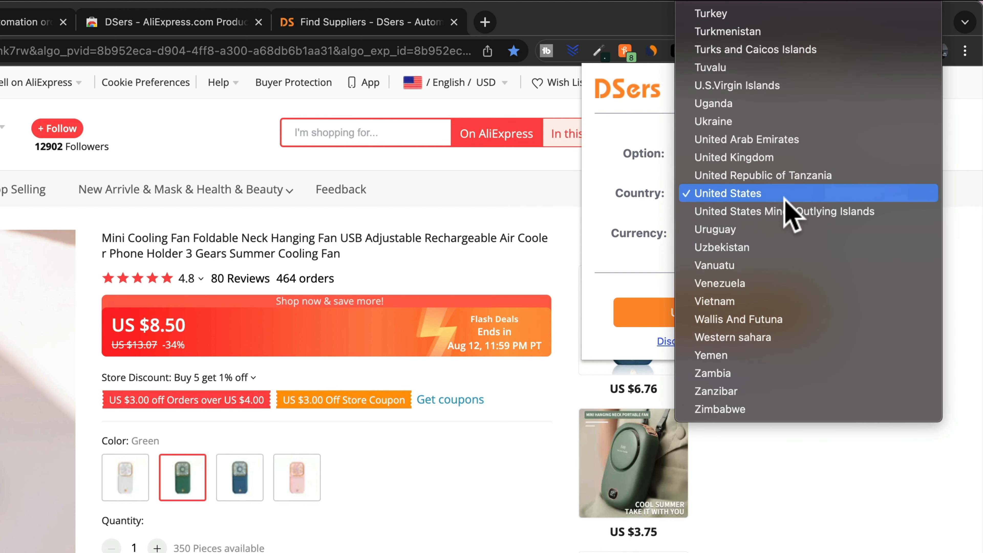
click(775, 158)
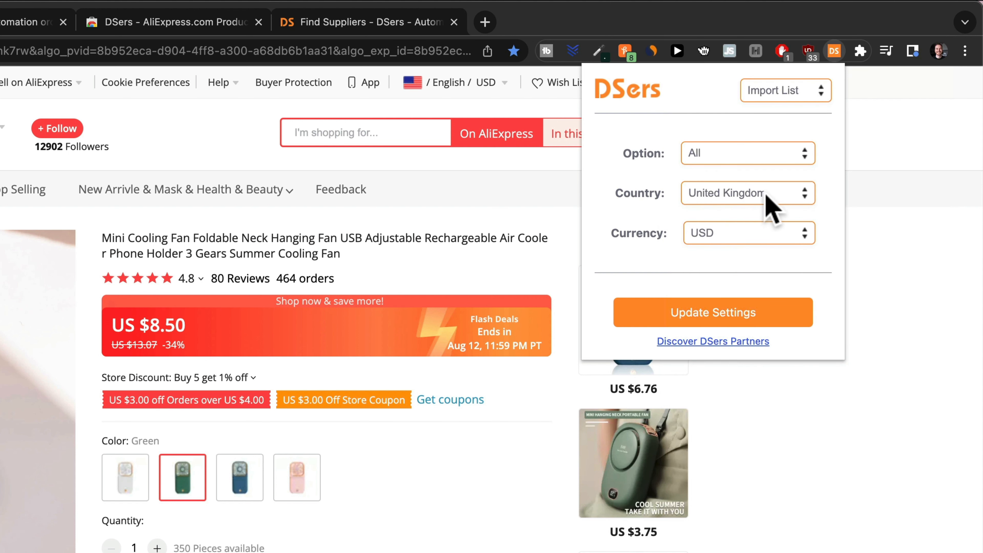
click(719, 232)
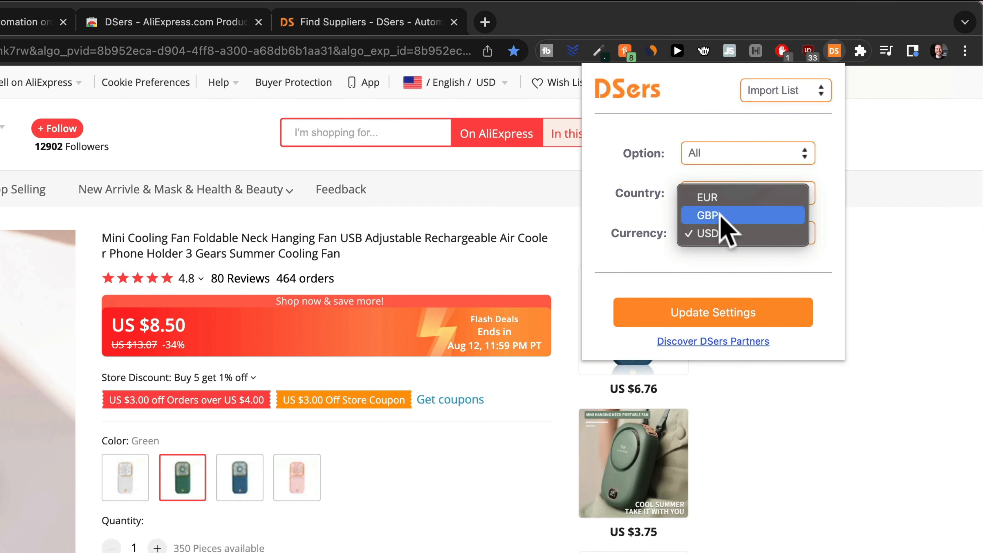
click(719, 215)
click(719, 234)
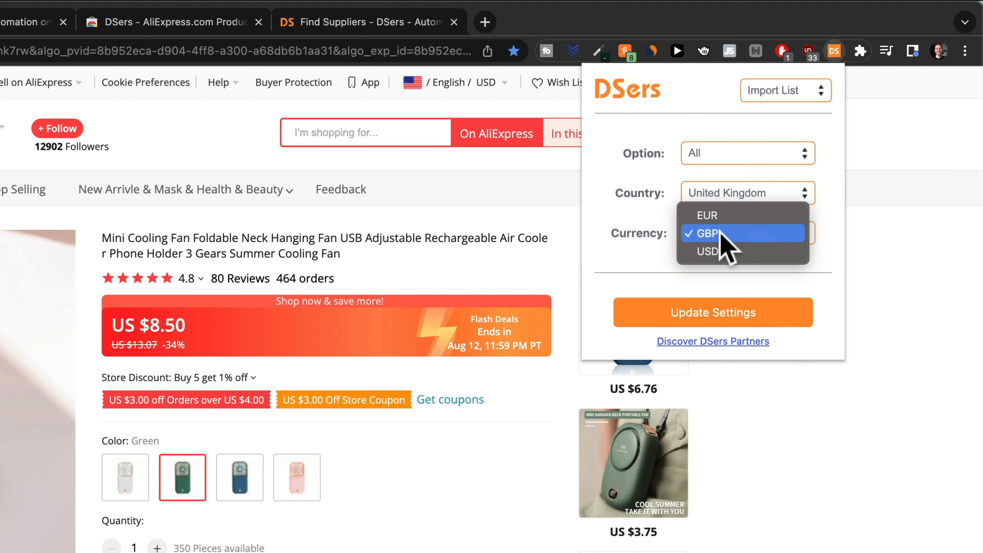
click(719, 254)
click(712, 192)
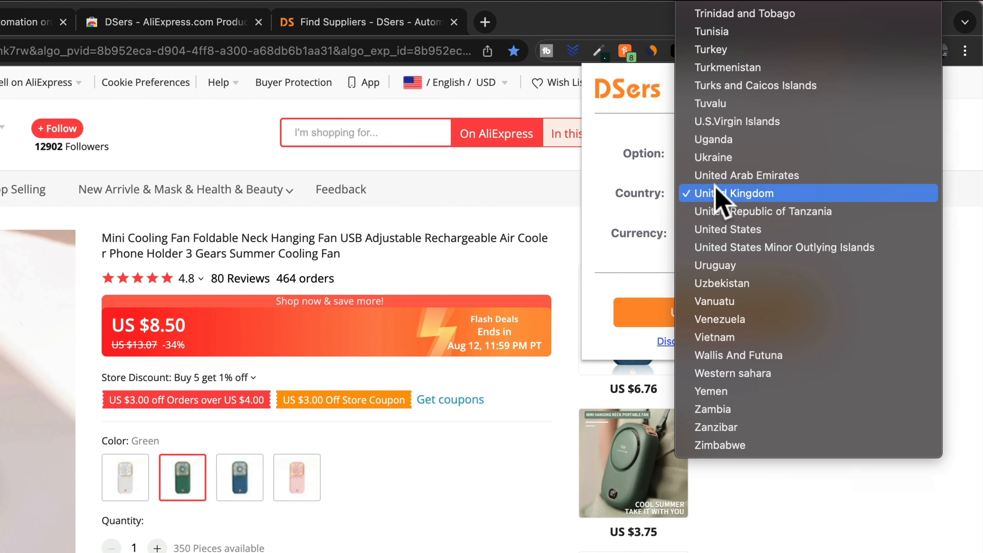
click(741, 234)
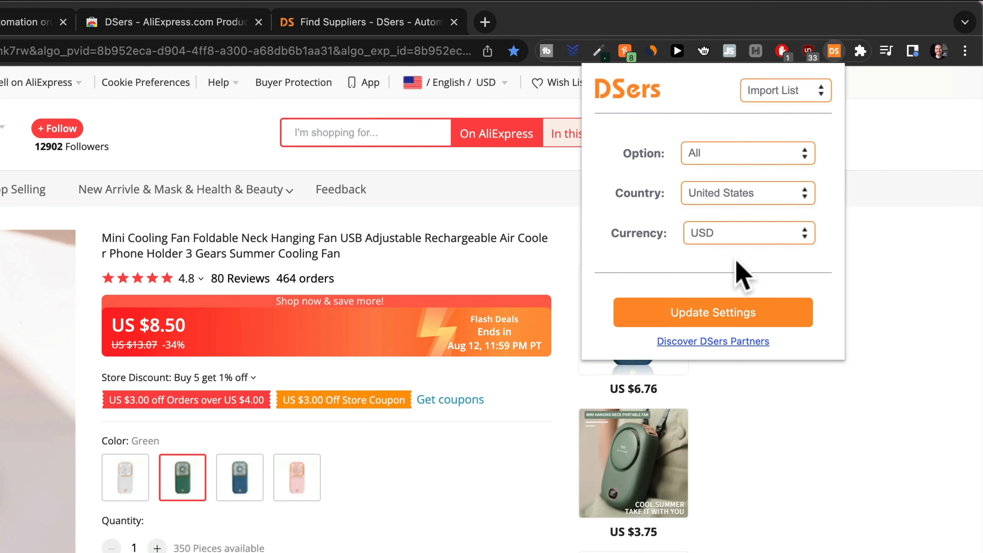
click(725, 318)
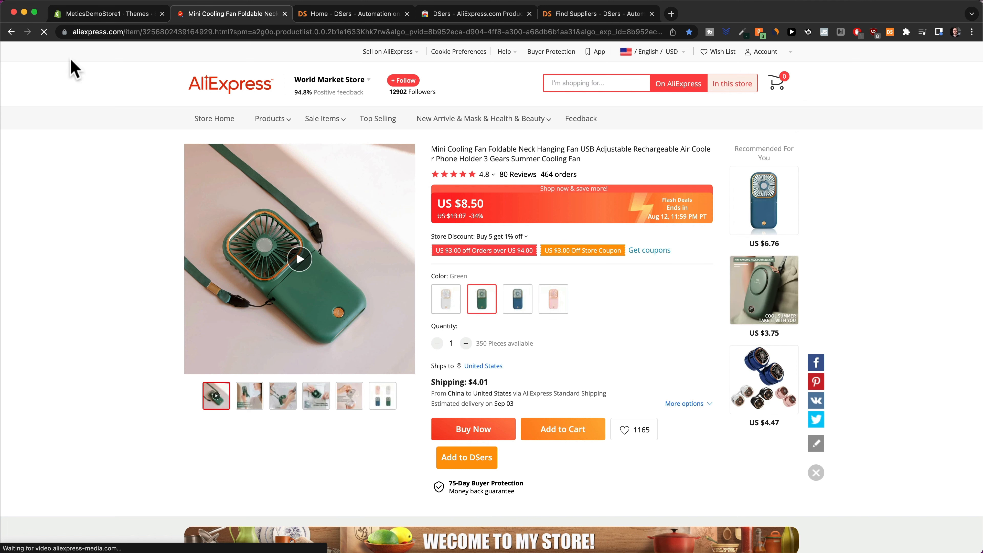
Reload the Mini Cooling Fan page and add the product to DSers.
click(110, 32)
key(Return)
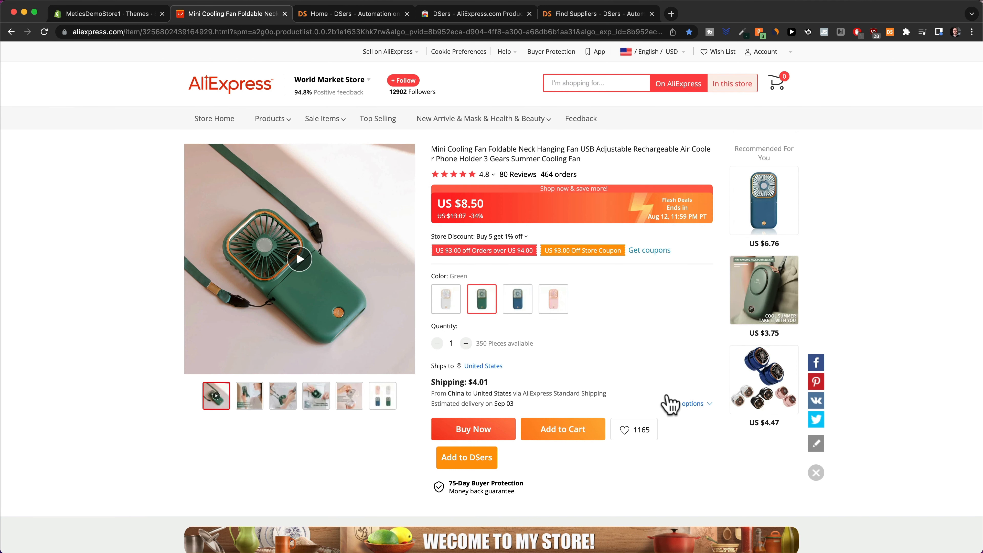
click(468, 463)
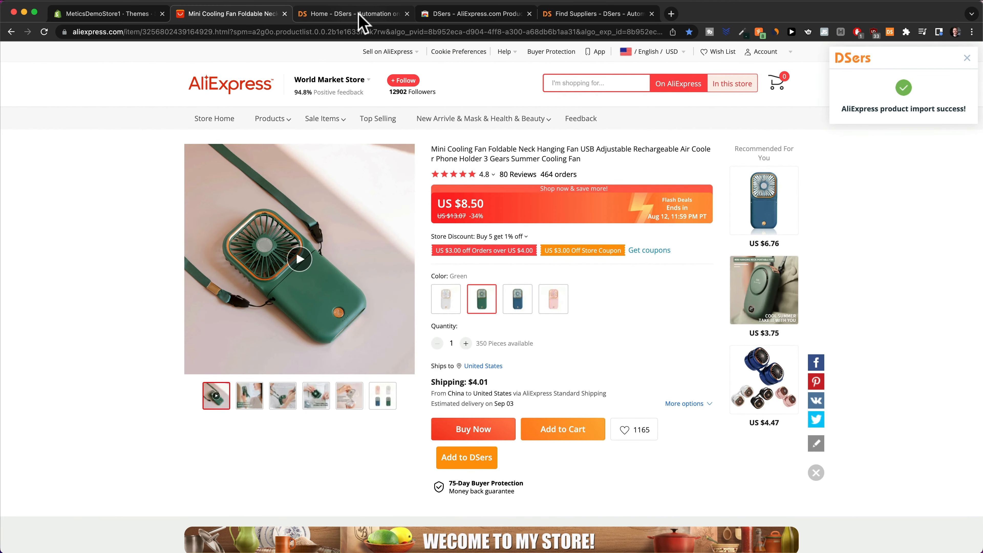
Open the Mini Cooling Fan's Edit Product Detail panel from the DSers Import List.
click(359, 14)
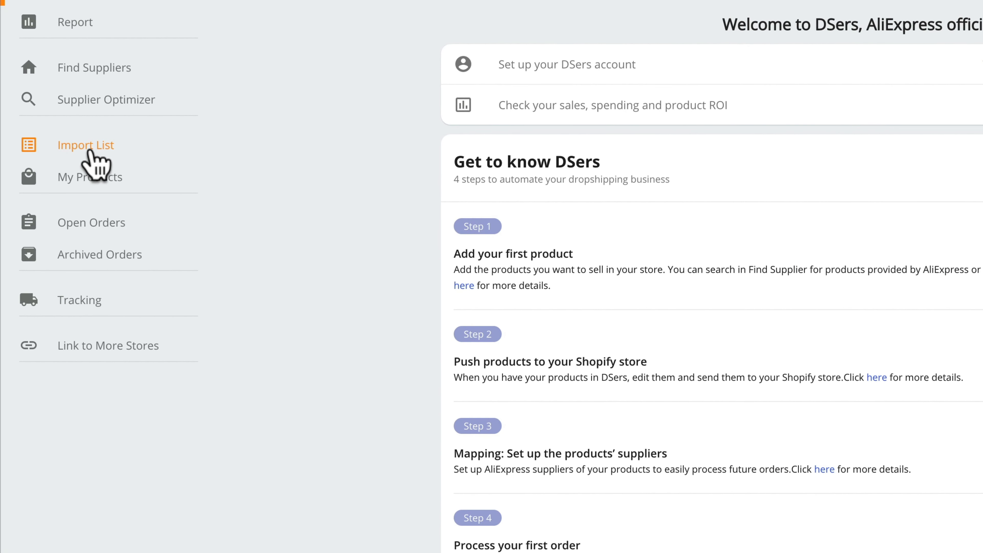
click(90, 151)
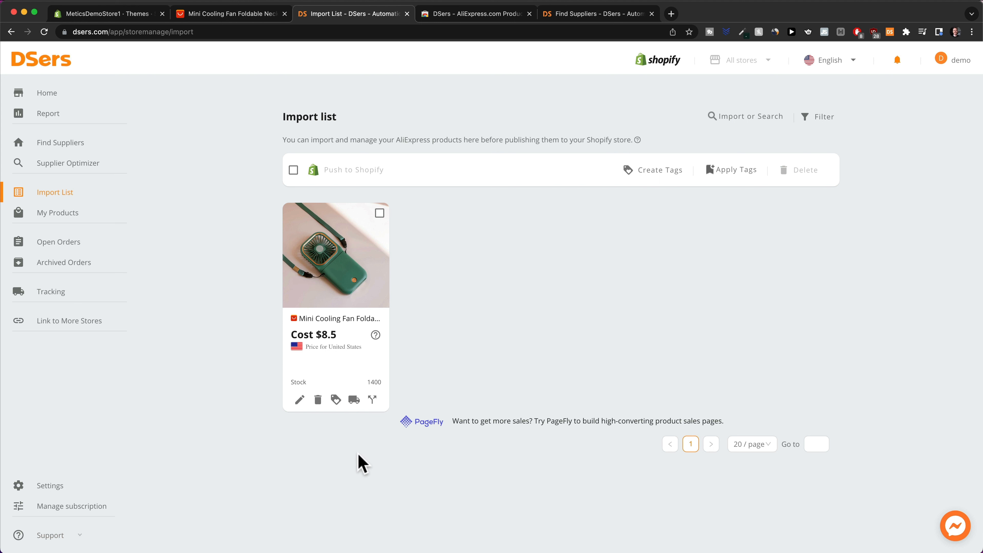
click(300, 399)
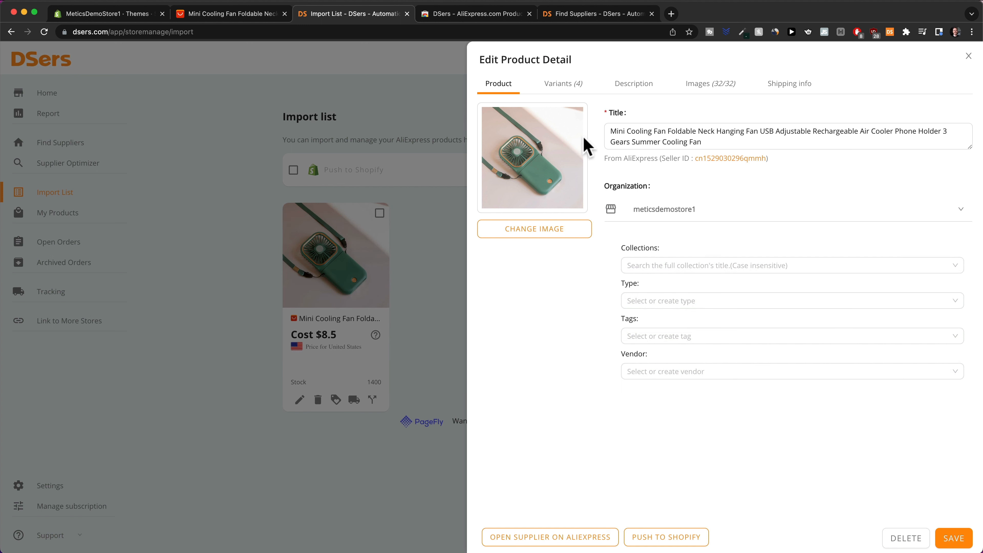
Review the fan's four variants, its description and all 32 checked product images in DSers.
click(562, 93)
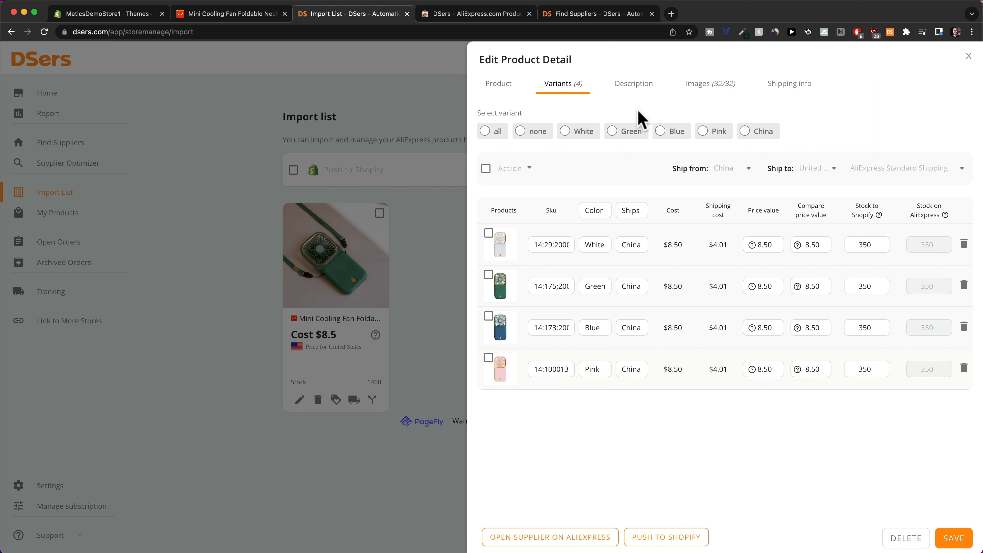
click(635, 88)
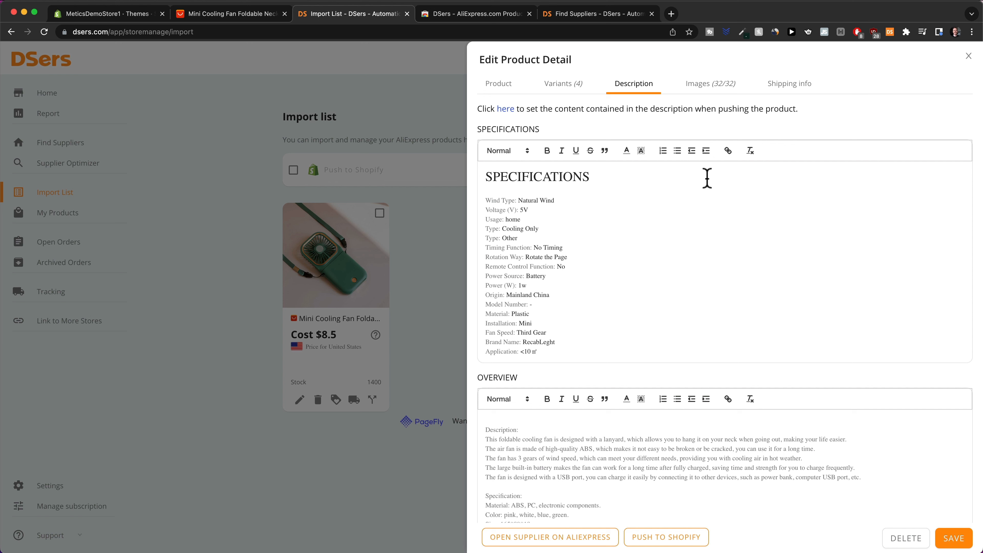
click(705, 93)
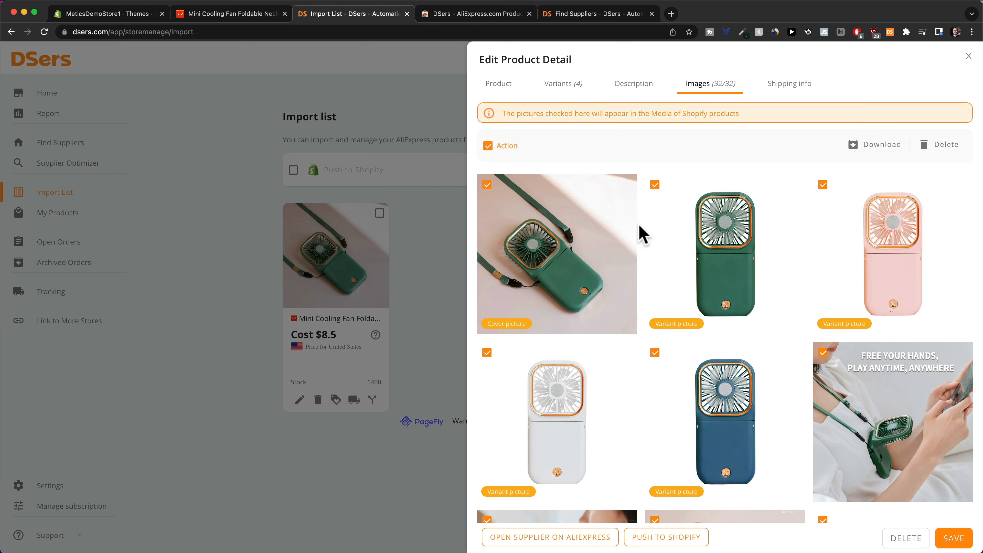
scroll(718, 281, down, 3)
scroll(714, 279, up, 5)
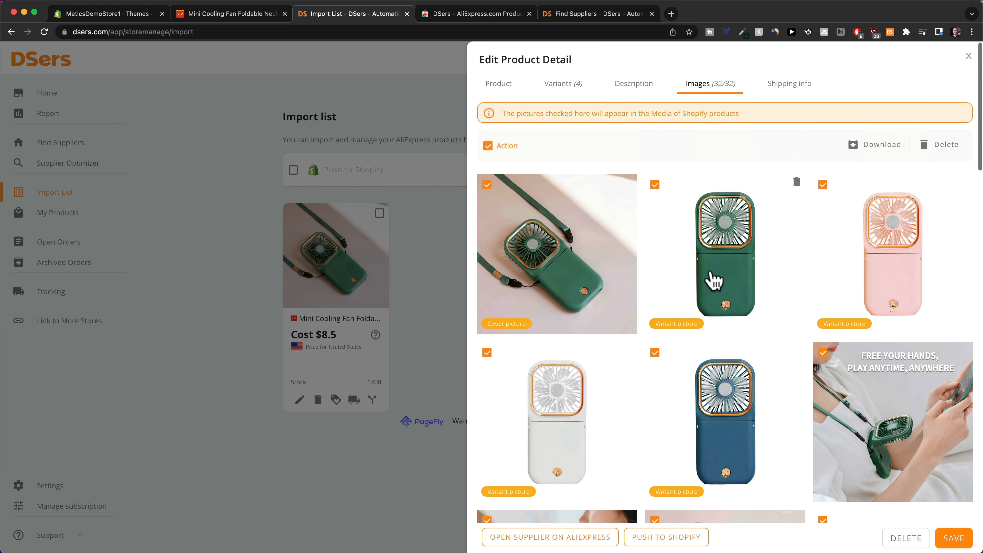
Confirm AliExpress Standard Shipping to the United States at US $4.01, 26 days, and save the product.
click(789, 84)
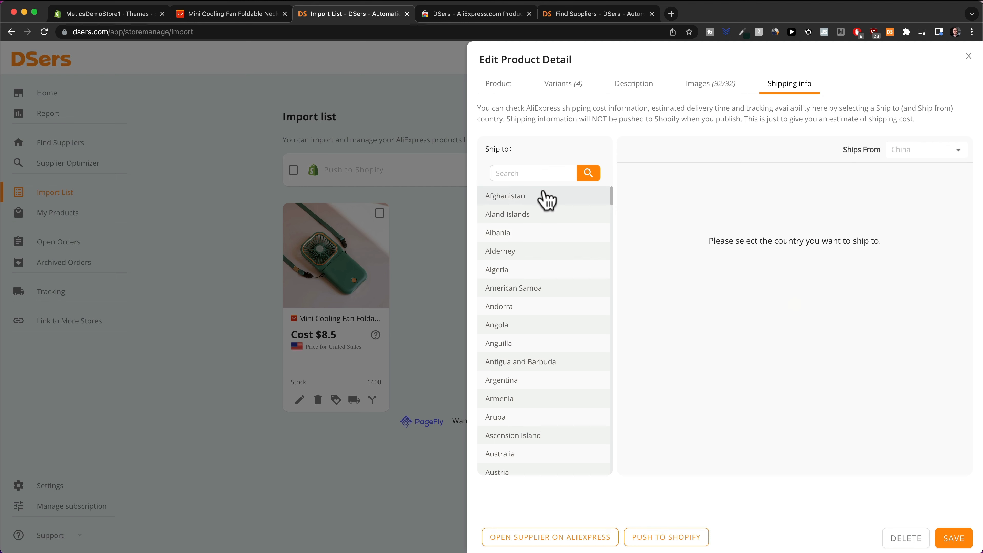
click(535, 174)
text(unn)
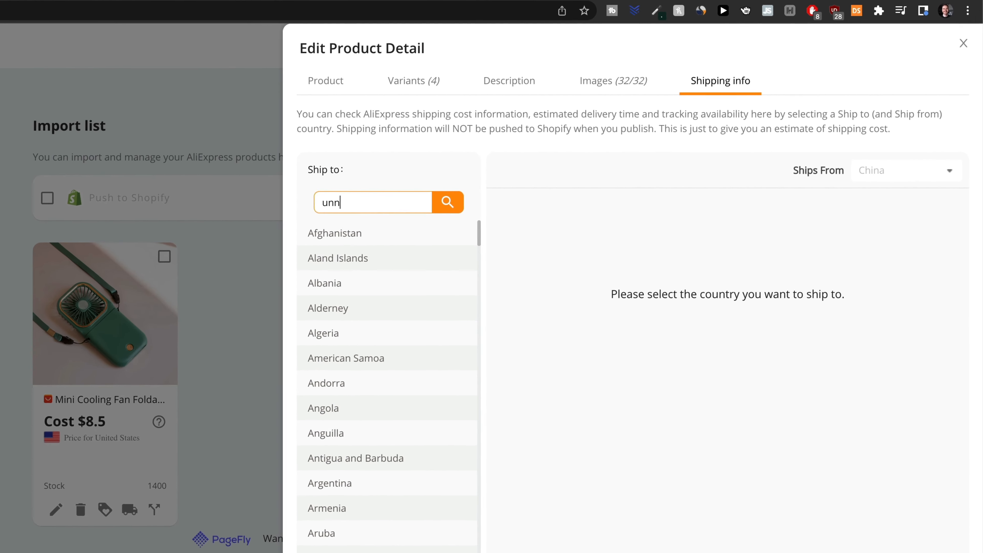
key(BackSpace)
text(ited states)
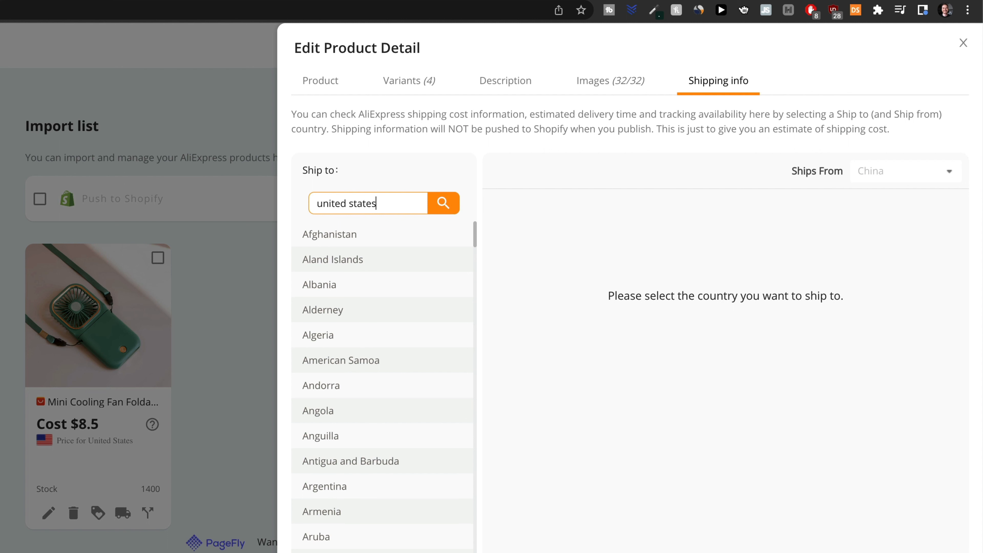
click(441, 209)
click(389, 240)
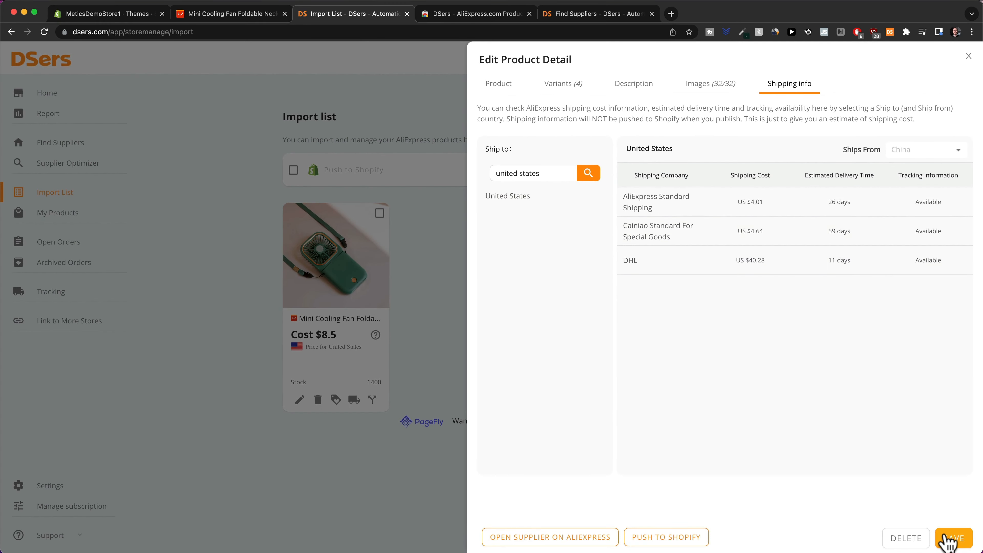
click(948, 539)
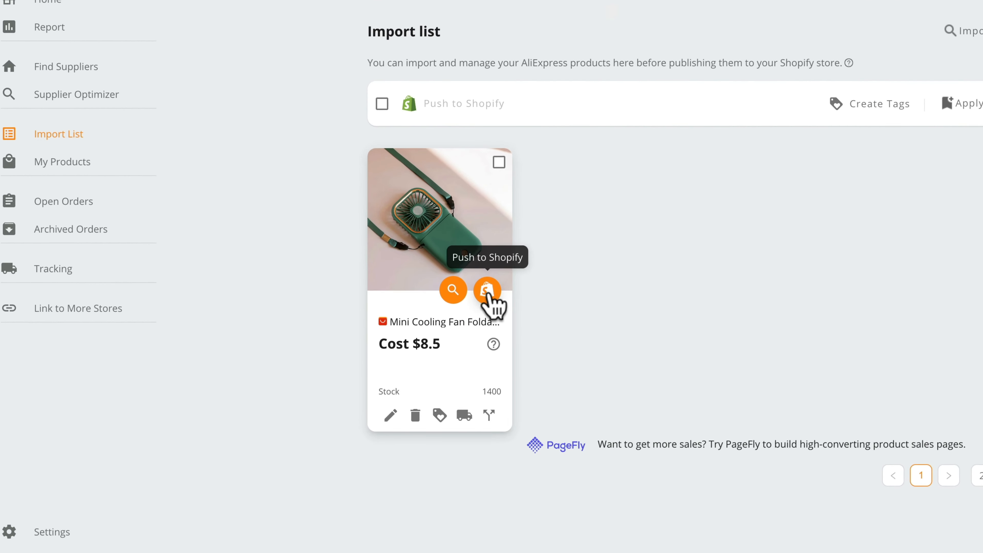
Push the fan to Shopify with Online Store publishing enabled, then go to the MeticsDemoStore1 admin.
click(486, 295)
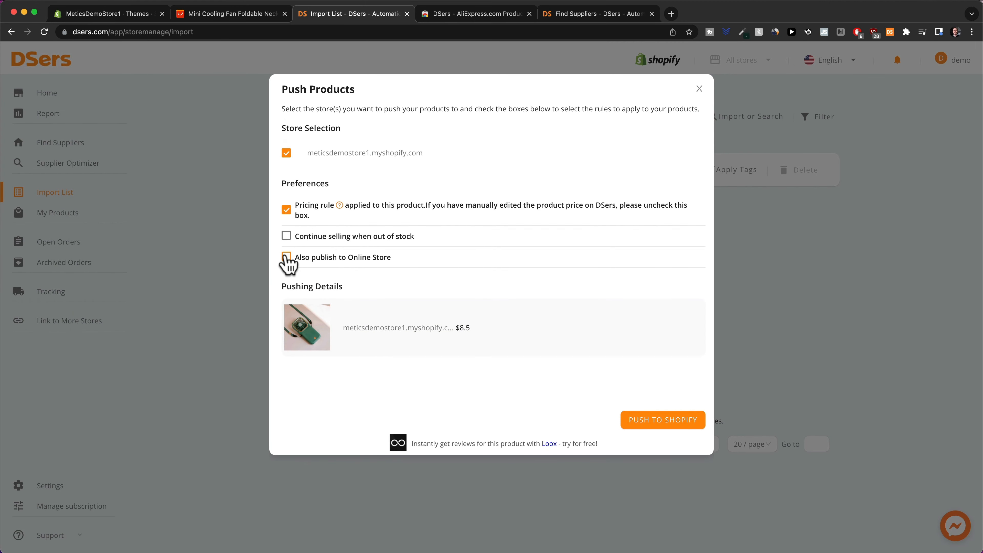
click(286, 257)
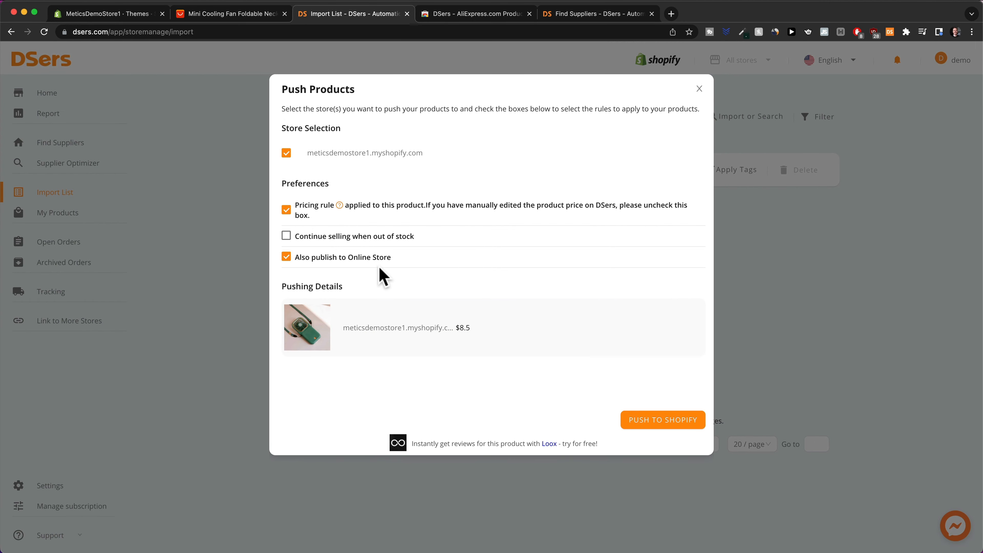
click(654, 419)
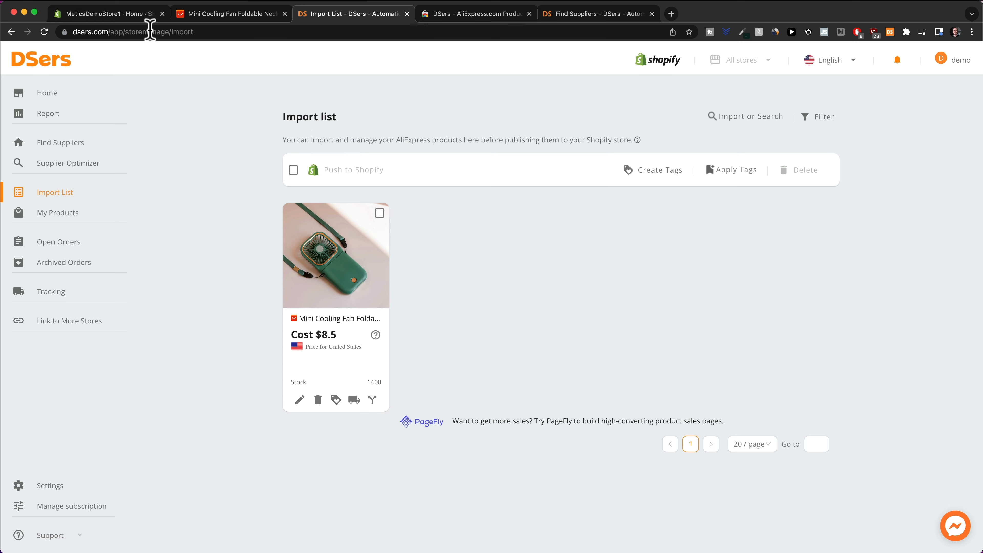
click(118, 14)
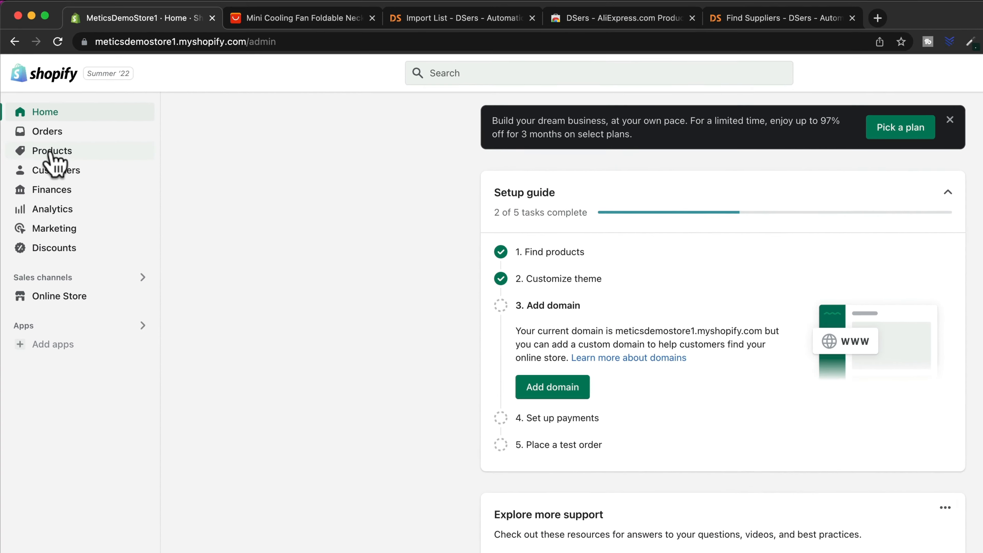
Look over the Shopify products list containing the mini cooling fan, then switch to Namelix.
click(39, 116)
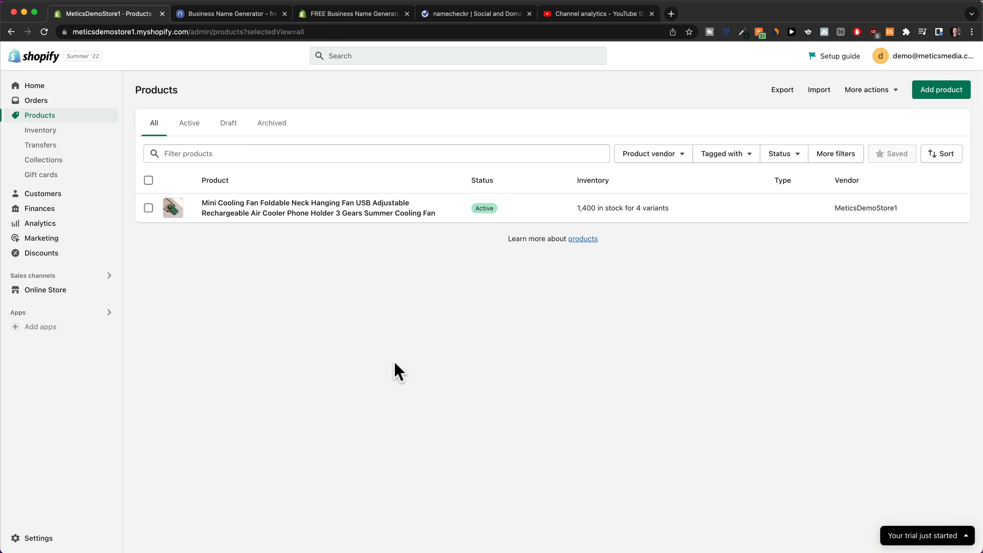
click(229, 15)
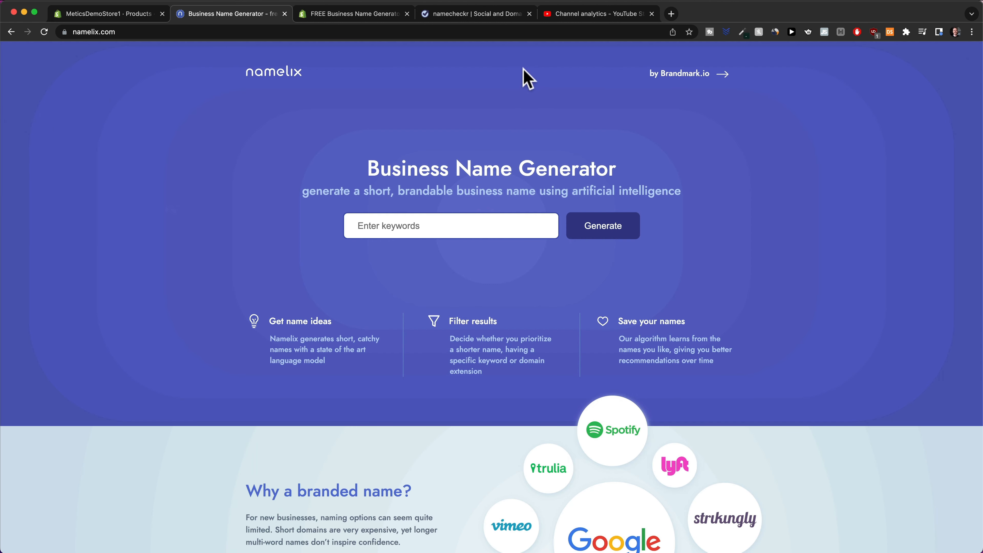
Generate Namelix brand names for the keyword 'fresh' with Medium randomness and browse the logo ideas.
click(443, 232)
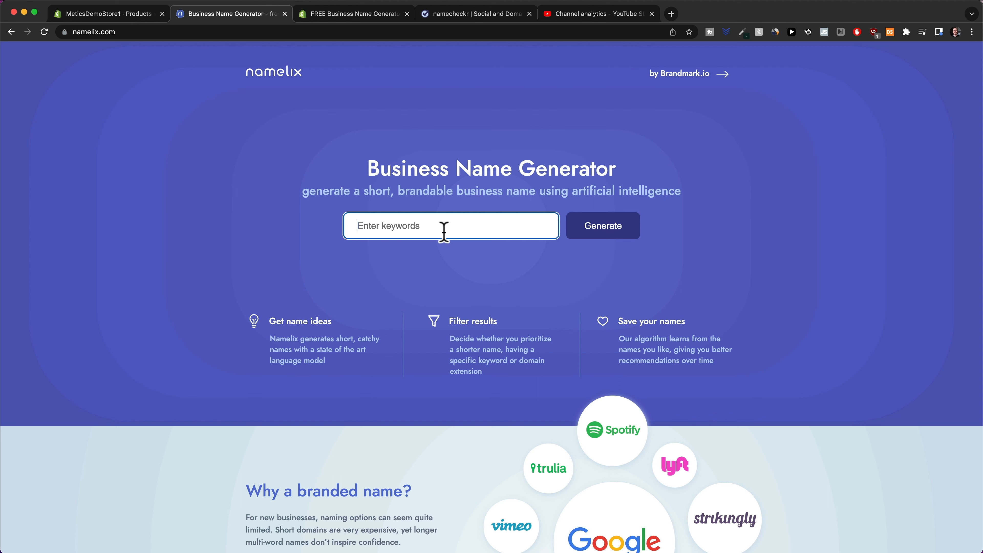
text(fresh)
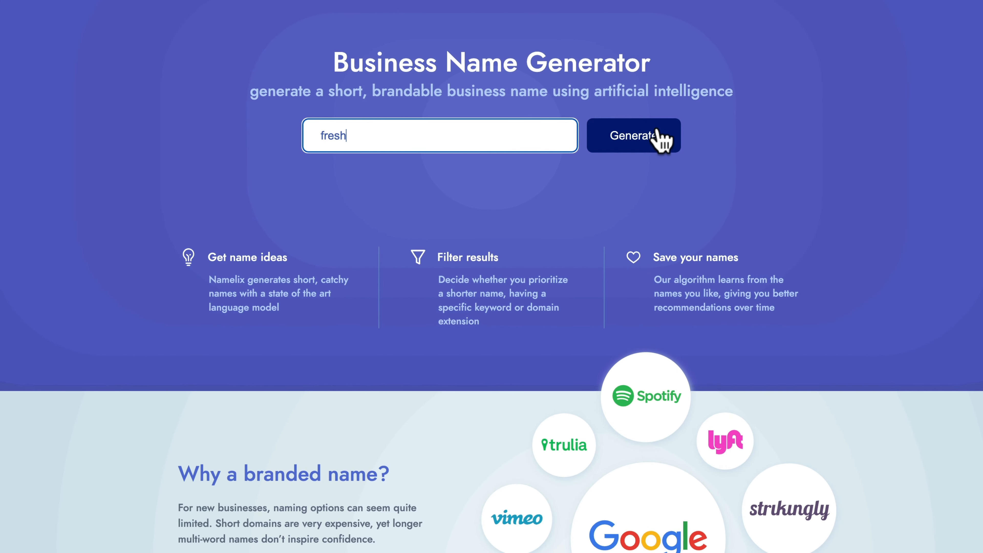
click(633, 143)
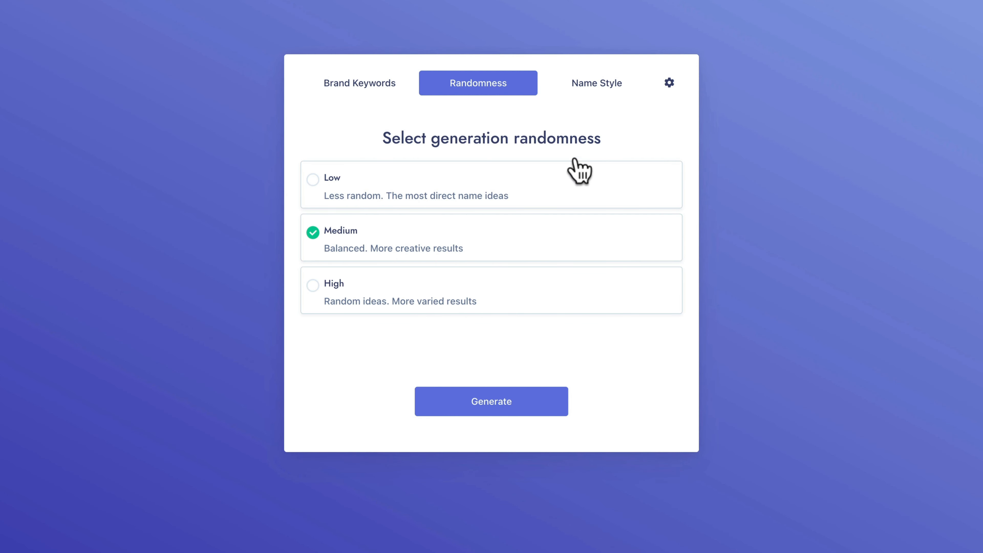
click(479, 406)
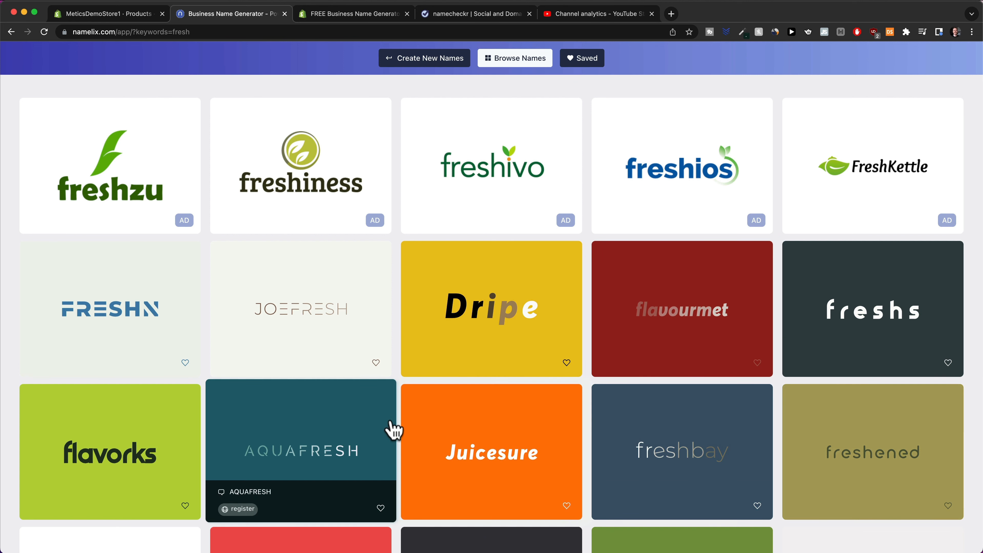
scroll(402, 431, down, 3)
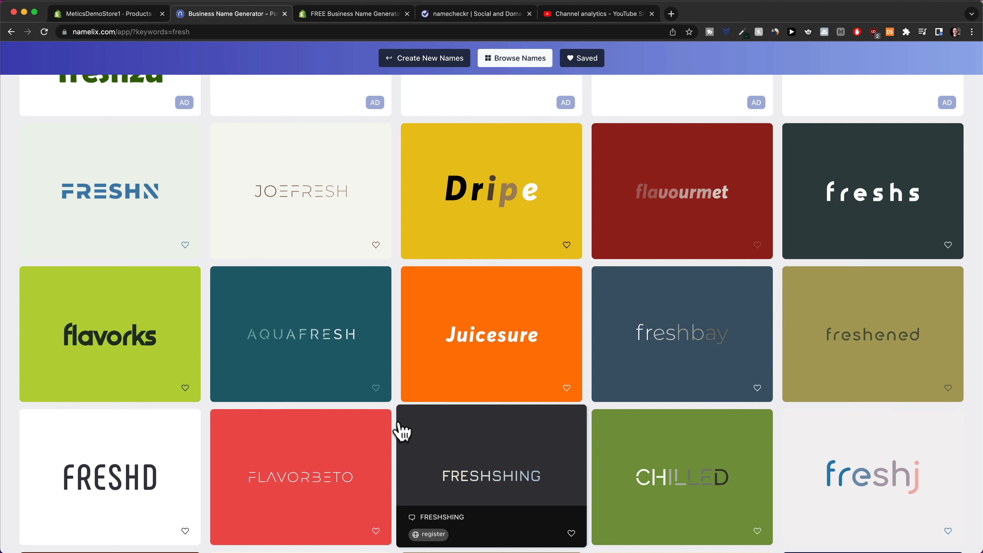
scroll(483, 147, down, 10)
click(348, 15)
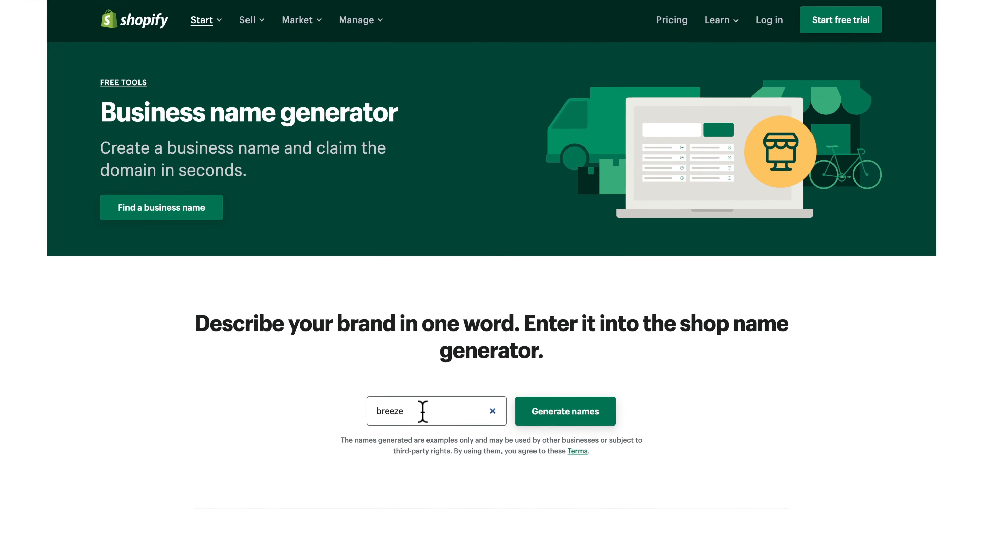
Generate business names for 'breeze' and scroll through results like Breeze Tools and Atlantic Breeze.
drag(426, 423, 380, 422)
click(257, 358)
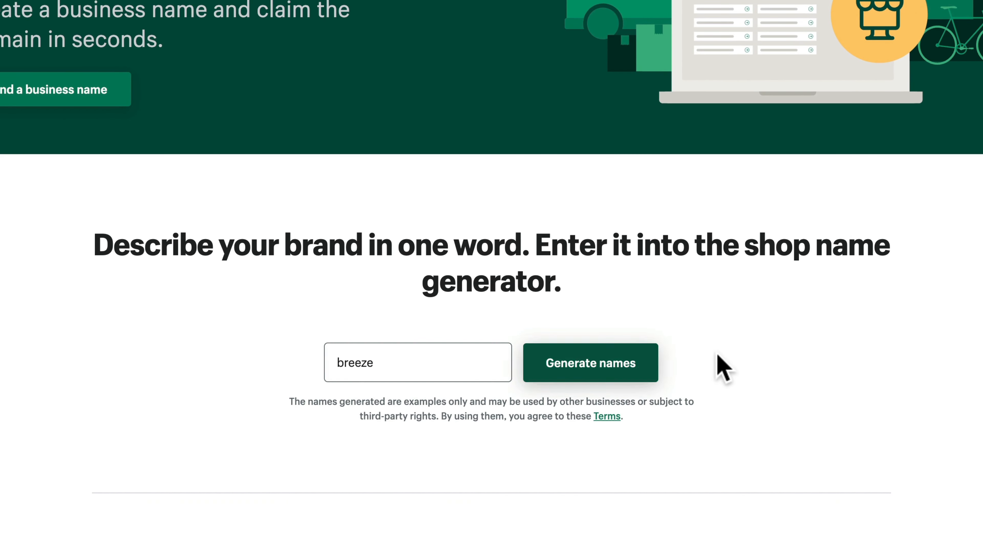
click(609, 375)
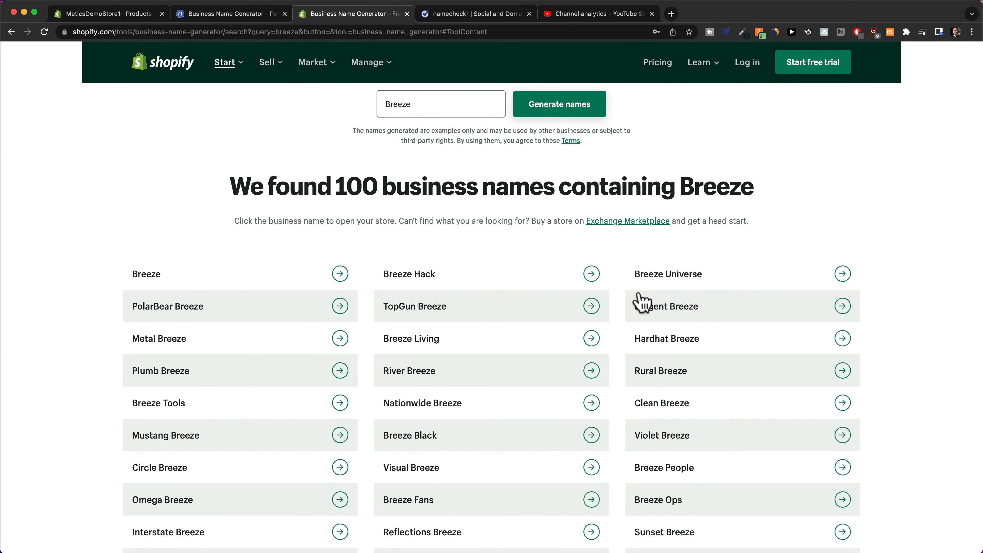
scroll(636, 301, down, 3)
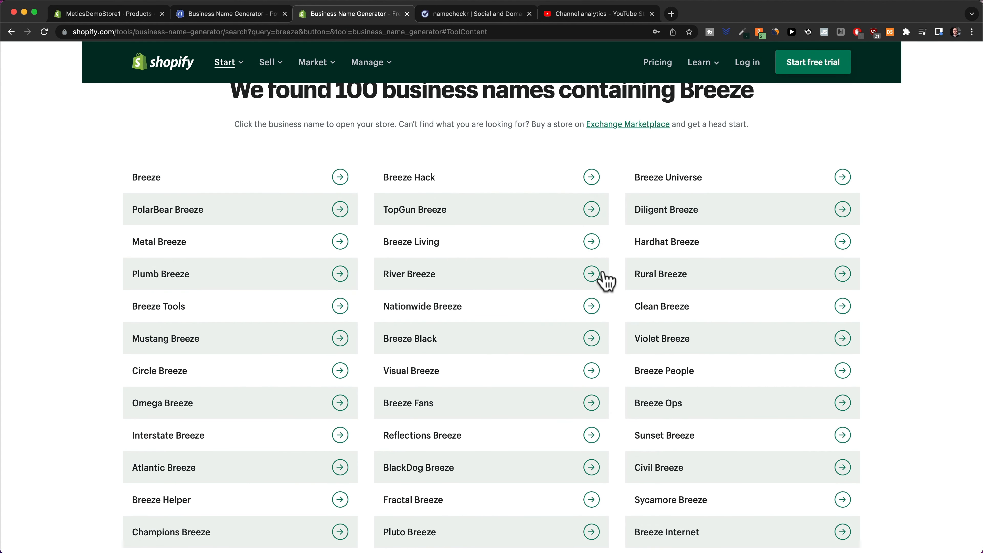
scroll(480, 329, down, 5)
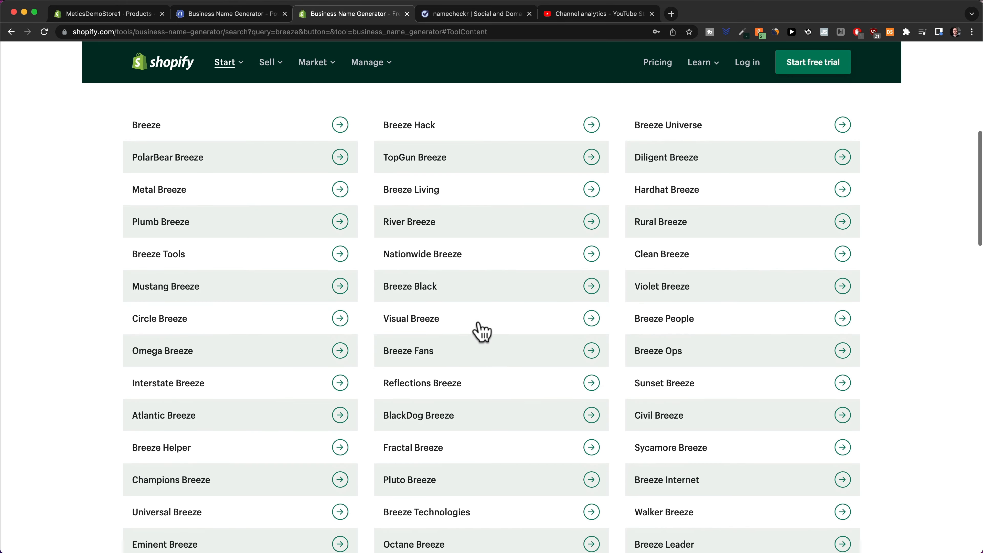
scroll(479, 325, down, 2)
scroll(535, 224, down, 5)
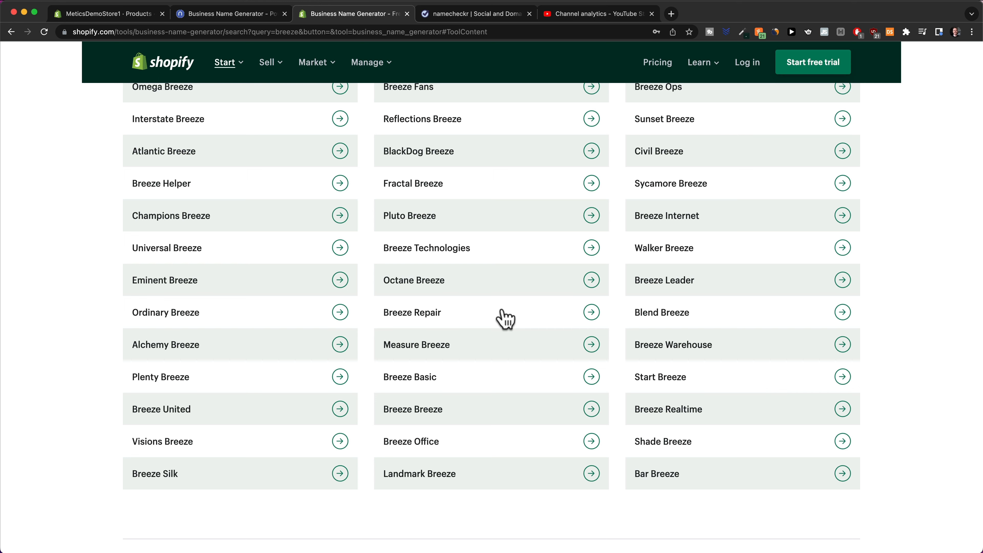
click(470, 14)
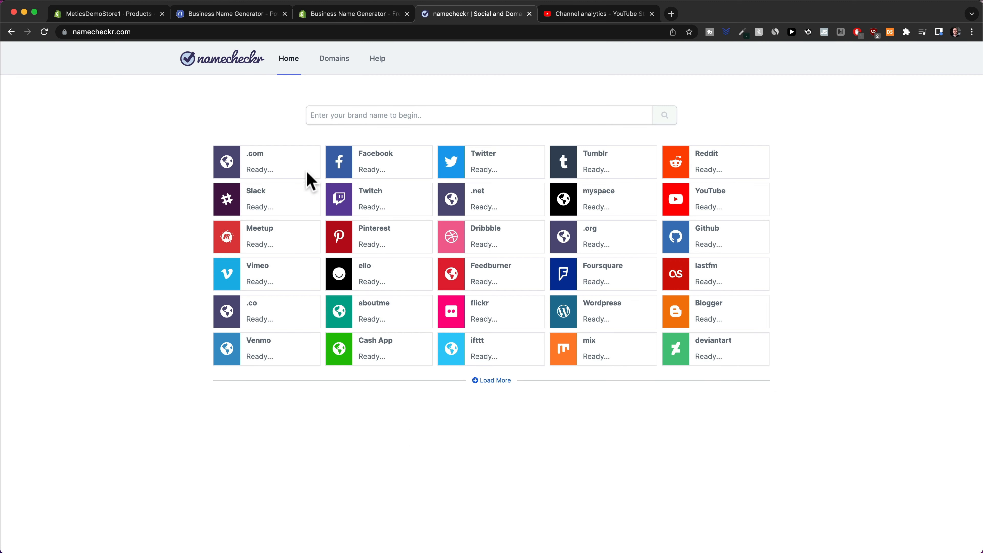
Check 'myeasybreeze' on namecheckr: available on .com and most platforms except .org, Foursquare and ifttt.
click(331, 116)
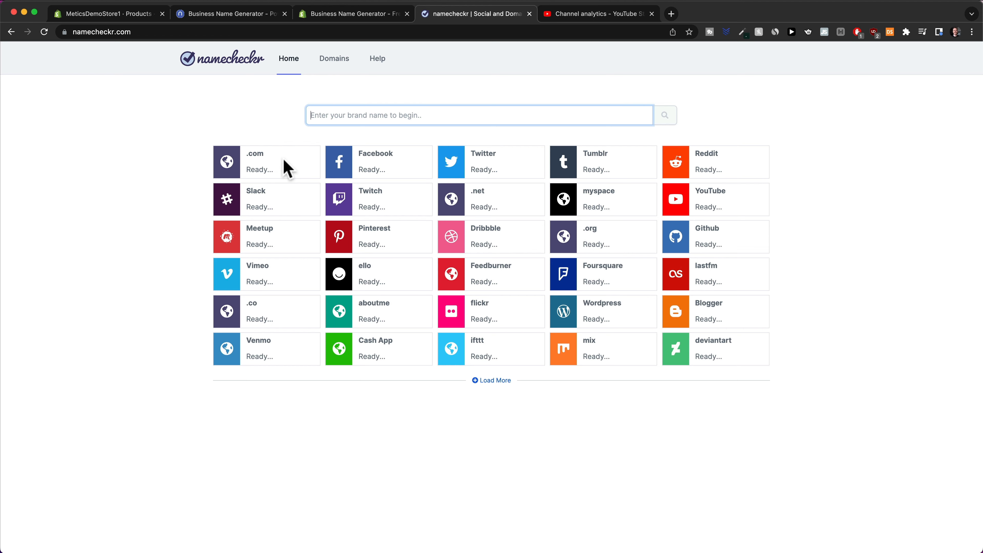
text(my)
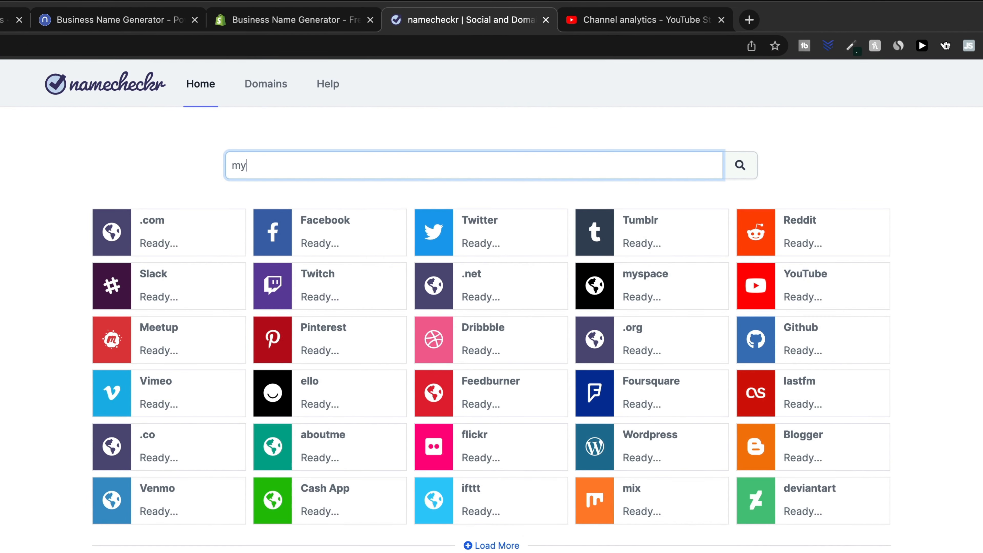
text(easybreeze)
key(Return)
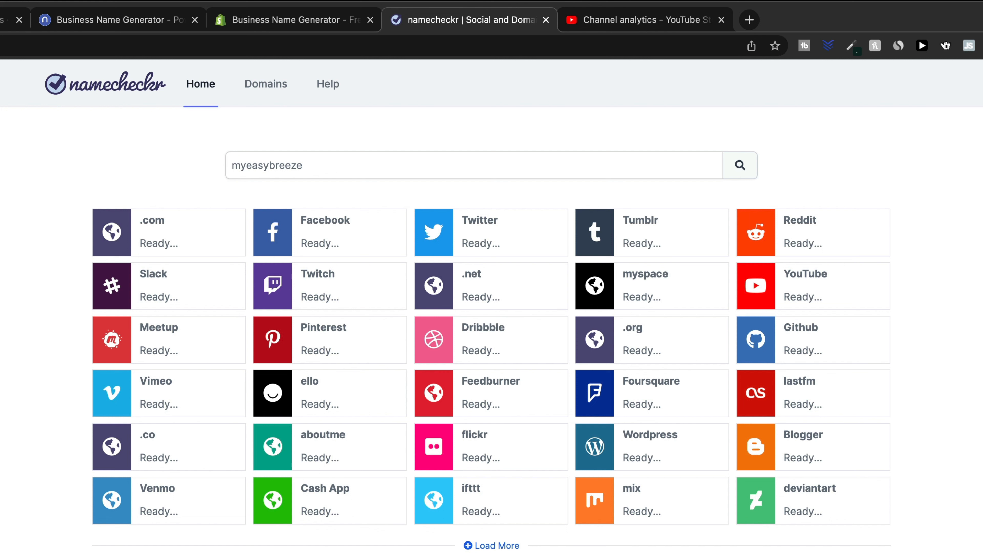
key(Return)
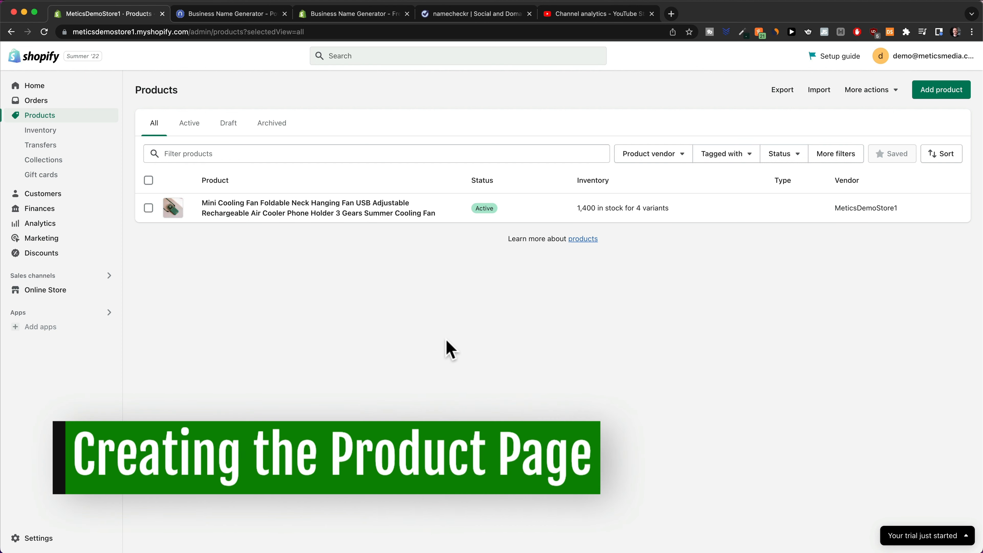
Open the cooling fan product and clear both its title and its entire description.
click(277, 217)
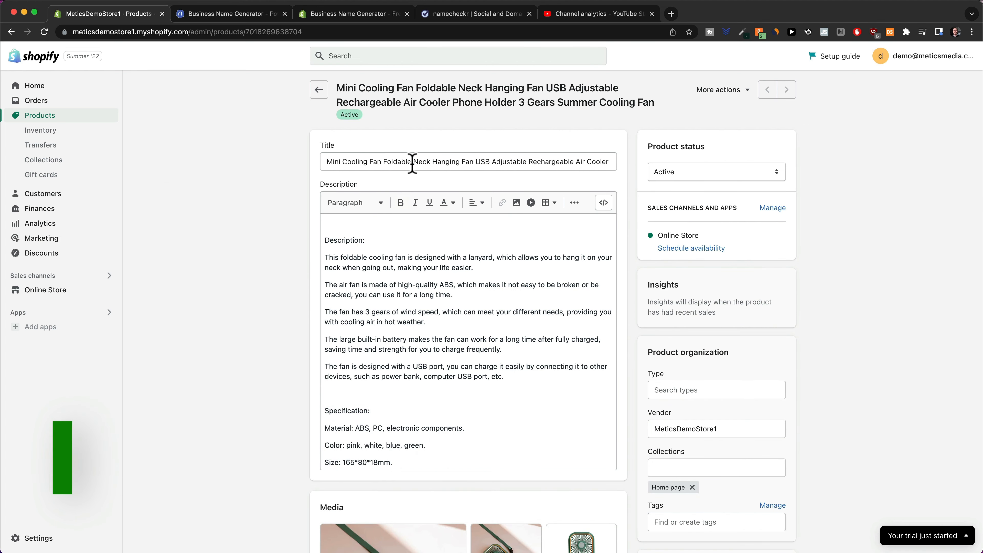
triple_click(412, 162)
key(BackSpace)
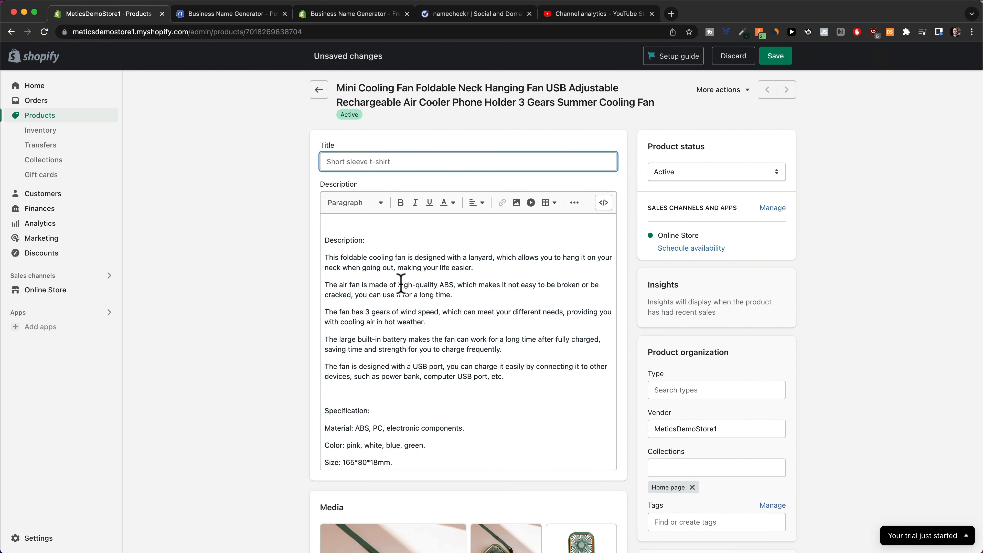
drag(399, 286, 399, 288)
key(super+a)
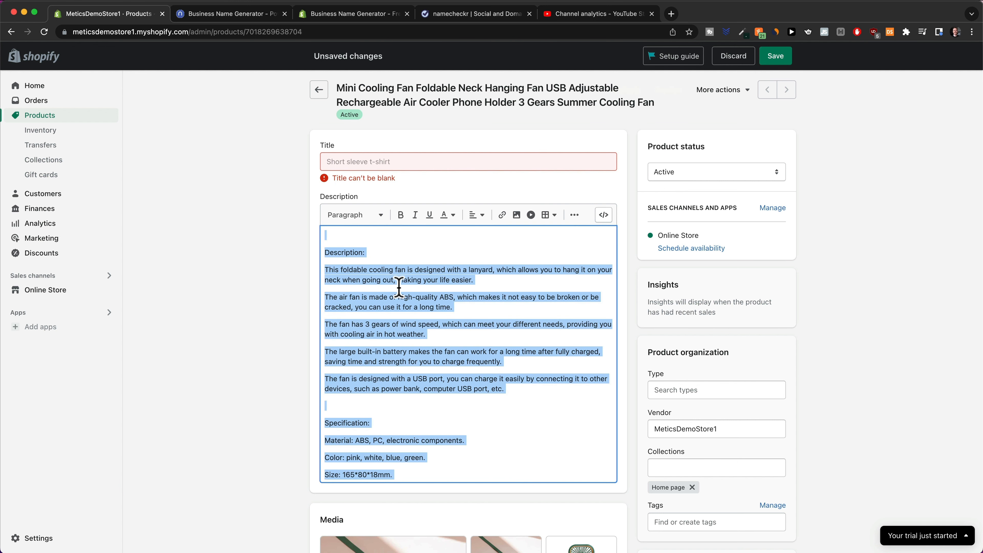
key(BackSpace)
click(248, 272)
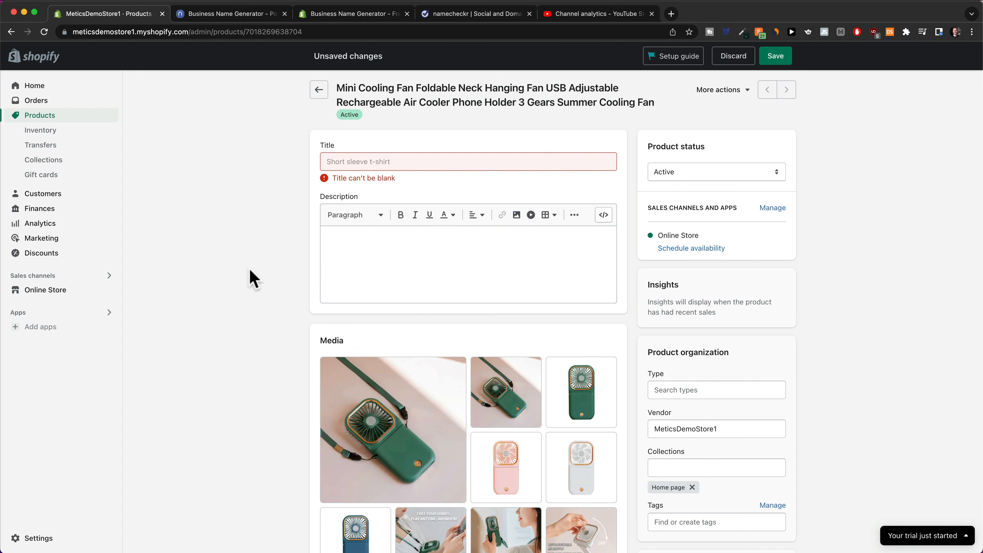
Enter the title 'MyEasyBreeze™ Mini Cooling Fan' and save the product.
click(377, 164)
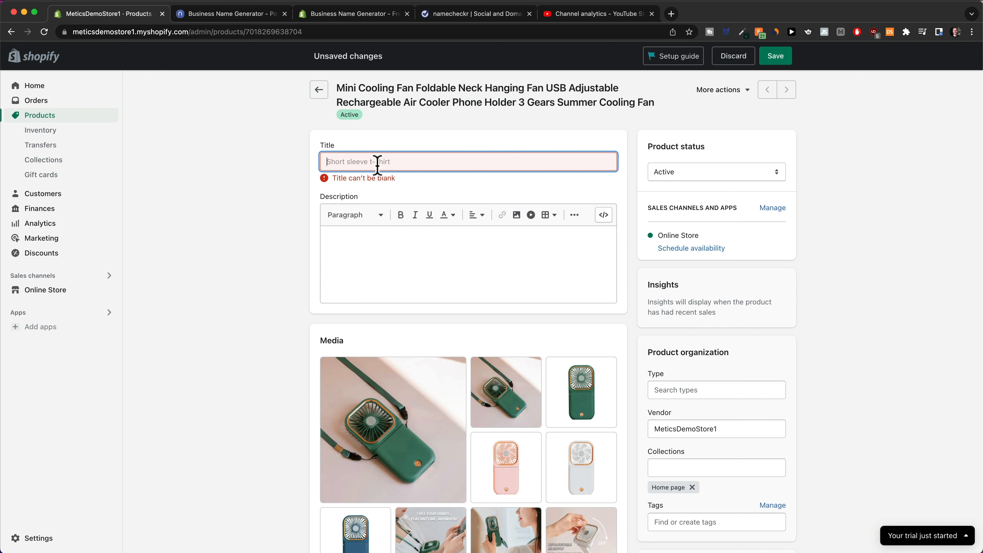
text(MyEasyBreeze)
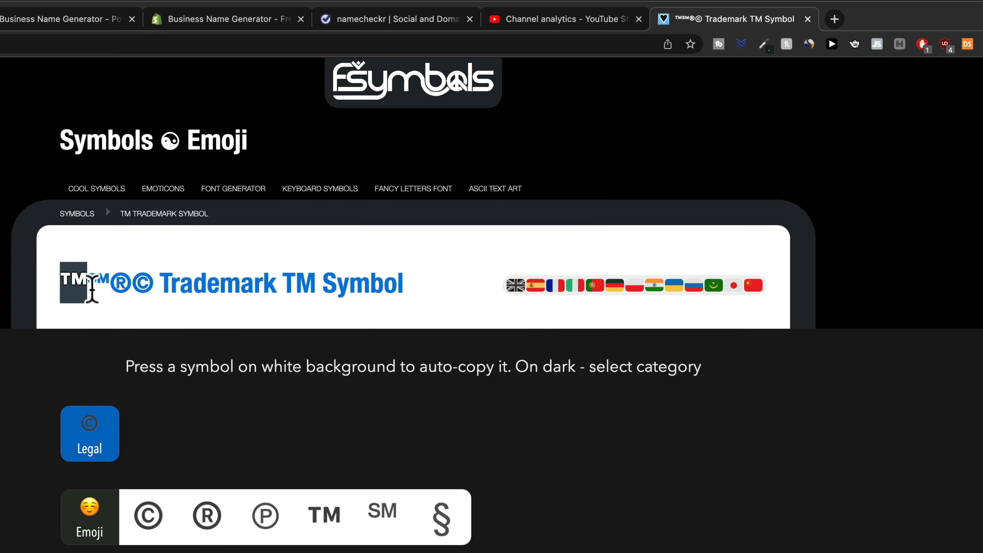
click(1, 19)
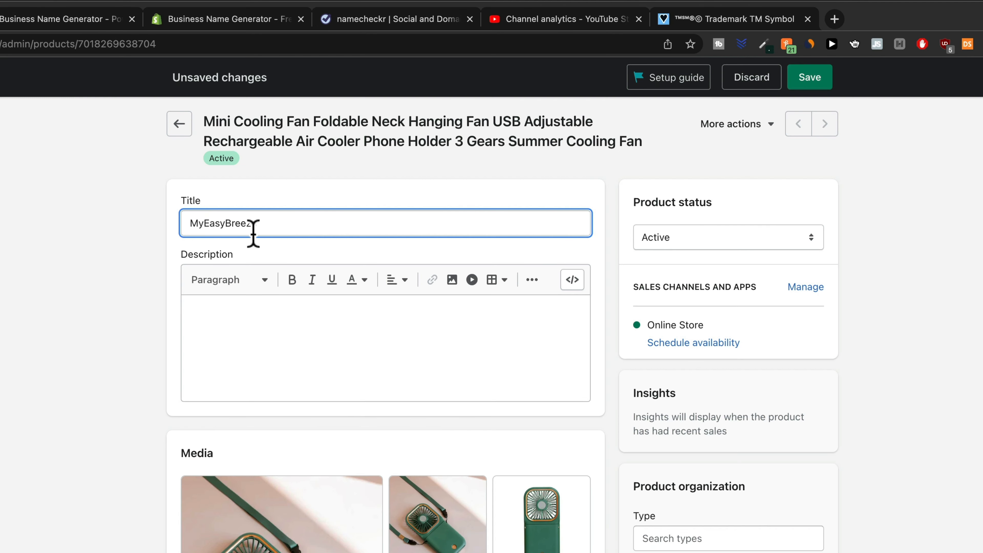
text(™)
text(Mini Cooling Fan)
click(203, 328)
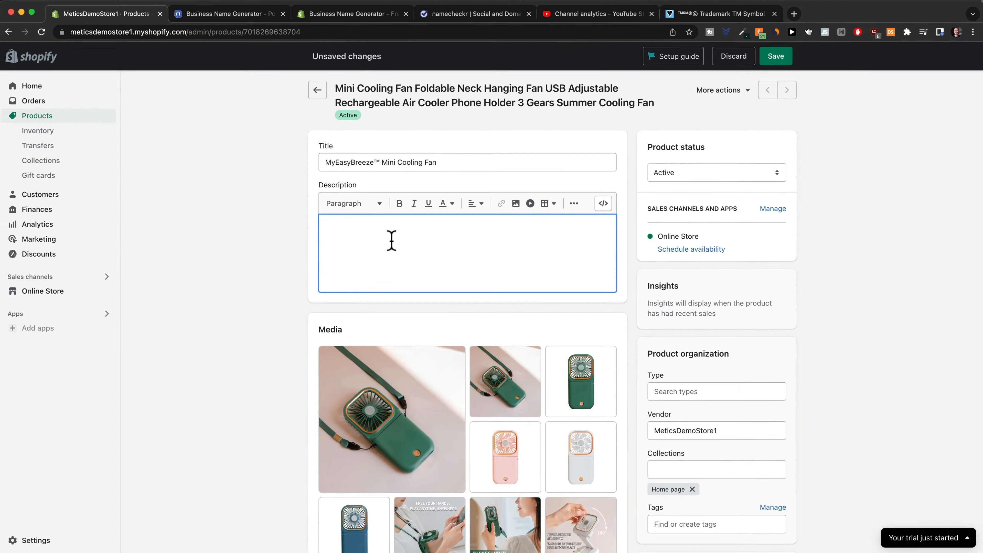
key(super+s)
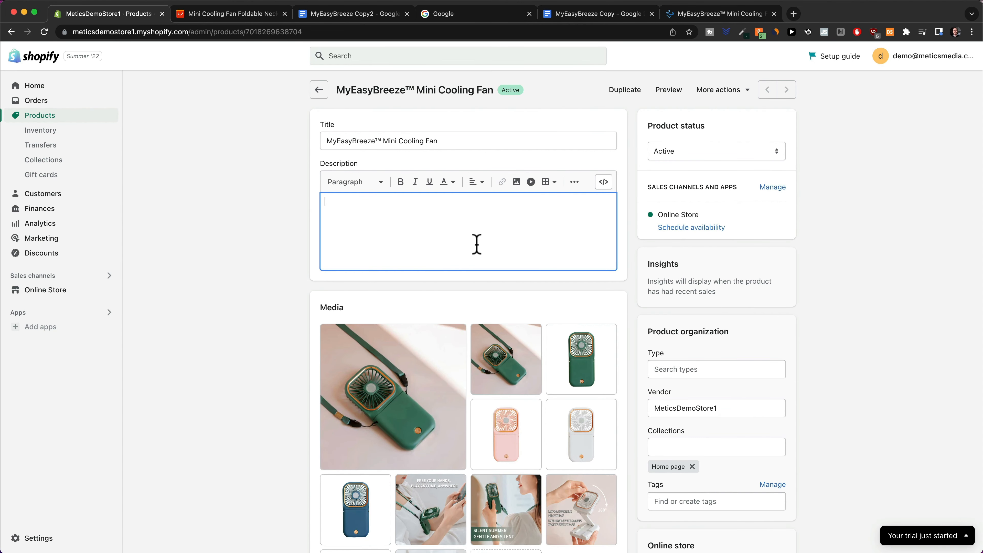
Scroll through the MyEasyBreeze™ storefront preview, with its $29.99 price, four colours and GIF description, then back up.
click(705, 18)
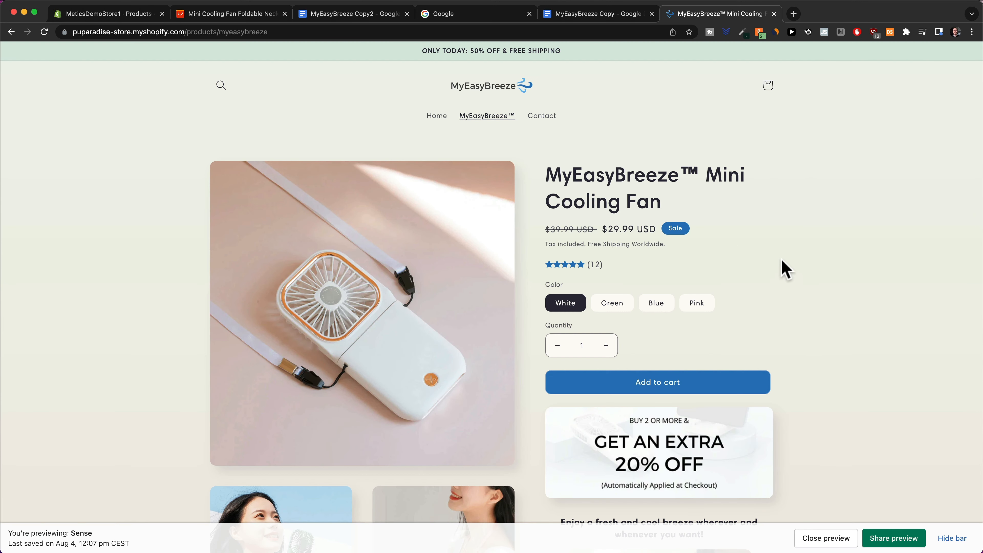
scroll(708, 224, down, 2)
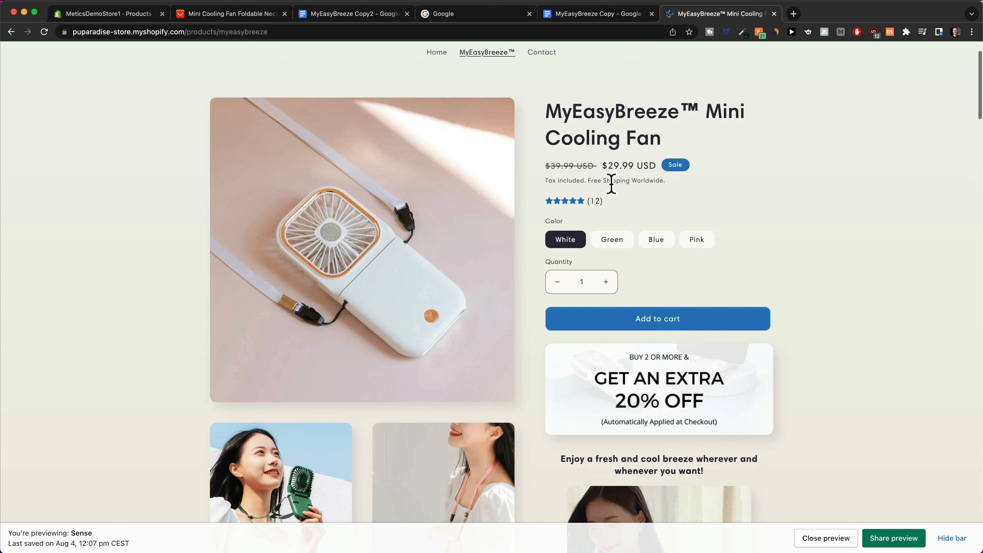
scroll(654, 187, down, 2)
scroll(749, 230, down, 1)
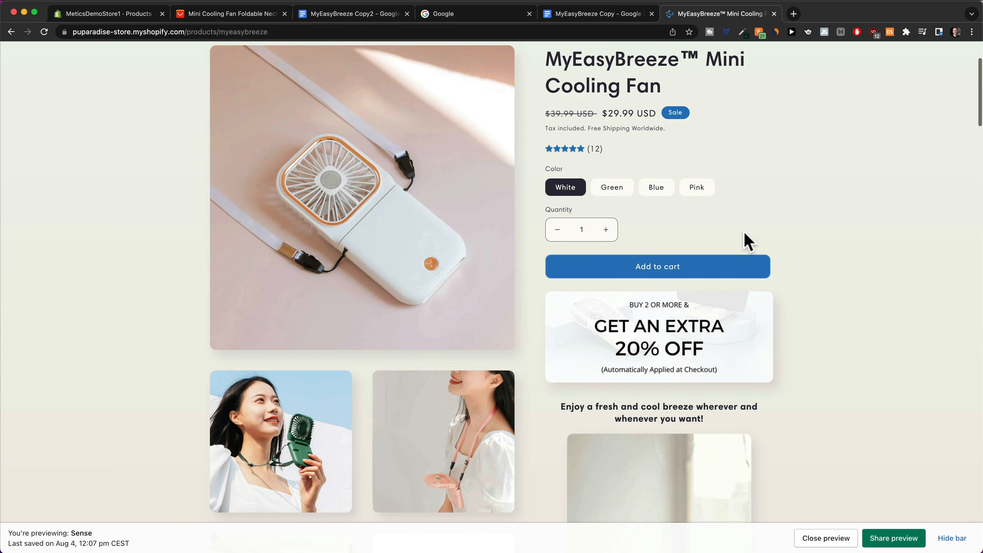
scroll(731, 233, down, 3)
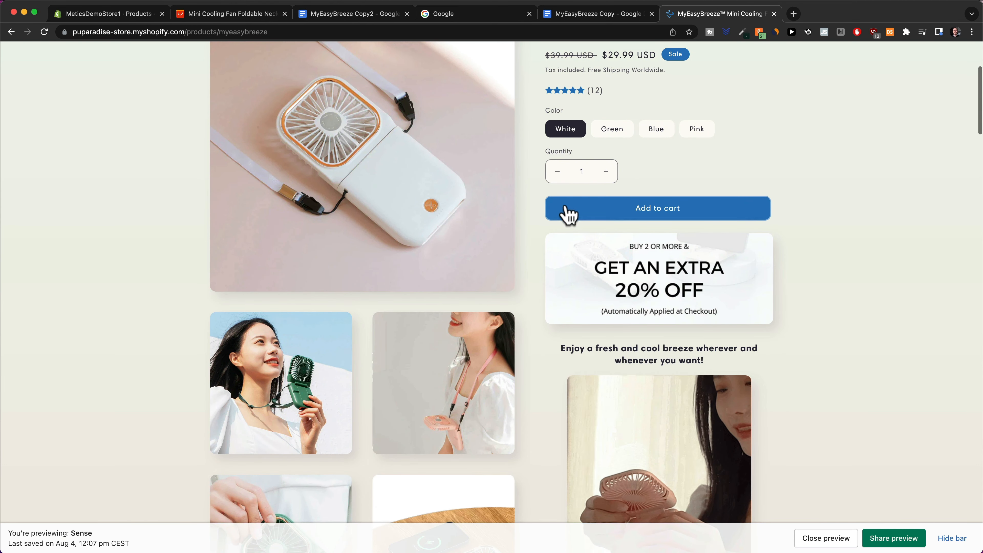
scroll(703, 237, down, 2)
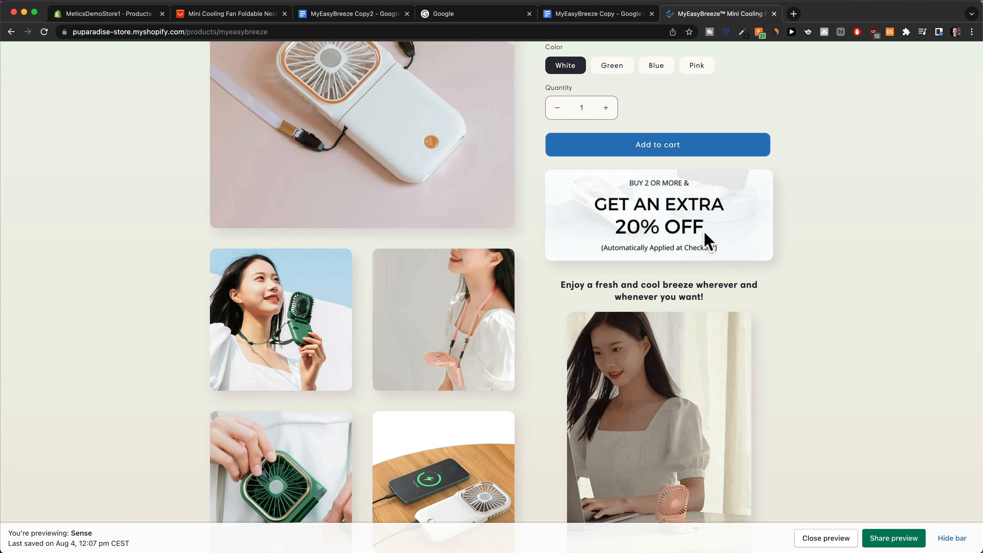
scroll(755, 302, down, 1)
scroll(783, 231, down, 2)
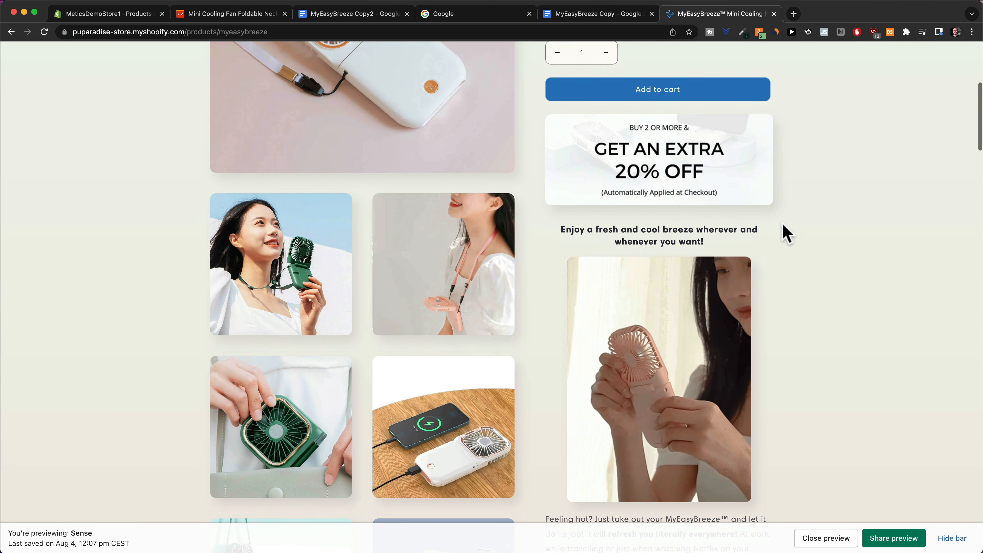
scroll(661, 266, down, 3)
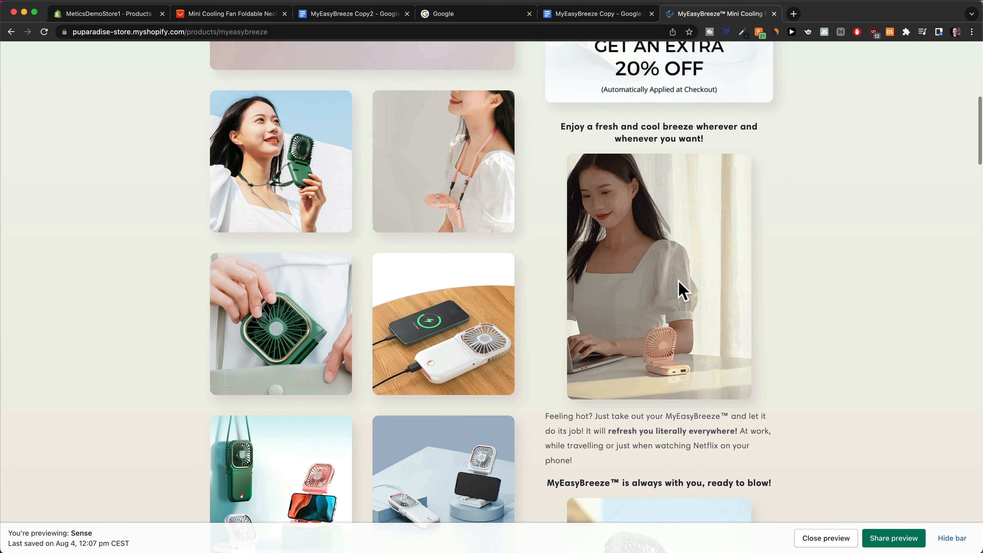
scroll(689, 297, down, 3)
scroll(688, 296, down, 8)
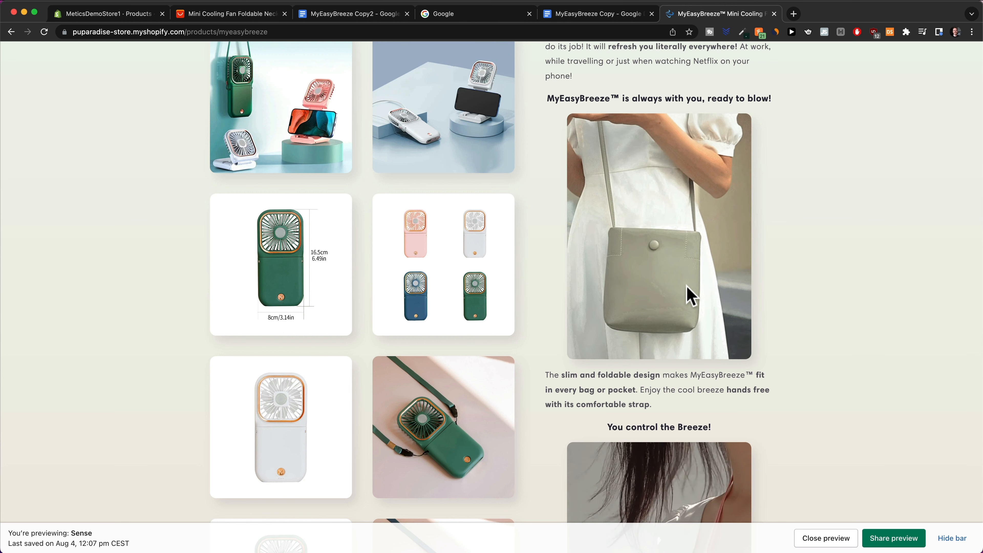
scroll(690, 297, down, 7)
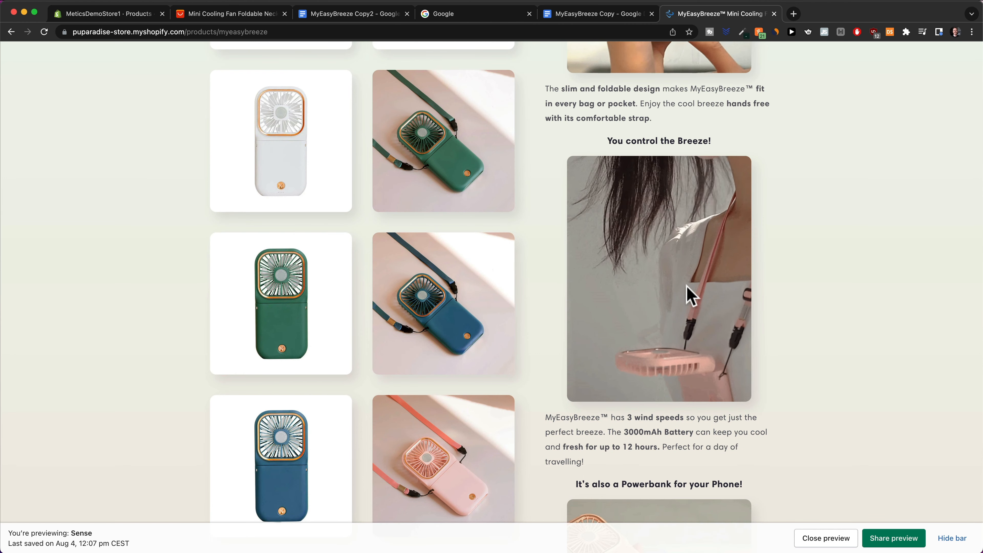
scroll(691, 296, down, 4)
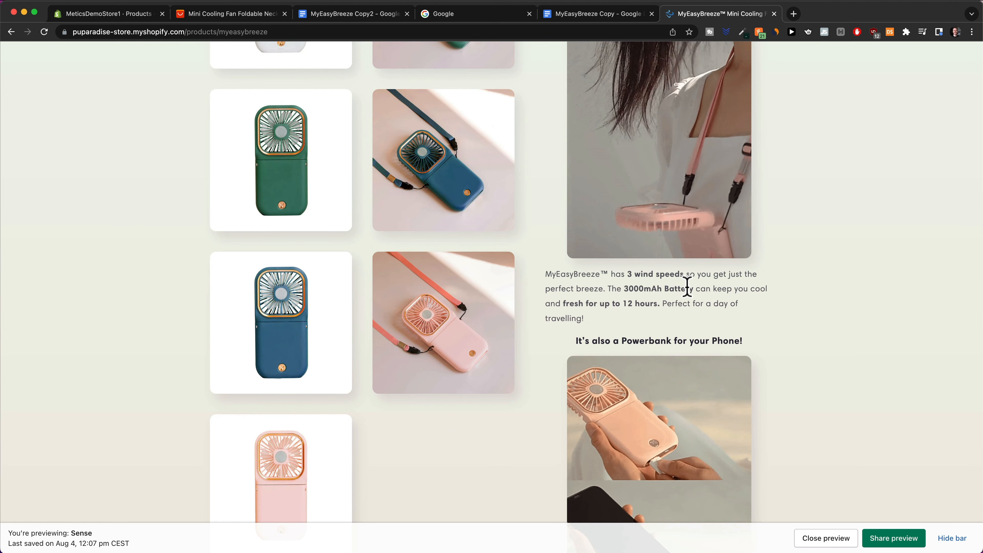
scroll(687, 287, down, 1)
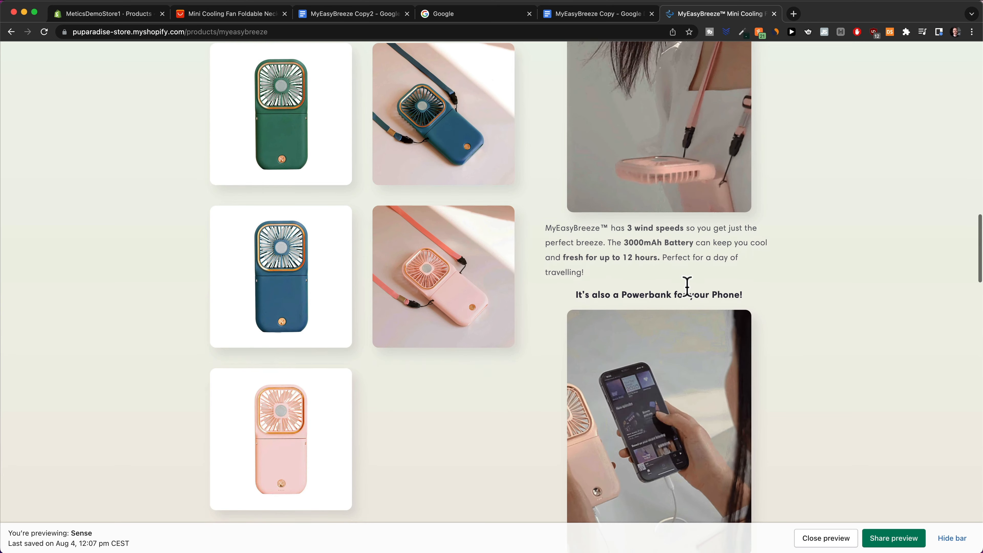
scroll(688, 296, up, 2)
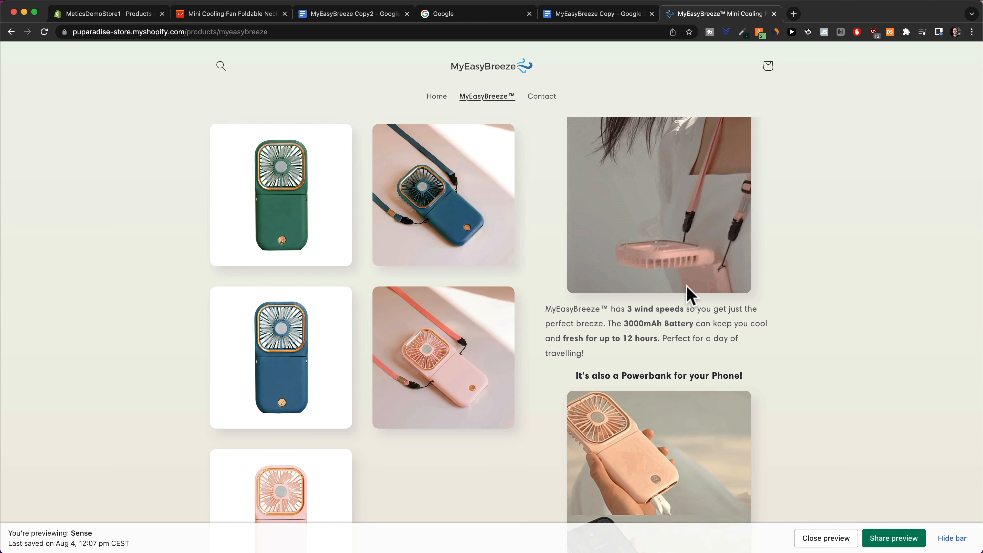
scroll(688, 292, down, 3)
scroll(688, 289, down, 6)
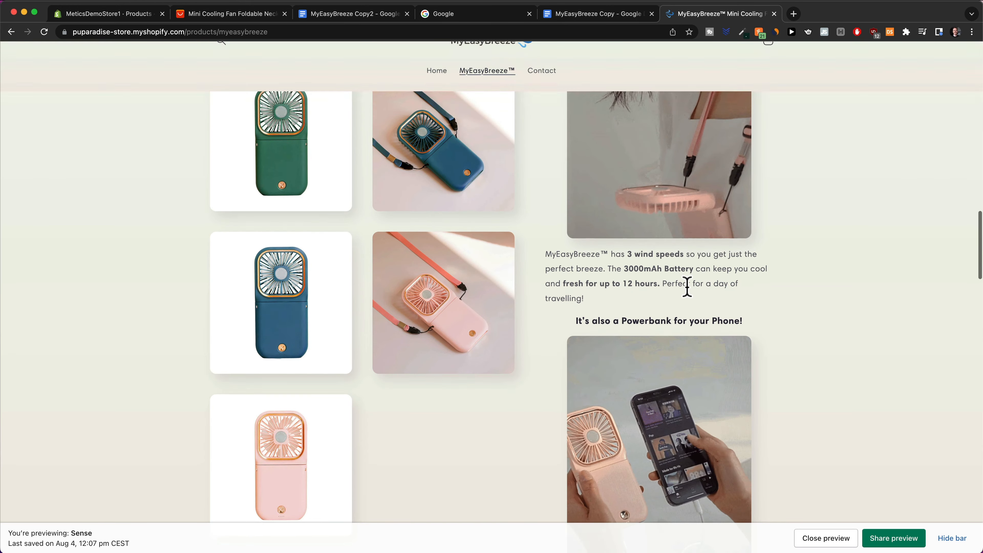
scroll(688, 295, down, 10)
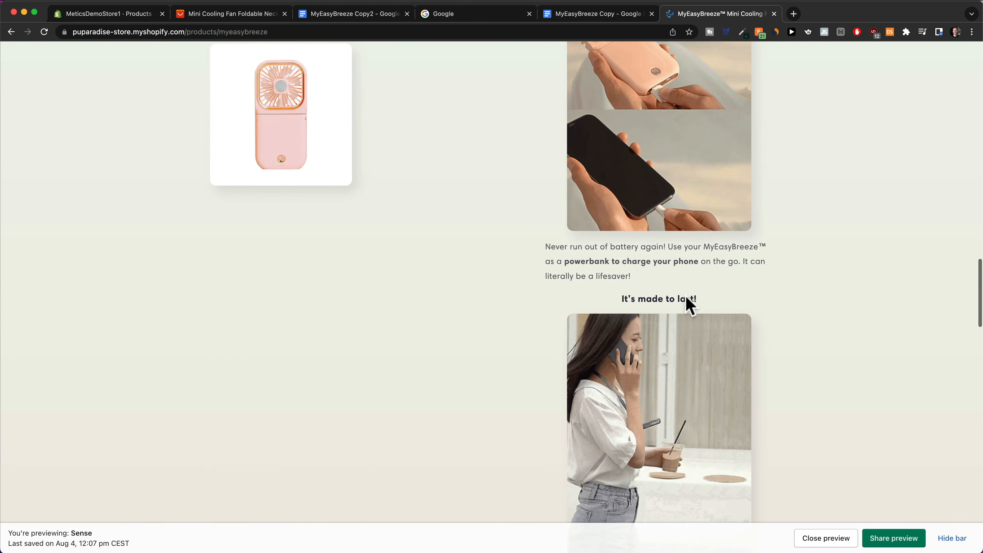
scroll(687, 298, up, 20)
scroll(687, 300, up, 20)
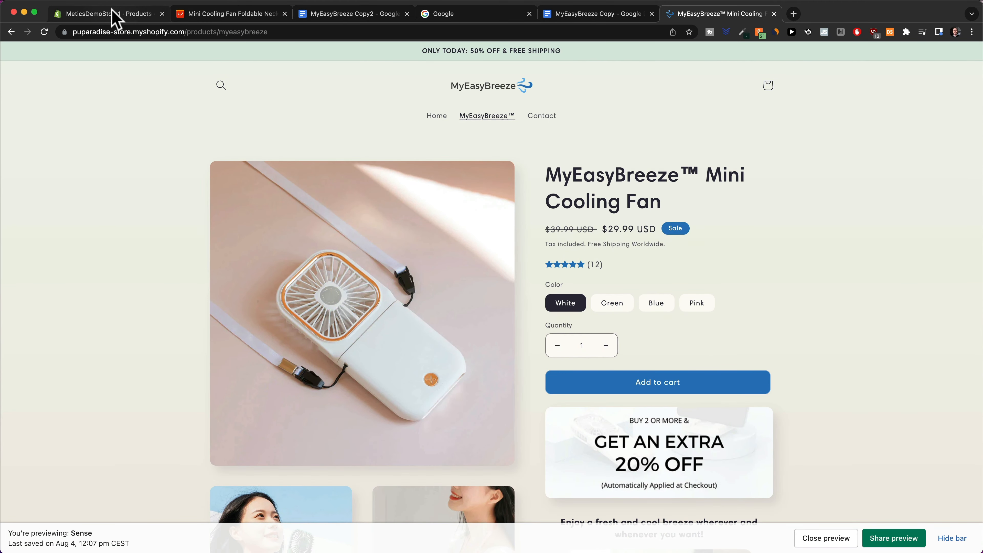
Move from the product editor to the MyEasyBreeze Copy2 doc, then to the AliExpress neck fan listing.
click(115, 16)
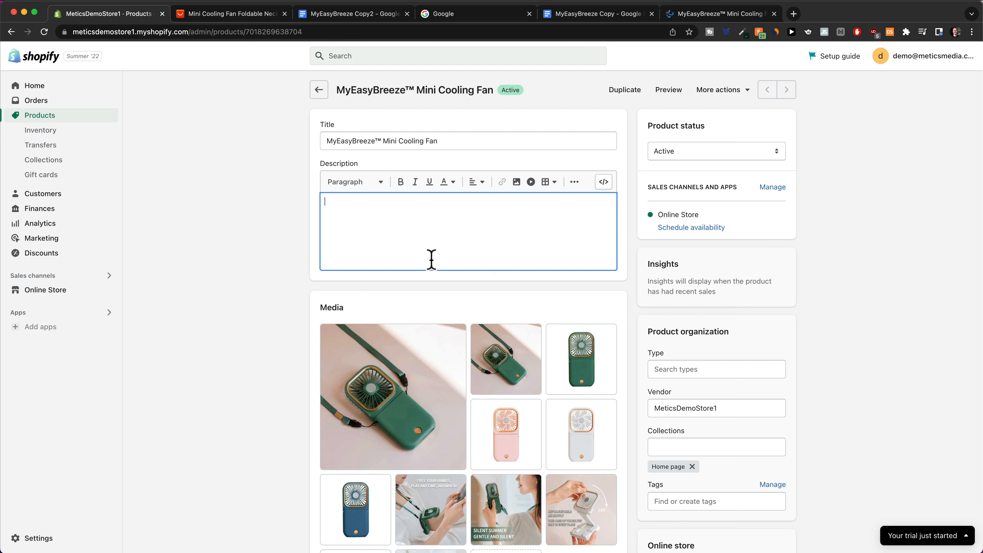
click(343, 13)
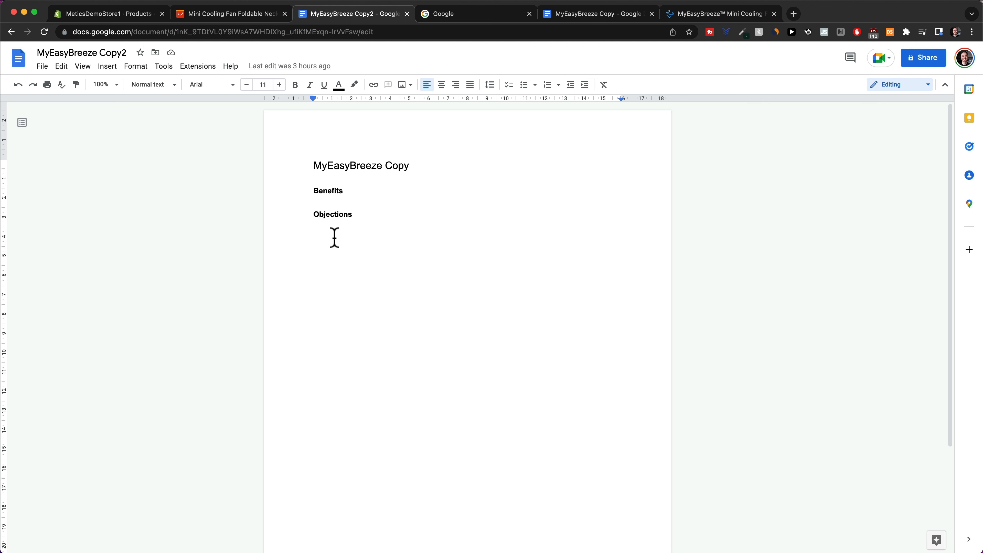
click(236, 15)
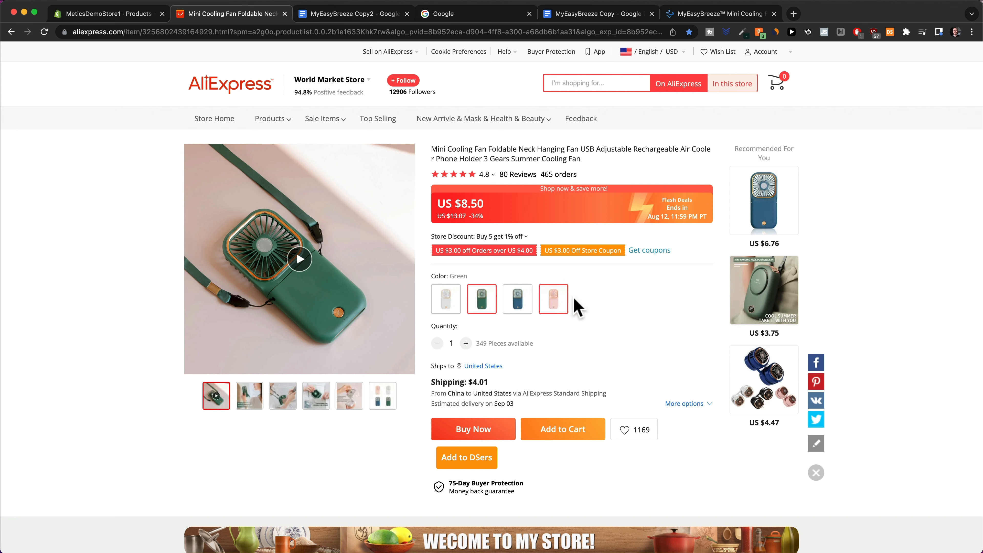
Scroll to the fan's AliExpress description: lanyard design, ABS build, 3 wind gears, USB charging.
scroll(555, 307, down, 6)
scroll(555, 307, down, 10)
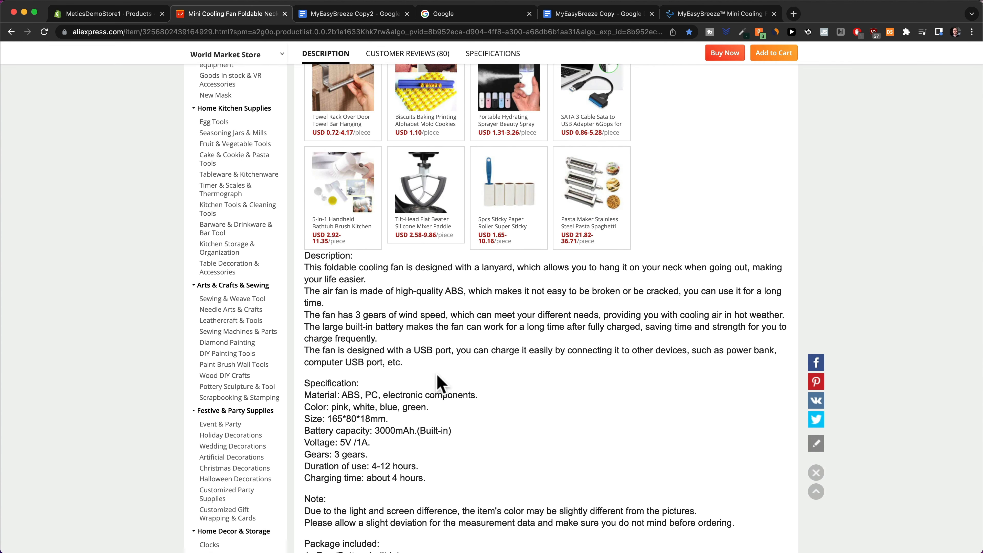
scroll(438, 381, down, 2)
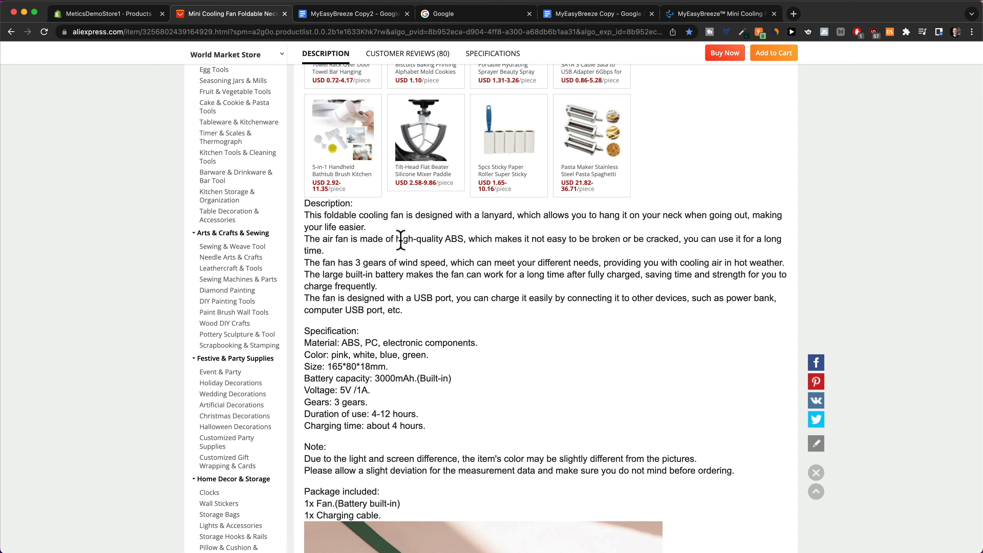
drag(396, 238, 458, 239)
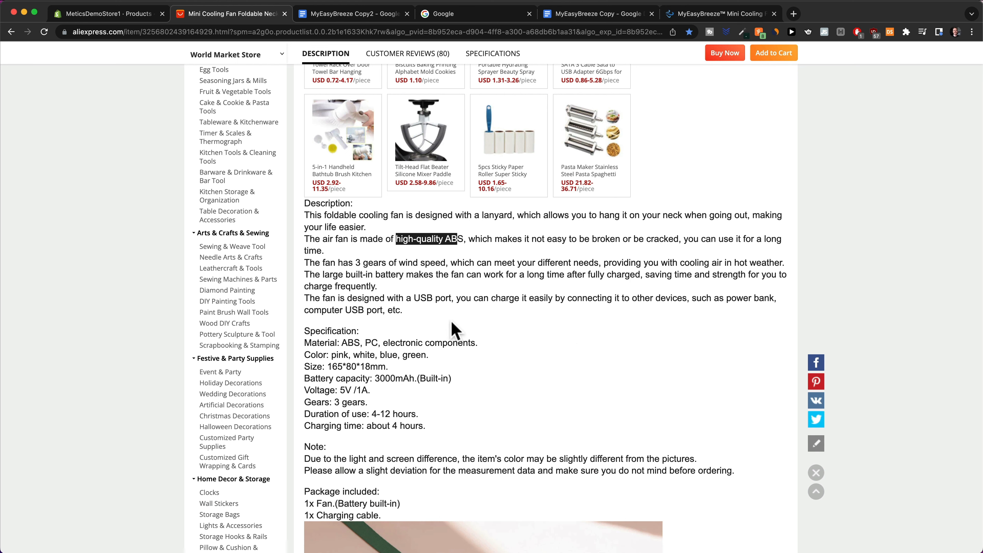
click(578, 344)
scroll(580, 345, up, 5)
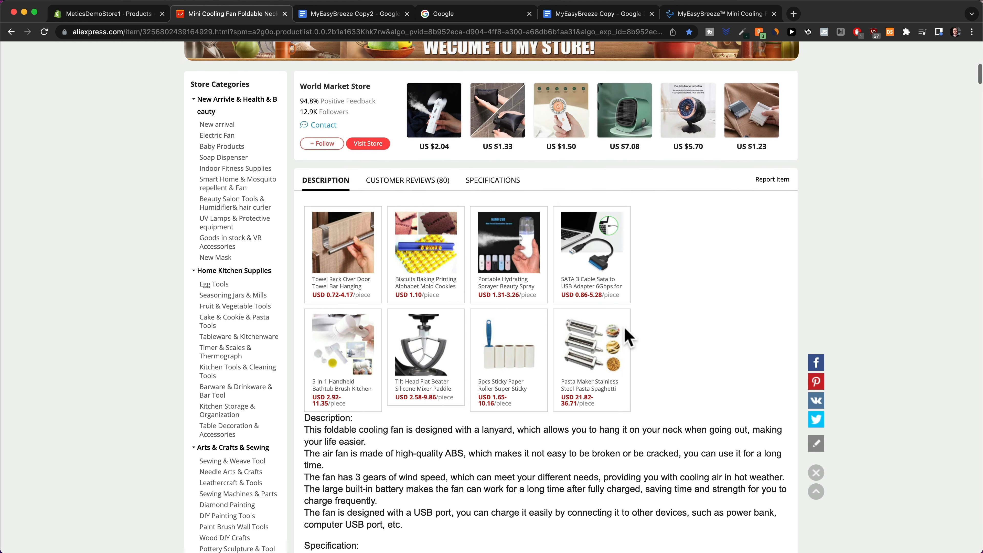
Read the fan's customer reviews, highlighting praise for fast charging, battery life and handy cooling.
click(407, 192)
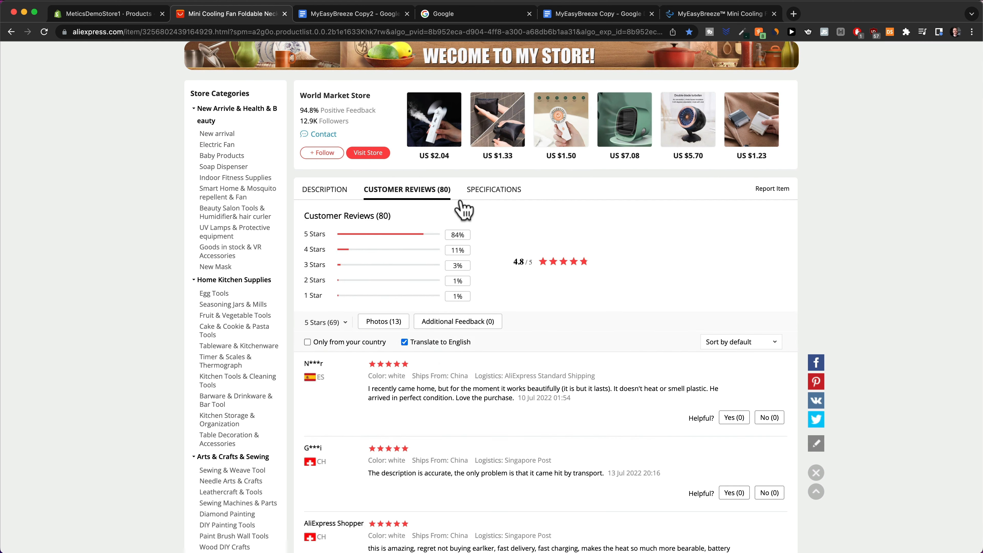
scroll(533, 226, down, 4)
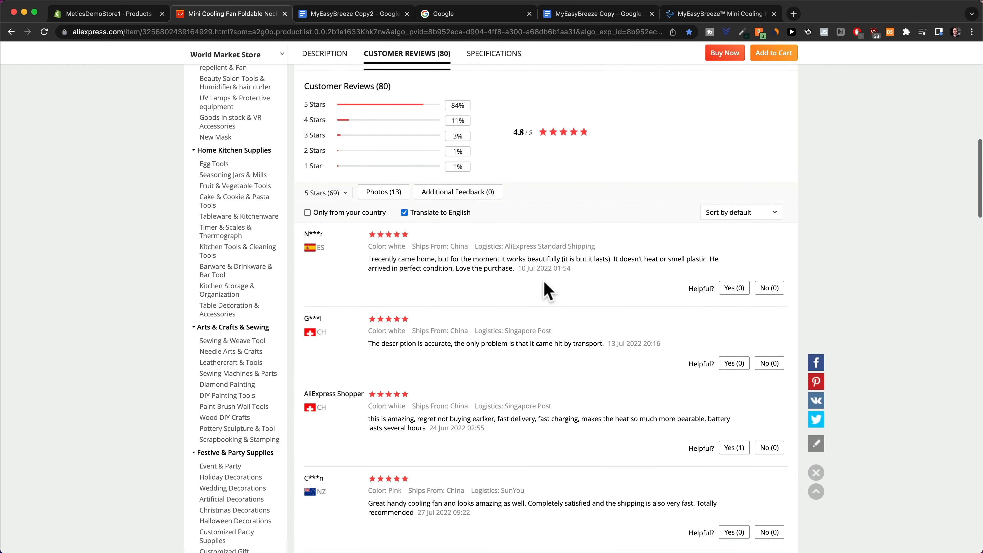
scroll(538, 268, down, 1)
scroll(541, 258, up, 4)
scroll(545, 260, up, 3)
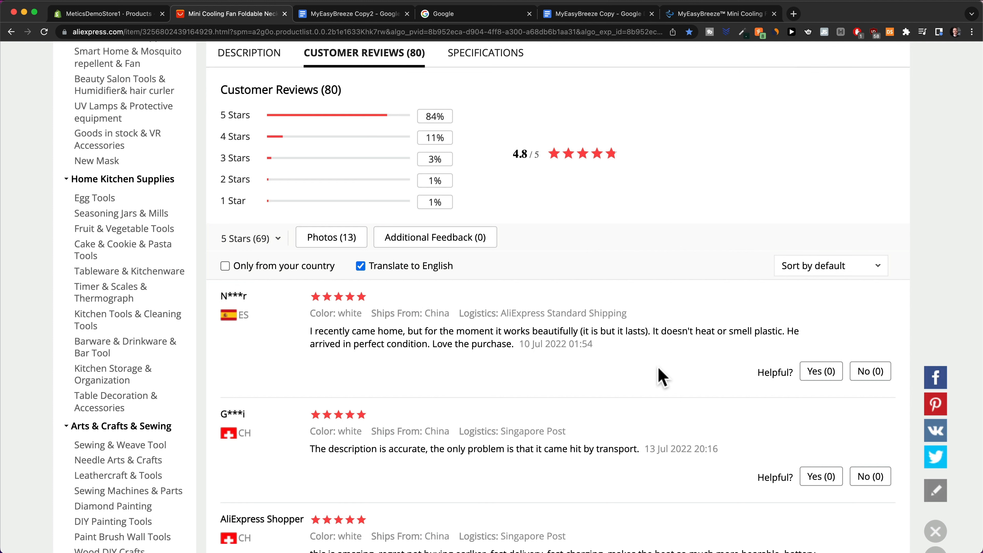
scroll(654, 372, down, 2)
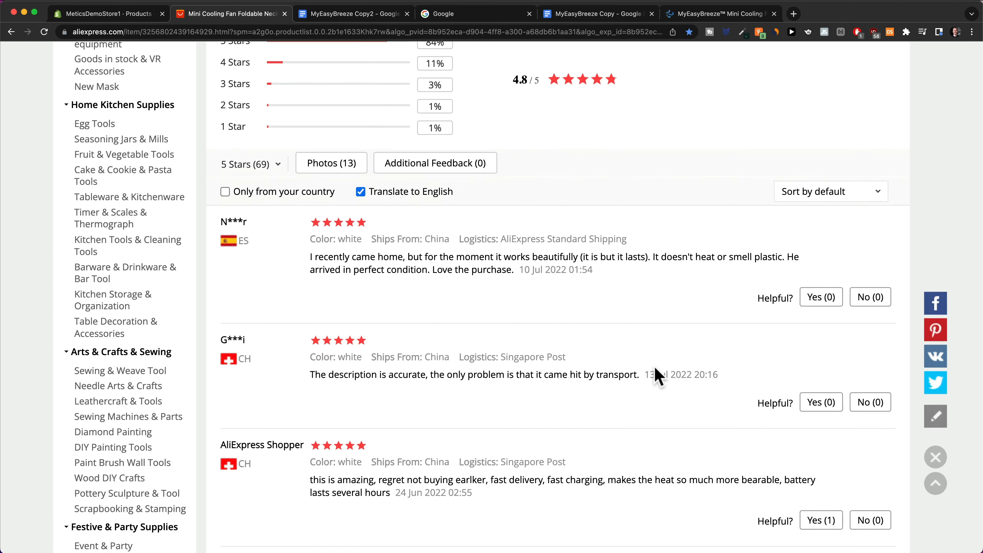
scroll(655, 366, down, 2)
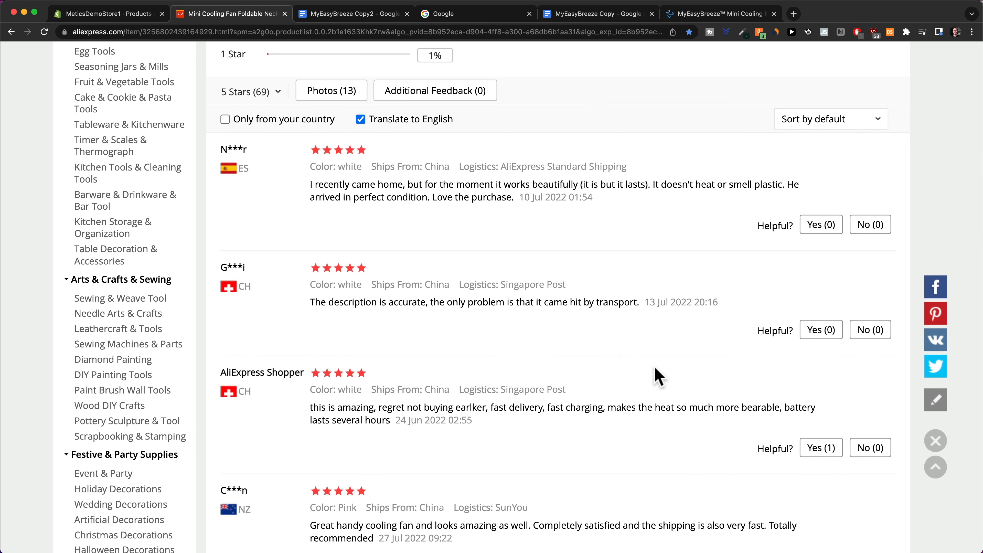
scroll(658, 375, down, 1)
scroll(634, 378, down, 2)
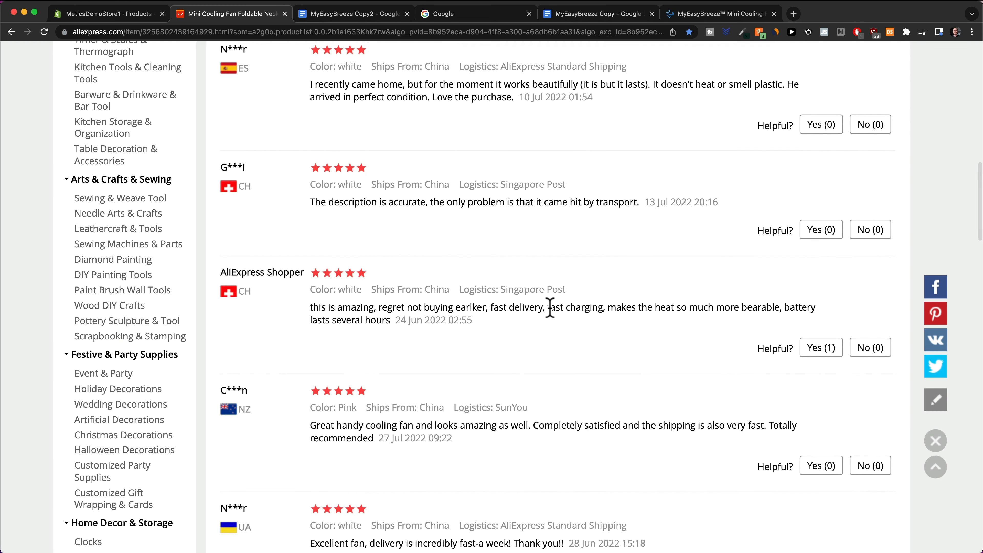
drag(550, 307, 814, 307)
drag(317, 320, 361, 319)
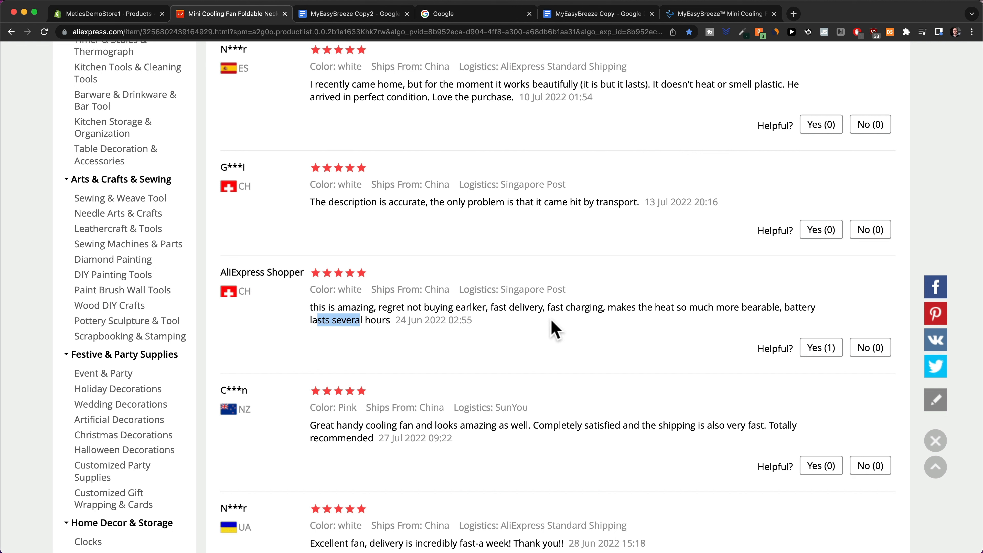
drag(547, 307, 602, 302)
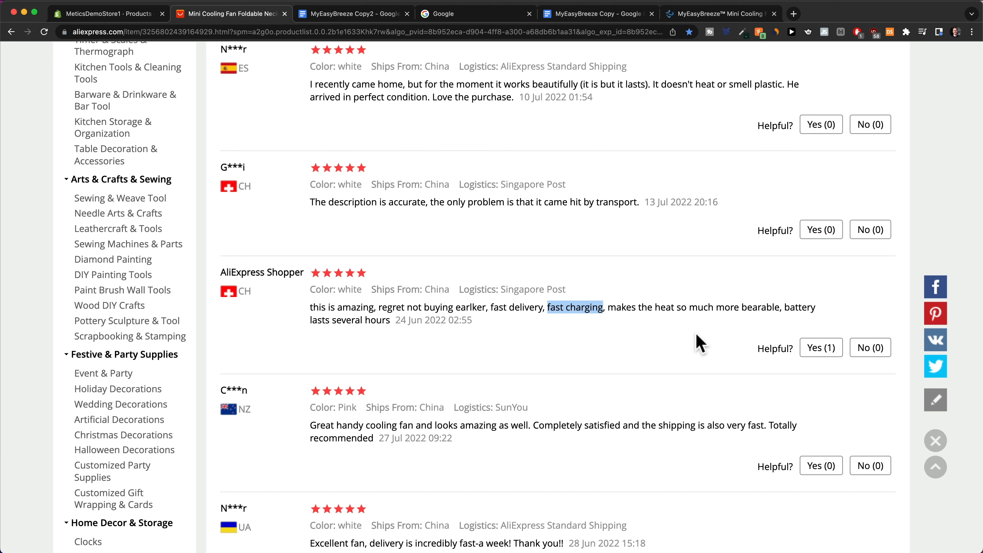
drag(785, 307, 397, 323)
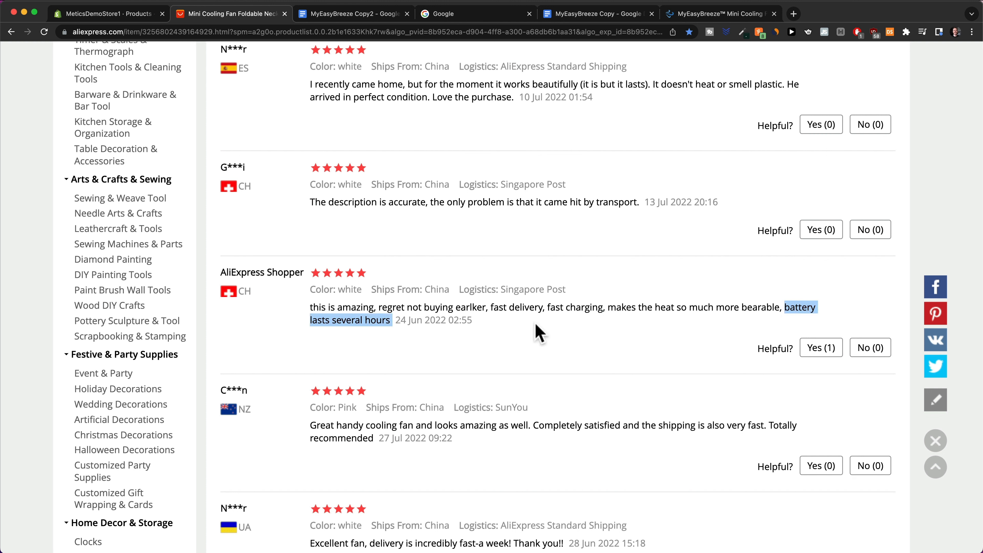
scroll(545, 426, down, 4)
click(457, 391)
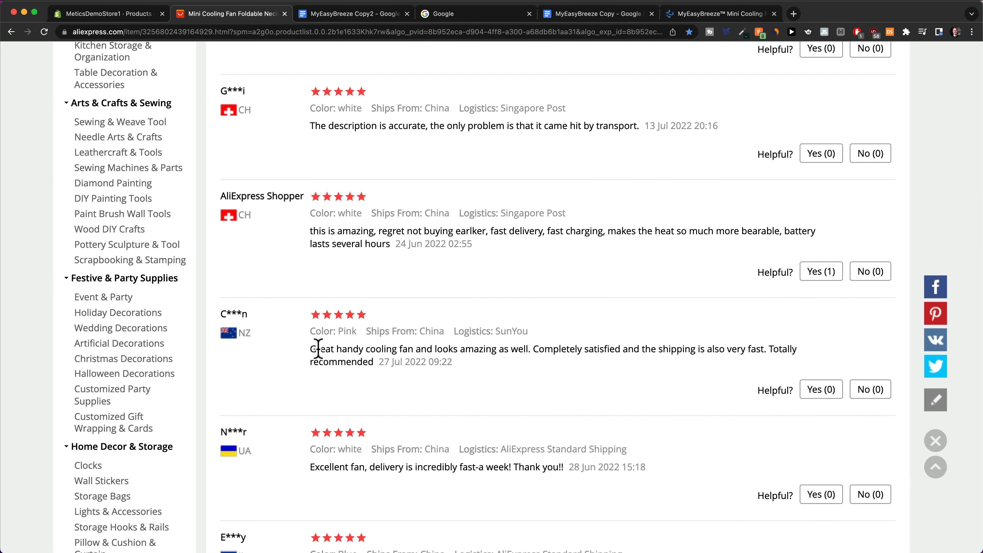
drag(318, 348, 527, 352)
click(545, 384)
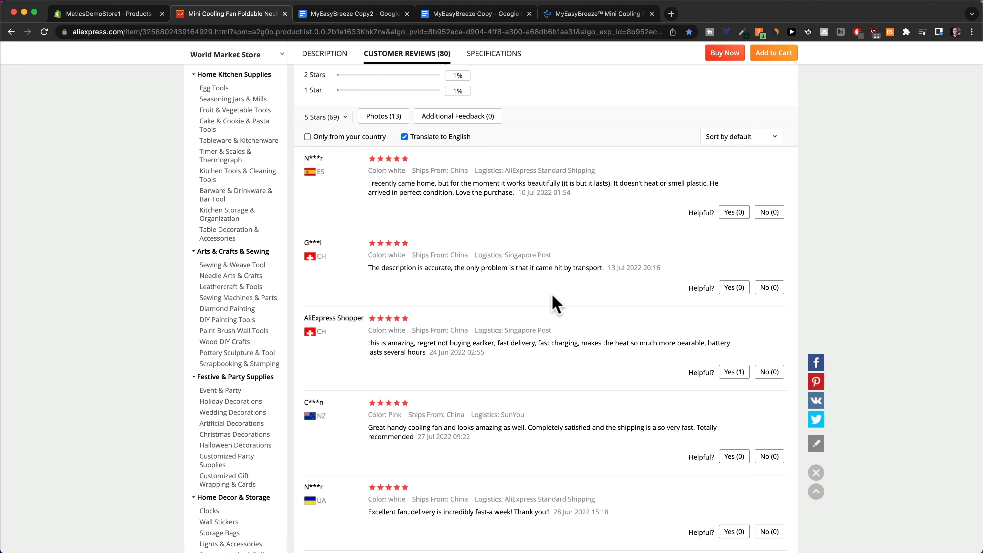
Go back to the product description and scroll down to the 'Package included' contents.
scroll(555, 304, up, 5)
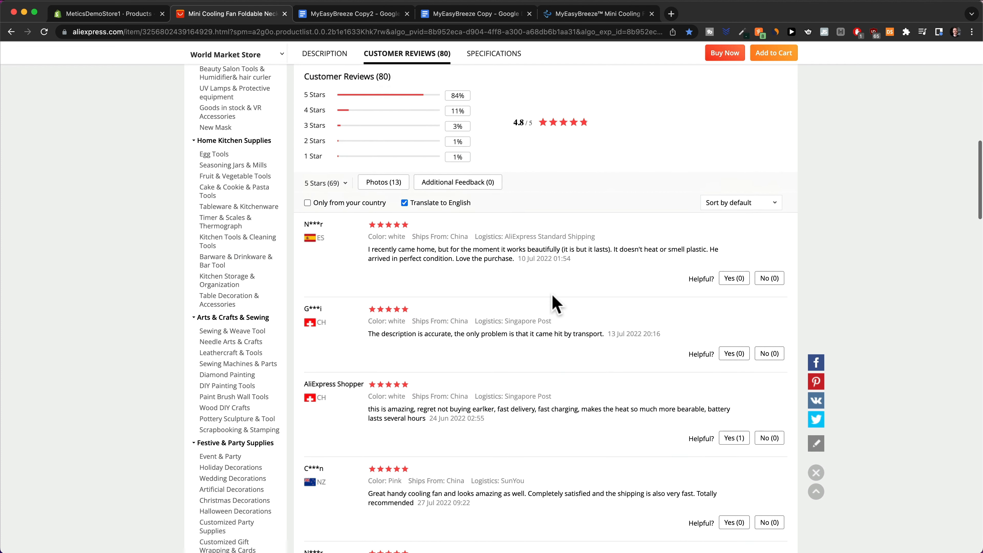
scroll(553, 324, up, 2)
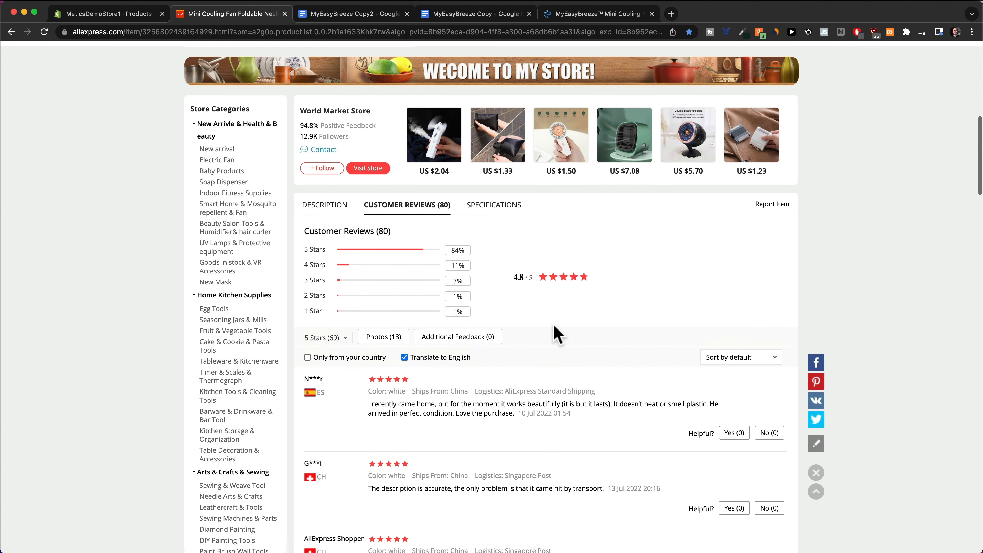
scroll(549, 315, up, 14)
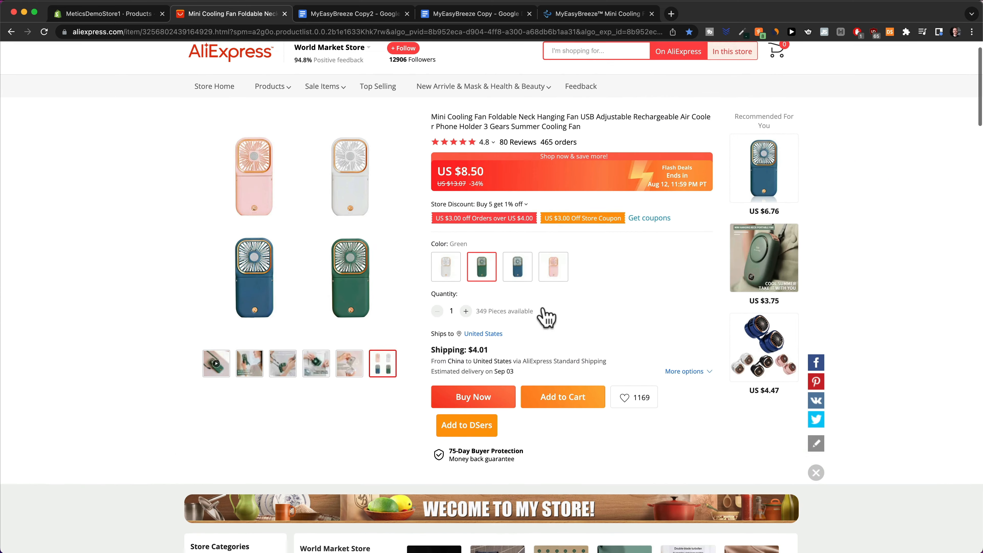
scroll(550, 326, down, 3)
scroll(503, 341, down, 5)
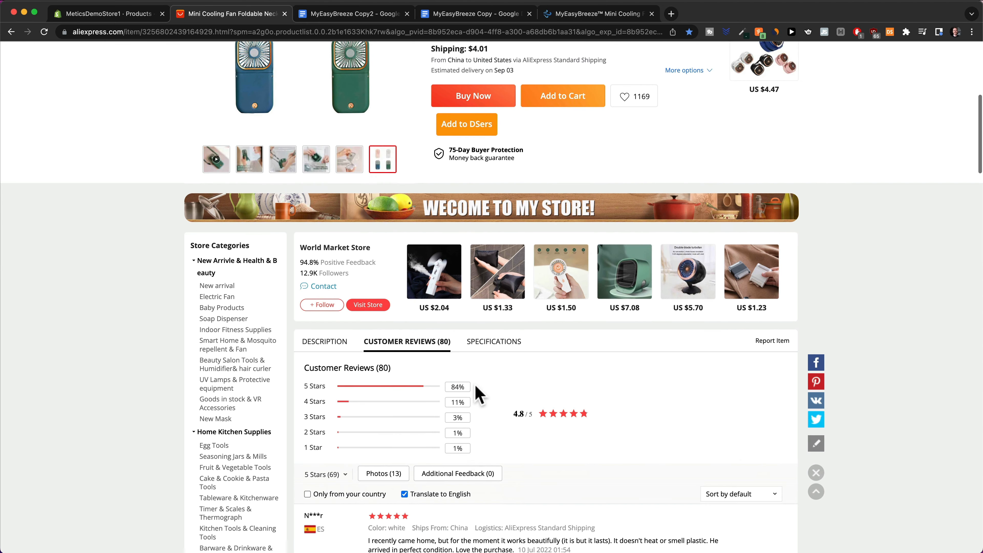
click(348, 339)
scroll(358, 314, down, 4)
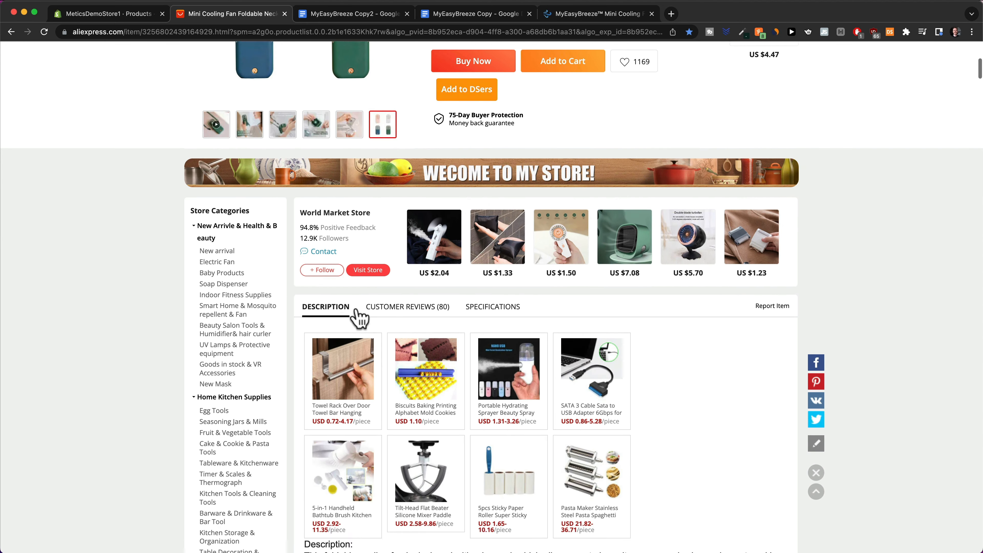
scroll(531, 373, down, 16)
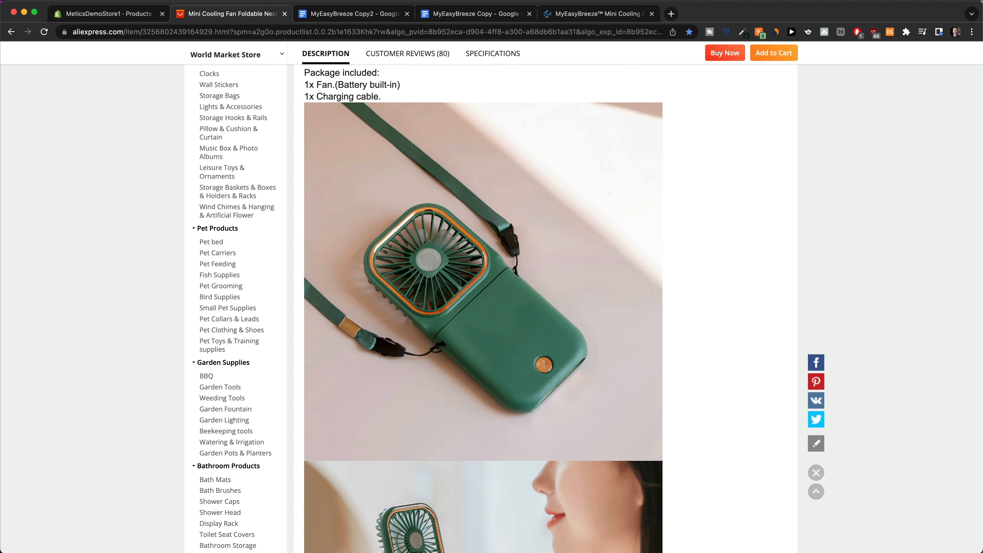
Reverse-search the fan photo on Google Images to find other stores such as DailyPremiums.
click(671, 13)
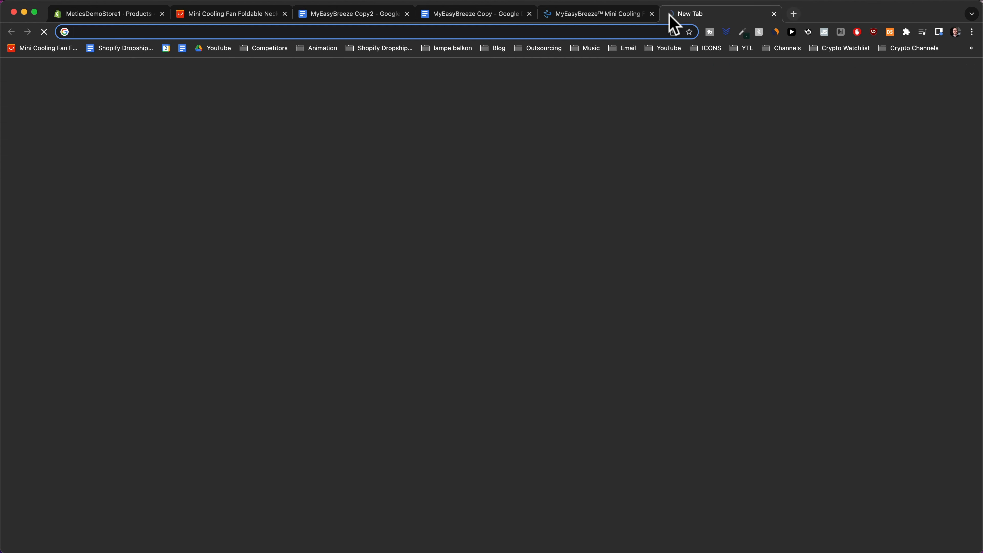
text(google image)
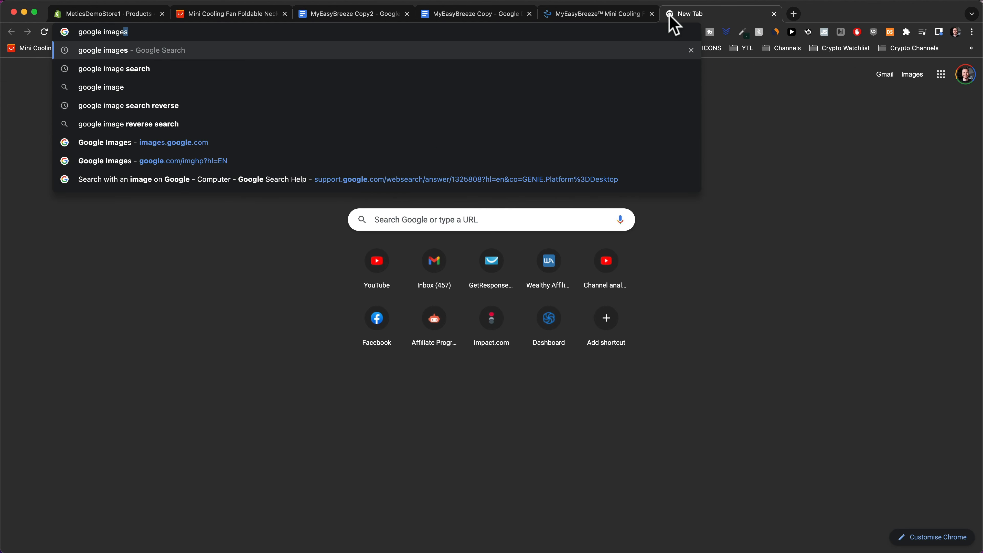
key(Return)
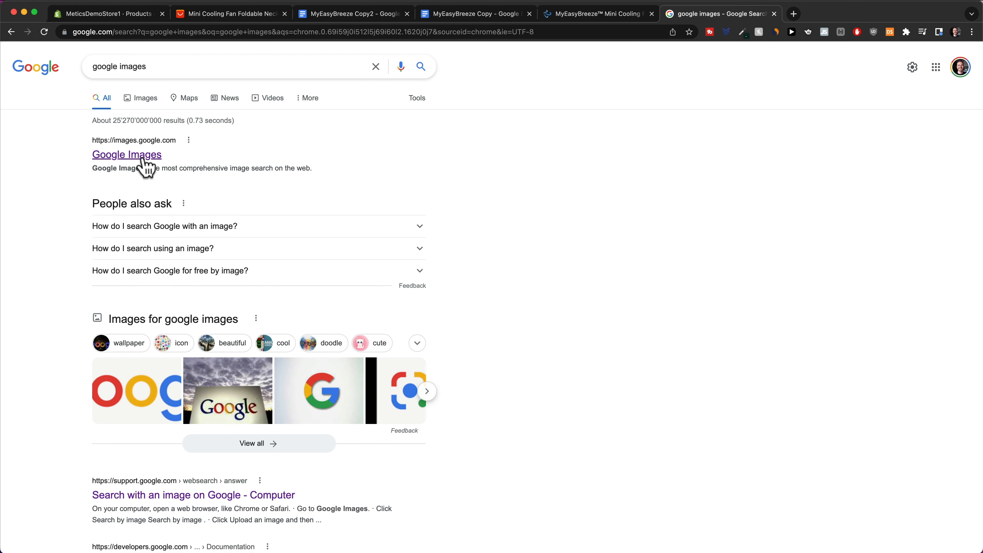
click(144, 160)
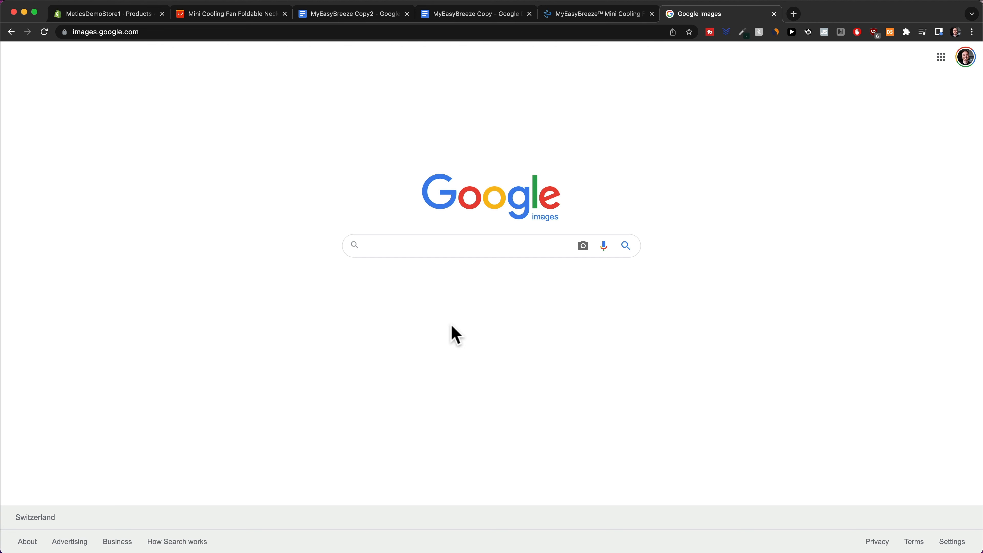
click(583, 246)
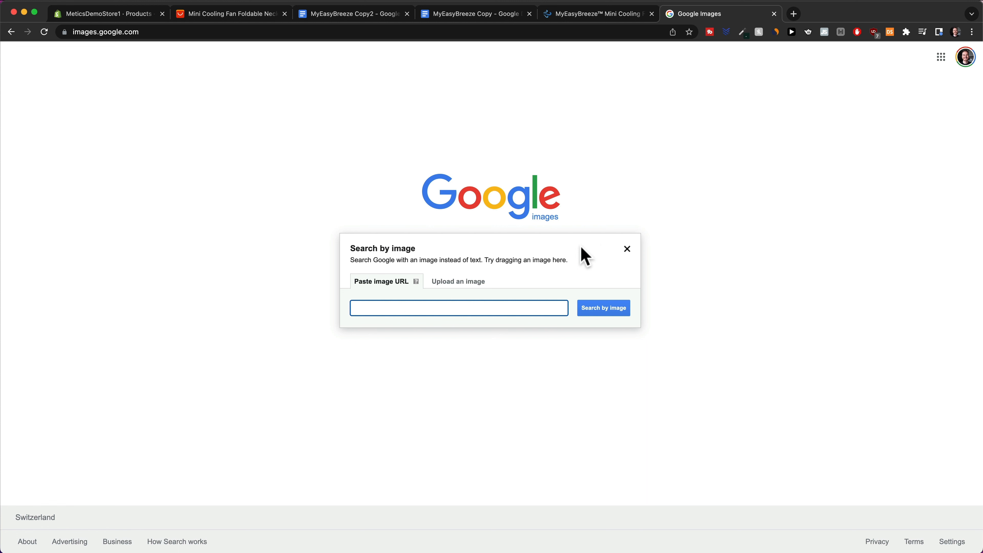
drag(630, 380, 478, 292)
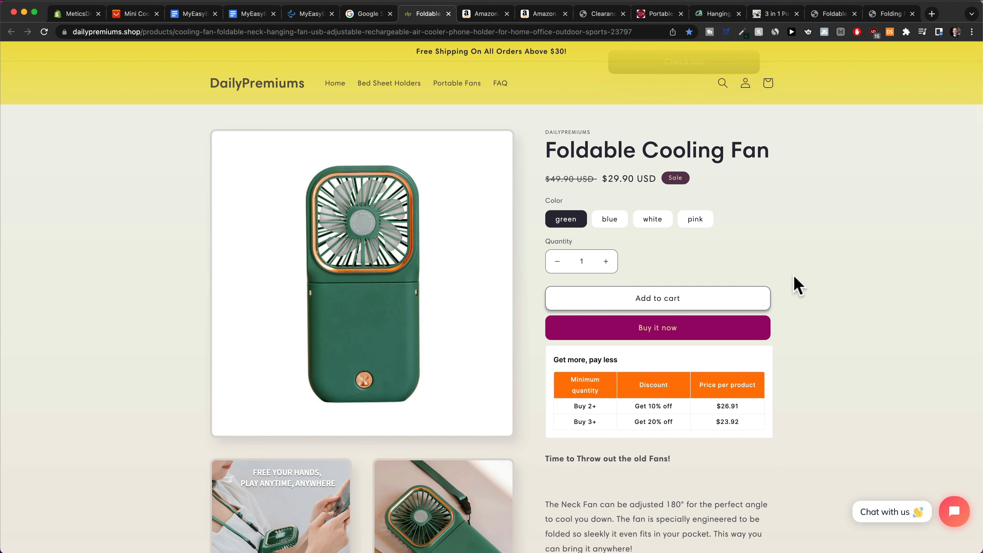
Scroll through the DailyPremiums Foldable Cooling Fan listing.
scroll(820, 294, down, 1)
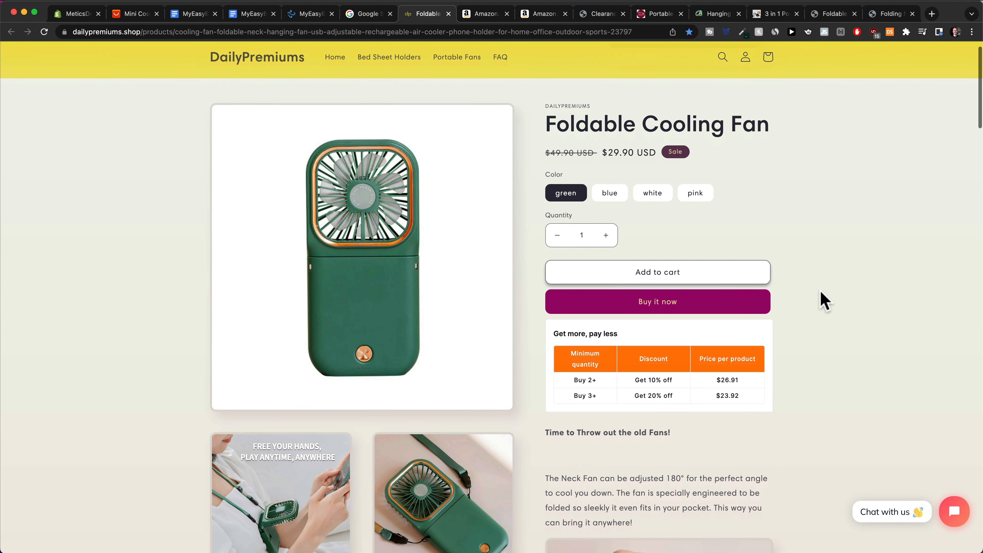
scroll(823, 300, down, 5)
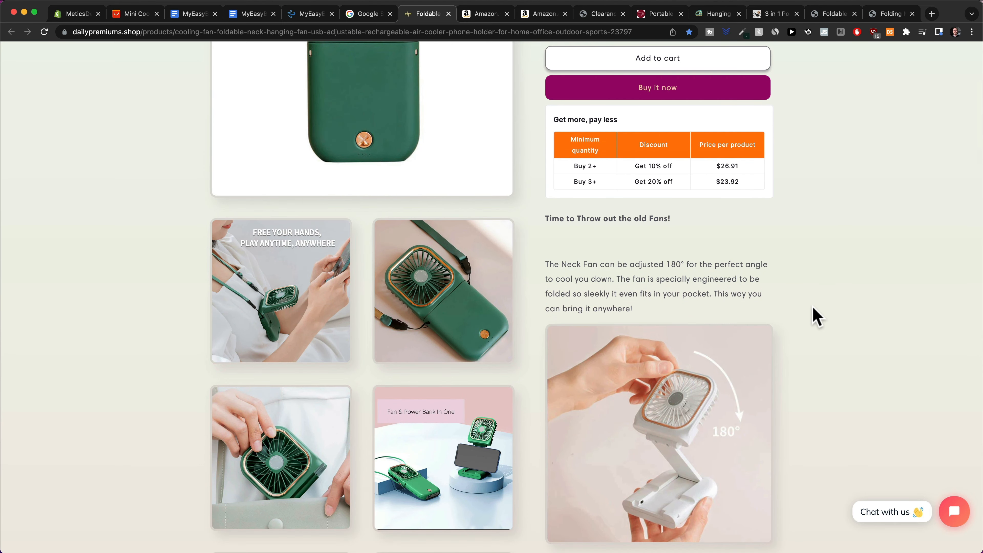
scroll(813, 313, down, 6)
scroll(582, 114, up, 4)
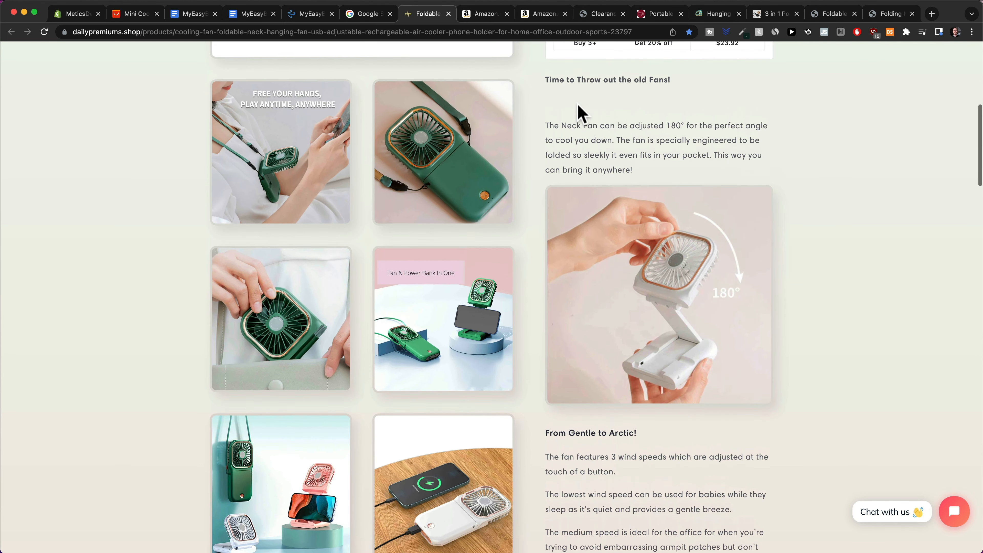
scroll(566, 110, down, 5)
scroll(660, 371, down, 12)
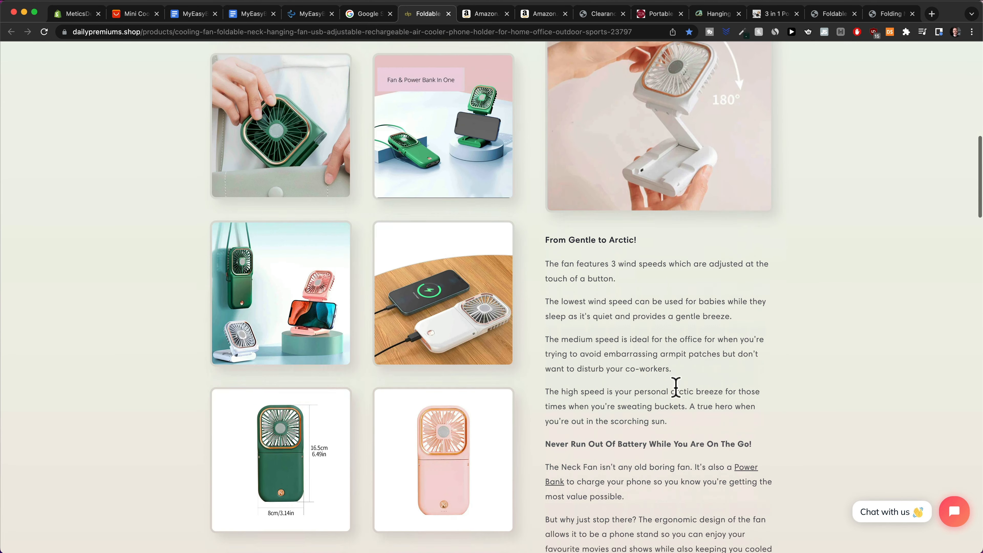
scroll(657, 252, down, 2)
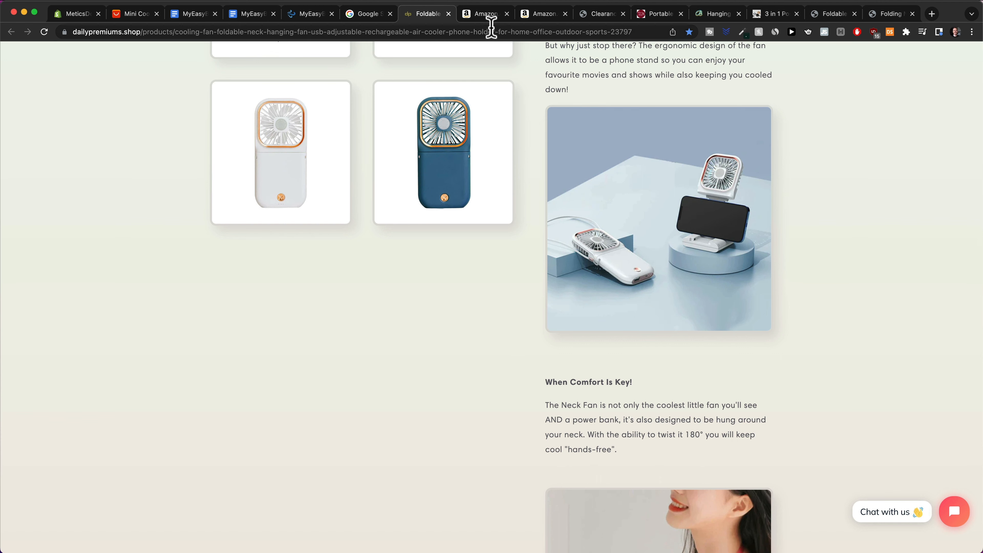
Review the Amazon mini fan's 'About this item' bullets and 256 ratings, then return to Copy2.
click(489, 17)
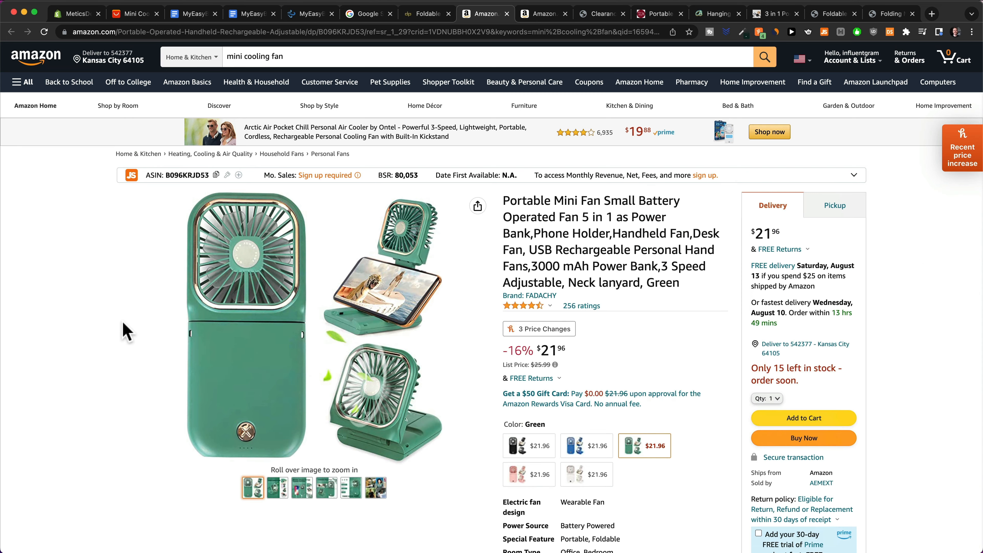
scroll(657, 284, down, 10)
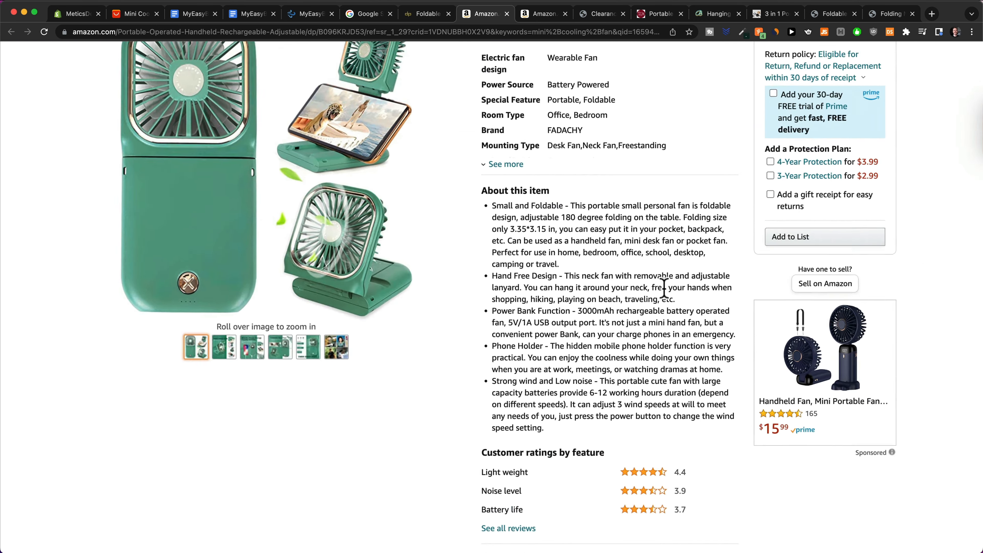
scroll(658, 286, up, 5)
drag(429, 173, 676, 473)
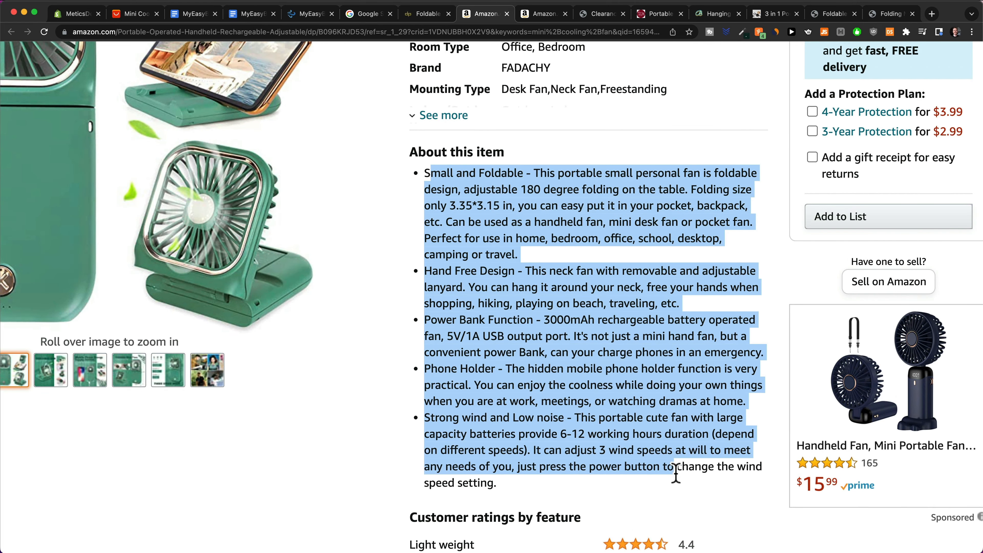
click(595, 443)
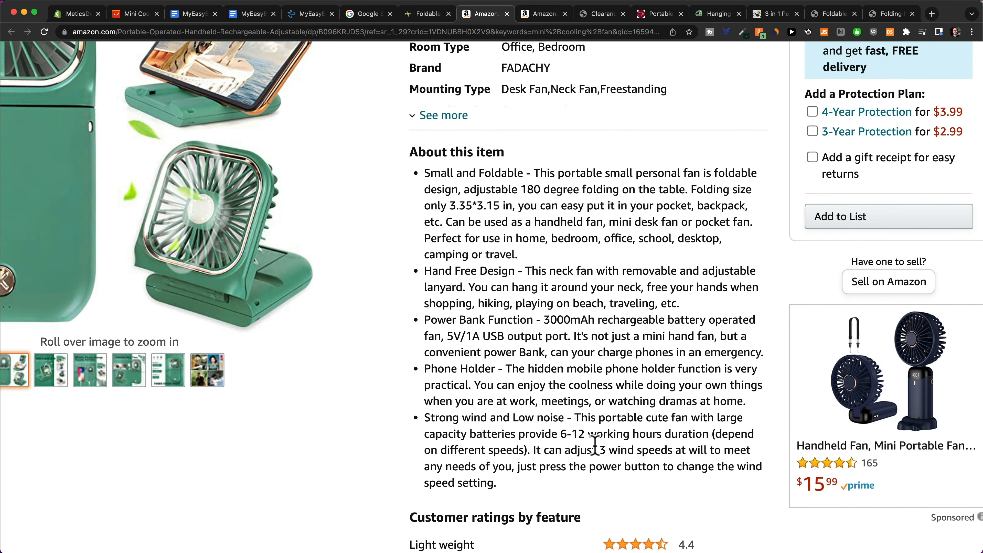
scroll(592, 443, down, 5)
scroll(554, 350, down, 11)
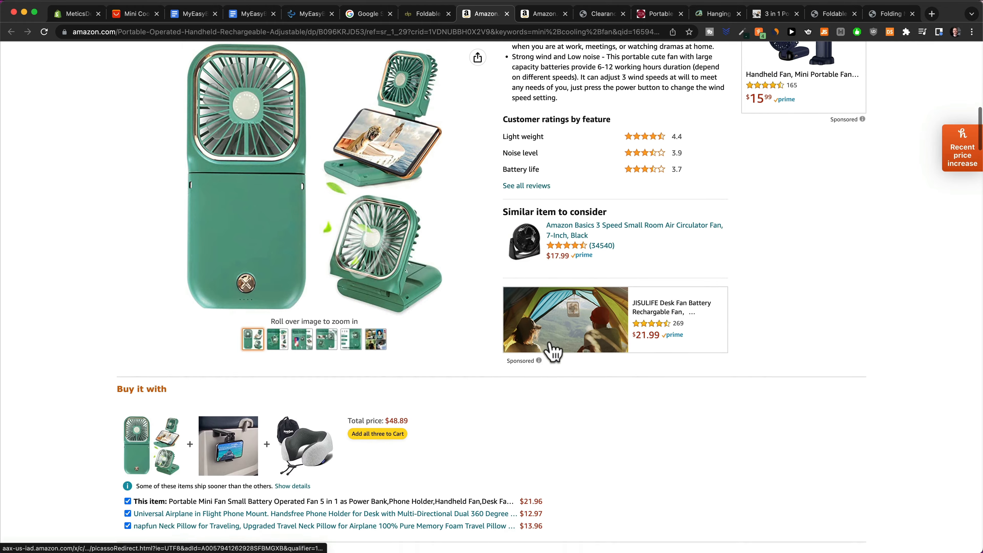
scroll(554, 353, down, 15)
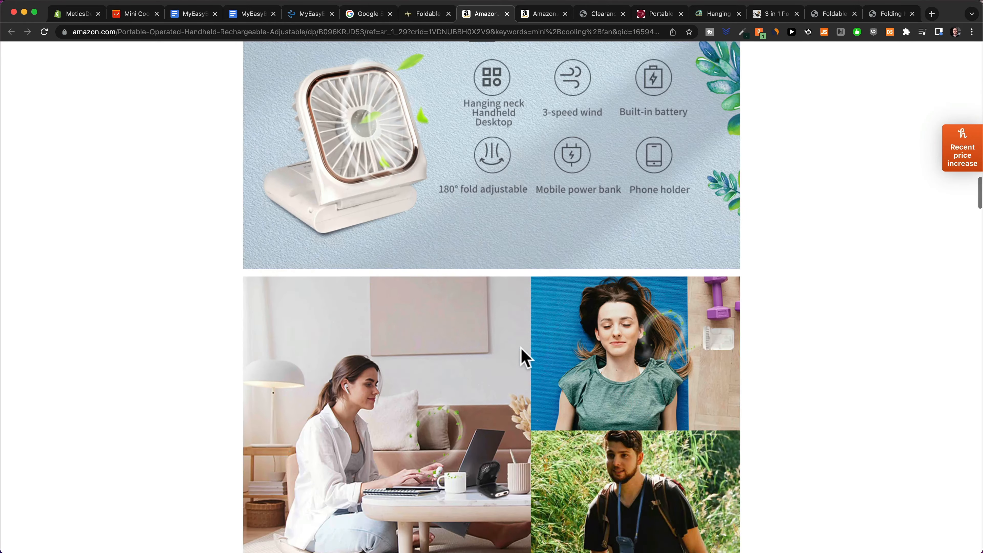
scroll(522, 358, up, 15)
scroll(547, 353, up, 8)
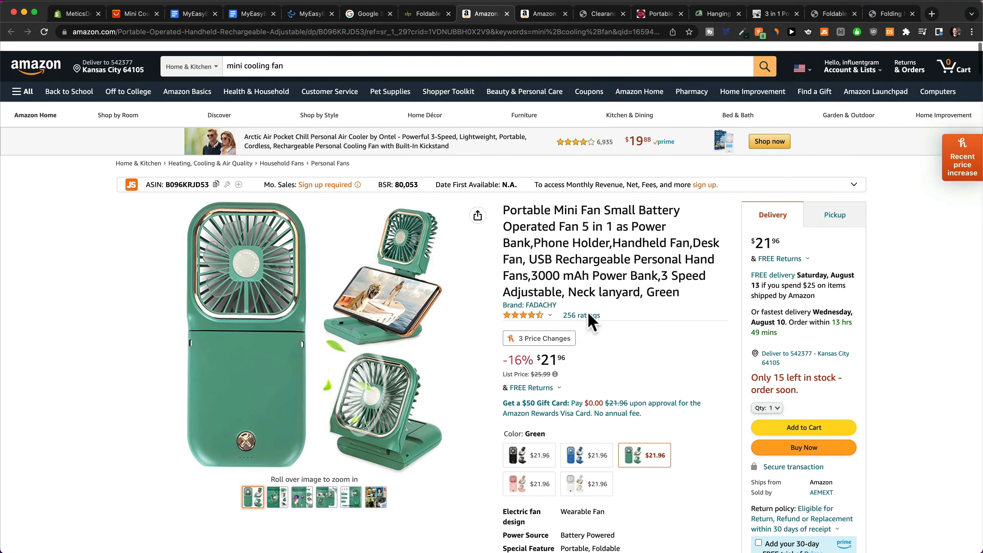
click(581, 306)
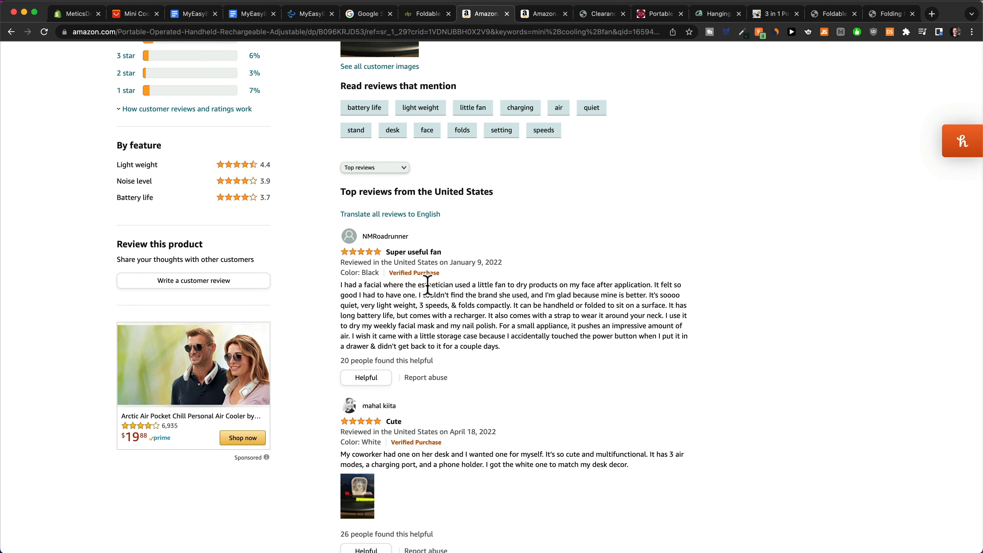
key(super+3)
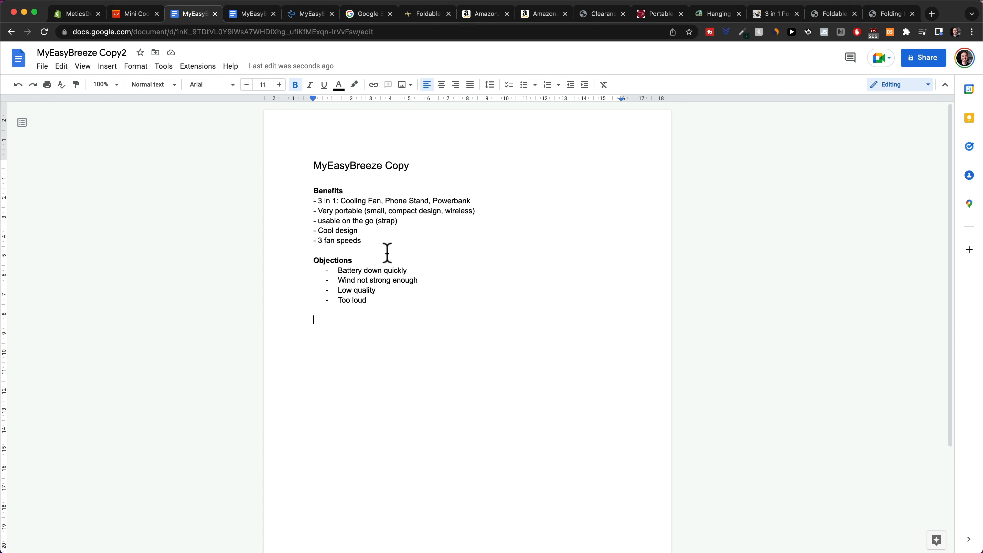
Go over the Benefits, Objections, Main Benefit and Portable headlines, ending after the Main Benefit headline.
drag(388, 251, 317, 200)
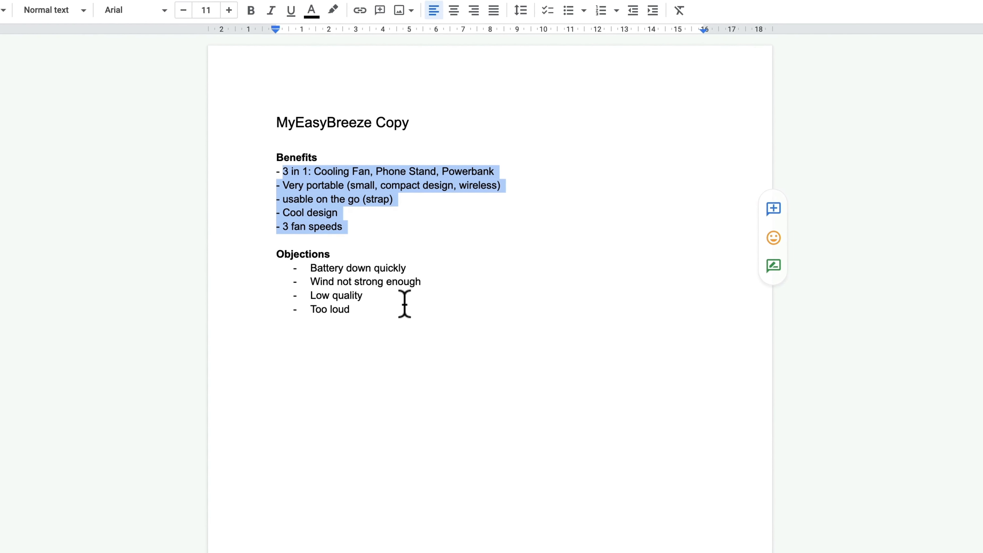
drag(406, 306, 310, 259)
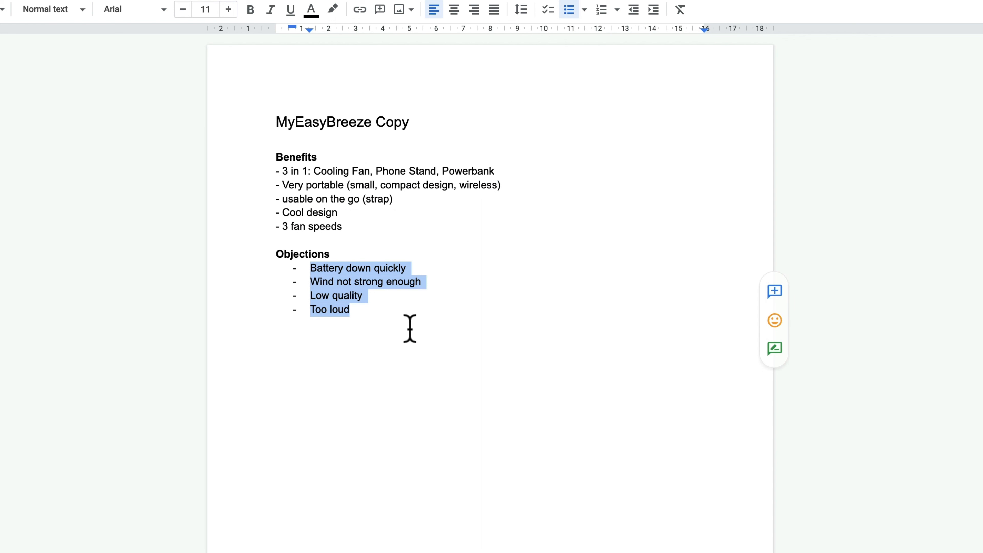
click(415, 375)
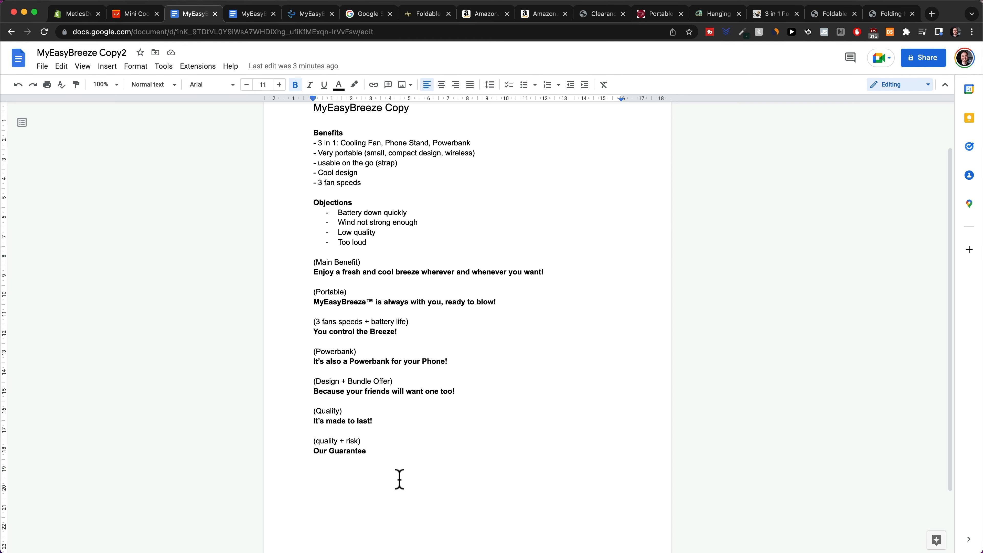
drag(314, 272, 414, 273)
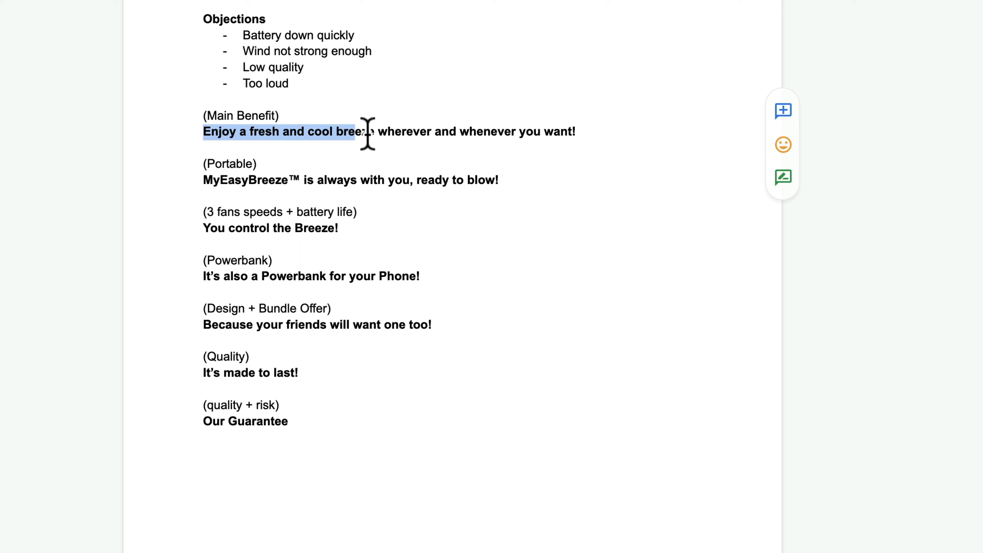
drag(367, 134, 579, 134)
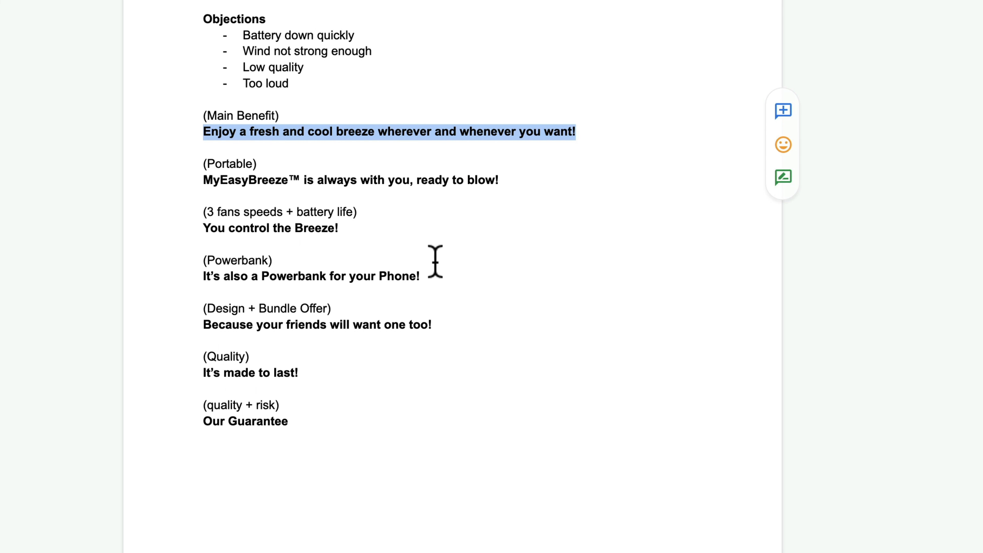
drag(204, 180, 523, 183)
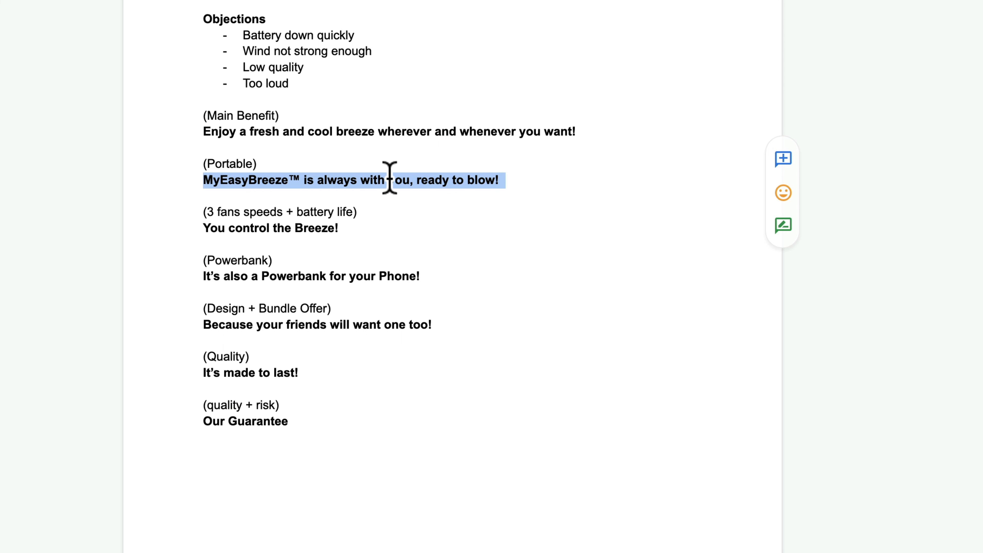
click(314, 168)
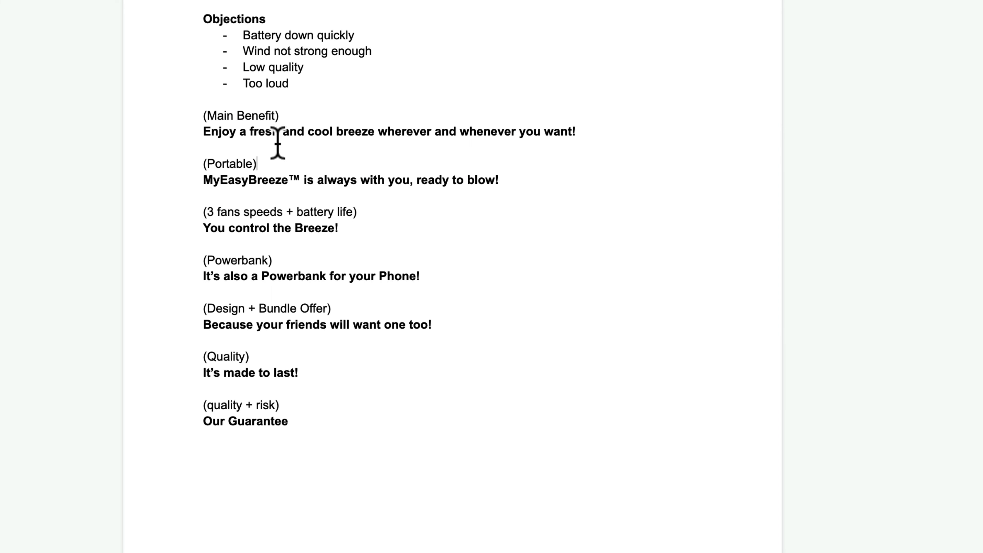
click(596, 135)
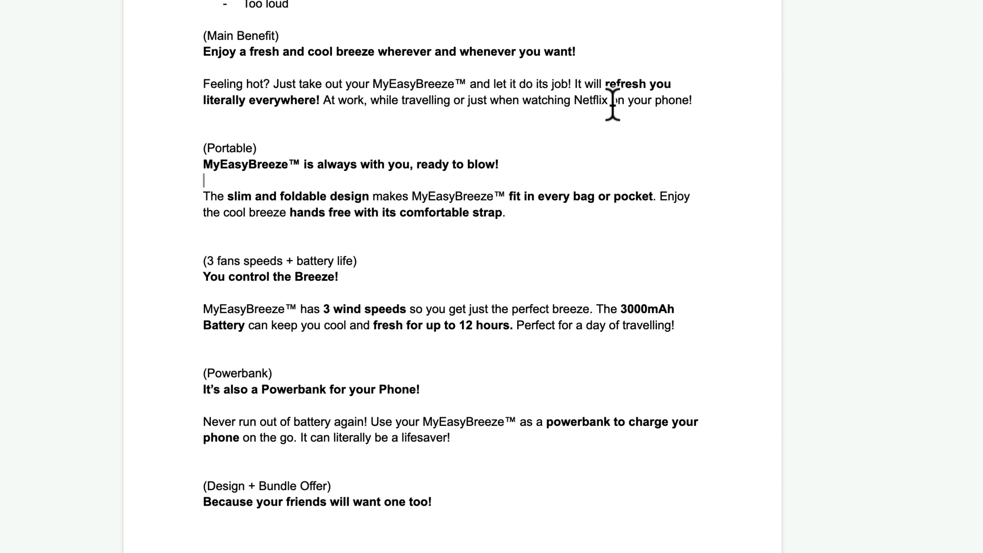
Scroll through the body paragraphs drafted under the selling-point headlines.
scroll(612, 104, down, 3)
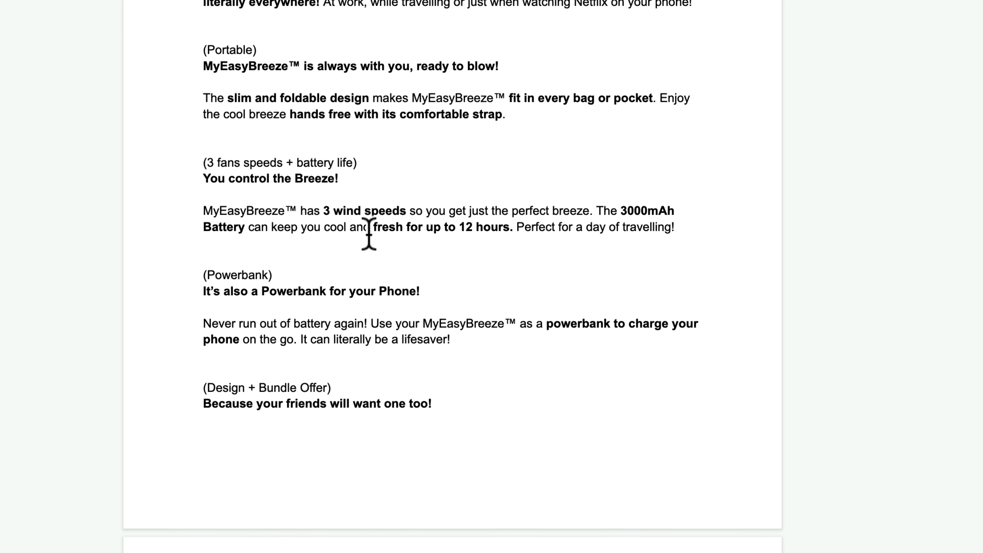
scroll(386, 135, down, 3)
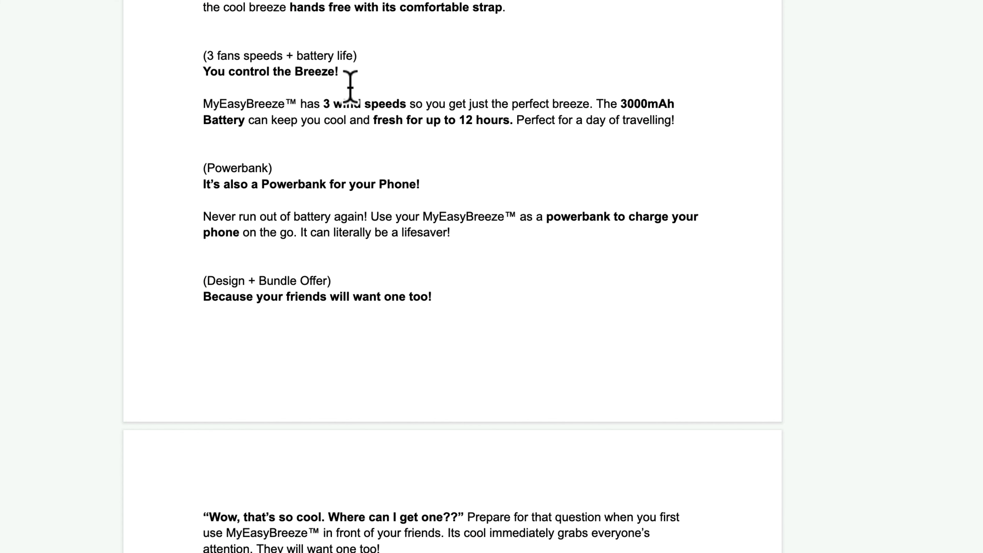
scroll(360, 105, up, 5)
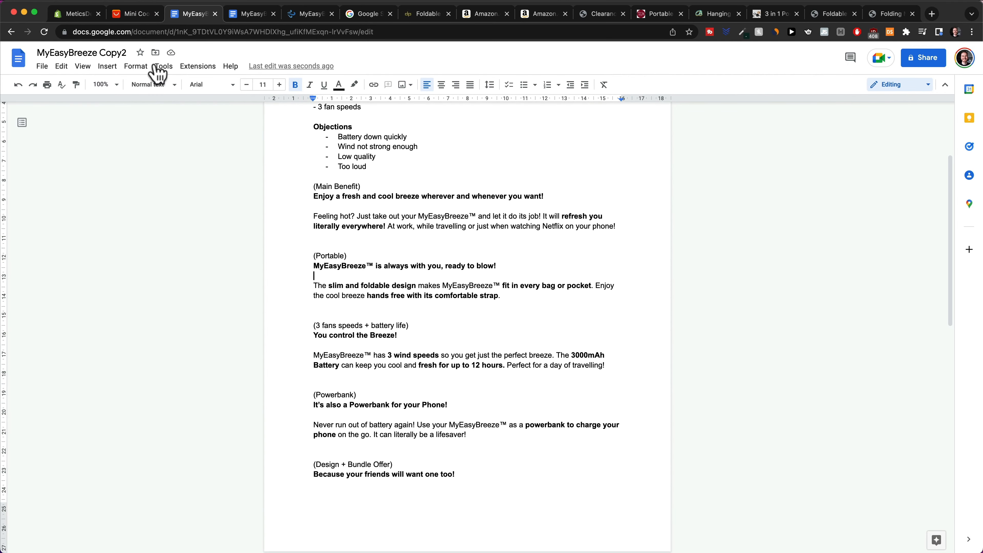
Use Inspect on the AliExpress product image to open its video file in a new tab.
click(135, 14)
scroll(461, 255, up, 2)
scroll(460, 255, up, 20)
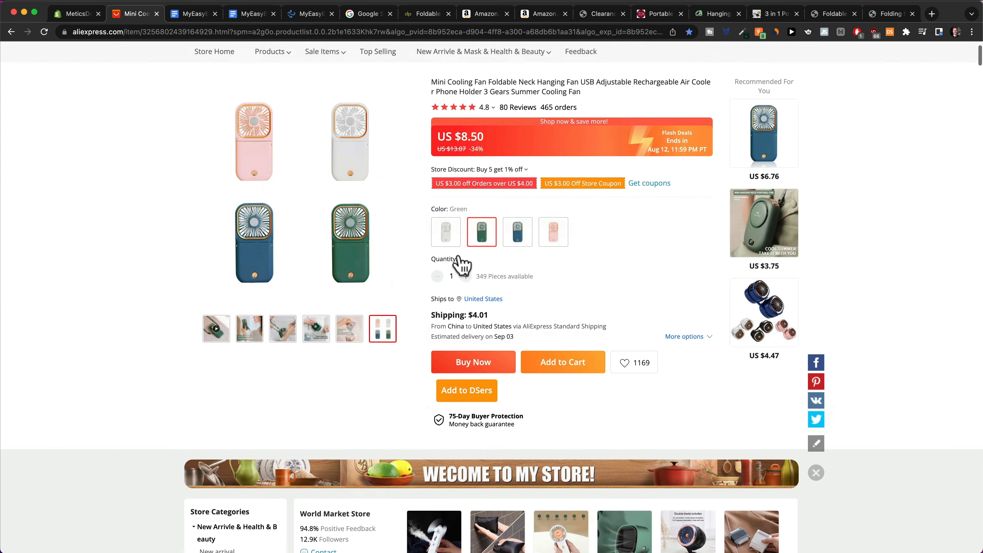
mouse_move(216, 397)
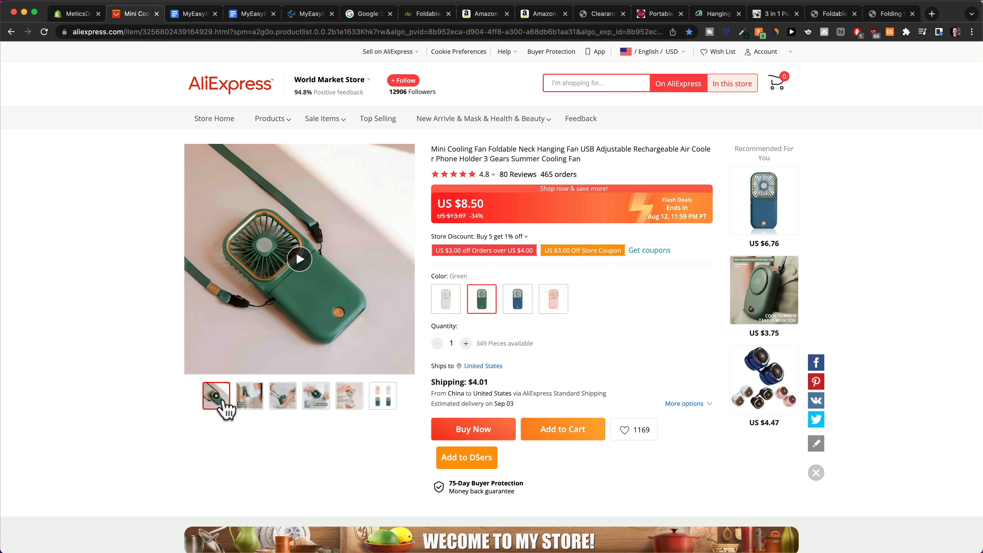
right_click(338, 304)
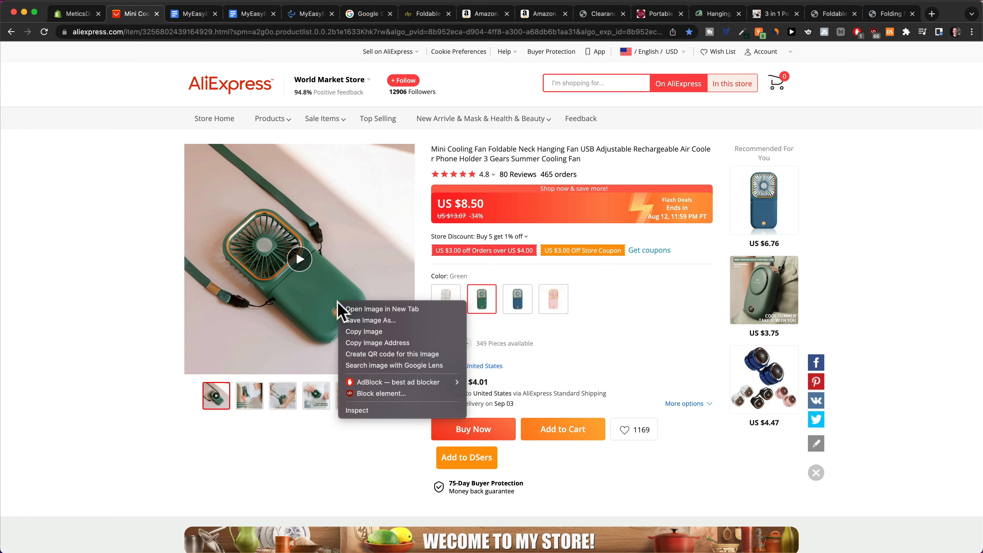
click(371, 410)
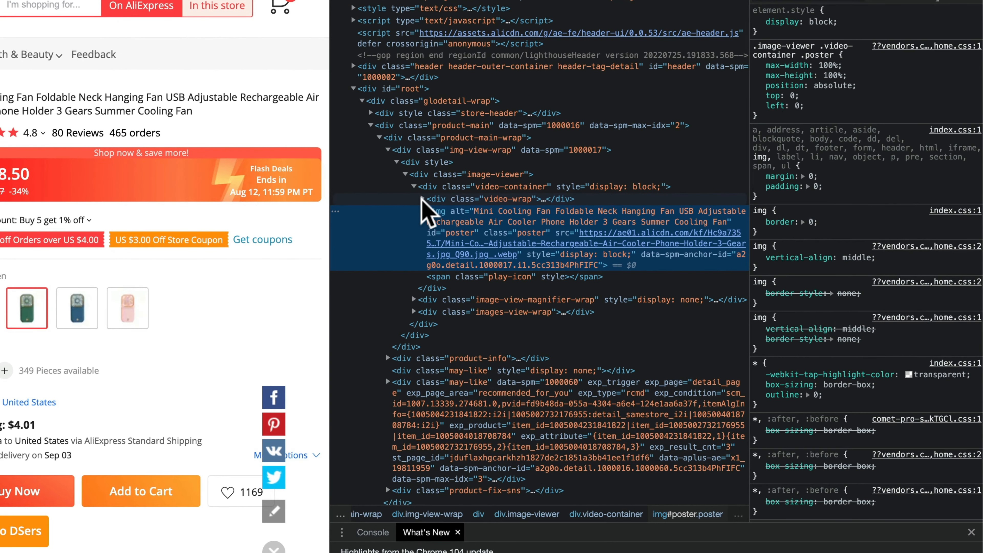
click(452, 203)
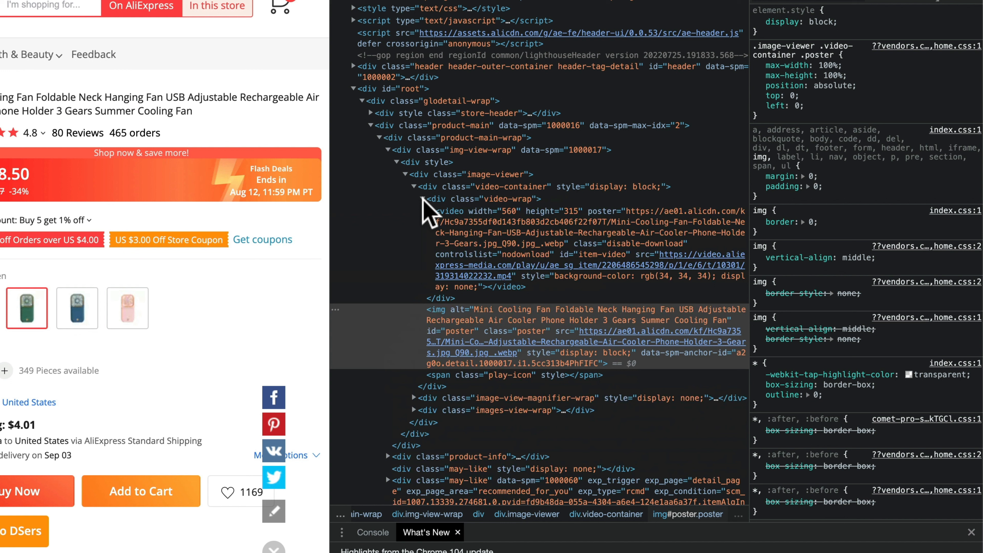
right_click(633, 264)
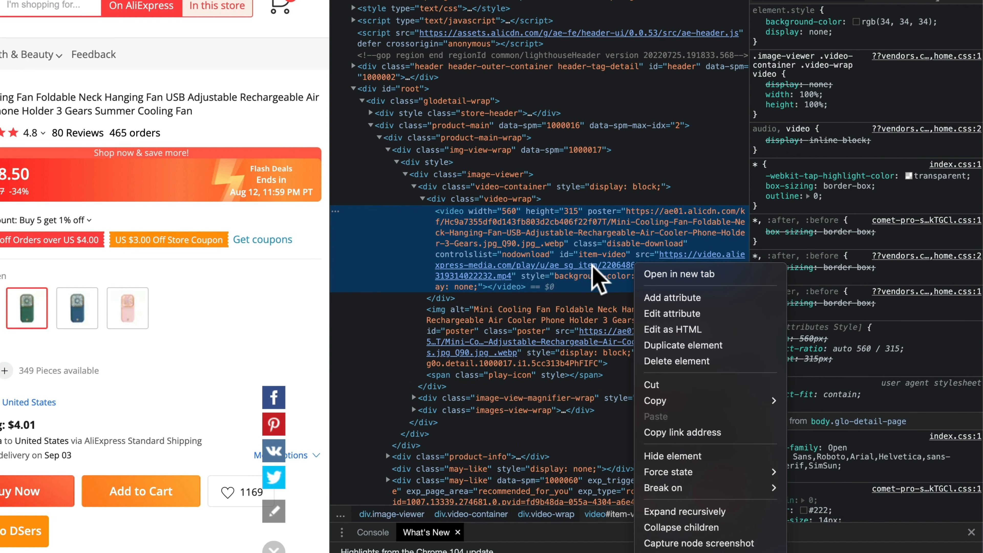
click(680, 273)
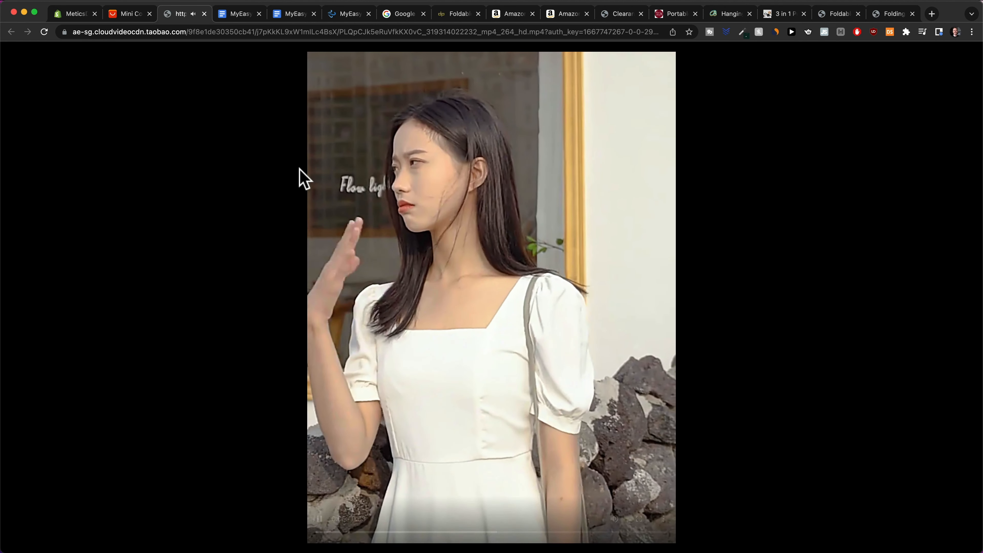
Pause the fan promo video and download it.
click(319, 519)
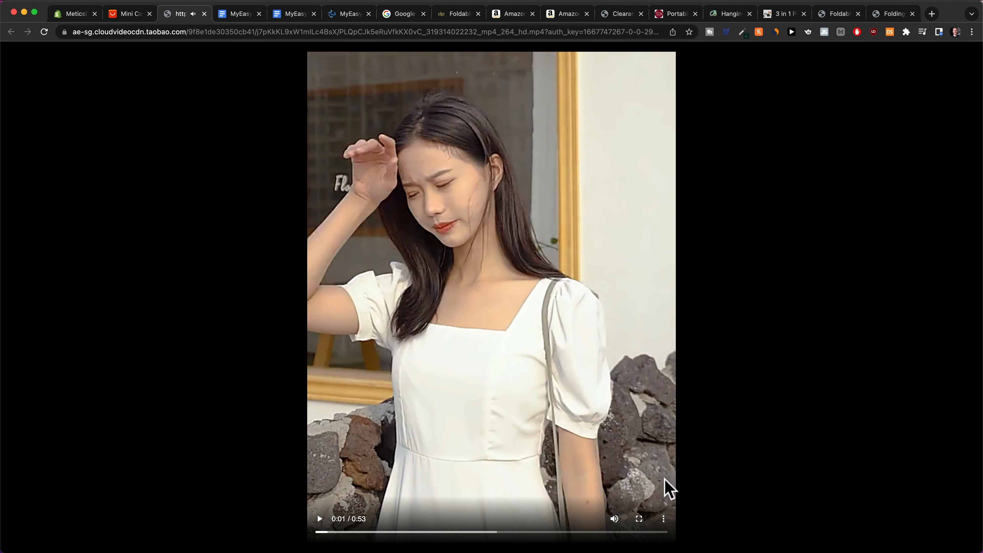
click(664, 519)
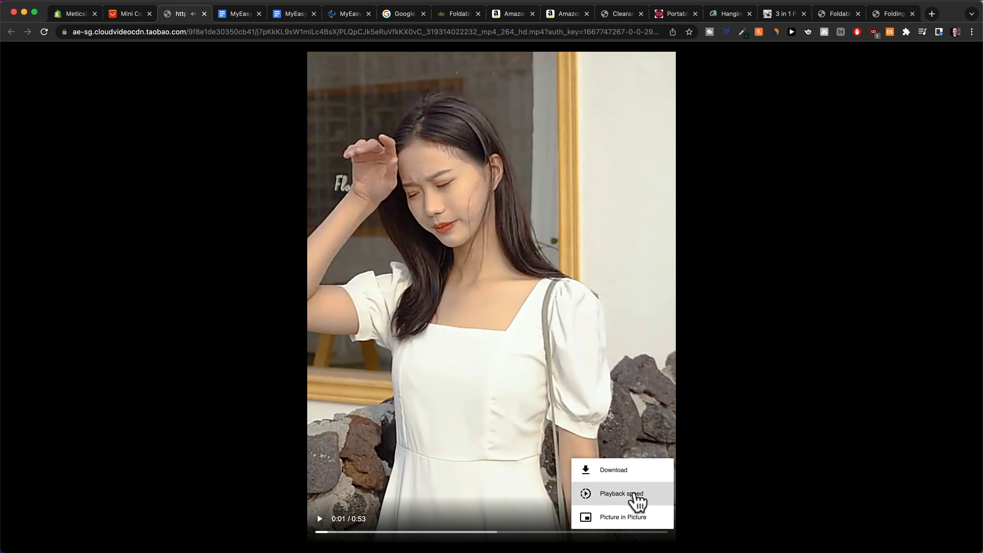
click(630, 478)
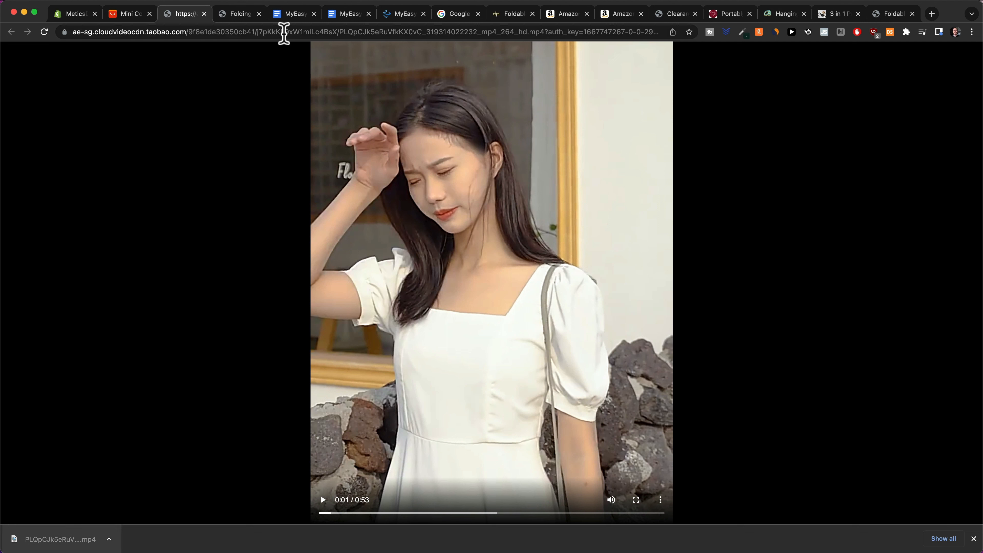
Search 'gif creator' and open Ezgif's Animated GIF Maker.
click(284, 33)
text(gif)
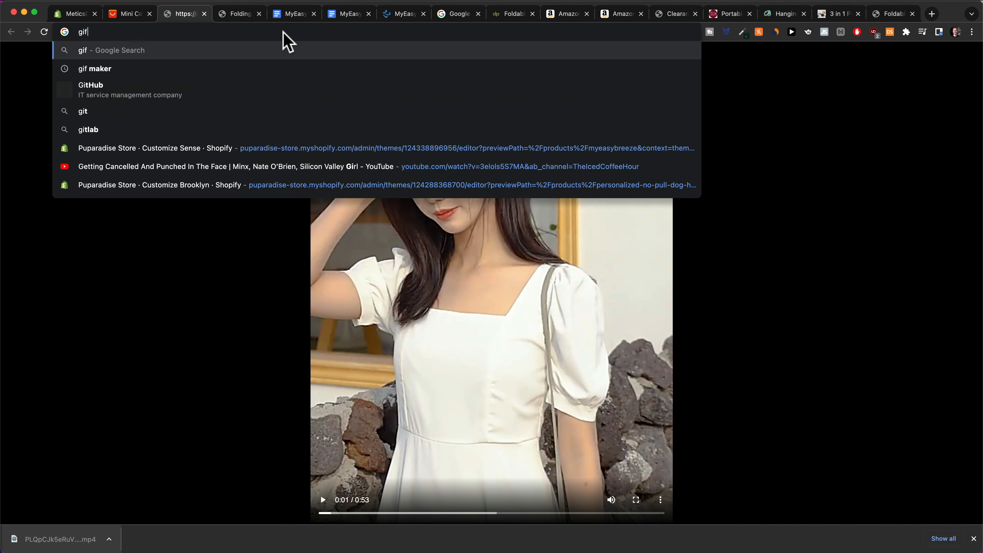
text( creator)
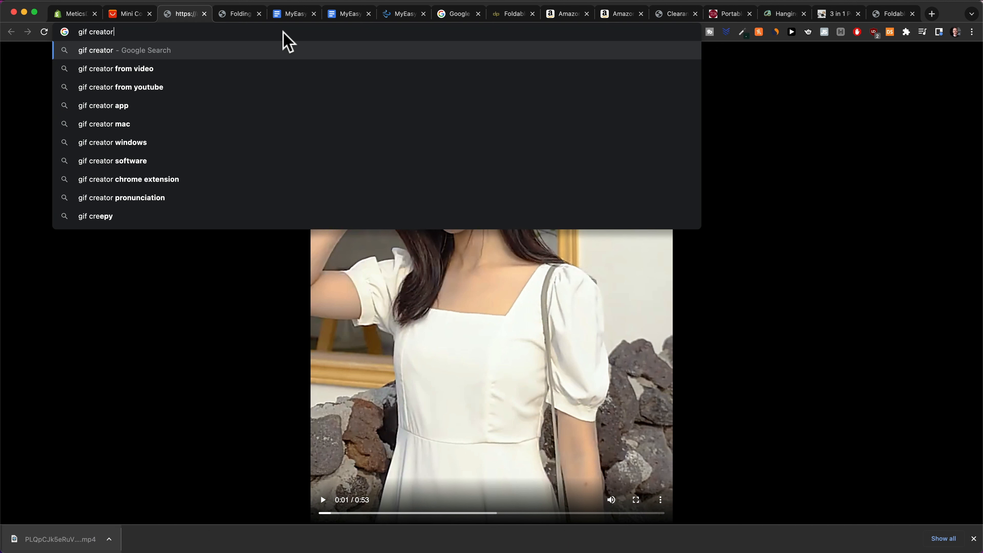
key(Return)
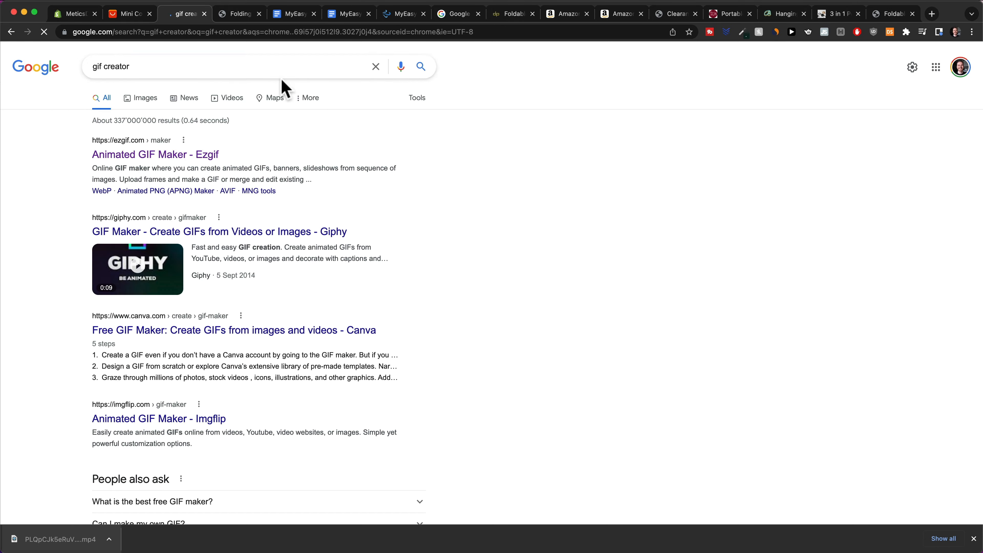
click(147, 157)
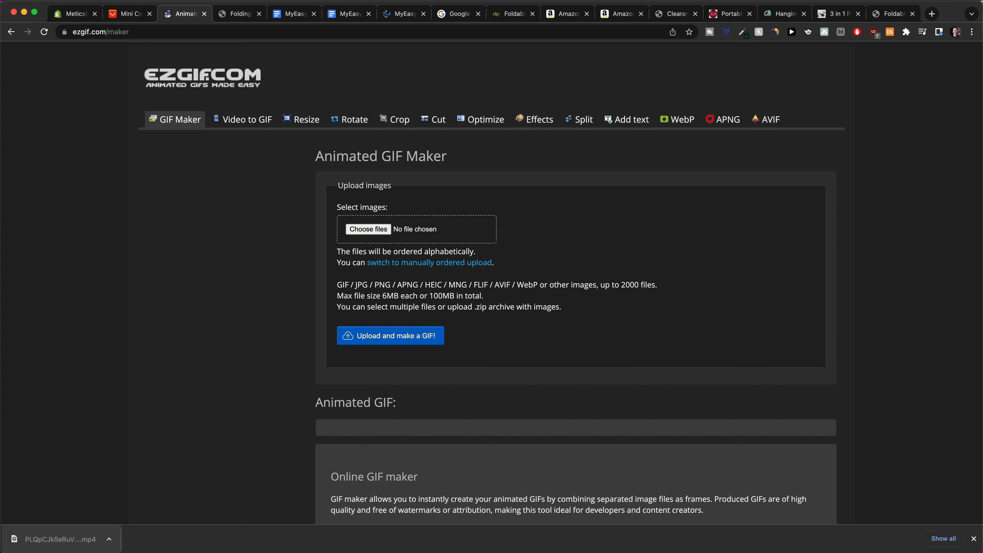
Upload the fan mp4 to Ezgif's Video to GIF and preview it muted, back to the green fan shot.
drag(58, 539, 378, 220)
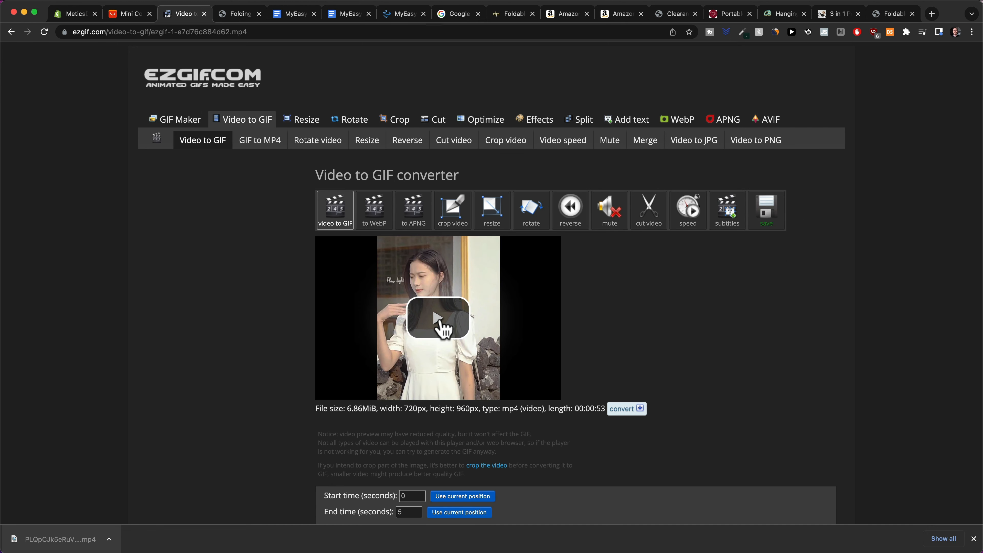
click(437, 319)
click(505, 391)
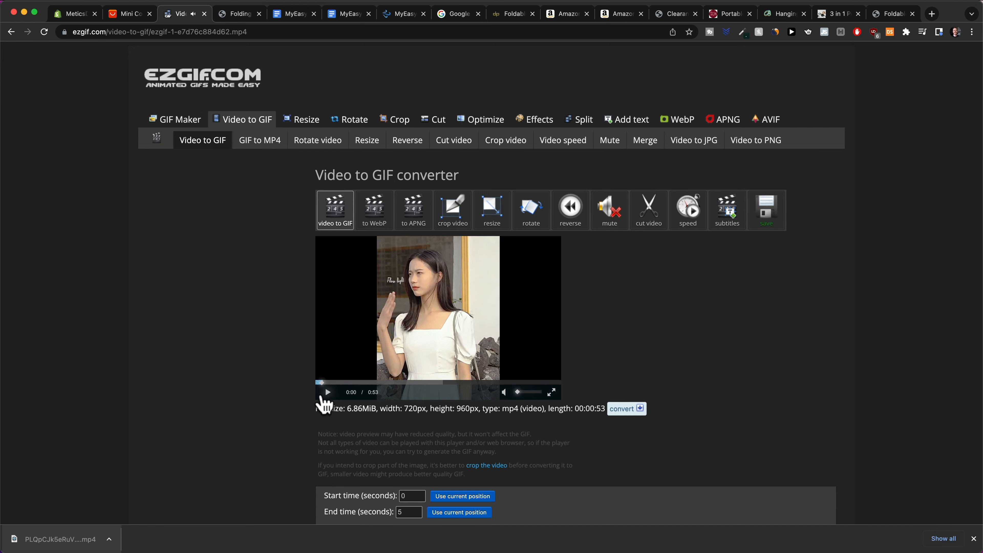
drag(339, 381, 462, 380)
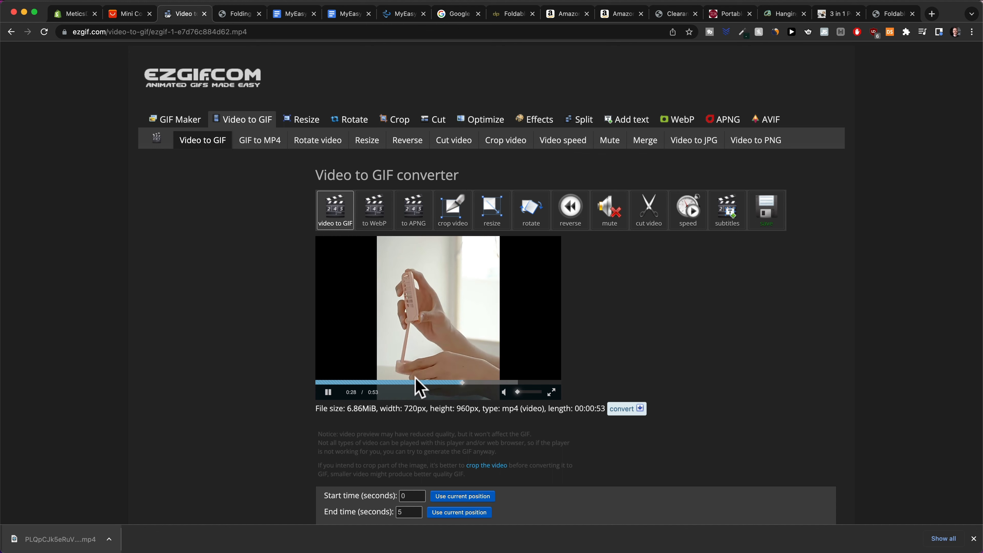
click(394, 380)
click(345, 382)
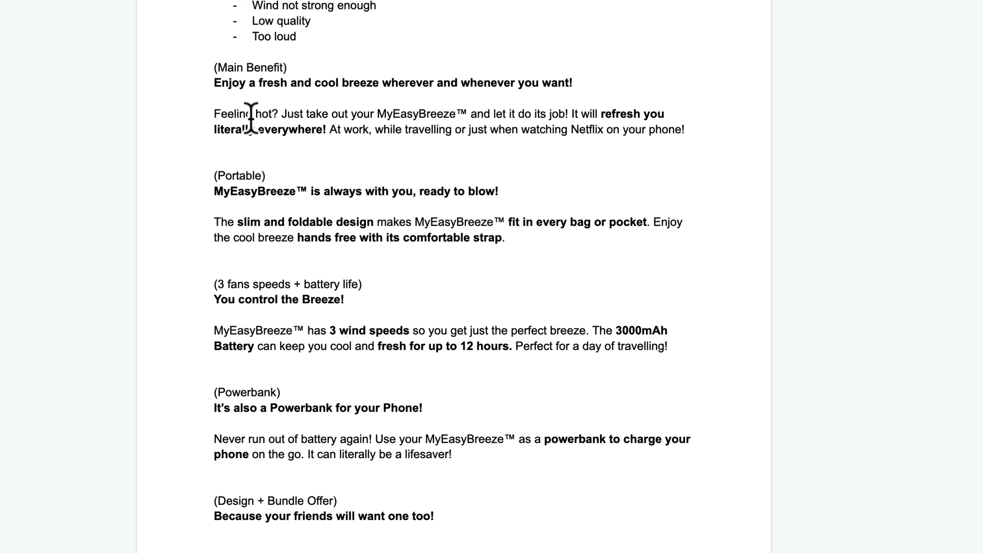
scroll(253, 121, up, 5)
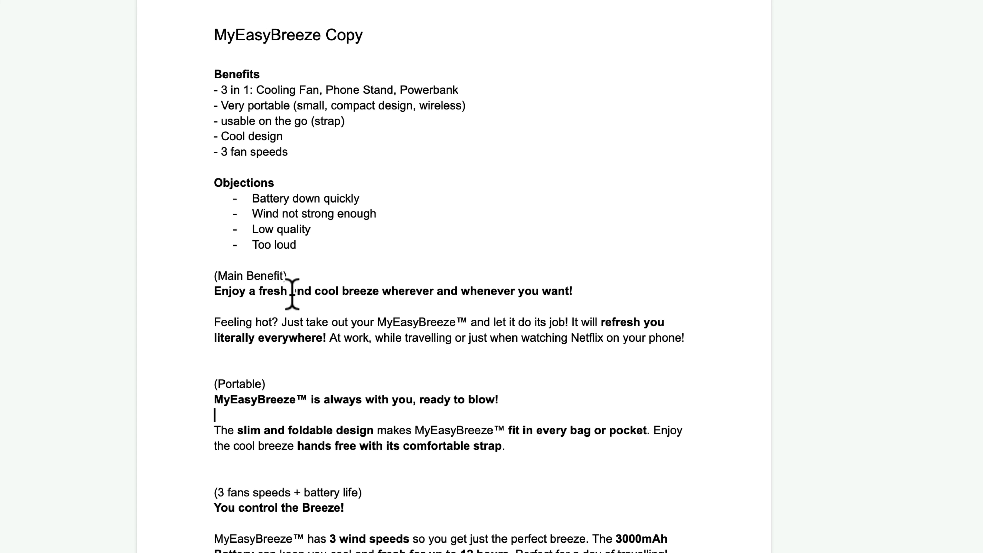
scroll(305, 348, down, 1)
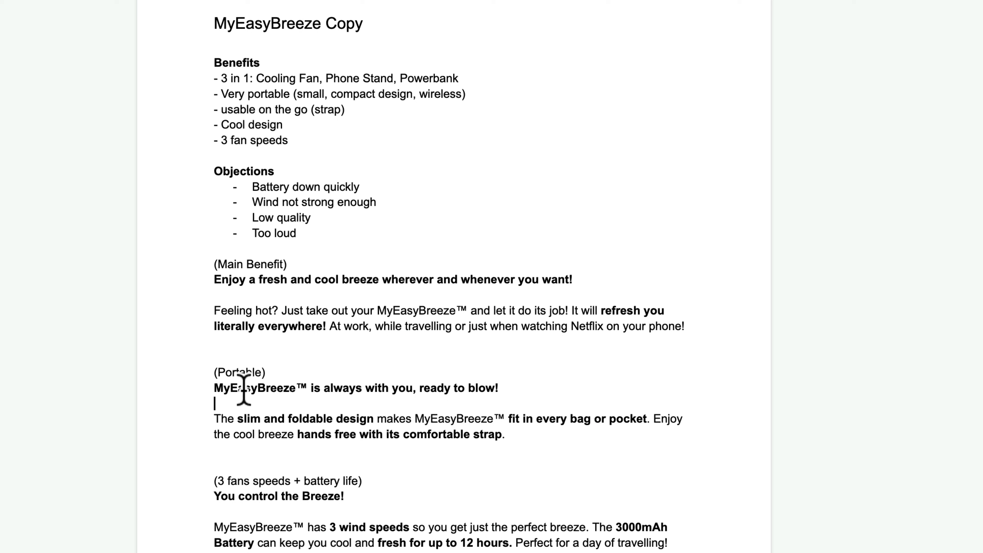
drag(311, 388, 512, 388)
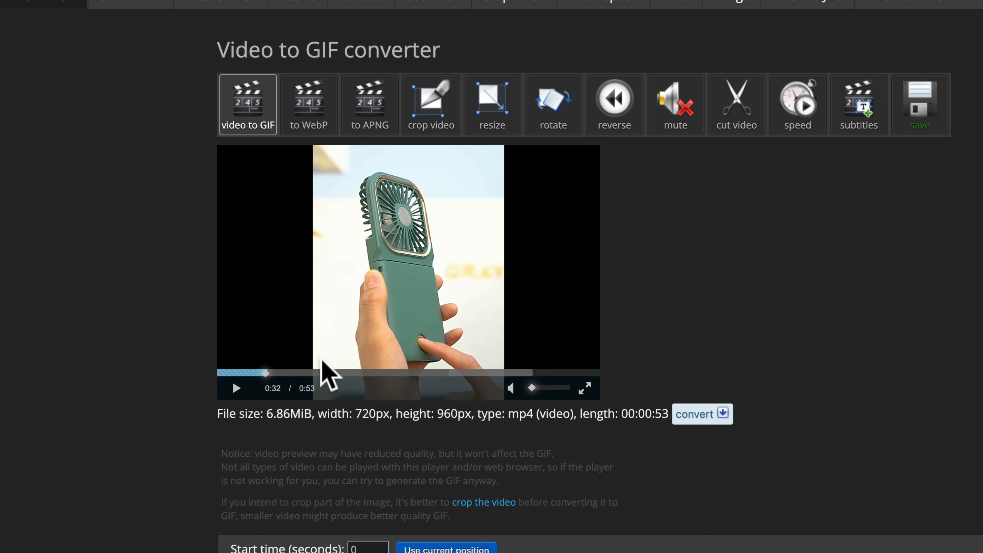
Set the GIF clip to run from about 3.21 s to 8.26 s of the fan video.
click(260, 373)
drag(258, 375, 244, 385)
scroll(425, 461, down, 3)
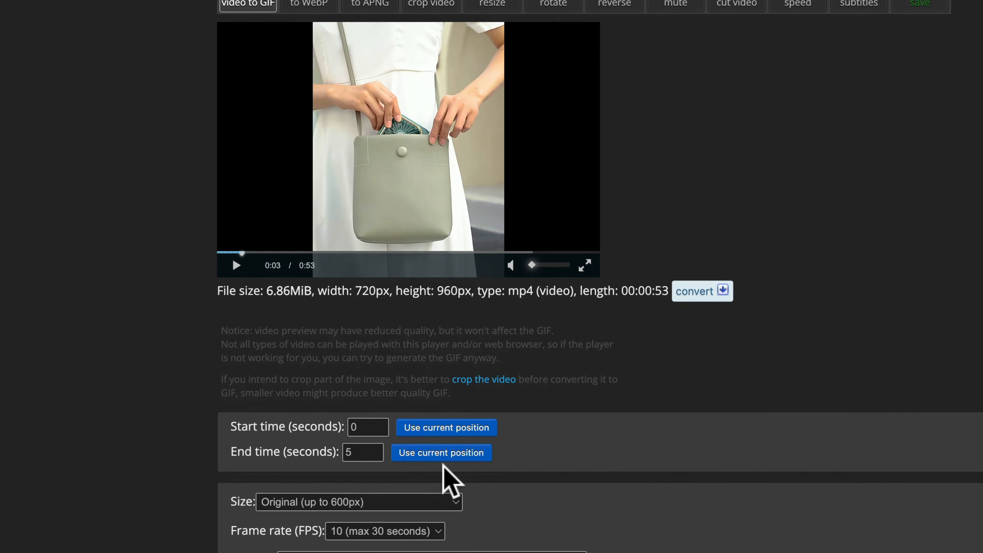
click(442, 431)
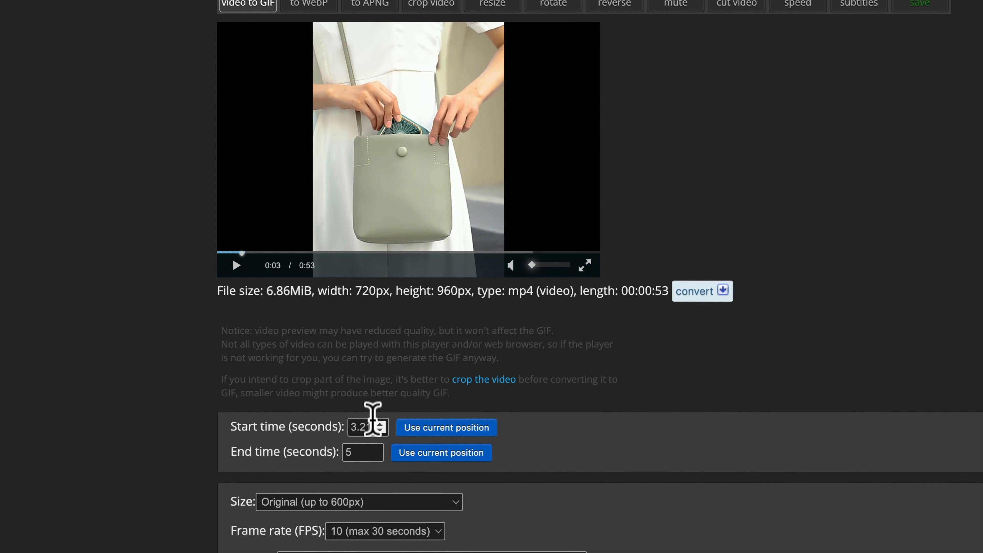
drag(246, 250, 277, 252)
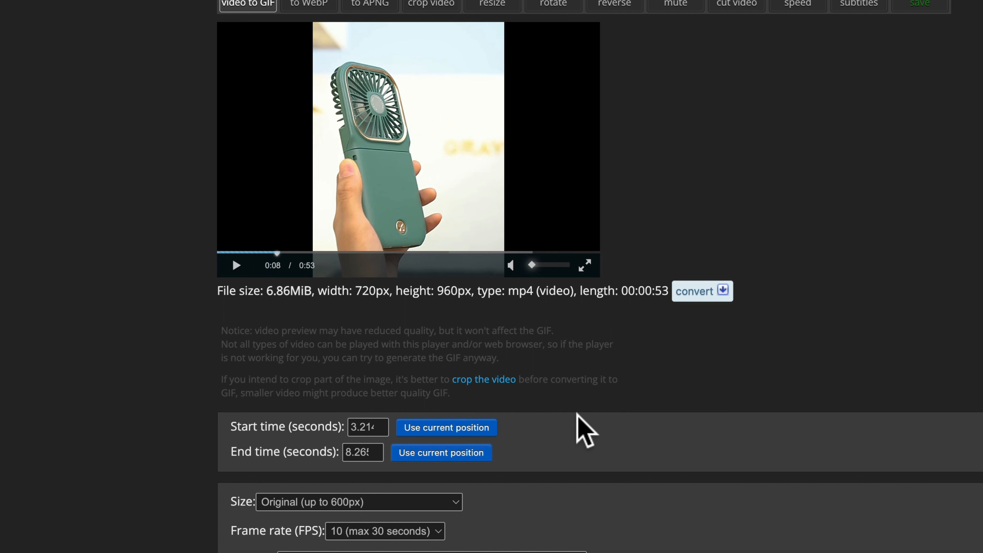
scroll(581, 428, down, 5)
Convert the clip into a 600×800, 51-frame GIF, then download and open it.
click(278, 364)
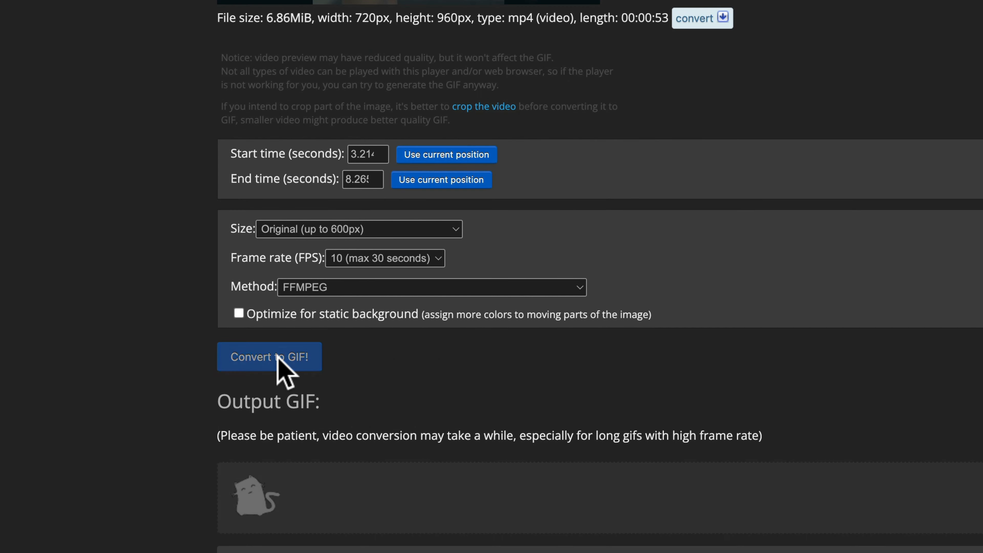
scroll(581, 395, down, 4)
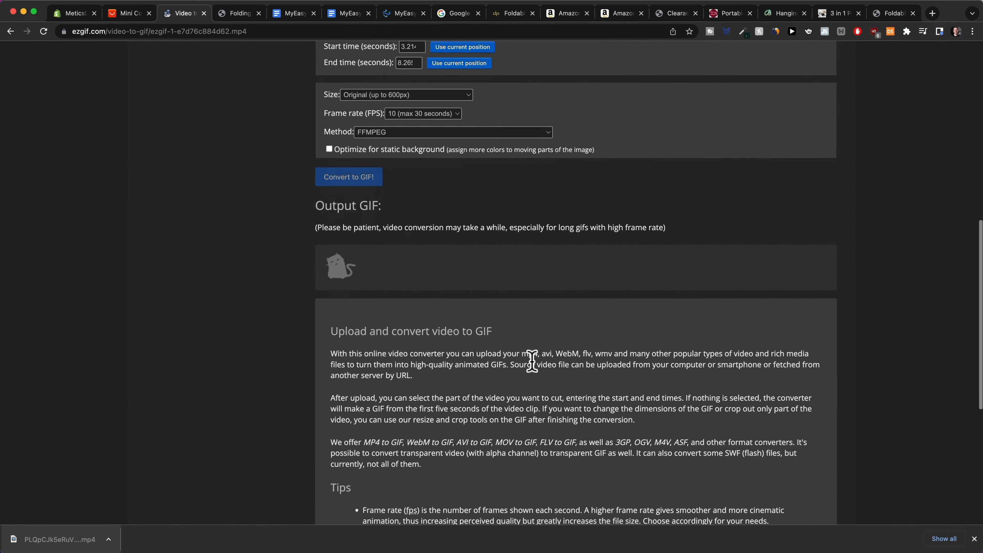
scroll(418, 287, down, 5)
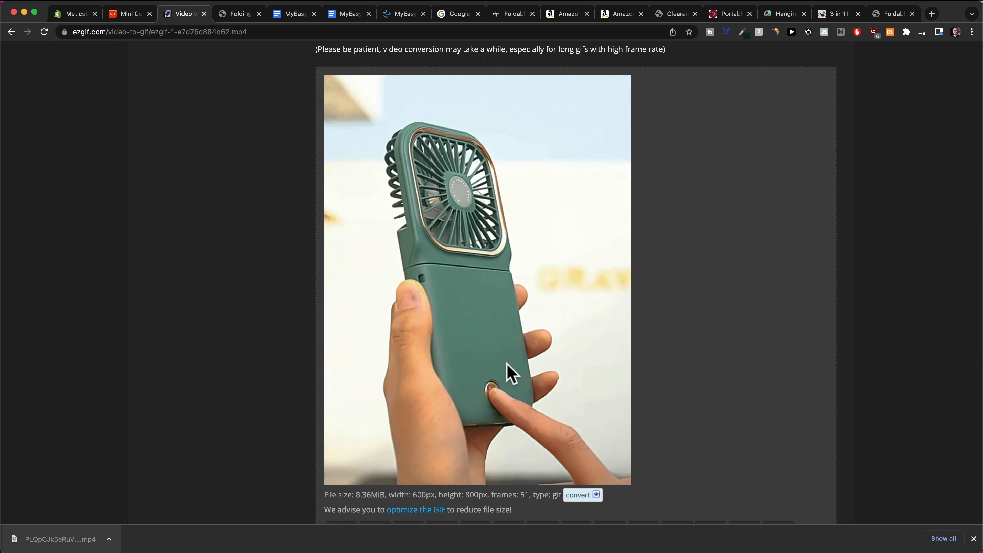
scroll(509, 373, up, 12)
scroll(556, 395, up, 4)
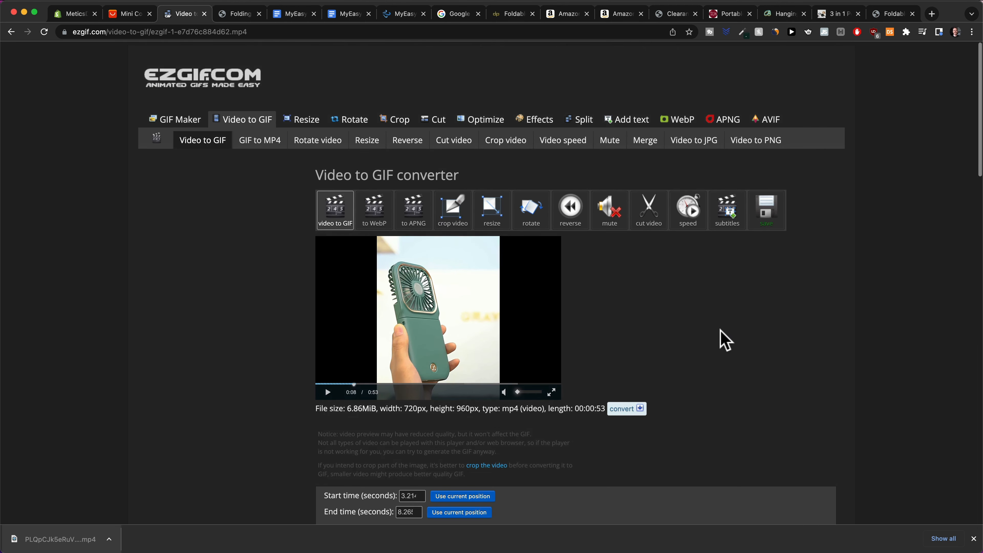
click(765, 212)
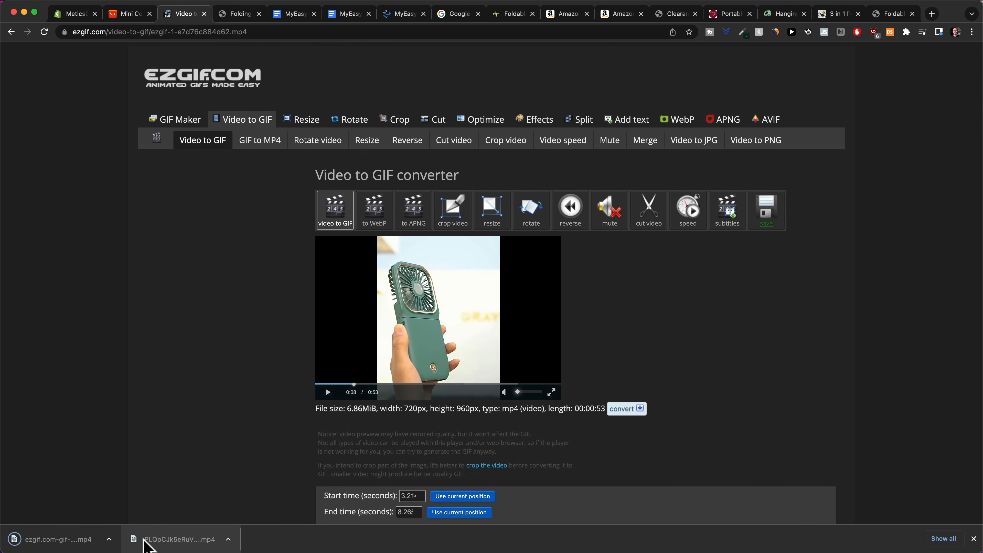
click(63, 534)
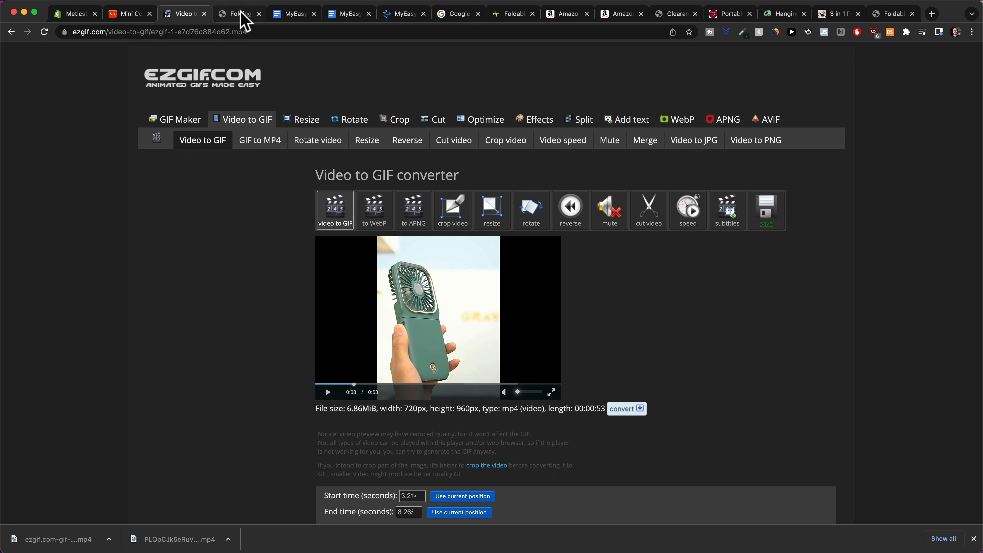
In the MyEasyBreeze Copy2 document, select the Main Benefit and You control the Breeze! headlines.
click(289, 13)
scroll(328, 240, down, 2)
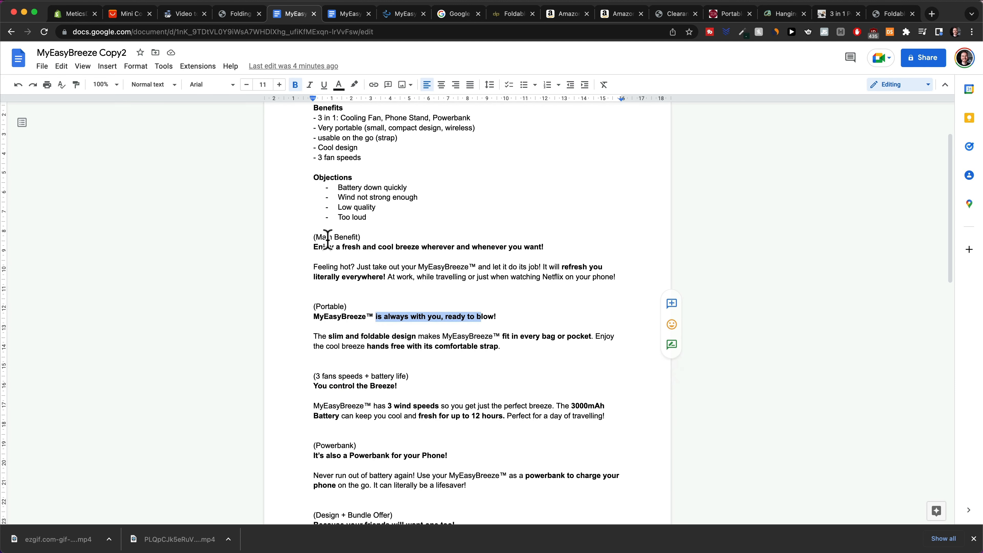
drag(319, 246, 541, 247)
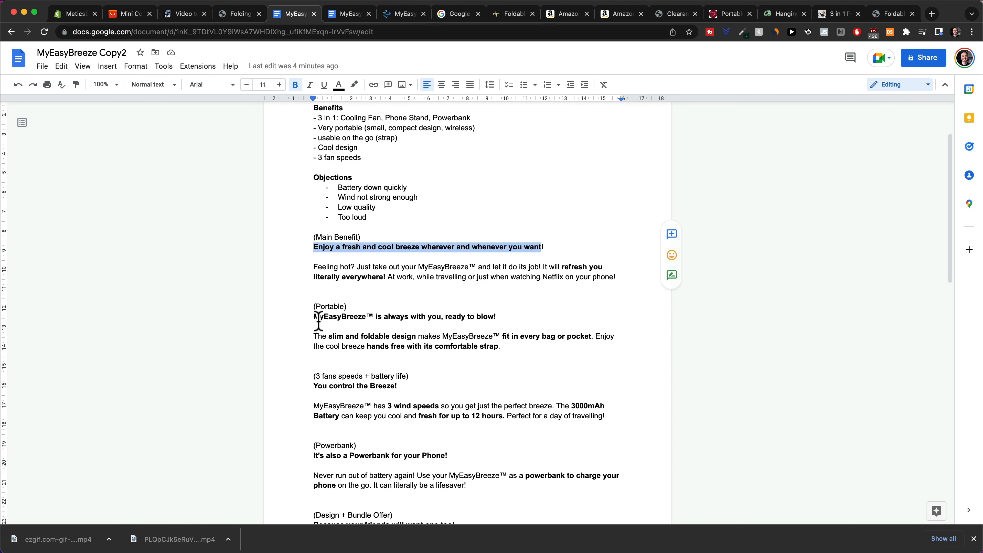
drag(318, 321, 511, 319)
scroll(429, 316, down, 2)
click(415, 323)
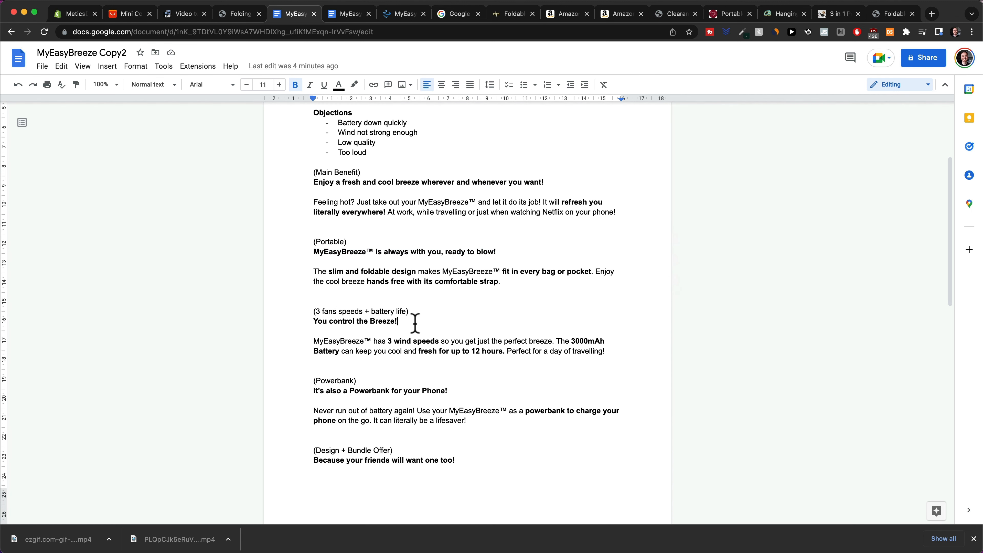
drag(415, 323, 291, 326)
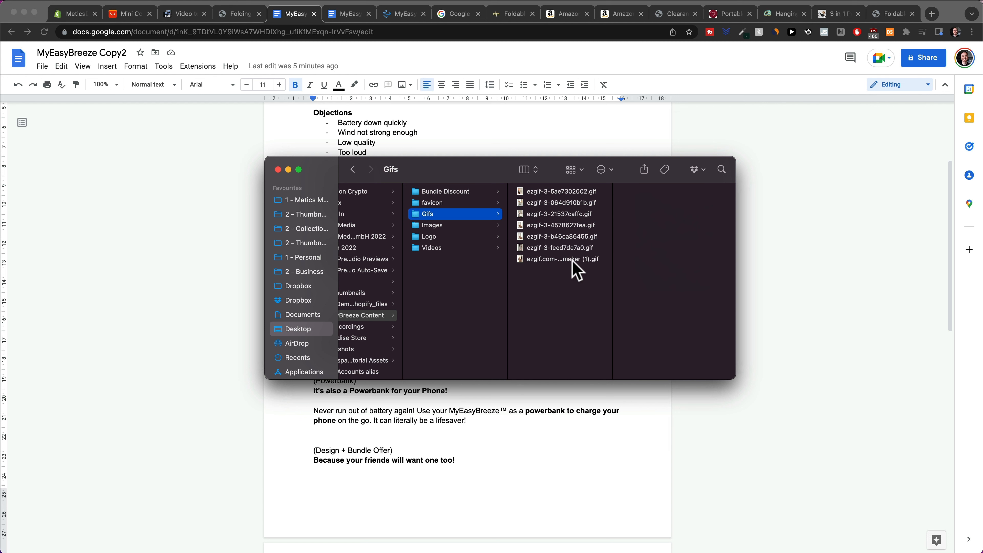
Preview the saved fan GIFs and the stand and strap images in Quick Look.
click(558, 191)
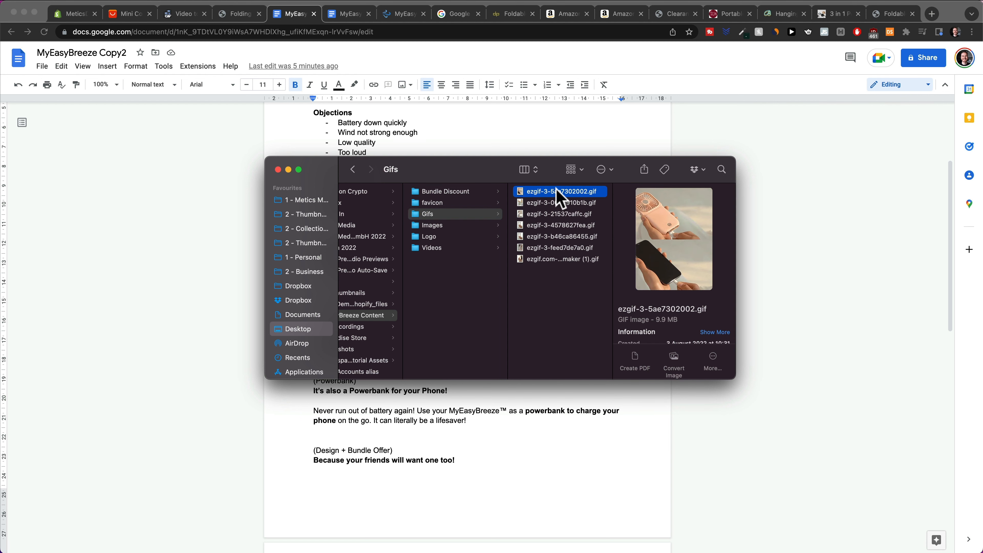
key(space)
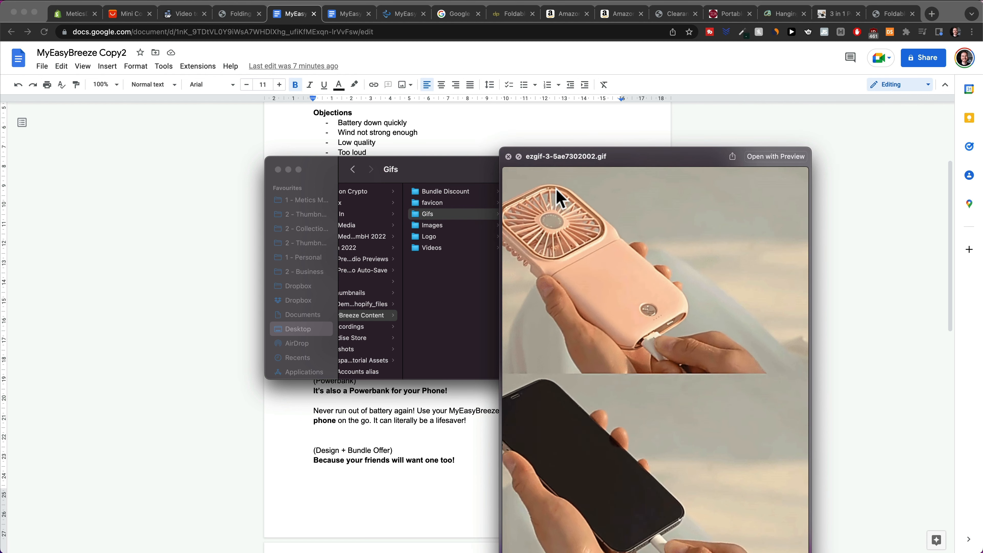
key(Down)
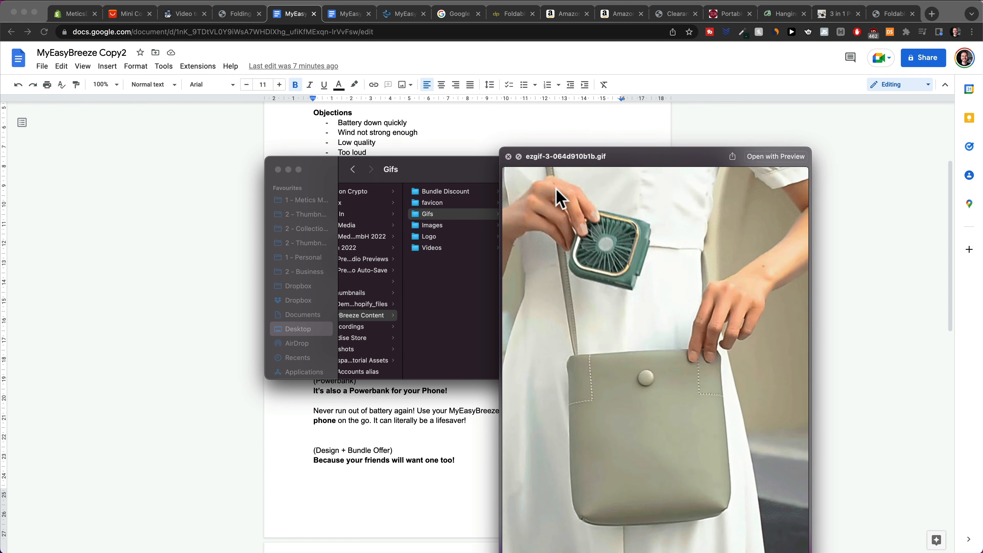
key(Down)
key(Down)
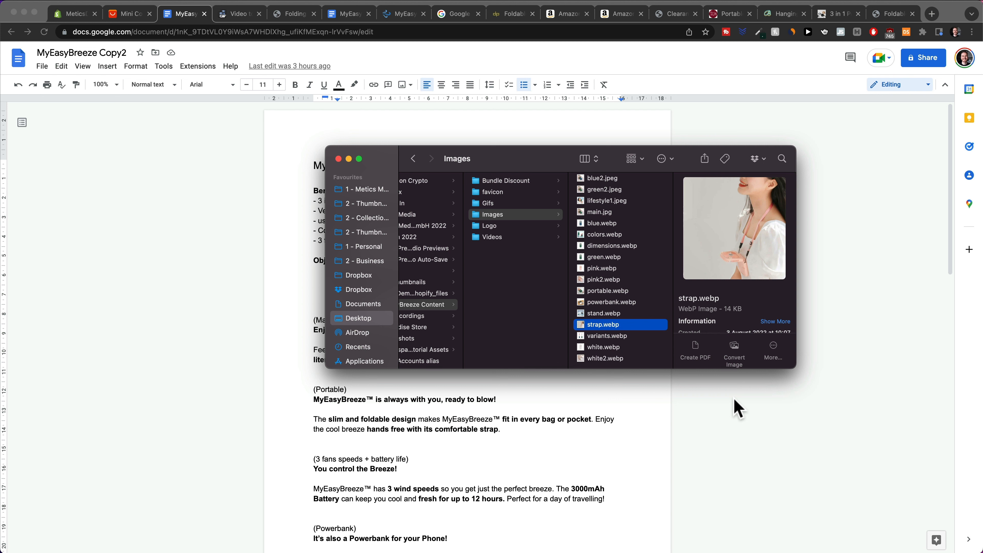
click(624, 312)
key(space)
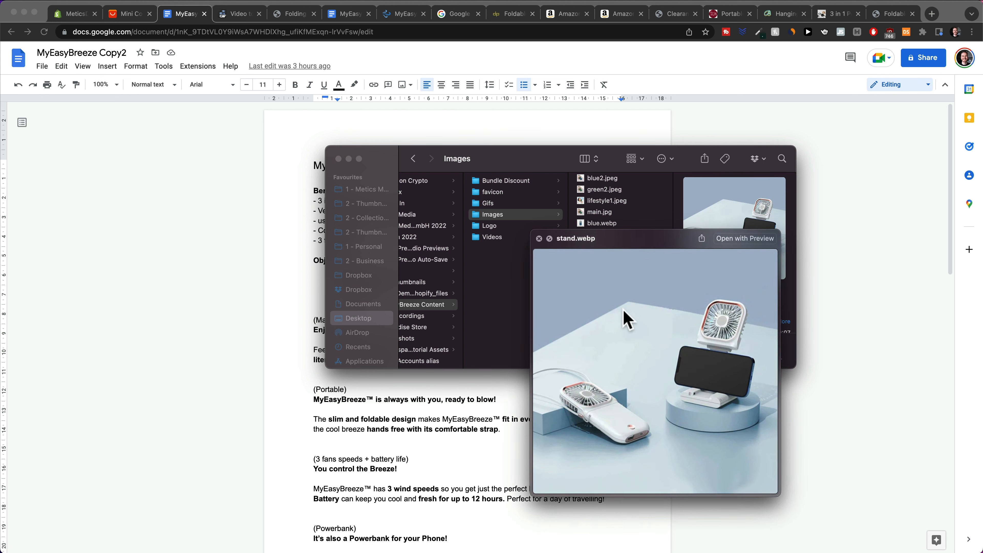
key(Down)
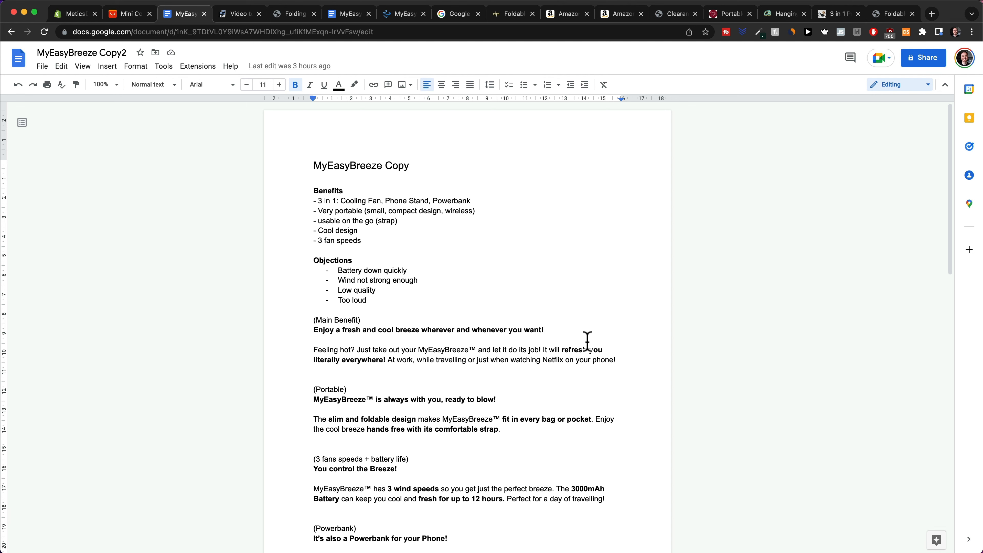
Select the description text from Main Benefit down through the guarantee paragraph.
scroll(348, 380, down, 3)
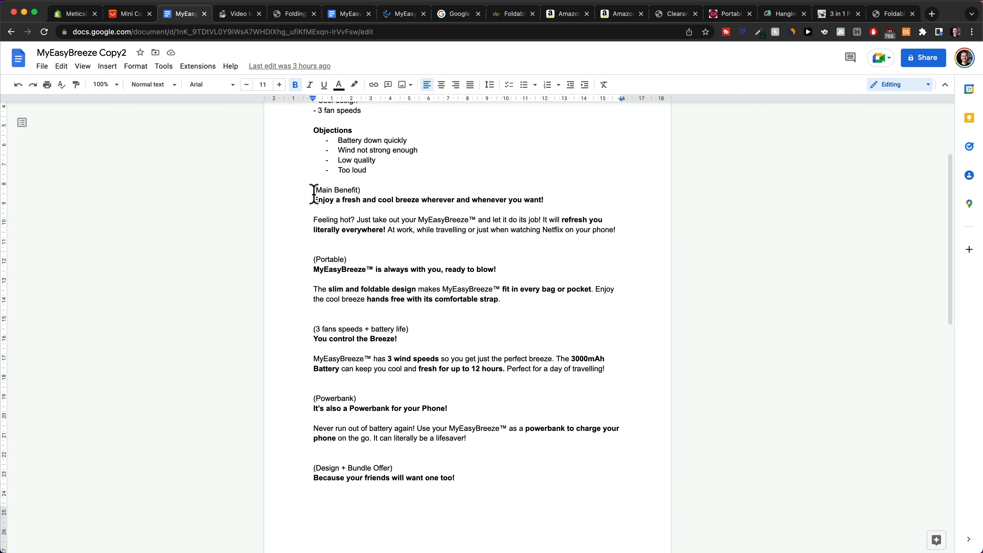
drag(315, 192, 360, 456)
scroll(526, 450, down, 8)
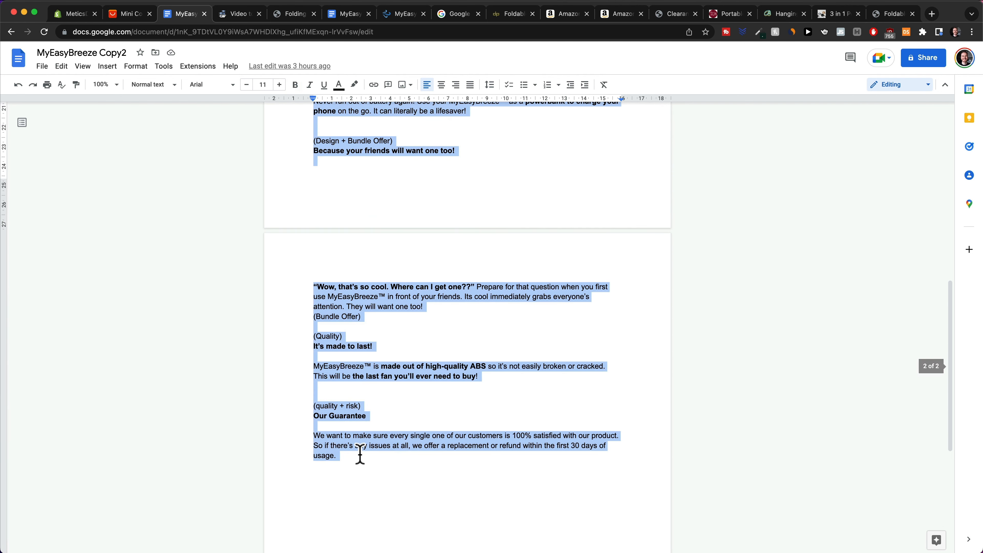
Paste the copied ad copy into the empty Shopify Description and add a line after the first headline.
click(77, 13)
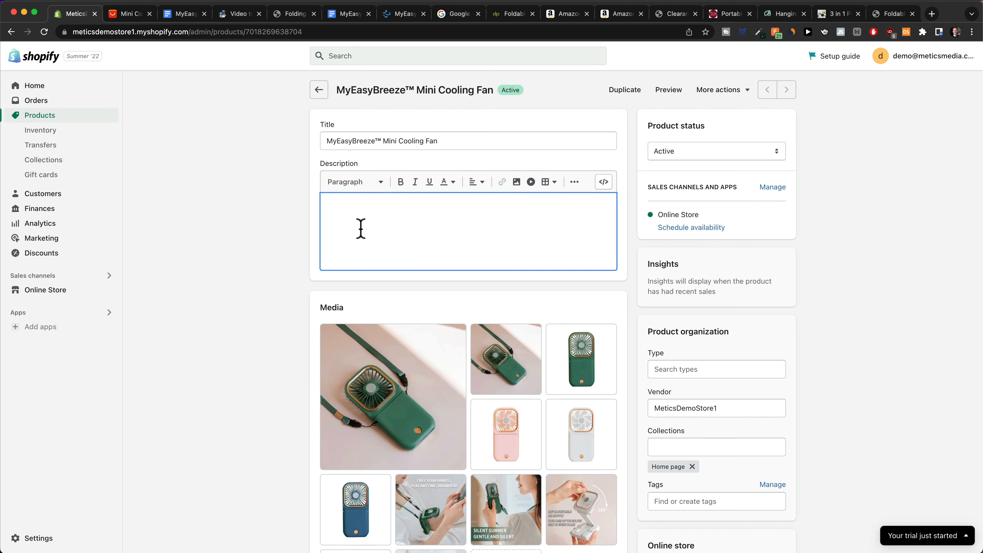
click(361, 218)
key(super+v)
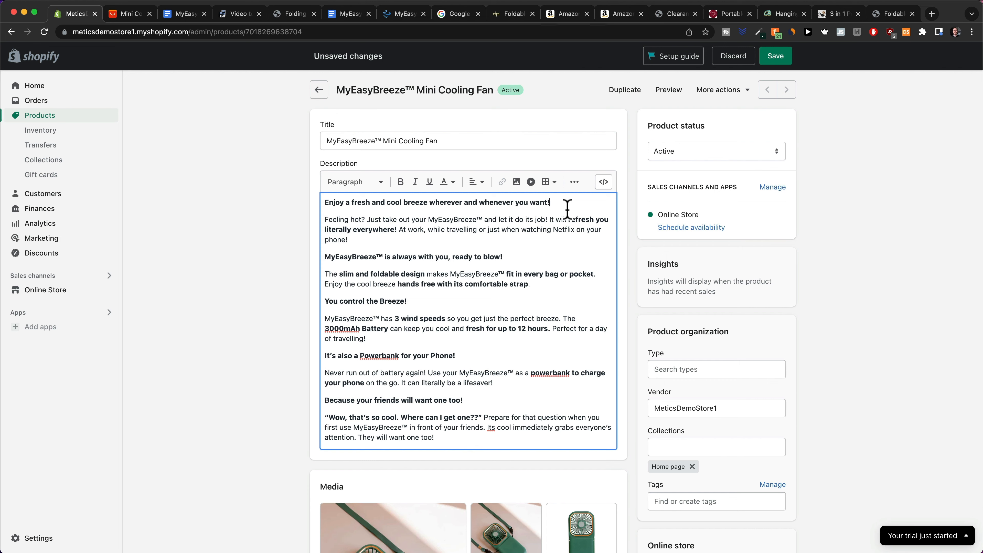
key(Return)
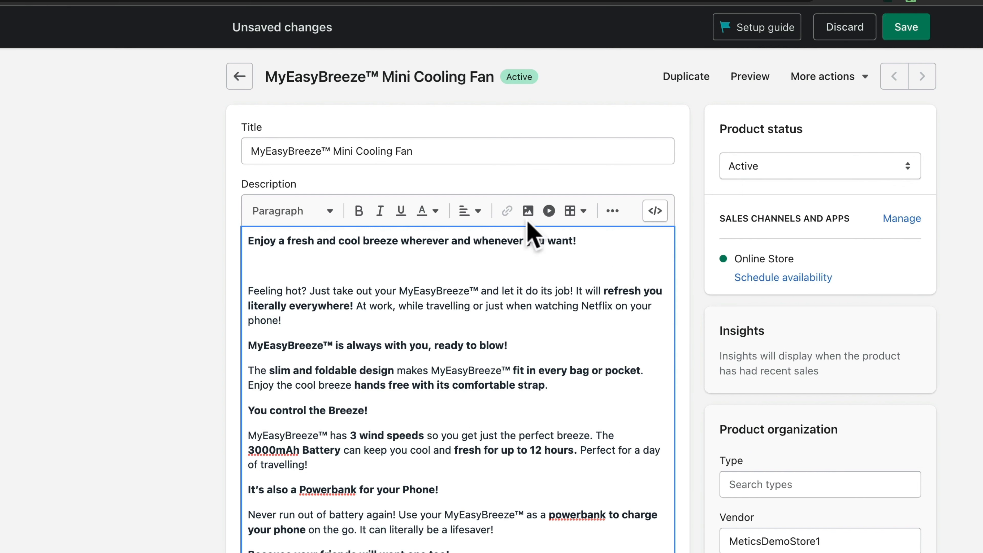
Upload ezgif.com-gif-maker (1).gif from the Gifs folder and insert it into the description.
click(528, 212)
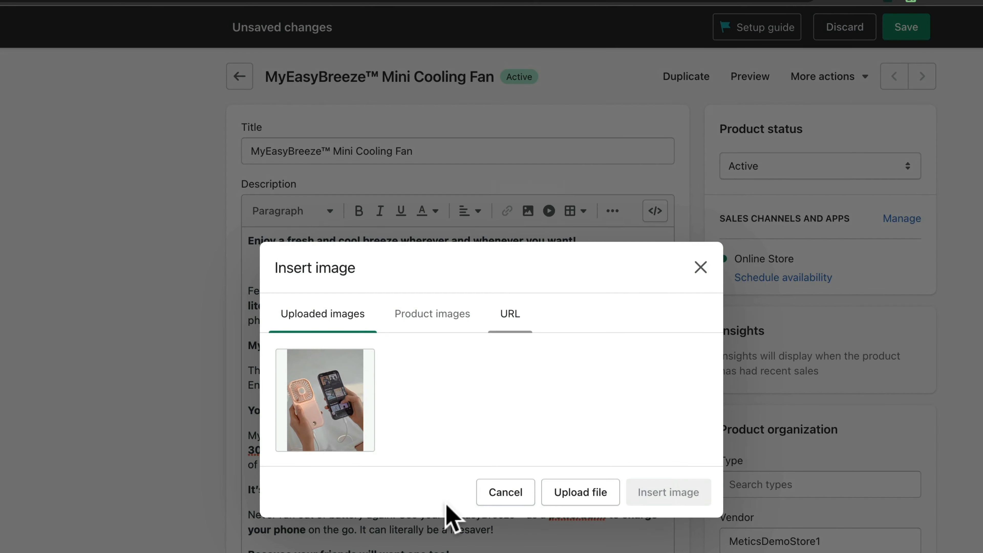
click(581, 492)
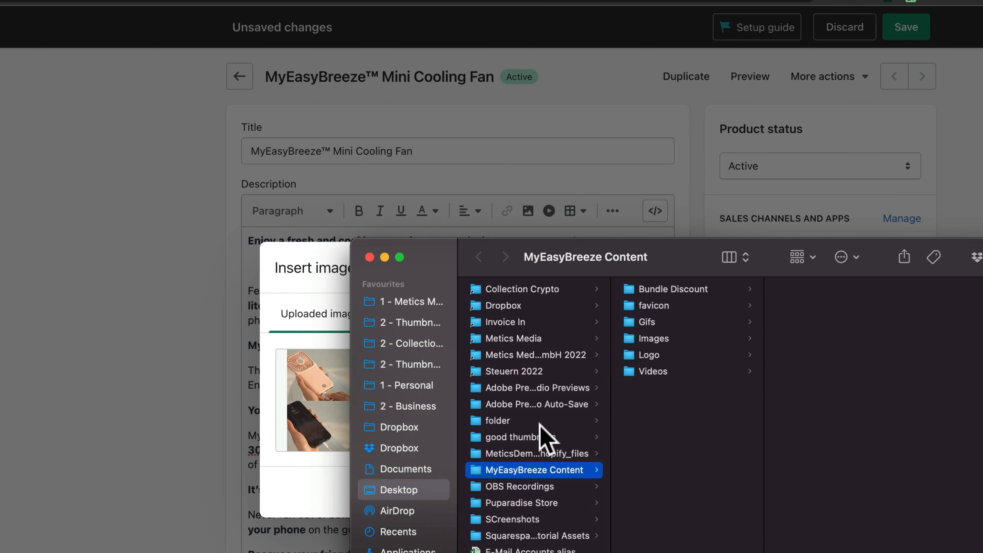
drag(467, 255, 0, 0)
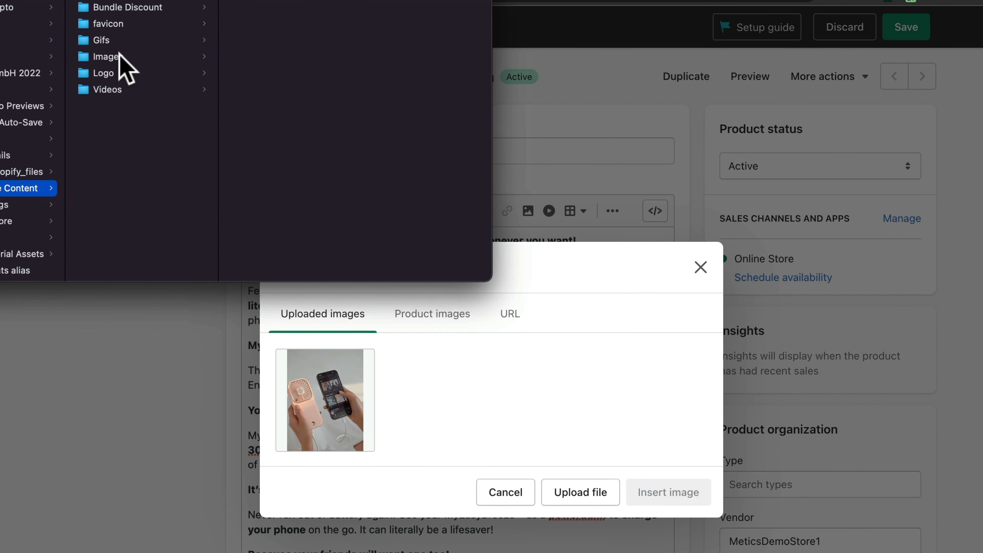
click(110, 40)
click(292, 104)
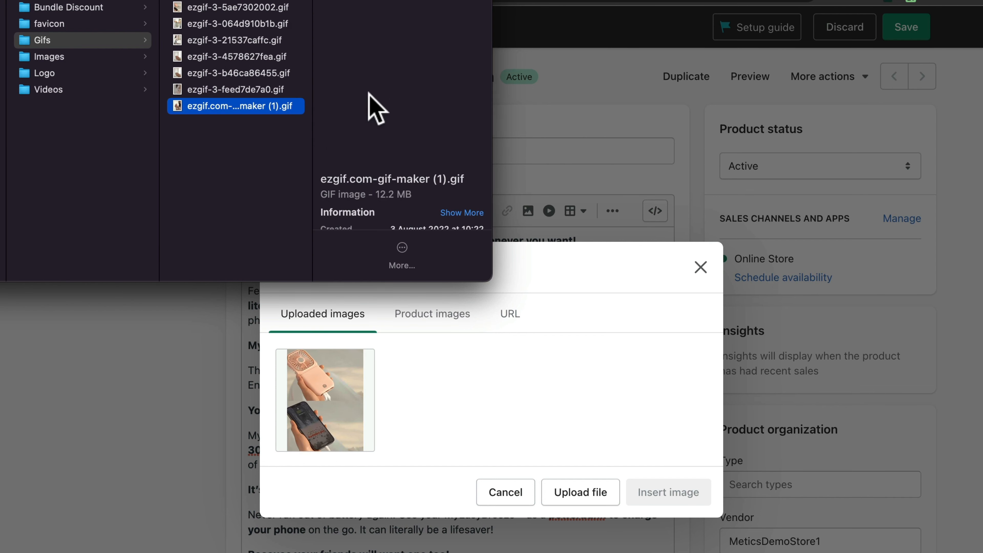
drag(268, 105, 470, 390)
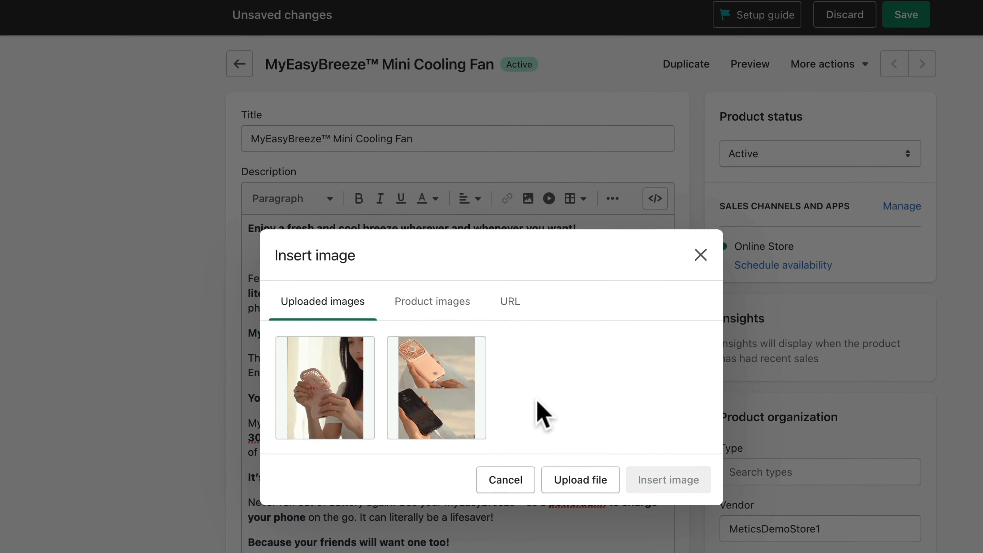
click(323, 389)
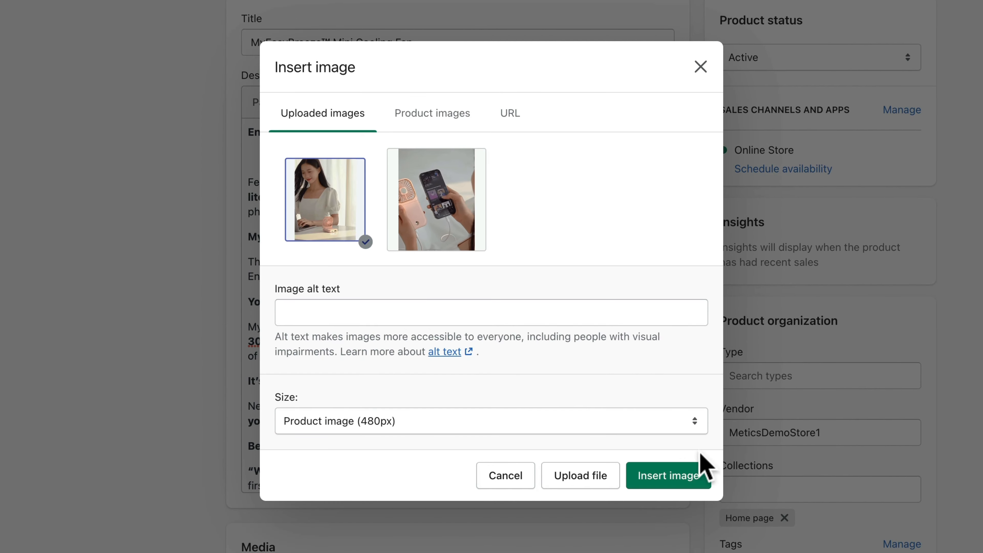
click(675, 486)
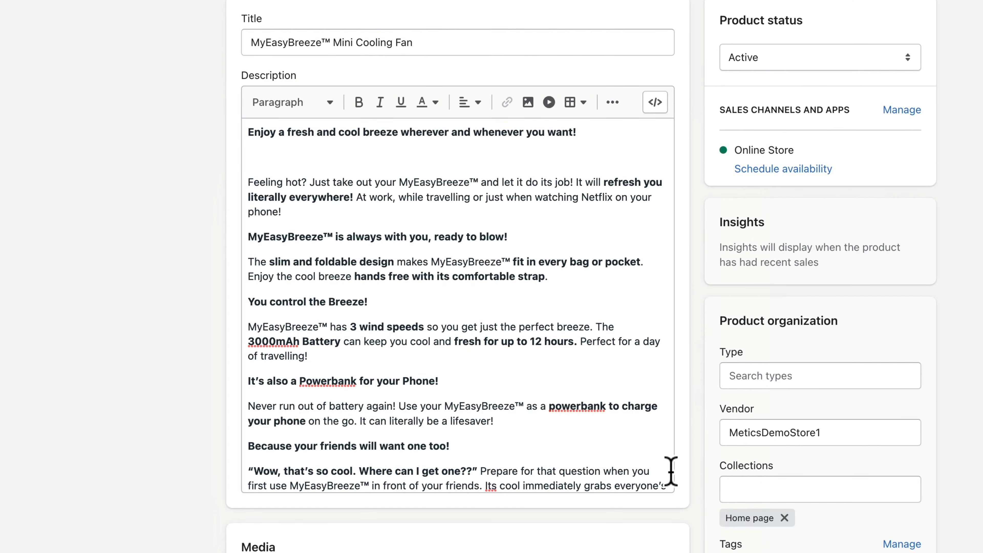
Add a new paragraph after 'ready to blow!' and place the caret on the blank line under Our Guarantee.
scroll(577, 303, down, 10)
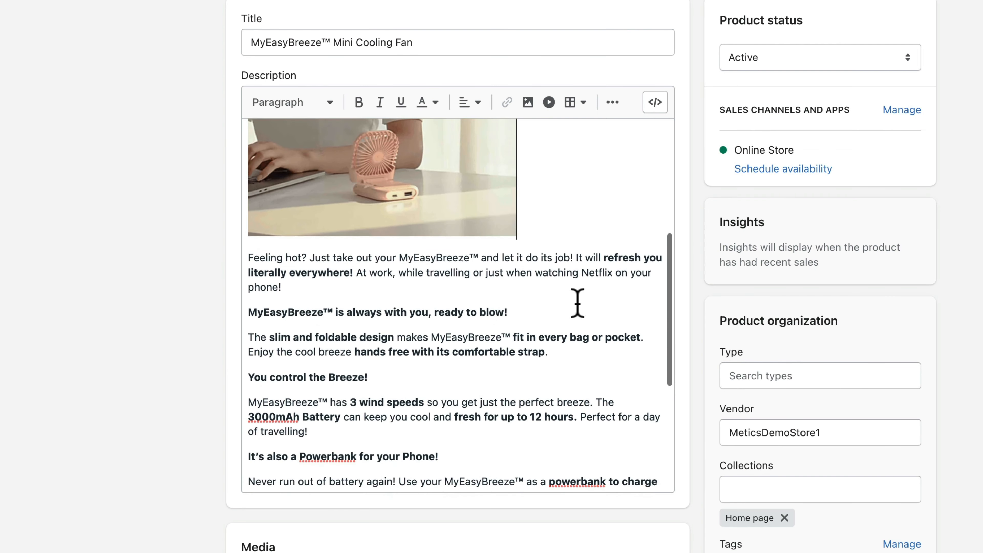
click(553, 298)
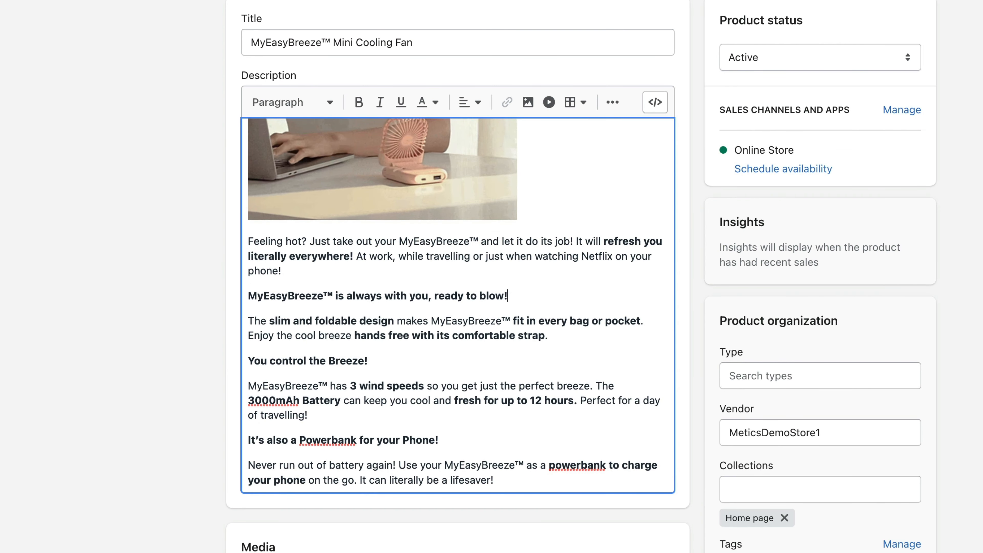
key(Return)
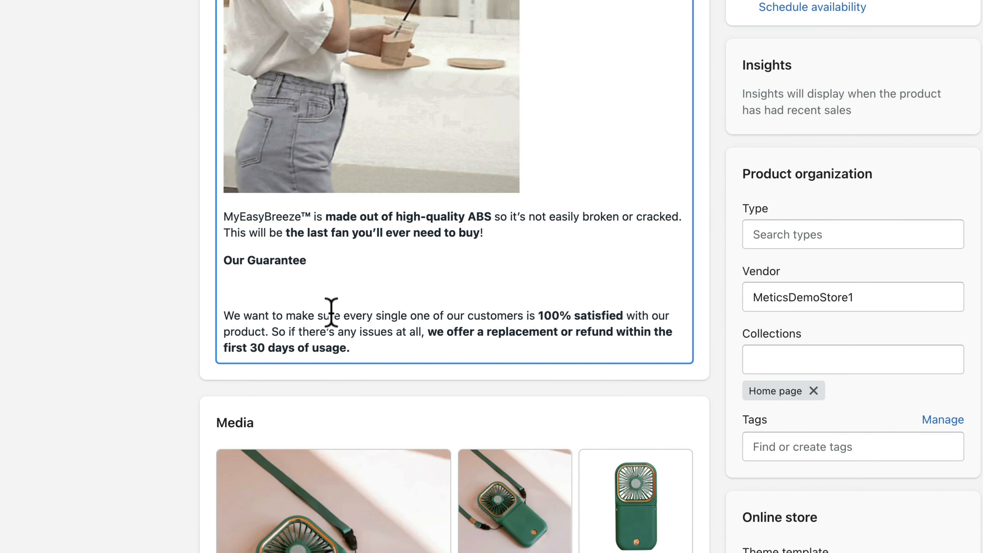
drag(224, 261, 370, 343)
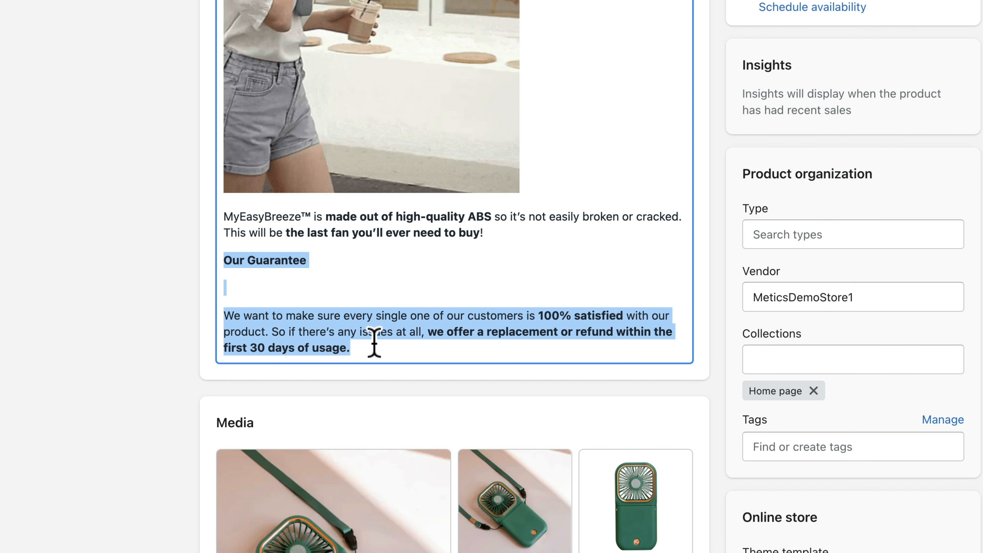
click(373, 343)
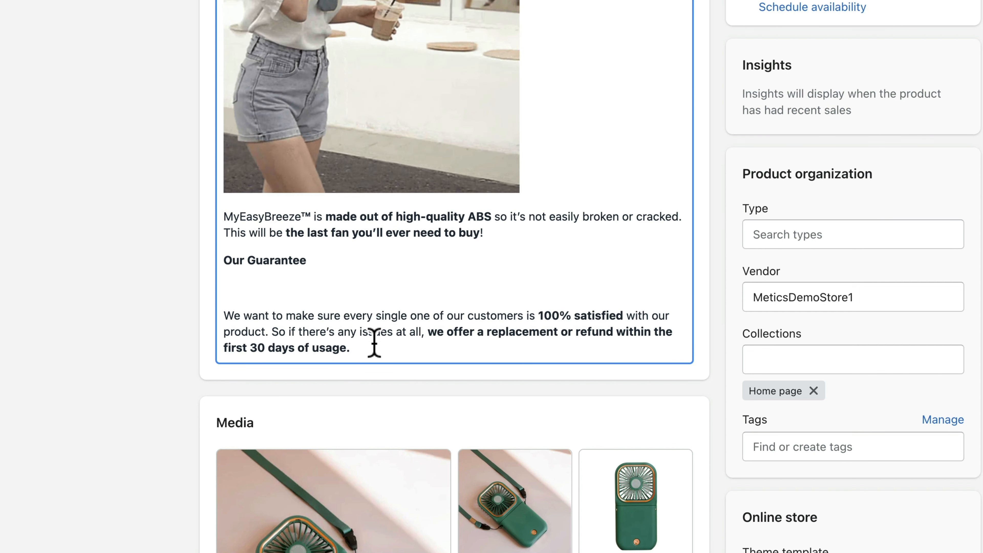
click(269, 291)
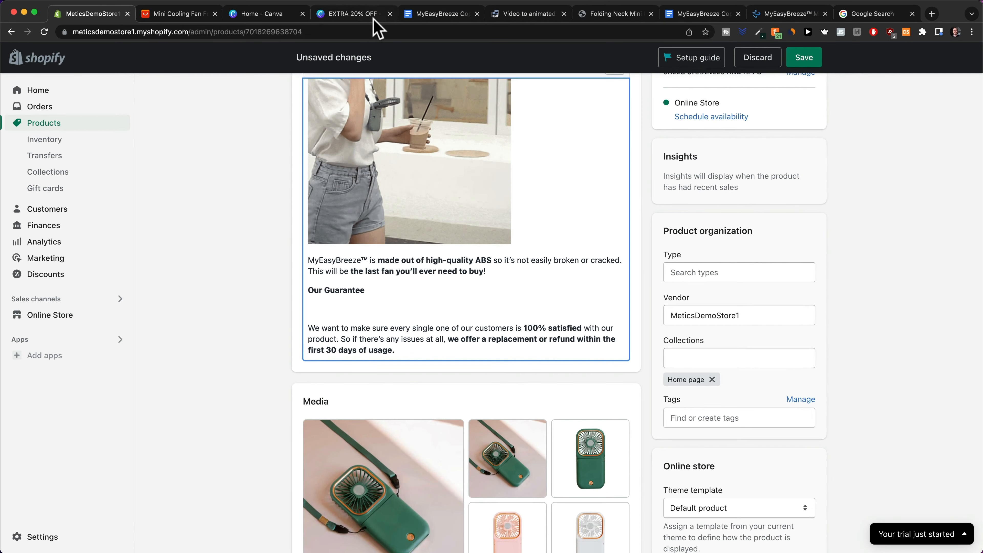
click(351, 15)
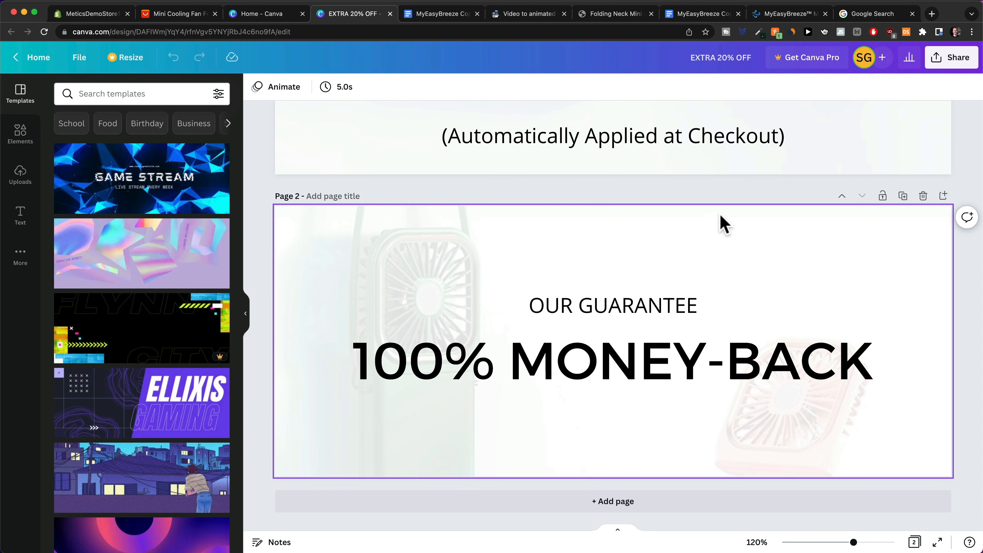
scroll(621, 310, down, 5)
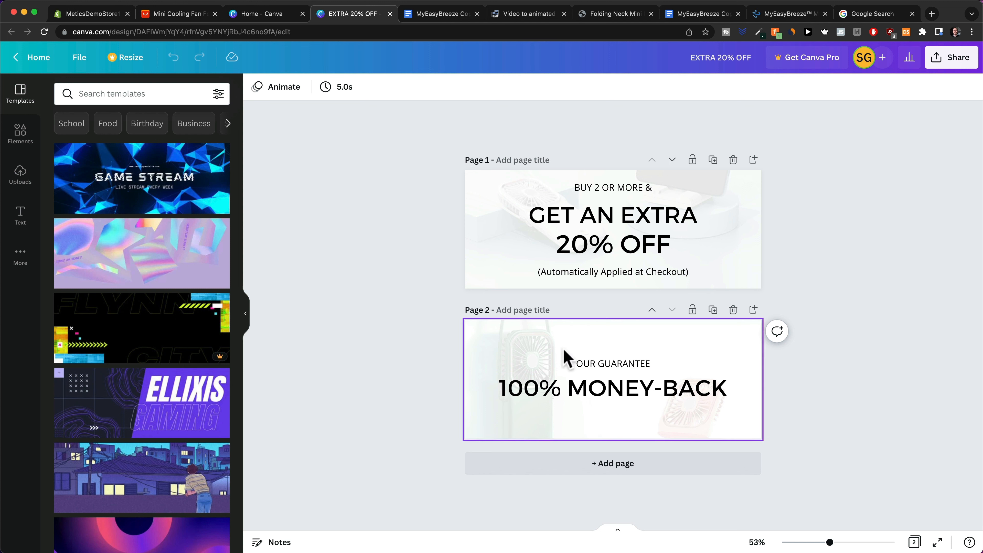
click(116, 14)
scroll(463, 420, up, 15)
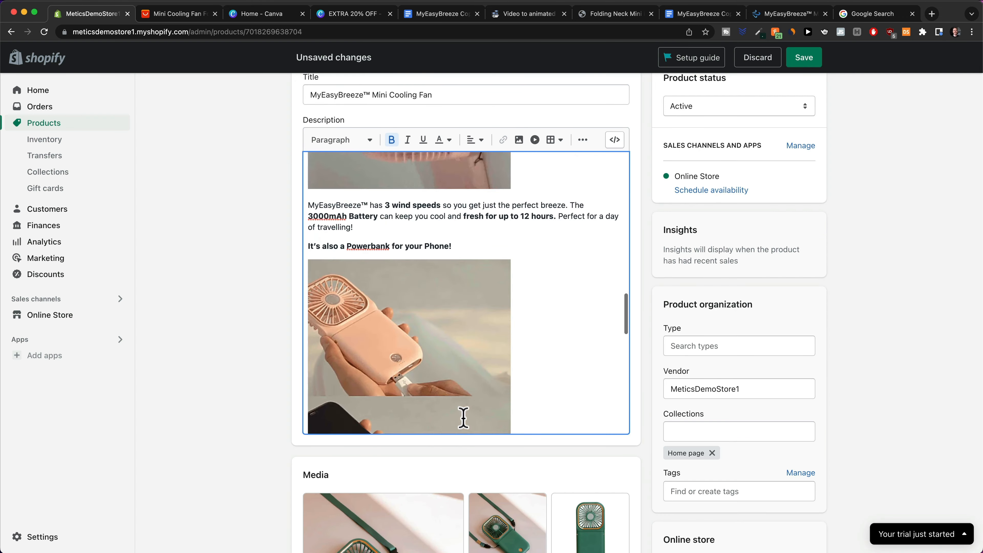
Insert two empty lines above 'Enjoy a fresh and cool breeze wherever and whenever you want!'.
scroll(473, 407, up, 10)
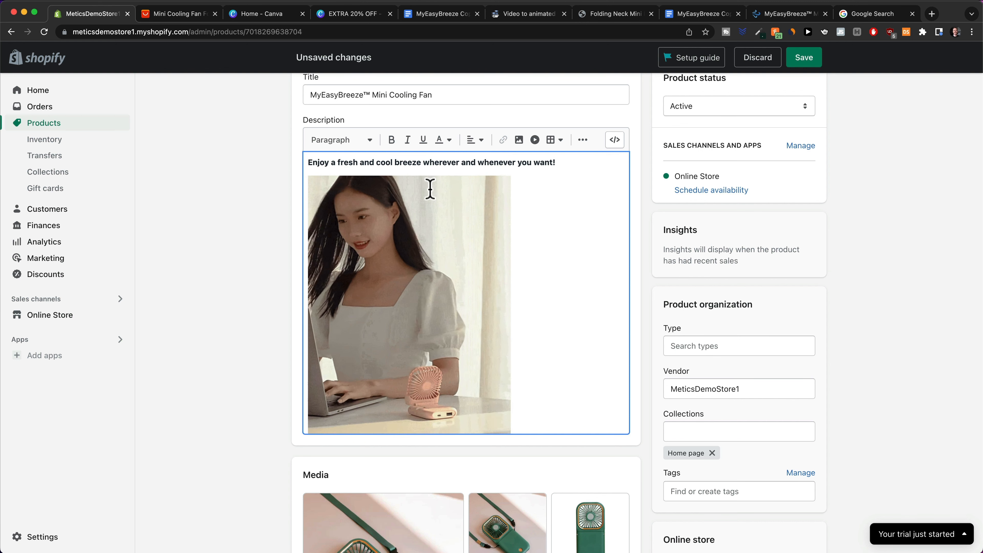
key(Return)
key(Return)
key(Up)
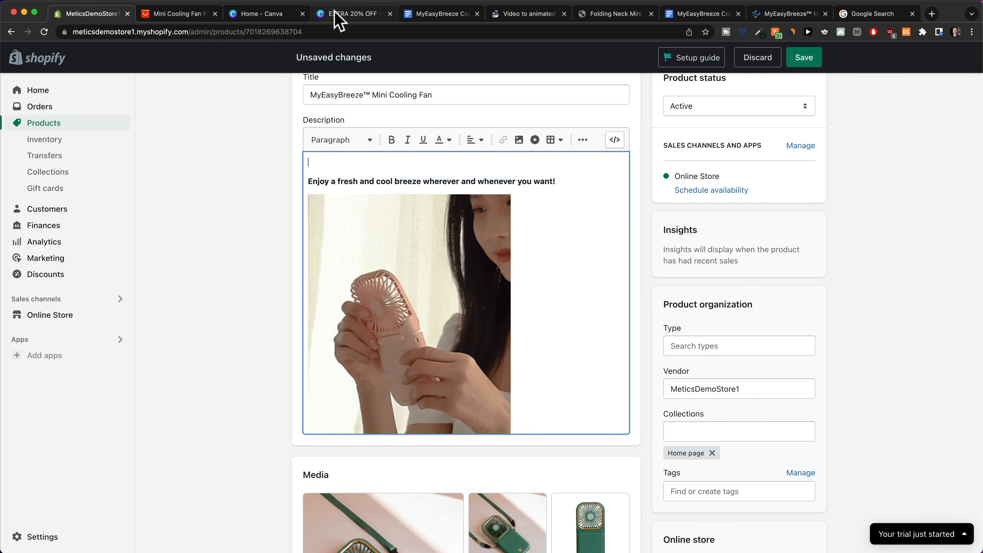
click(342, 14)
Center-align both the EXTRA 20% OFF banner and the fan GIF in the description.
scroll(639, 250, up, 5)
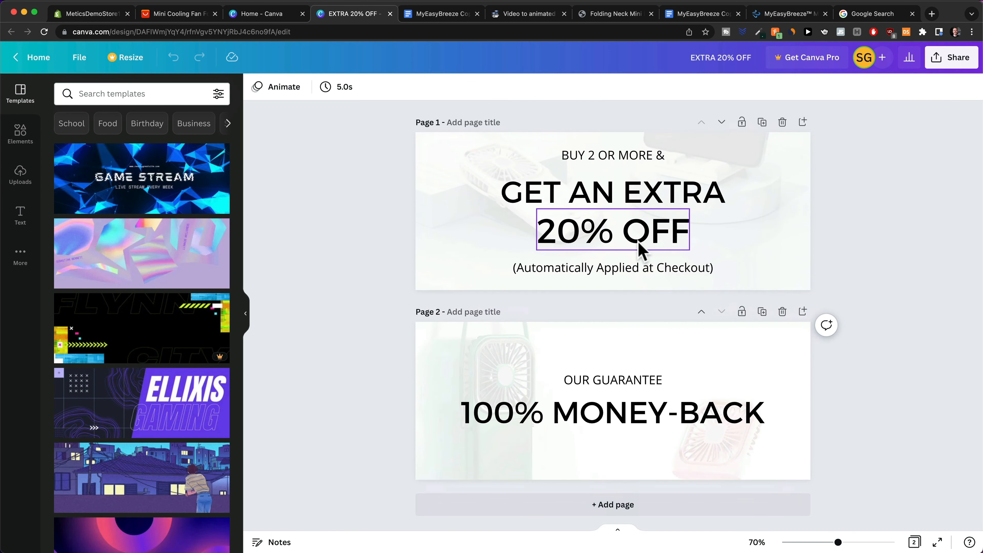
scroll(703, 178, up, 1)
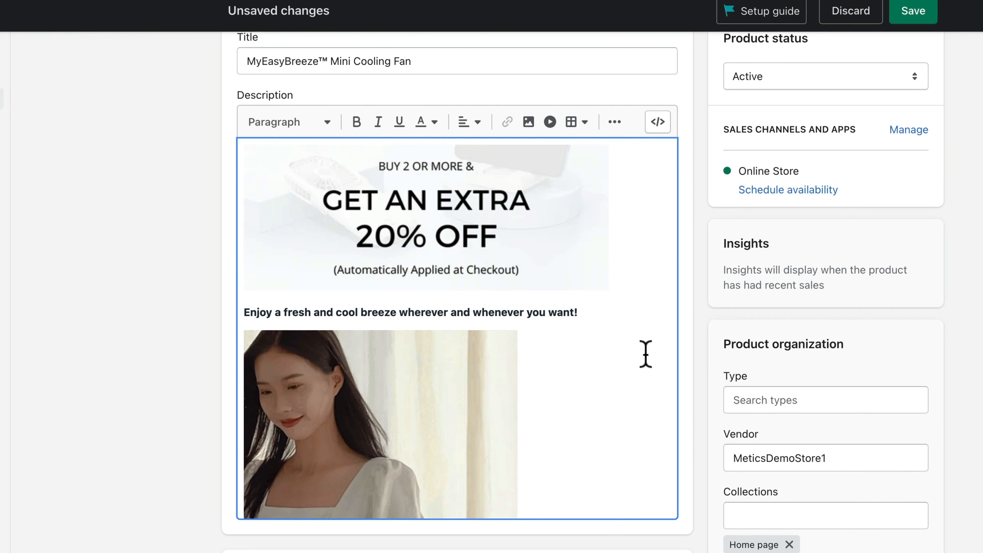
click(445, 209)
click(468, 122)
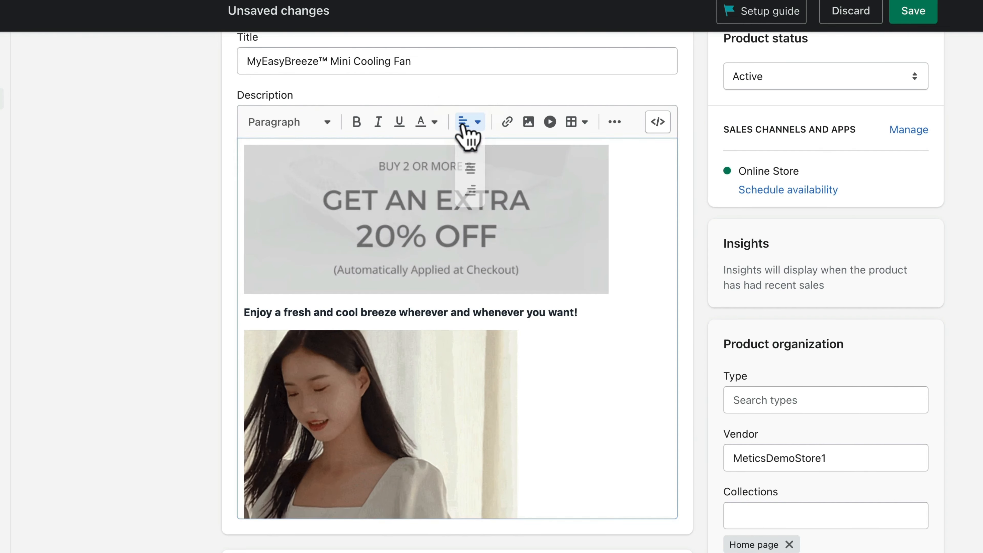
click(473, 171)
click(487, 410)
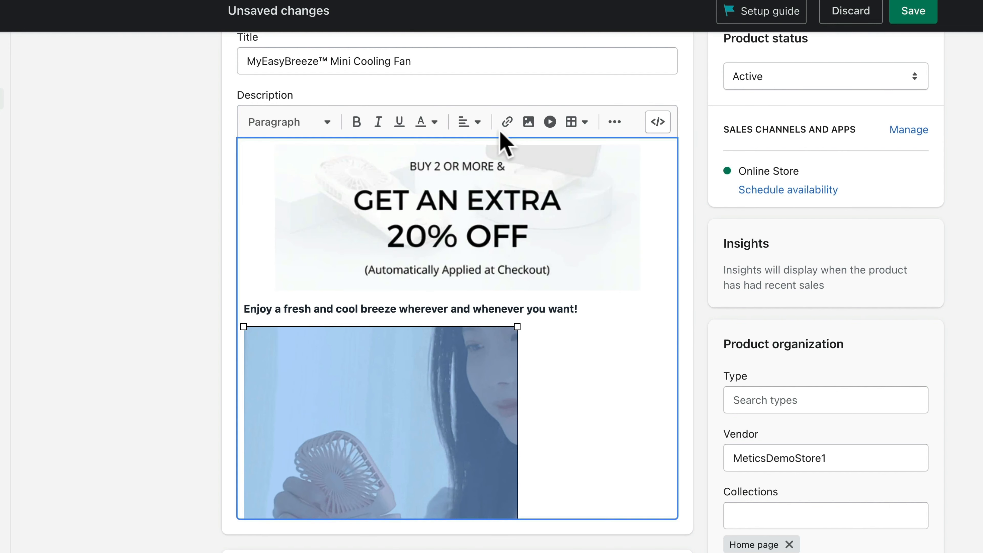
click(470, 122)
click(470, 171)
Make 'Enjoy a fresh and cool breeze wherever and whenever you want!' a centred Heading 3.
scroll(584, 351, down, 2)
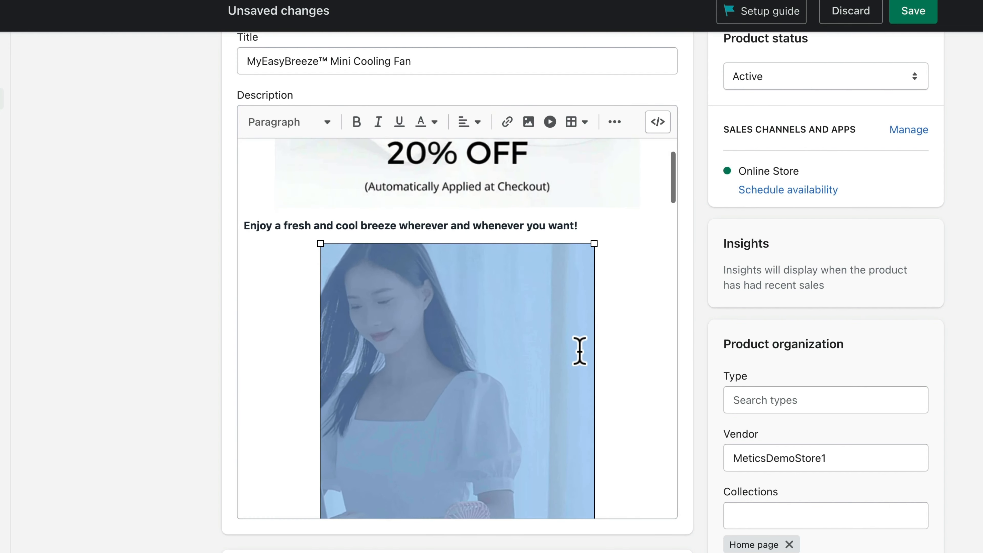
drag(245, 225, 566, 210)
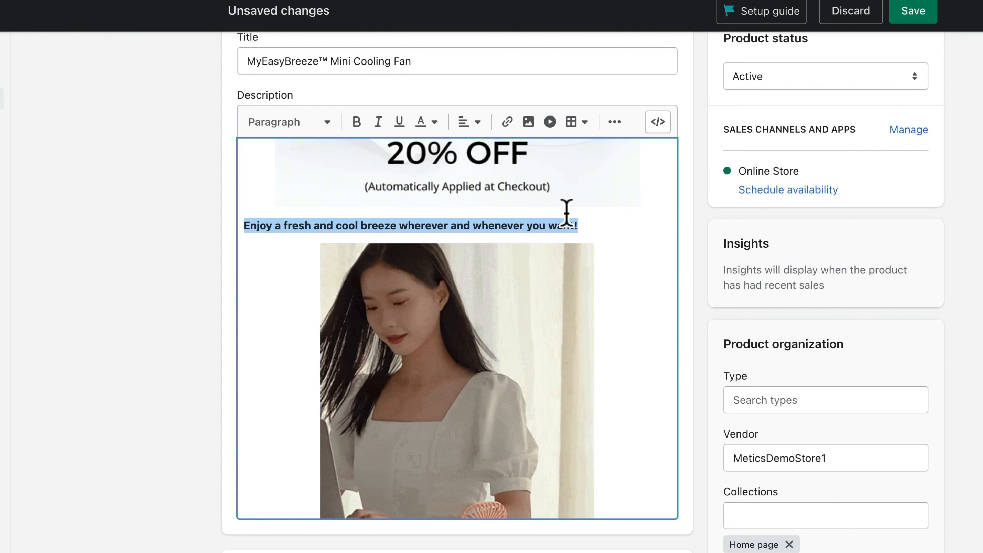
click(322, 126)
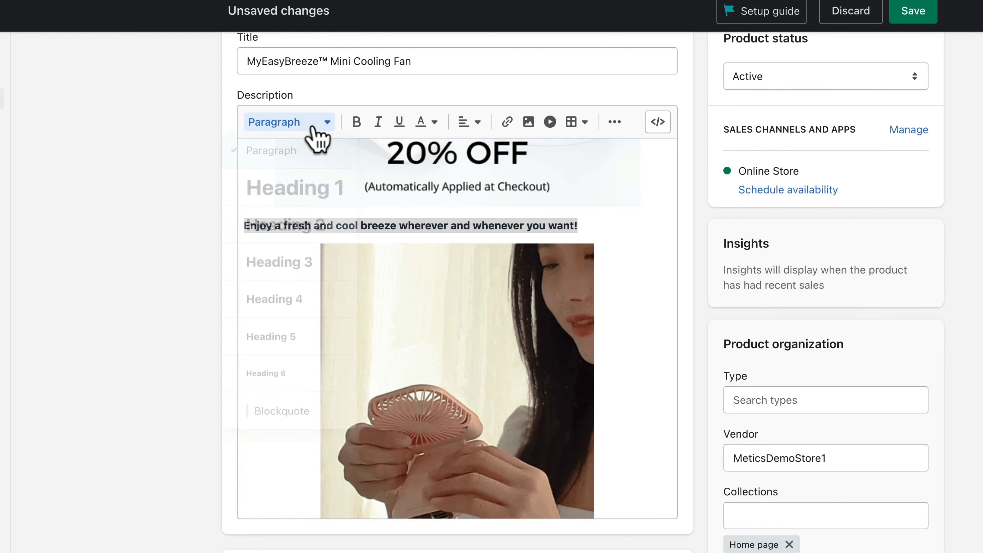
click(301, 272)
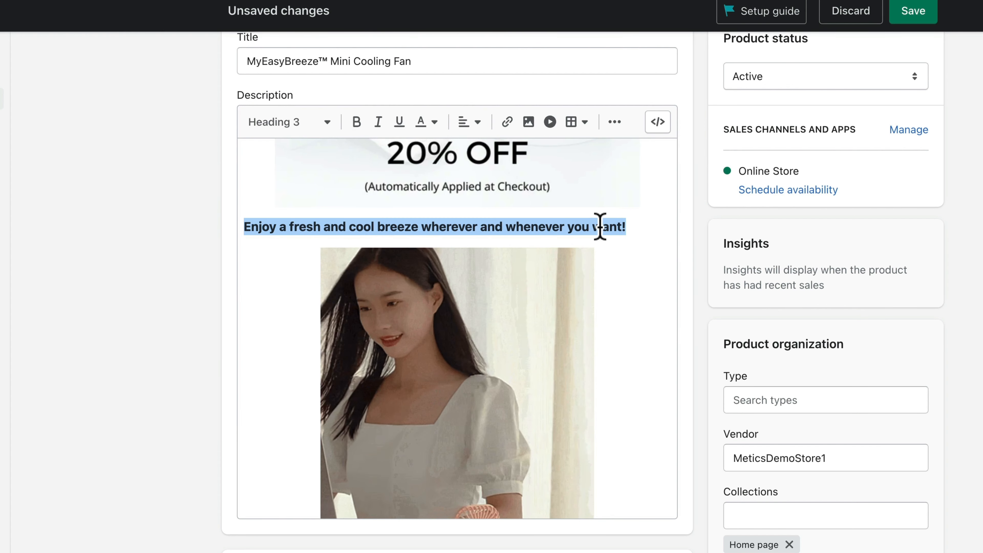
click(604, 226)
drag(645, 224, 245, 229)
click(468, 122)
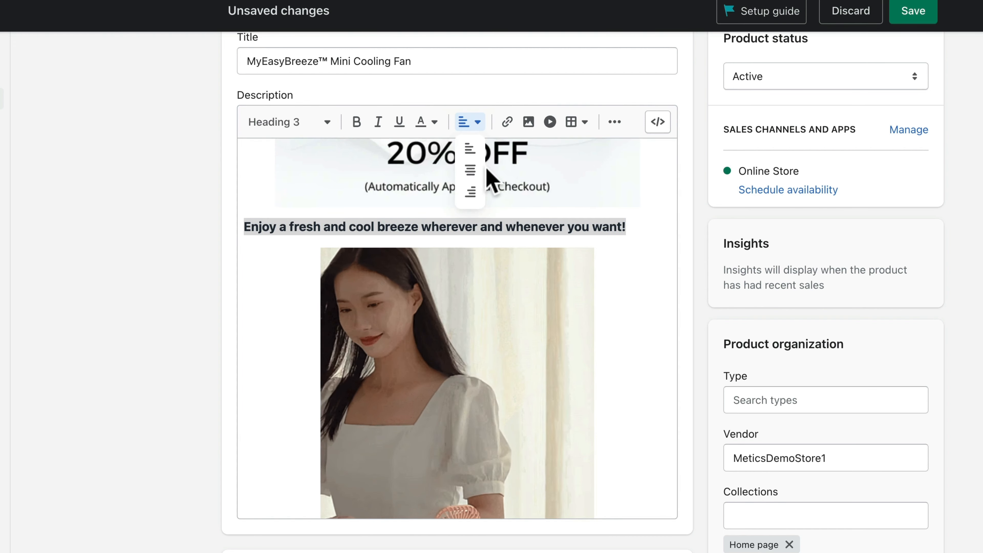
click(471, 171)
click(610, 246)
Centre the line 'MyEasyBreeze™ is always with you, ready to blow!'.
scroll(439, 215, down, 10)
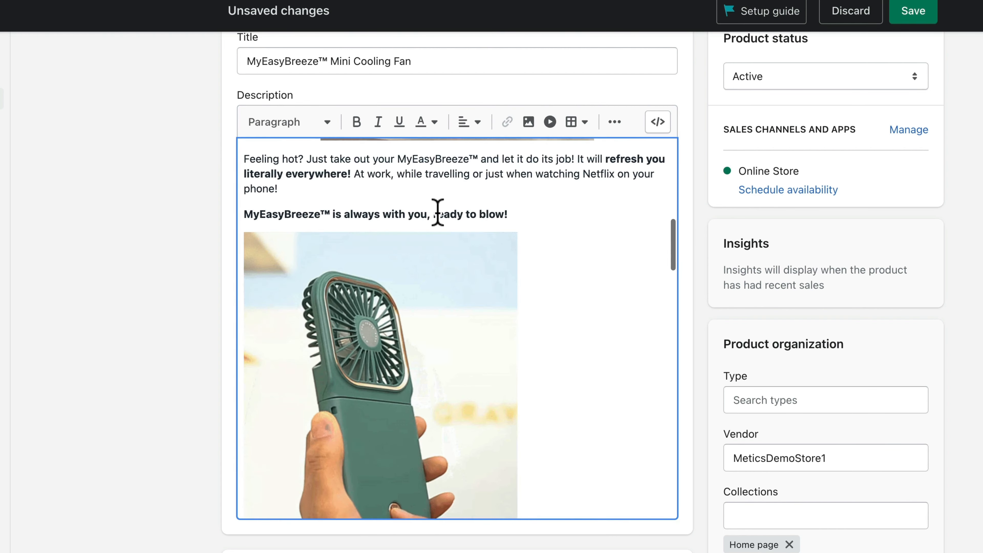
scroll(491, 236, up, 3)
drag(510, 313, 242, 312)
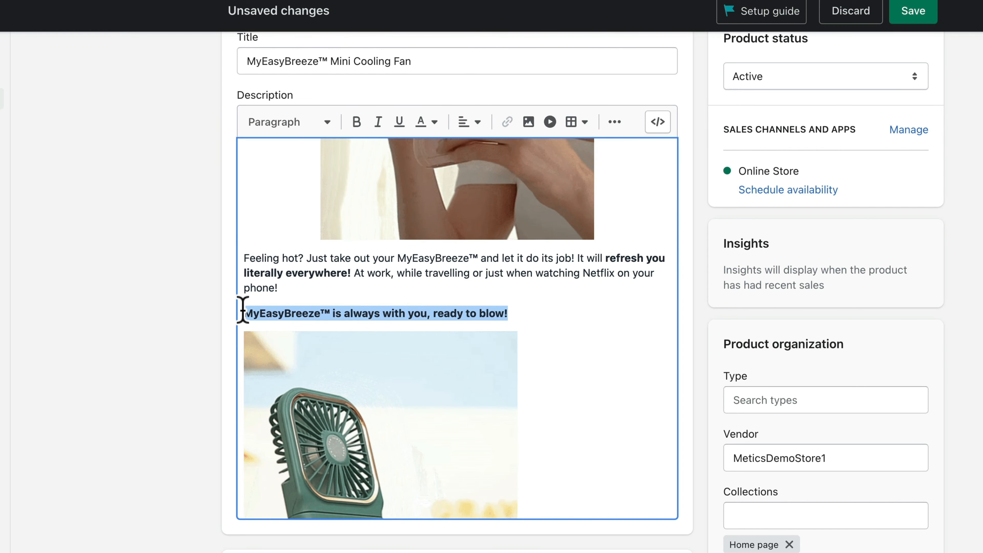
click(470, 122)
click(470, 171)
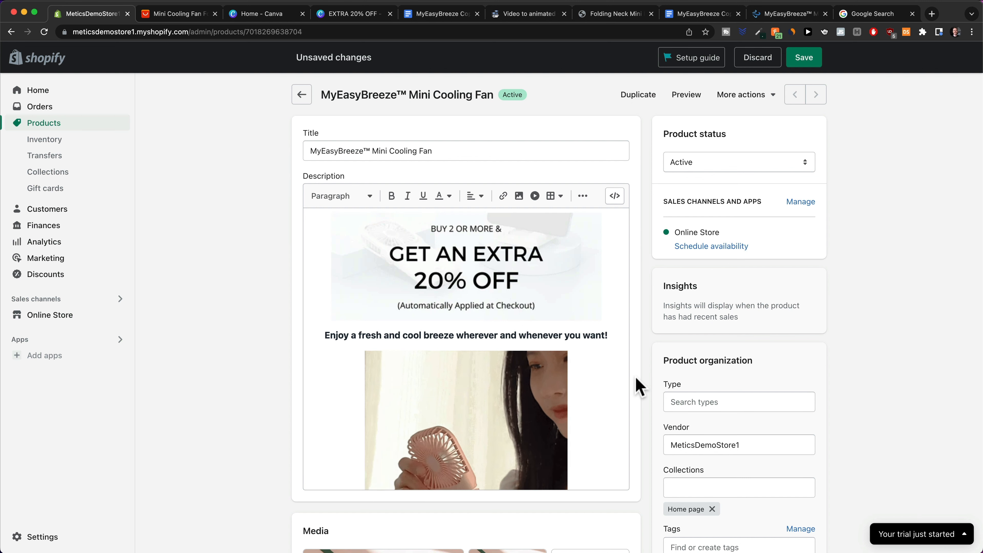
Save the MyEasyBreeze™ Mini Cooling Fan product and scroll down to its Media section.
scroll(538, 354, down, 5)
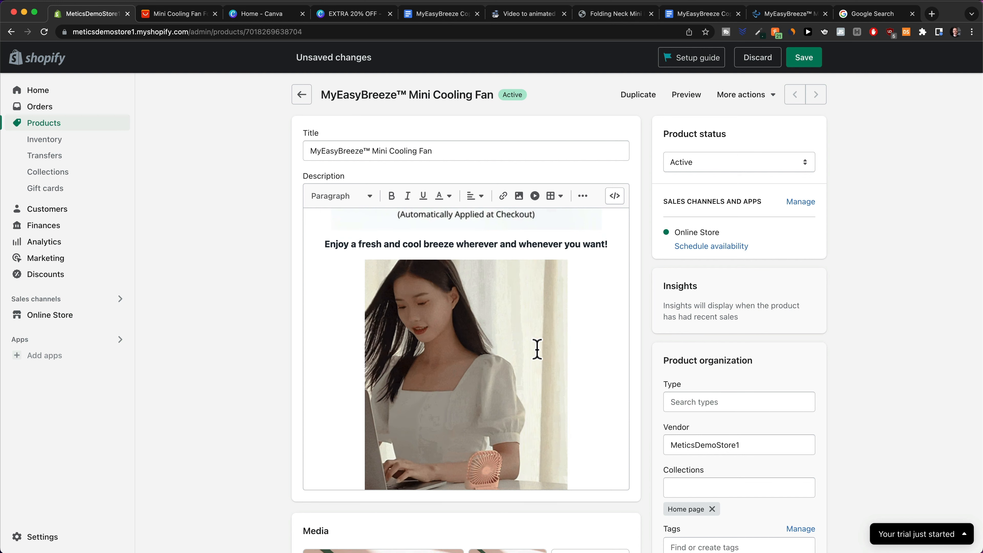
scroll(537, 350, down, 10)
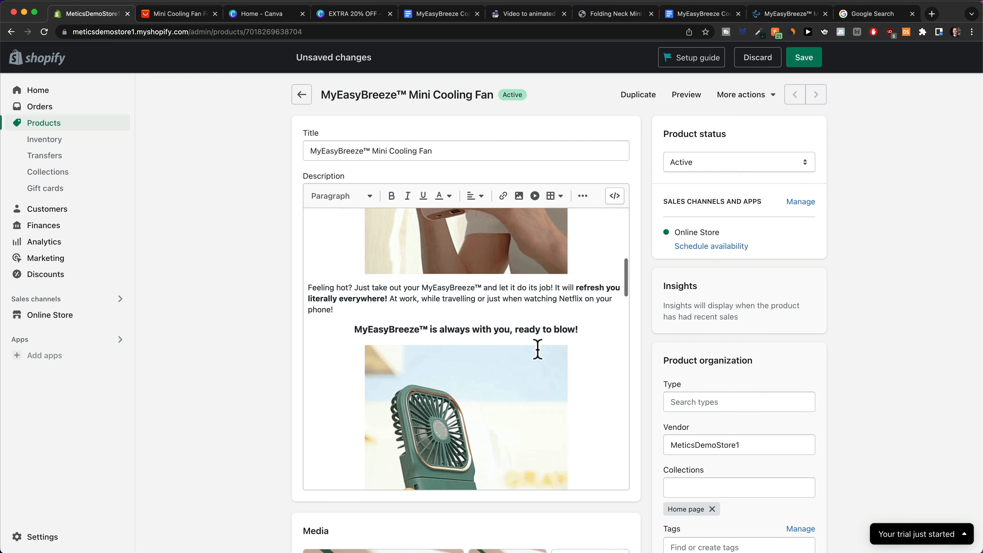
scroll(540, 352, down, 15)
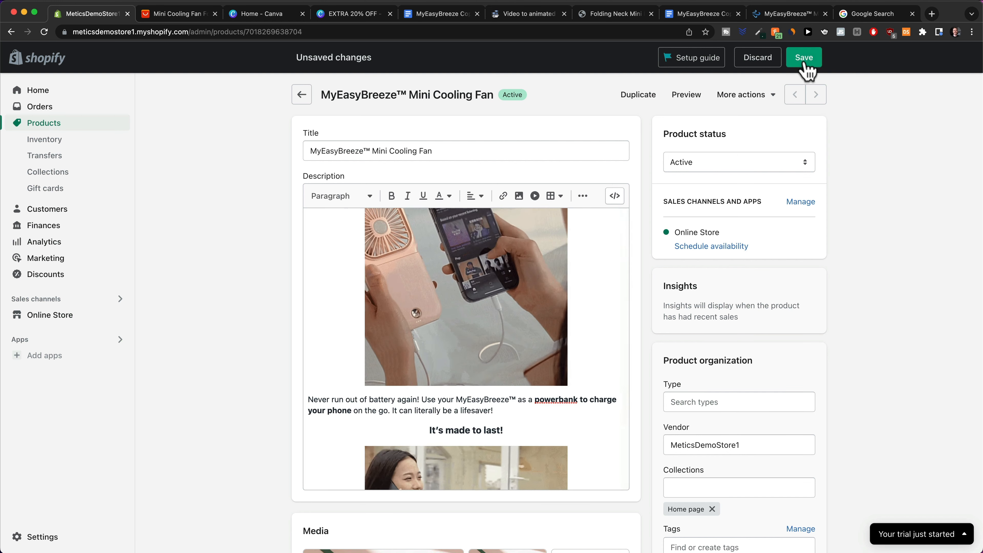
click(805, 58)
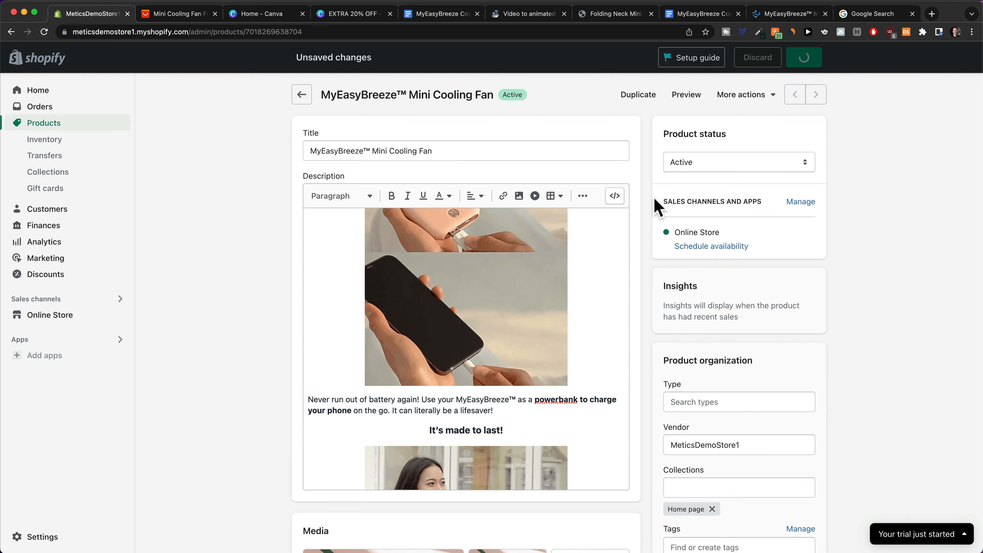
scroll(253, 309, down, 1)
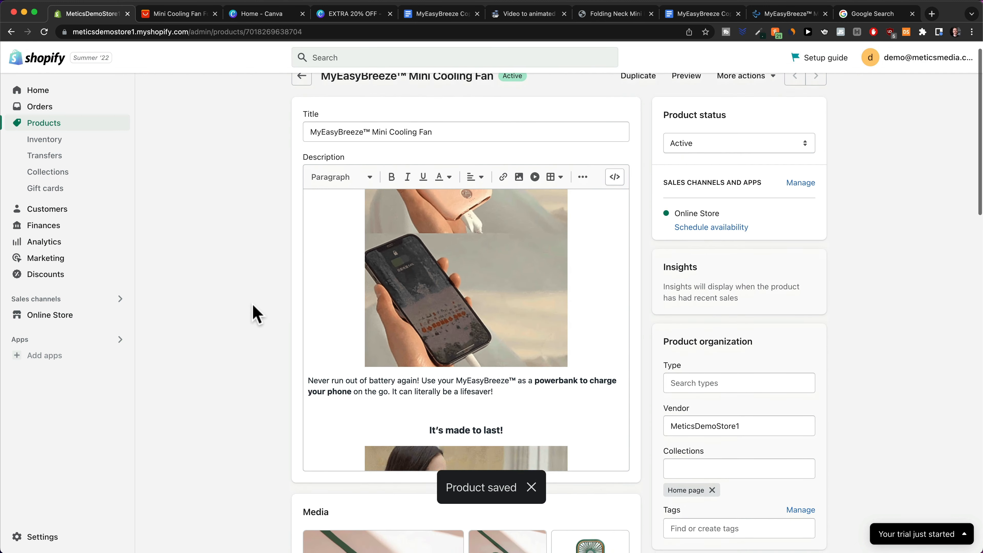
scroll(252, 312, down, 10)
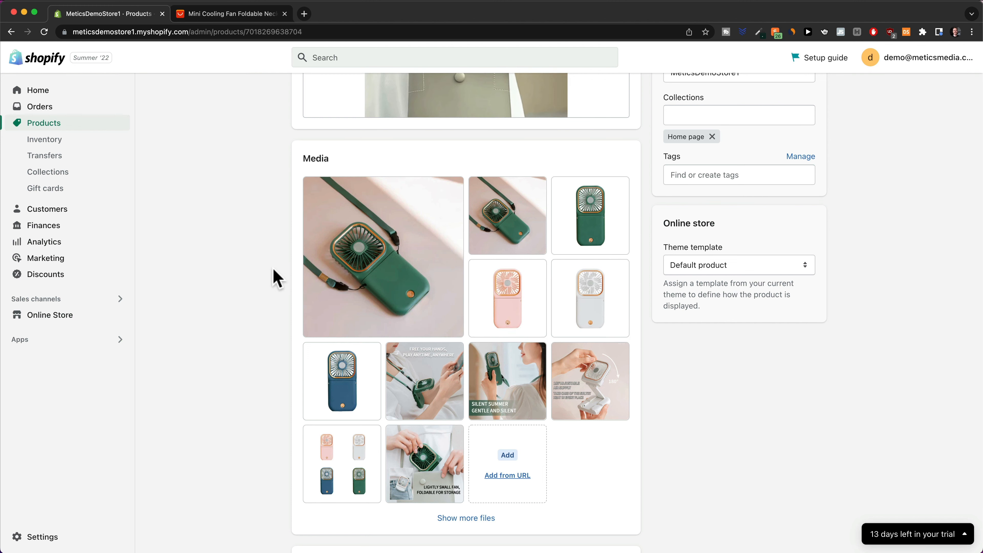
click(219, 17)
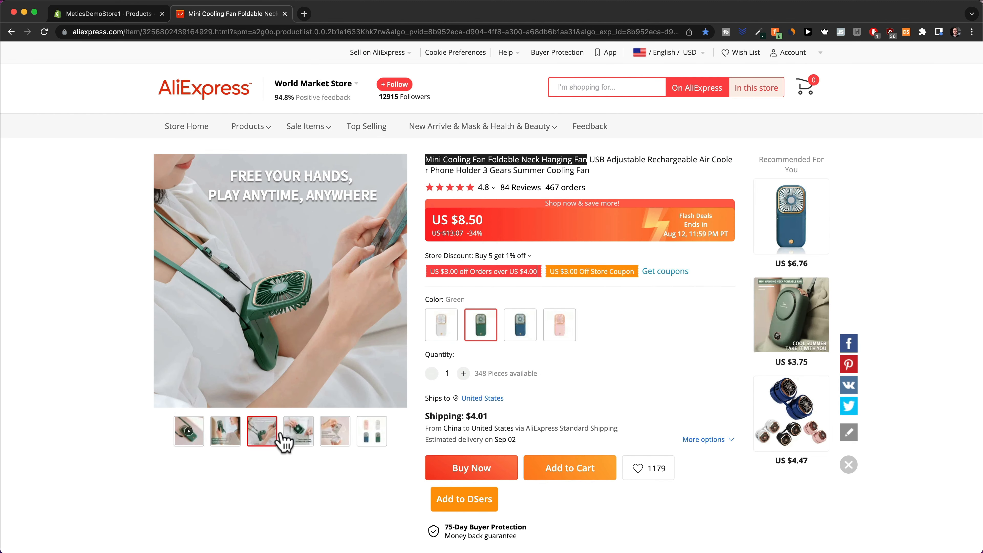
scroll(507, 403, down, 20)
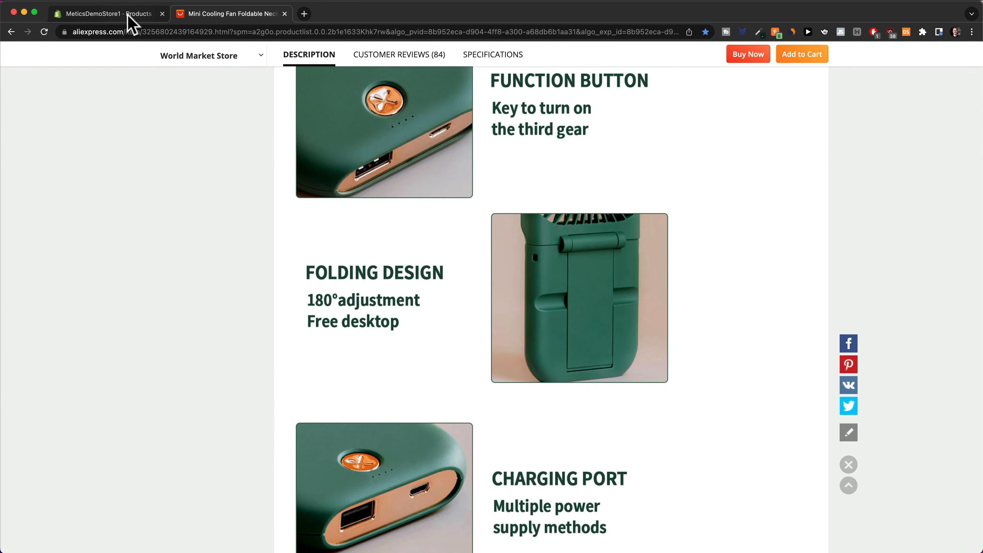
scroll(555, 391, down, 18)
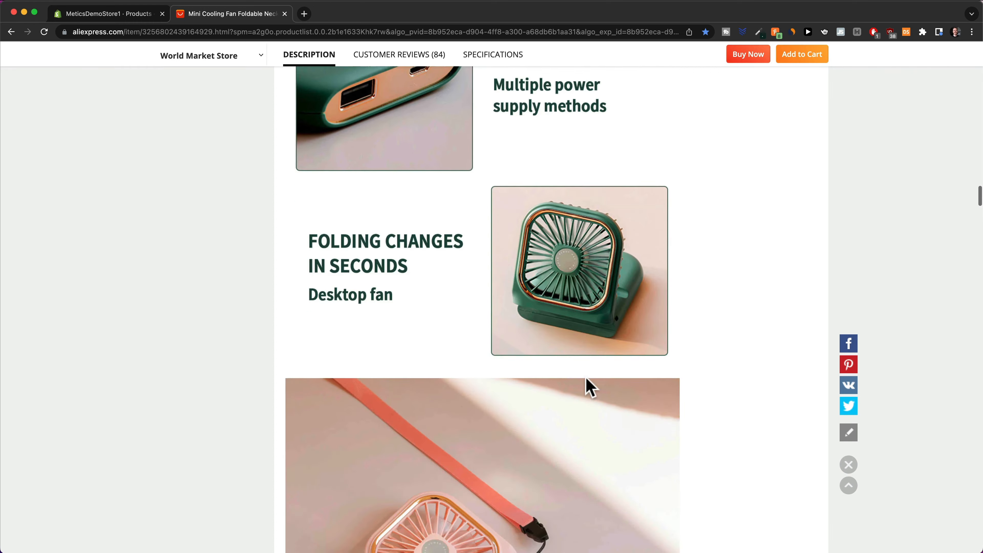
scroll(253, 160, down, 10)
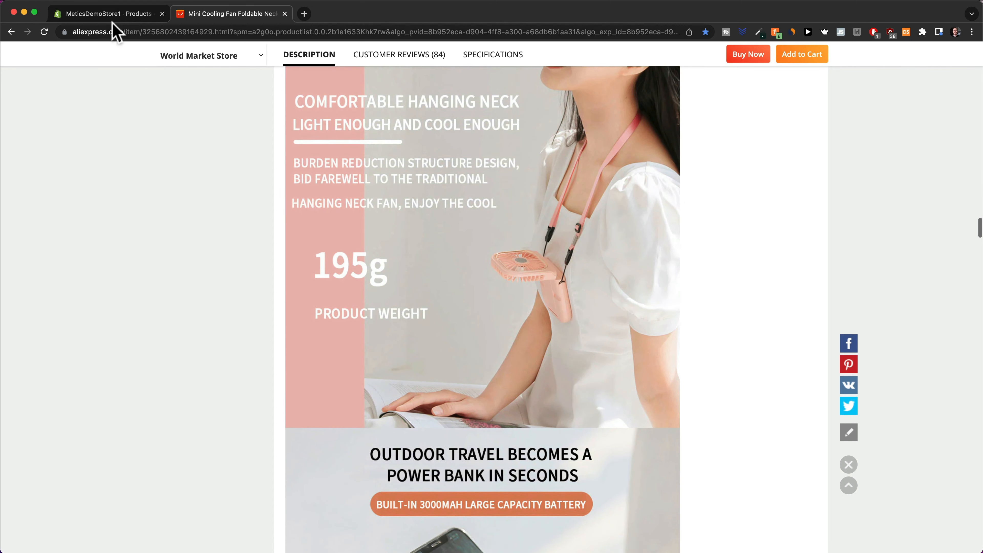
click(110, 15)
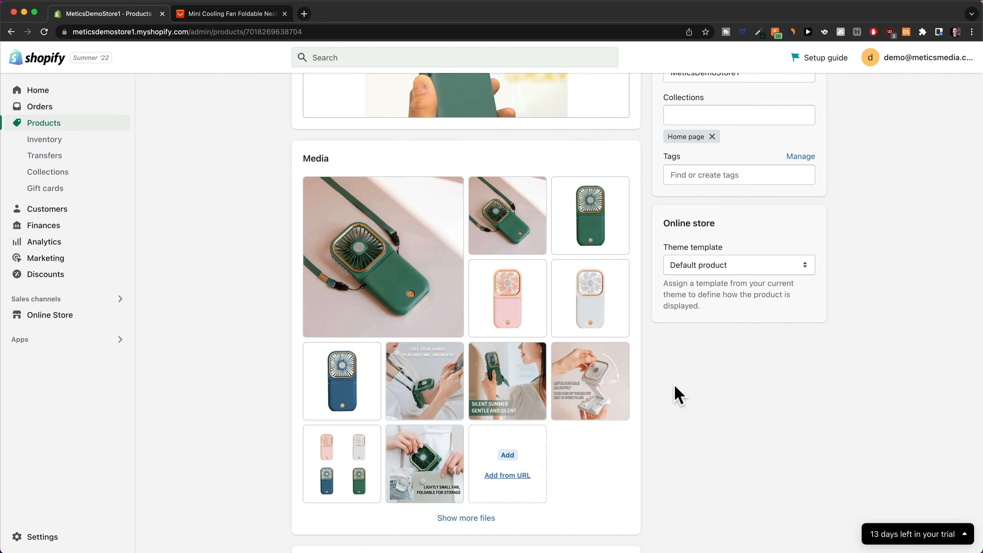
Go to Google Images in a new tab and upload the fan image for a reverse search.
click(304, 13)
text(google image)
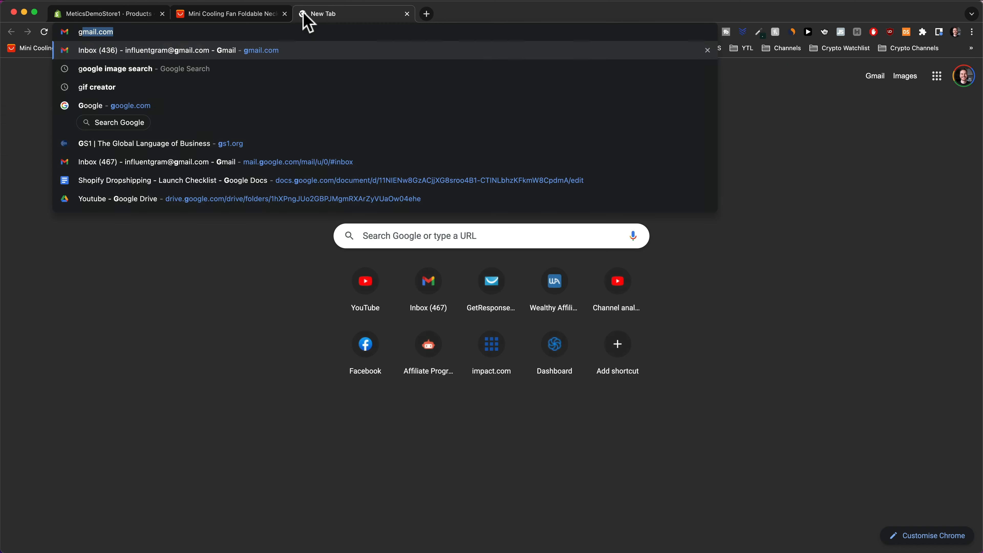
key(Return)
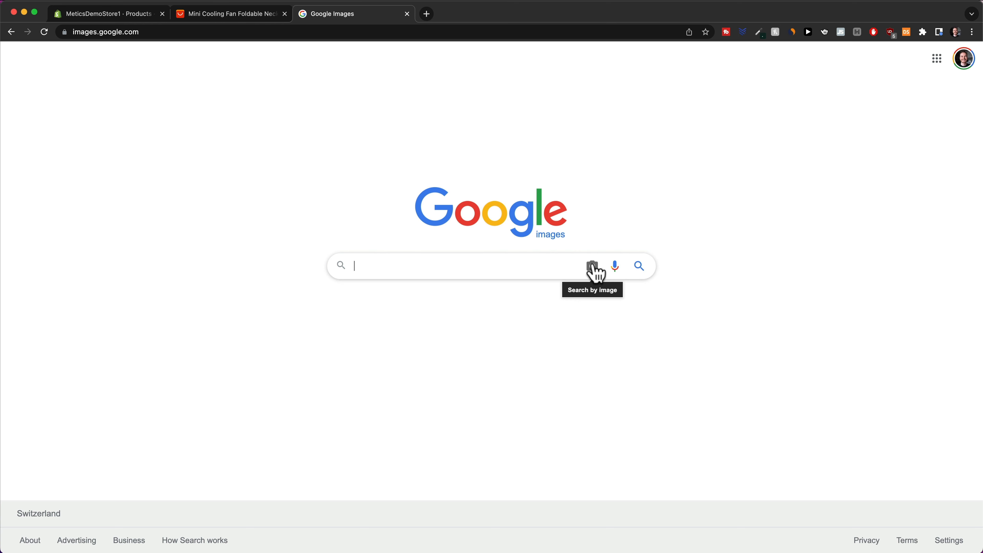
click(592, 266)
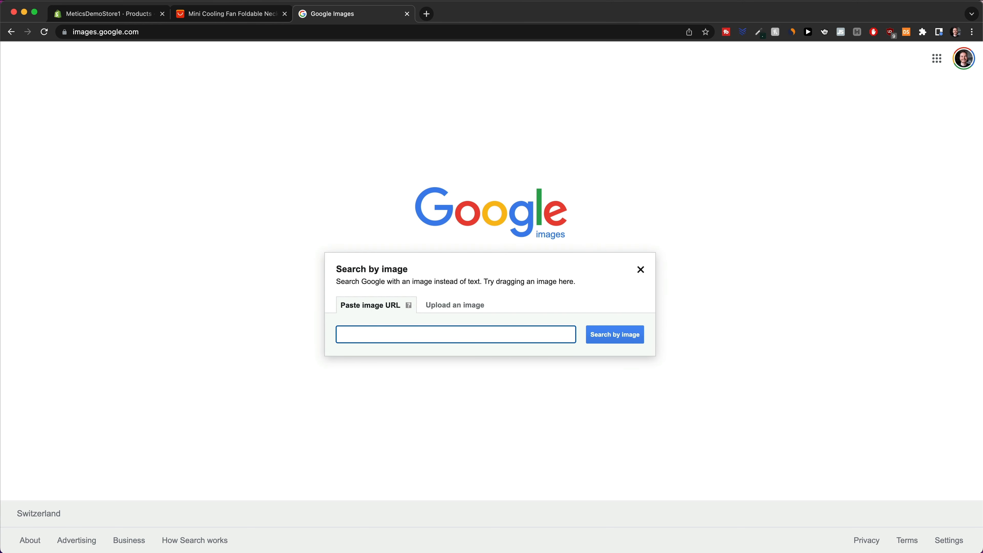
drag(599, 409, 482, 320)
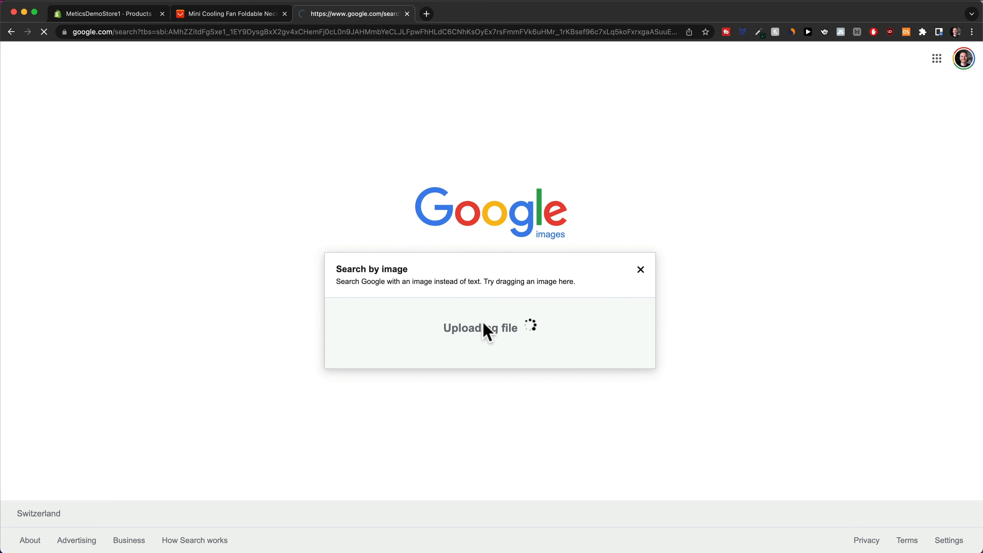
Show visually similar images for 'mini cooling fan foldable' and browse through the results.
scroll(490, 333, down, 5)
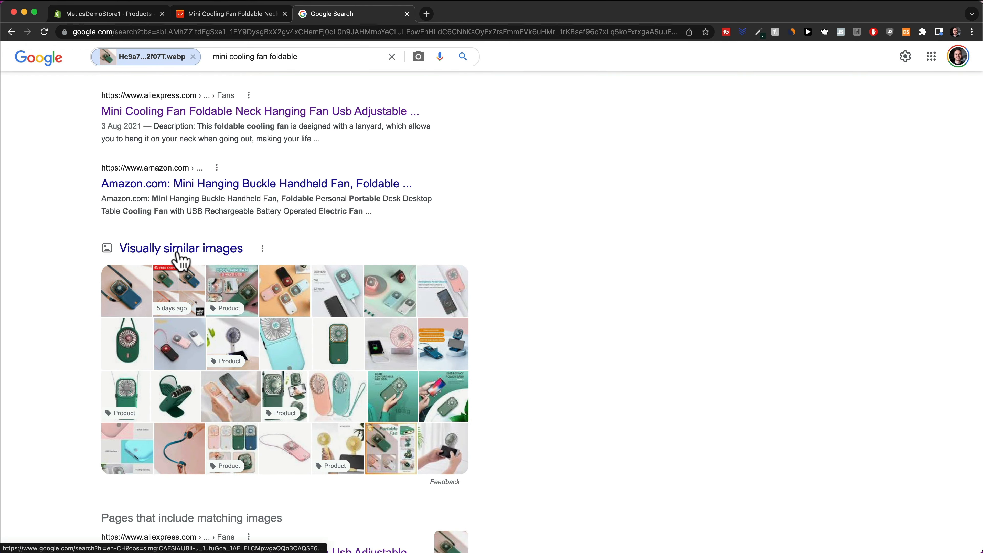
click(179, 253)
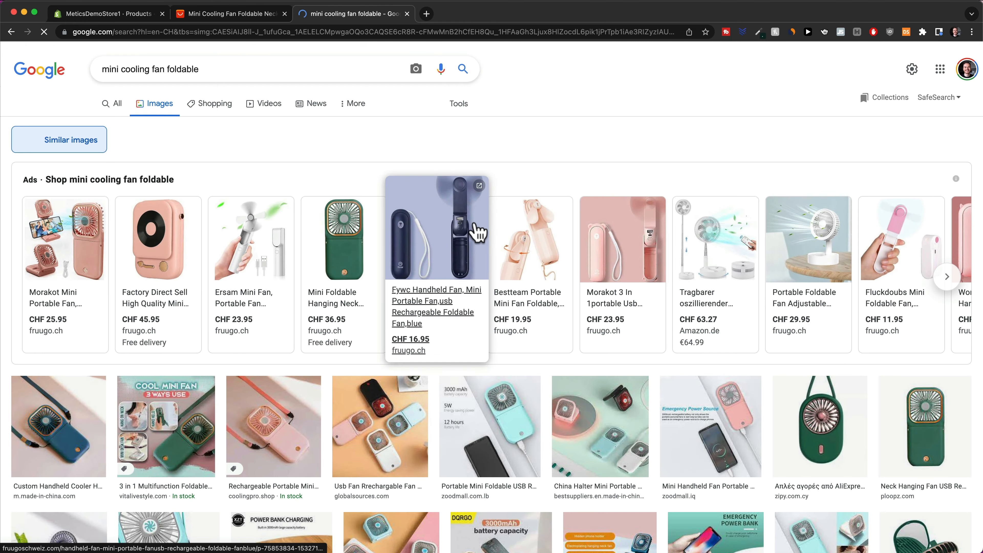
scroll(479, 230, down, 5)
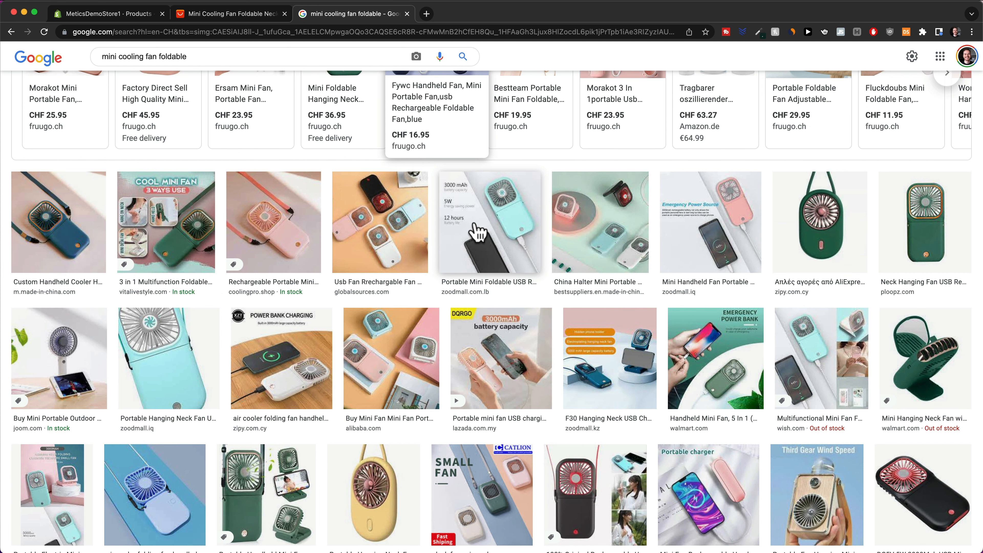
scroll(478, 232, down, 2)
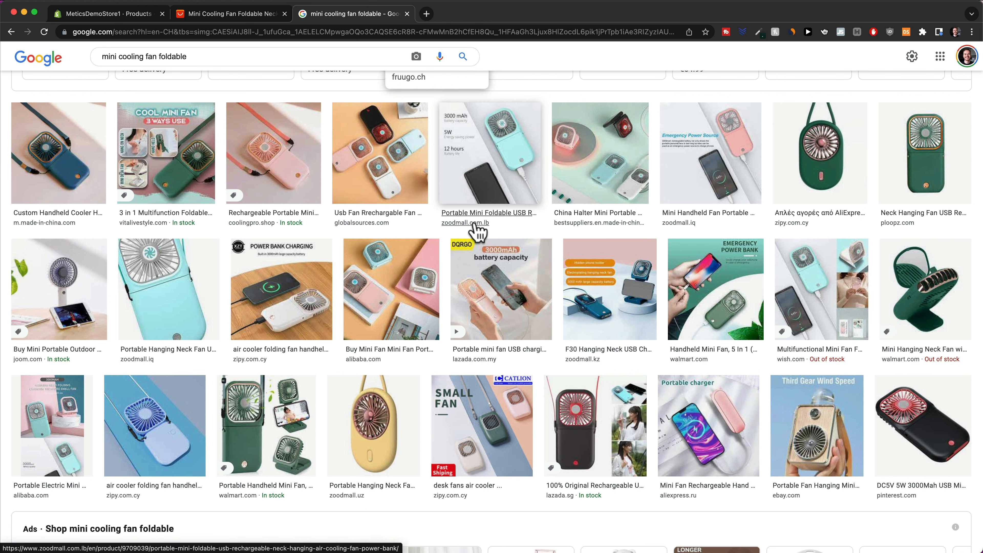
scroll(478, 231, down, 3)
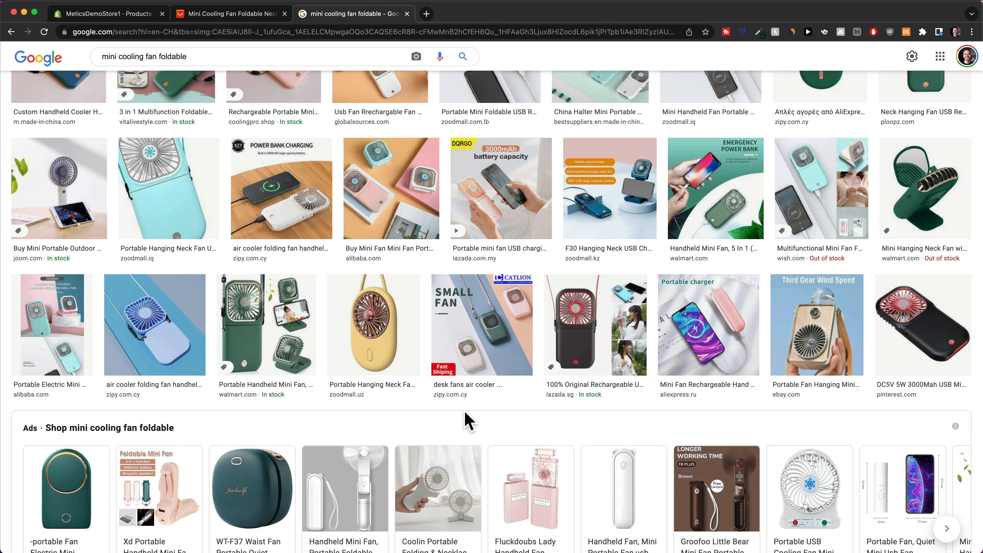
scroll(467, 420, down, 7)
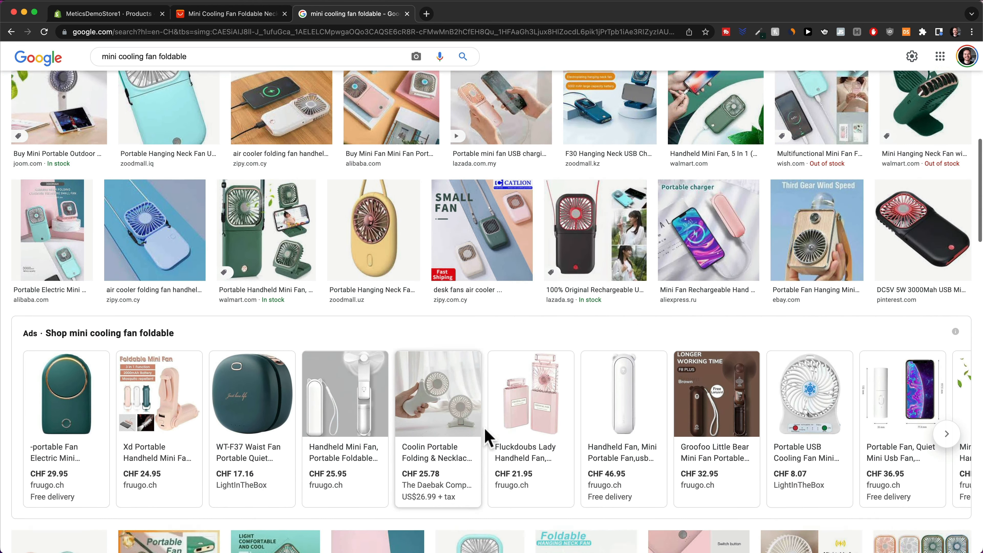
scroll(474, 445, down, 5)
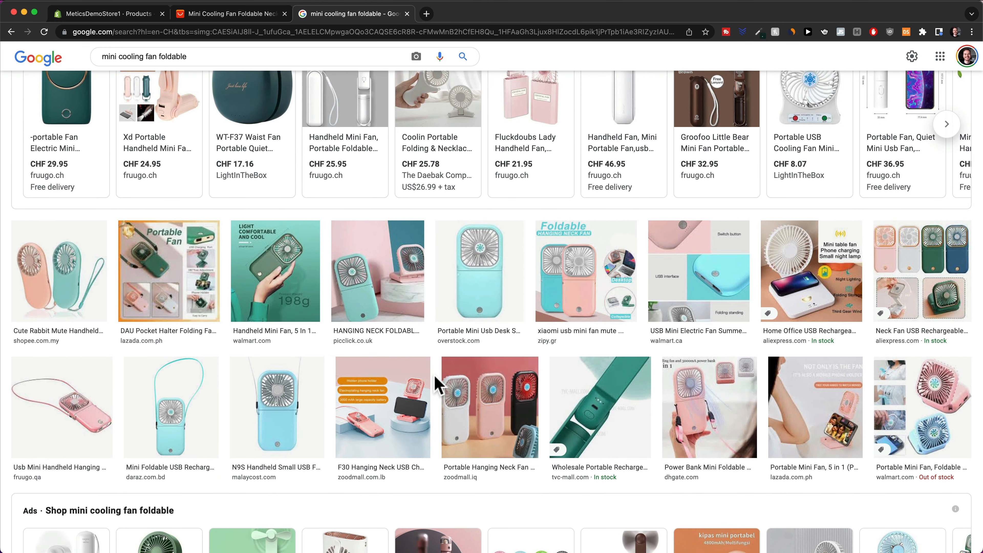
scroll(435, 383, down, 9)
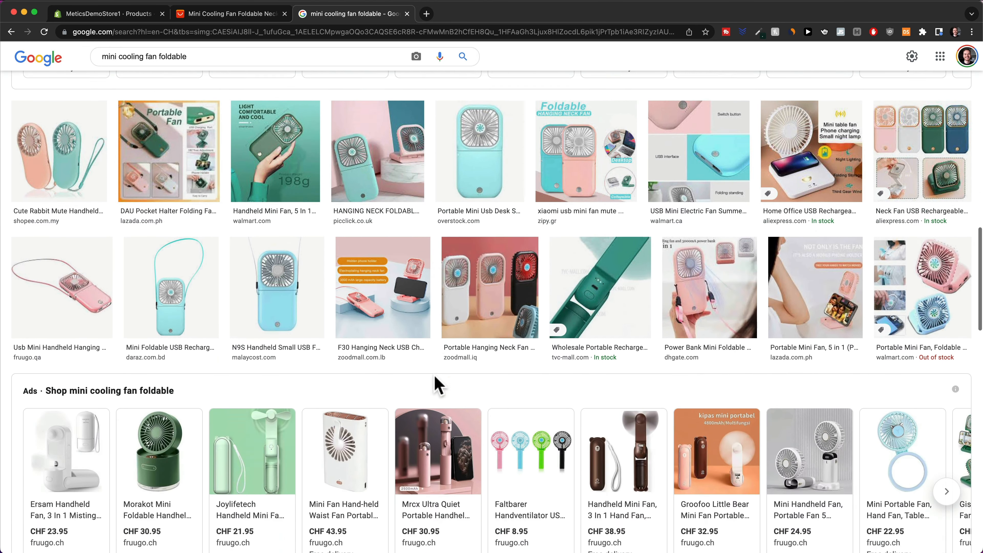
Rearrange the Shopify media thumbnails, moving the Lightly small fan image, using the AliExpress listing as reference.
click(482, 472)
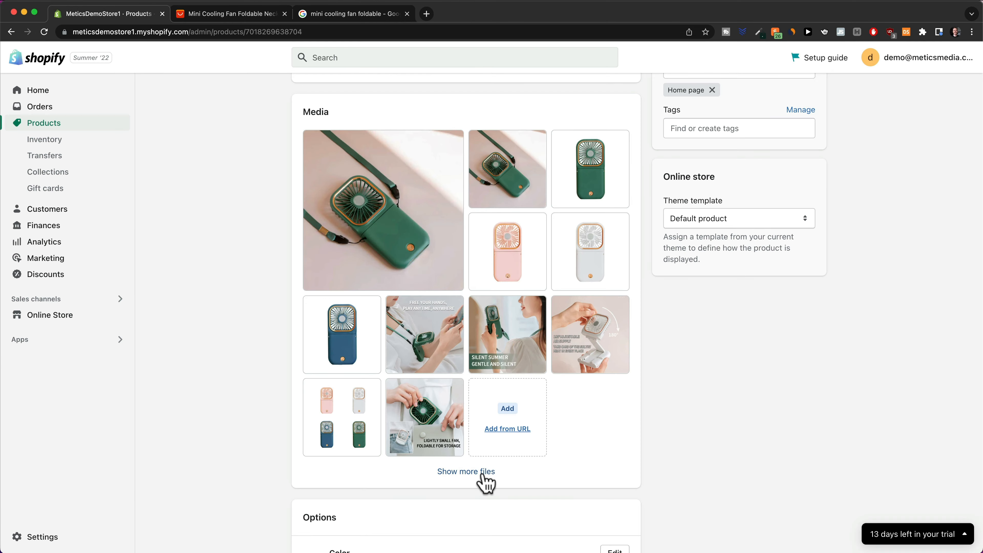
click(252, 16)
scroll(364, 302, up, 15)
scroll(366, 300, up, 10)
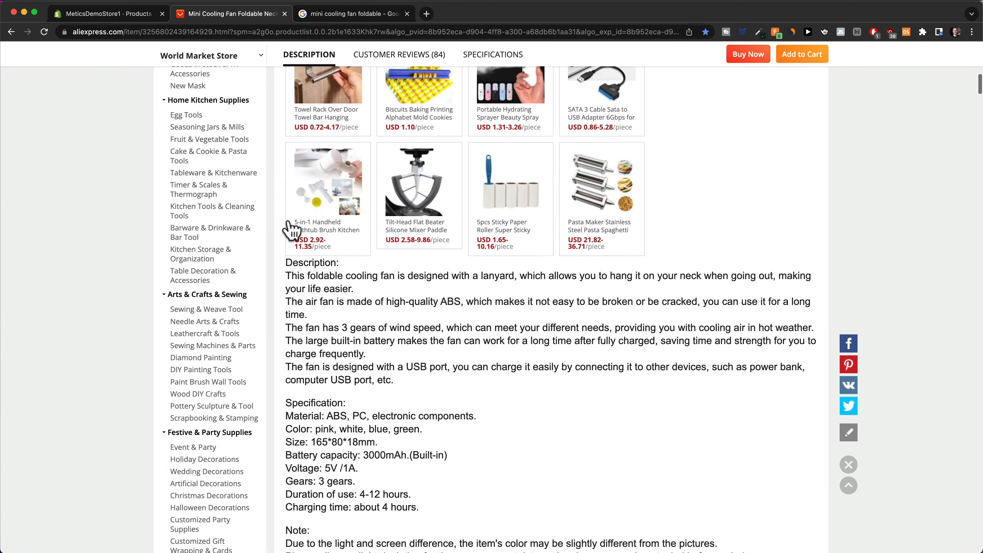
click(108, 13)
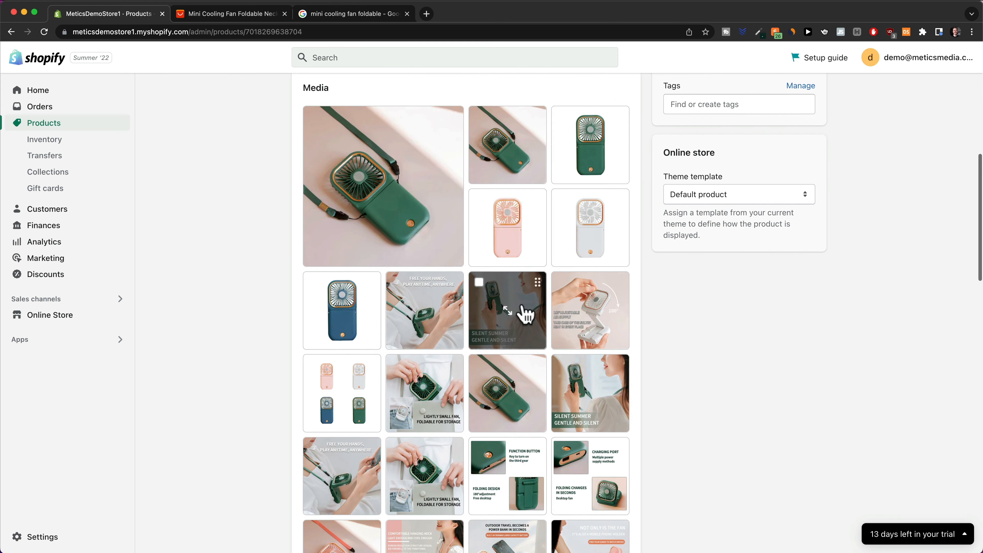
drag(434, 390, 464, 325)
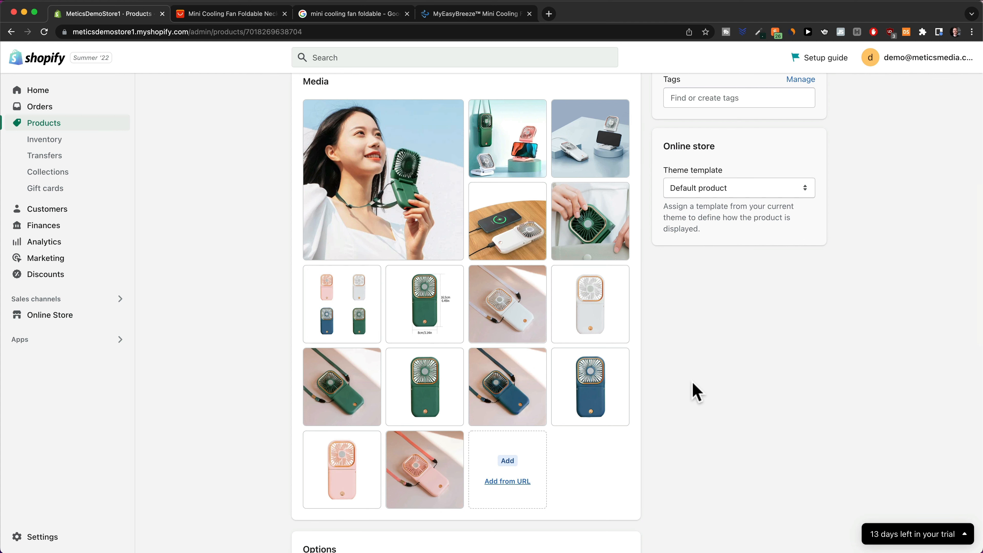
click(255, 17)
scroll(531, 312, down, 10)
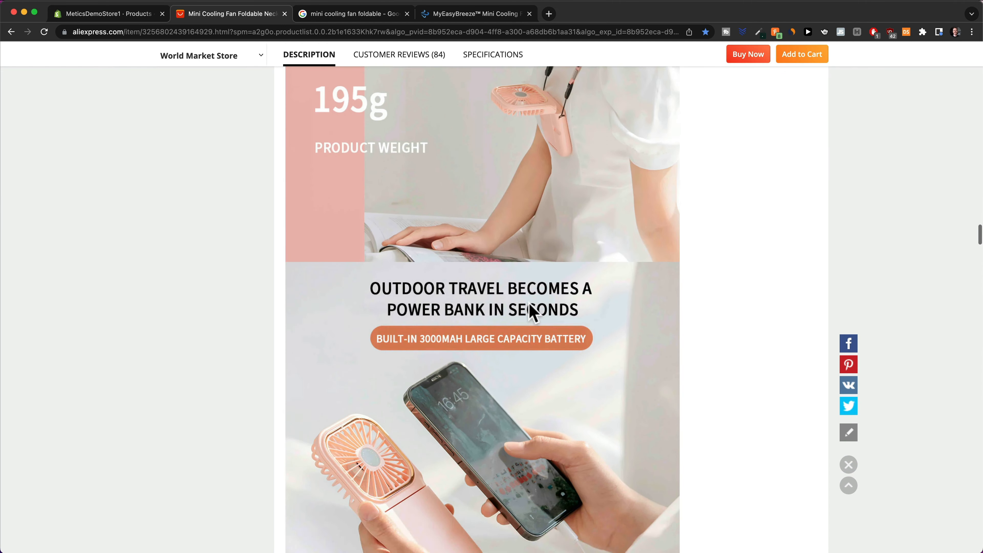
scroll(531, 312, down, 12)
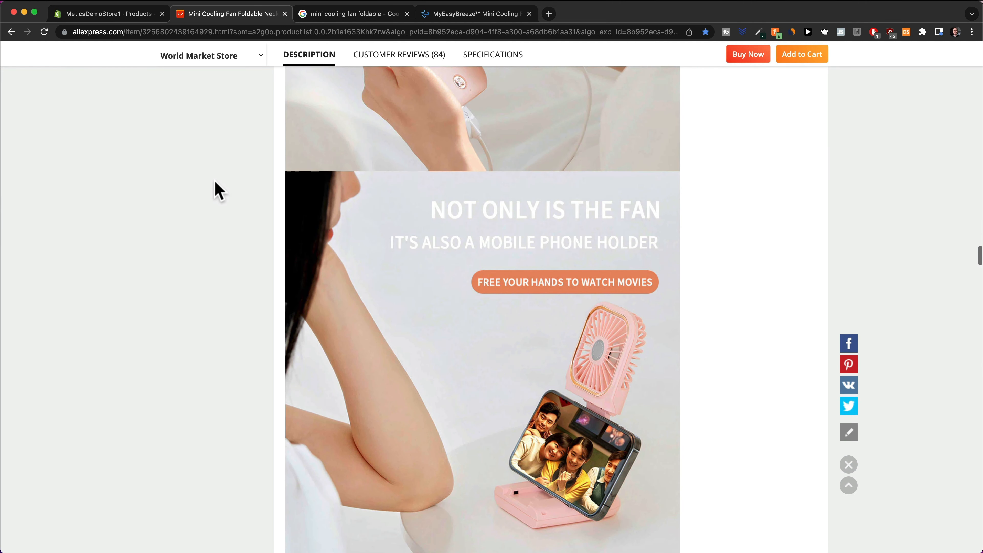
click(101, 16)
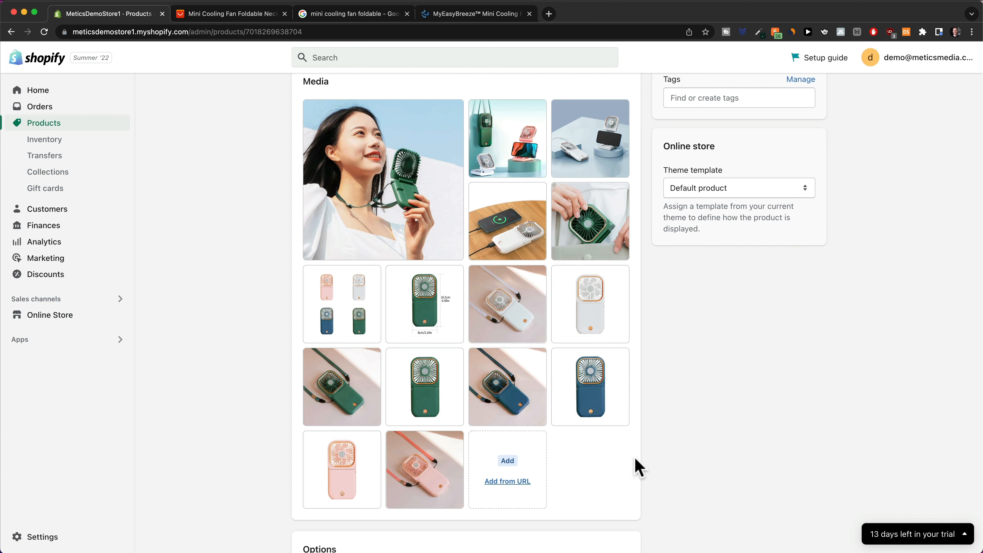
Delete the Ships From option so only Color remains: White, Green, Blue and Pink.
scroll(694, 416, down, 5)
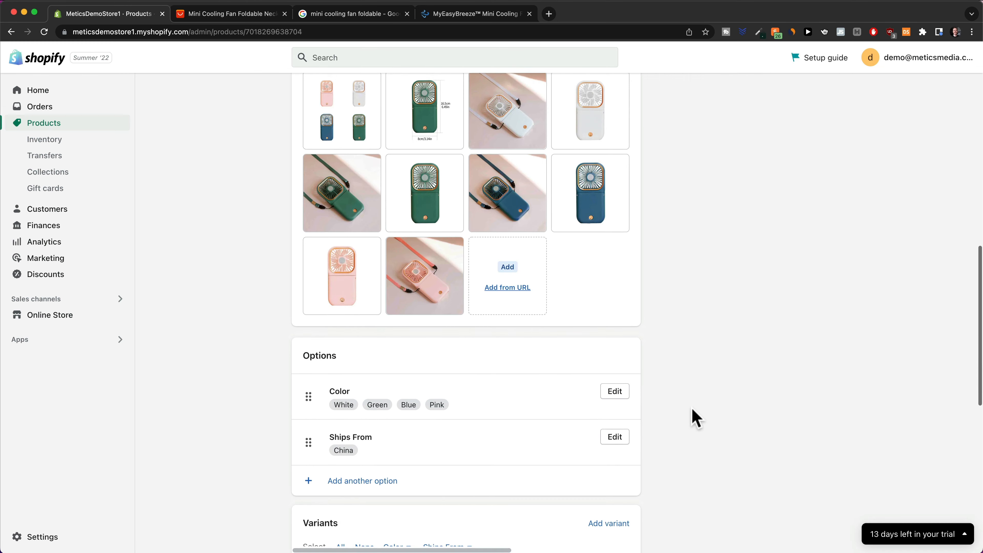
scroll(693, 391, down, 3)
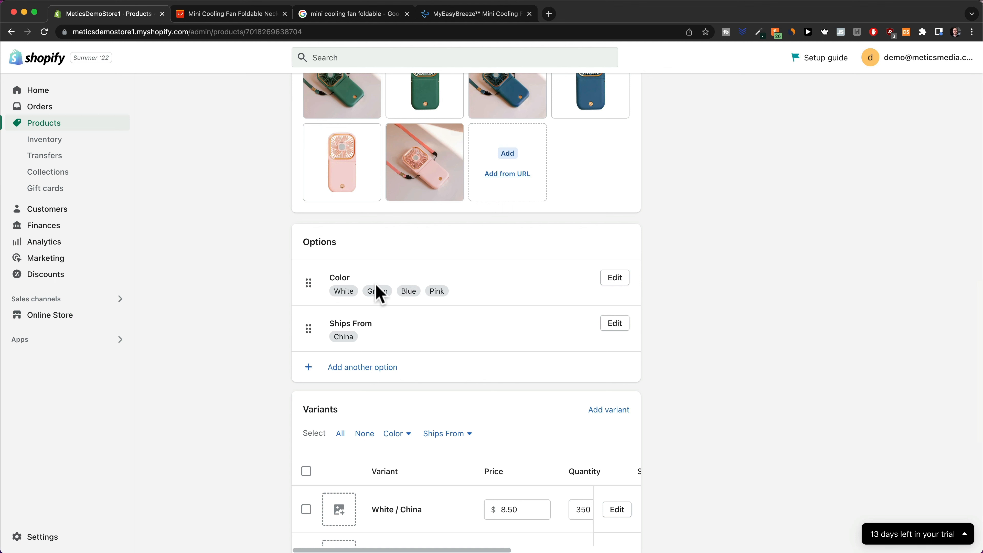
click(607, 325)
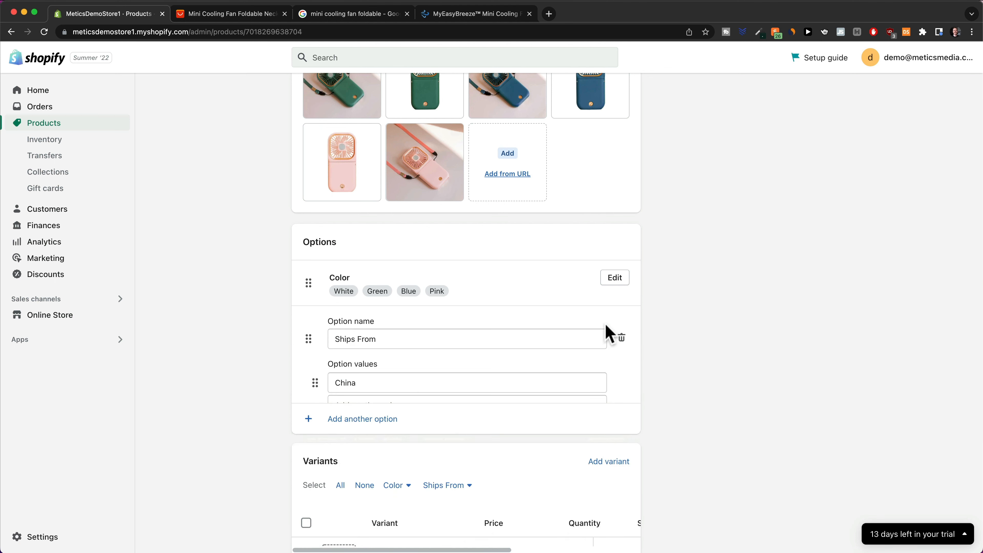
click(621, 339)
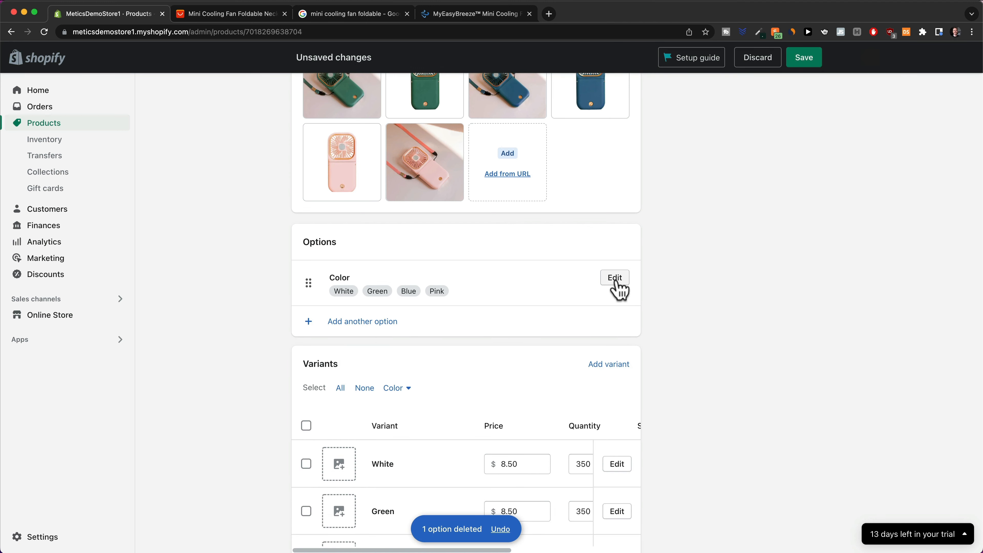
click(618, 280)
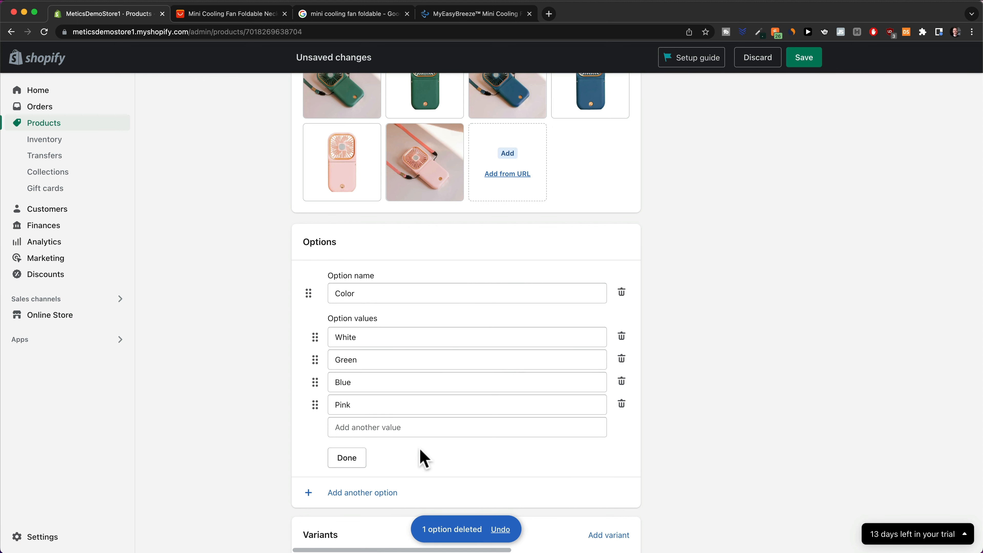
click(360, 464)
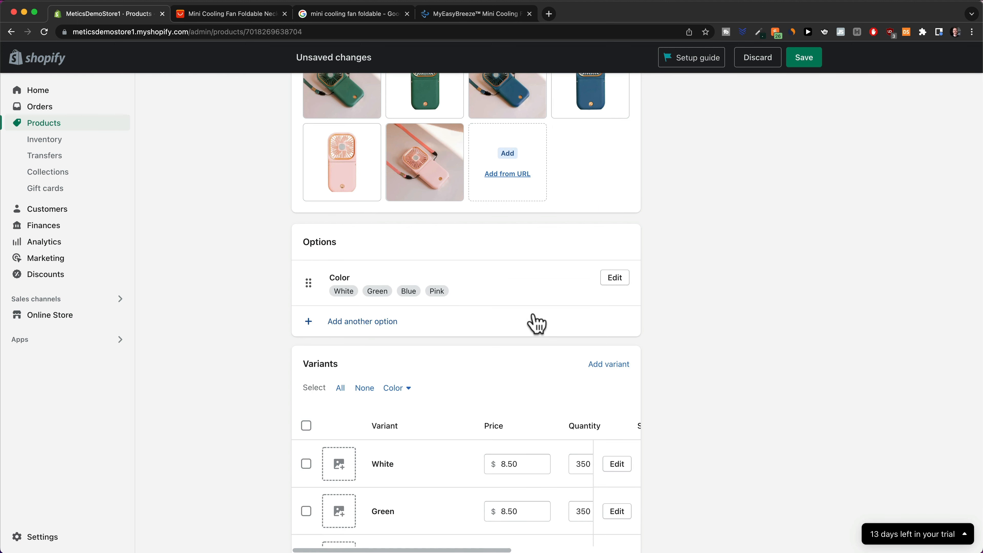
scroll(536, 324, down, 6)
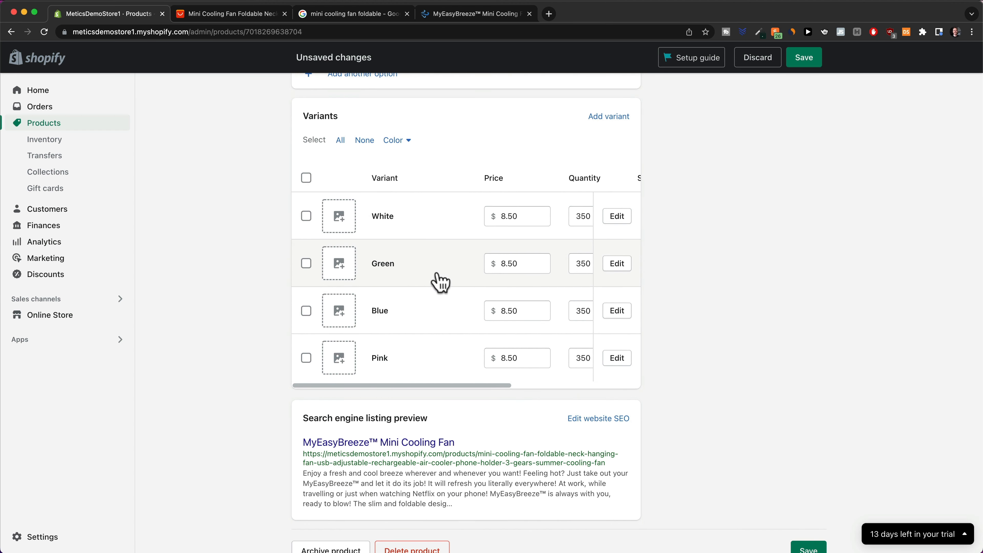
Assign the white and green fan-on-pink-background photos to the White and Green variants.
click(340, 219)
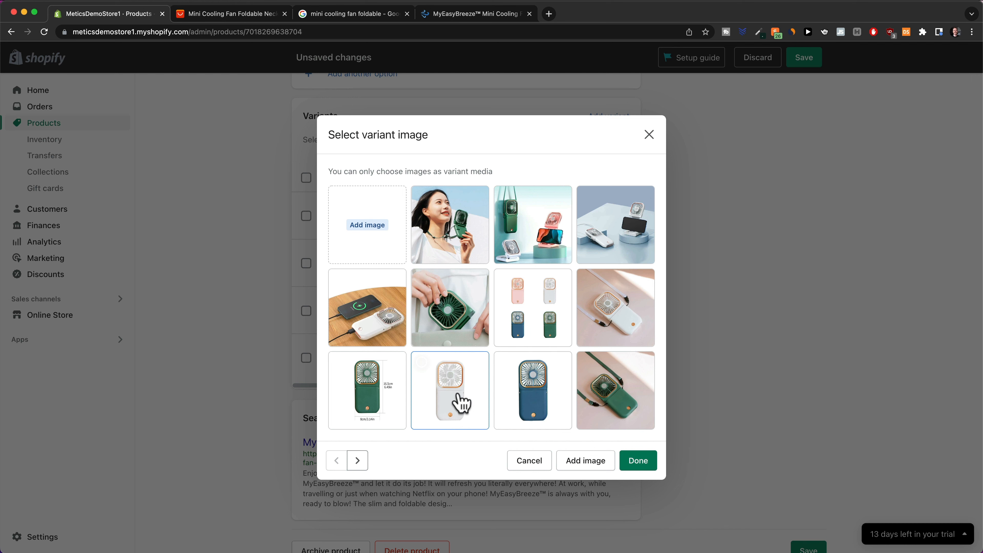
click(604, 327)
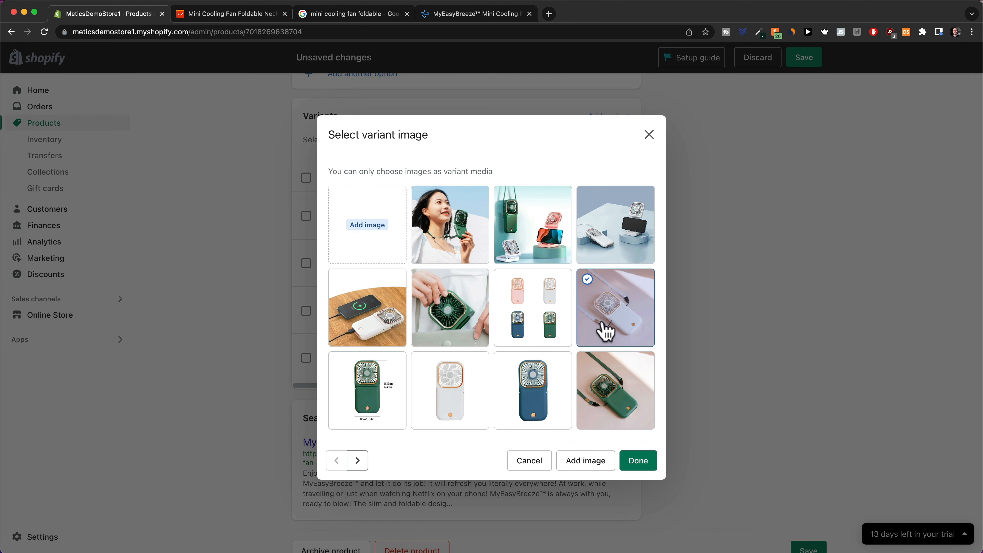
click(637, 461)
click(344, 269)
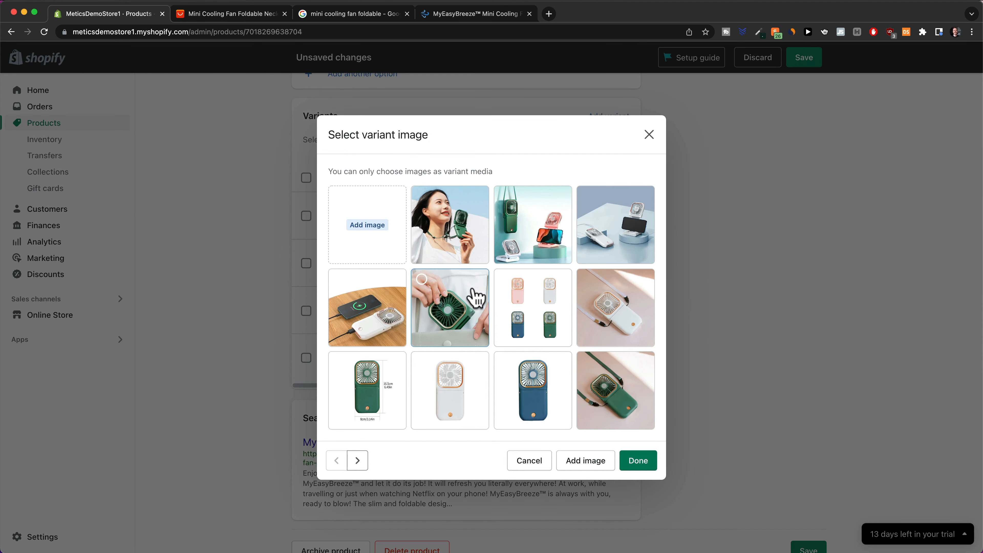
click(612, 402)
click(638, 460)
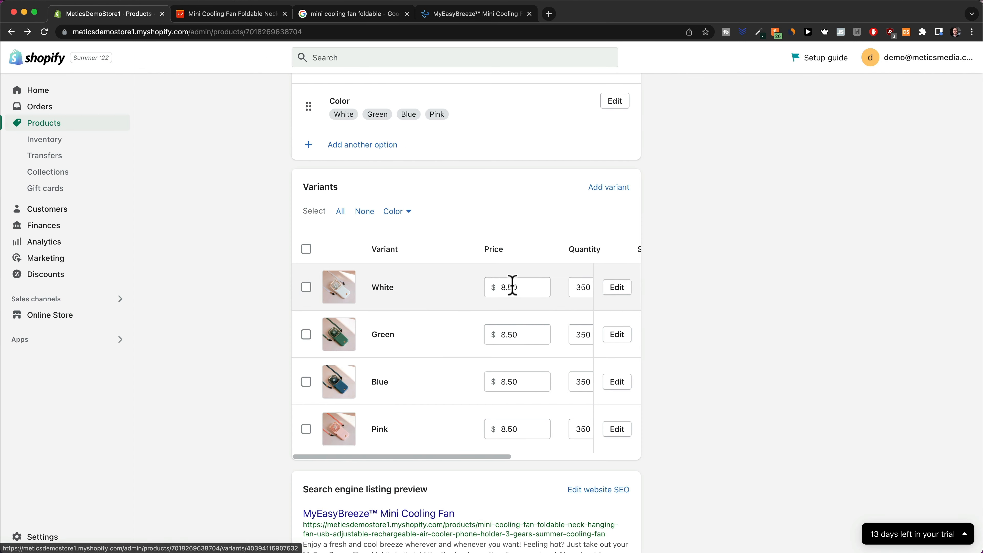
Price the White variant at 29.99 with a 59.99 compare-at price and save it.
click(614, 289)
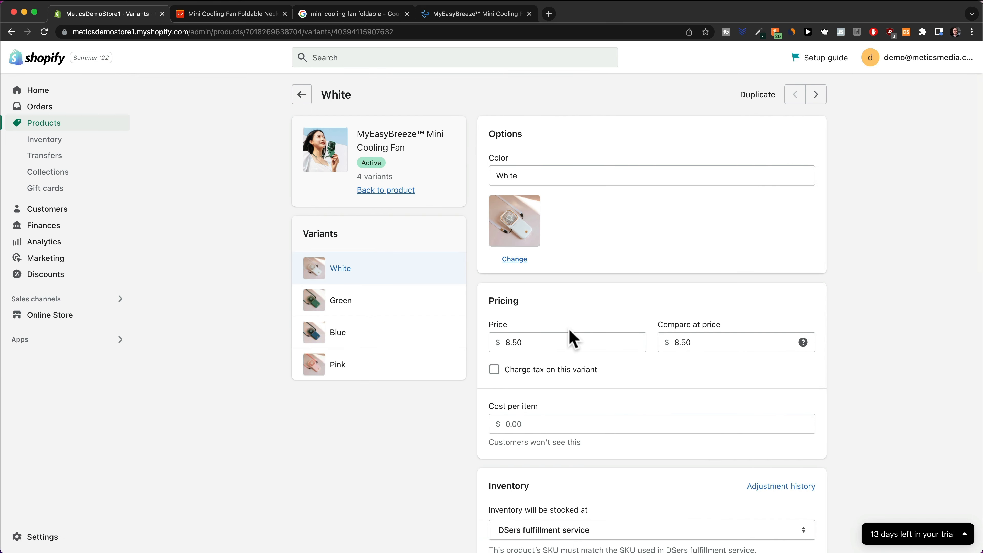
scroll(568, 335, down, 2)
double_click(550, 293)
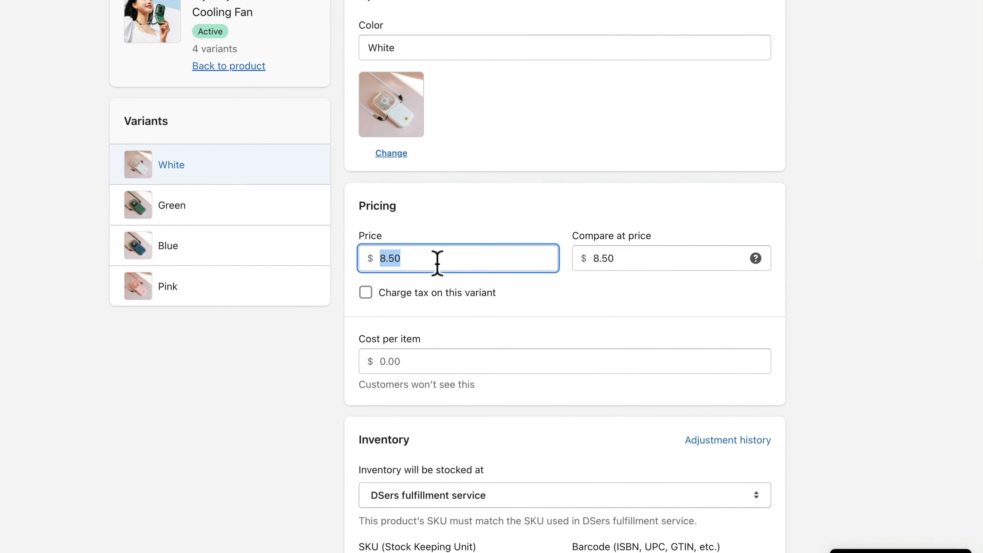
text(29.99)
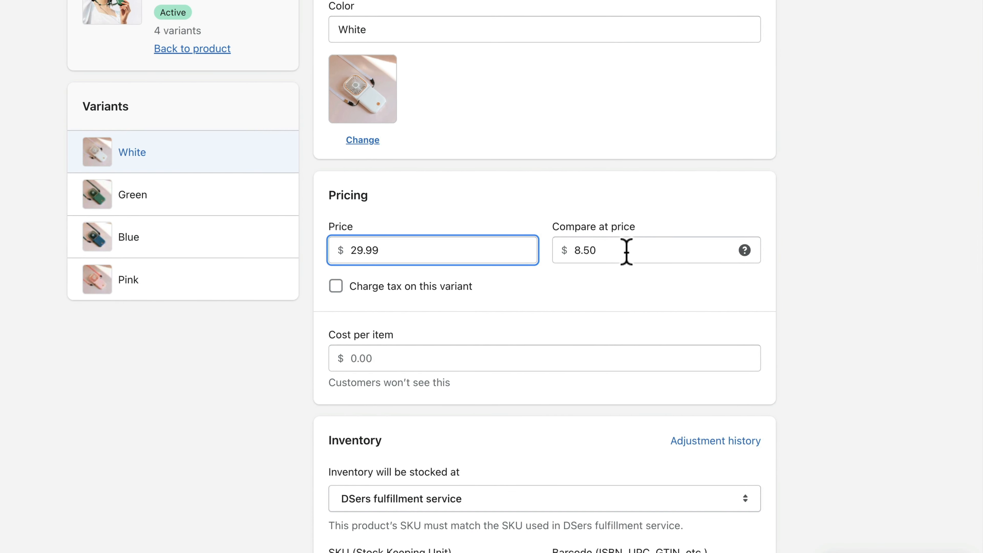
drag(626, 251, 578, 251)
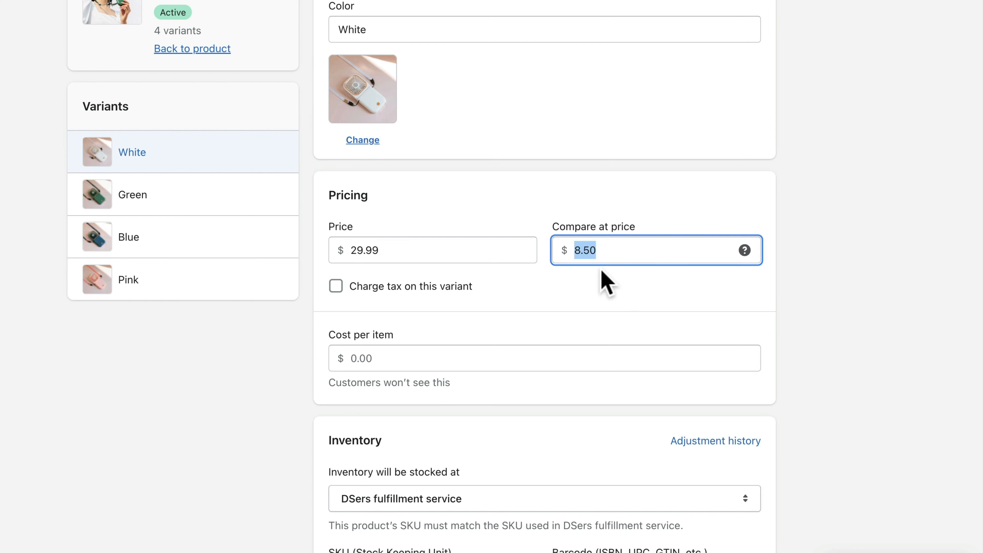
text(59.99)
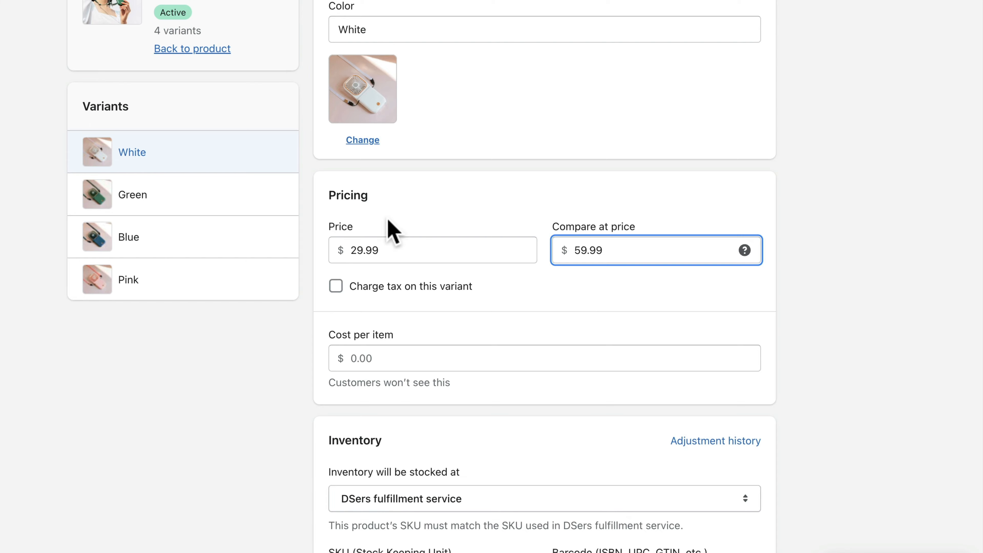
click(226, 203)
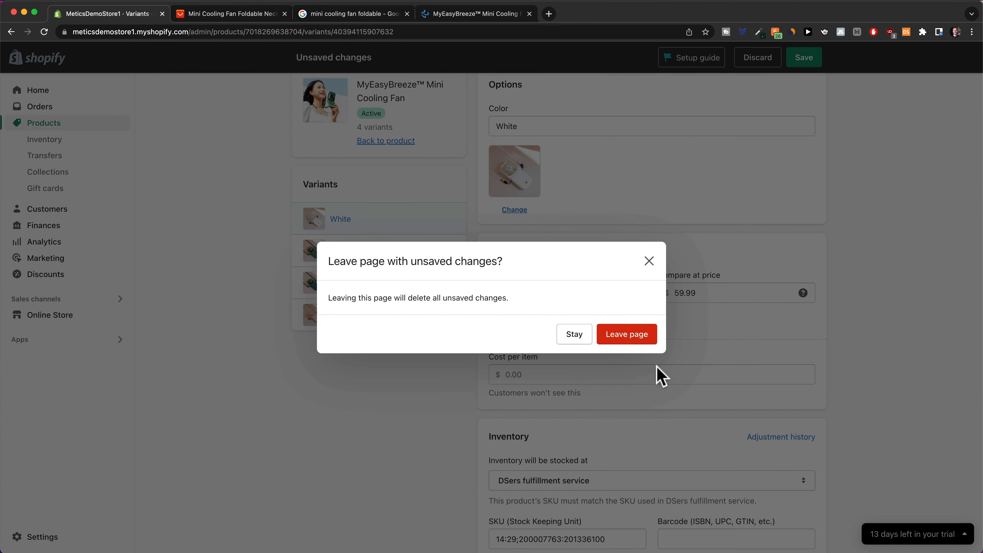
click(587, 342)
click(793, 62)
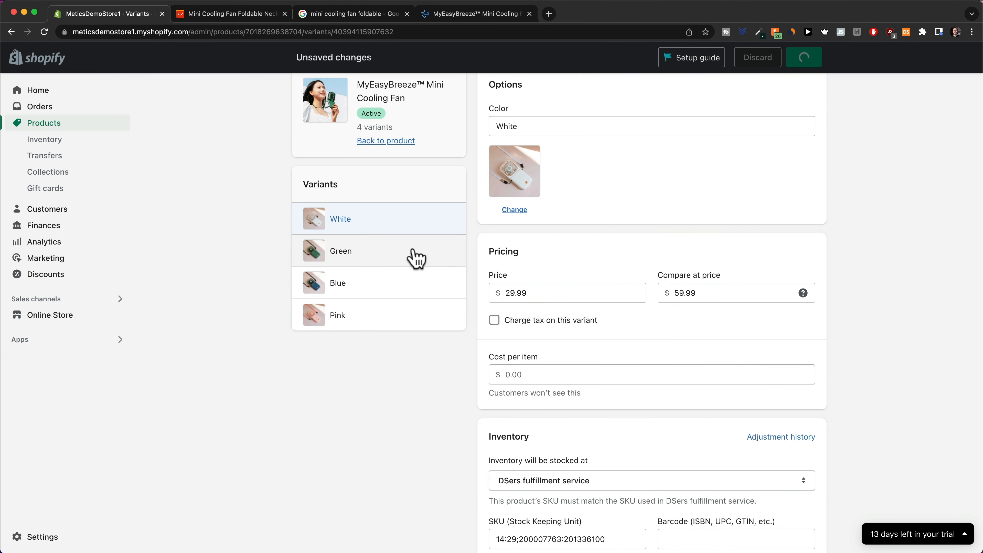
Change the Green variant's price from 8.50 to 29.99 and return to the product page.
click(395, 263)
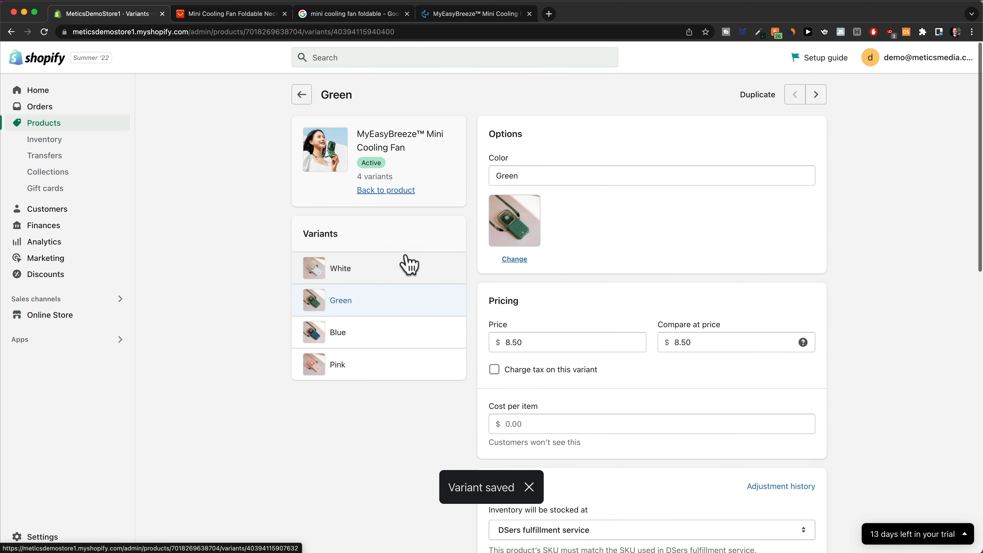
drag(571, 341, 496, 341)
text(29.99)
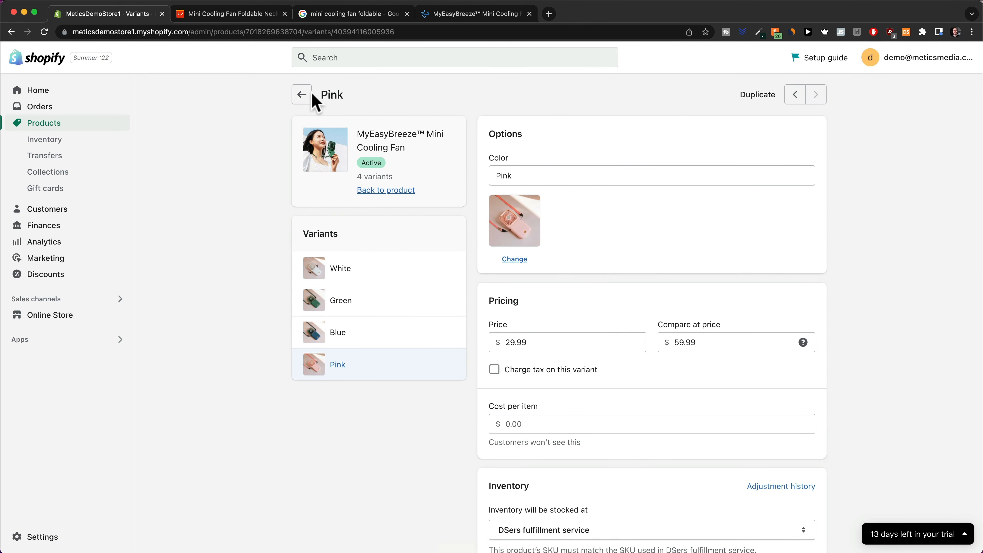
click(304, 97)
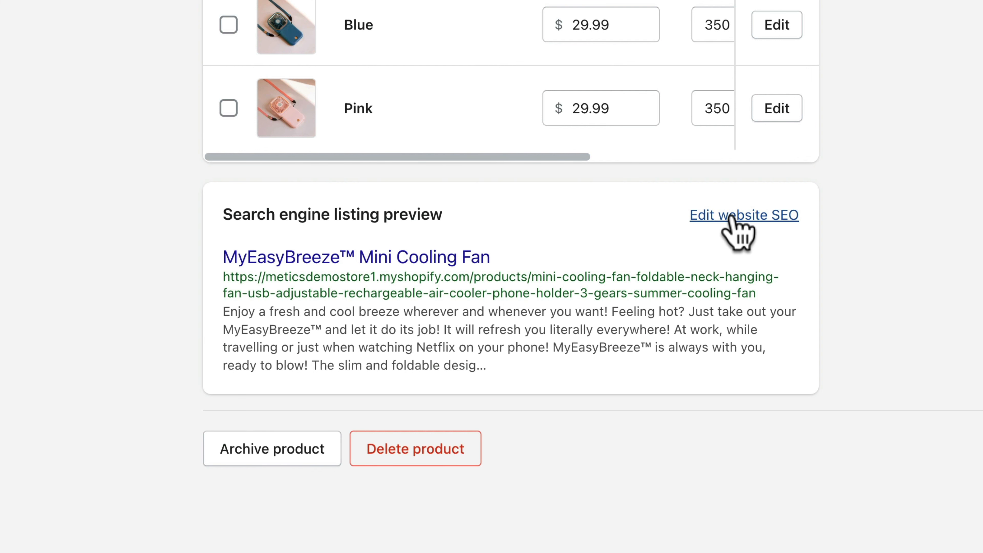
Review the search engine listing's page title and full meta description.
click(741, 214)
scroll(592, 306, down, 8)
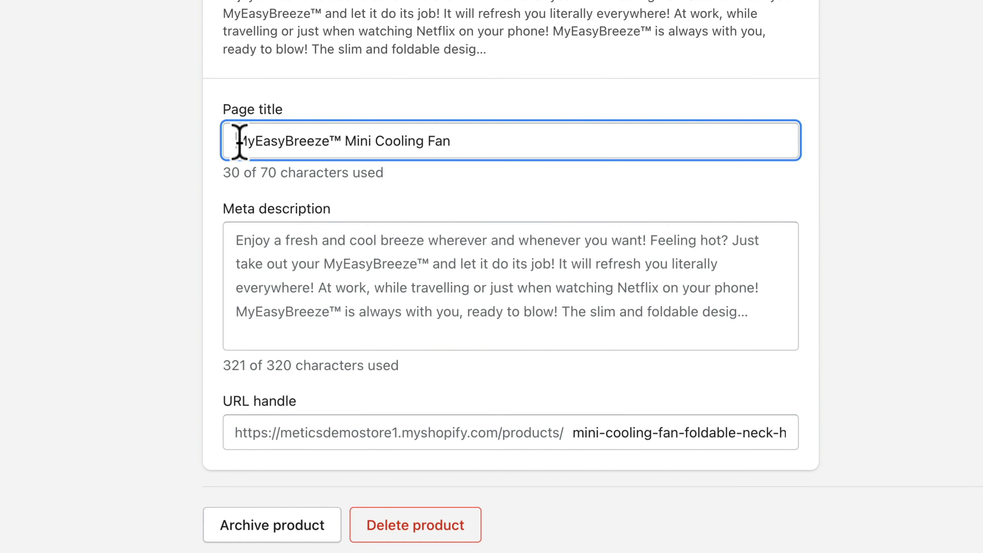
drag(238, 141, 492, 153)
scroll(492, 152, down, 2)
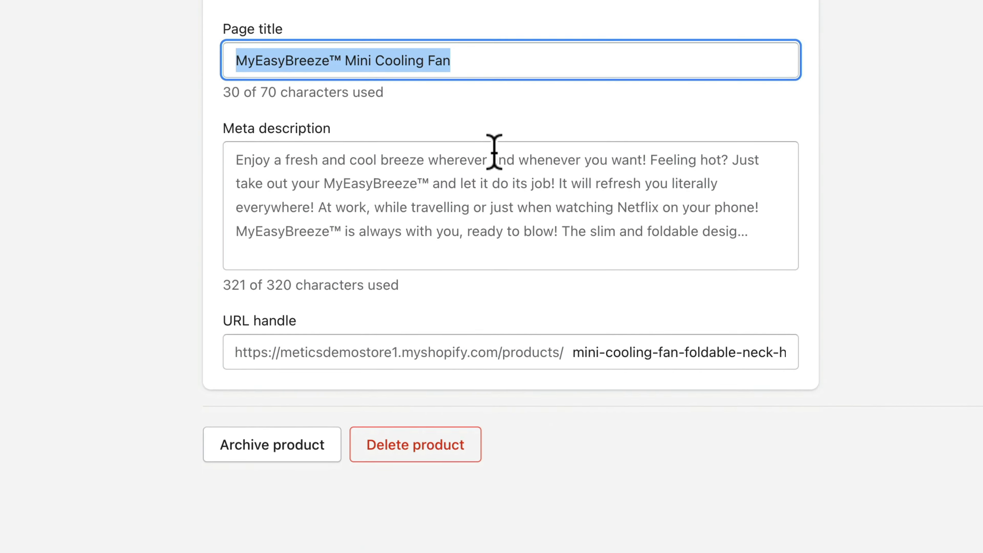
click(410, 193)
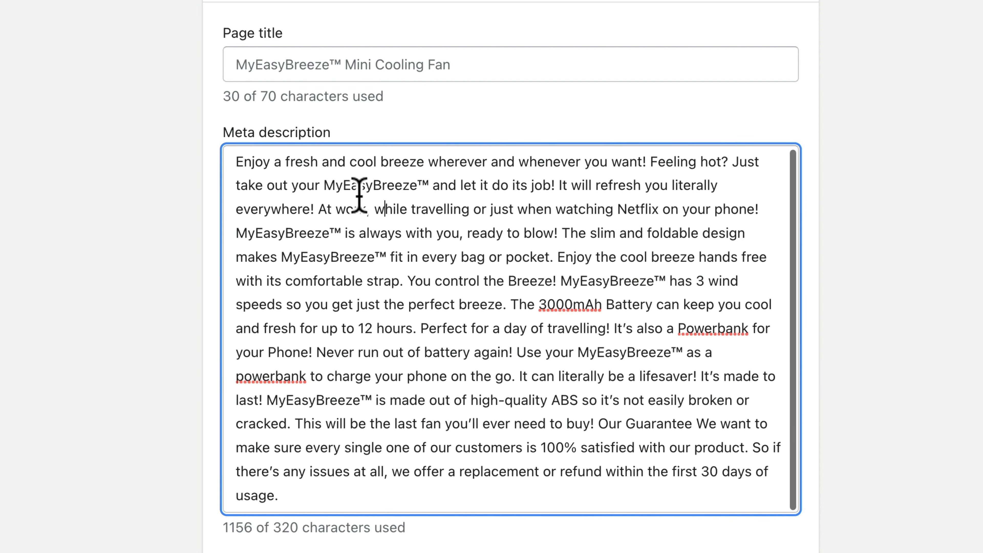
scroll(932, 310, down, 3)
click(914, 288)
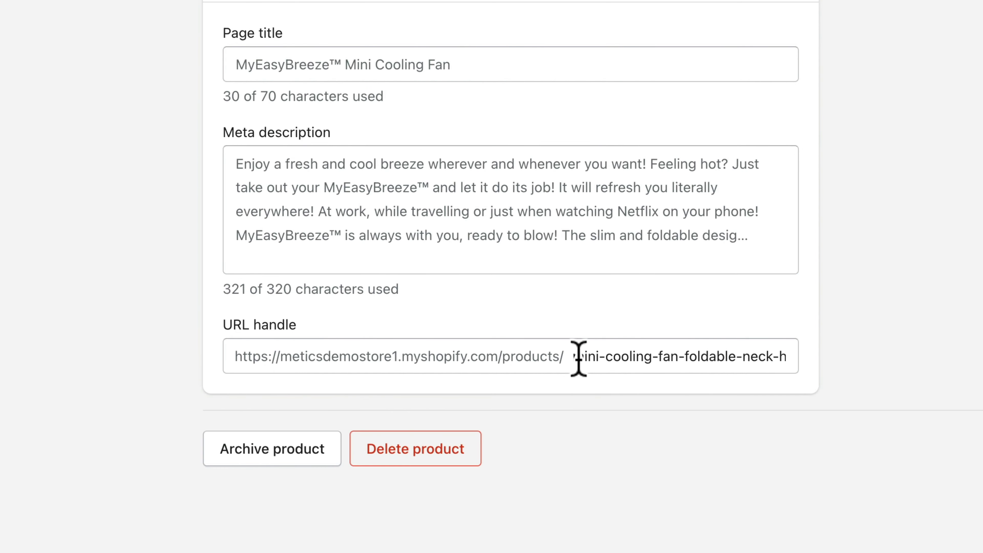
Replace the old URL handle with myeasybreeze, keeping the redirect, and save.
drag(577, 358, 921, 372)
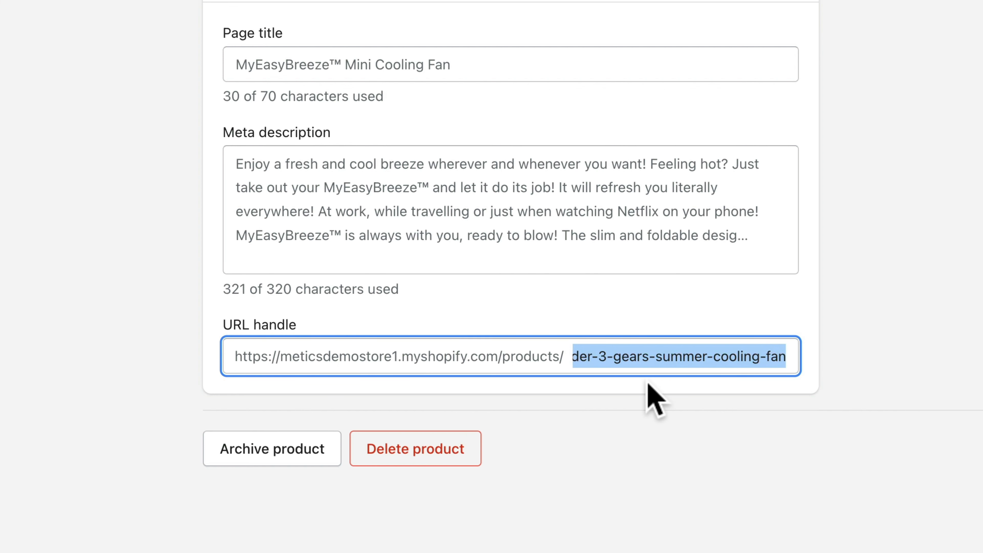
text(myeasybreeze)
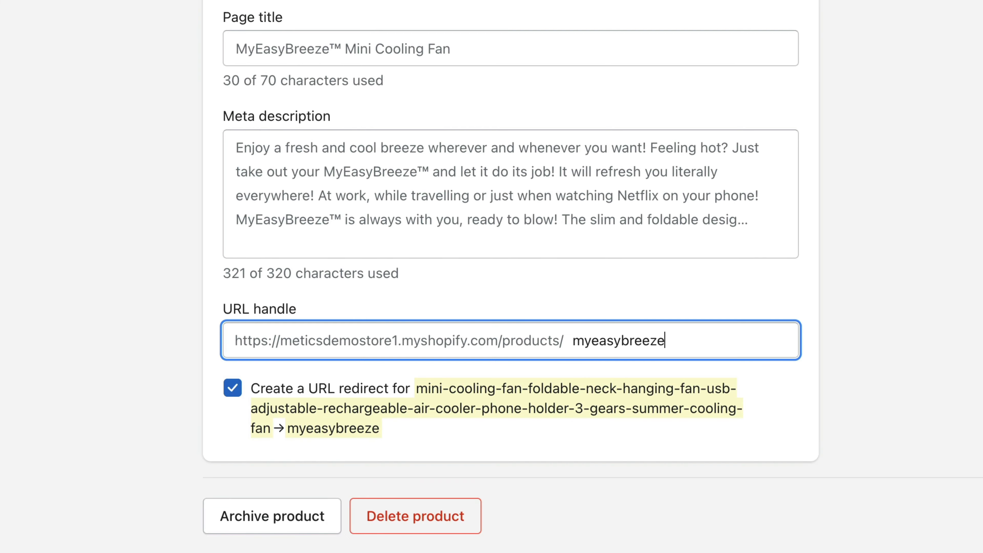
click(971, 425)
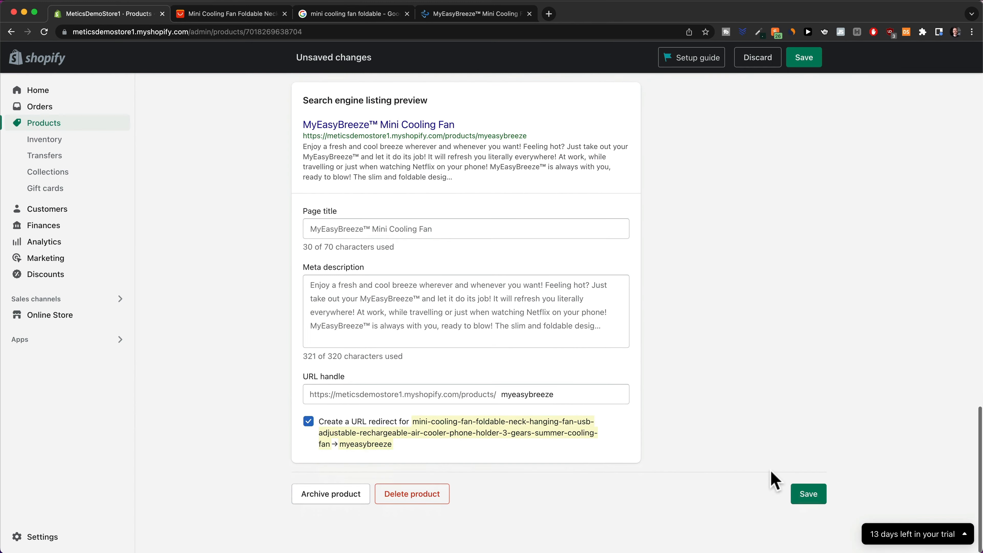
click(807, 497)
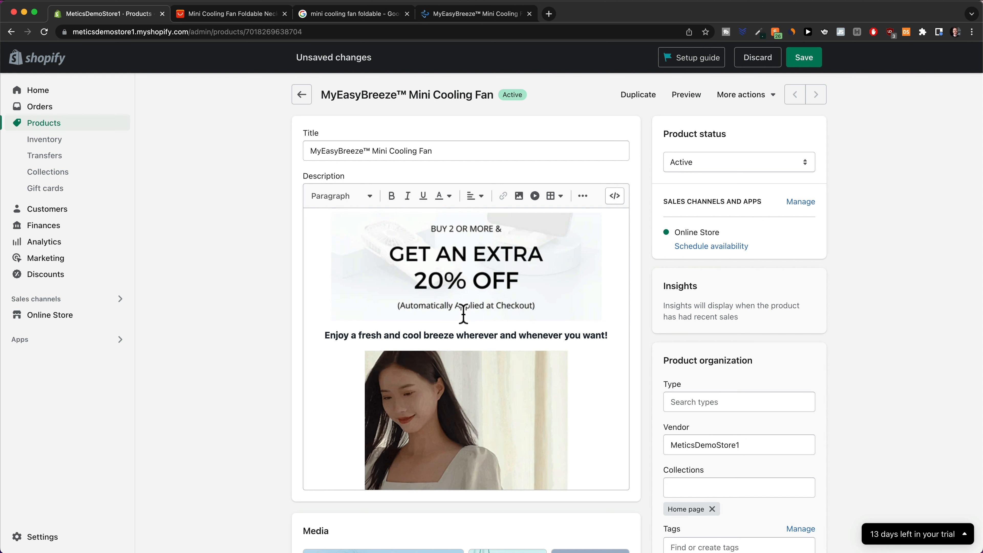
Save the product with its banner description, then go to the Discounts page.
click(808, 57)
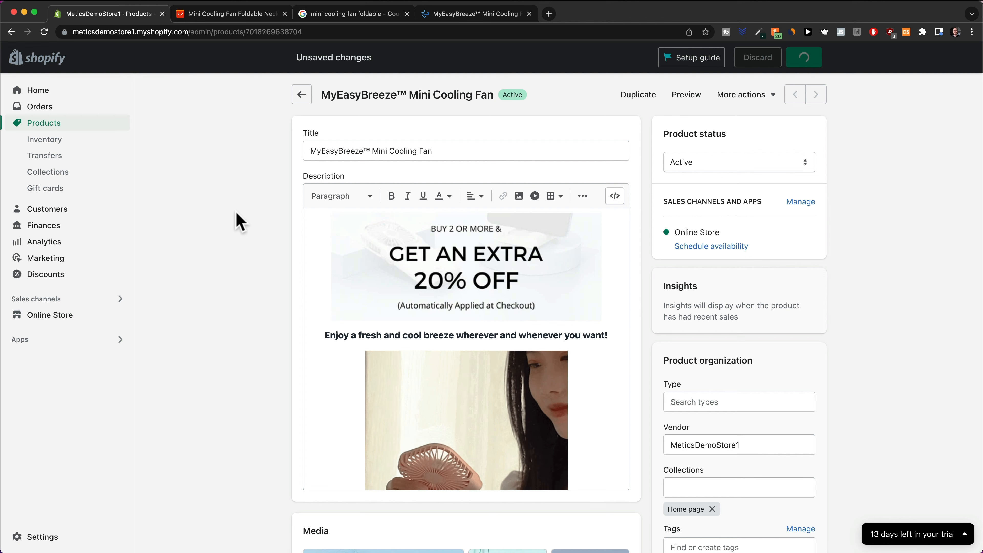
click(55, 276)
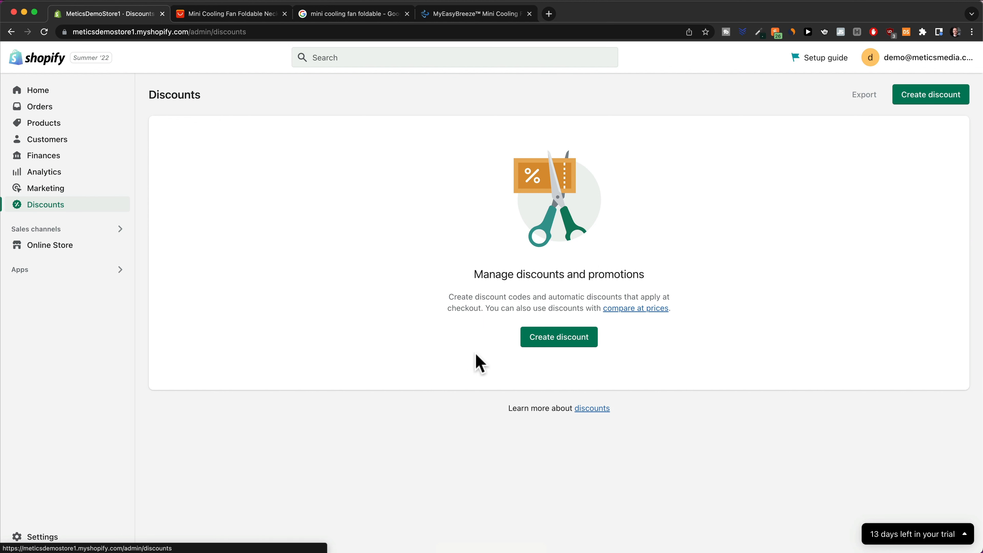
Create an automatic Amount off order discount titled 'Bundle Discount' taking 20% off.
click(553, 341)
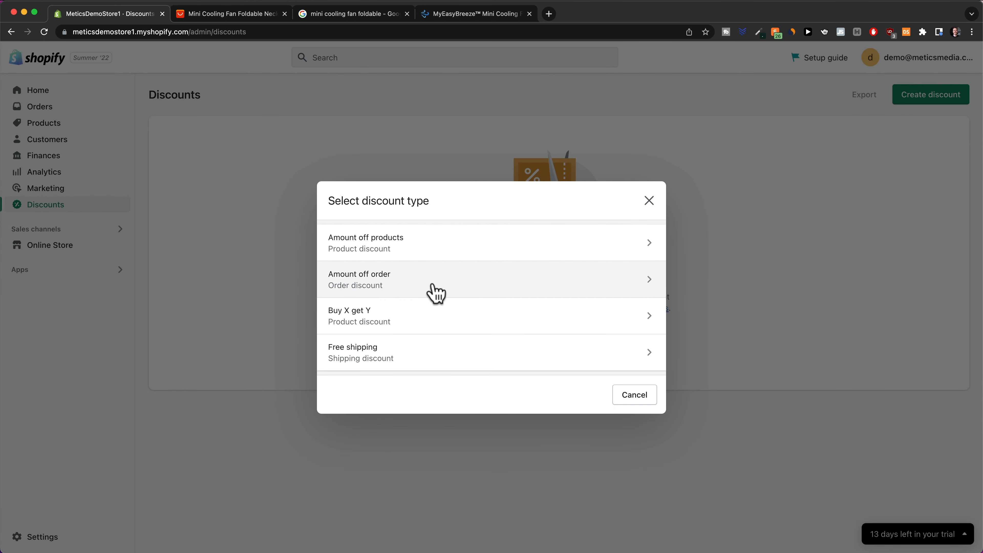
click(454, 291)
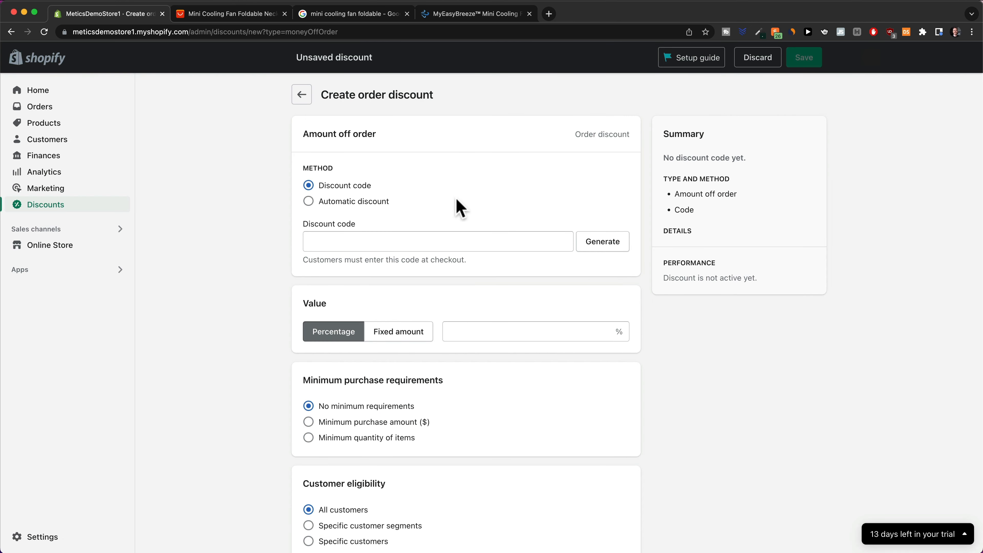
click(308, 202)
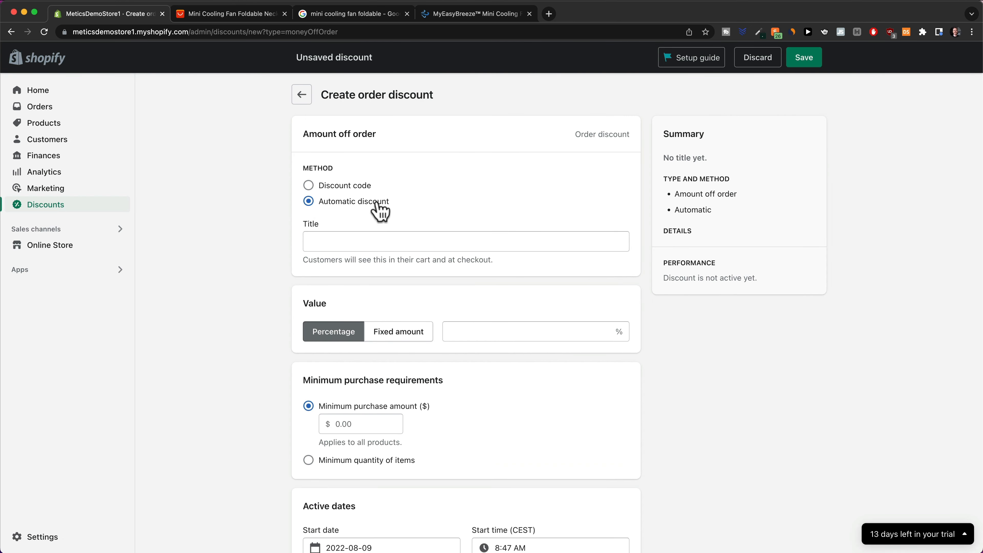
click(359, 242)
text(Bundle Dis)
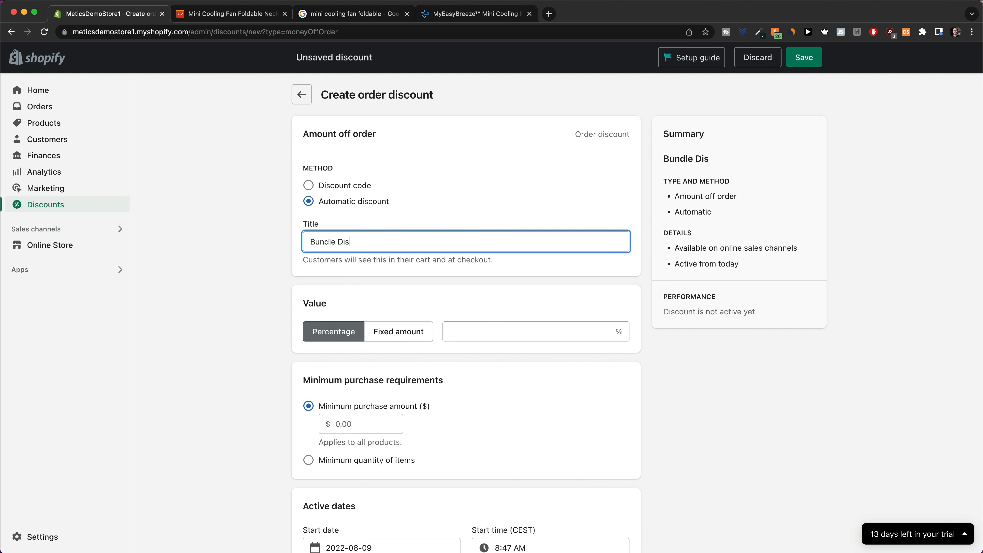
text(count)
click(476, 328)
text(20)
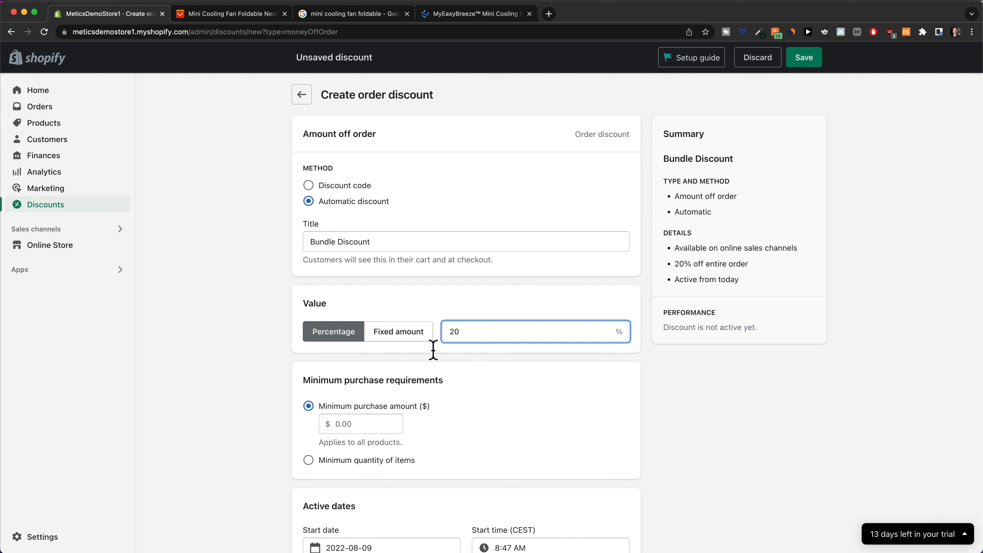
click(276, 387)
scroll(276, 364, down, 5)
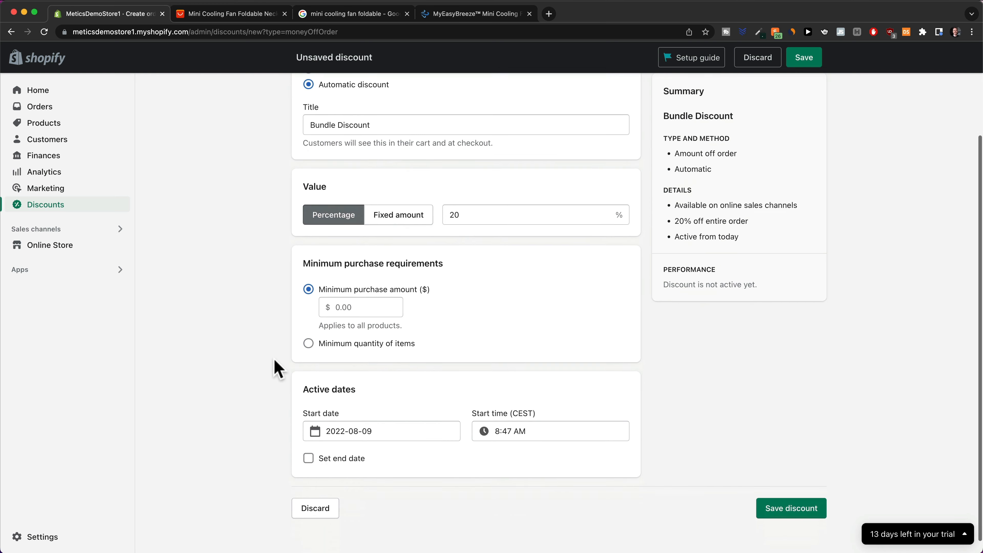
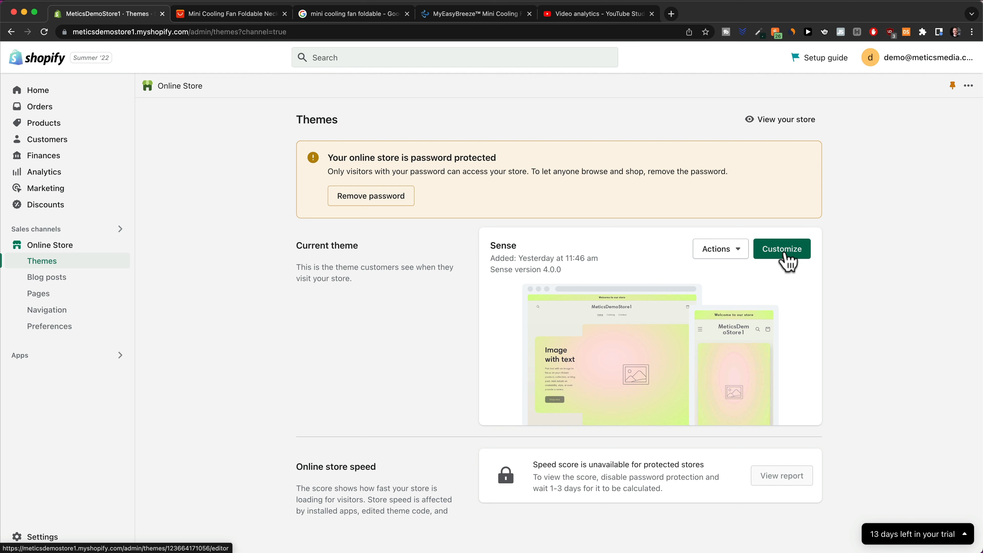
Open the Sense theme in the theme editor and scroll through its Home page preview.
click(796, 261)
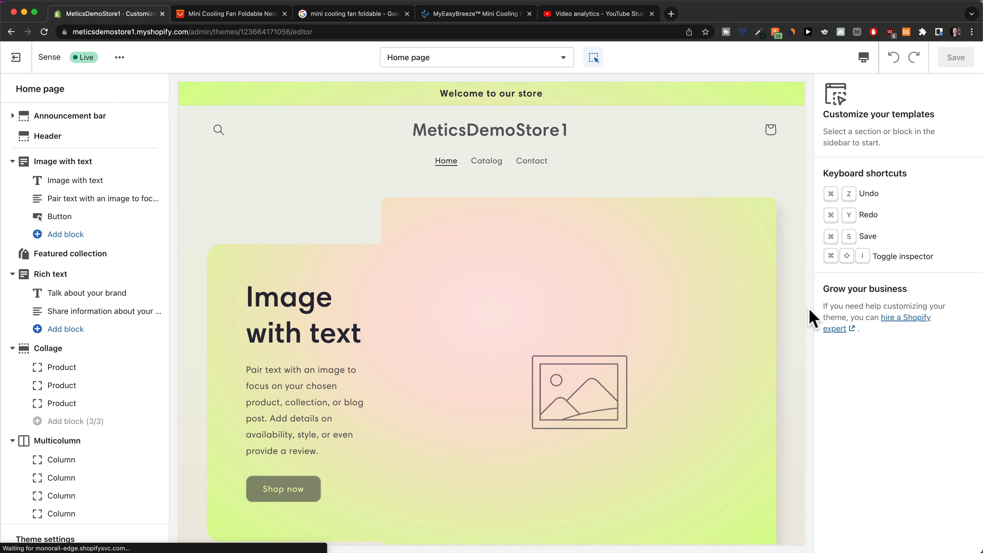
scroll(630, 234, down, 10)
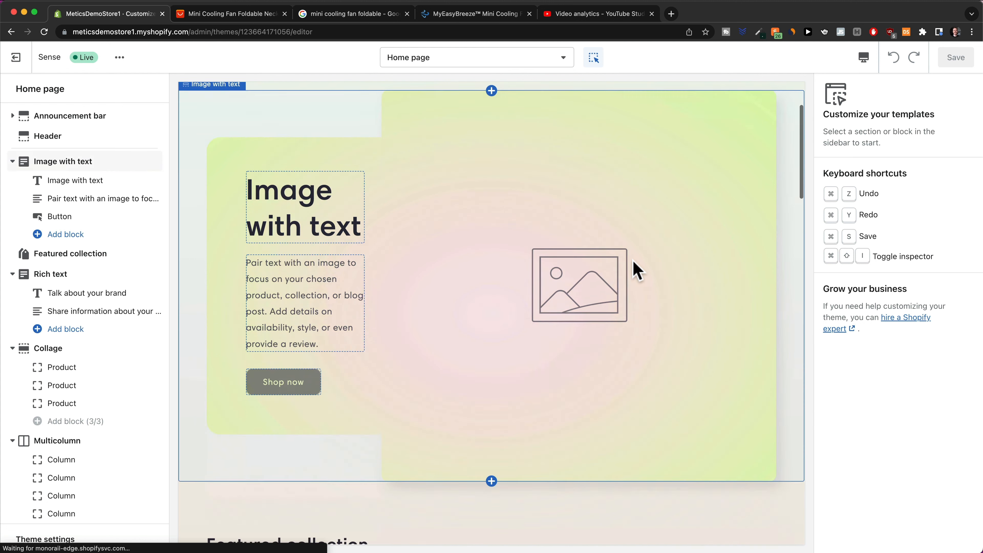
scroll(636, 272, down, 5)
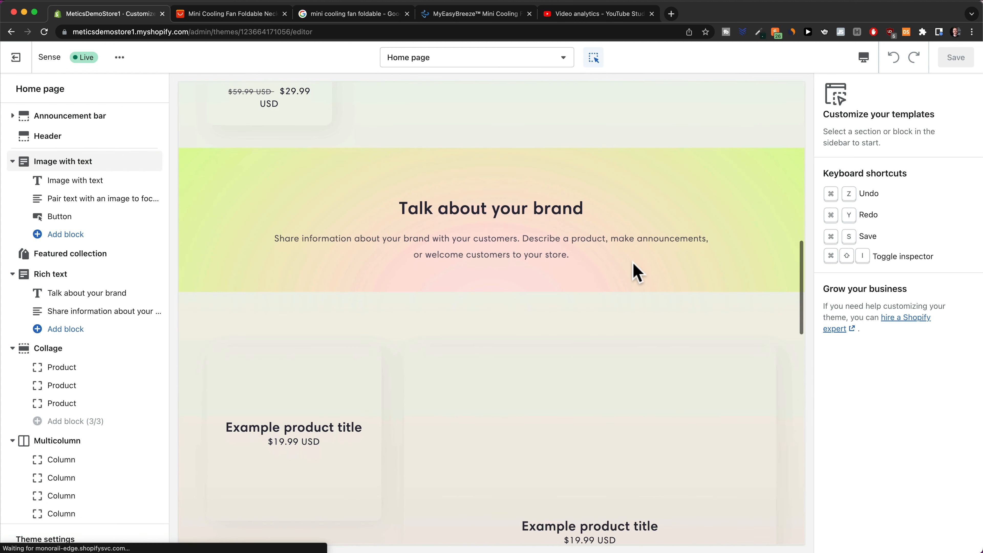
scroll(636, 273, up, 15)
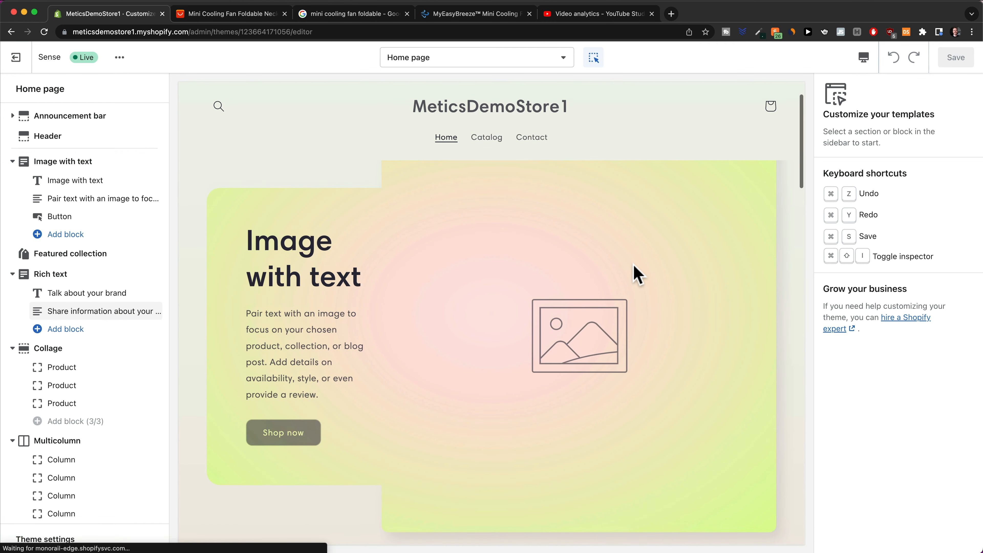
scroll(638, 275, up, 2)
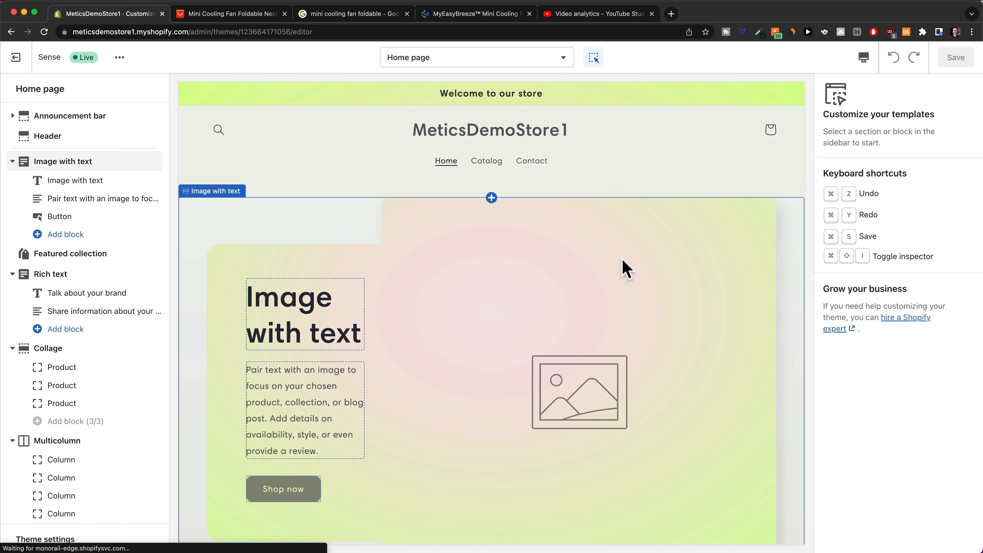
Switch the editor to the Products > Default product template and scroll the Mini Cooling Fan preview.
click(508, 63)
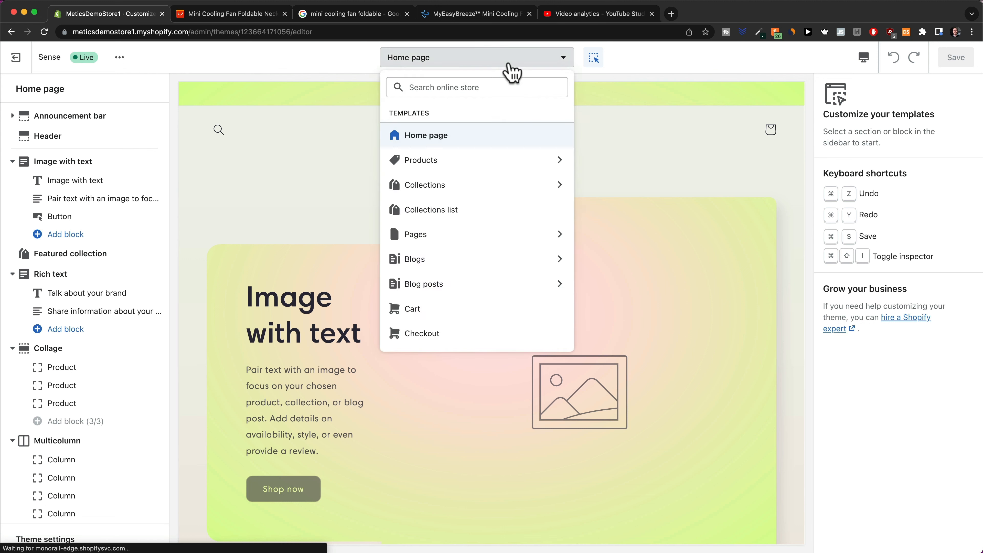
click(466, 162)
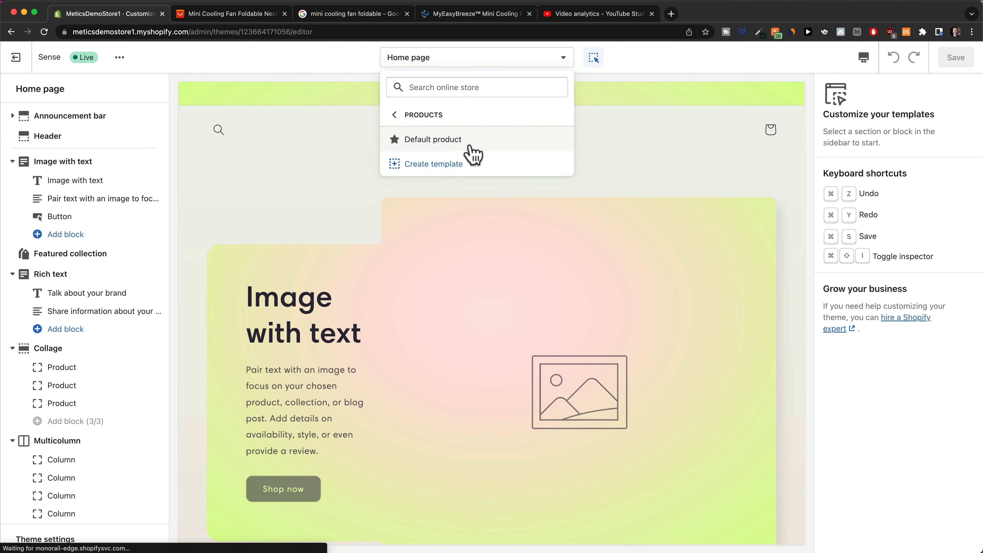
click(475, 144)
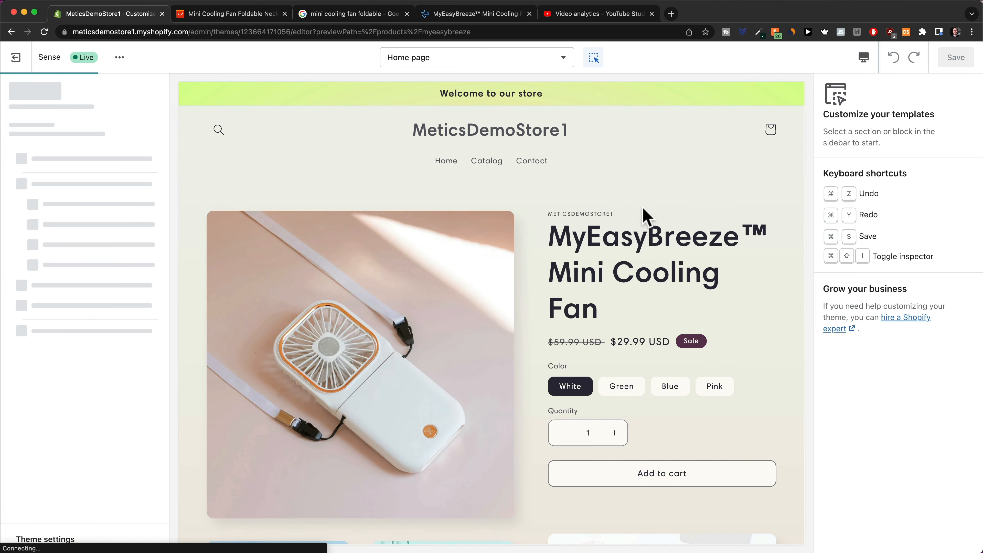
scroll(646, 215, down, 5)
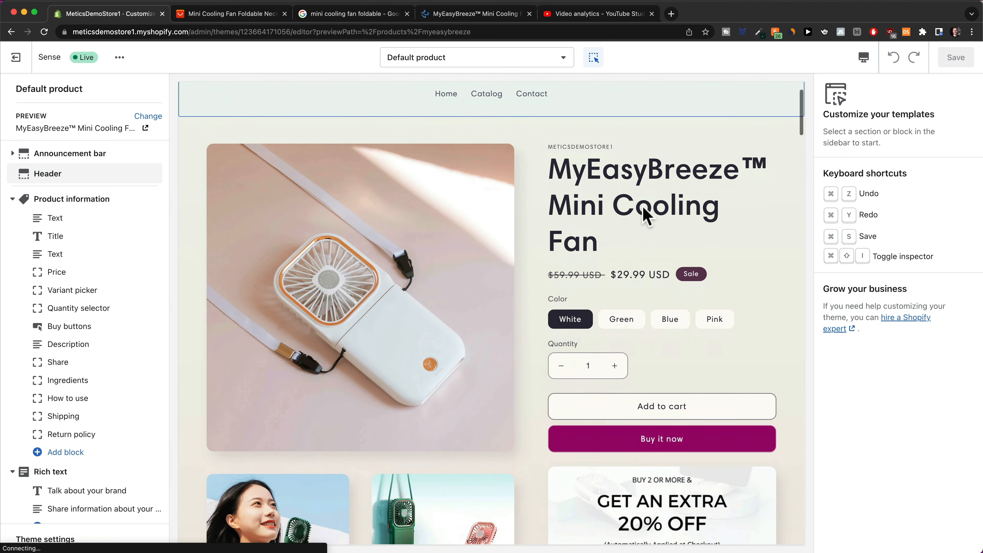
scroll(647, 215, up, 5)
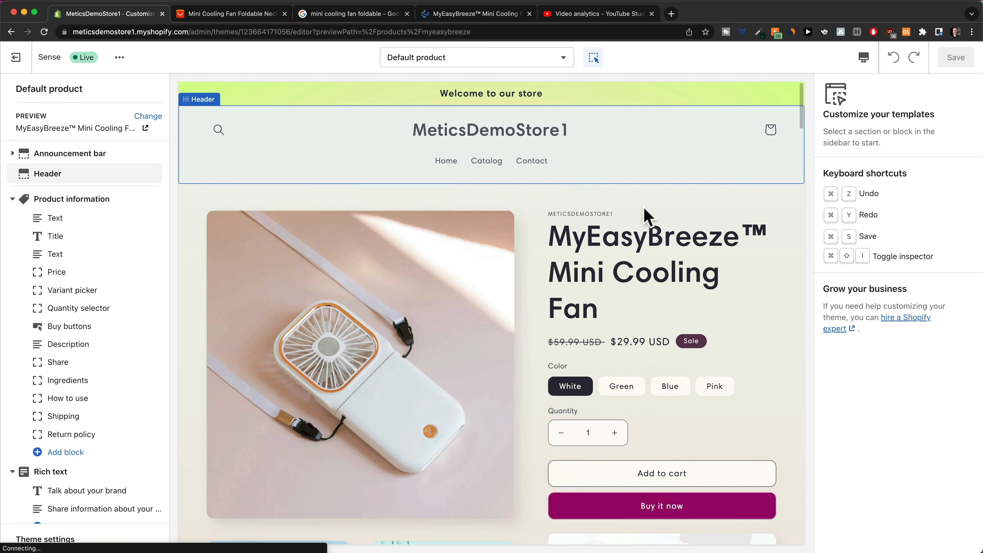
scroll(645, 212, down, 15)
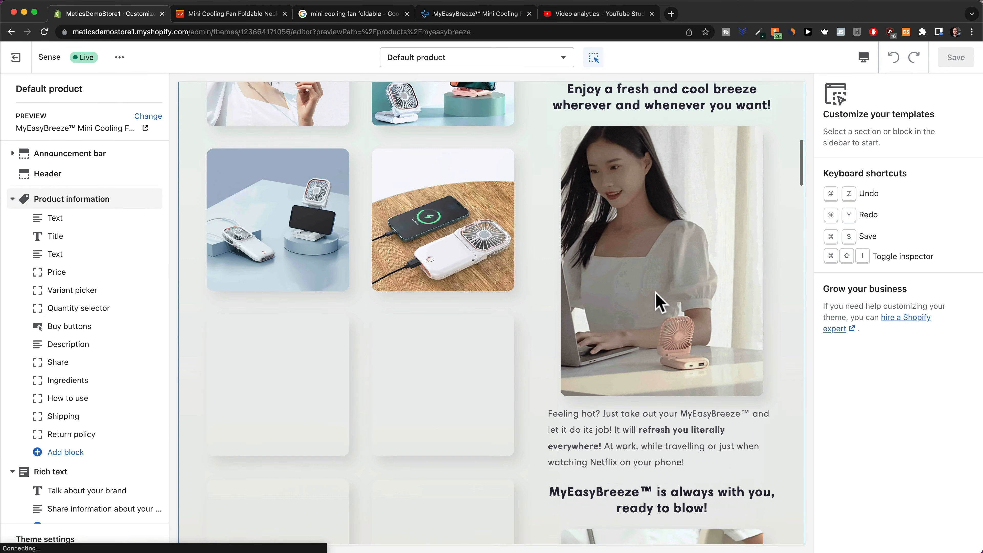
scroll(670, 301, up, 15)
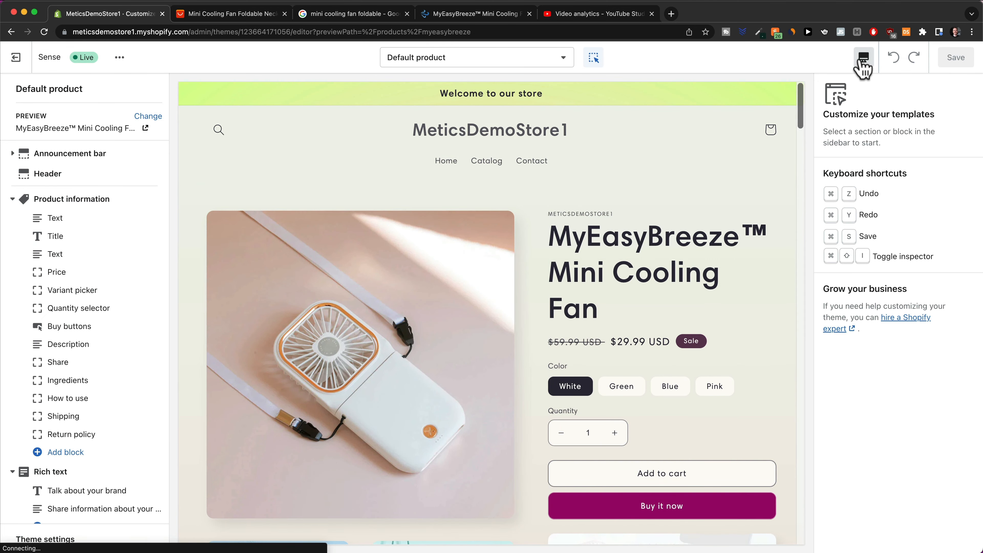
Switch the preview to the Mobile layout and scroll through the product page.
click(863, 58)
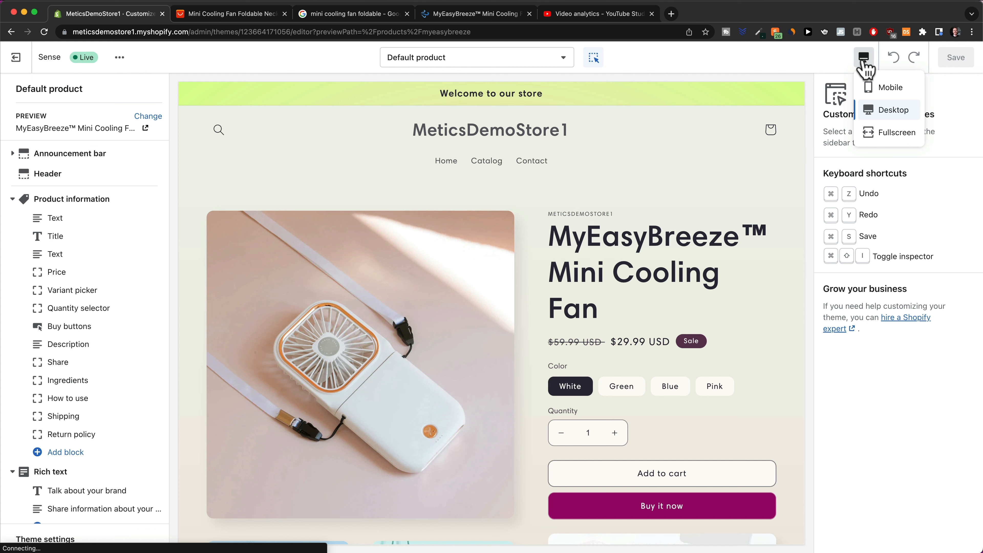
click(881, 91)
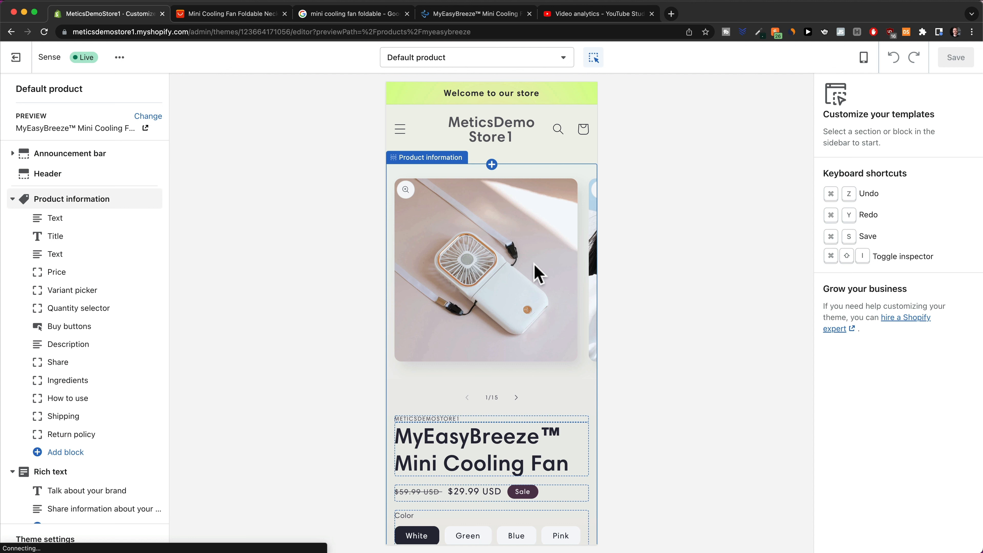
scroll(571, 298, down, 3)
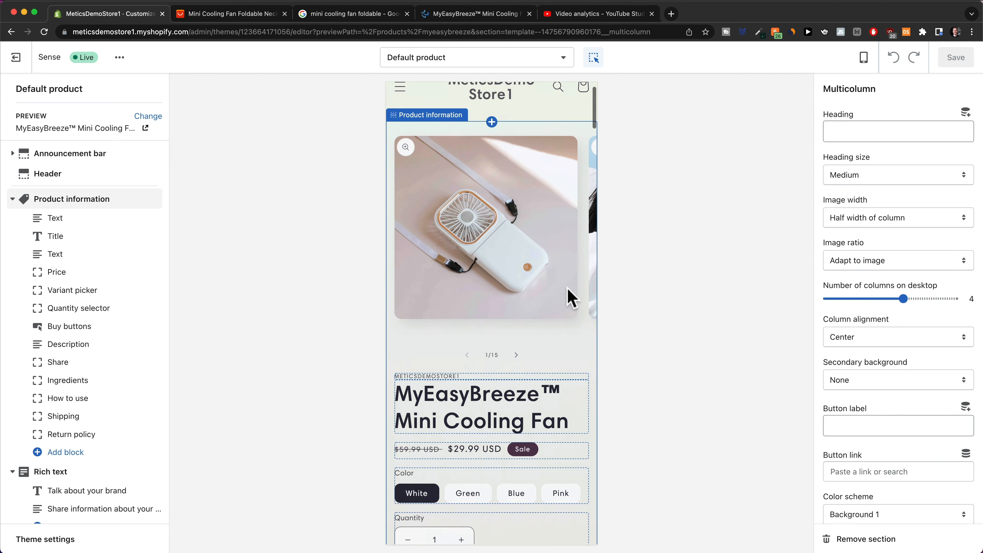
scroll(511, 232, down, 4)
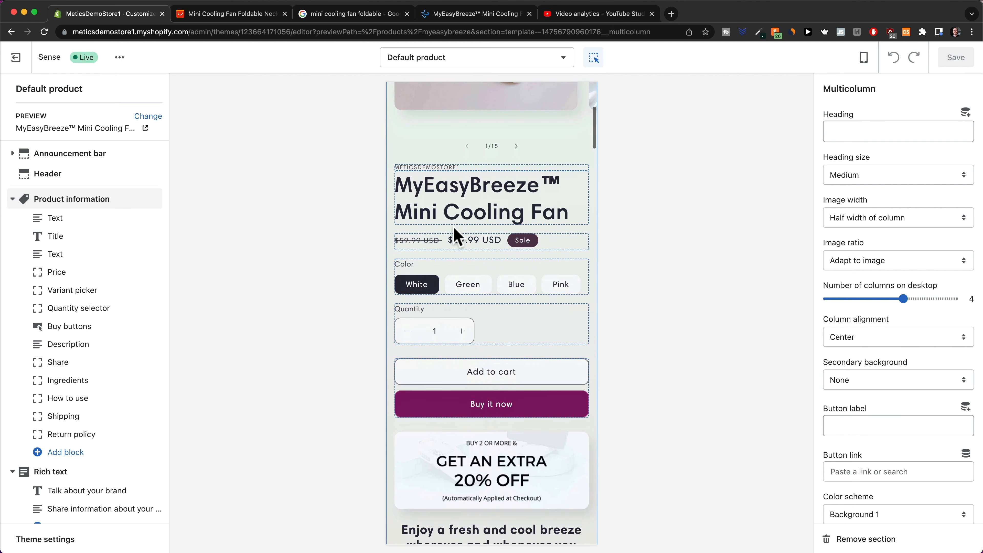
scroll(502, 216, down, 1)
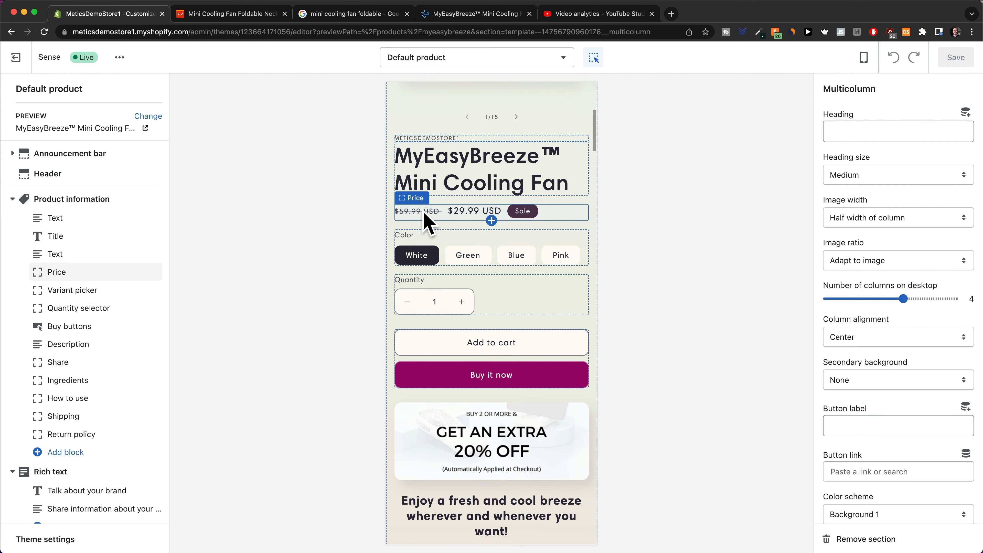
scroll(521, 216, down, 2)
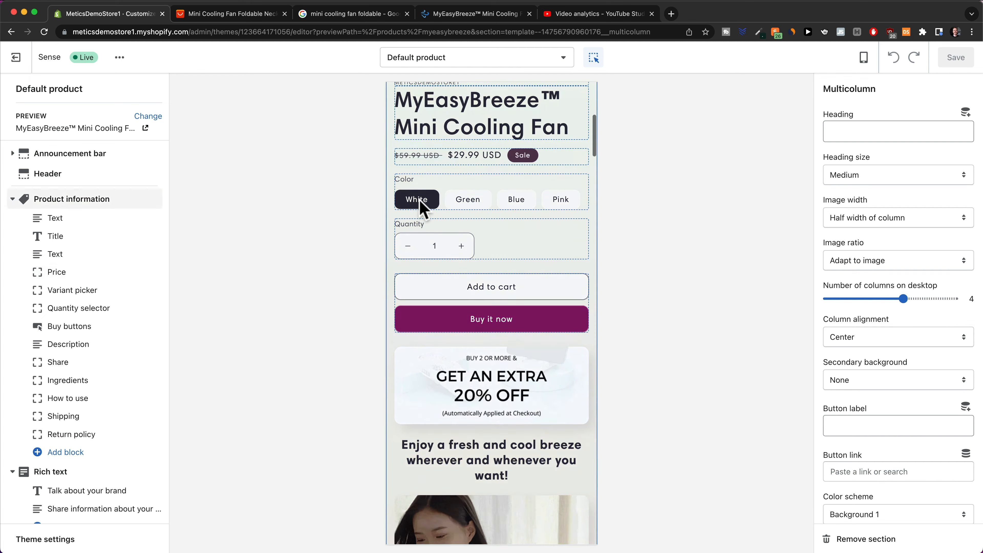
scroll(538, 218, down, 3)
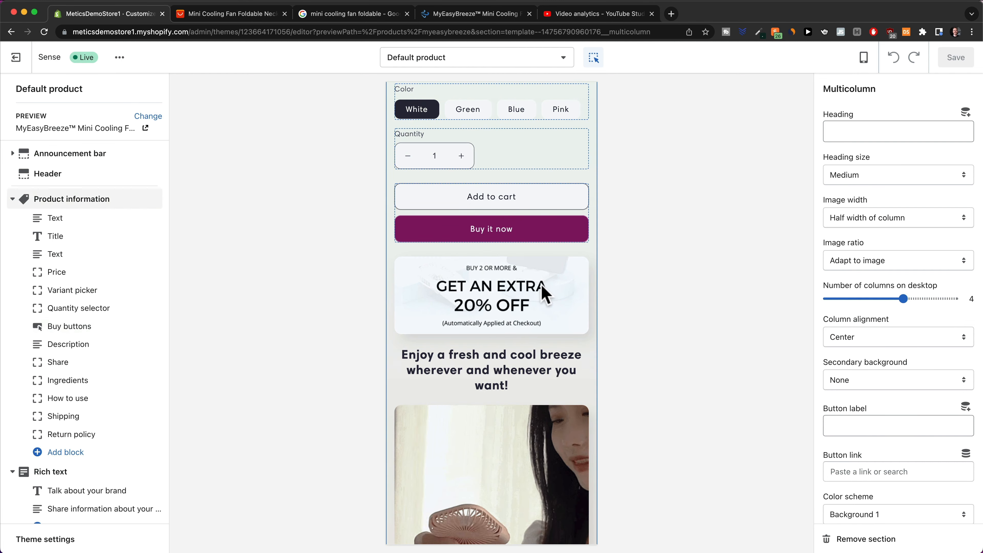
scroll(542, 285, down, 3)
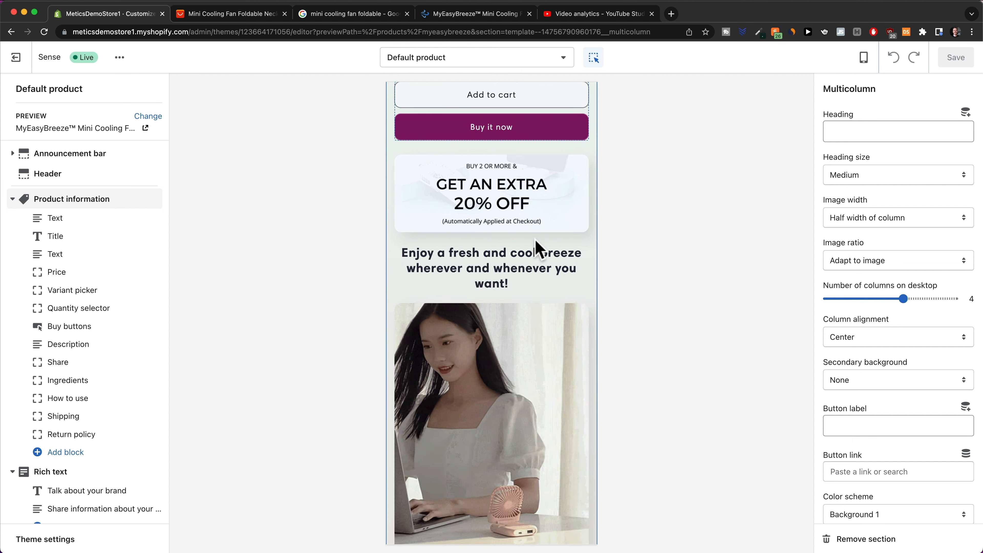
scroll(519, 291, down, 8)
scroll(520, 218, down, 15)
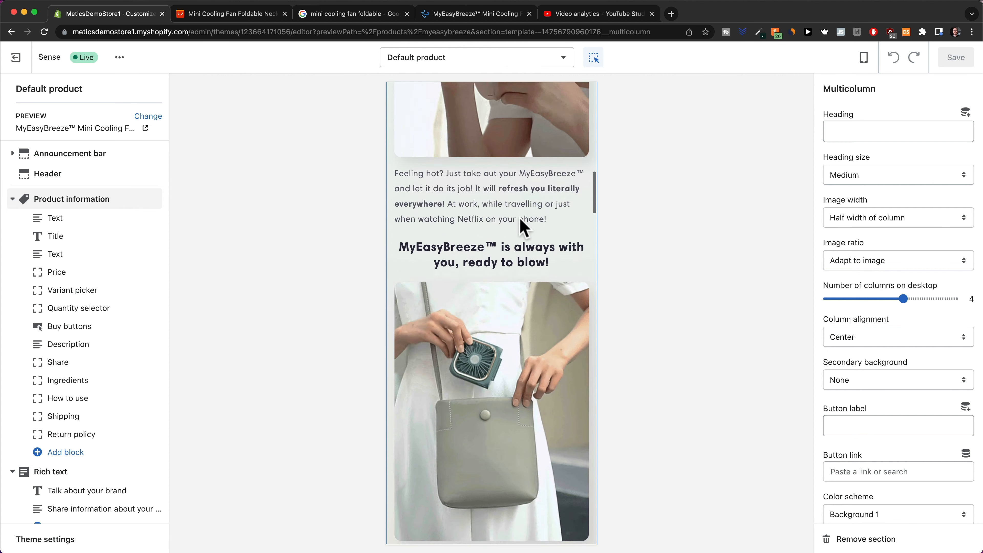
scroll(519, 219, down, 15)
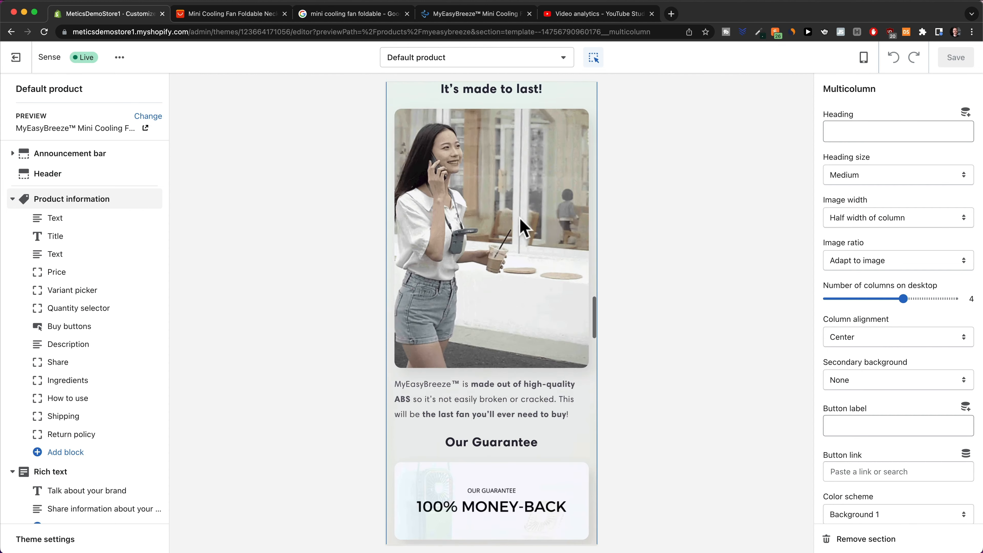
scroll(519, 218, down, 8)
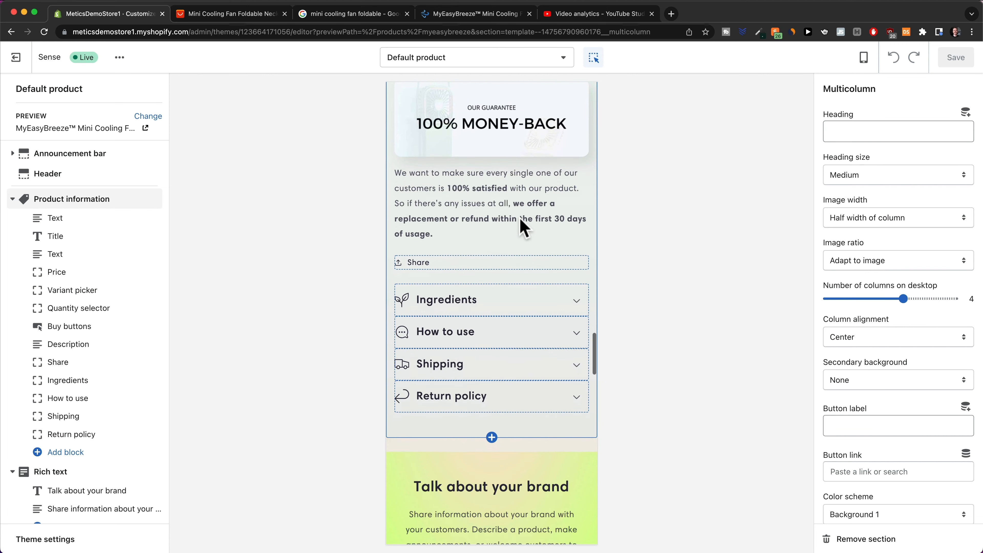
scroll(519, 218, down, 10)
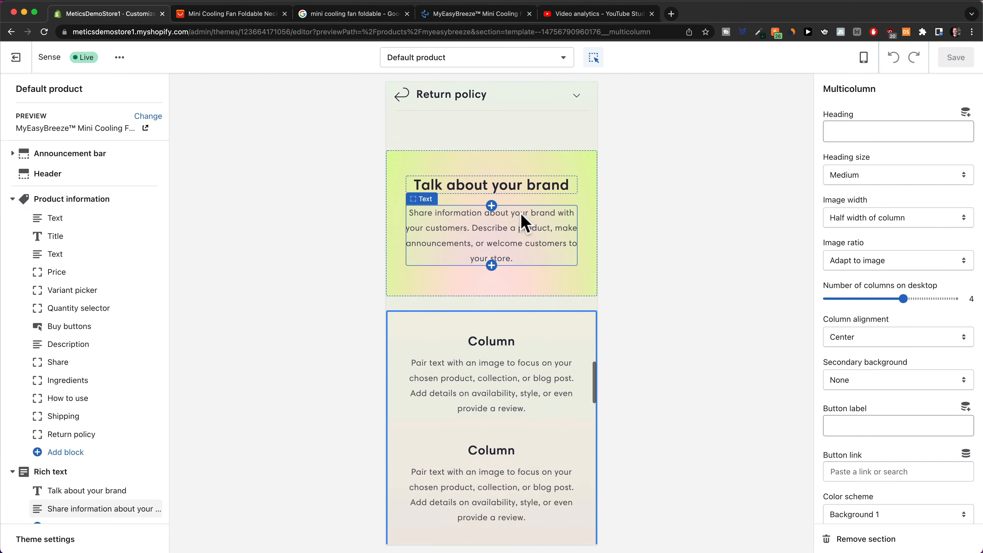
scroll(496, 291, up, 20)
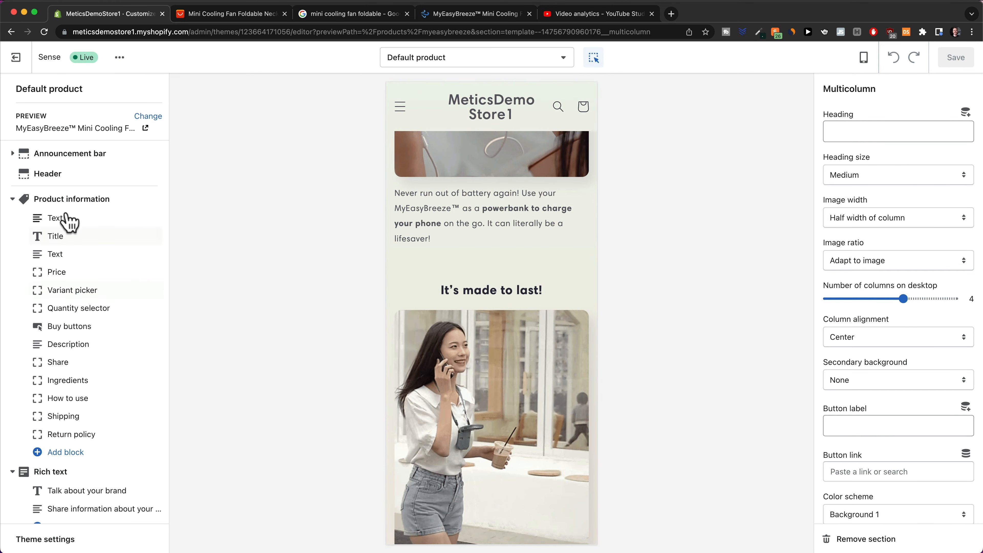
Inspect the Product information, Rich text and Multicolumn section settings.
click(65, 199)
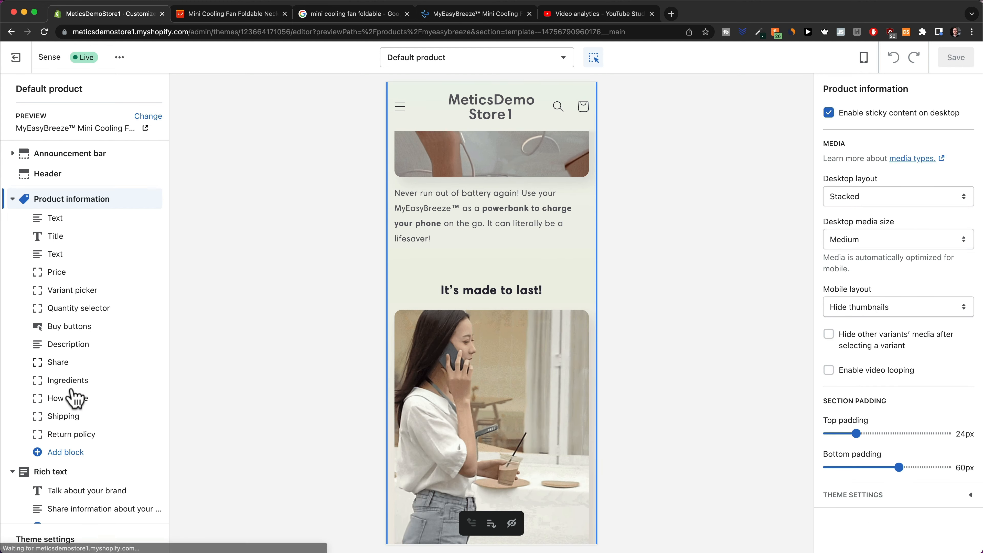
click(58, 472)
scroll(69, 437, down, 8)
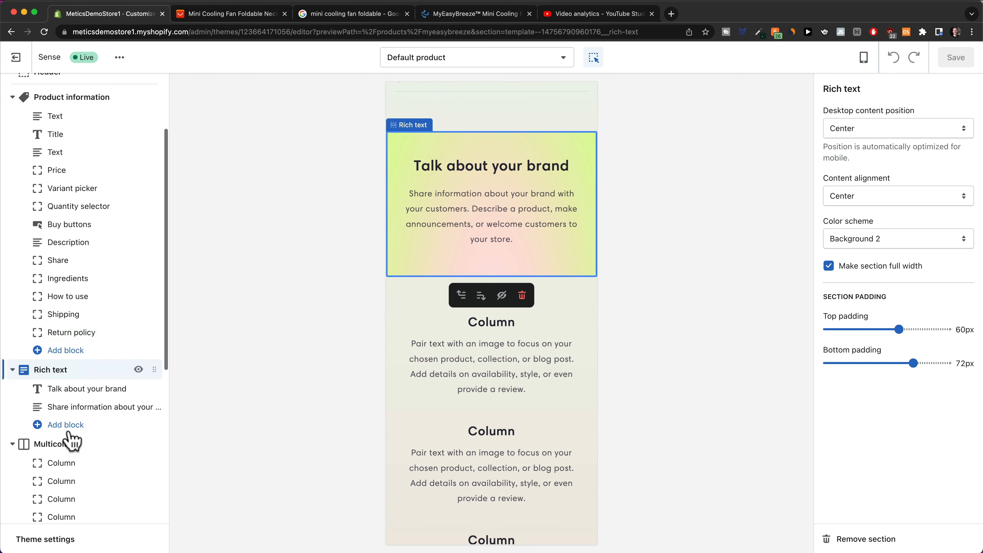
click(70, 282)
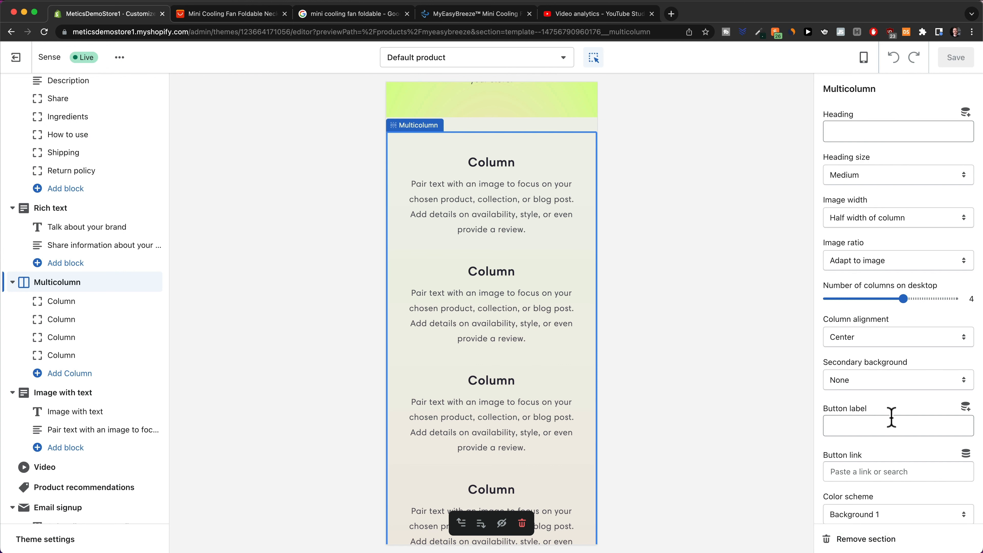
scroll(510, 363, up, 20)
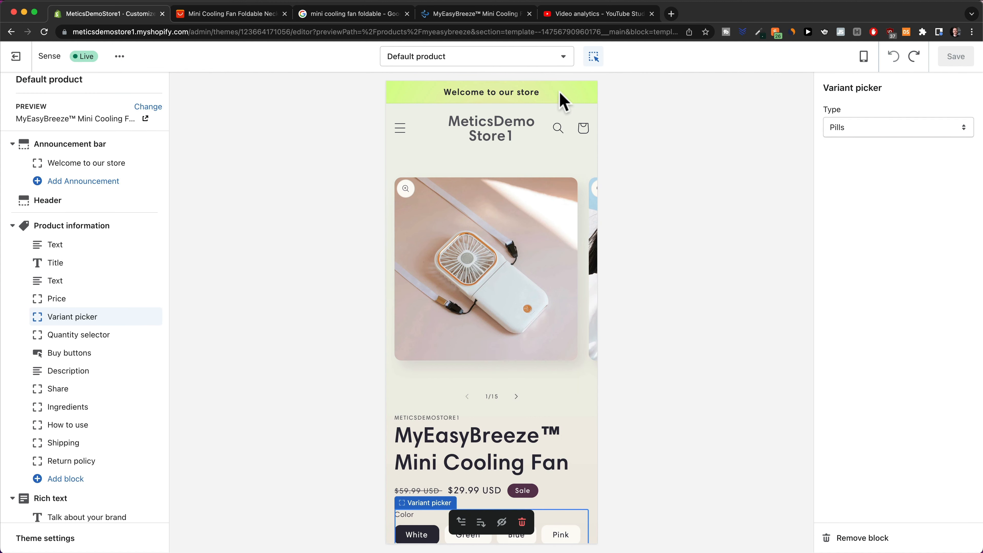
Change the announcement text from 'Welcome to our store' to 'ONLY TODAY: 50% OFF & FREE SHIPPING'.
click(530, 103)
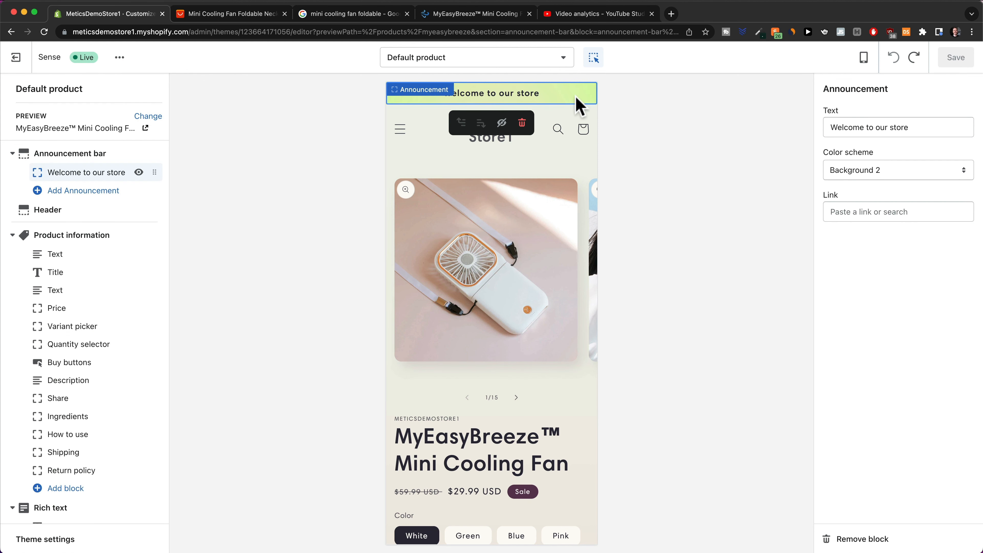
click(522, 124)
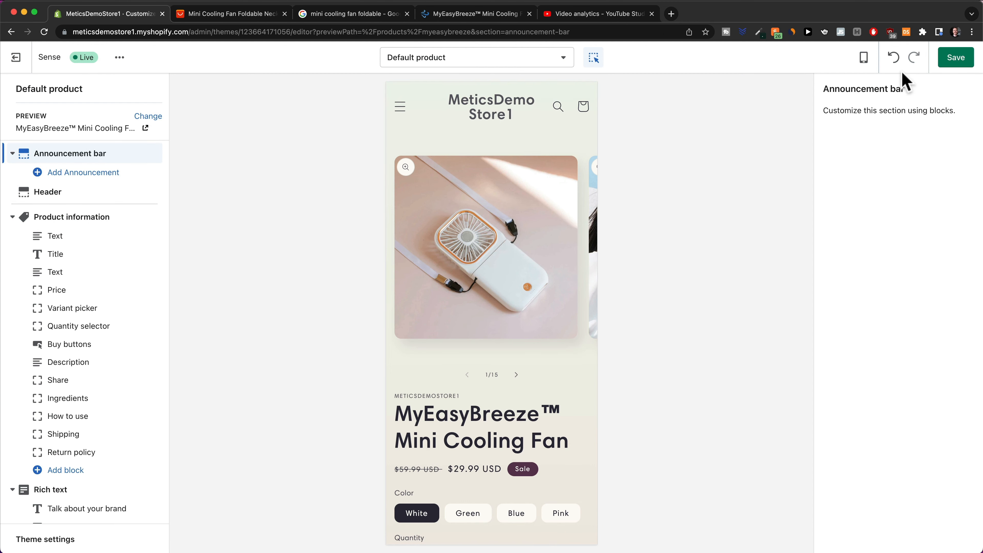
click(894, 58)
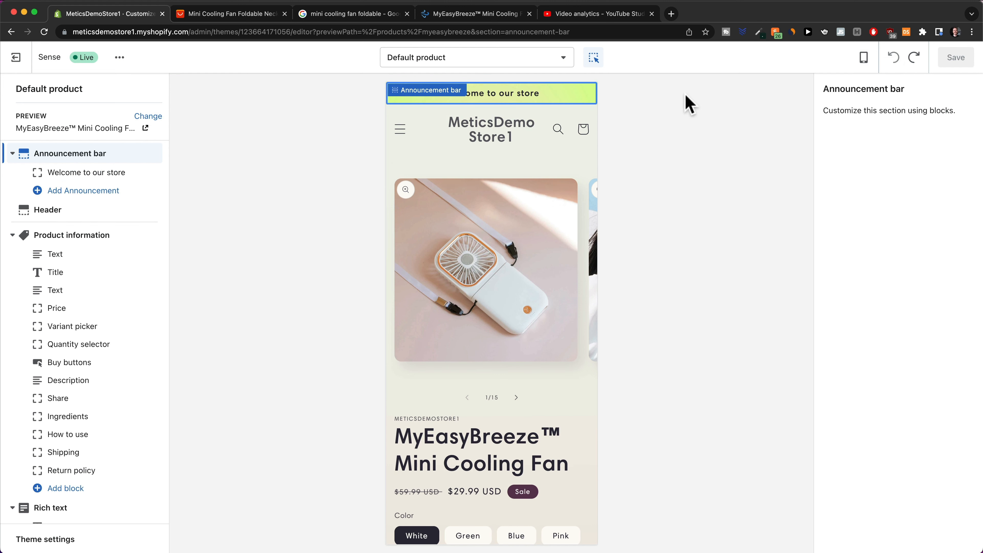
click(556, 94)
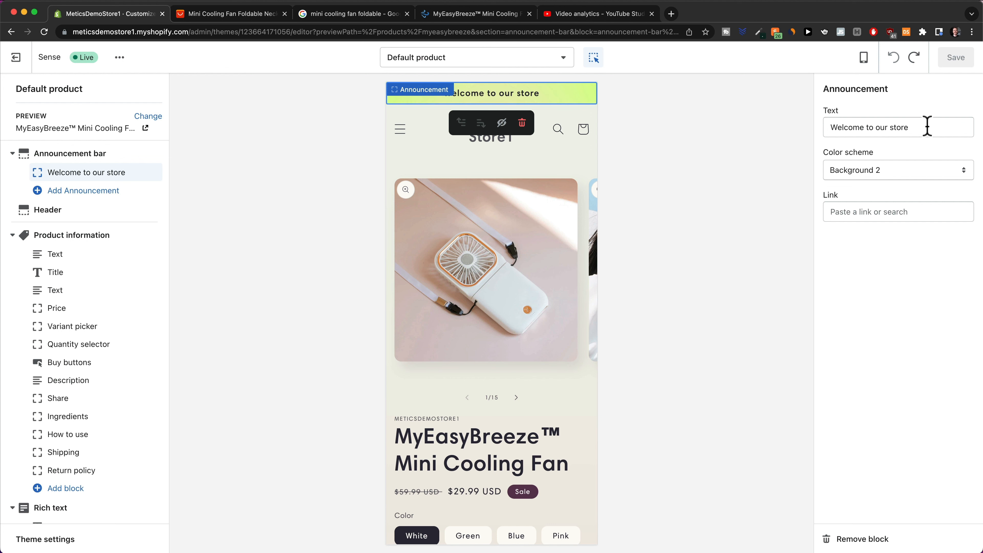
drag(927, 126, 818, 130)
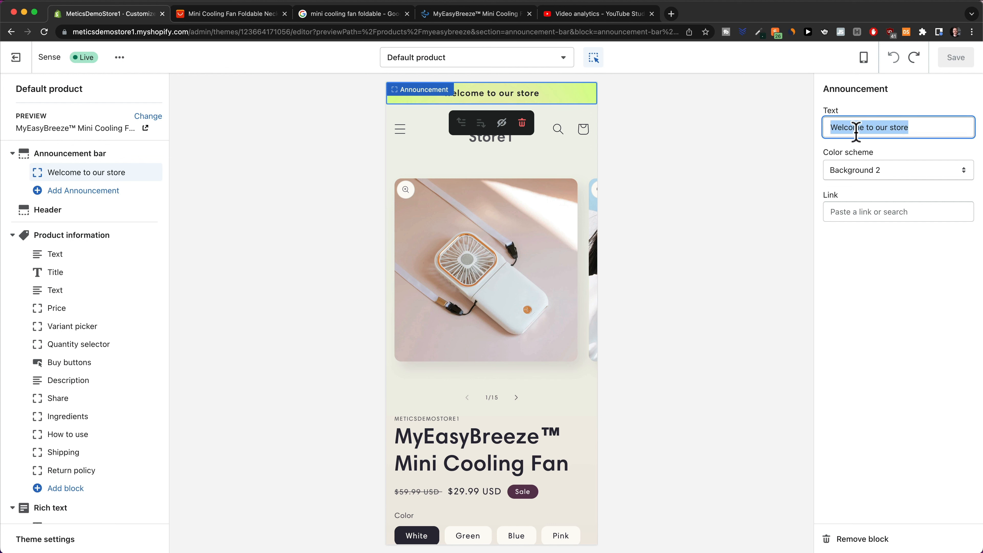
text(ONLY TODAY: 50% OFF & FREE SHIPPING)
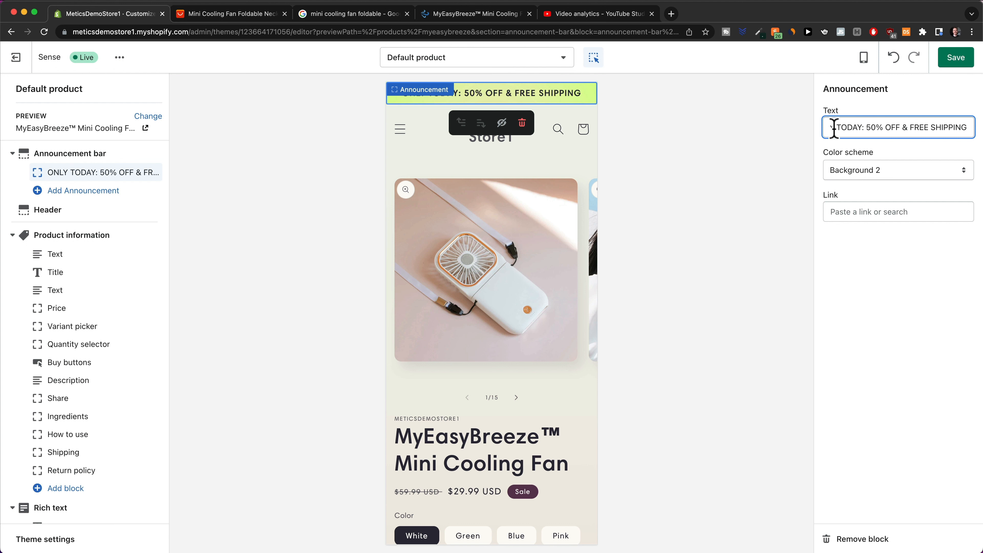
drag(872, 126, 969, 127)
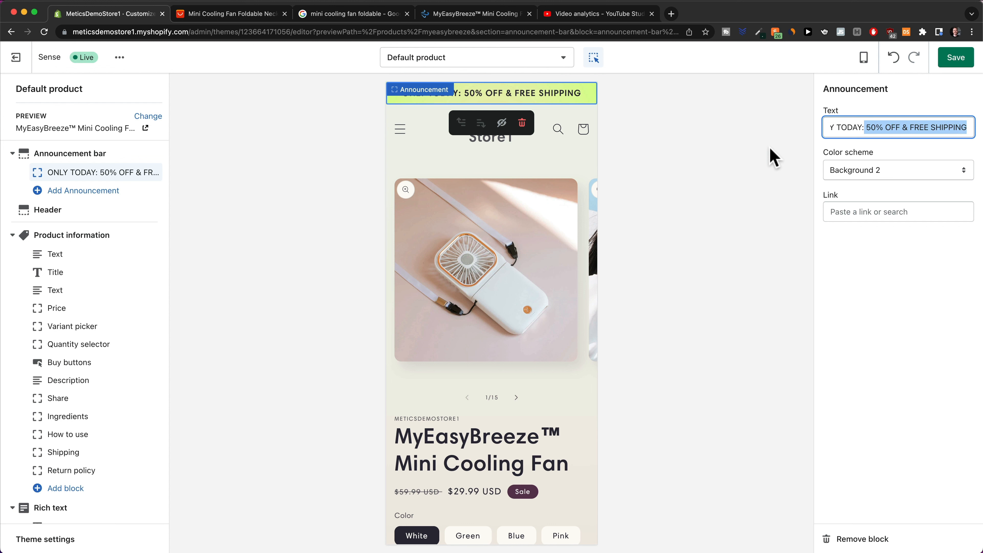
click(772, 157)
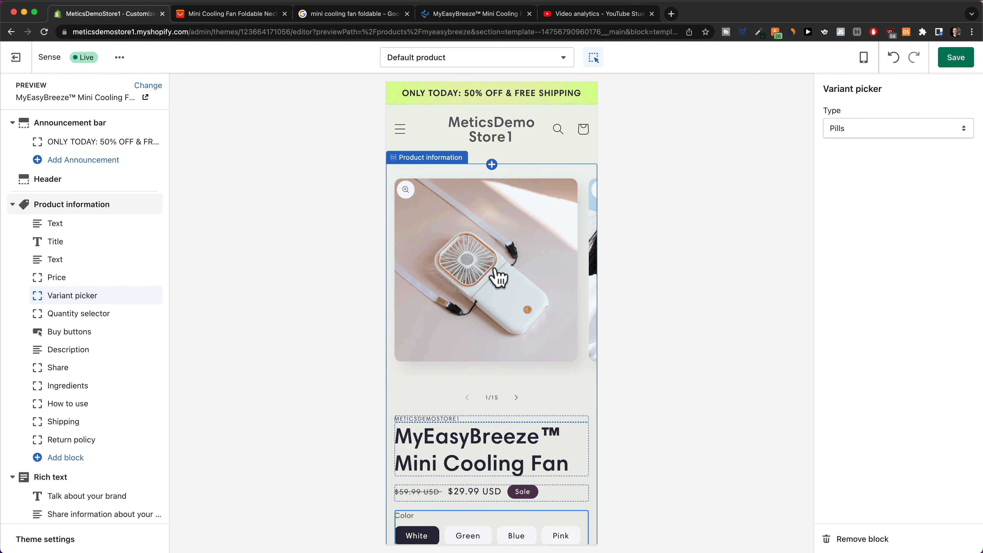
Delete the vendor text block above the product title in Product information.
click(516, 399)
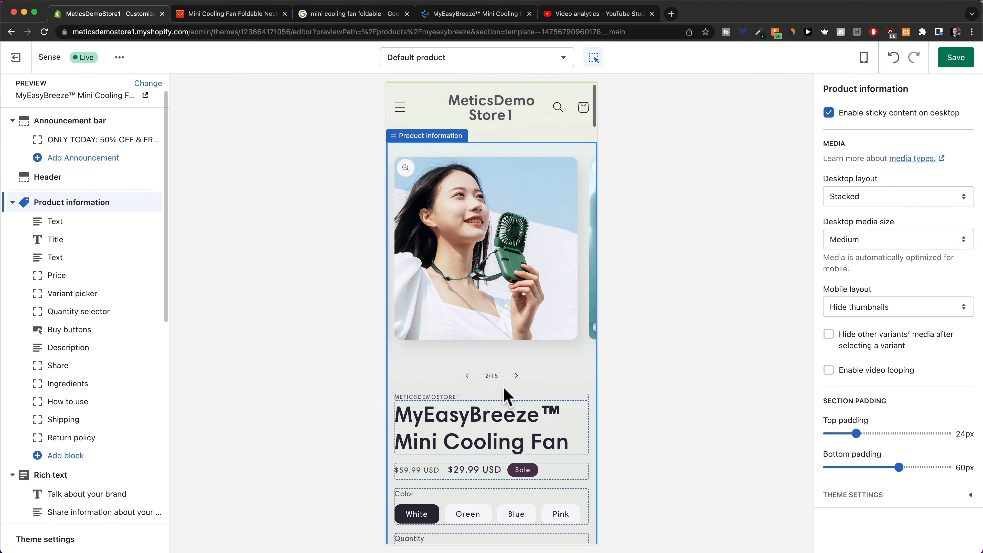
scroll(503, 387, down, 3)
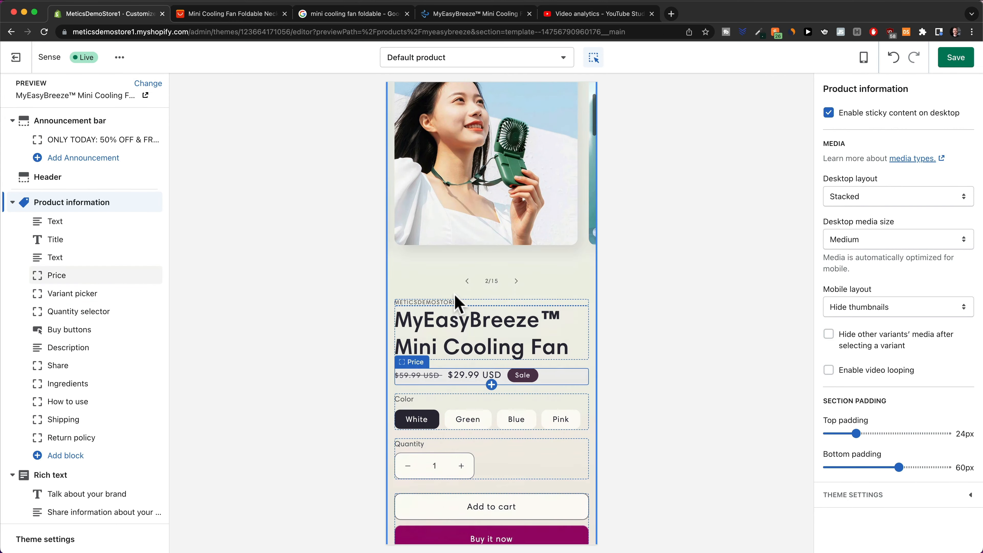
click(439, 303)
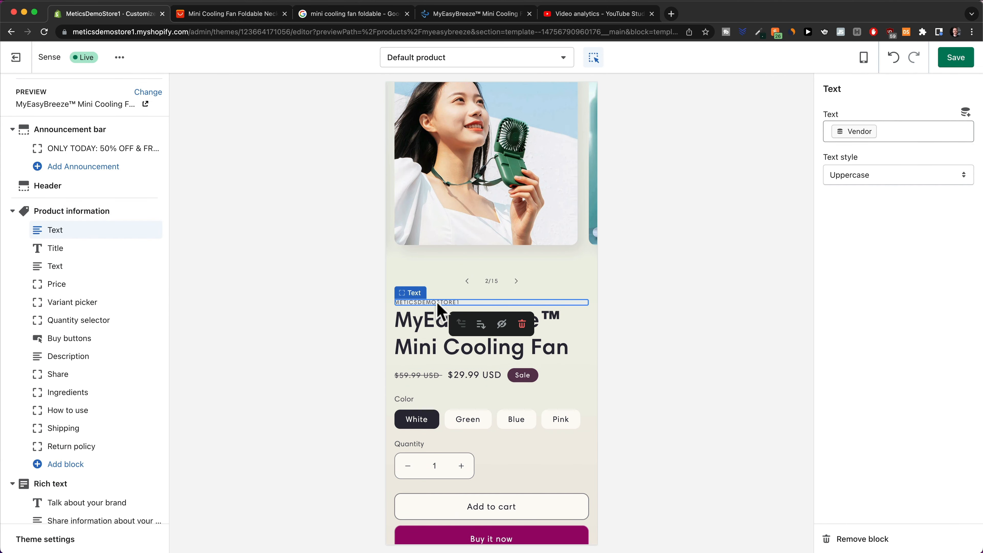
click(522, 324)
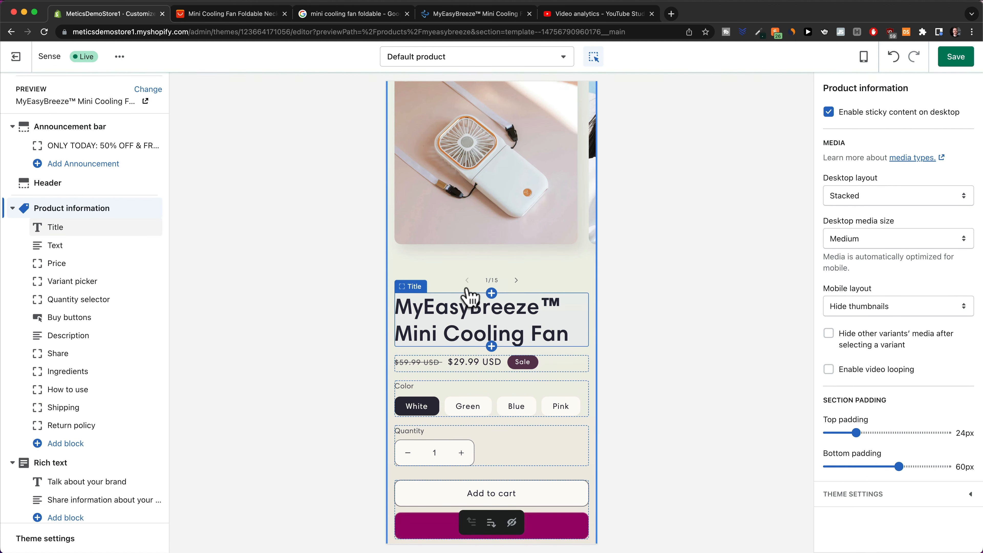
scroll(445, 272, down, 2)
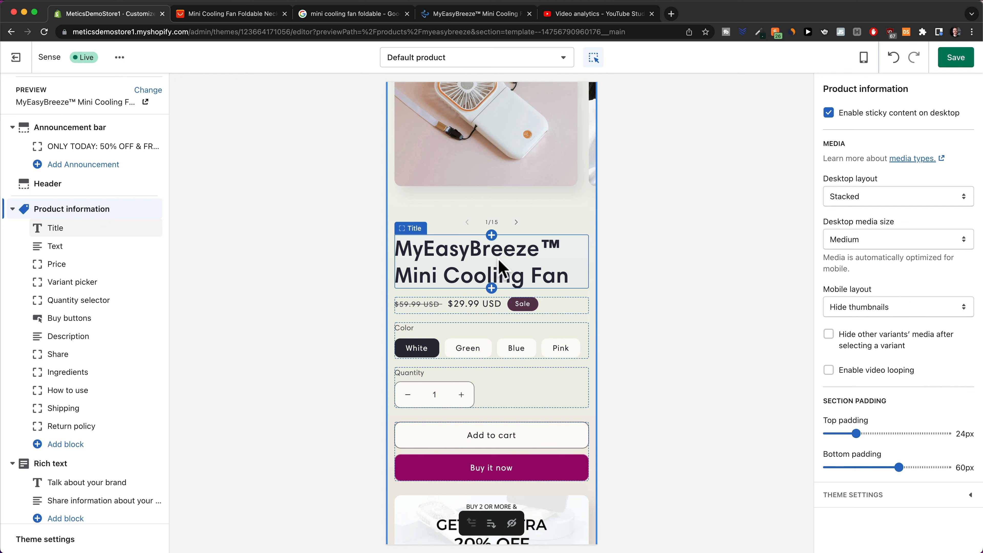
scroll(499, 262, down, 2)
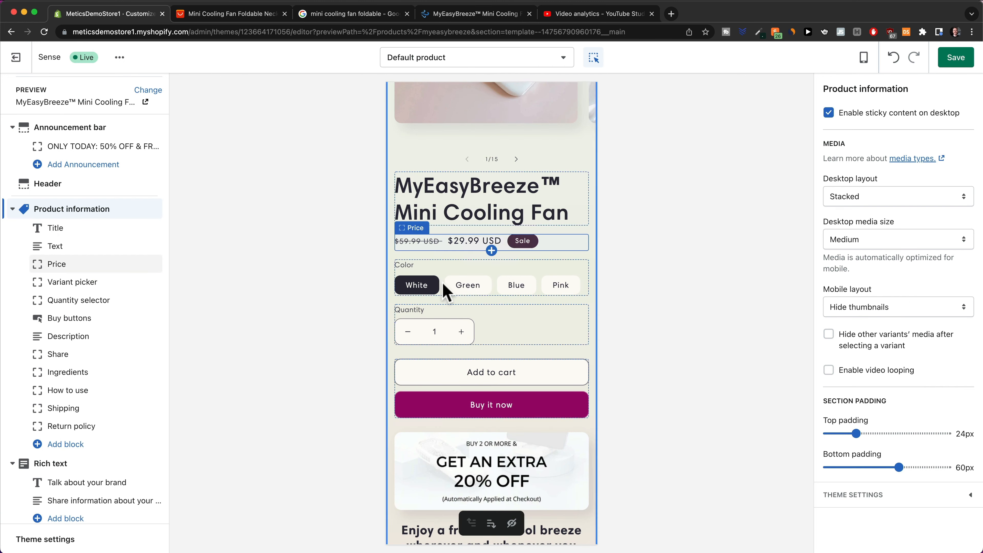
Uncheck Show dynamic checkout buttons so Add to cart is the only purchase button.
scroll(443, 283, down, 2)
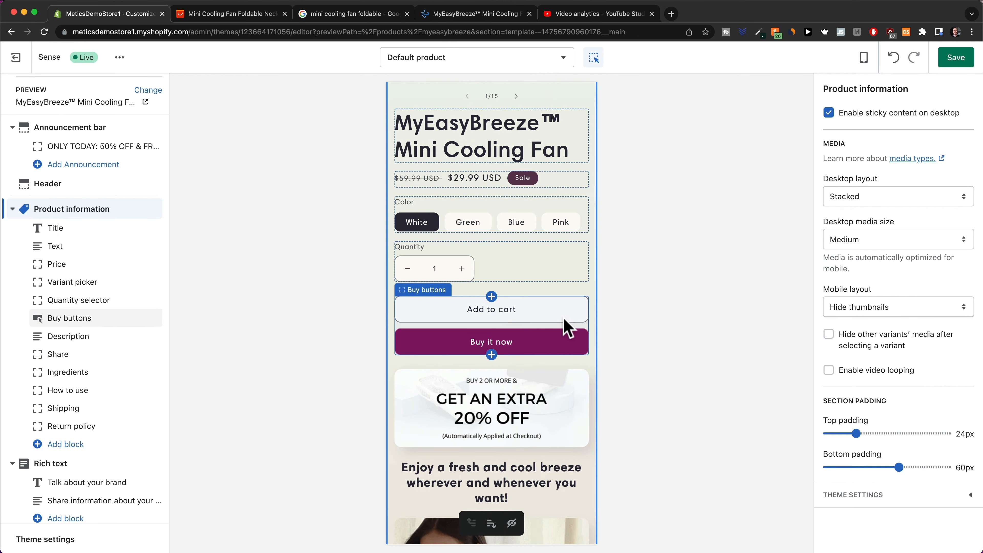
click(569, 333)
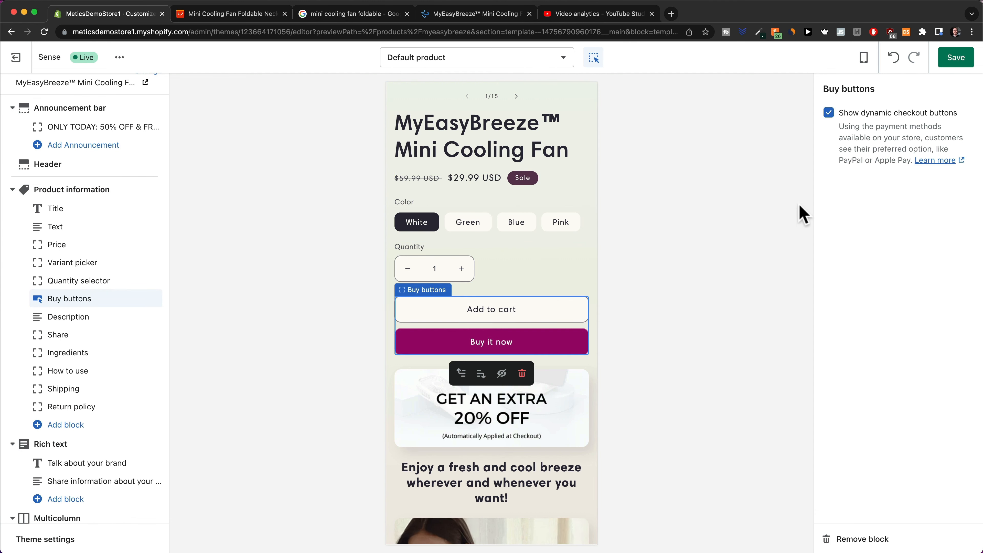
click(829, 113)
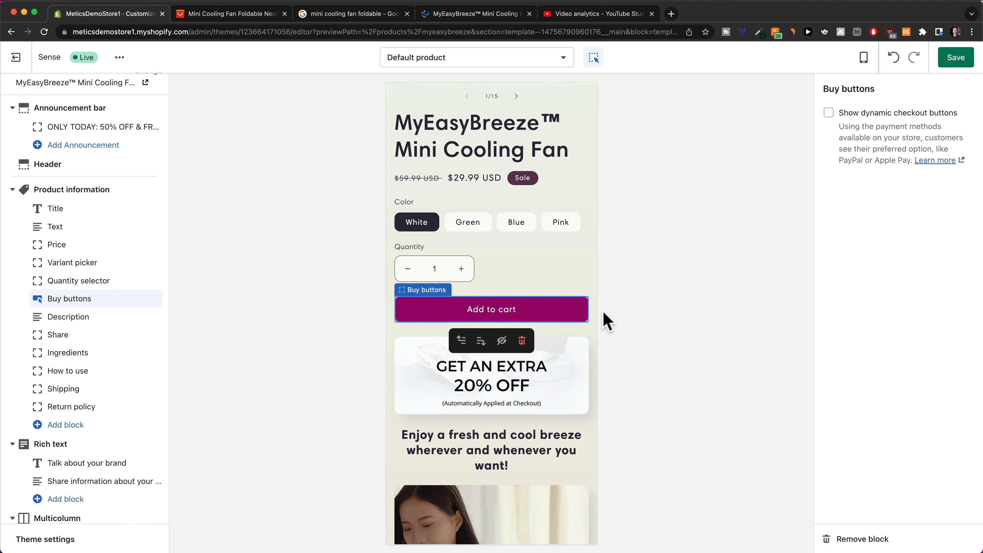
scroll(565, 334, down, 3)
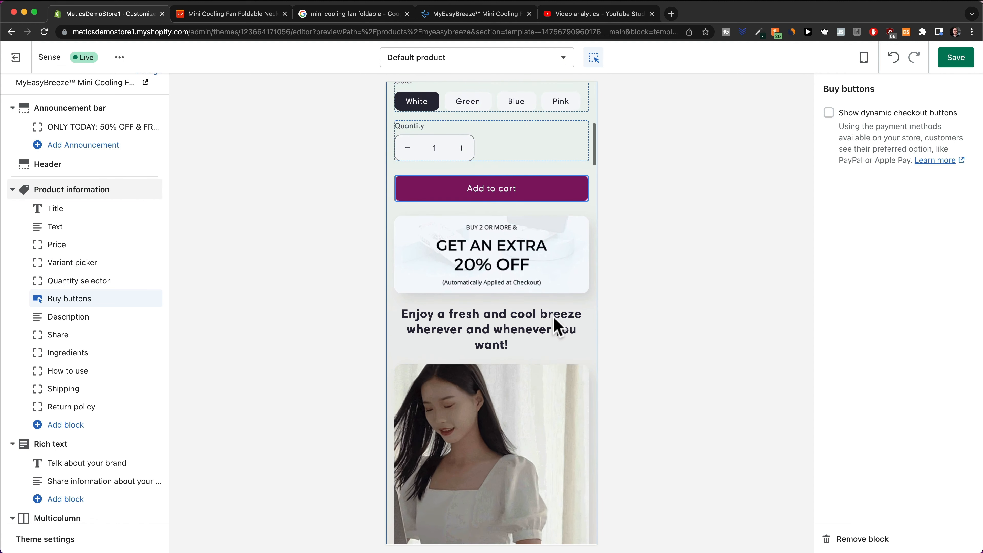
click(557, 329)
scroll(542, 279, down, 5)
scroll(523, 232, down, 10)
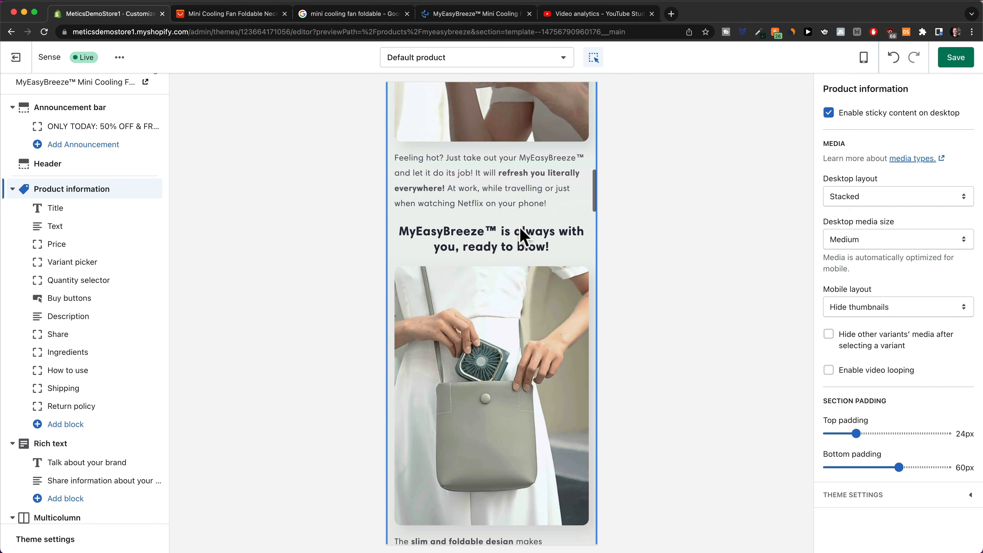
scroll(520, 226, down, 10)
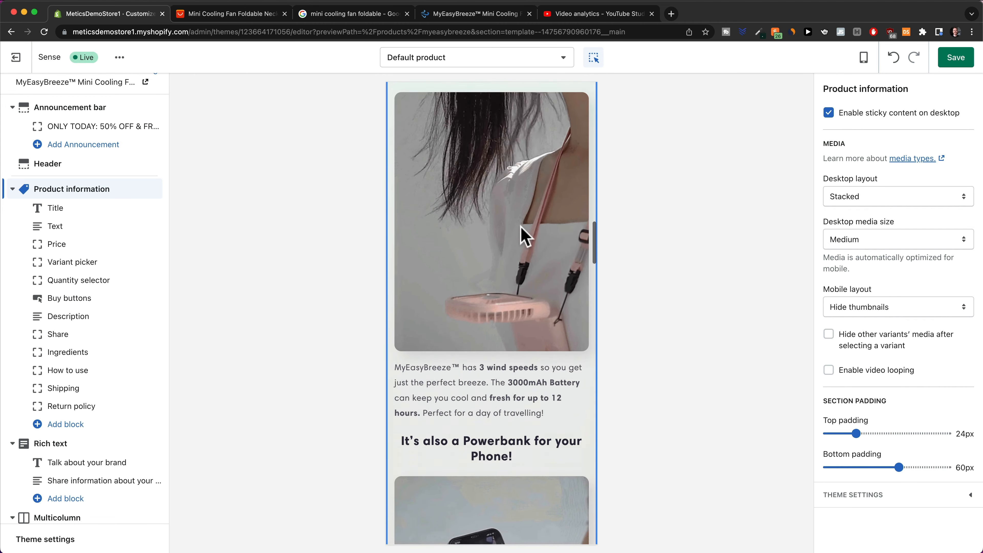
scroll(524, 234, down, 10)
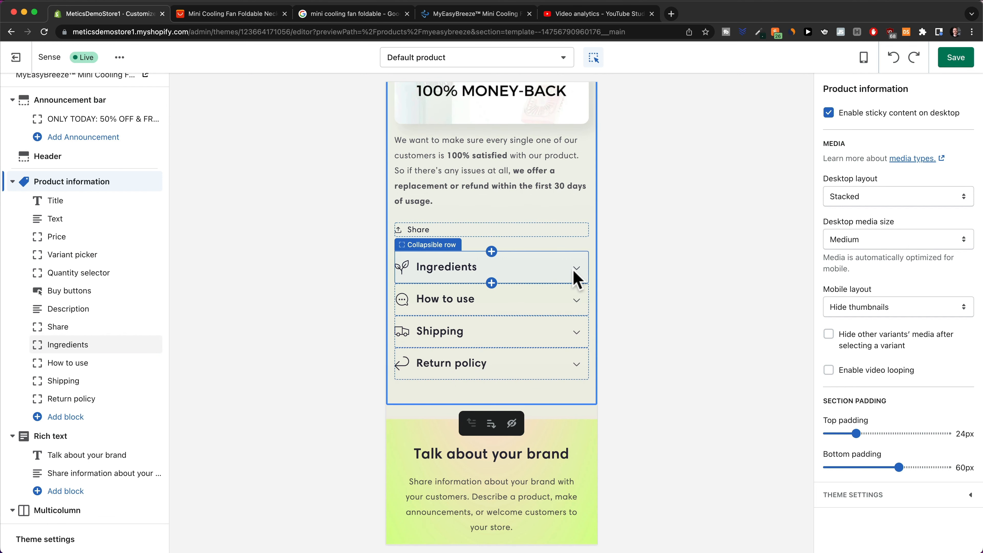
Rename the Ingredients collapsible row to FAQ and give it the Question mark icon.
click(580, 275)
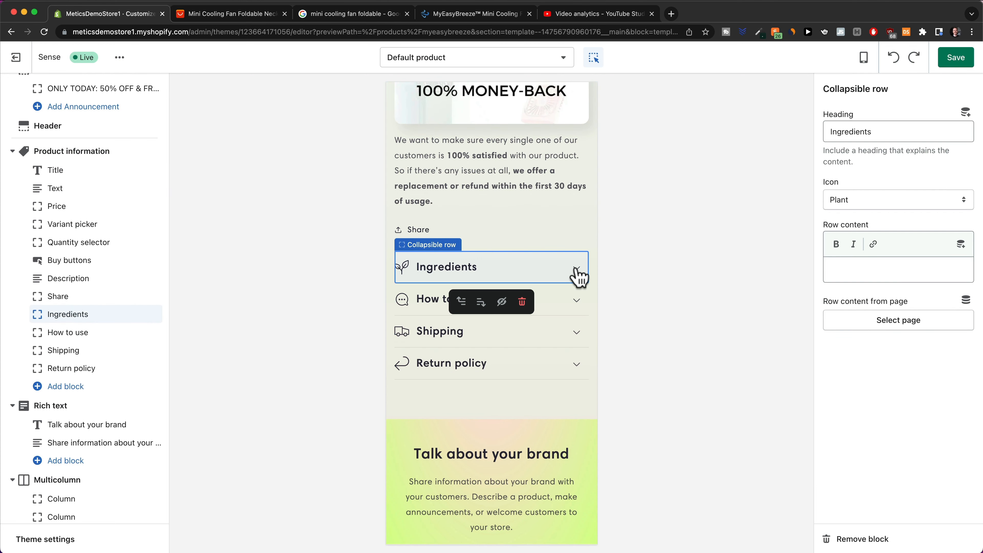
click(579, 275)
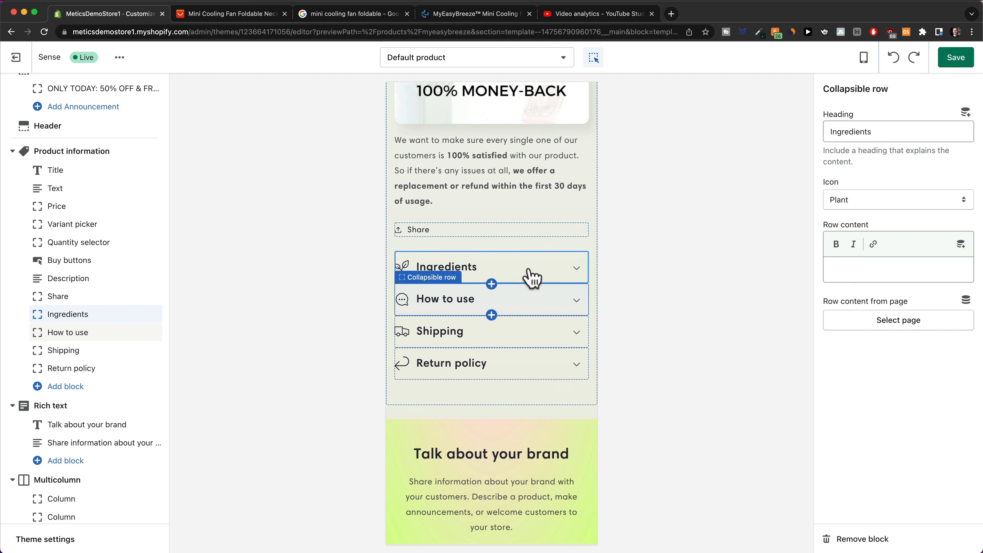
click(495, 276)
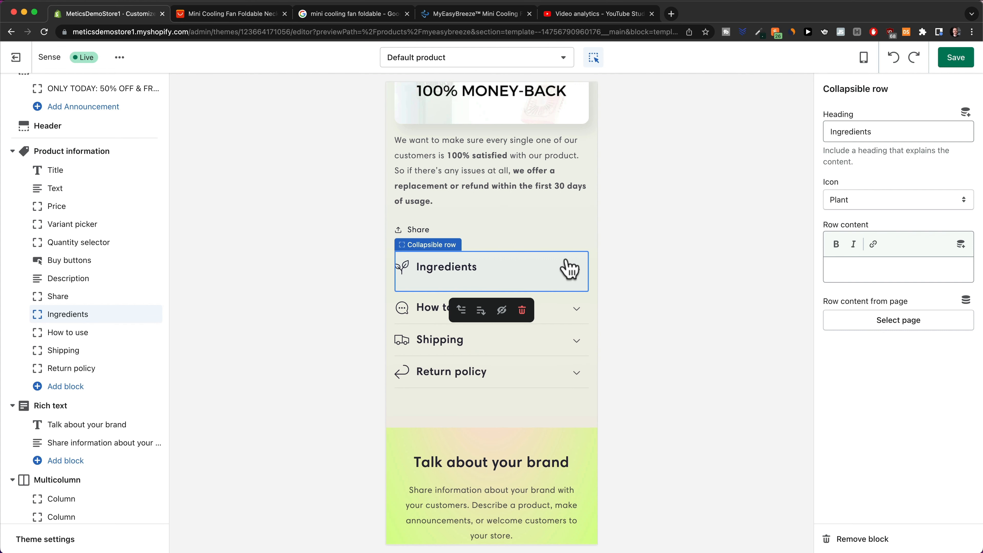
drag(882, 132, 811, 134)
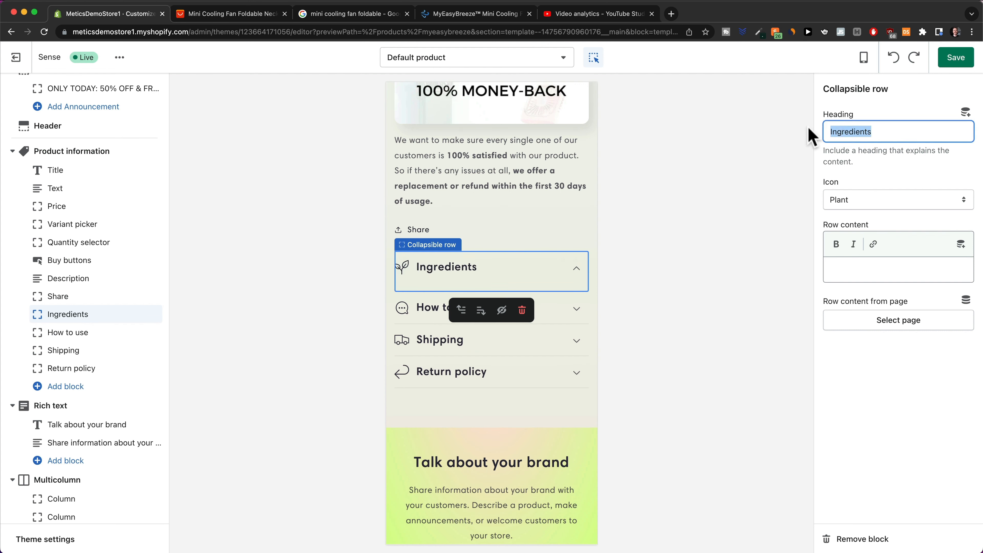
text(FAQ)
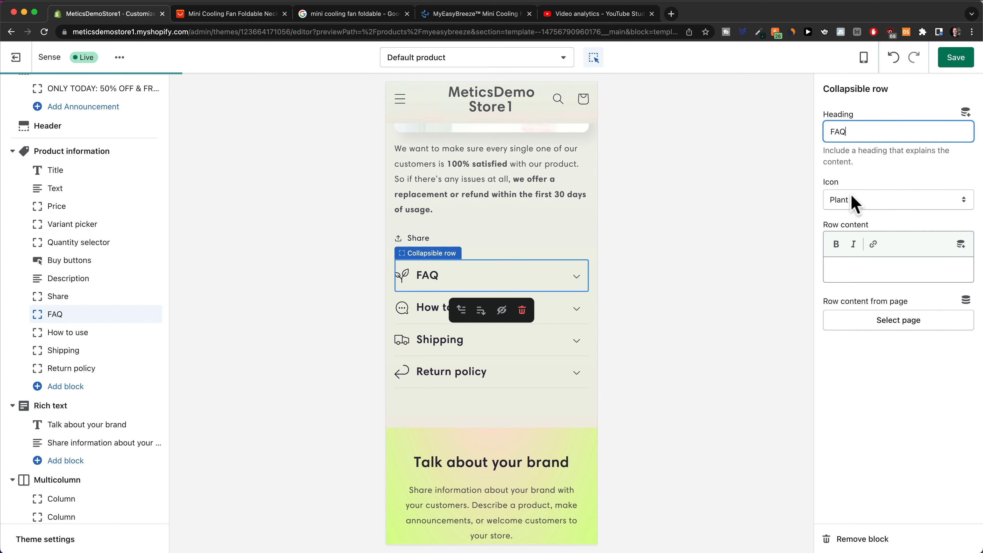
click(850, 199)
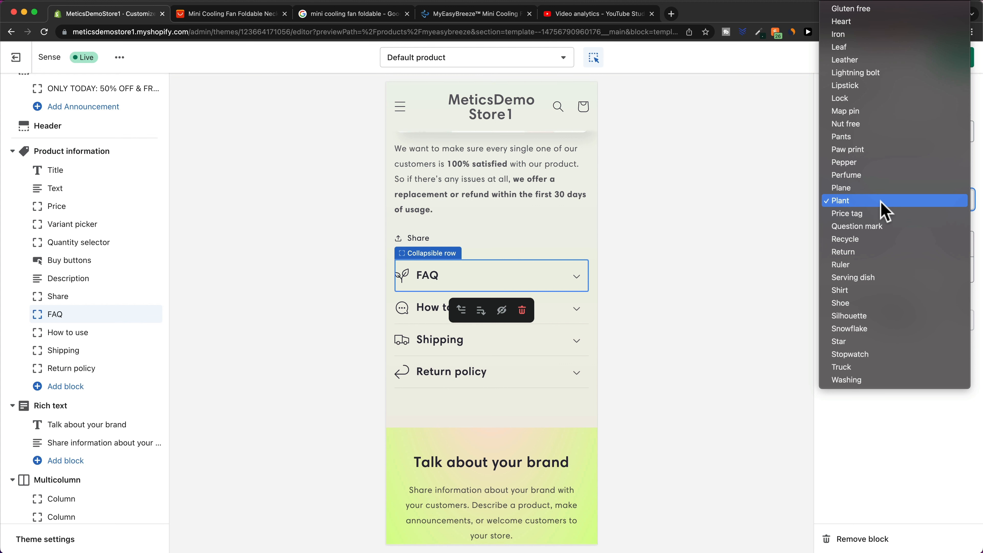
click(890, 224)
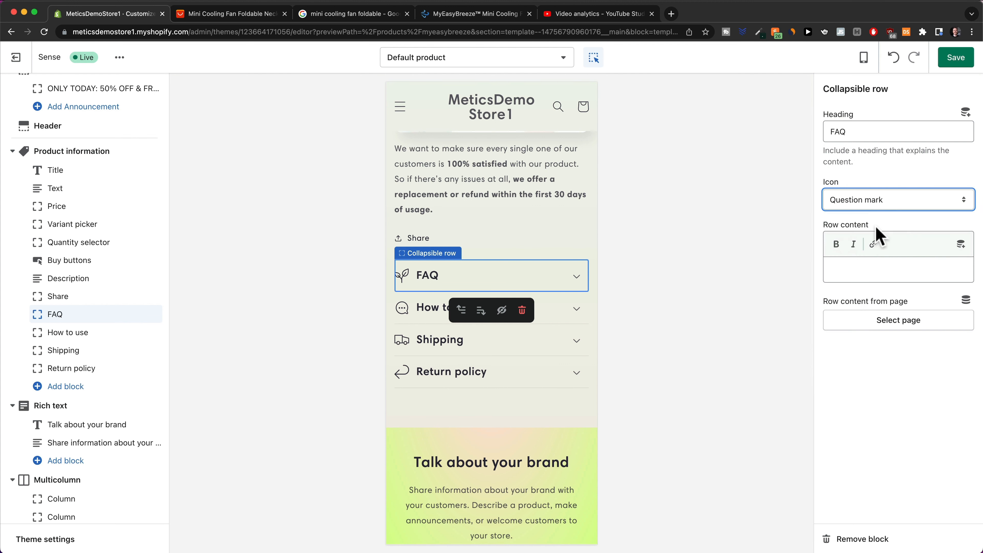
Fill the FAQ row content with 'Question 1' and 'Answer' on separate lines.
click(866, 268)
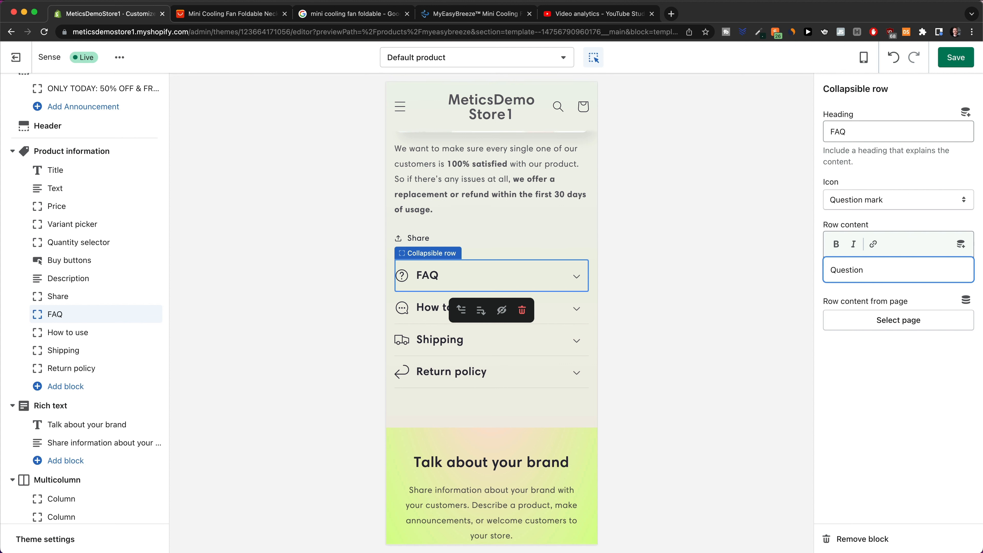
text(Question 1)
key(Return)
key(Return)
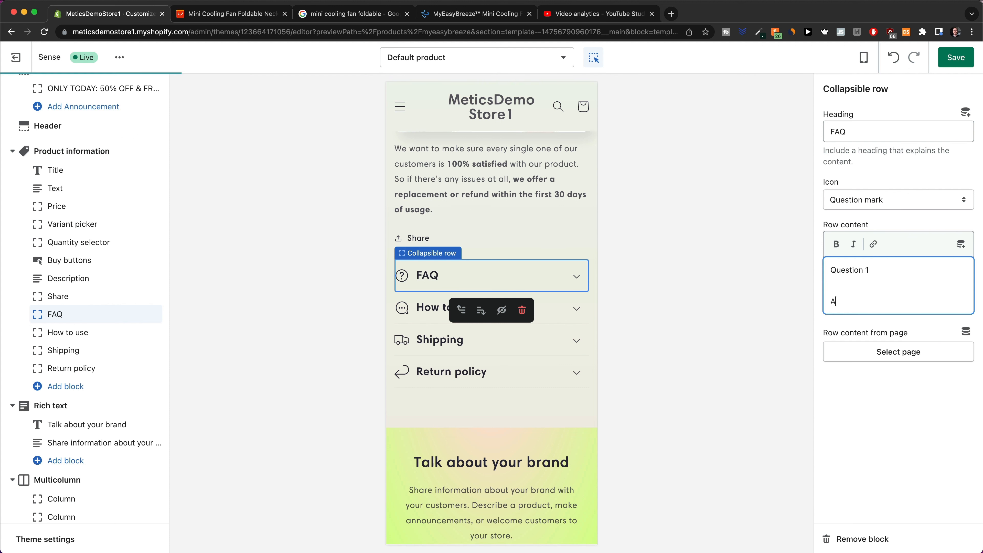
text(Anse)
key(BackSpace)
text(wer)
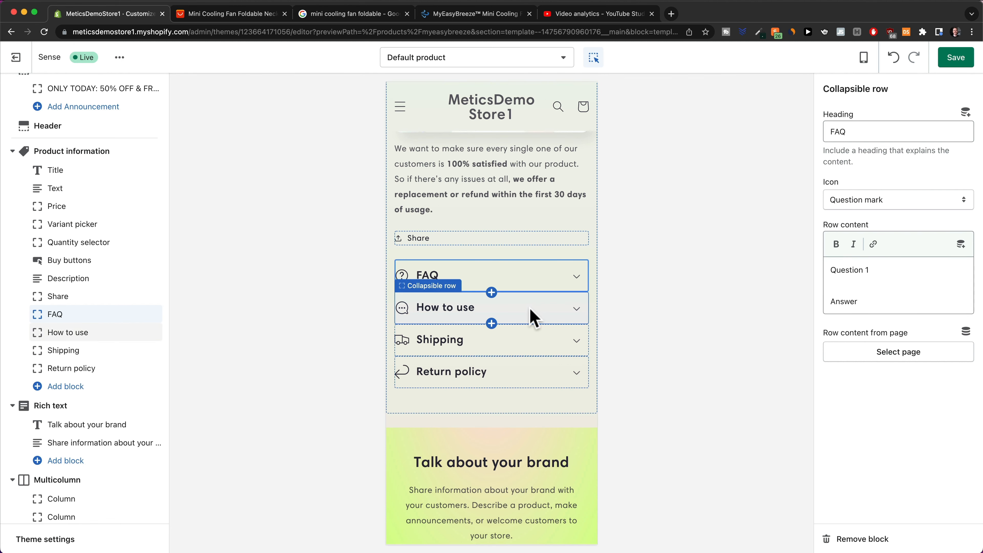
Enter the placeholder content 'Expanation' in the How to use row.
click(523, 317)
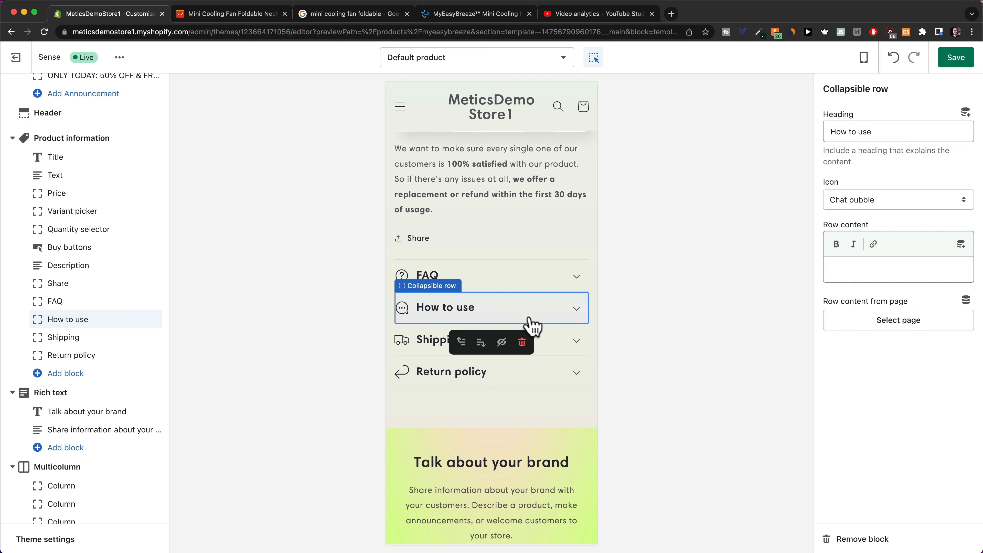
drag(885, 131, 778, 138)
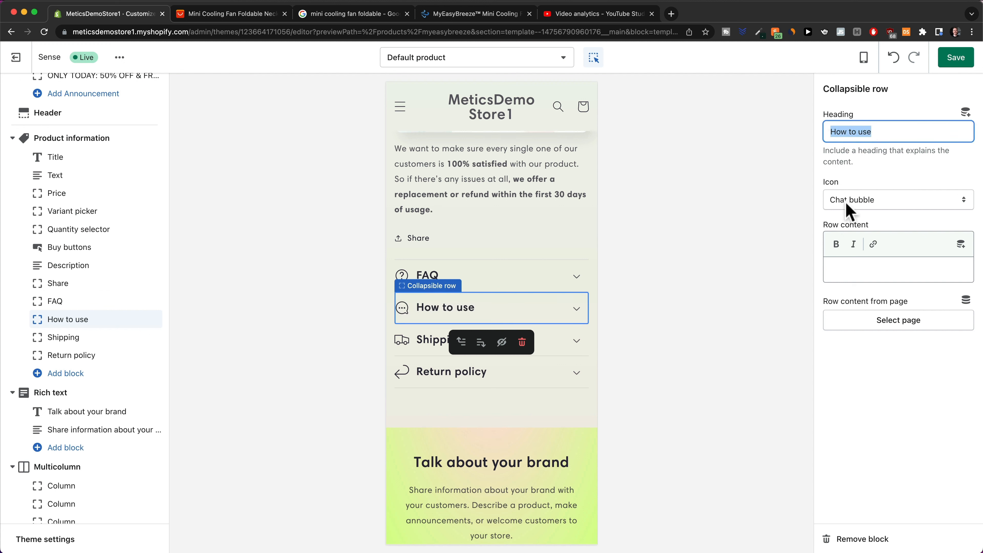
click(865, 264)
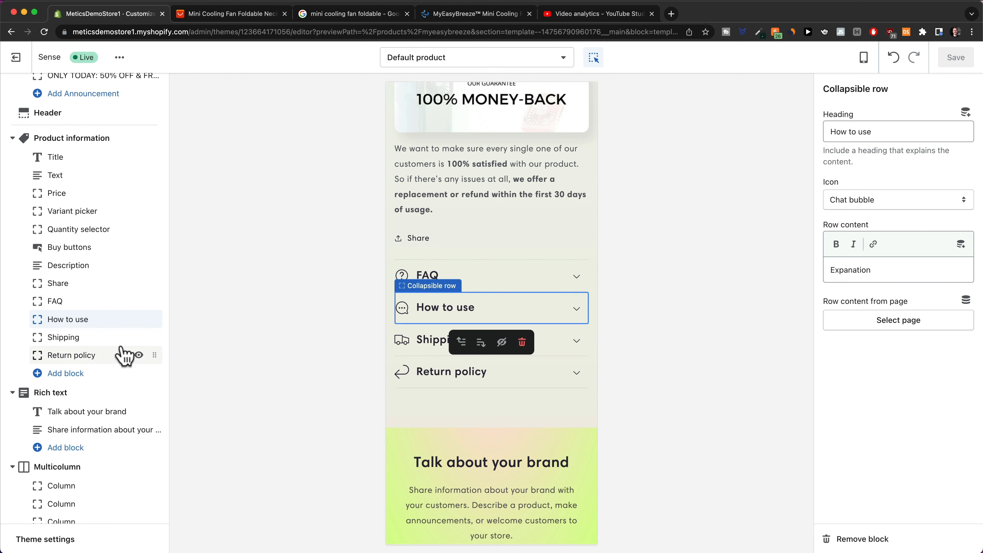
Add a Product Information collapsible row with Ruler icon and specs, placed right after FAQ.
click(58, 374)
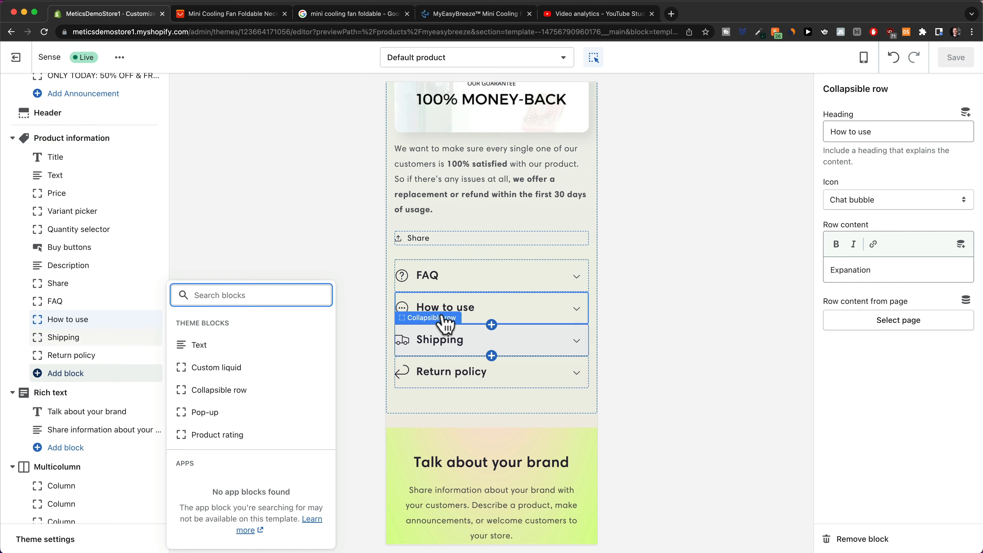
click(238, 394)
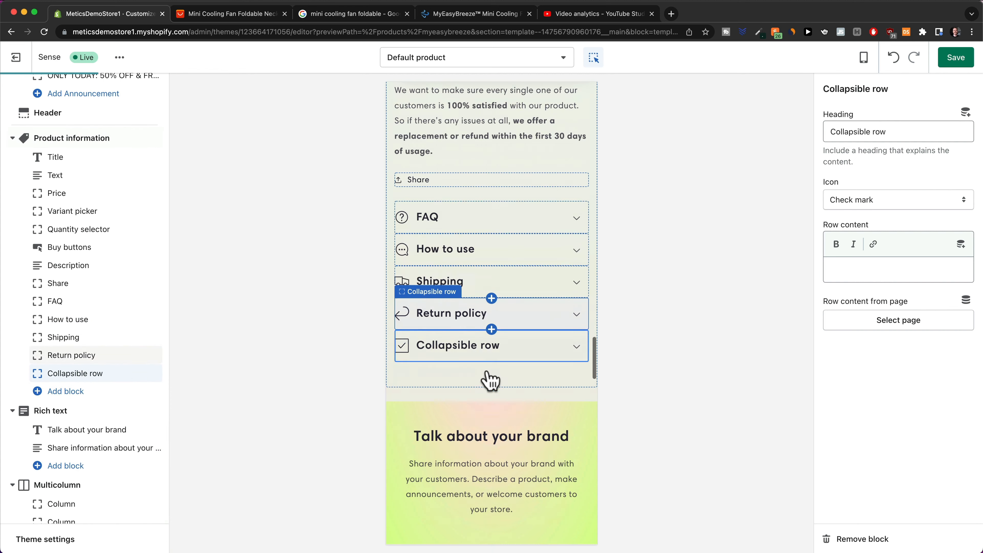
scroll(480, 271, up, 5)
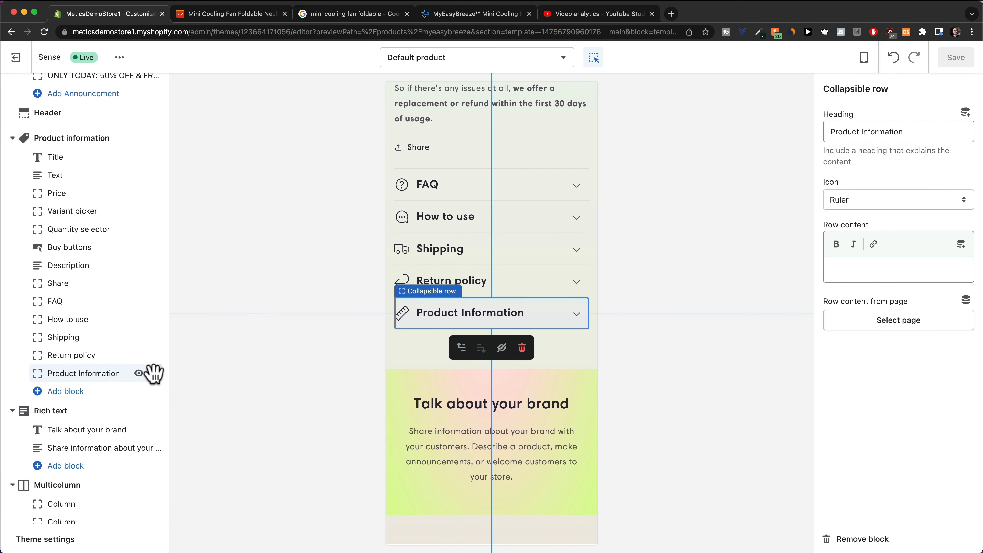
drag(155, 375, 133, 317)
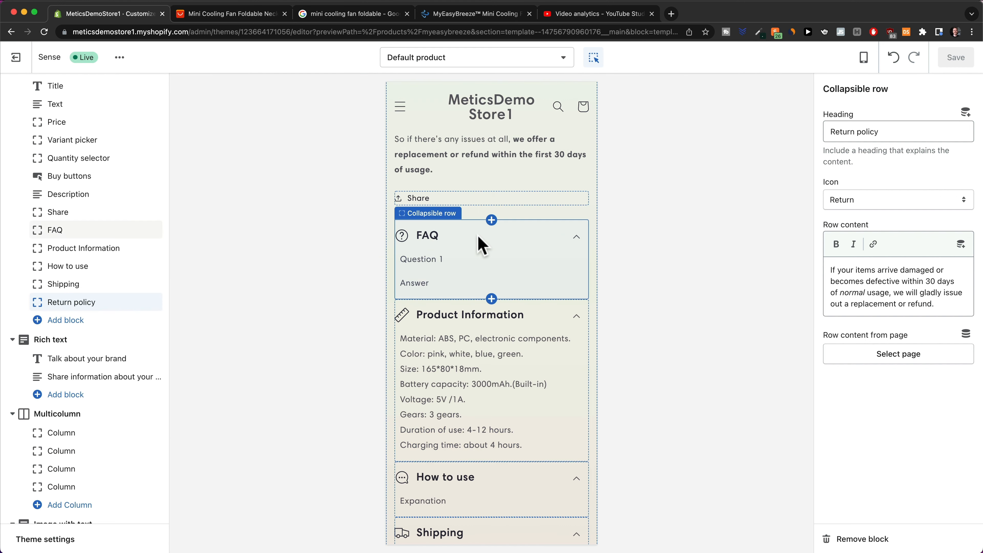
Review the expanded product rows, then select the 'Talk about your brand' Rich text section.
scroll(482, 246, down, 3)
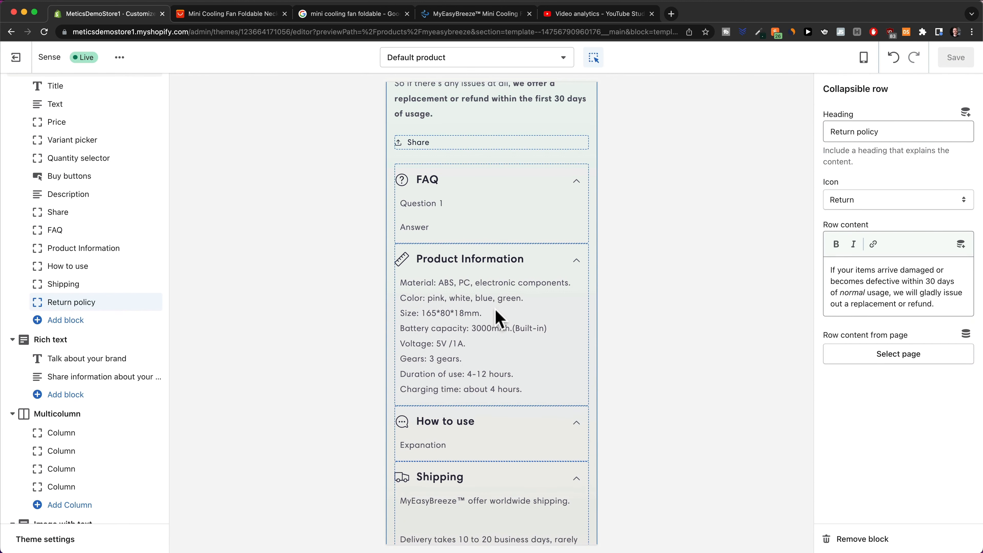
scroll(472, 307, down, 2)
scroll(487, 288, down, 5)
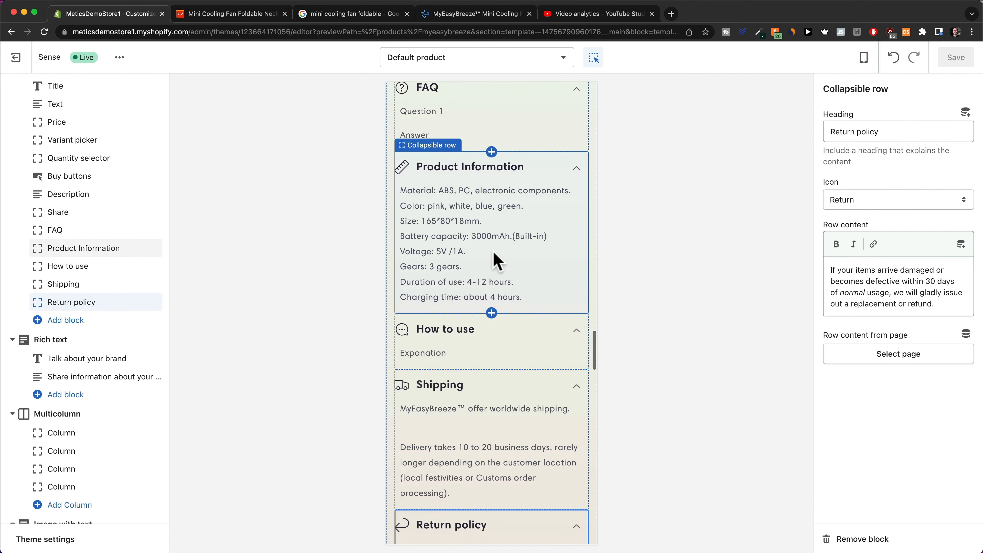
scroll(462, 242, down, 4)
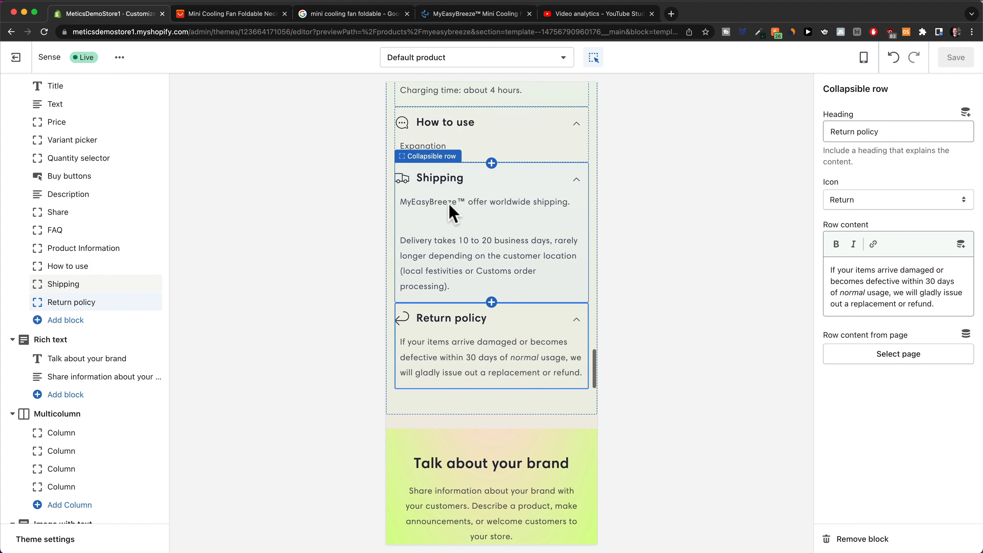
scroll(466, 228, down, 4)
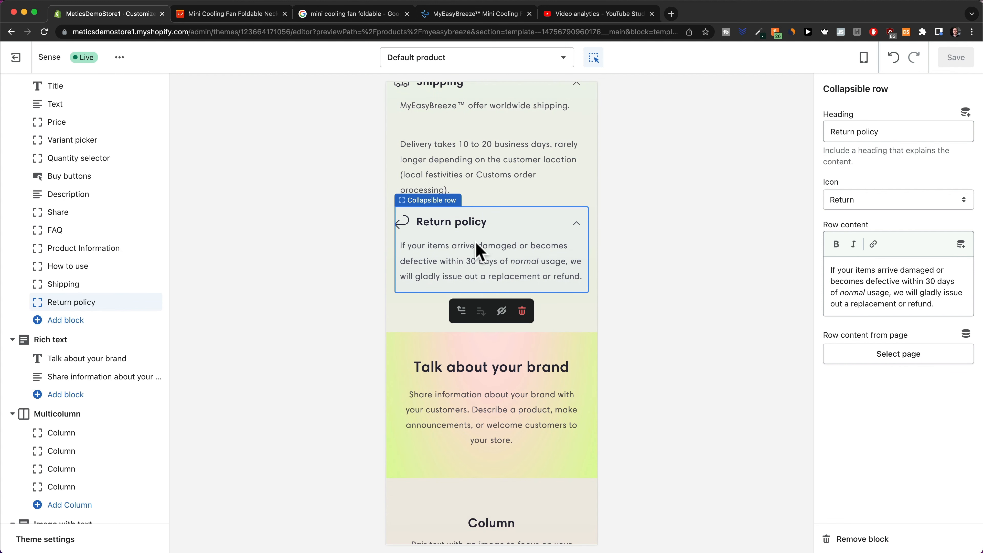
scroll(478, 248, down, 1)
scroll(480, 248, down, 3)
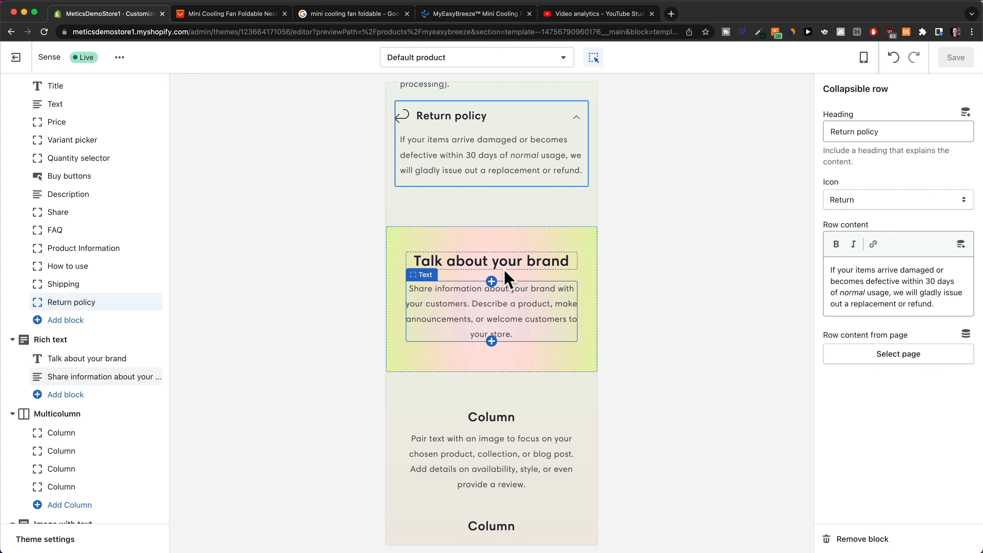
click(391, 291)
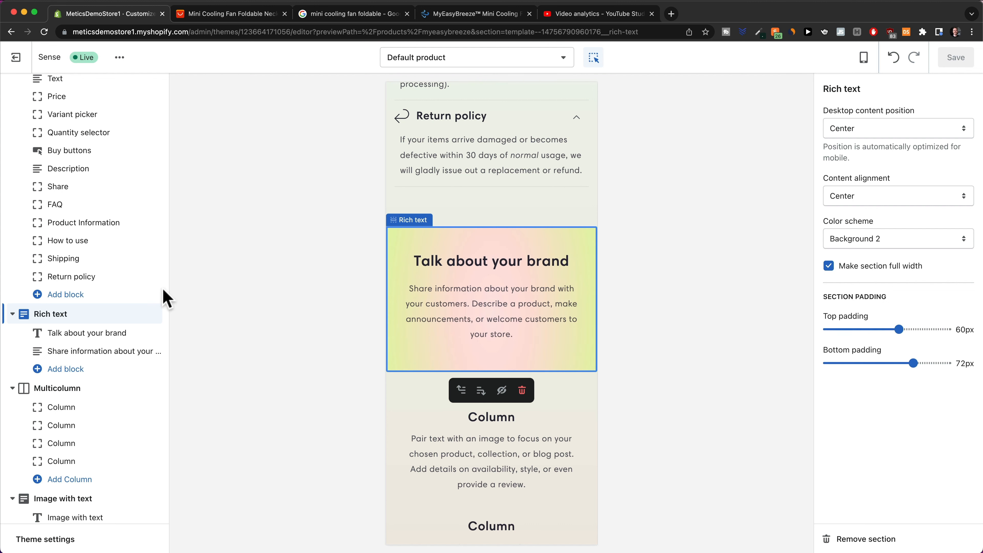
scroll(132, 314, down, 1)
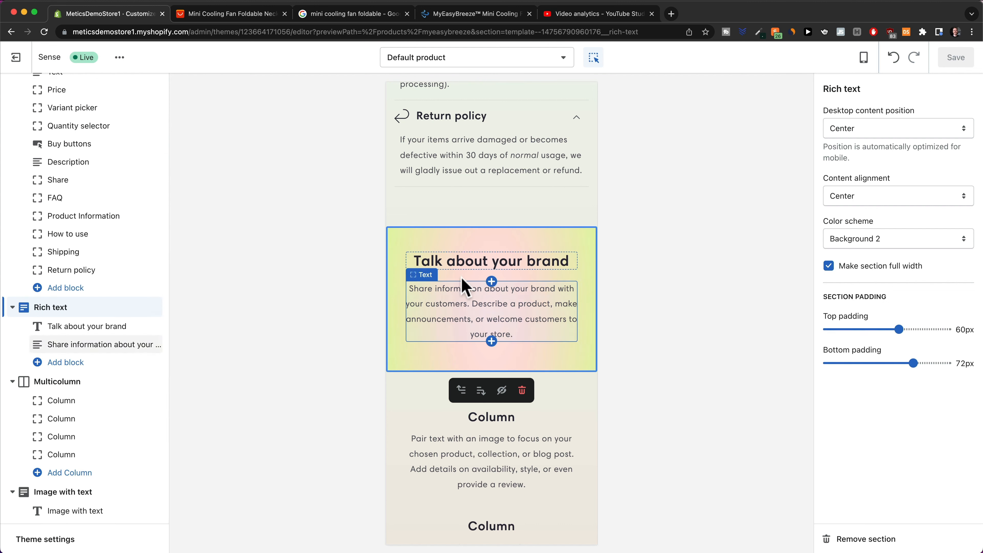
scroll(511, 229, up, 4)
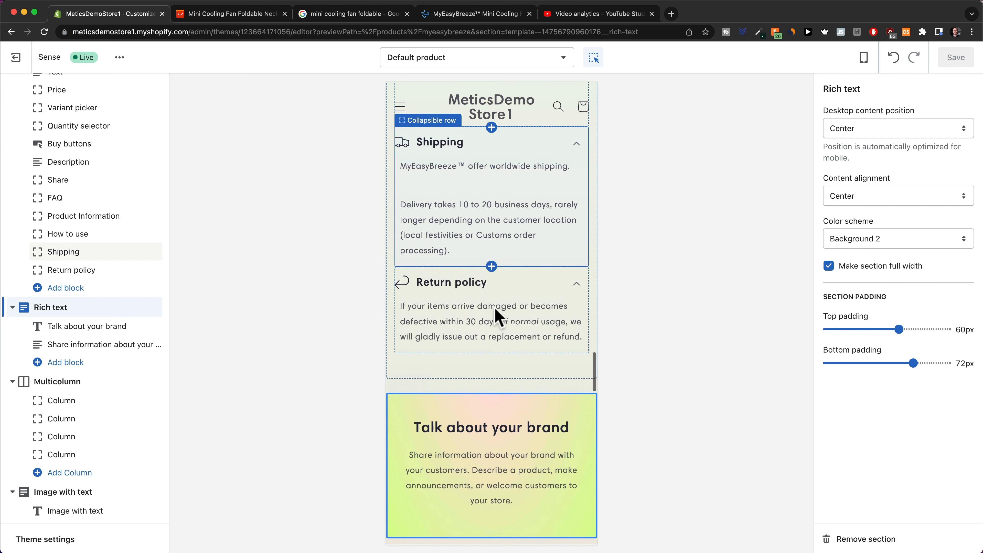
scroll(503, 232, down, 2)
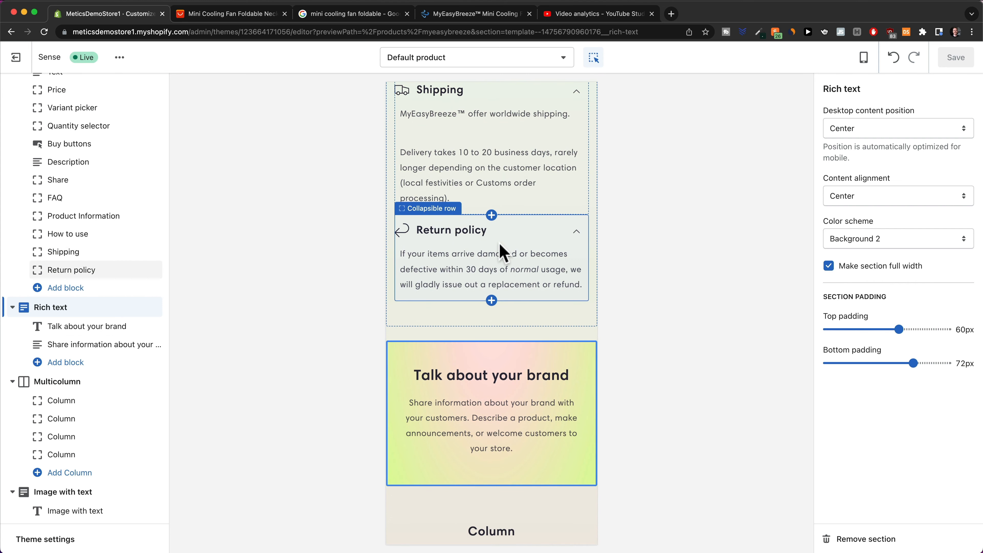
scroll(426, 395, down, 2)
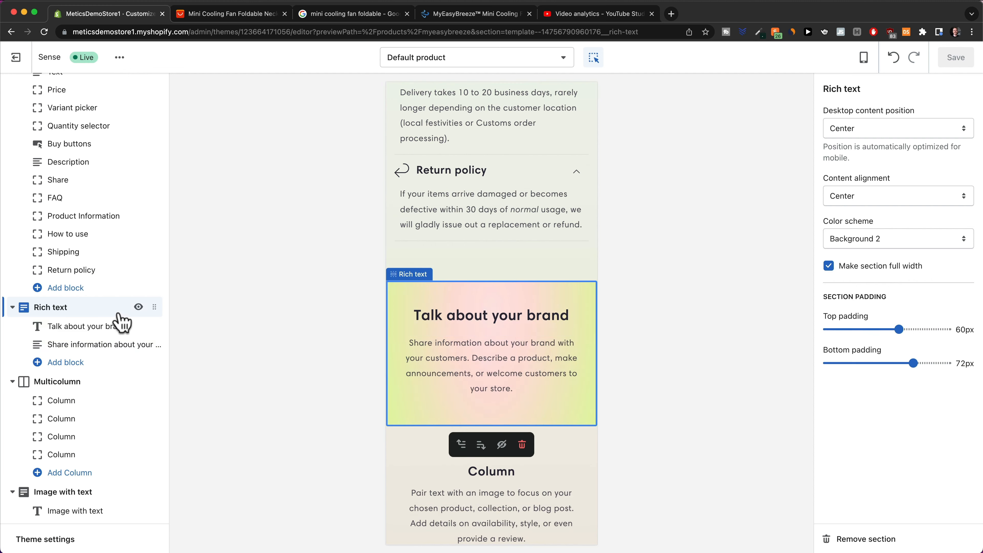
Remove the Rich text, Multicolumn and Image with text sections from the Default product template.
click(860, 539)
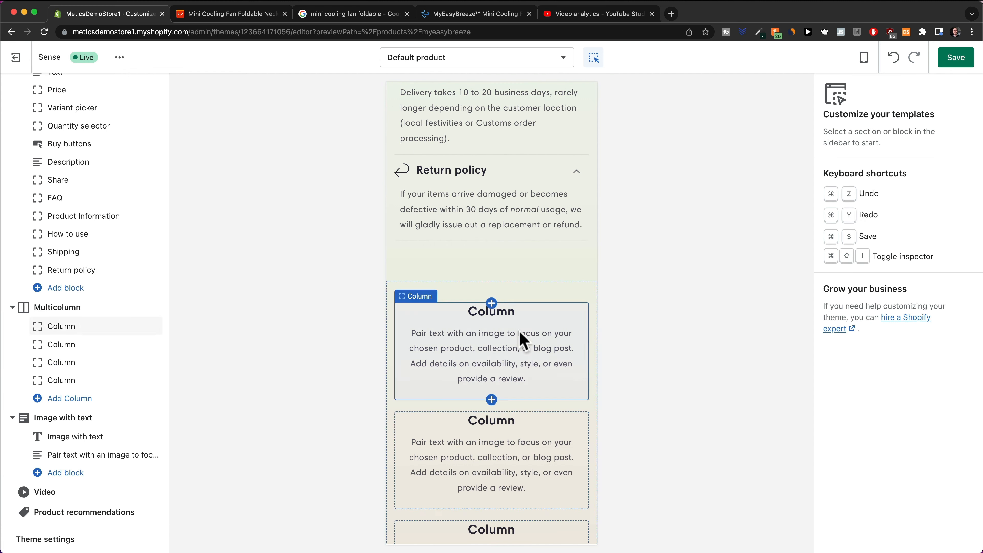
click(565, 303)
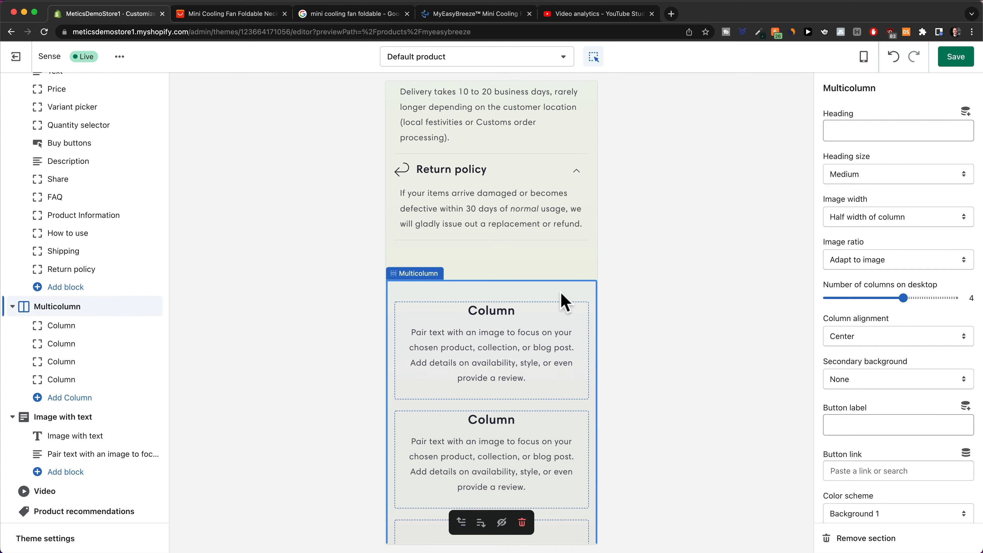
click(858, 538)
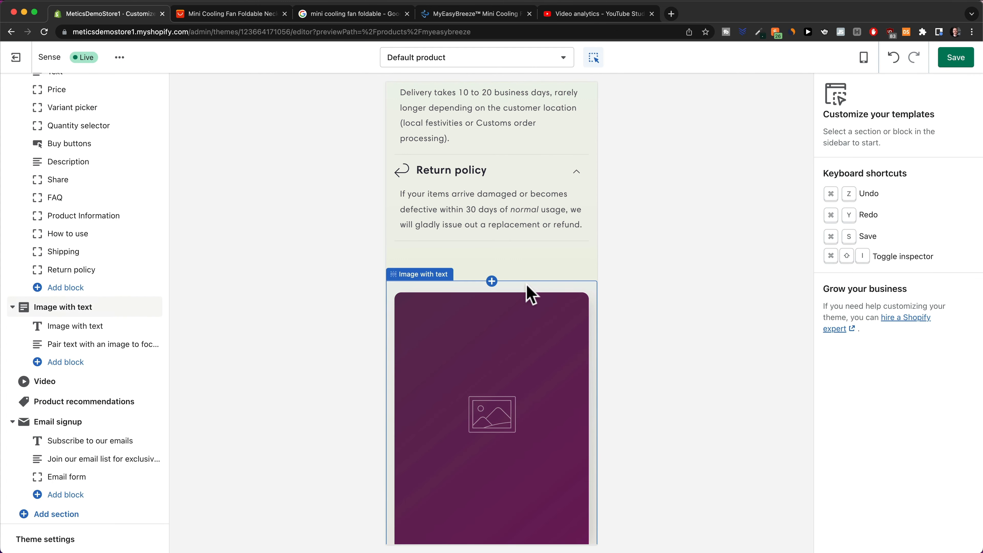
click(530, 293)
click(877, 538)
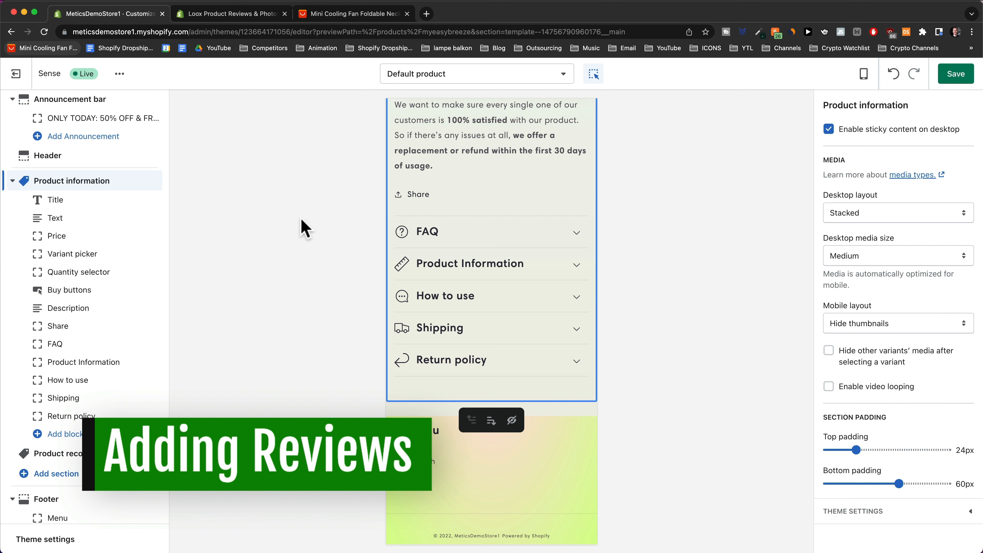
Read through the neck fan's AliExpress customer reviews, then bring up the Loox app listing.
click(347, 17)
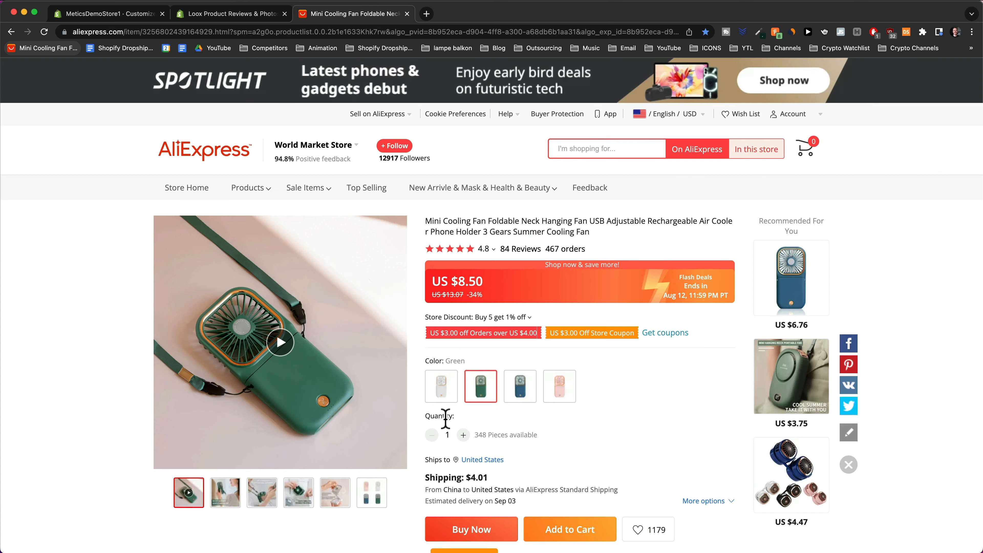
scroll(503, 403, down, 5)
scroll(536, 395, down, 11)
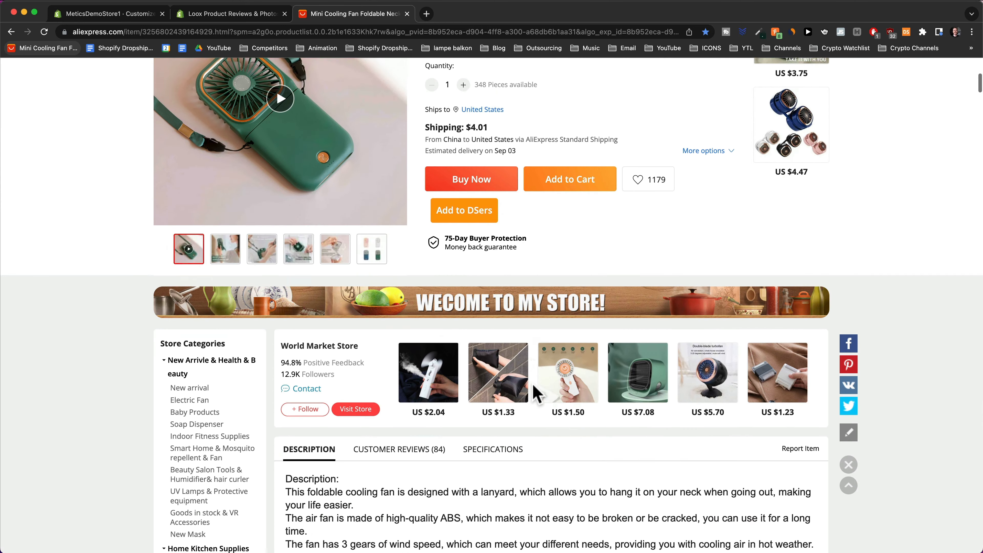
click(441, 179)
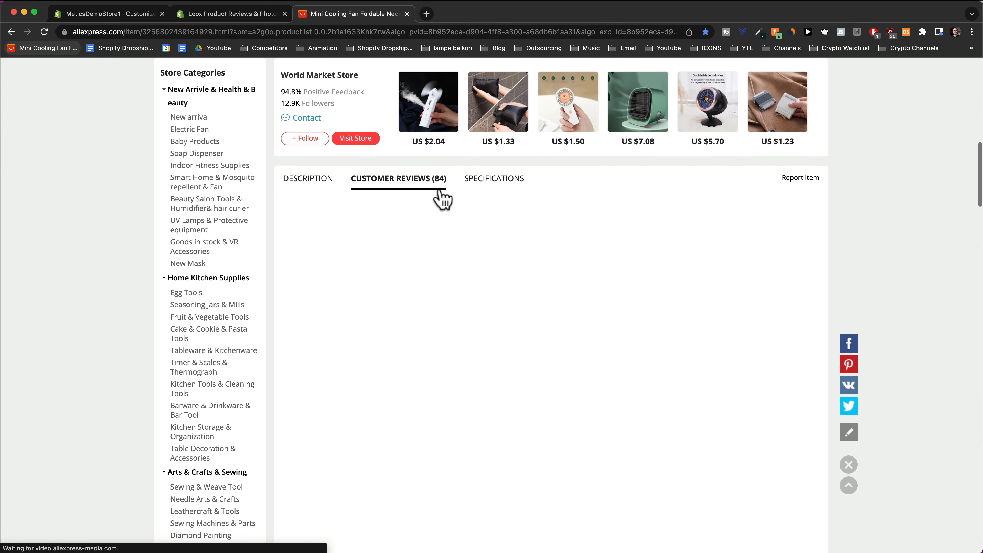
scroll(441, 192, down, 3)
scroll(487, 204, down, 7)
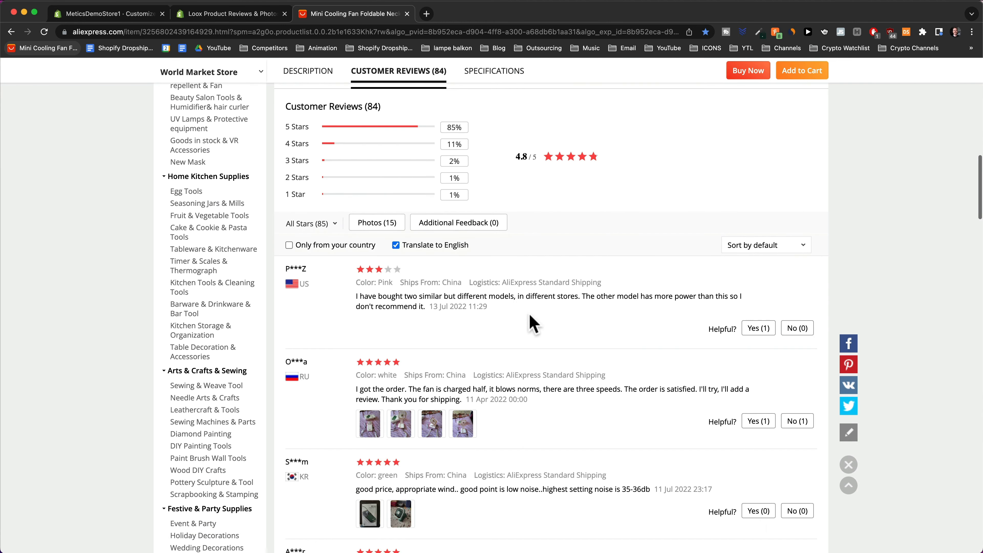
scroll(522, 263, down, 6)
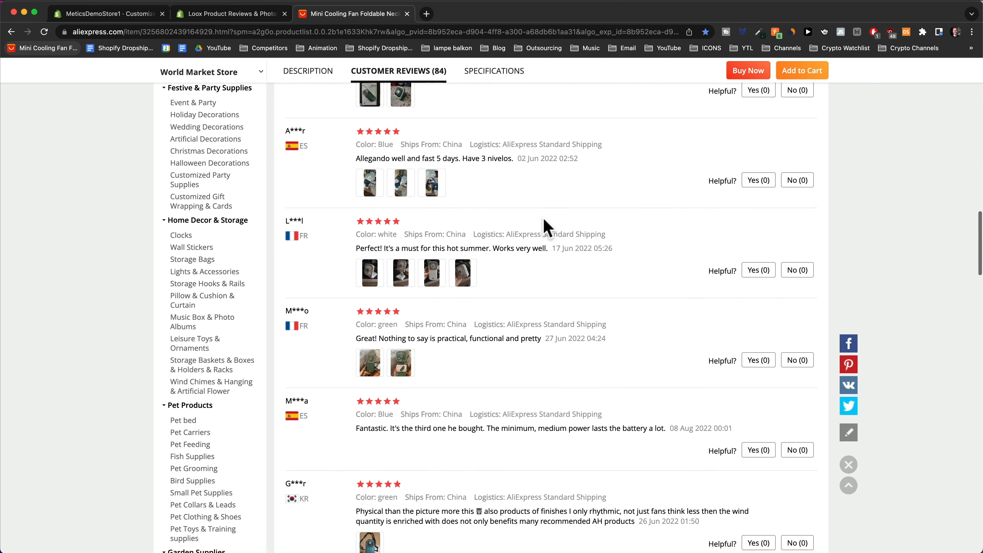
scroll(489, 216, down, 2)
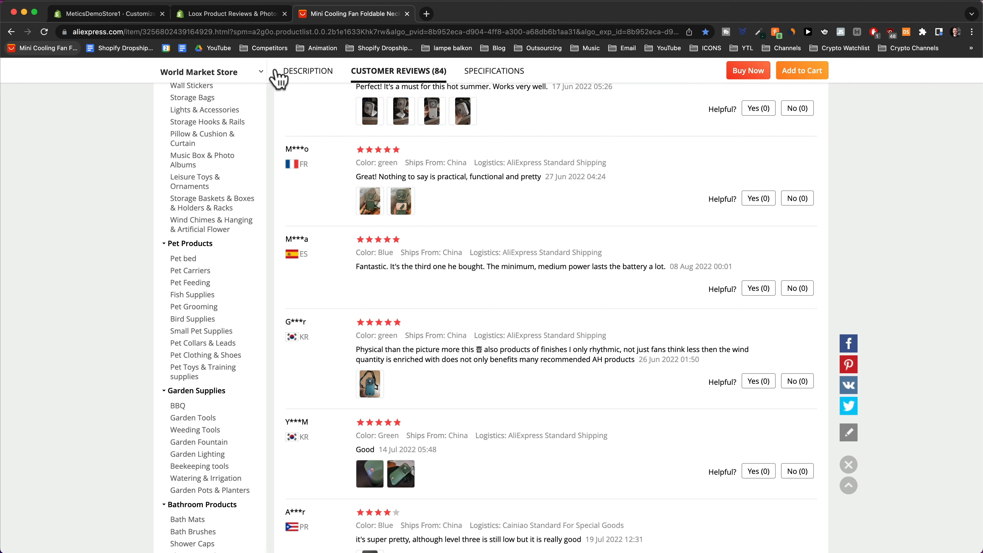
click(242, 16)
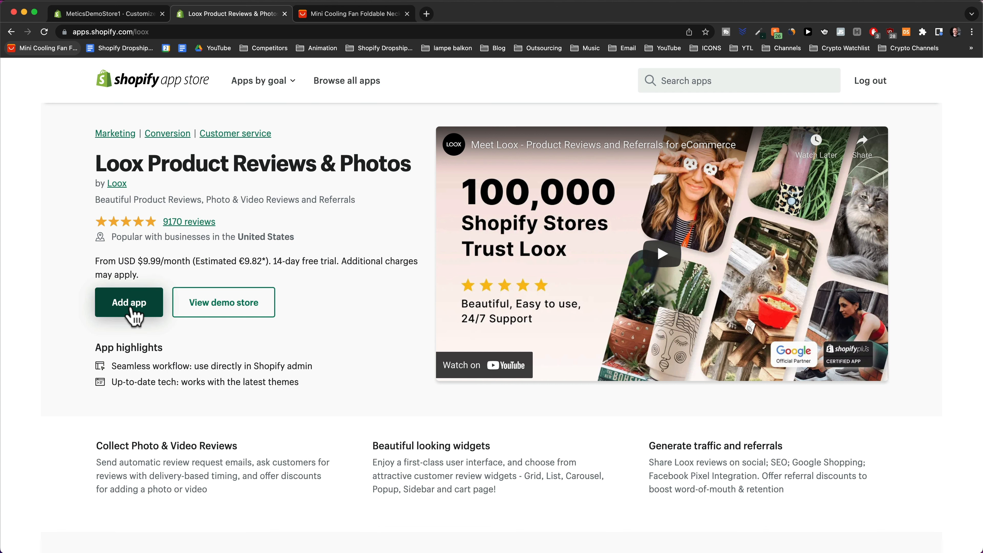
Install Loox on the Growth plan's 14-day trial, saving a payment card and approving the charge.
click(130, 309)
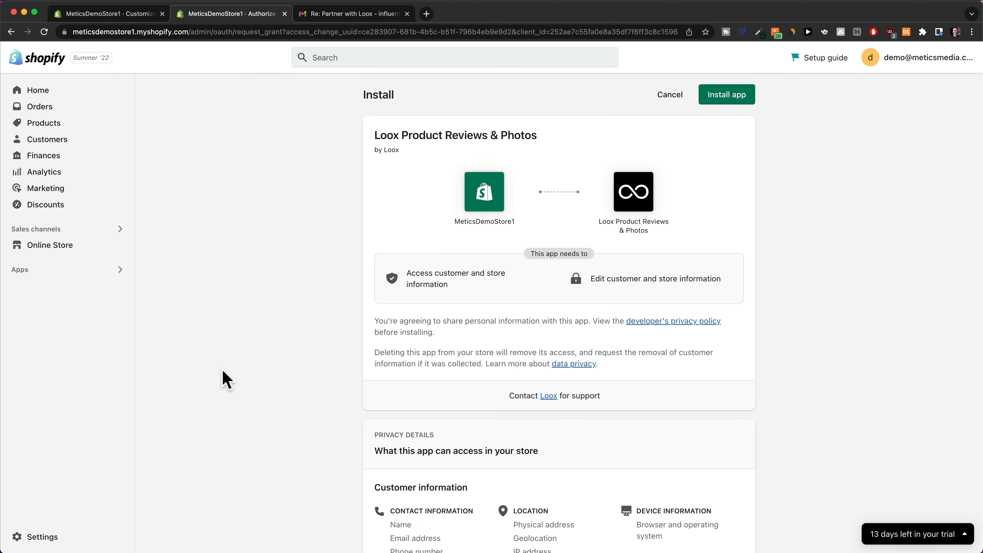
click(726, 101)
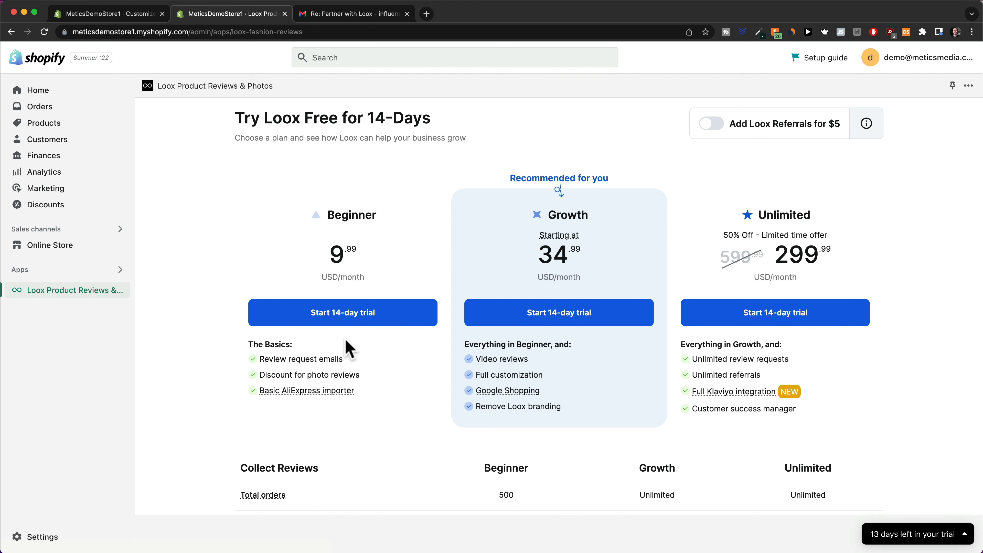
click(569, 318)
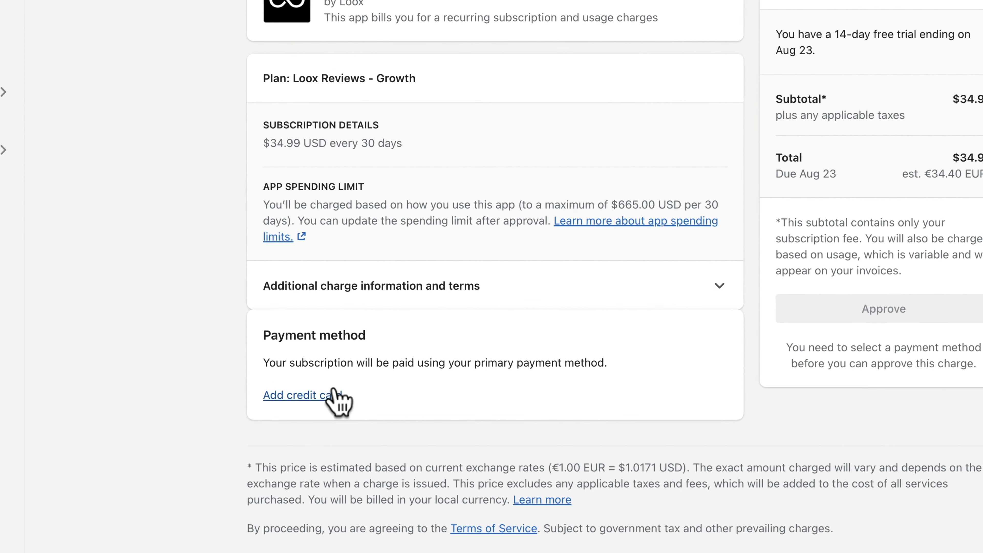
click(300, 402)
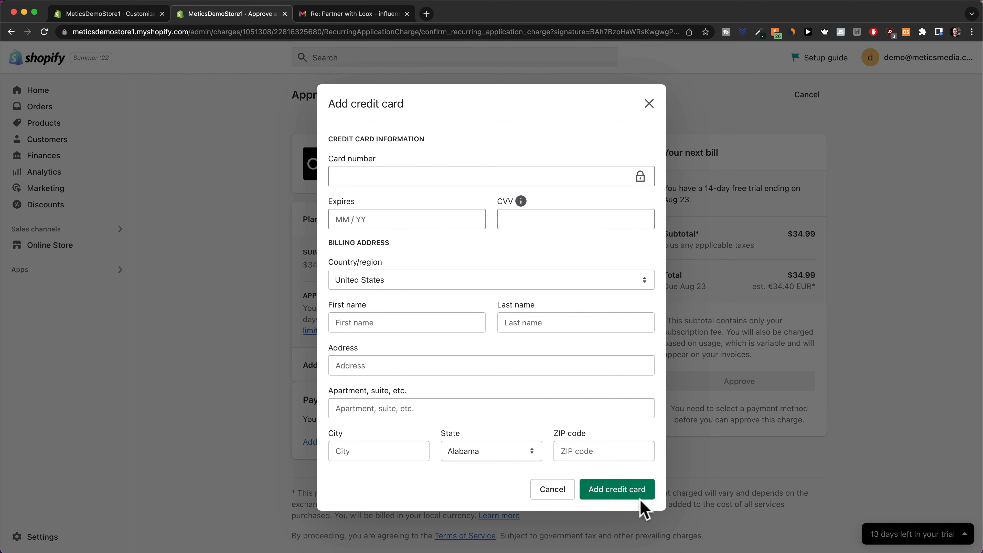
click(630, 490)
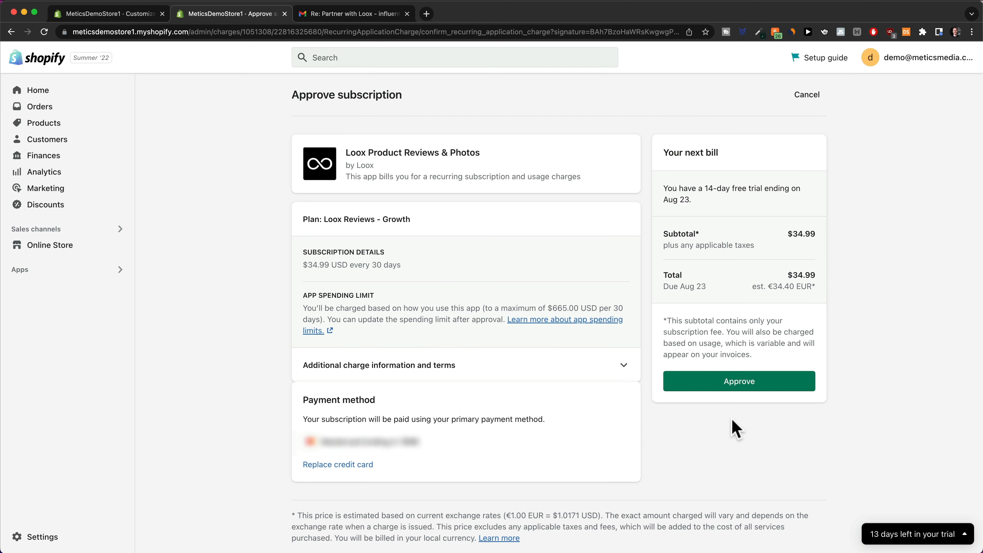
click(740, 383)
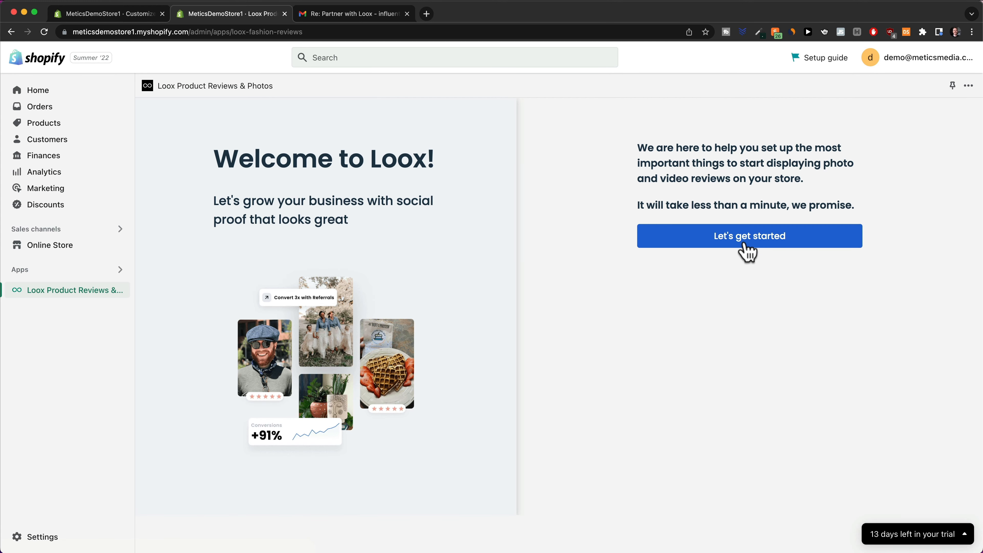
Skip the Loox widget personalization and keep review request emails at 14 days.
click(748, 251)
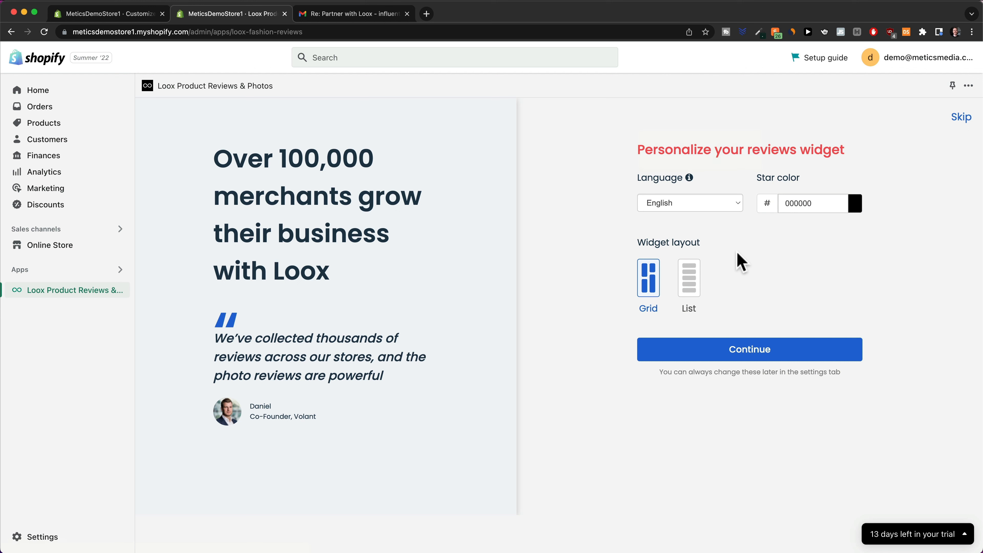
drag(757, 178, 818, 188)
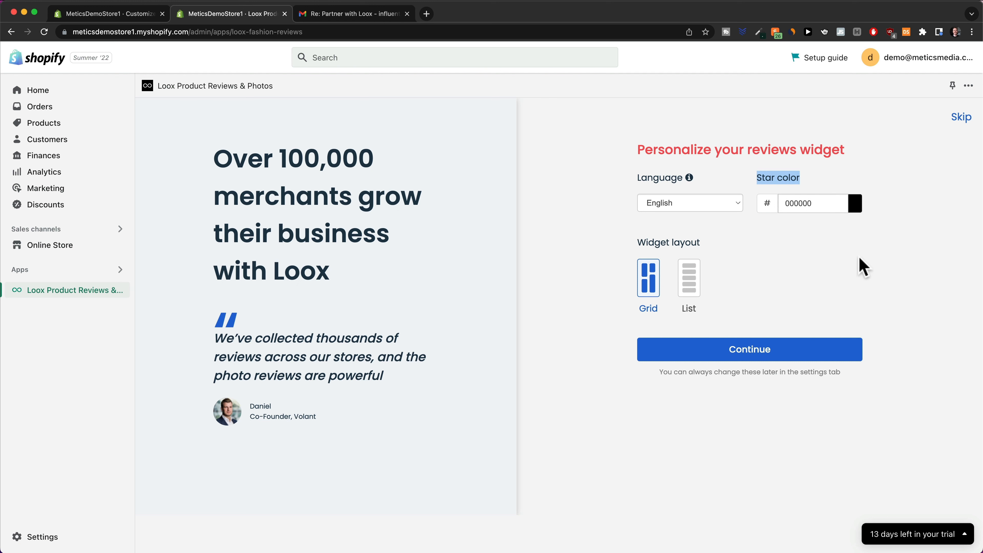
click(959, 120)
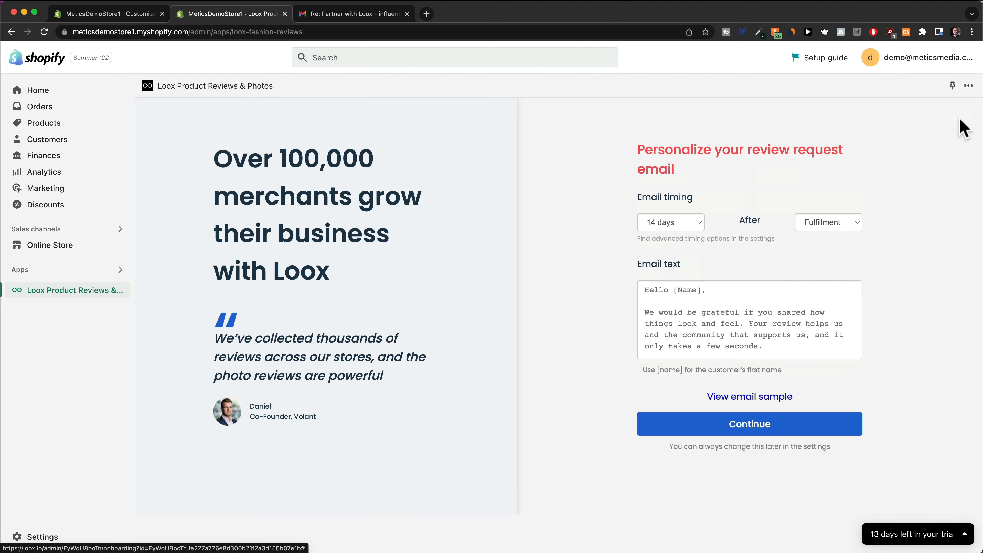
click(696, 222)
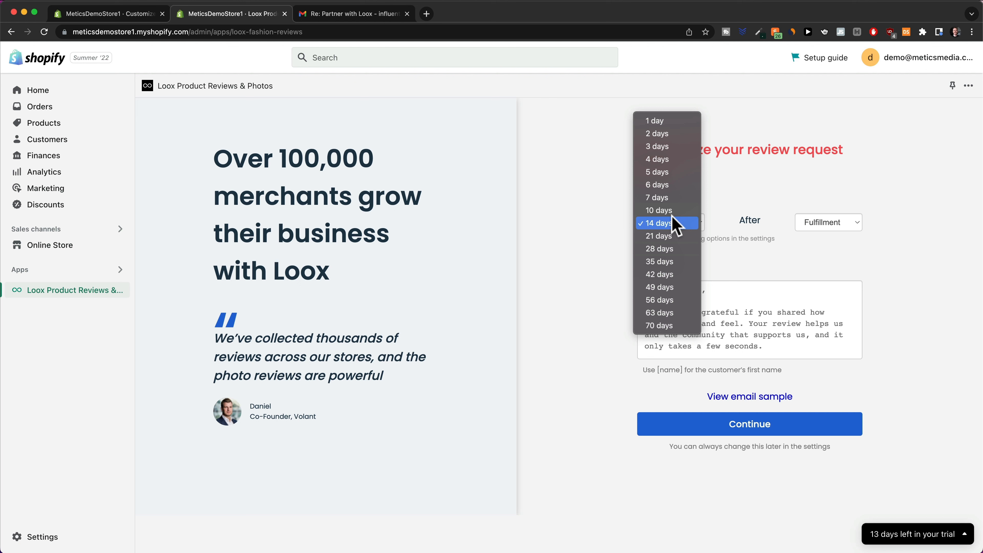
click(673, 223)
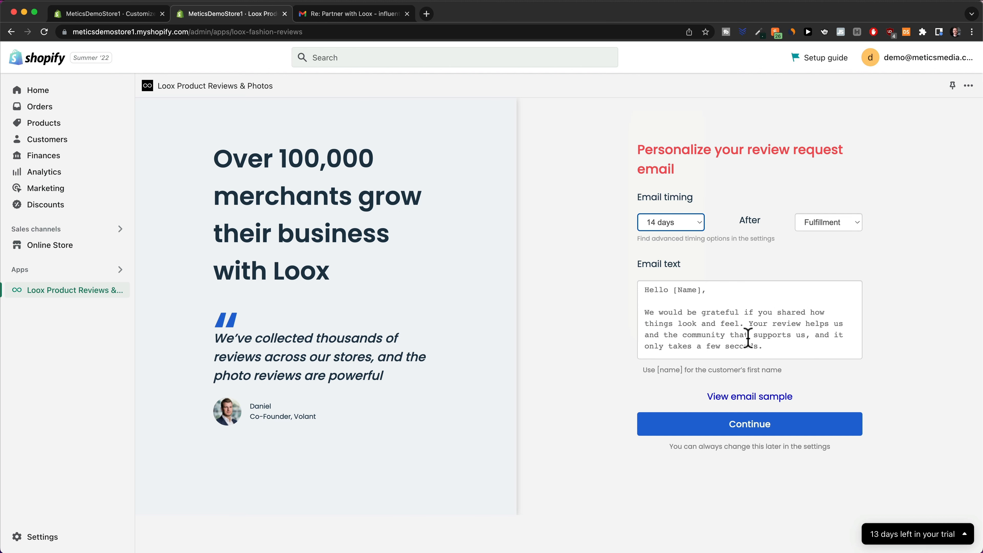
click(754, 434)
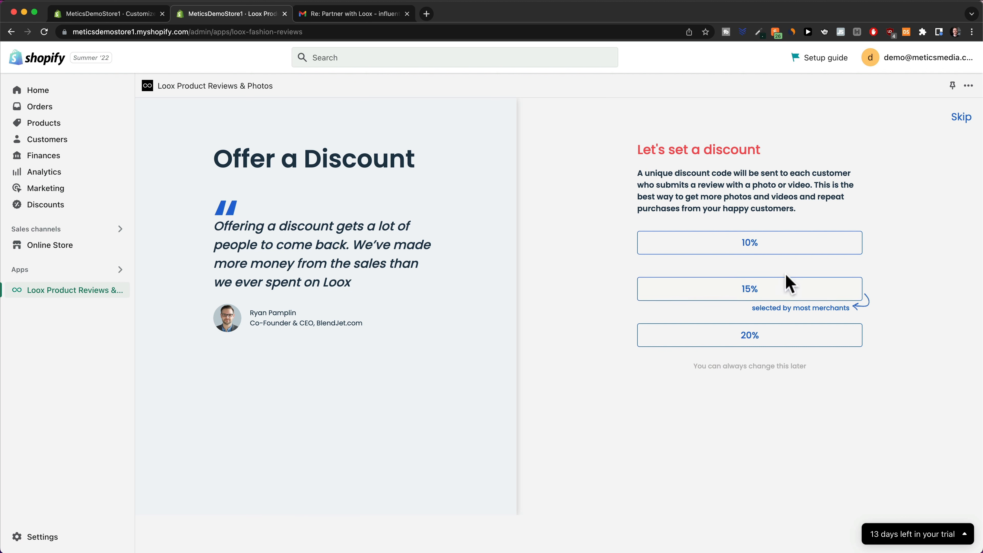
Skip the photo-review discount and go to Loox's Import Reviews page.
click(785, 285)
click(961, 118)
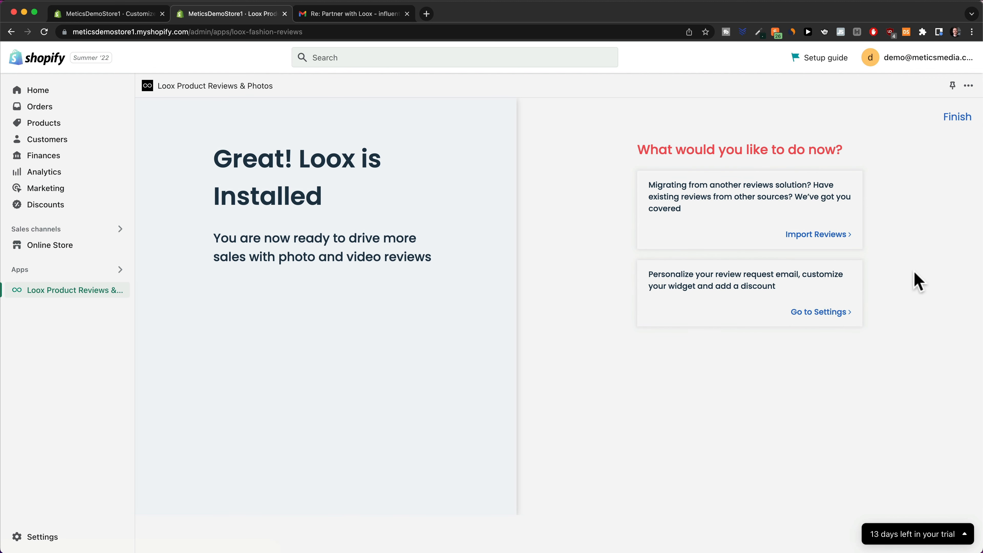
click(812, 241)
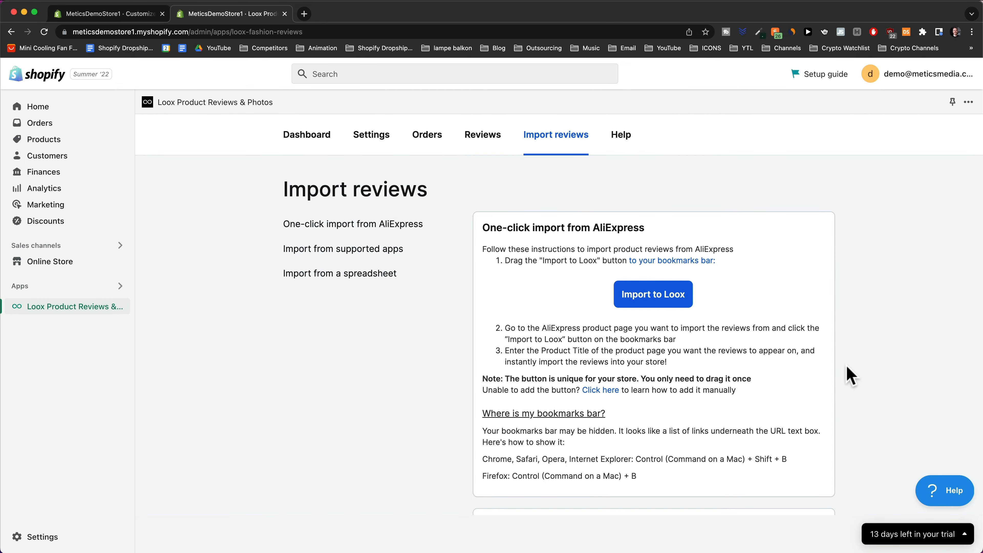
Bookmark the Import to Loox button and run it on the AliExpress neck fan listing in a new tab.
drag(643, 310, 332, 181)
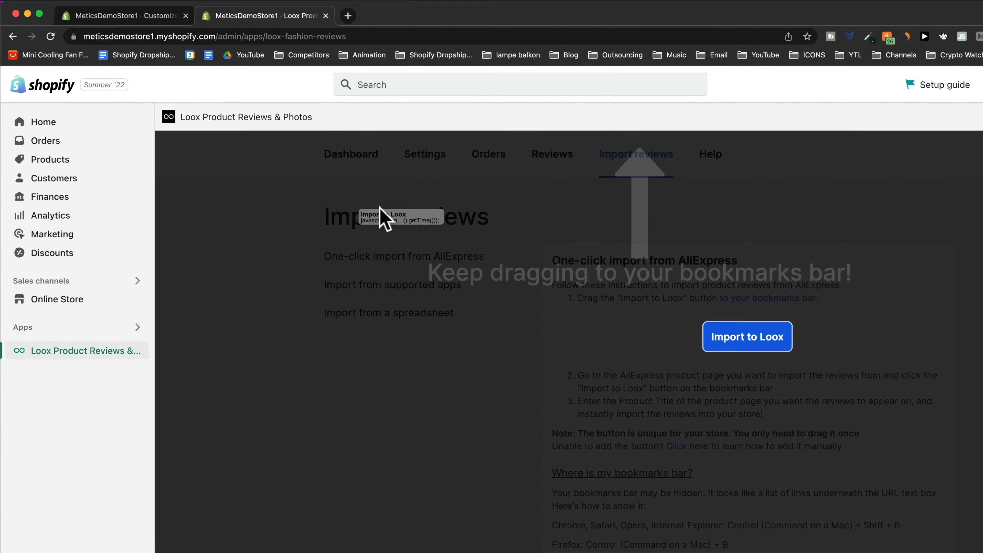
drag(380, 209, 247, 47)
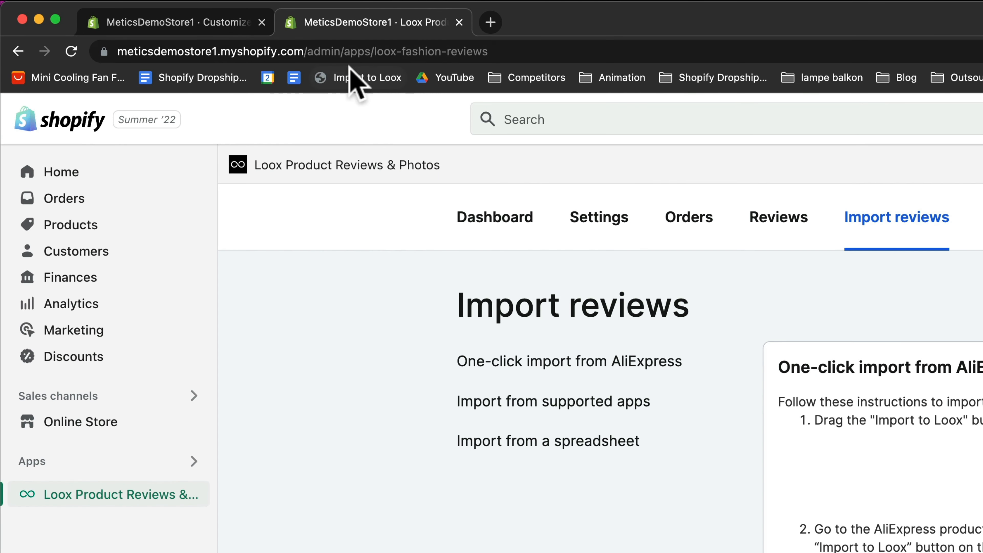
click(491, 22)
click(83, 78)
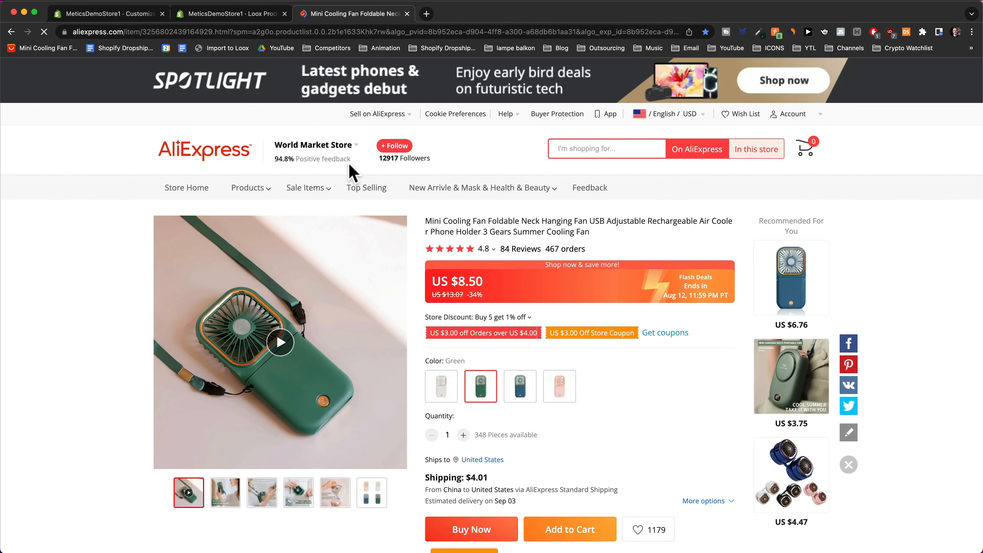
click(223, 49)
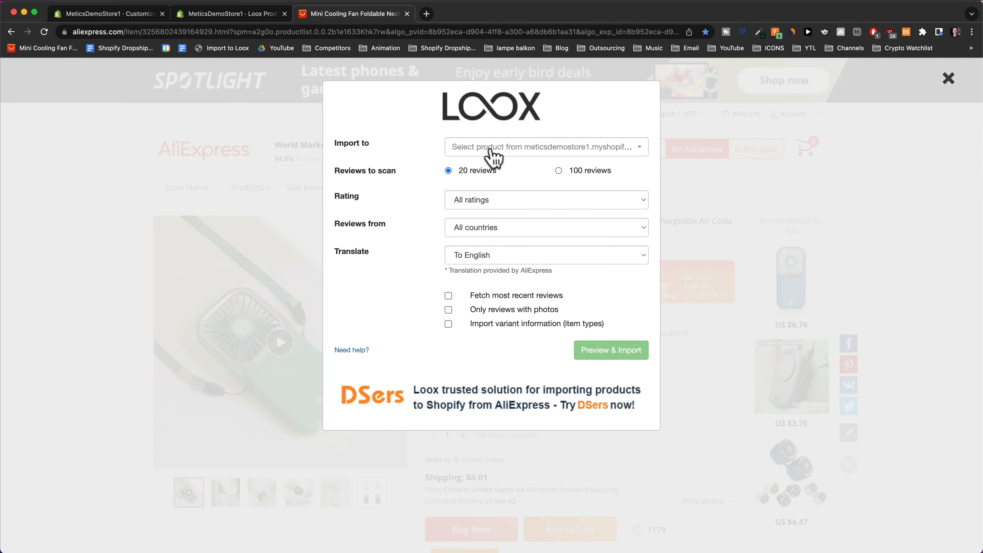
Set the import to MyEasyBreeze™ Mini Cooling Fan, 100 reviews, all ratings, and preview them.
click(490, 148)
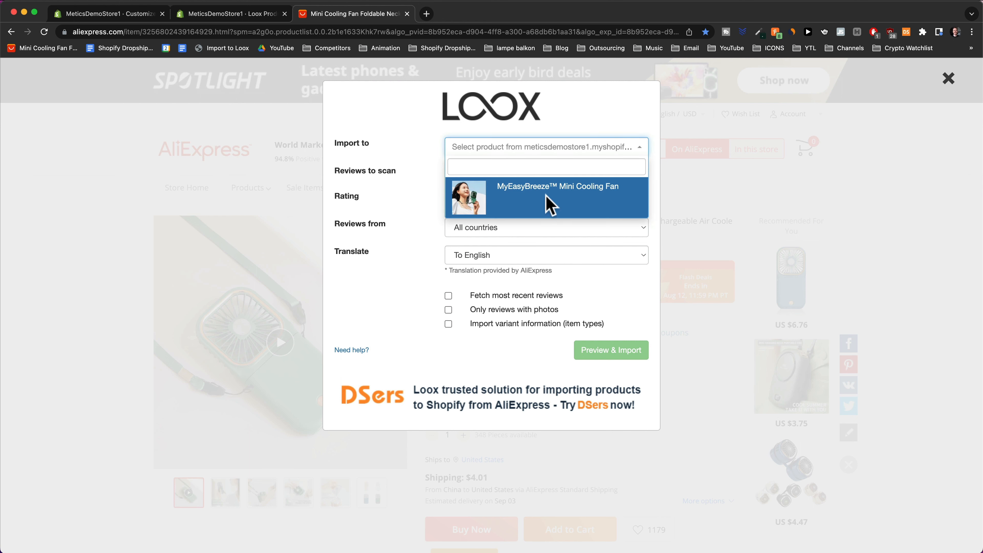
click(547, 203)
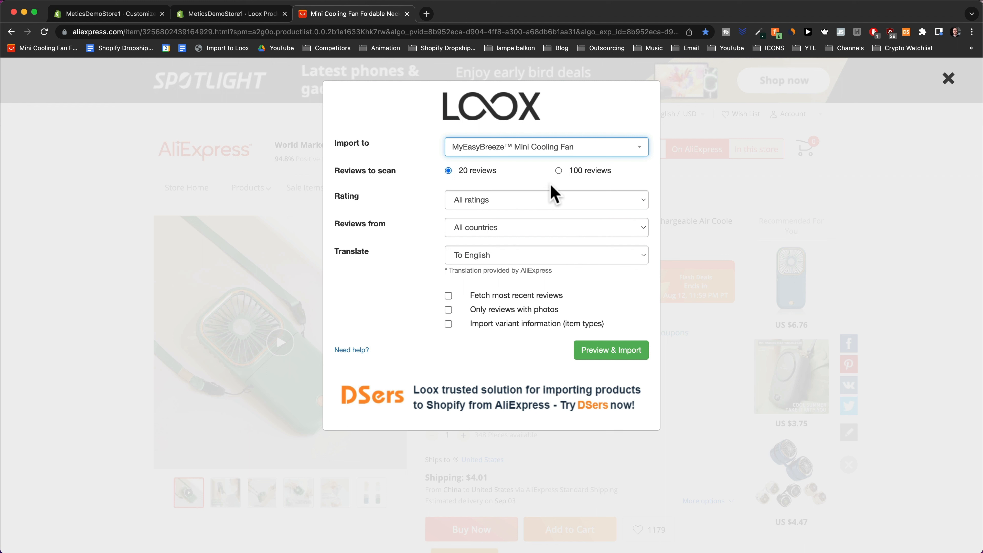
click(589, 171)
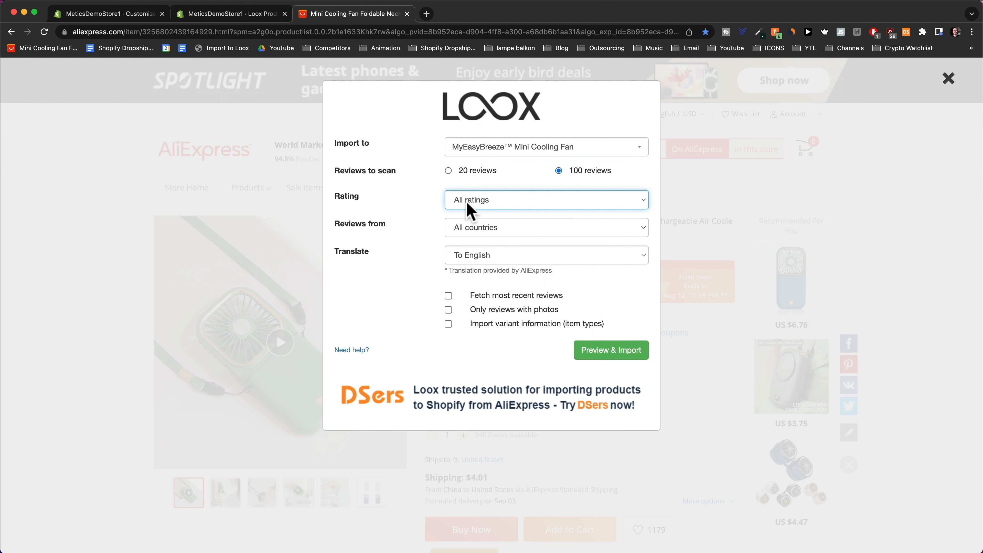
click(467, 205)
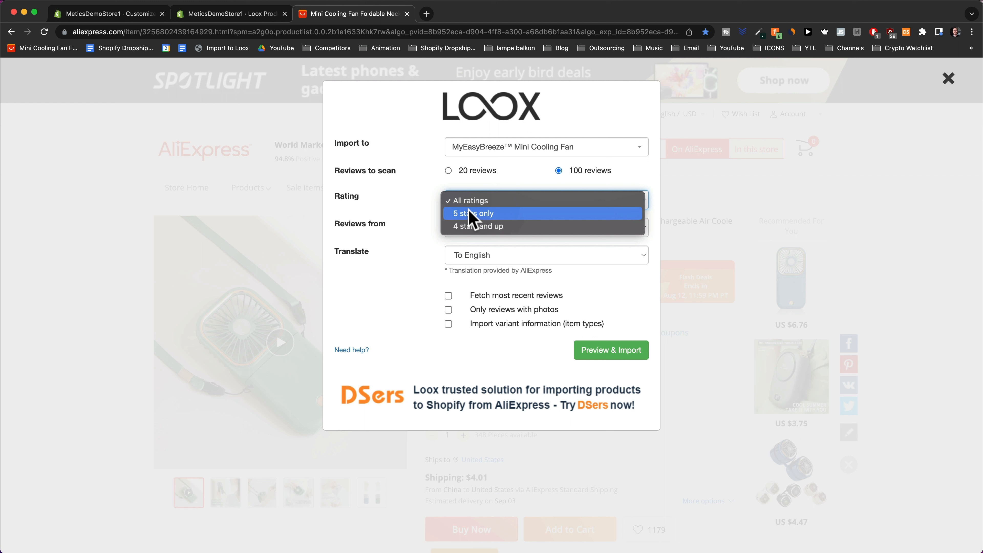
click(409, 207)
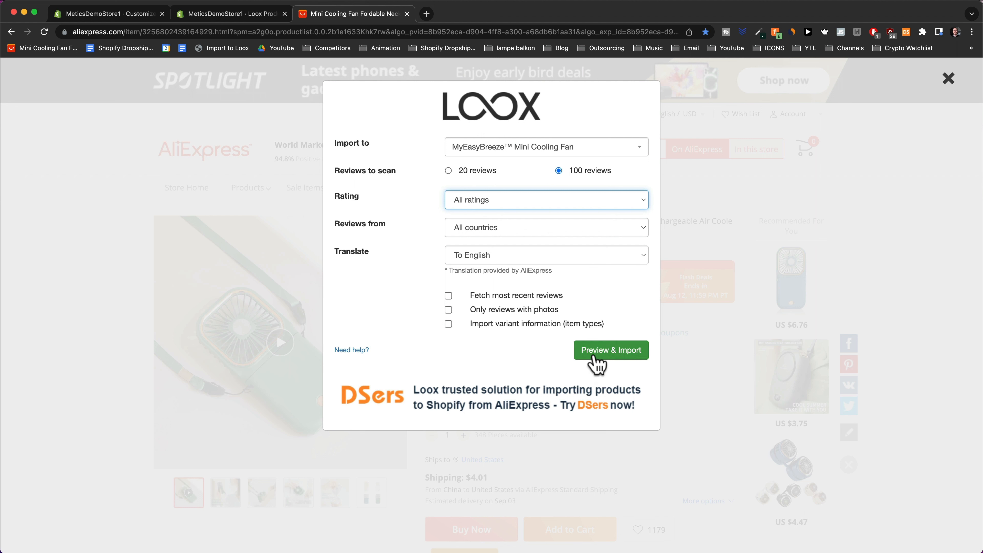
click(596, 355)
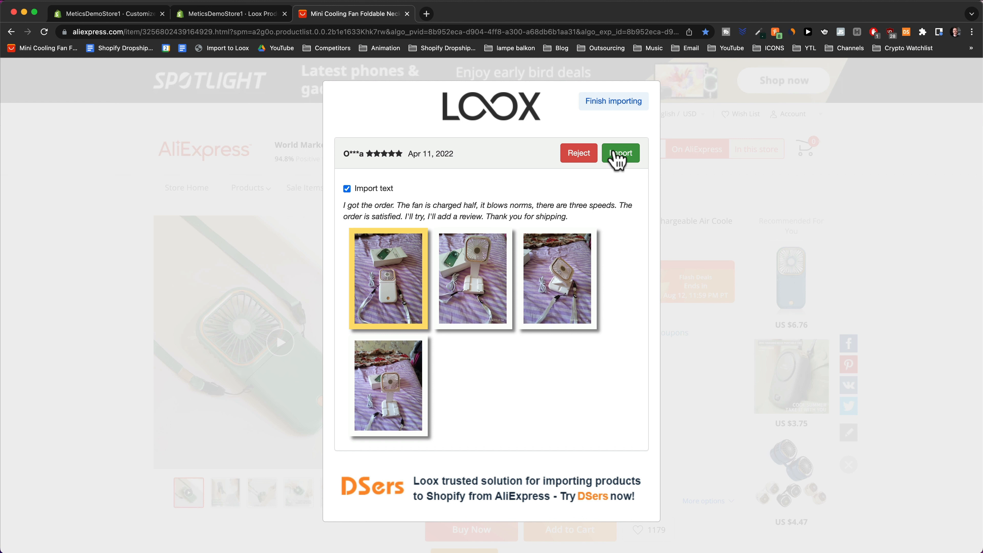
Import the photo review and the Jul 11, 2022 review, and reject the four-star May 19 review.
click(617, 154)
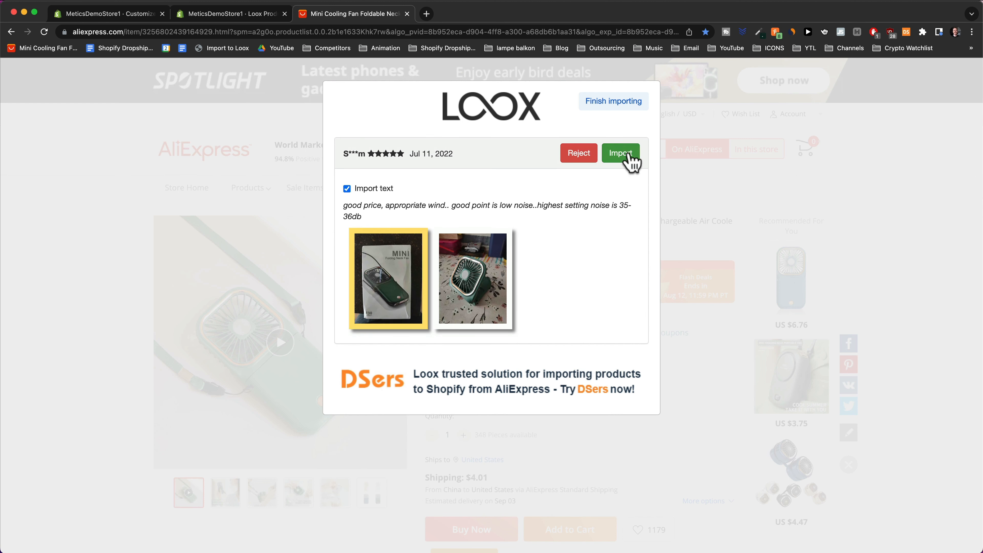
click(628, 156)
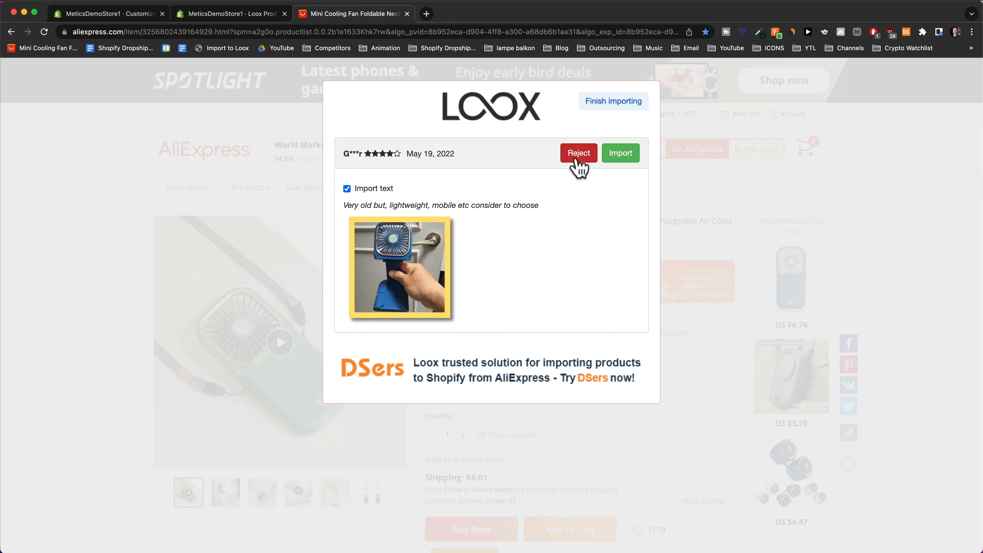
click(580, 154)
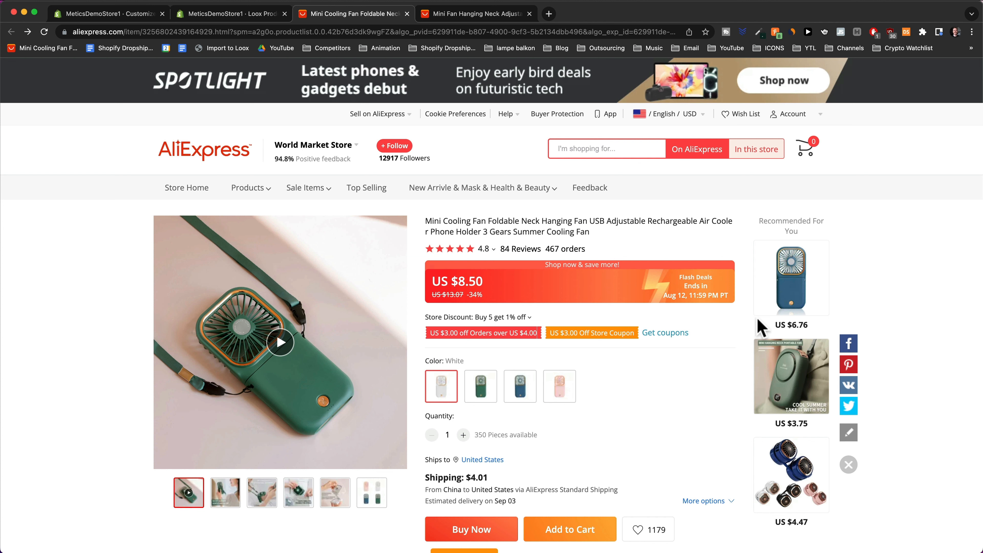
Open the recommended blue hanging neck fan, try the Loox import, then go back to the Shopify editor.
click(792, 288)
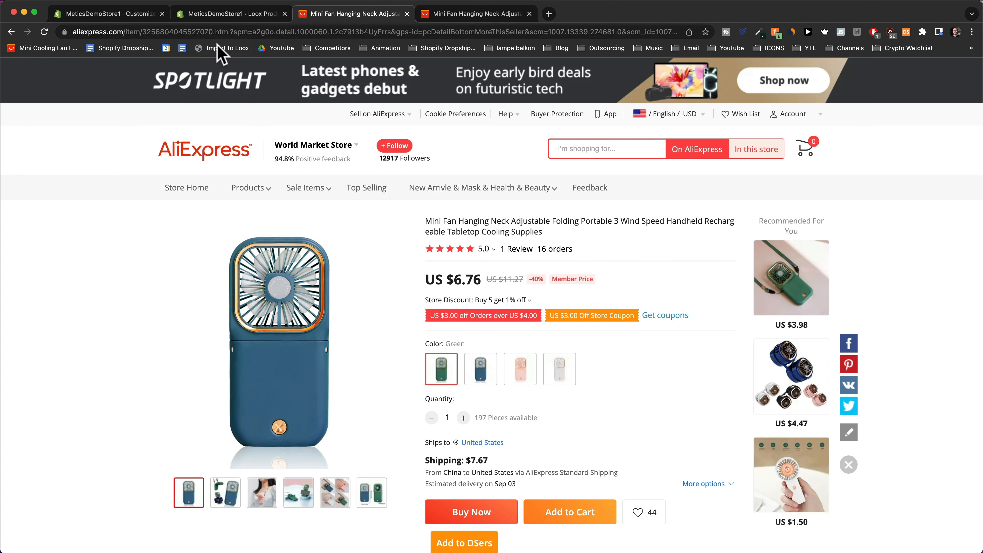
click(224, 52)
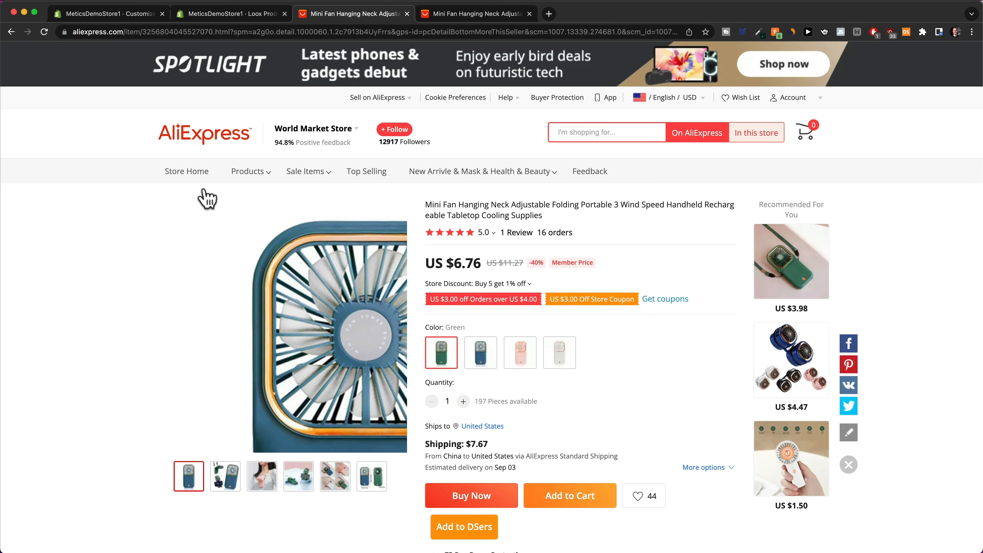
click(128, 15)
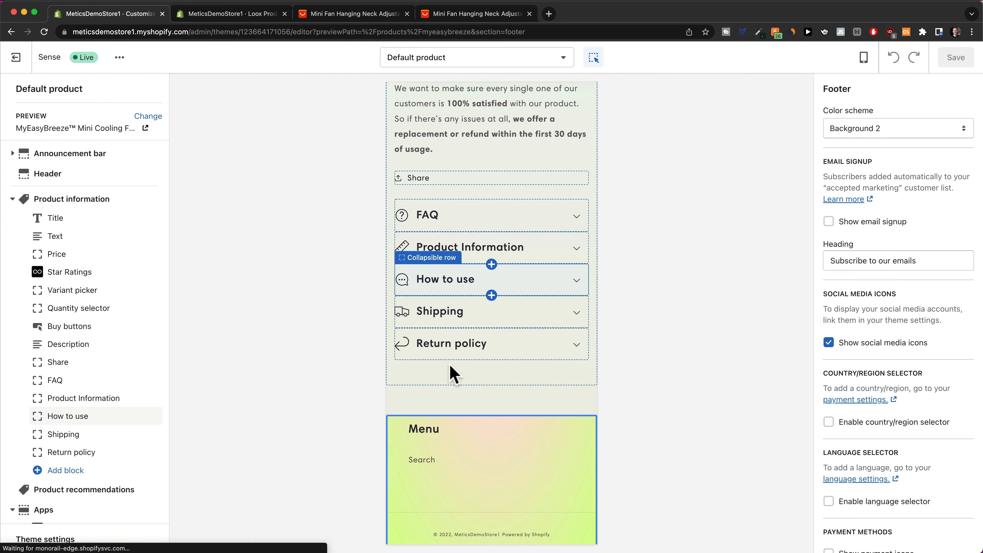
Scroll the product preview to check the imported photo reviews and the 25-review star rating.
scroll(541, 337, down, 5)
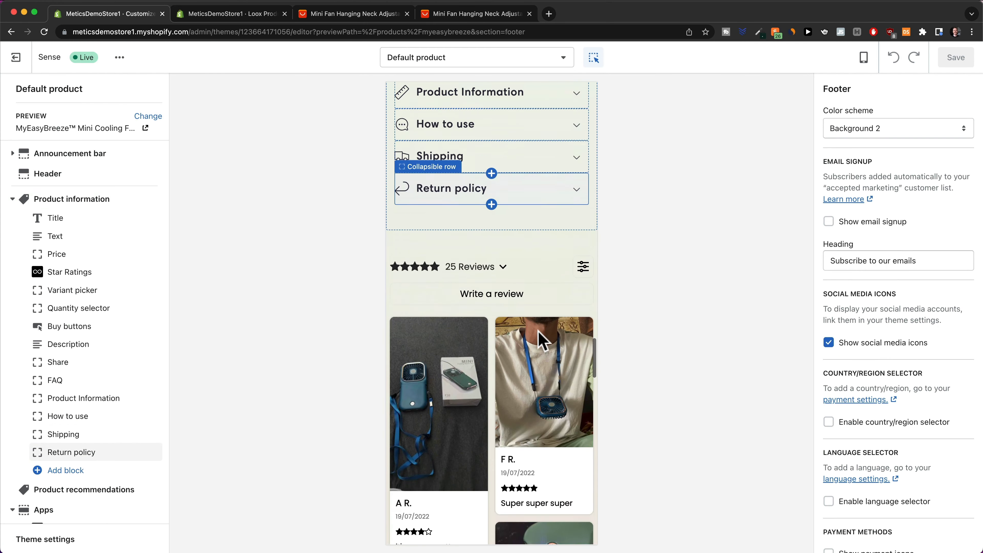
scroll(558, 279, down, 4)
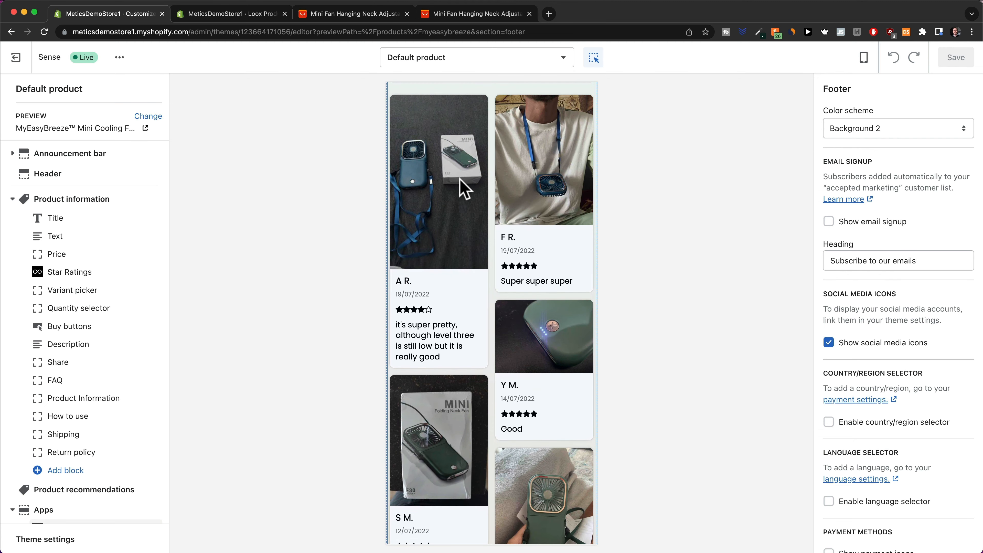
scroll(464, 190, down, 2)
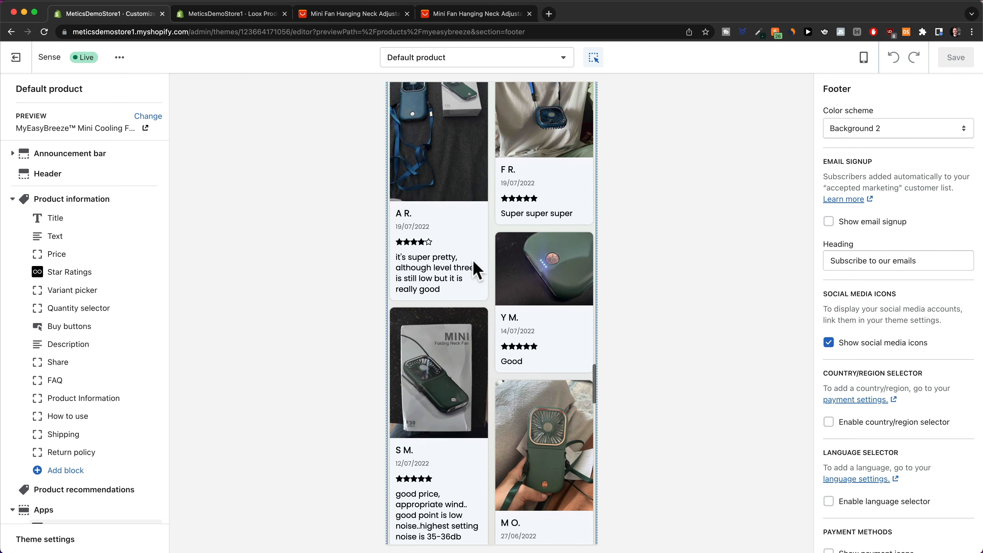
scroll(487, 278, down, 10)
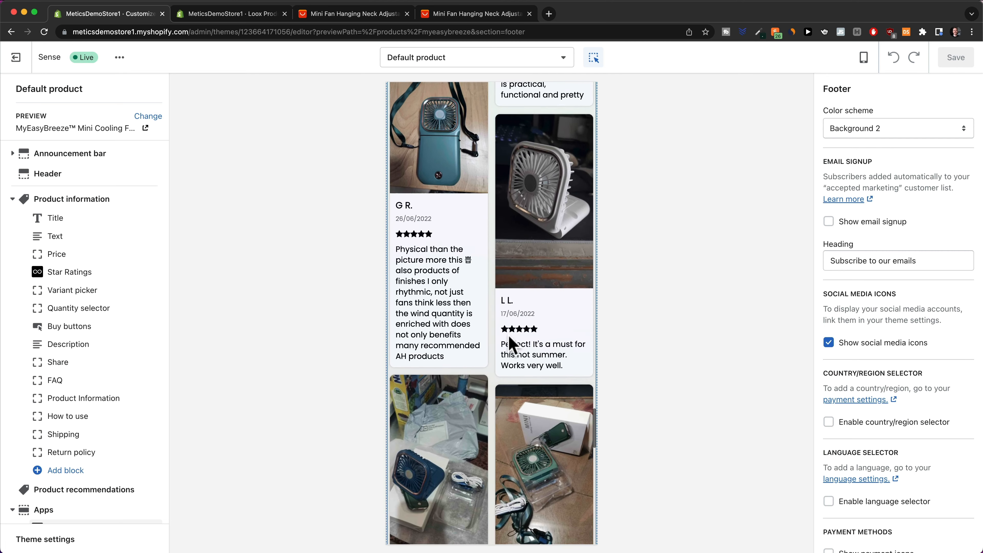
scroll(510, 345, down, 15)
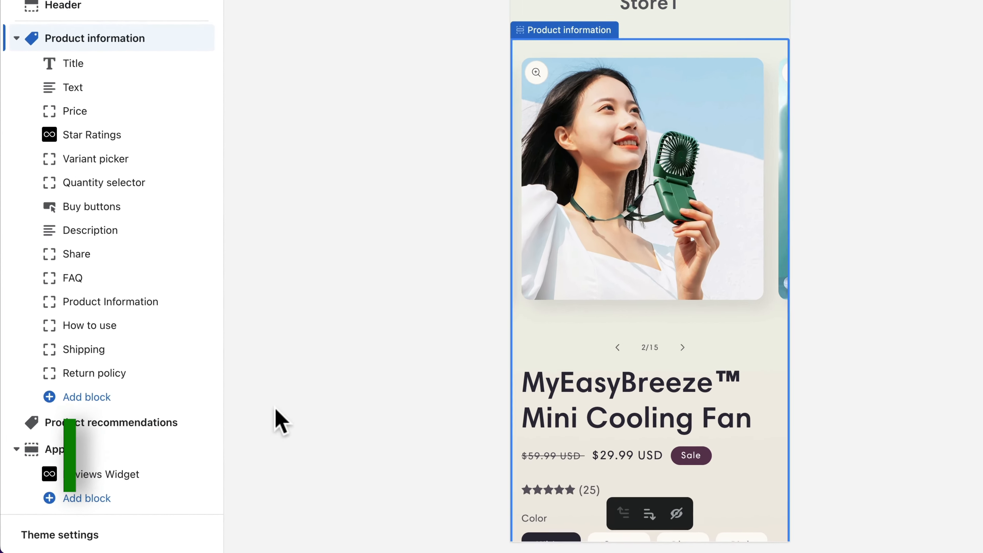
click(58, 535)
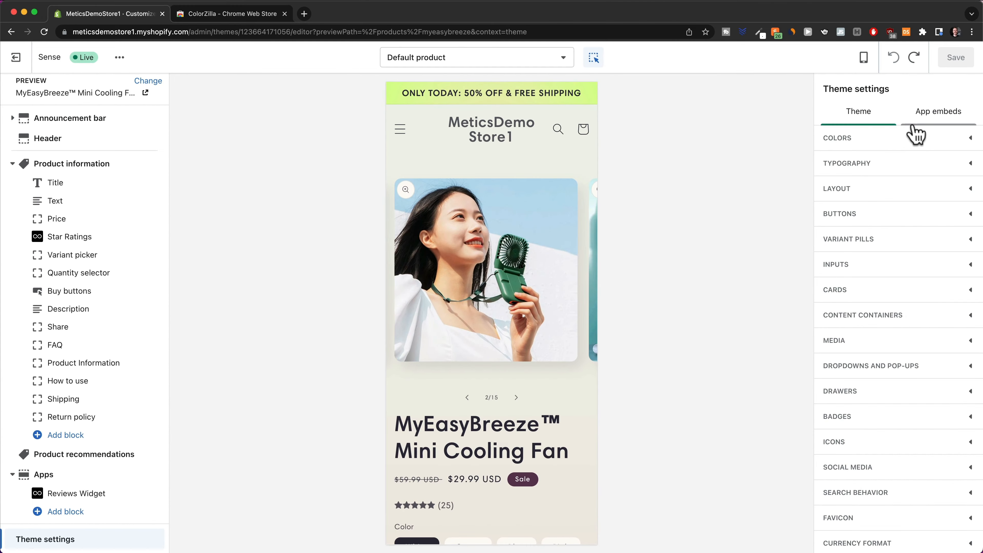
View the theme colour settings with Accent 1 at #9B046F, then open ColorZilla's colour-picking options.
click(940, 139)
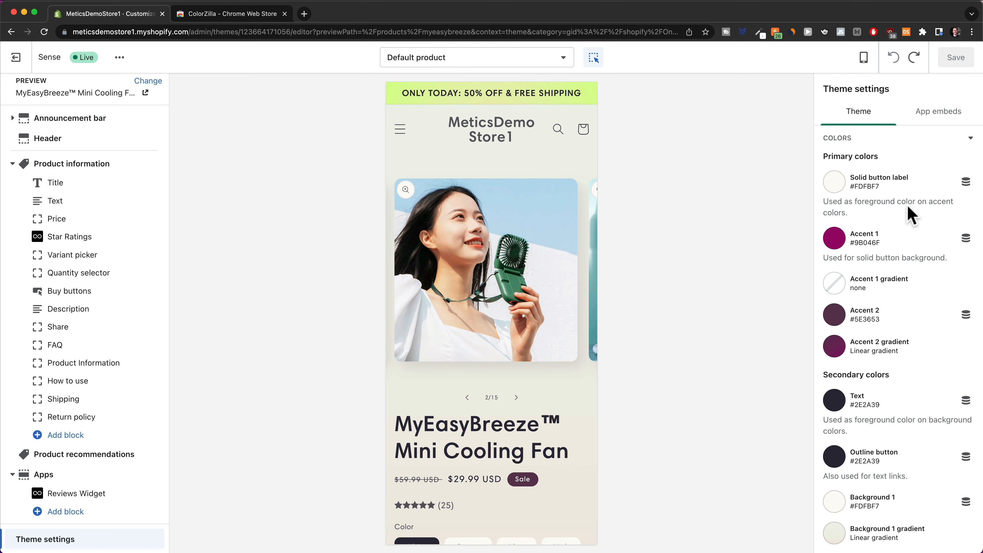
scroll(925, 186, down, 1)
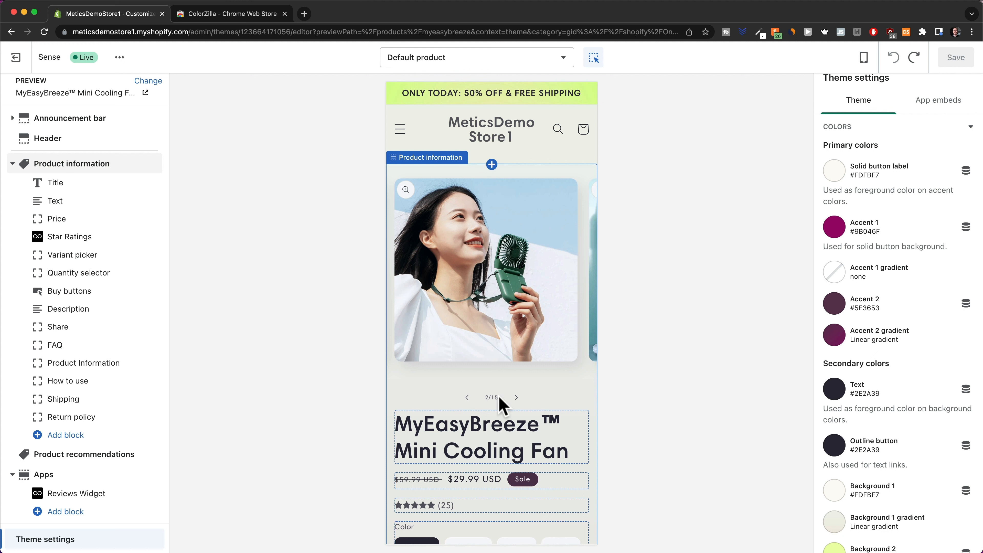
click(215, 16)
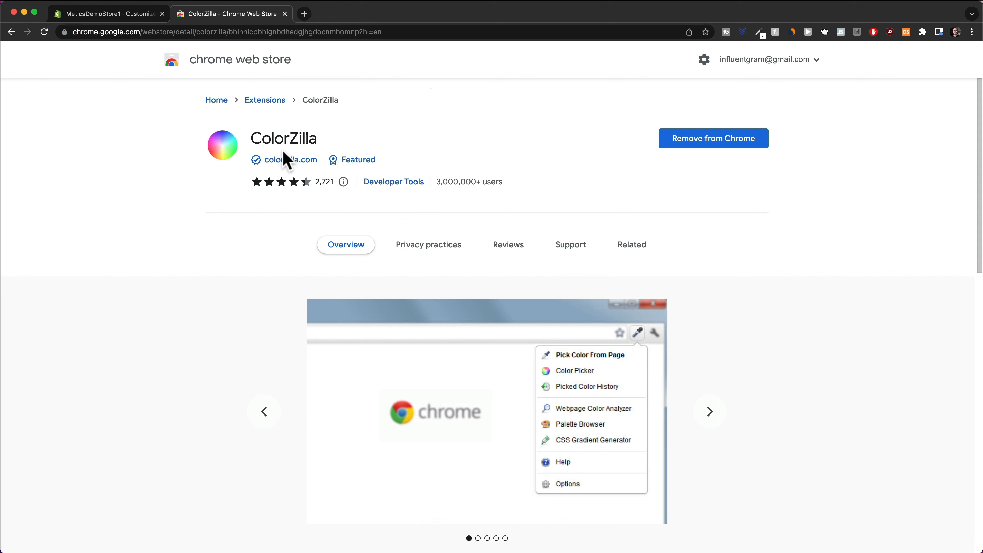
click(115, 15)
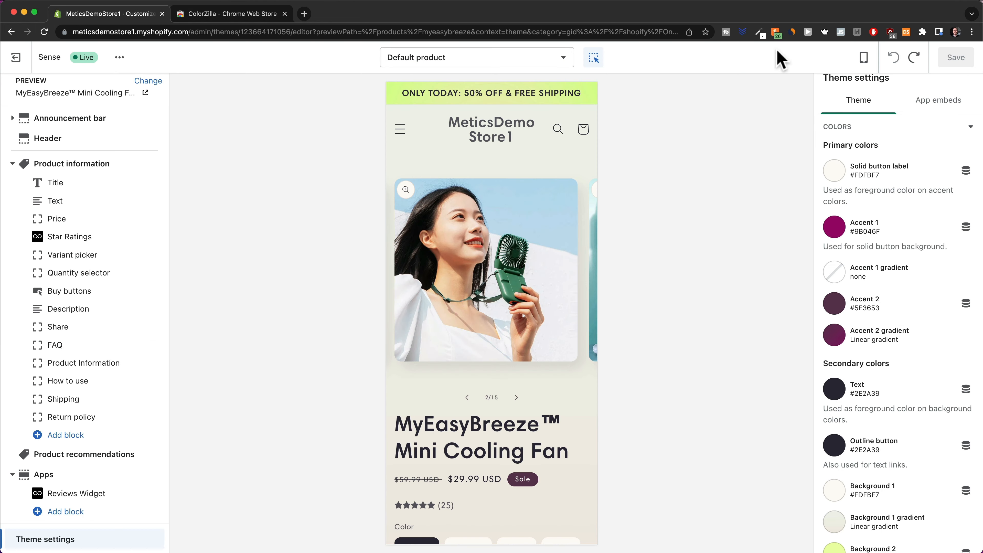
click(759, 32)
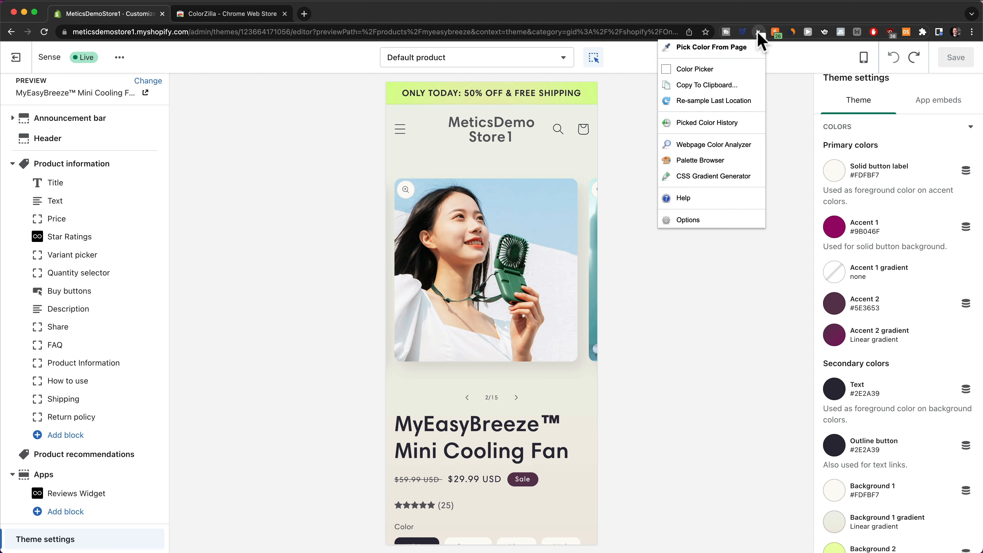
Sample the green of the fan photo with ColorZilla's Pick Color From Page.
click(711, 51)
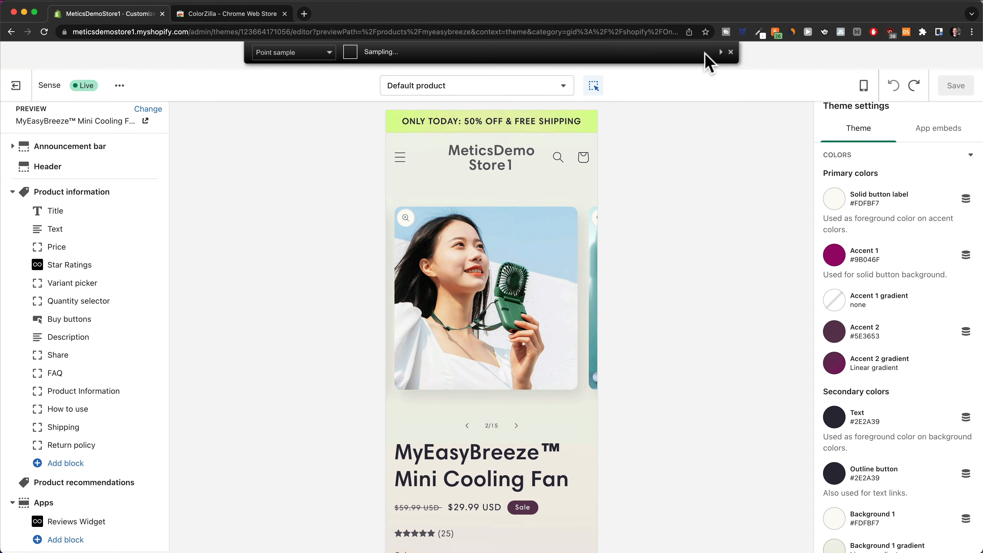
click(557, 352)
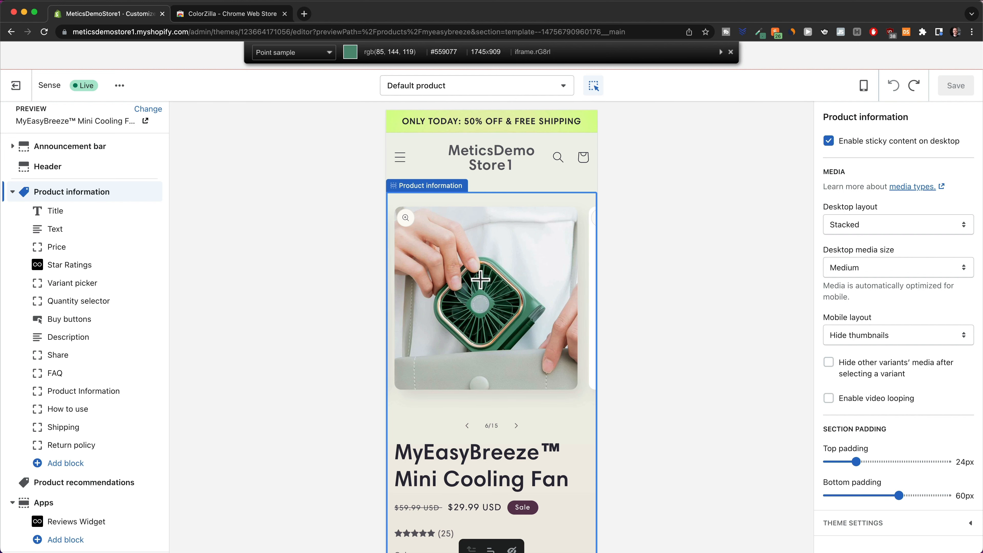
click(480, 280)
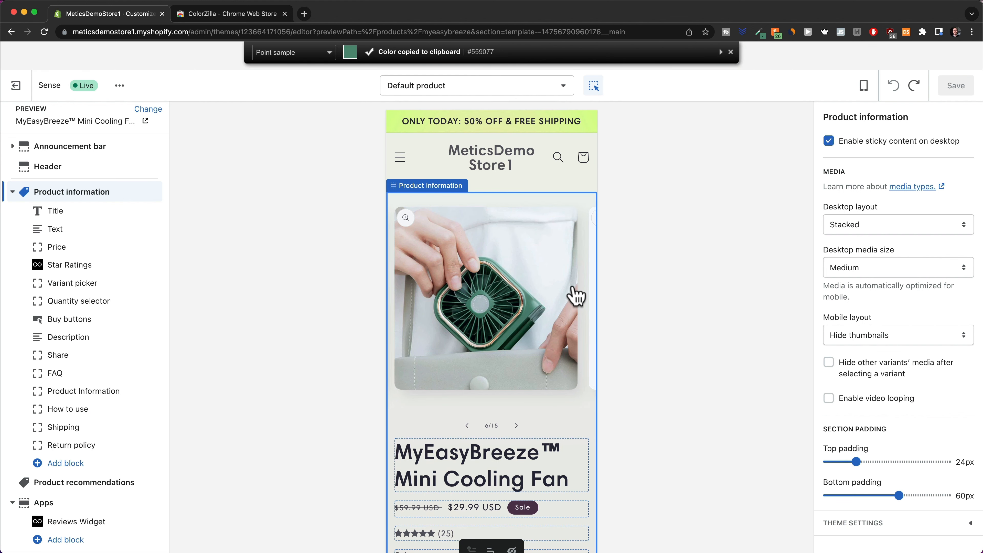
Set the Accent 1 theme colour to the sampled green #559077.
click(74, 536)
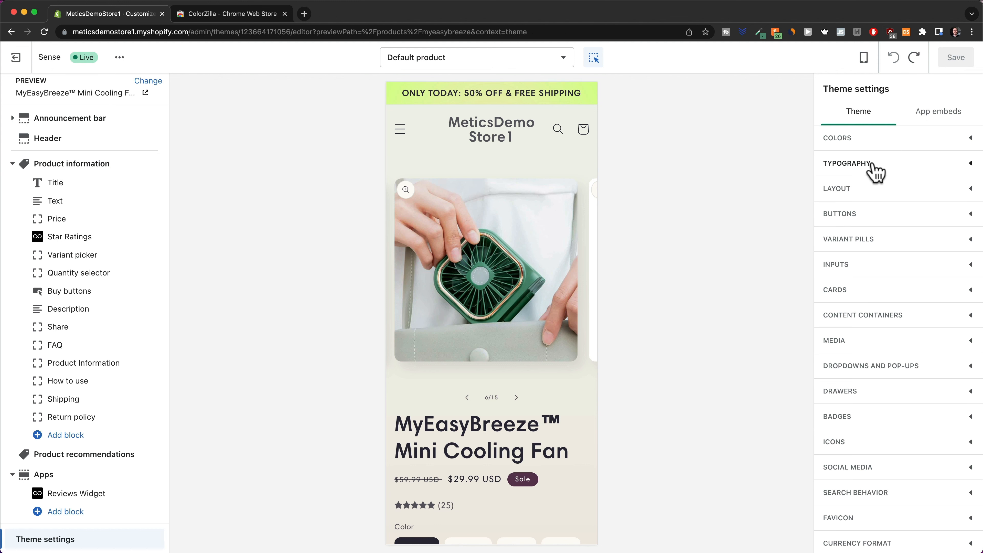
click(871, 139)
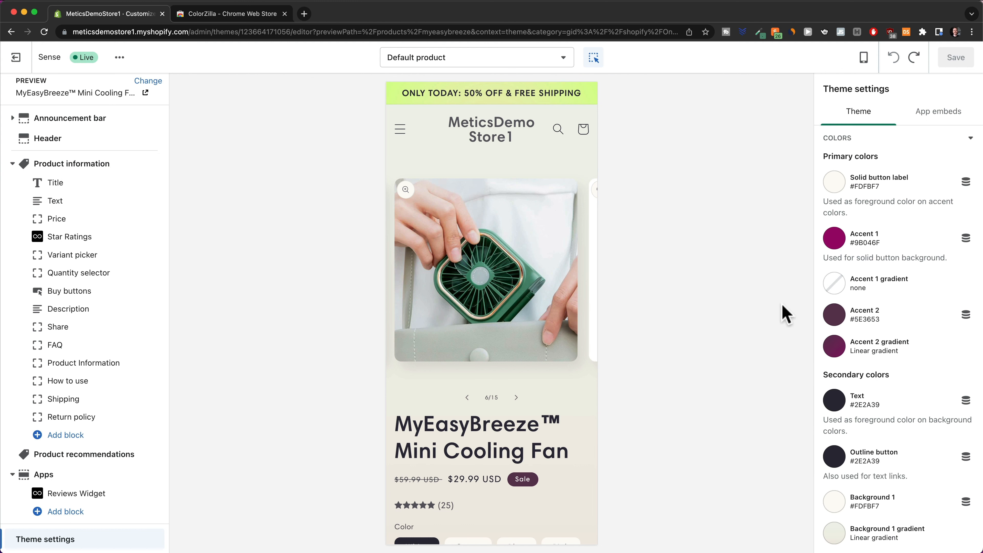
scroll(915, 230, down, 3)
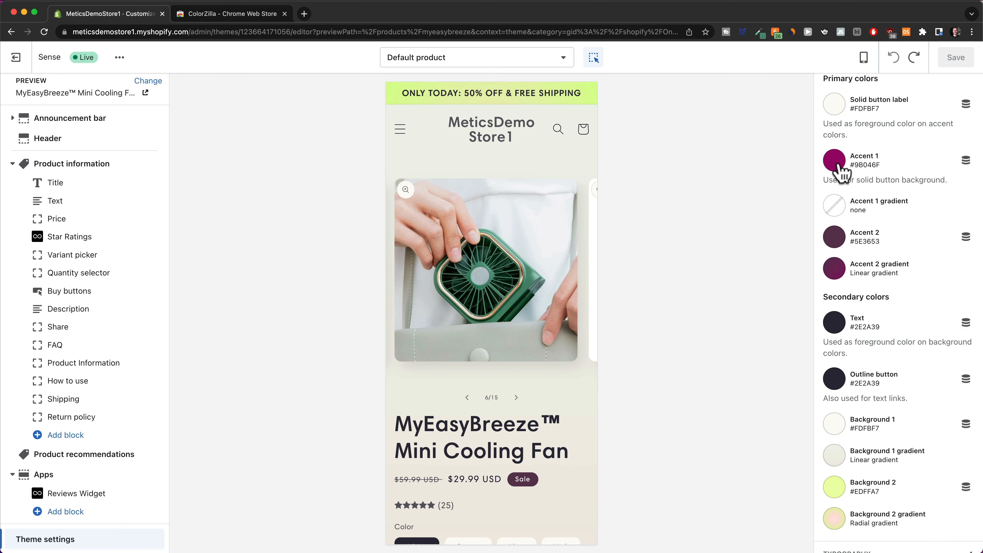
click(840, 171)
drag(867, 283, 917, 283)
key(super+v)
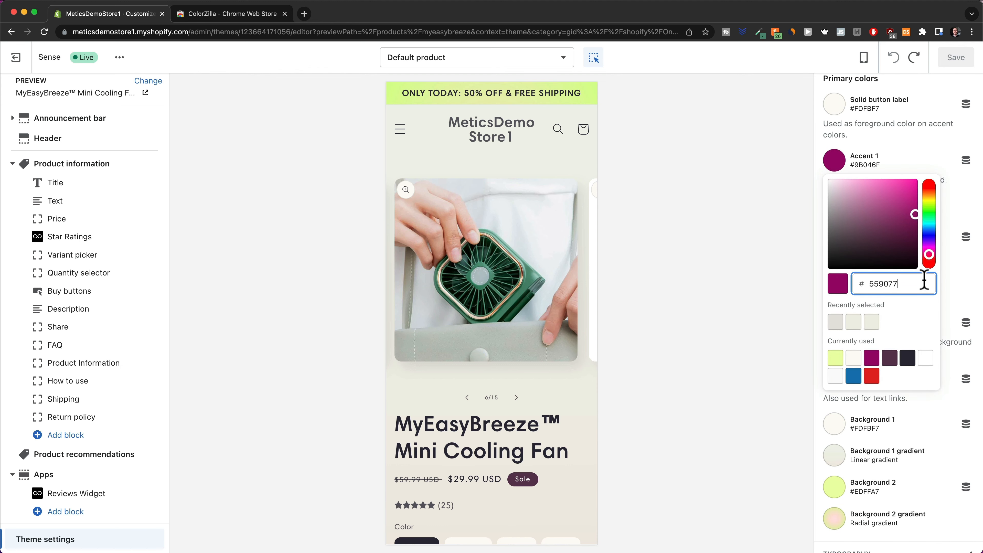
click(957, 288)
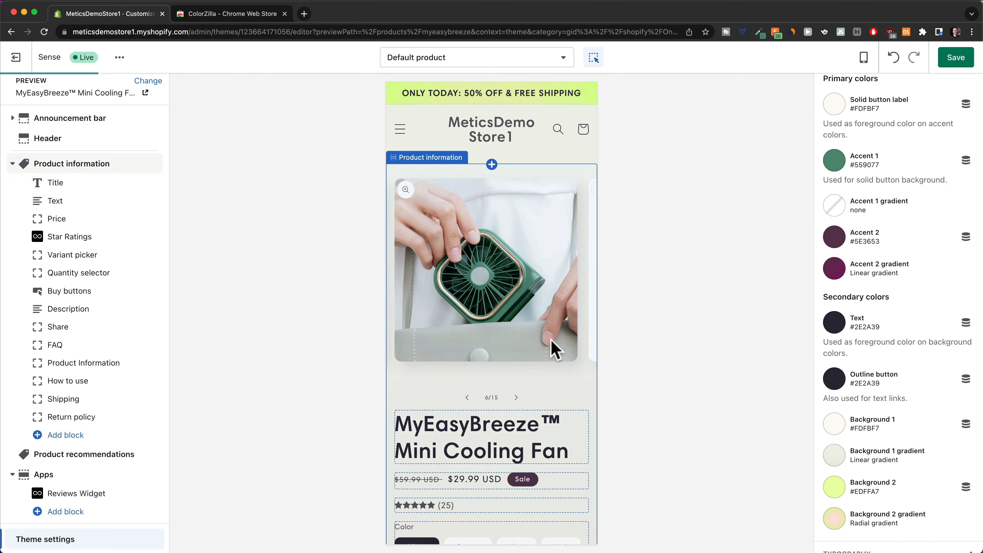
Check the preview's green Add to cart button and step through the product gallery photos.
scroll(553, 348, down, 5)
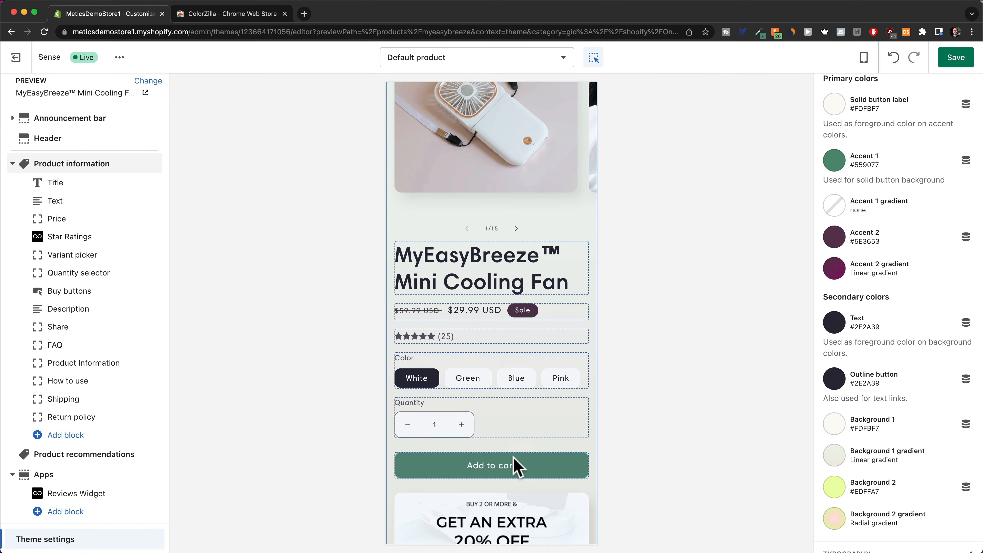
scroll(511, 473, up, 2)
scroll(542, 387, up, 2)
click(533, 364)
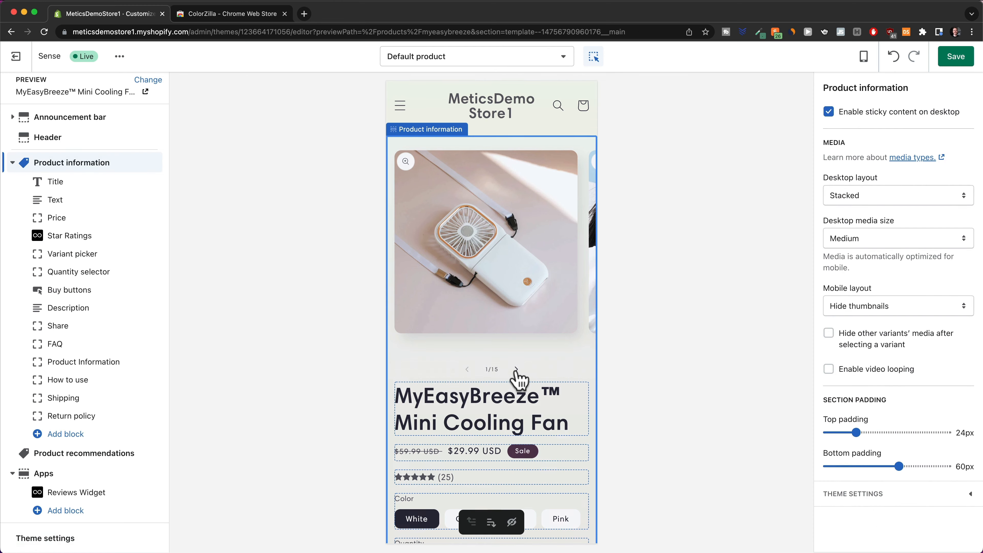
scroll(503, 186, down, 2)
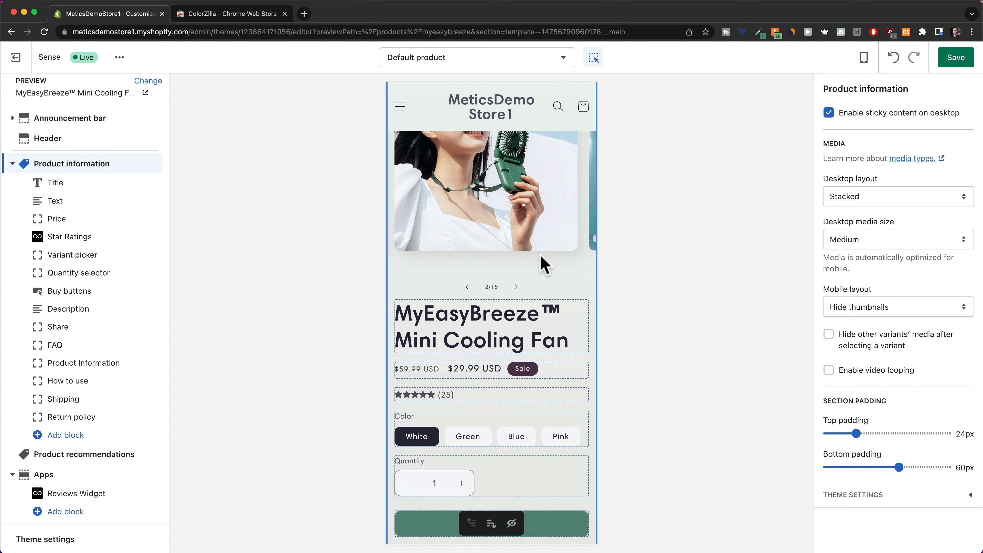
click(69, 544)
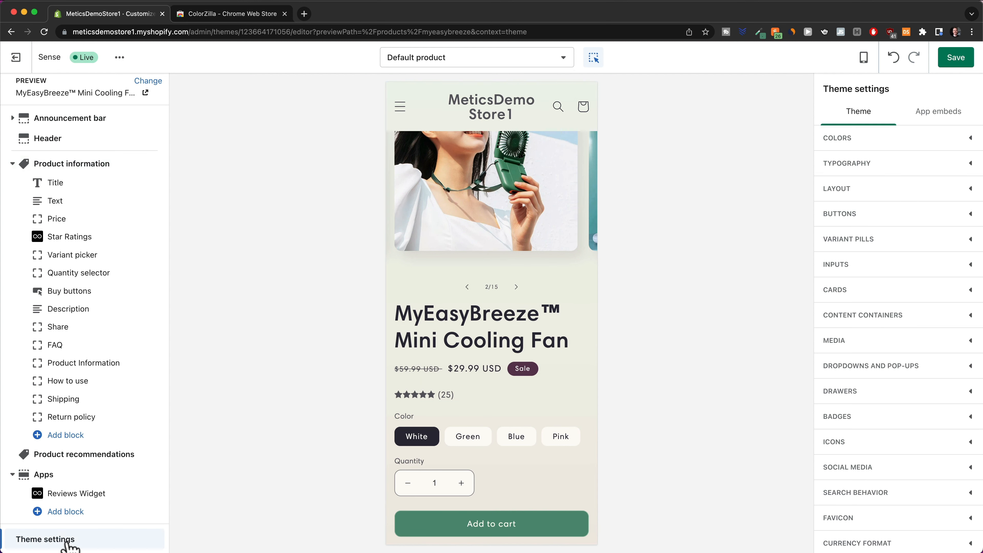
Expand the theme Colors settings and scroll through the Accent 2, Background 2 and Outline button swatches.
click(848, 143)
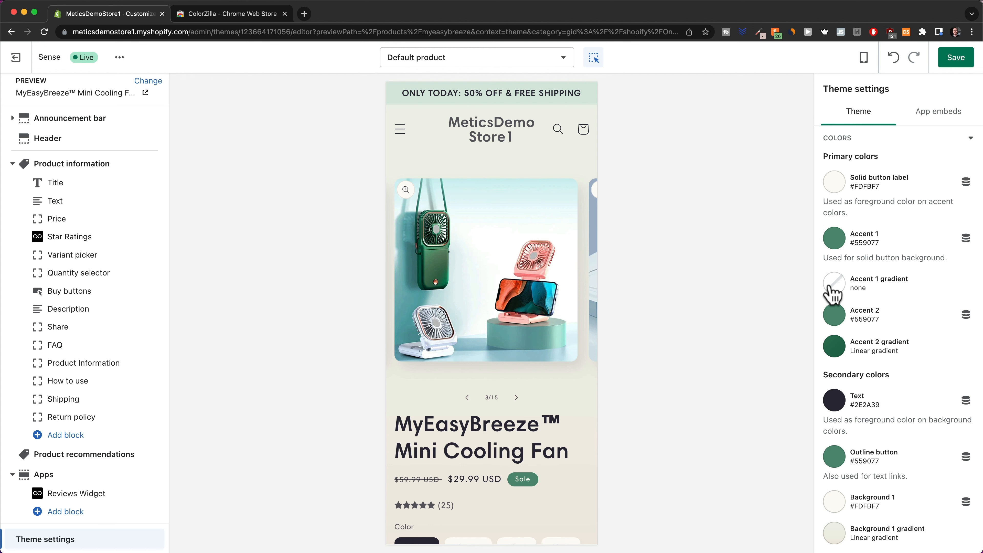
scroll(822, 294, down, 2)
scroll(517, 348, down, 2)
scroll(517, 351, down, 5)
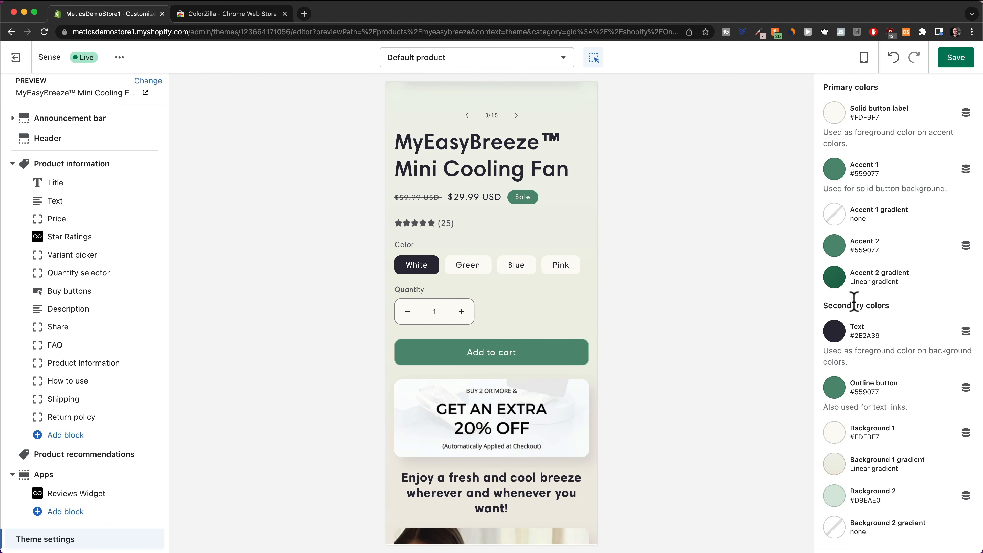
scroll(534, 296, down, 7)
scroll(538, 298, up, 14)
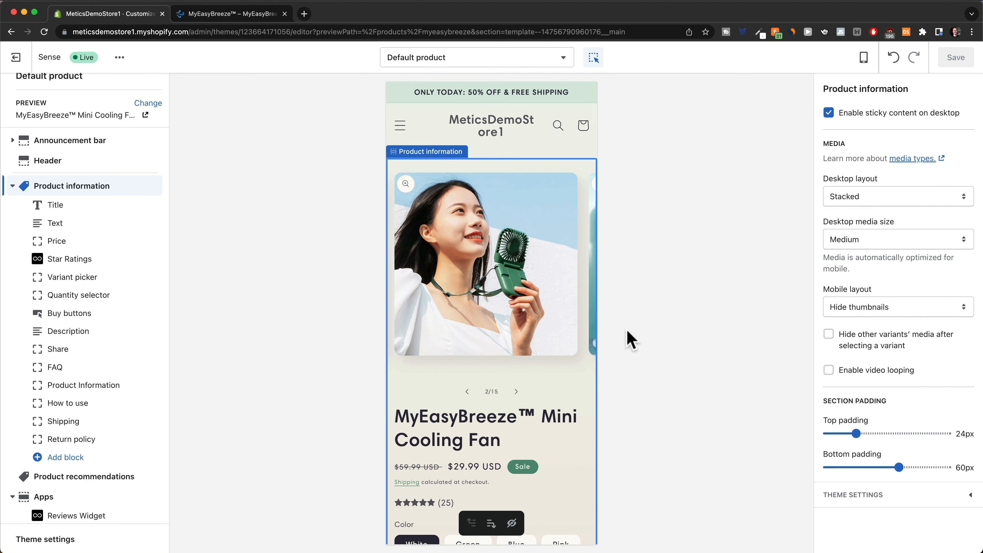
scroll(511, 391, down, 3)
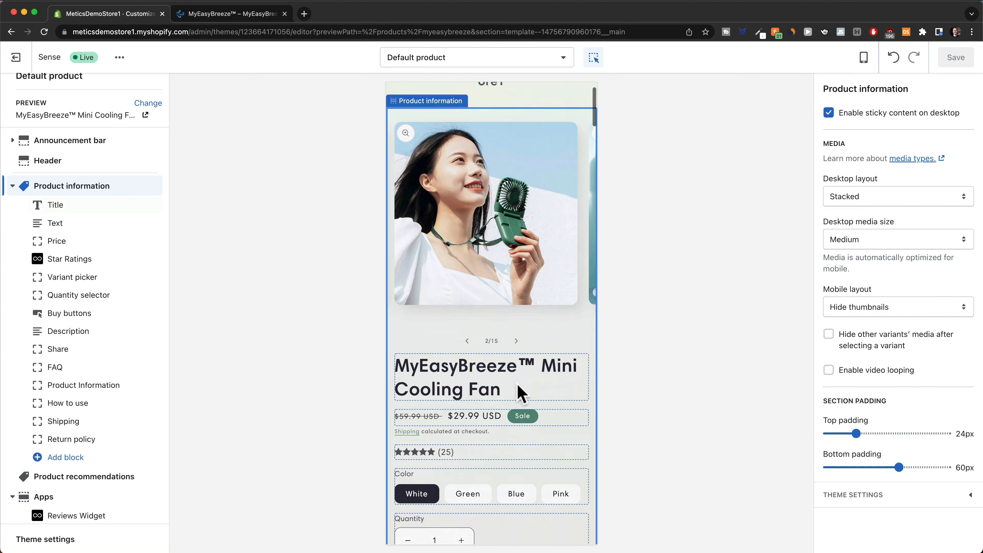
scroll(555, 256, up, 3)
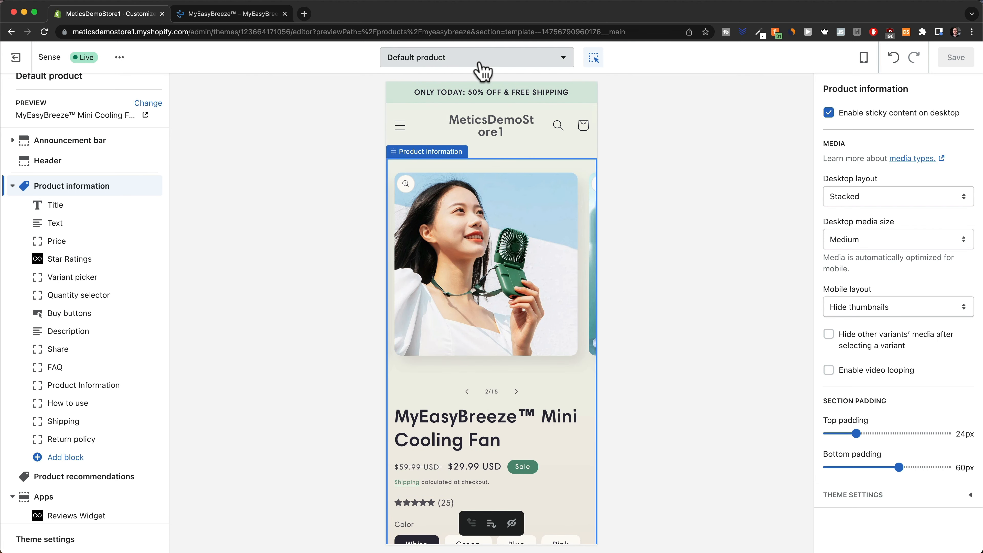
Switch the editor preview from the Default product template to the Checkout template.
click(485, 70)
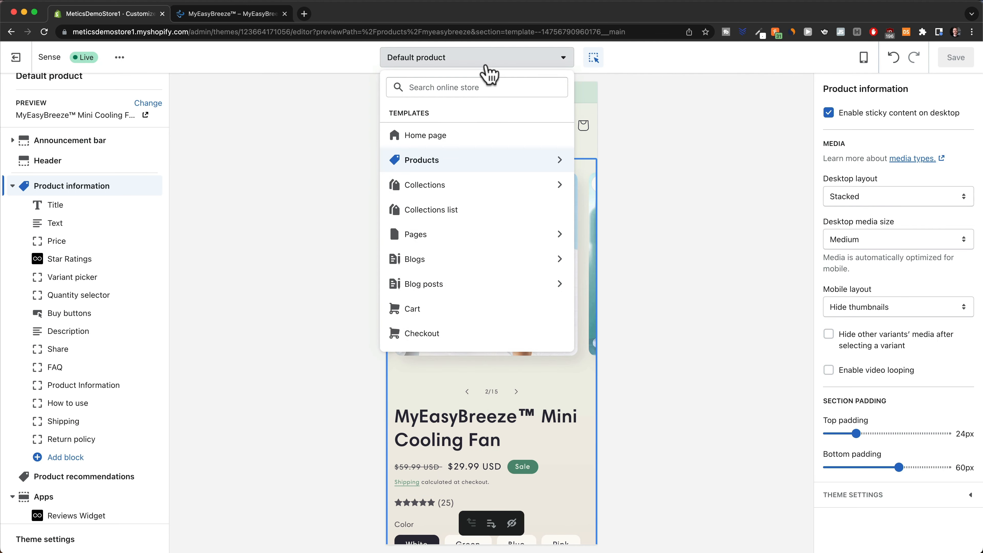
scroll(460, 279, down, 1)
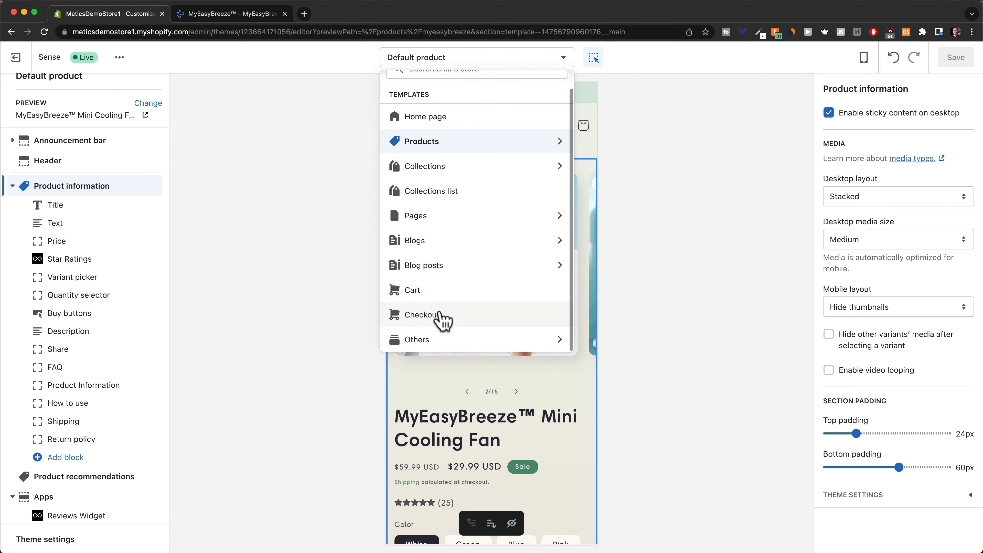
click(441, 319)
scroll(577, 285, down, 6)
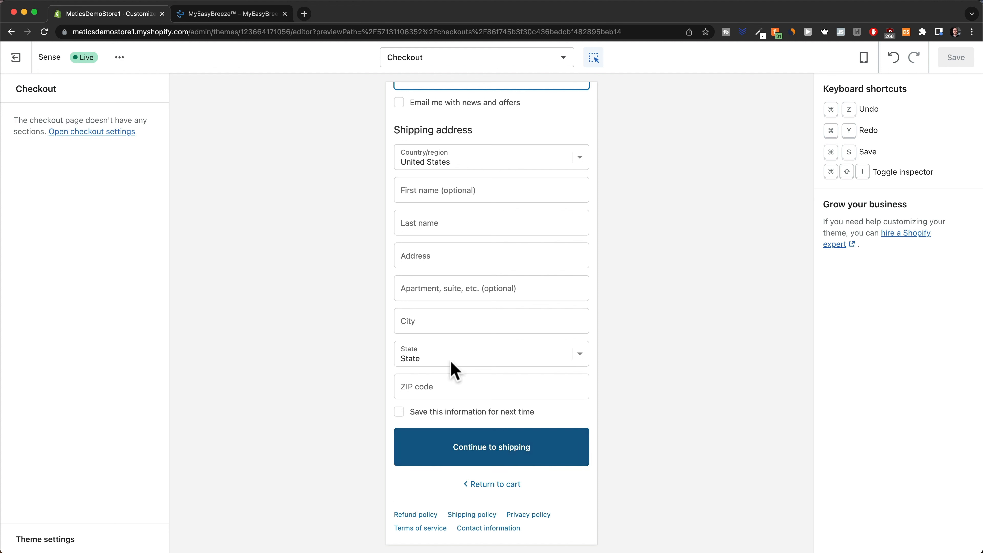
Open the checkout styling settings and expand the colour settings group.
click(103, 134)
scroll(892, 283, down, 2)
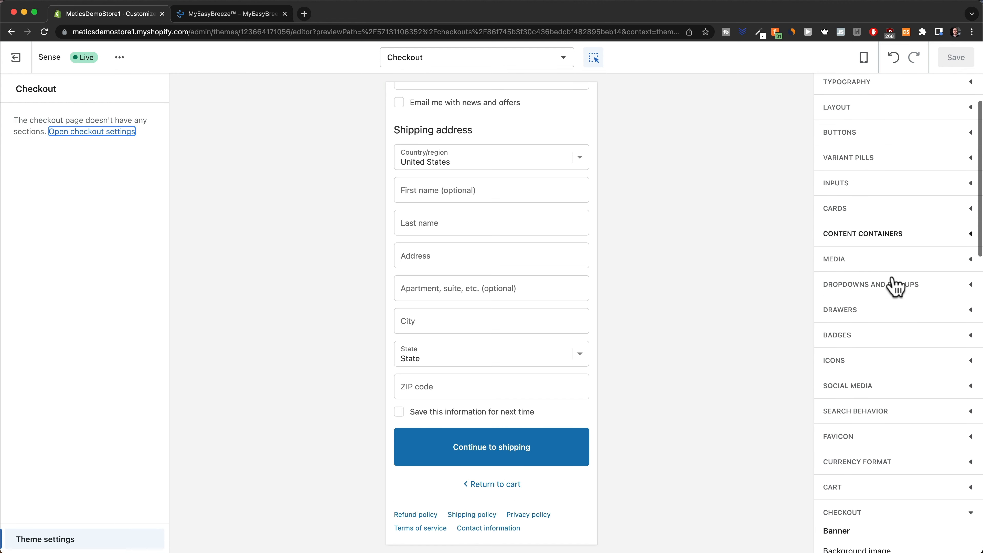
scroll(896, 287, down, 7)
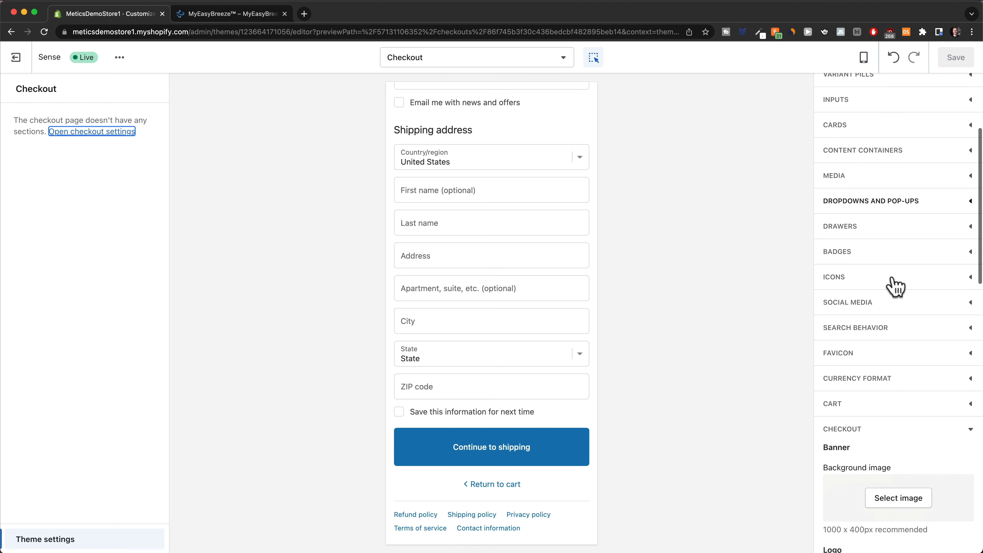
click(968, 250)
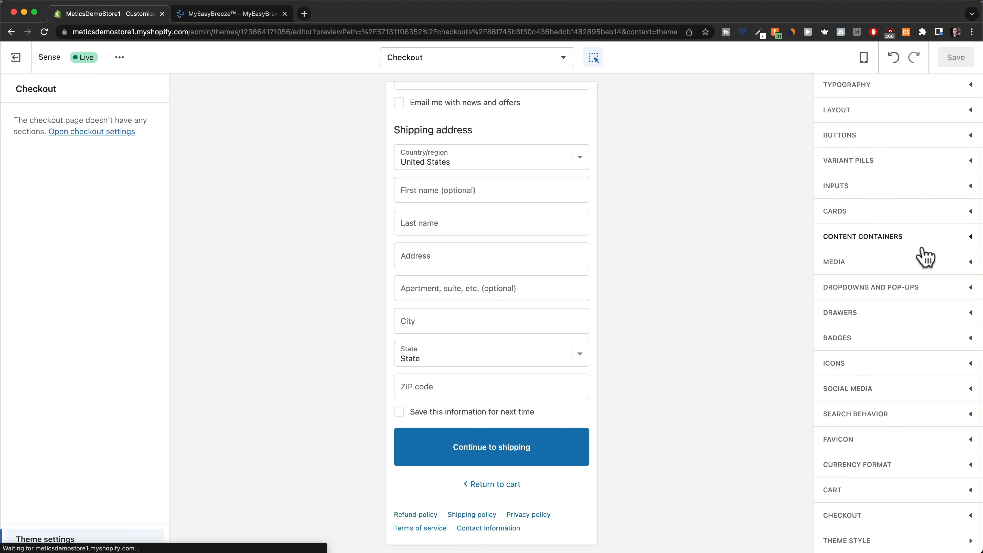
click(966, 517)
scroll(912, 385, down, 10)
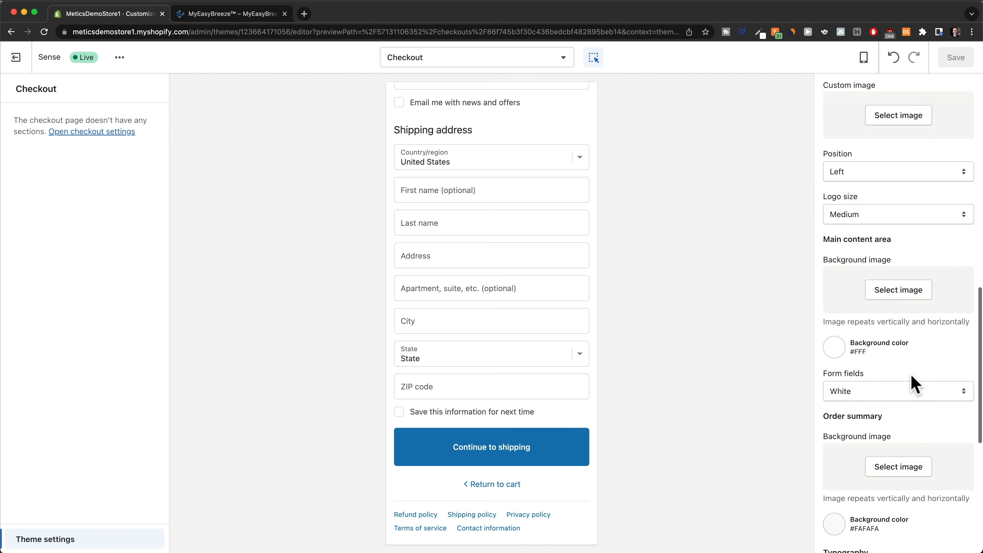
scroll(915, 384, down, 8)
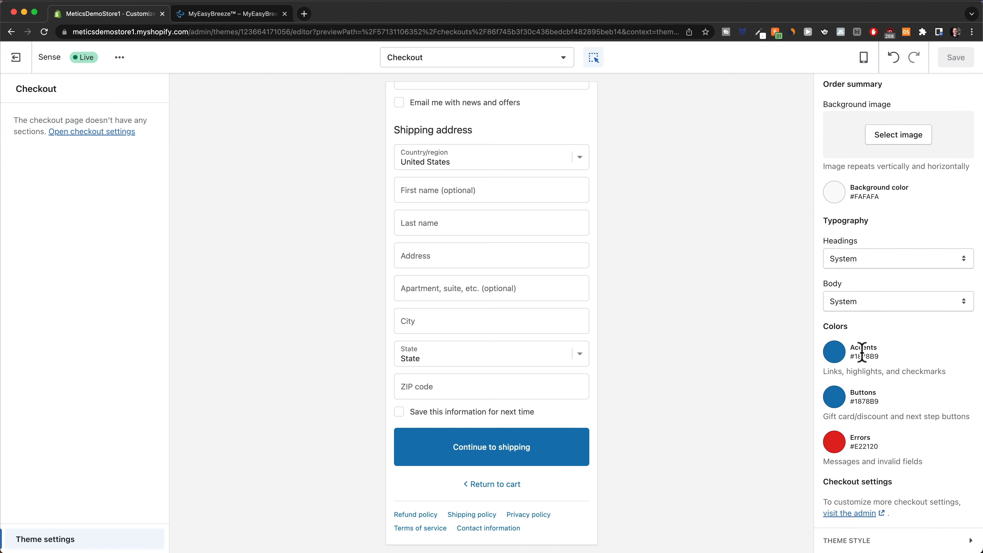
Set the checkout Accents and Buttons colours to green #559077 and save.
click(835, 352)
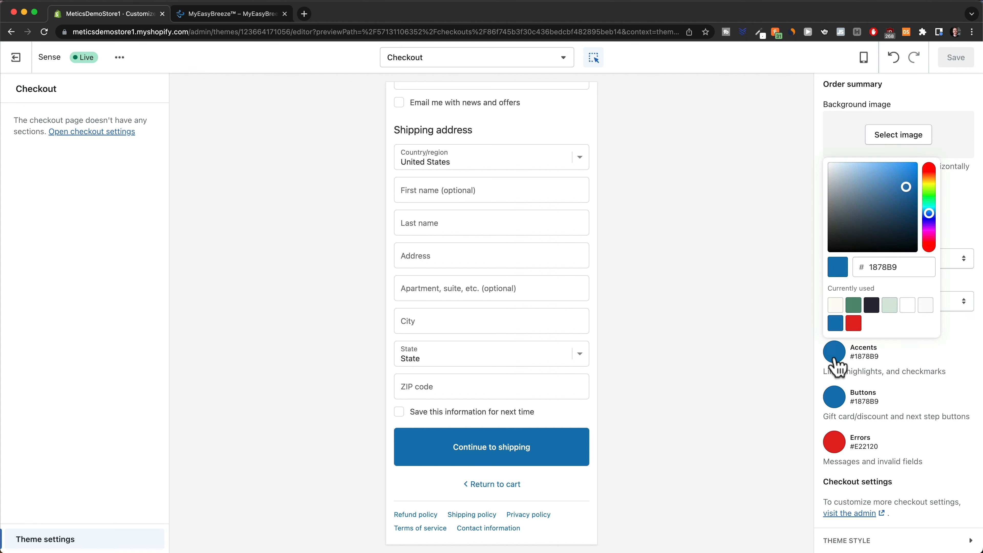
click(852, 307)
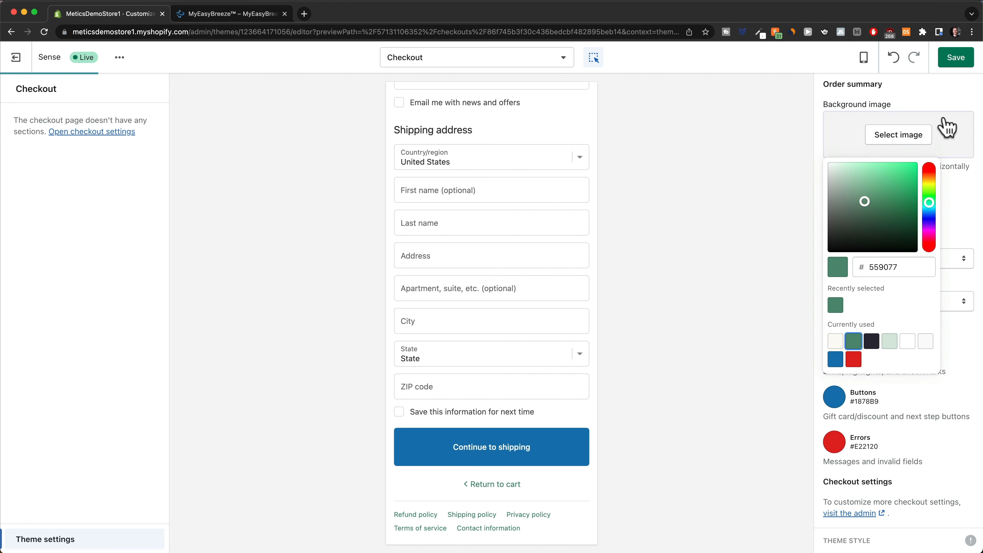
click(954, 64)
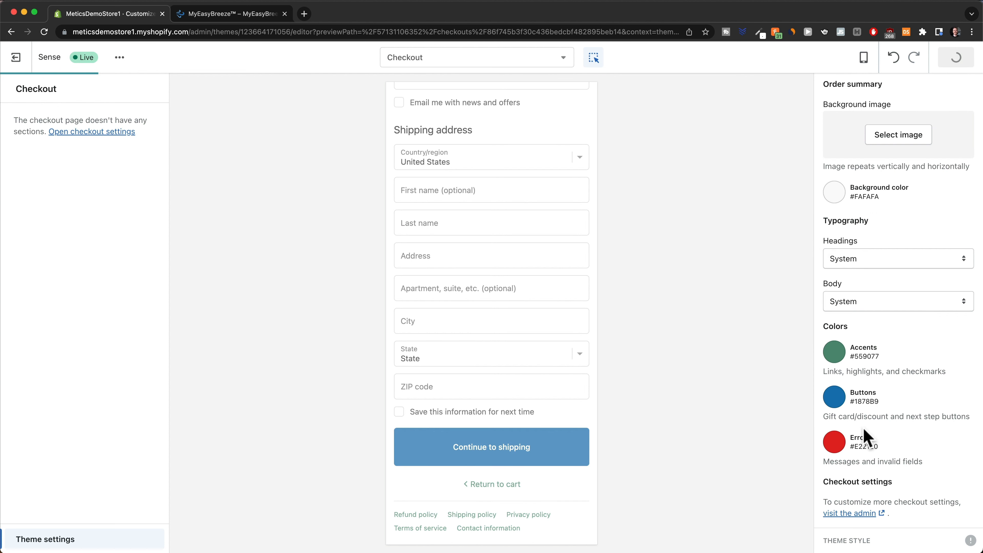
click(832, 399)
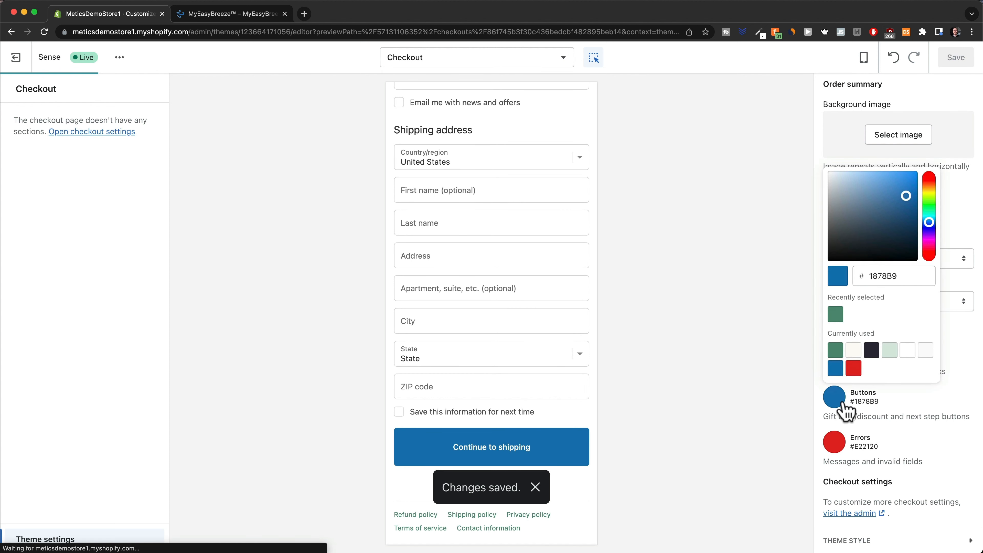
click(837, 352)
click(955, 60)
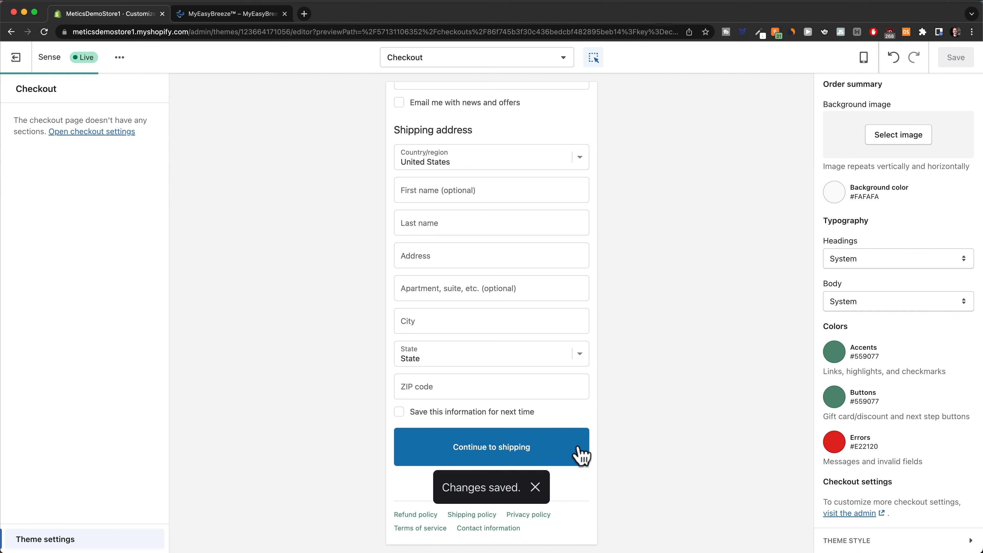
click(536, 488)
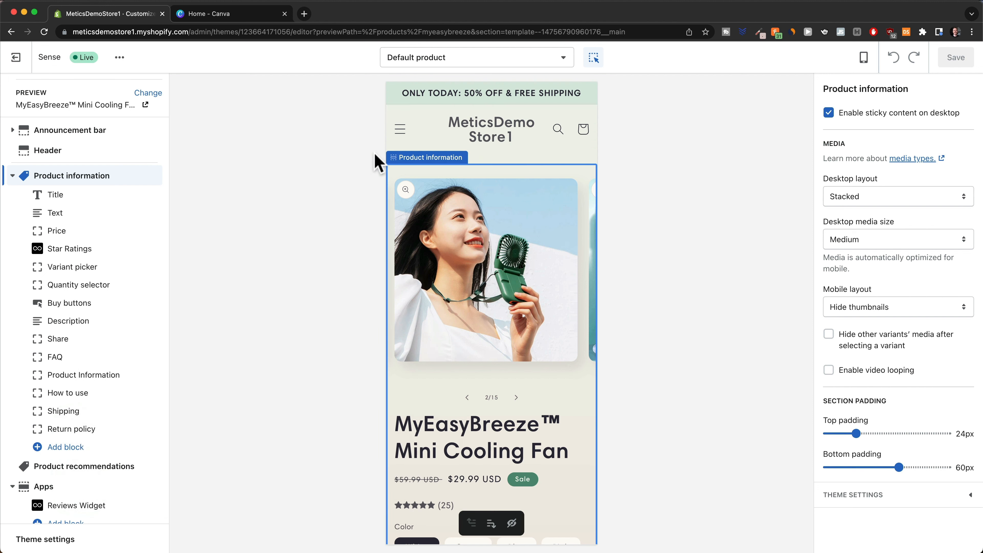
Start a new 500 × 500 px Logo design from the Canva home page.
click(248, 19)
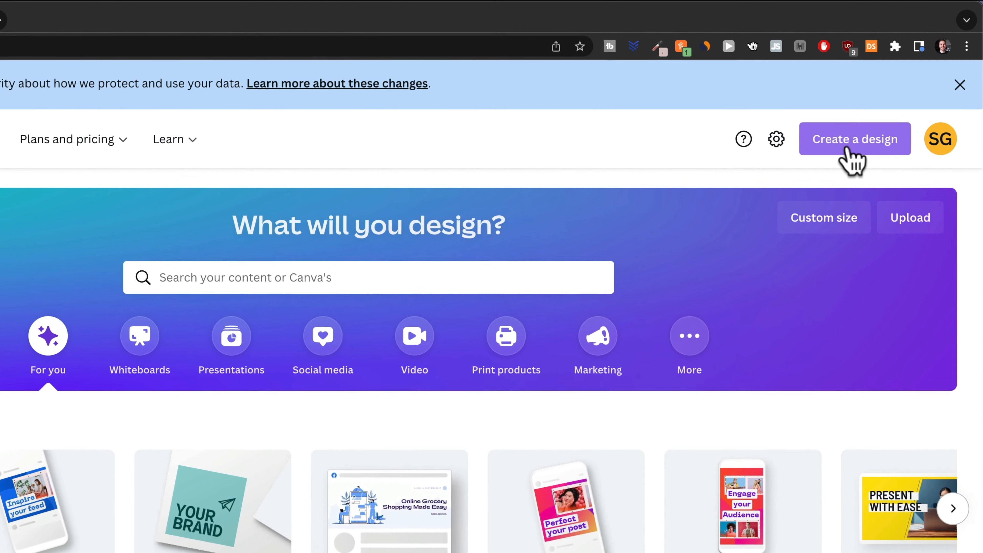
click(888, 102)
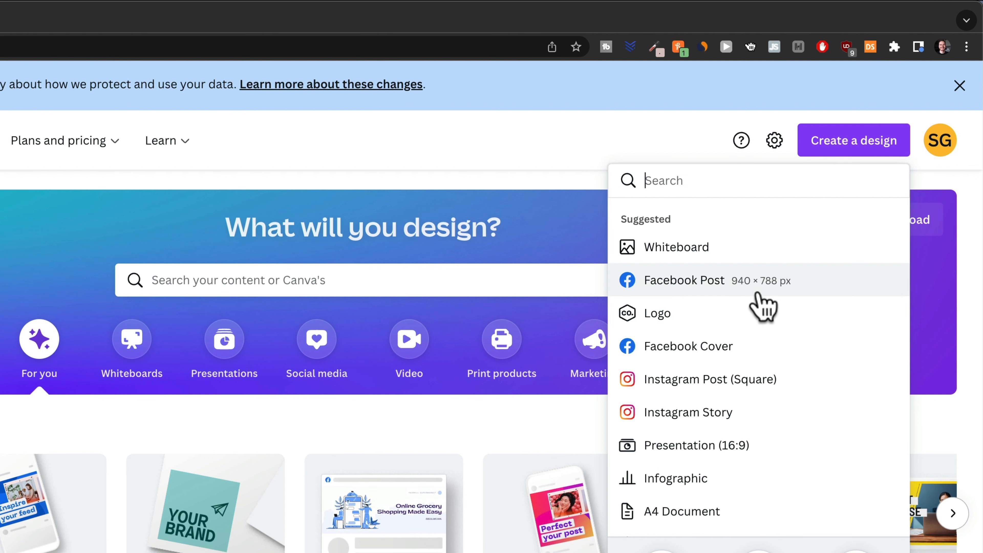
click(684, 315)
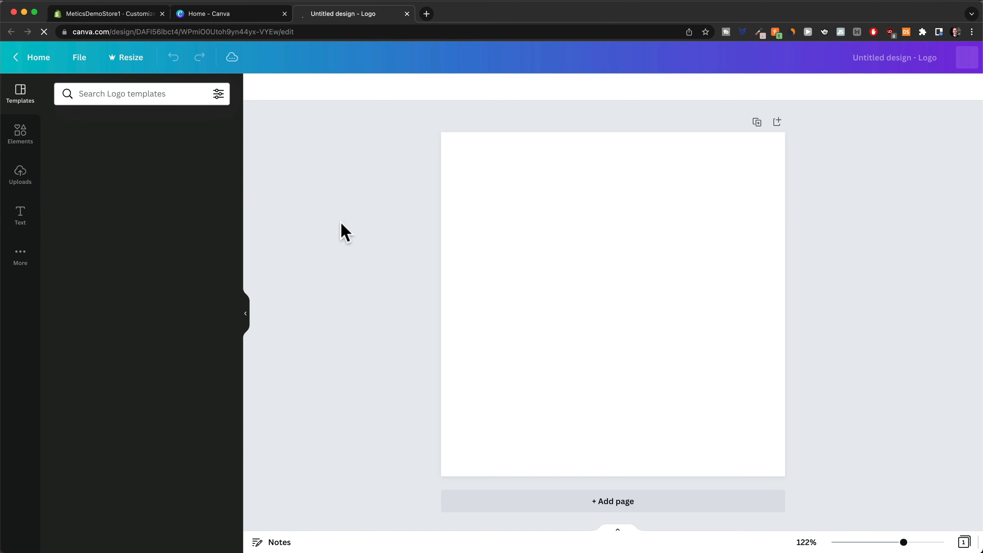
Search logo templates for 'water', apply the ecopower nature template, and select its title word.
click(116, 94)
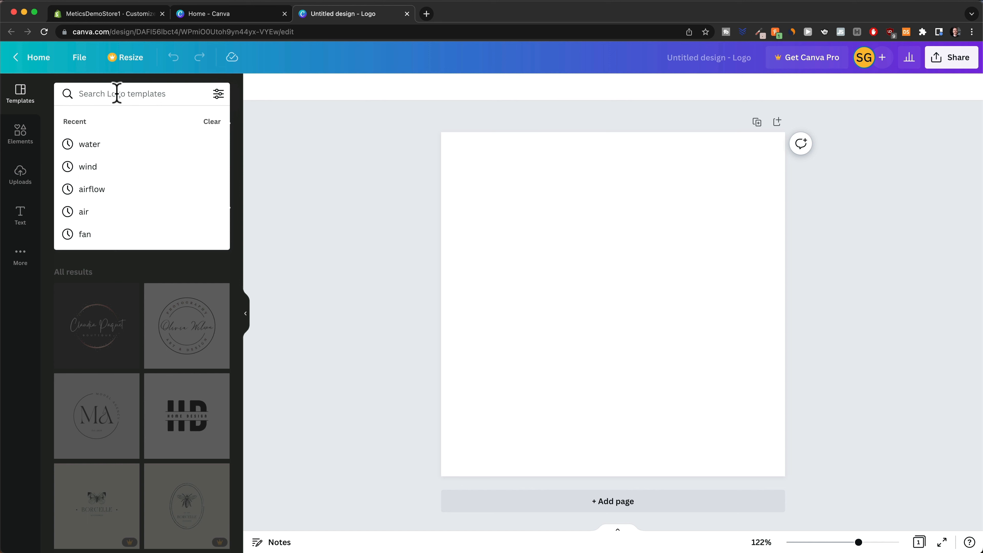
text(water)
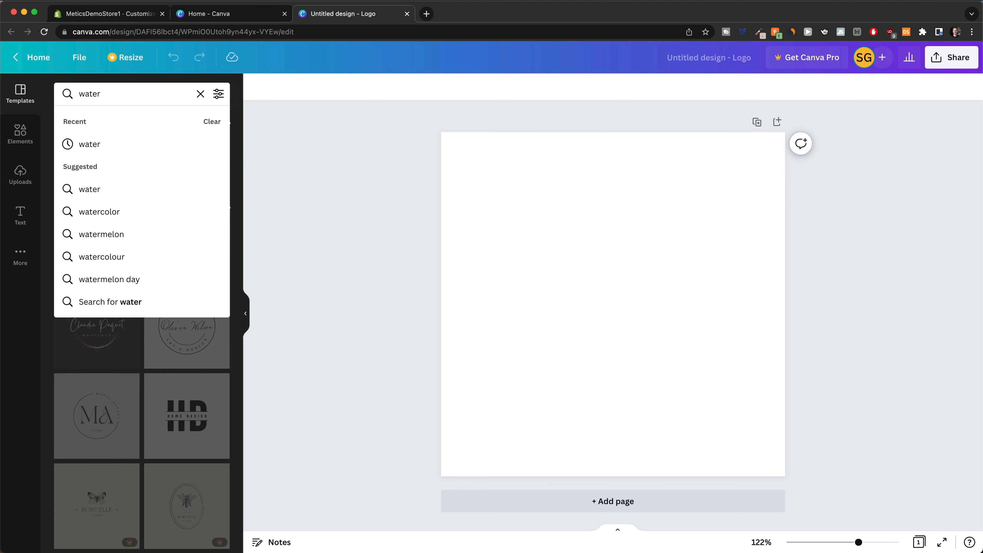
key(Return)
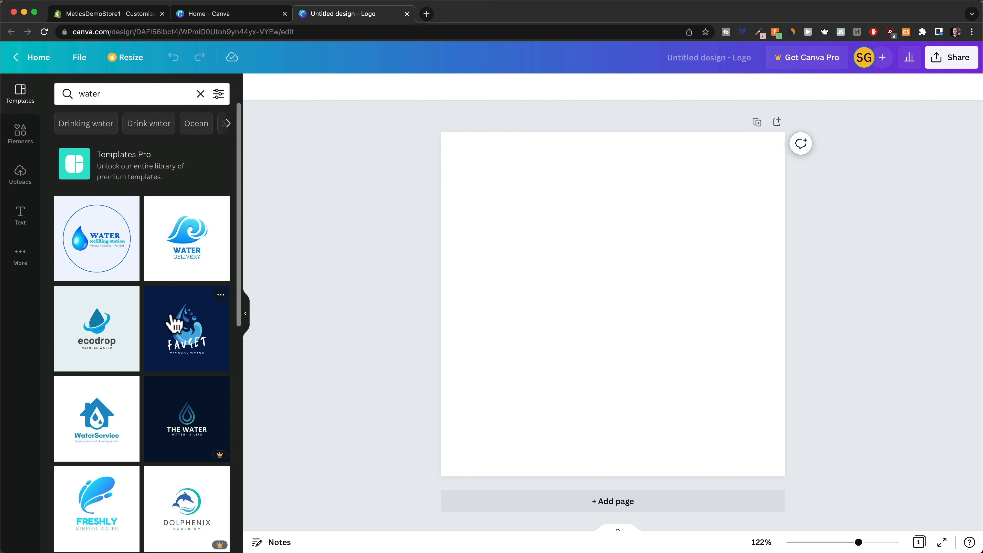
scroll(189, 327, down, 2)
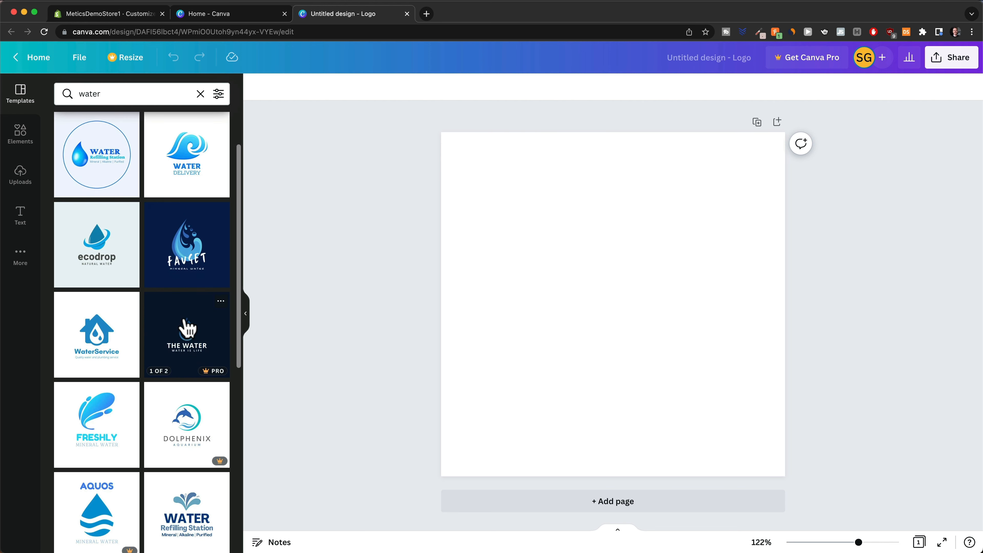
scroll(187, 329, down, 3)
scroll(188, 331, down, 5)
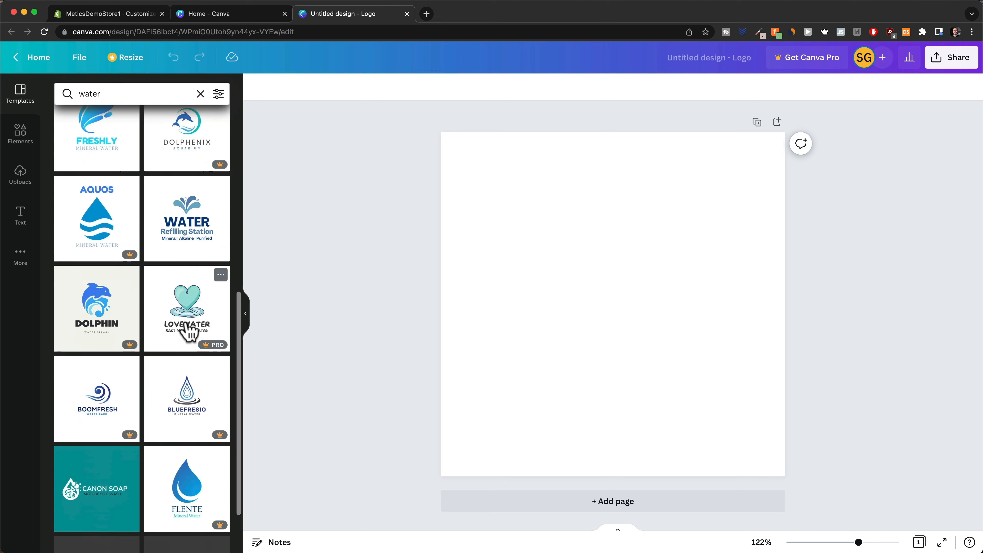
scroll(188, 330, down, 8)
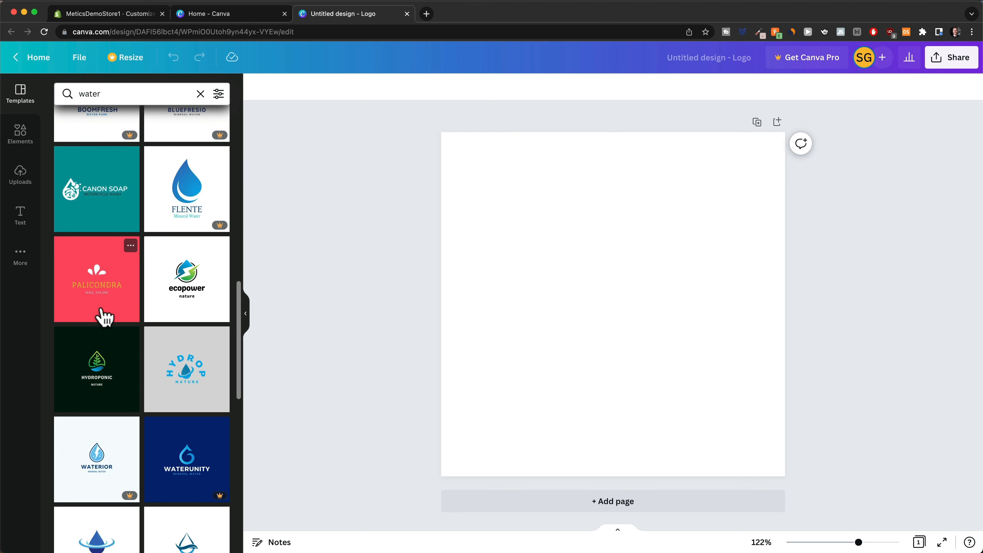
click(179, 290)
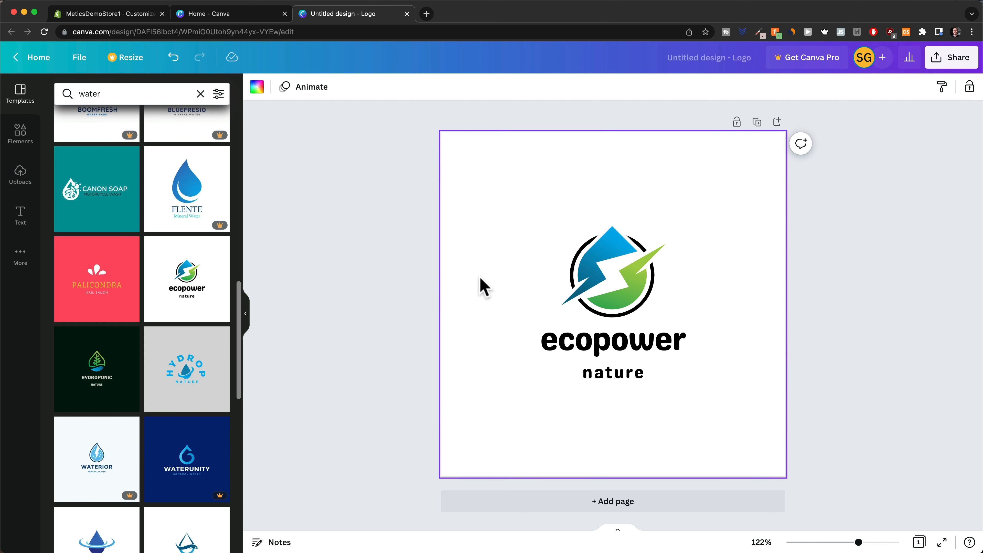
click(592, 344)
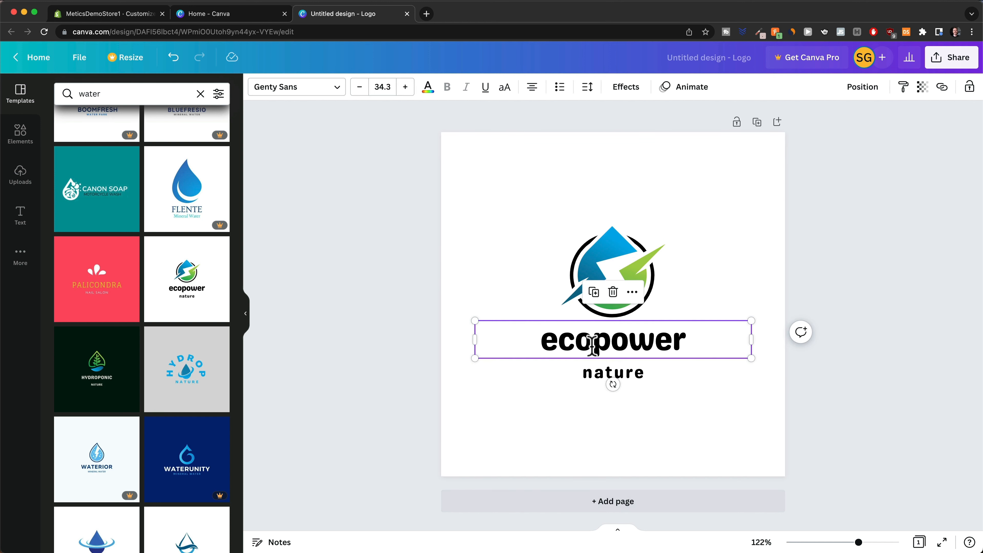
double_click(590, 345)
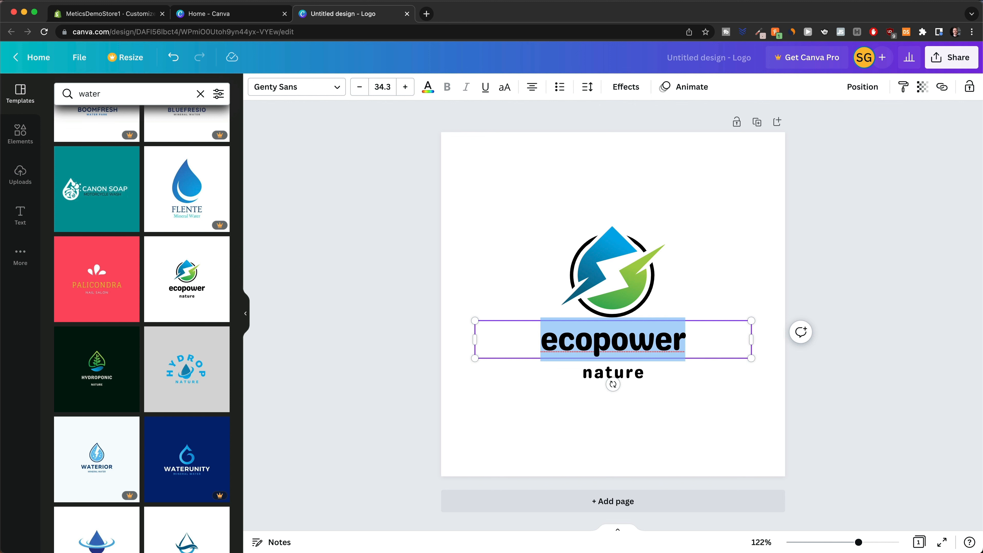
Retitle the logo 'waterhero' and delete the 'nature' text line.
text(water)
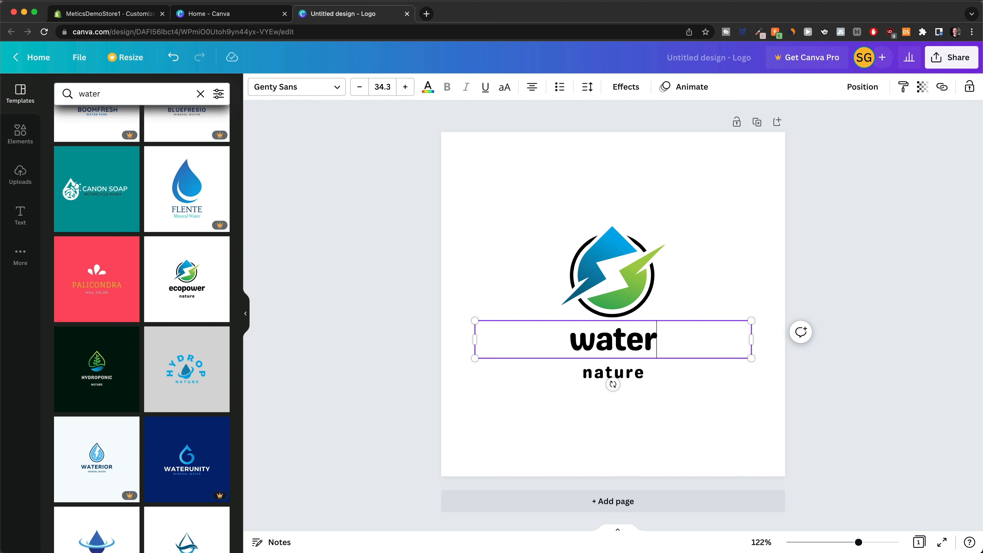
text(hero)
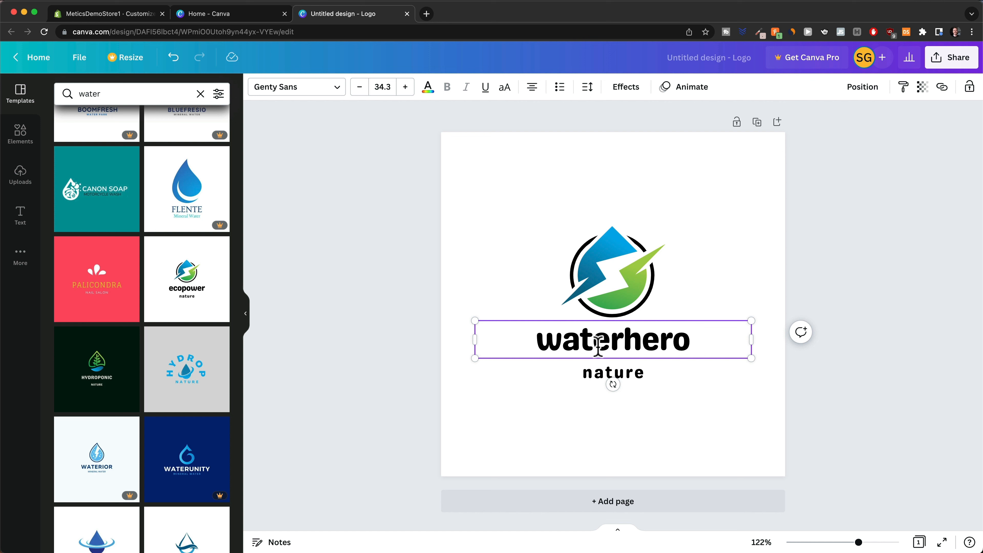
click(635, 380)
key(Delete)
Recolour the emblem's blue part red and its dark-teal part purple, then return to Canva home.
click(600, 236)
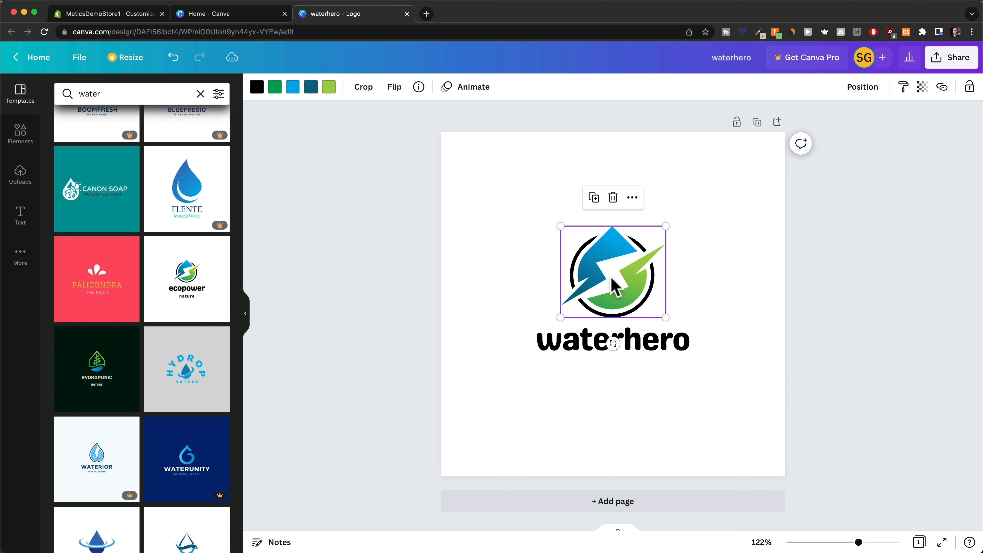
click(292, 87)
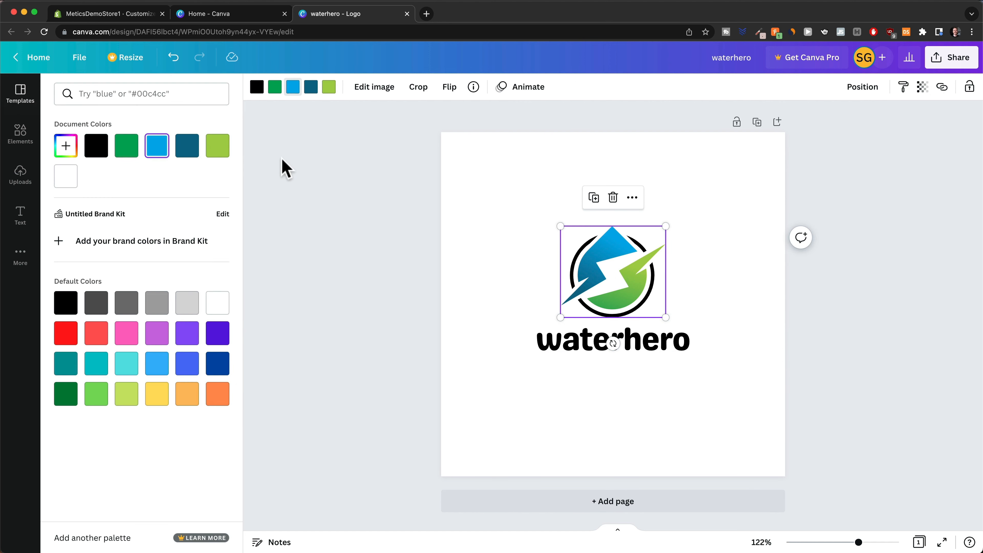
click(69, 334)
click(311, 87)
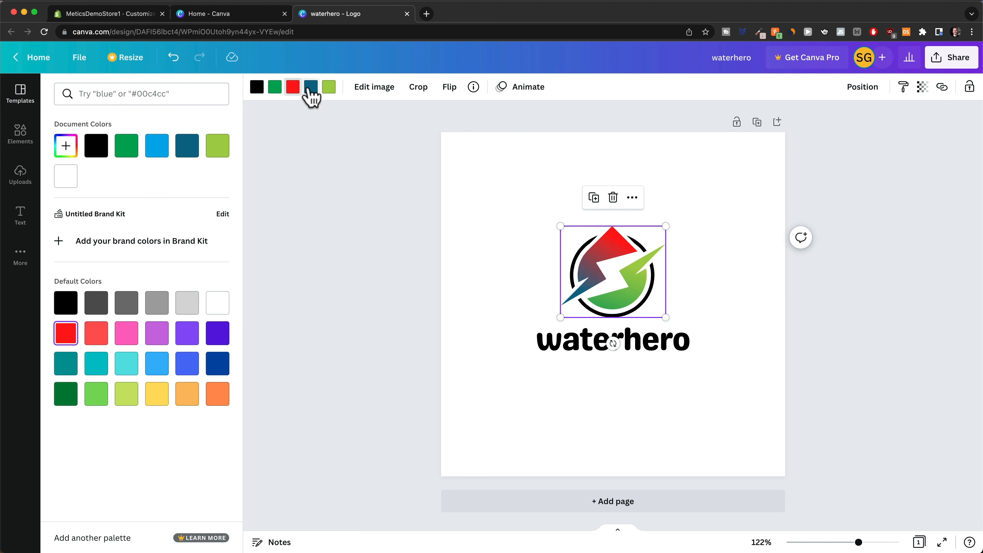
click(187, 333)
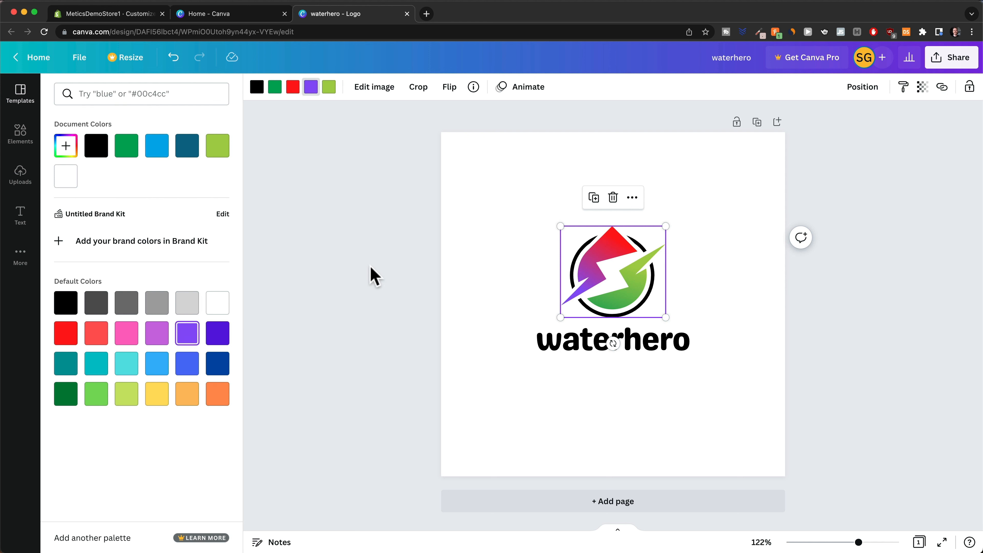
key(Escape)
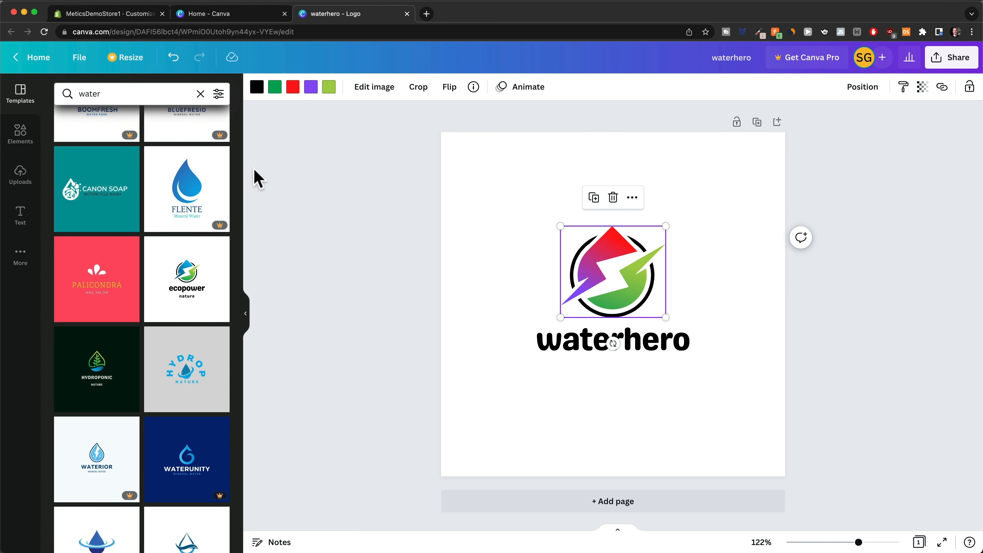
click(205, 14)
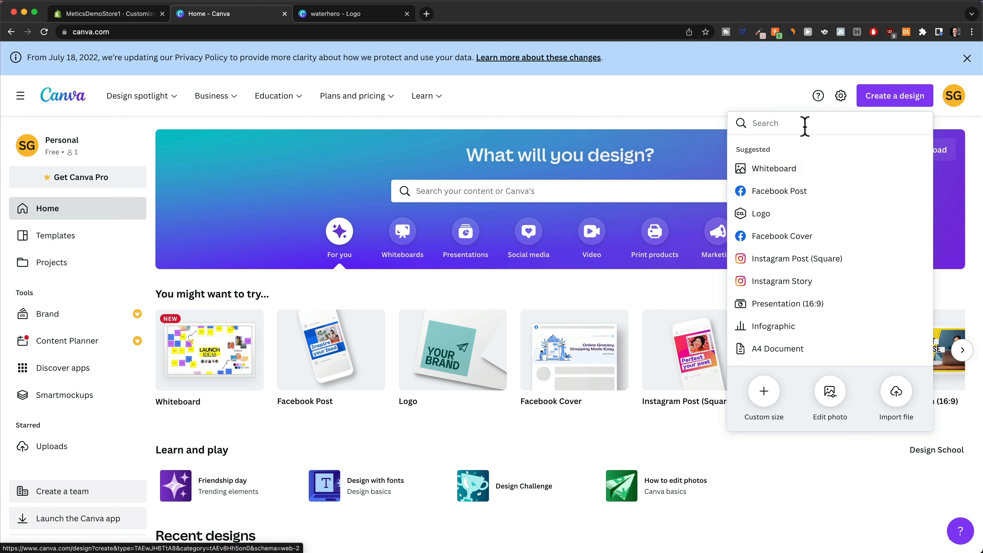
Create a custom 1000 × 250 px design and add an 'Add a heading' text box.
click(746, 92)
click(876, 96)
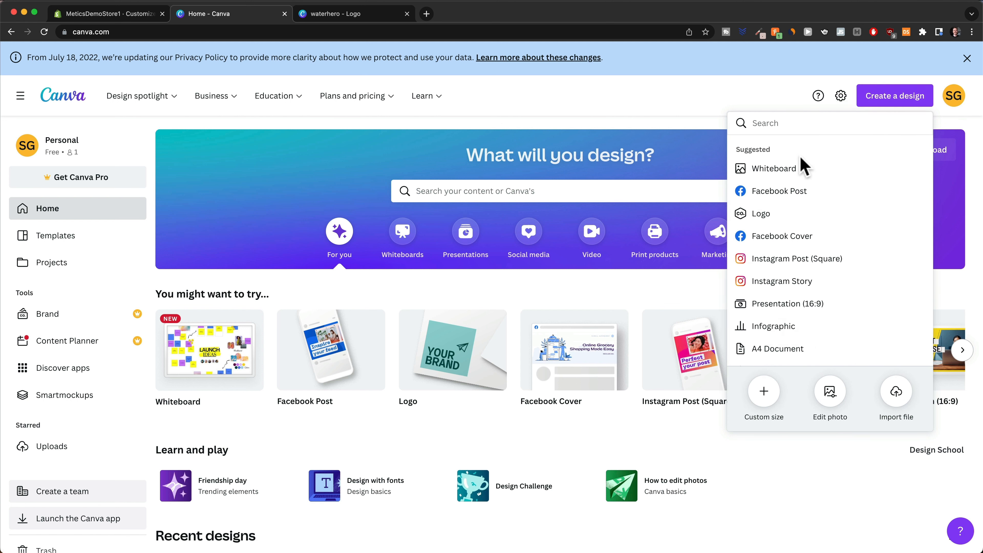
click(763, 391)
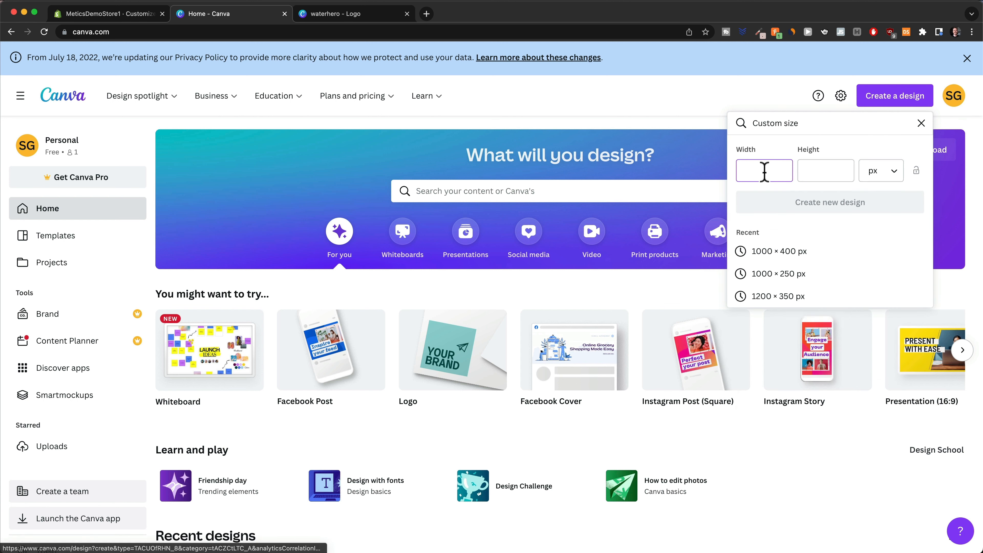
text(1000)
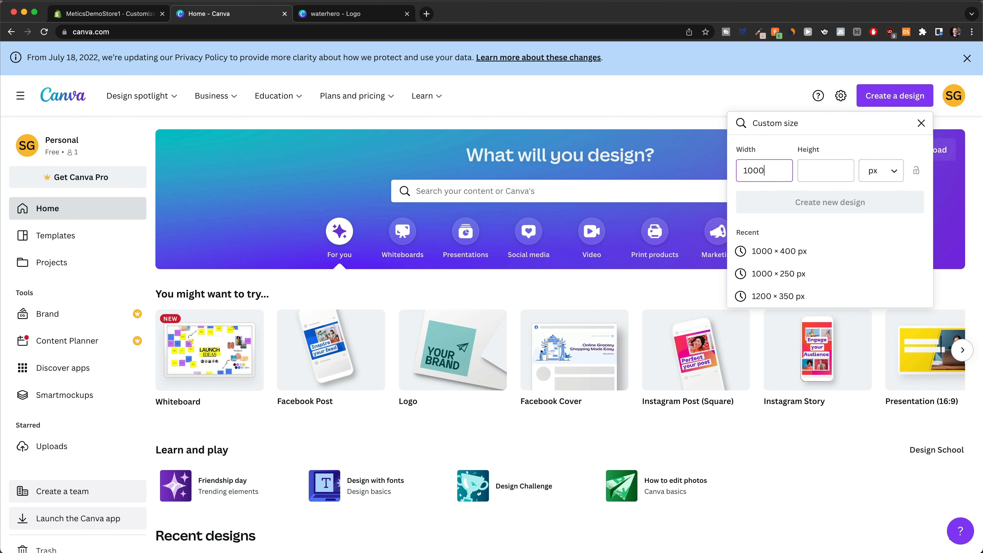
key(Tab)
text(25)
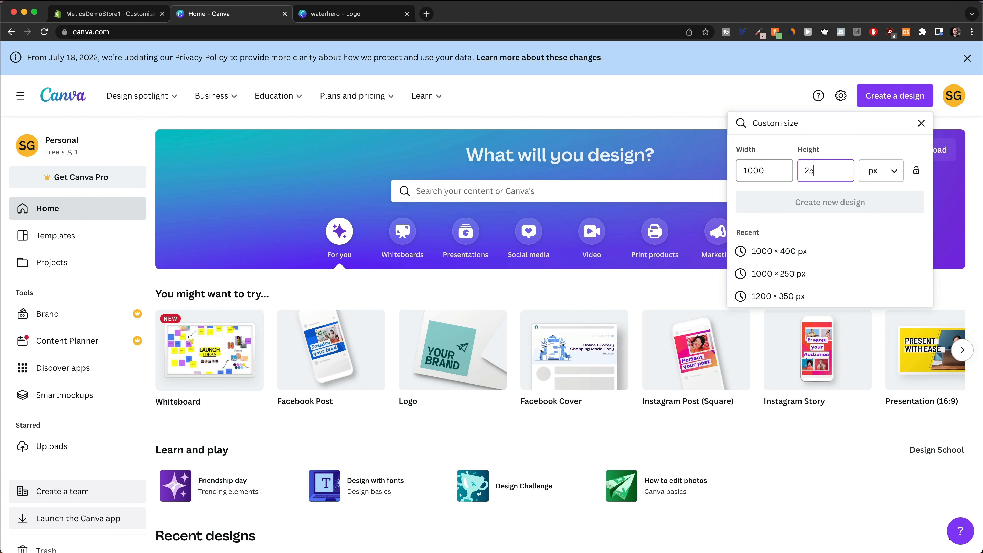
text(0)
click(809, 216)
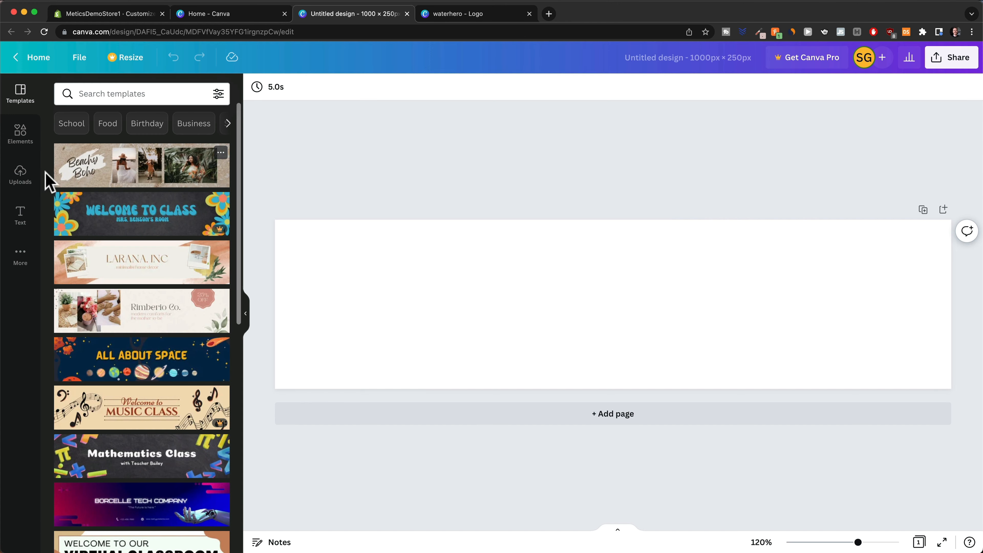
click(21, 216)
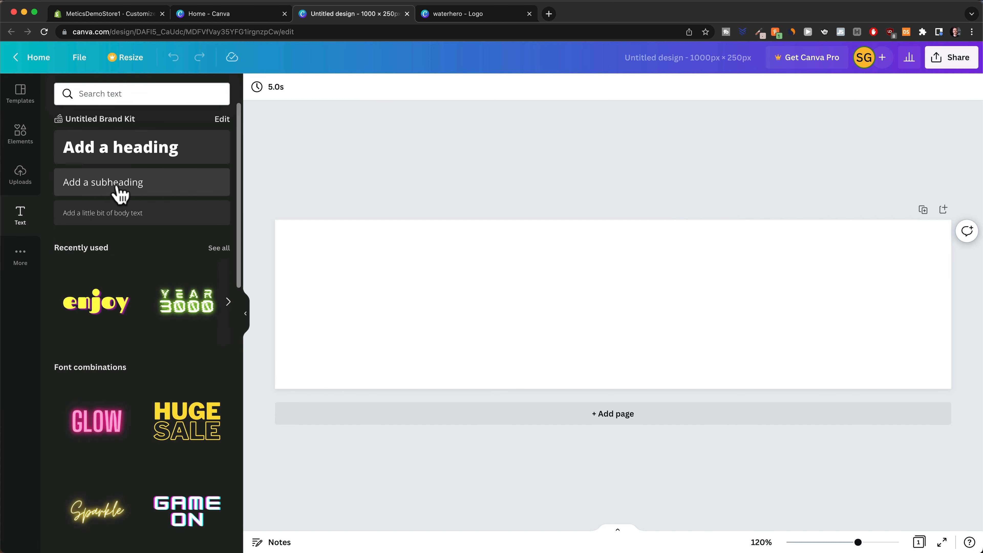
click(123, 158)
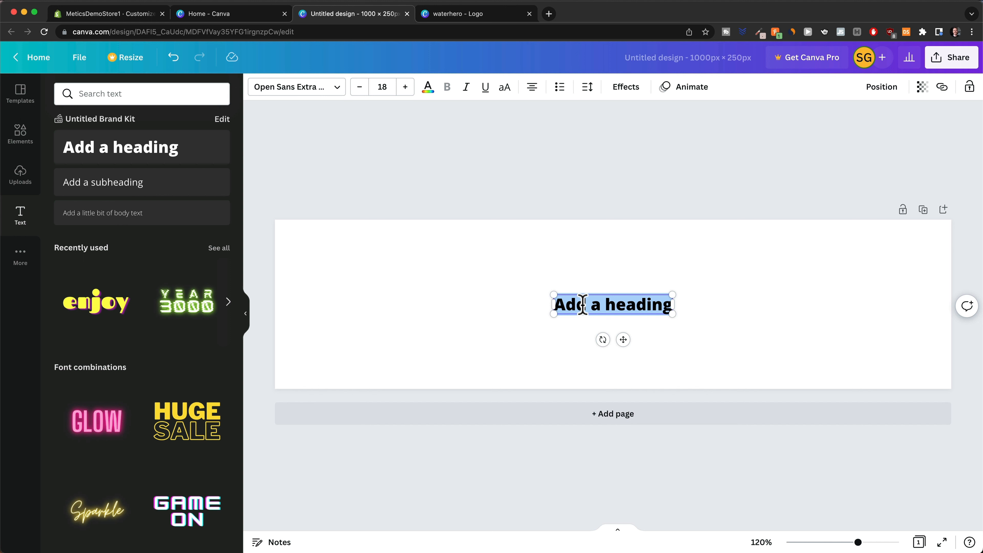
Type 'MyEasyBreeze' in Montserrat Classic, enlarge it and position it on the left, vertically centred.
text(MyEasyB)
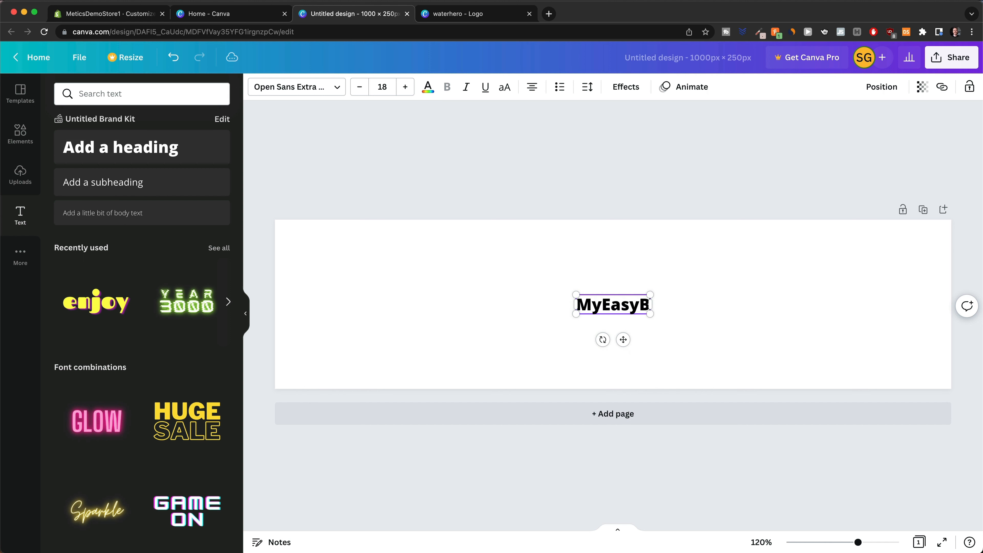
text(reeze)
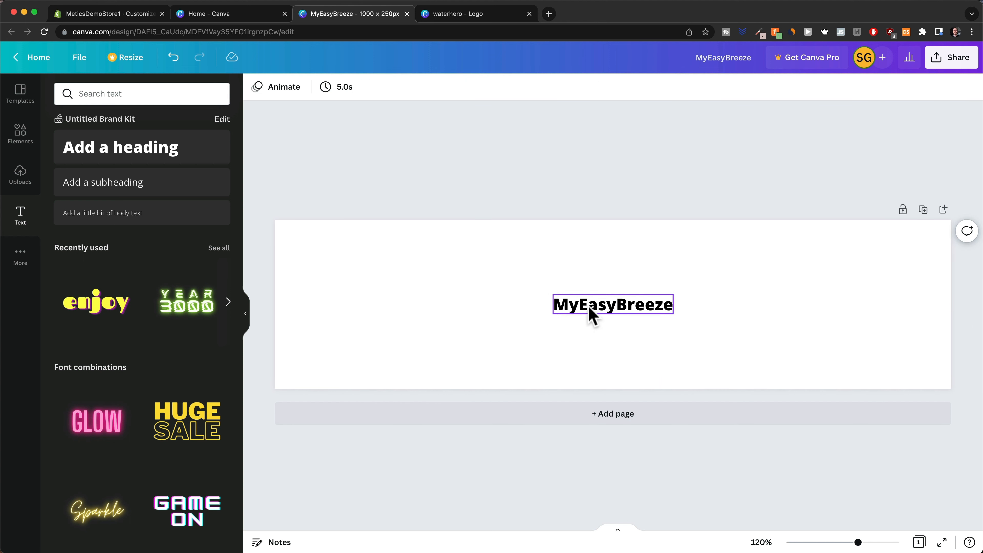
click(306, 87)
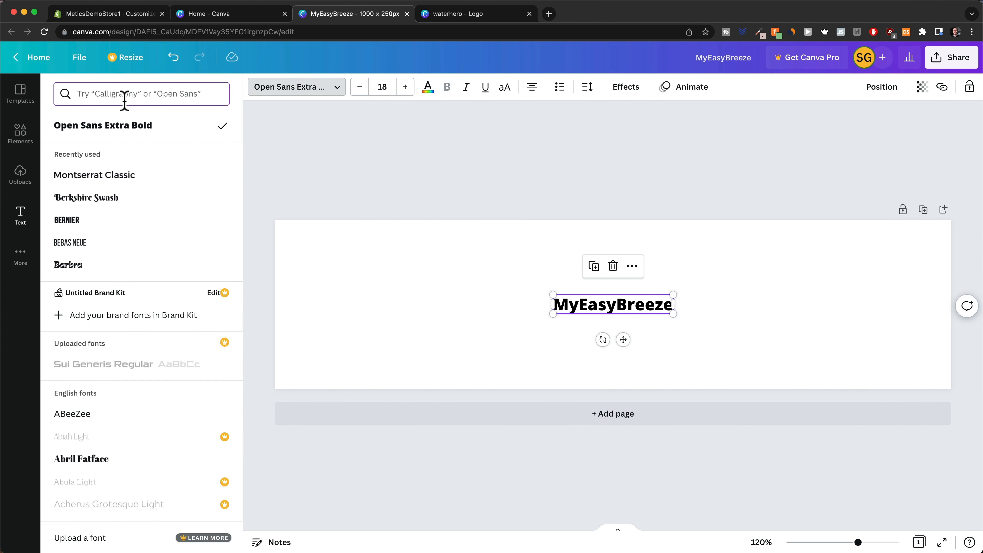
text(mont)
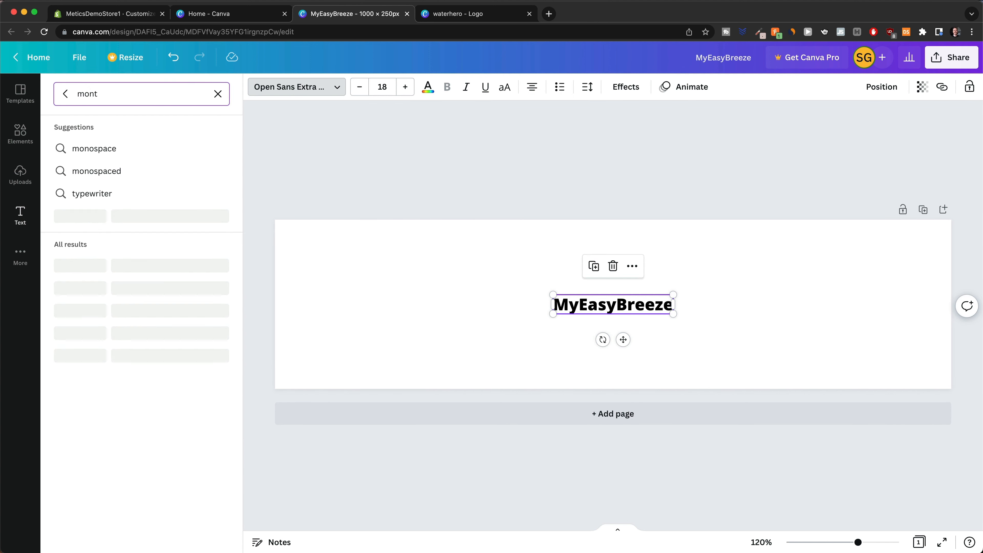
click(132, 240)
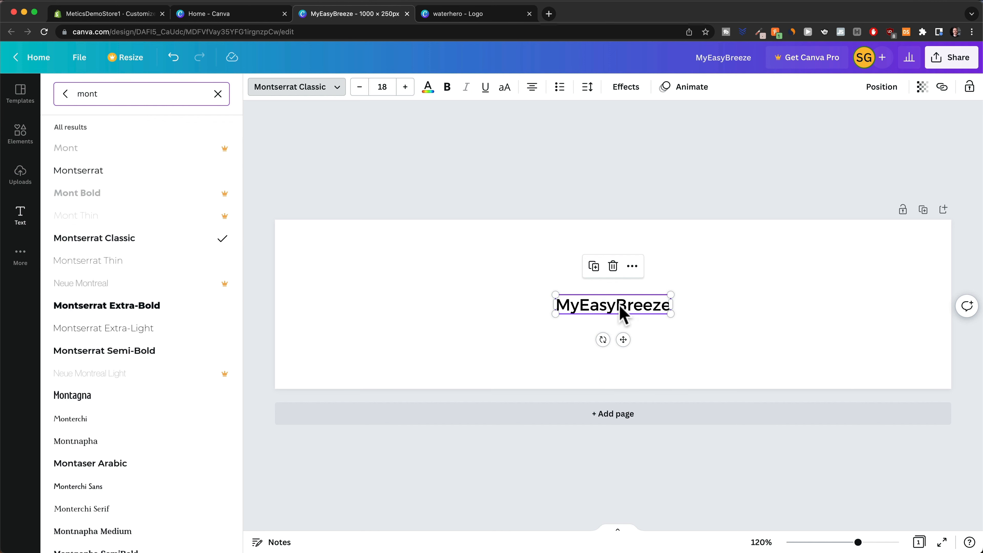
drag(621, 314, 805, 383)
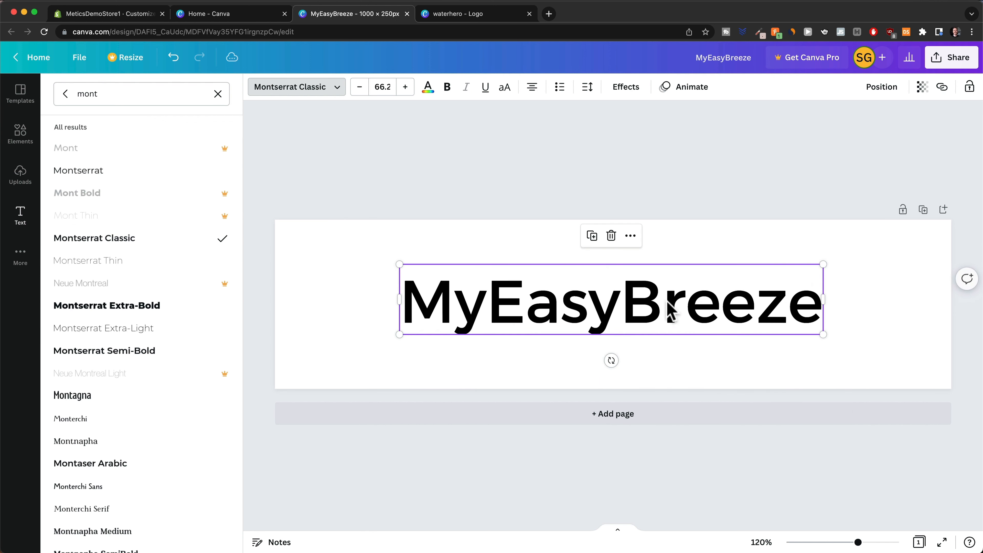
drag(671, 312, 554, 302)
drag(720, 340, 839, 362)
drag(628, 312, 623, 306)
click(328, 88)
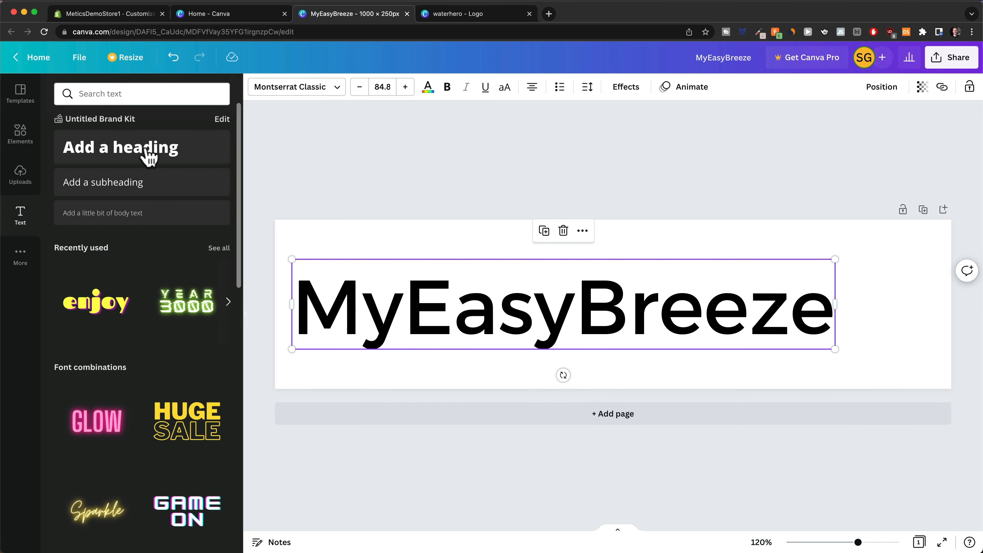
Search Elements for 'breeze icon' and place the blue wind graphic right of Breeze.
click(22, 135)
click(91, 94)
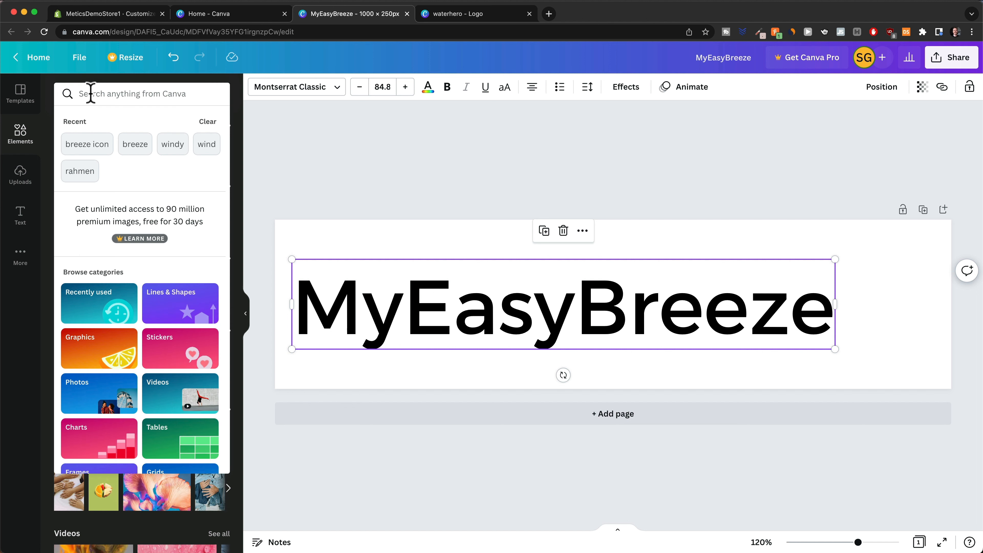
text(breeze)
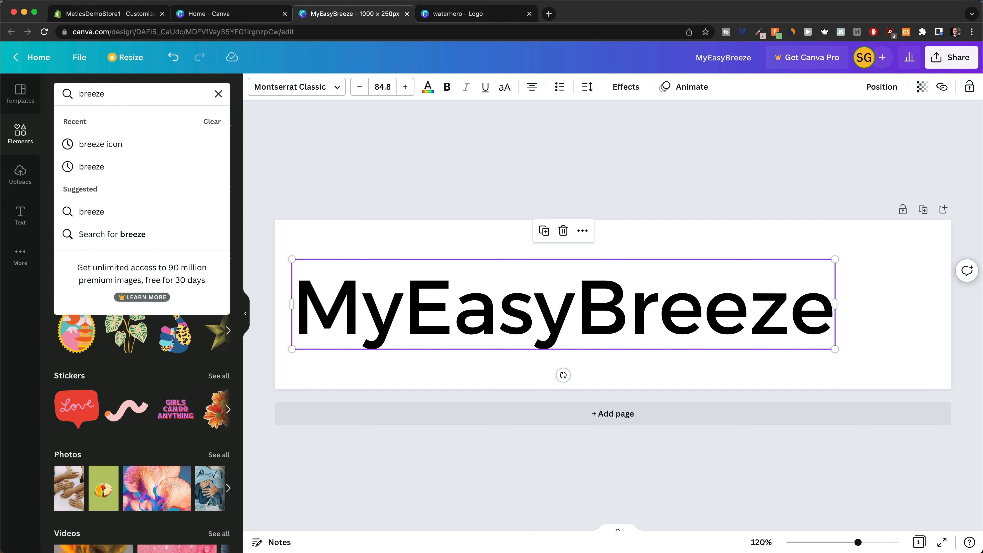
text( icon)
click(116, 153)
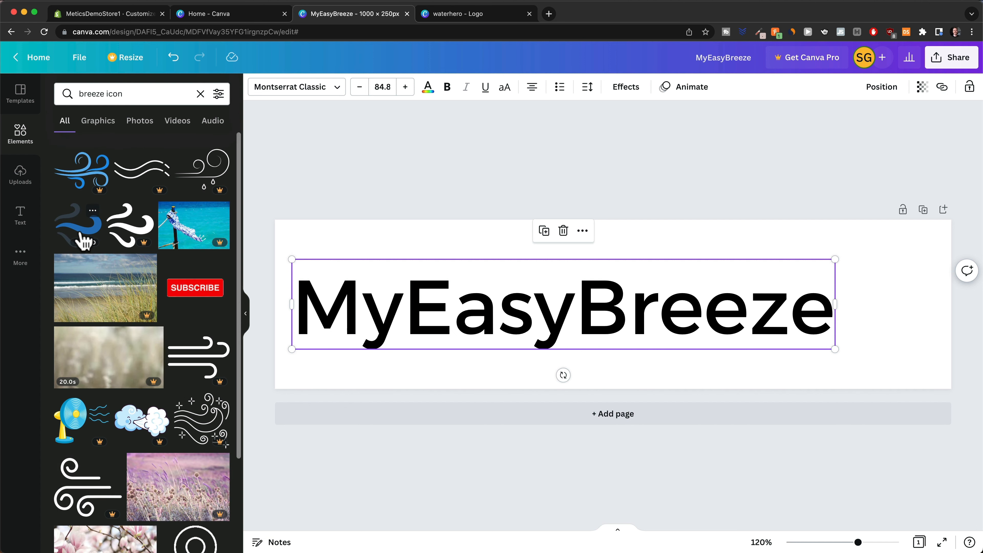
click(80, 232)
drag(638, 317, 900, 314)
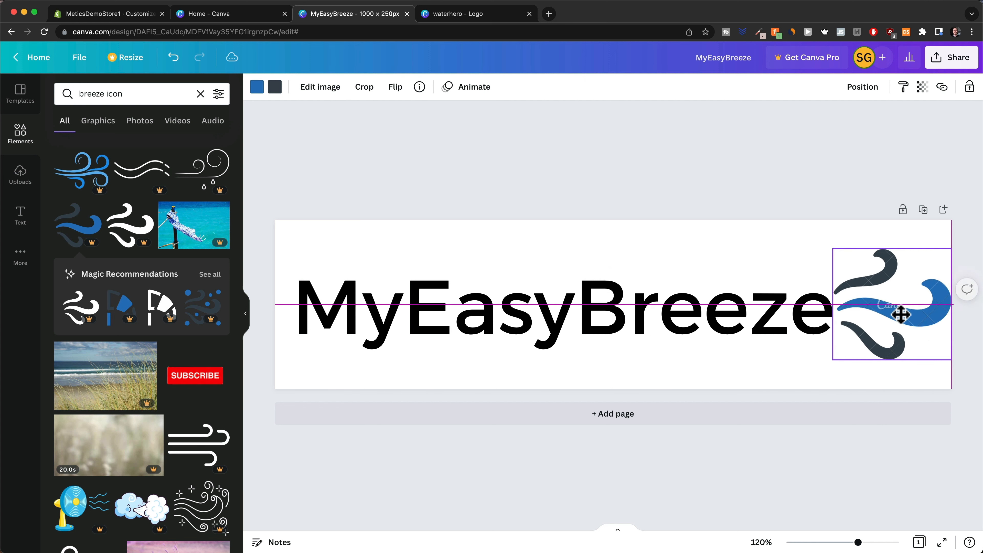
drag(950, 360, 935, 344)
Recolour the MyEasyBreeze text dark slate.
click(793, 279)
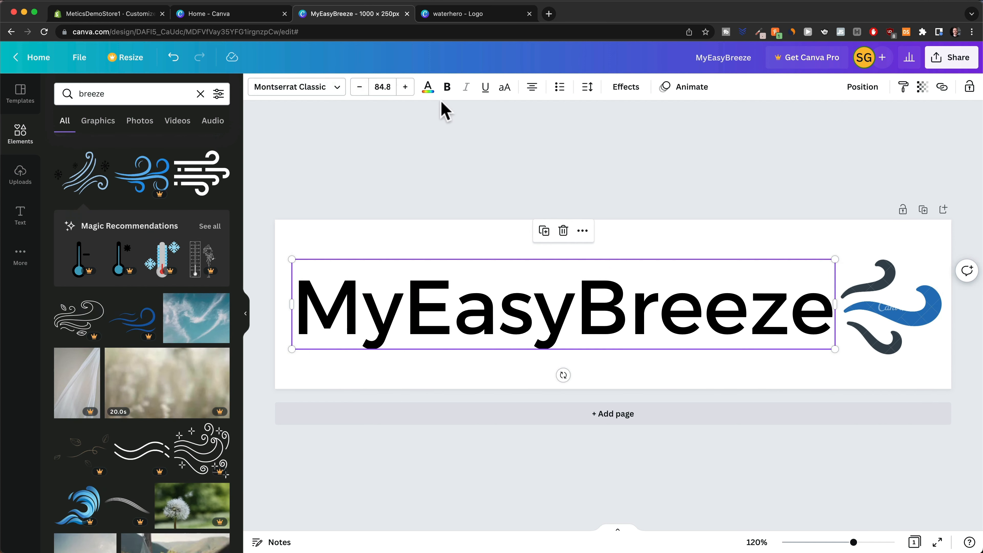
click(428, 86)
click(156, 146)
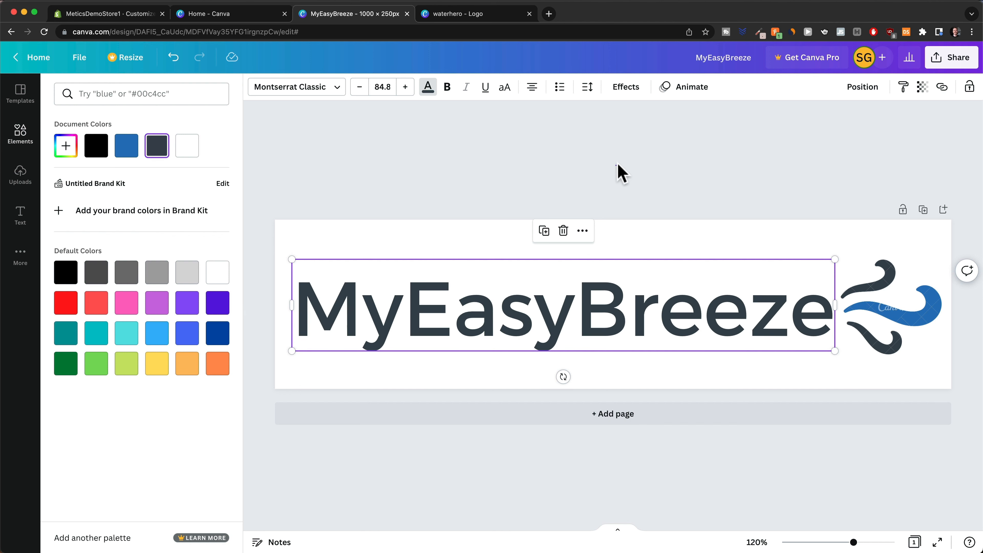
click(815, 185)
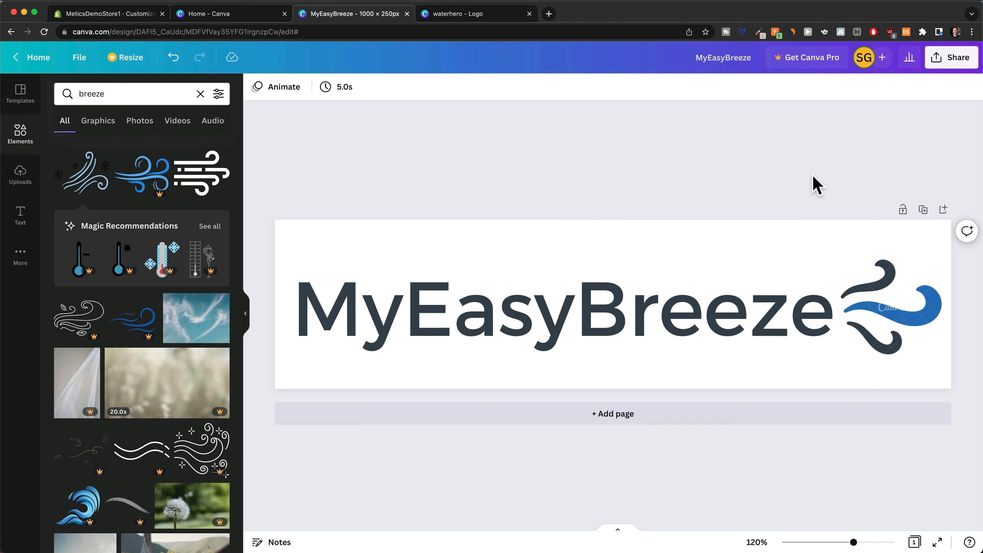
Download the banner as MyEasyBreeze.png and move its preview window lower.
click(949, 62)
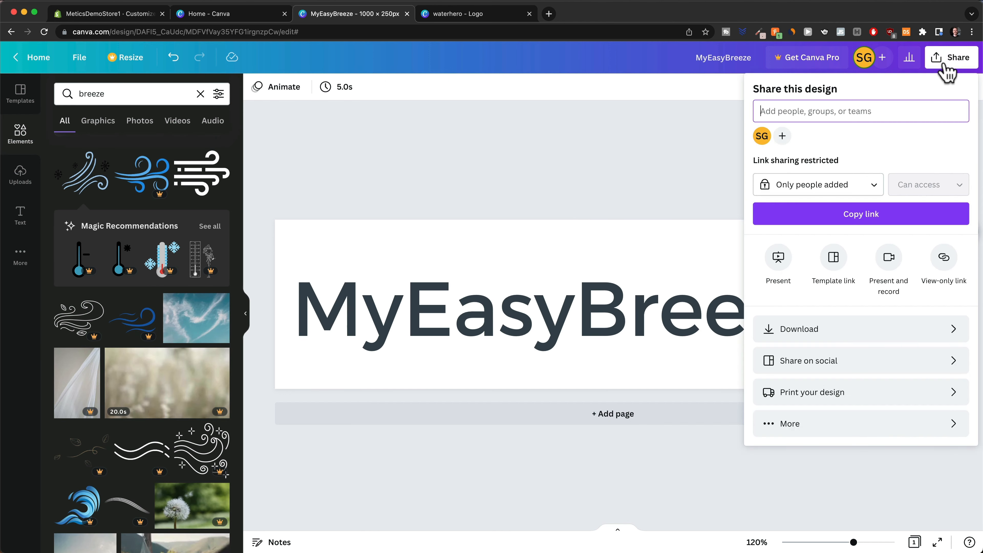
click(847, 331)
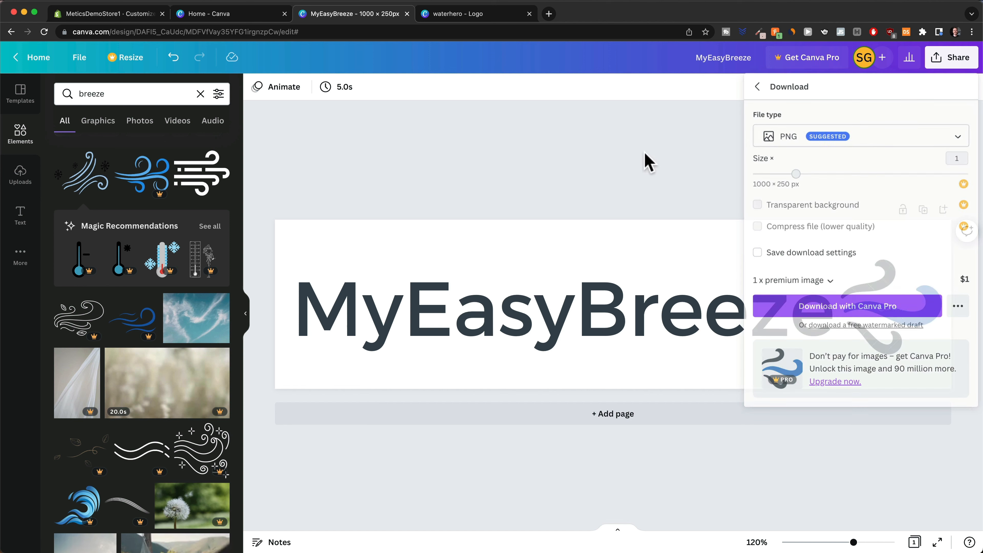
click(645, 160)
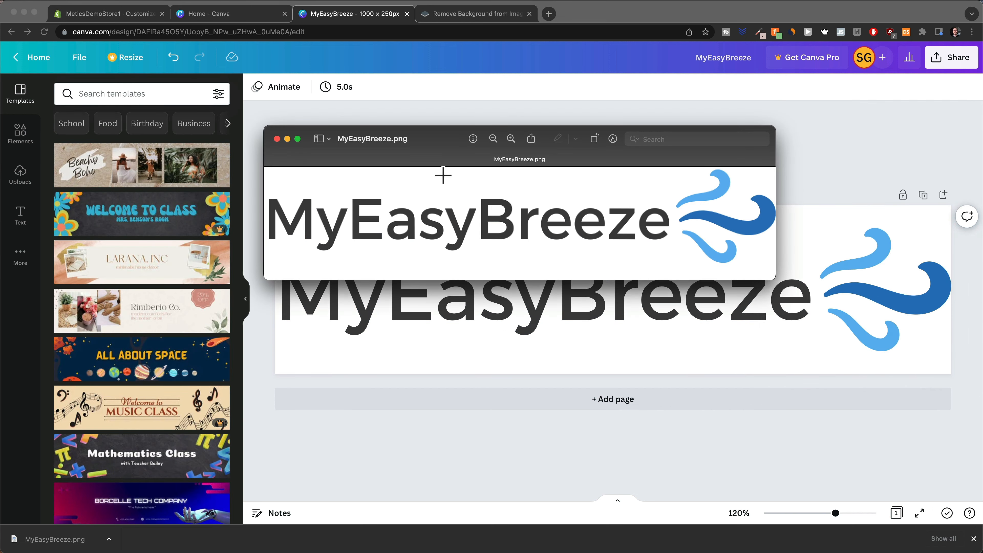
drag(434, 149, 432, 181)
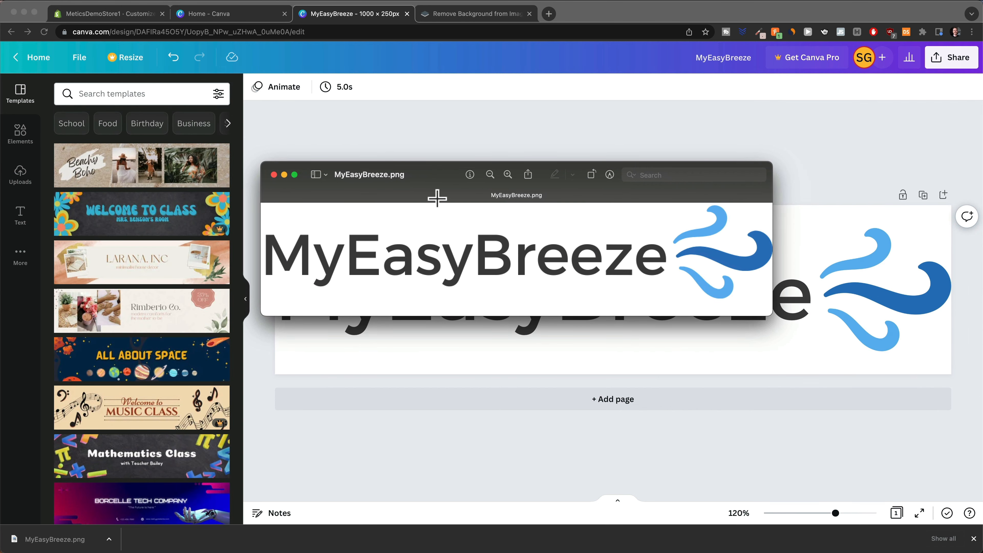
Remove MyEasyBreeze.png's background on remove.bg and open the downloaded transparent PNG.
click(460, 14)
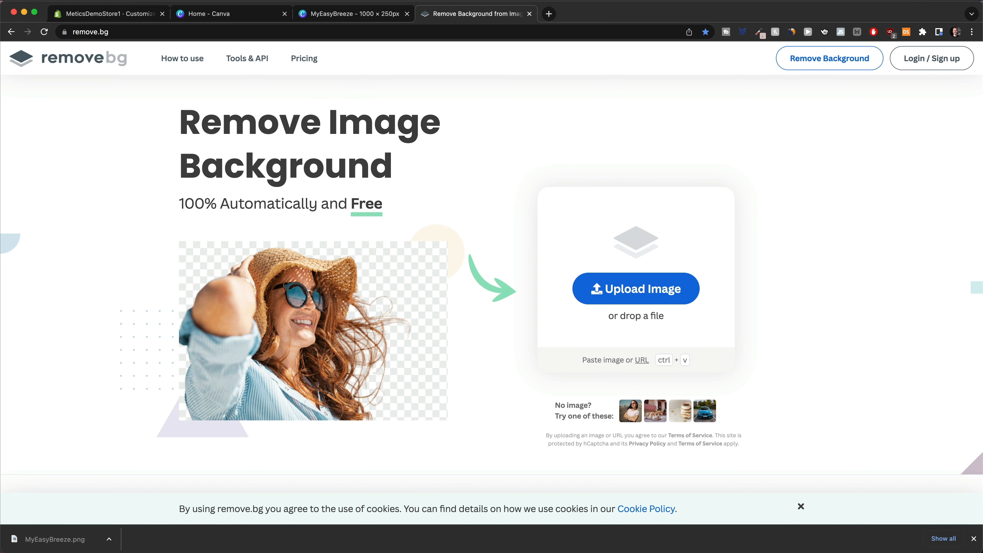
drag(600, 534, 641, 285)
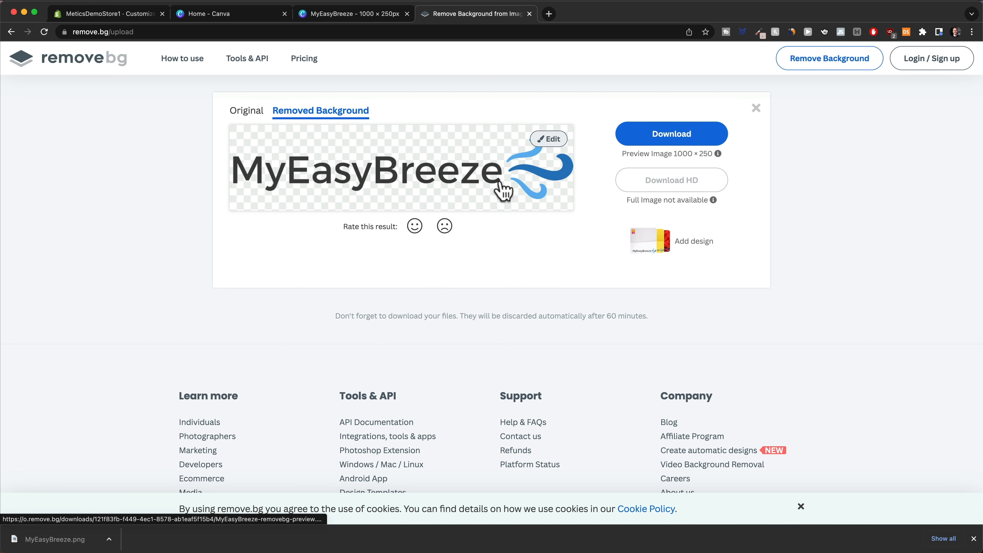
click(658, 136)
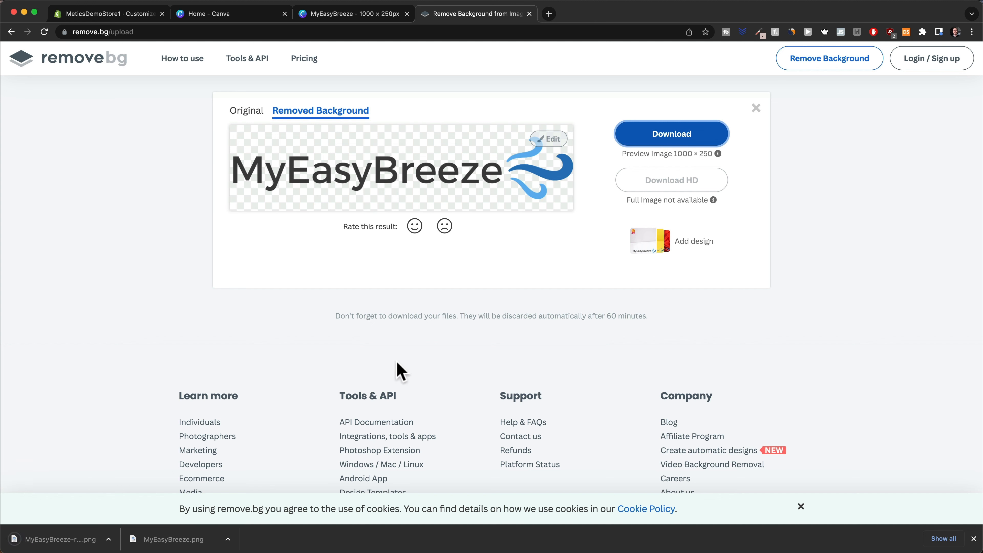
click(59, 539)
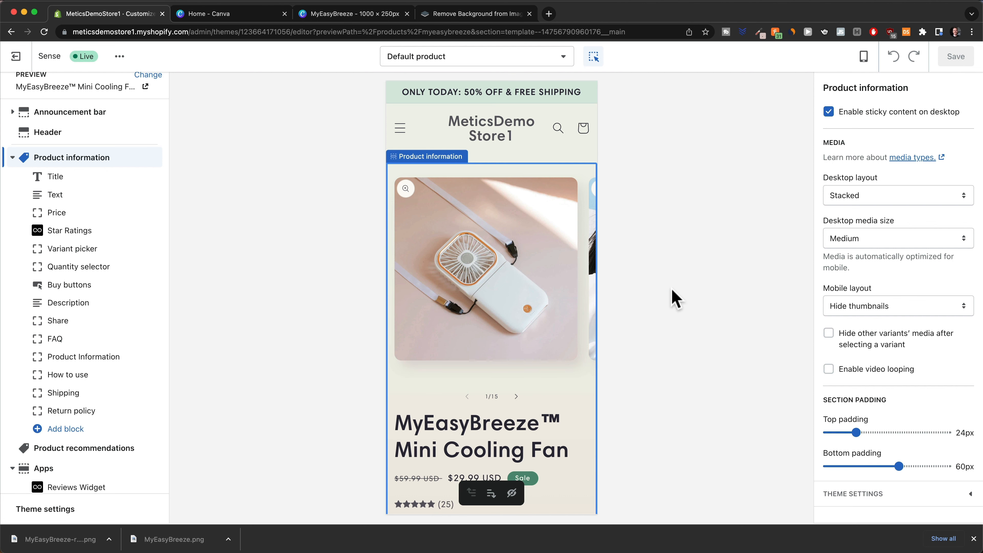
Replace the header's store-name text with the MyEasyBreeze logo image and widen it to 120px.
click(536, 137)
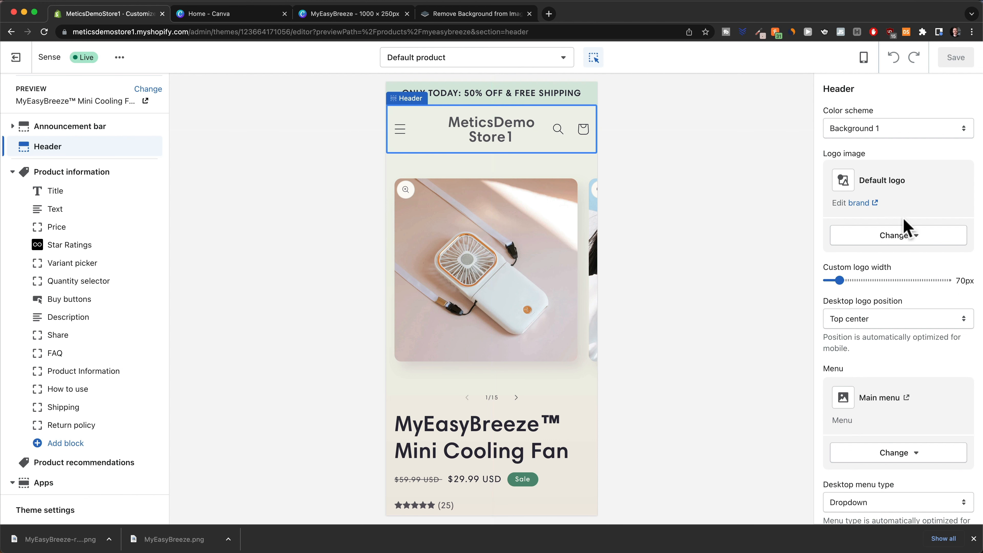
click(906, 235)
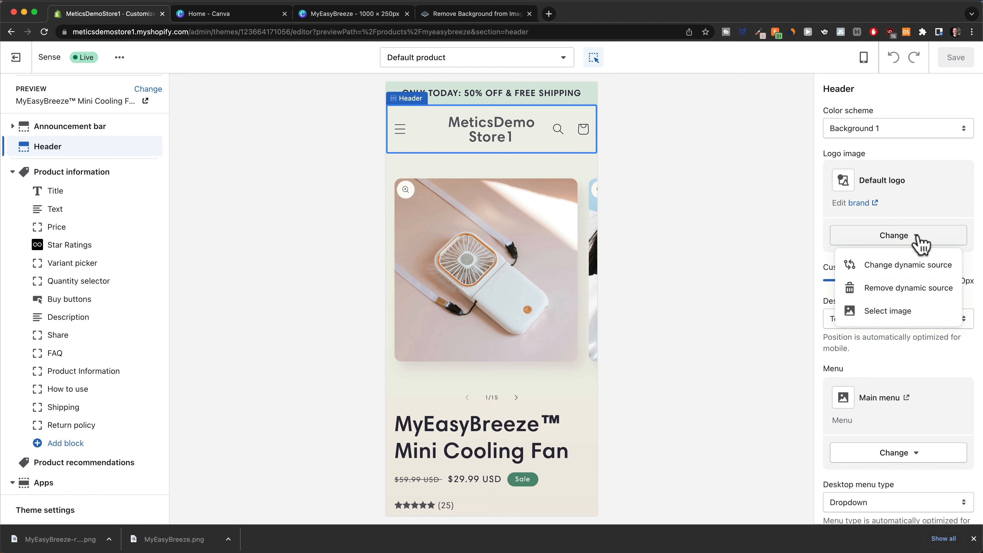
click(889, 312)
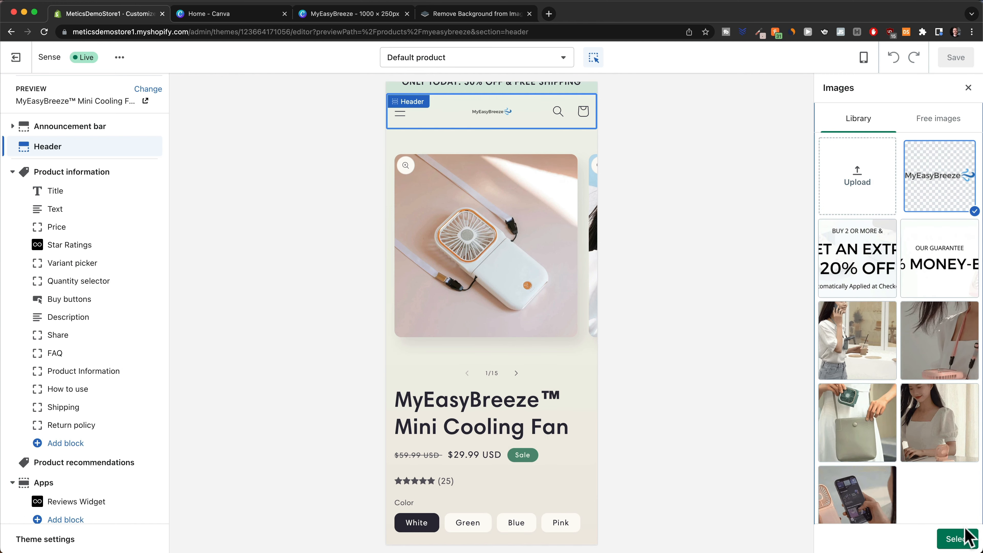
click(963, 537)
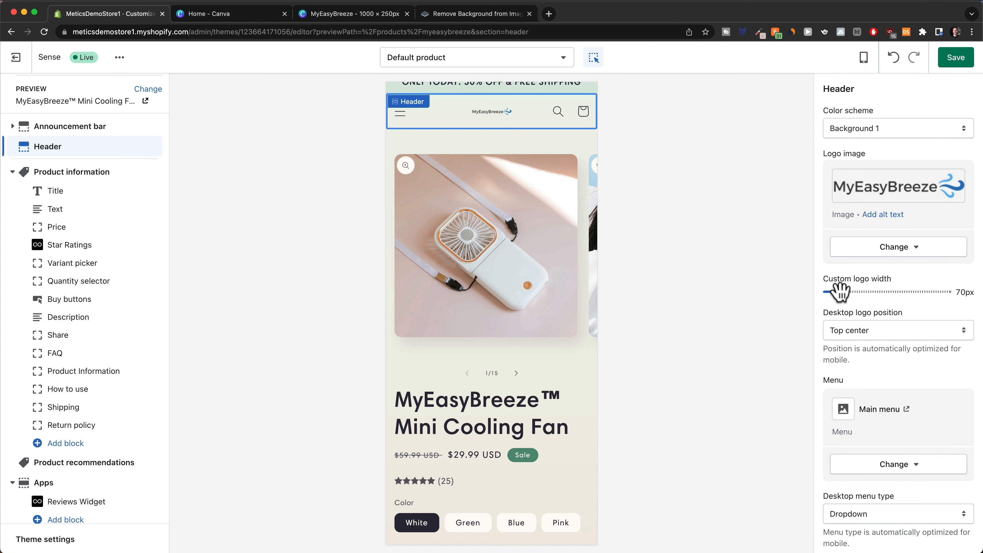
drag(837, 292, 889, 294)
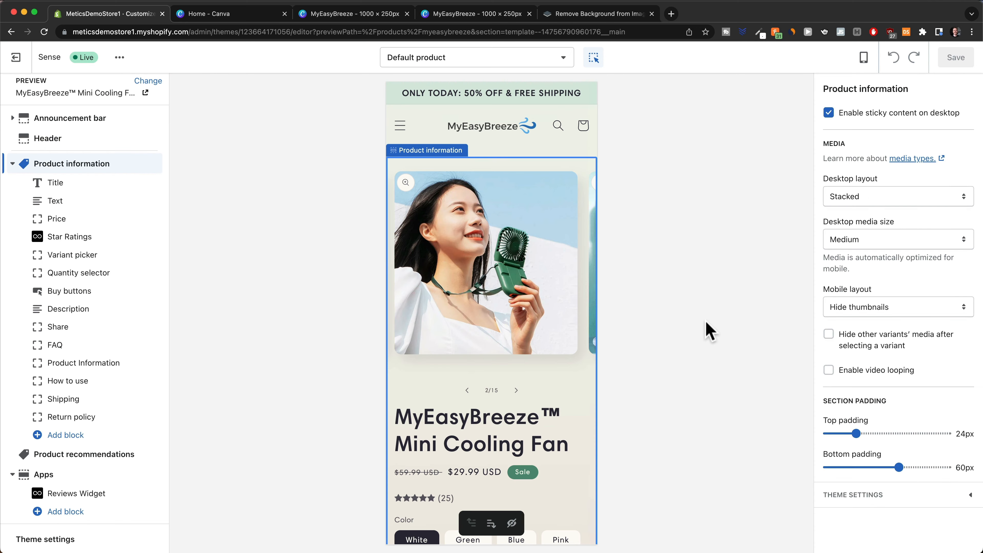
Leave the theme editor and go to the store Settings page.
scroll(536, 335, down, 20)
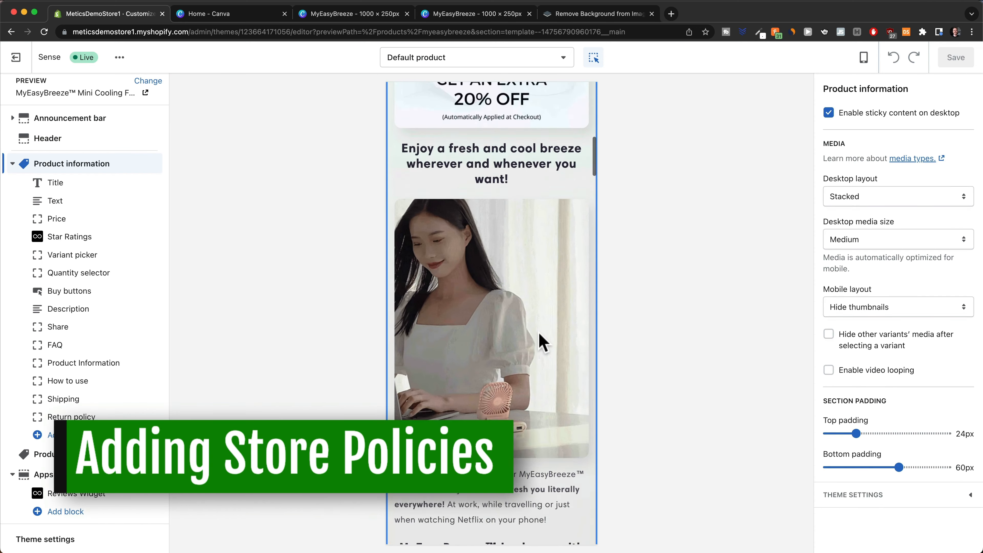
scroll(538, 332, down, 20)
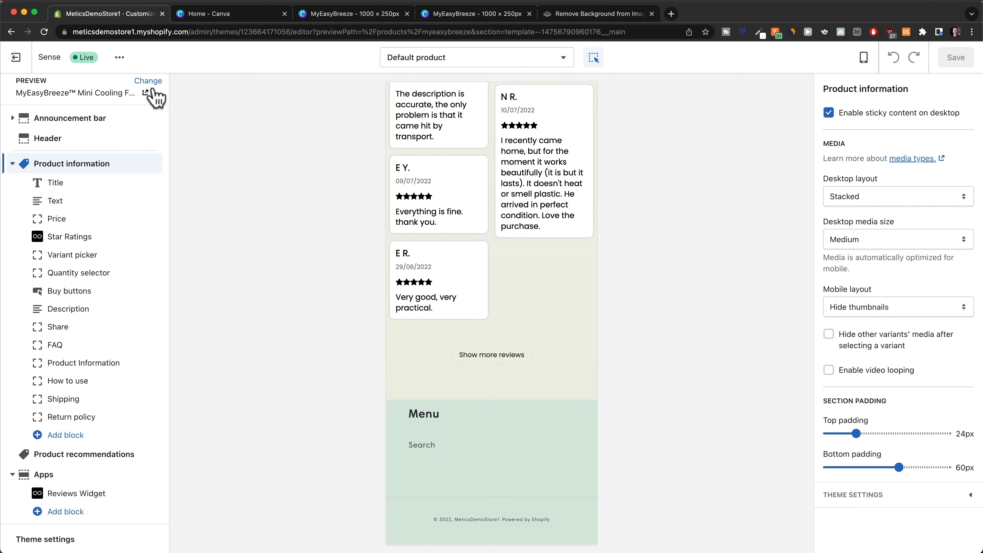
click(19, 58)
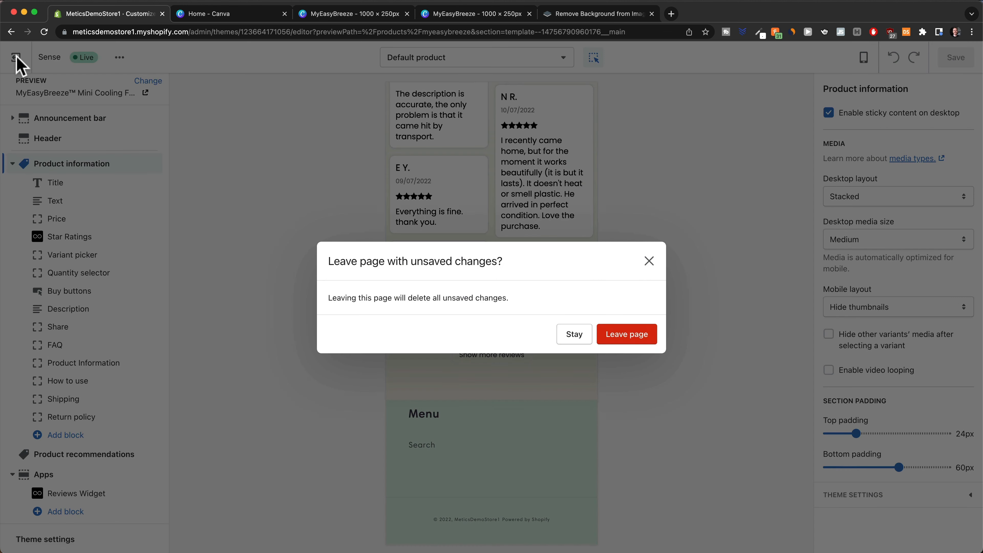
click(615, 340)
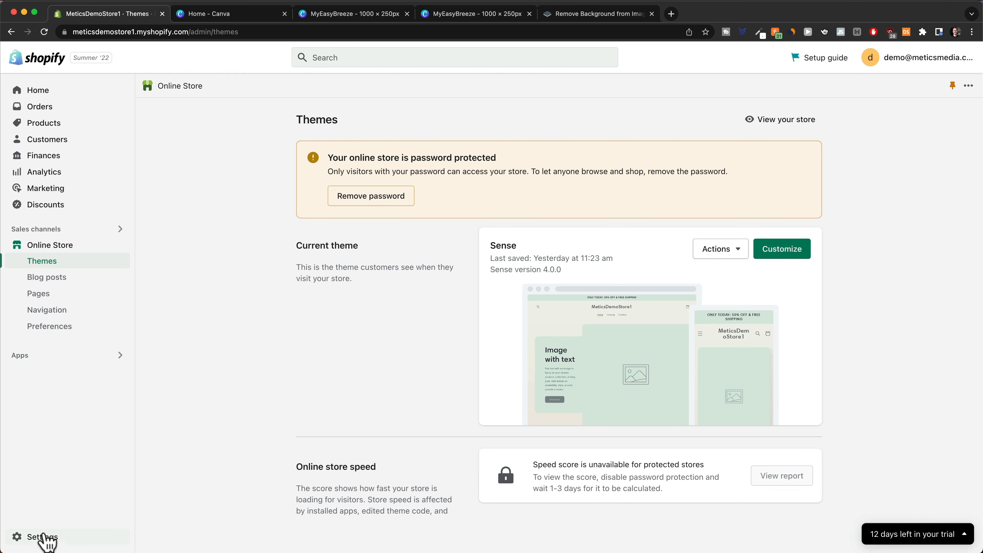
click(43, 537)
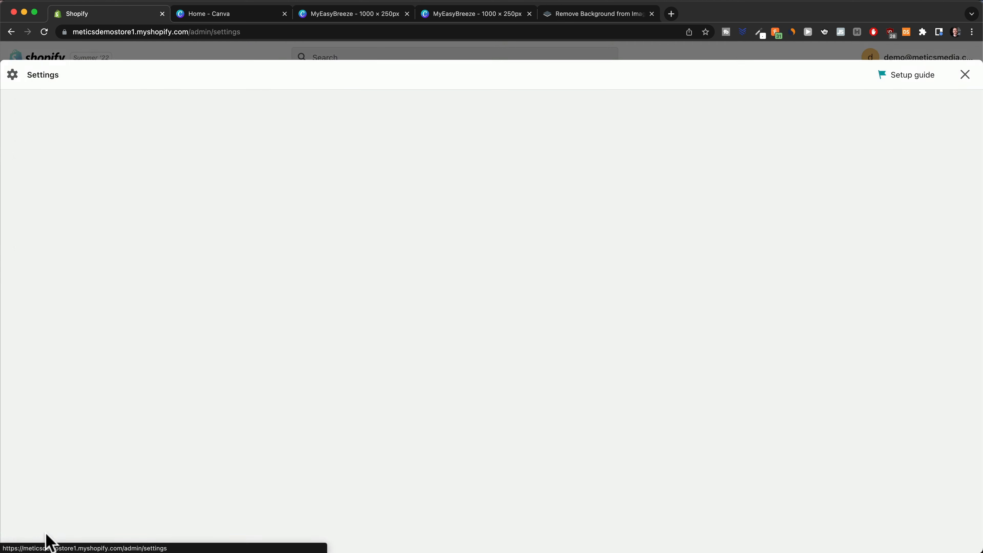
scroll(224, 430, down, 5)
scroll(224, 430, down, 2)
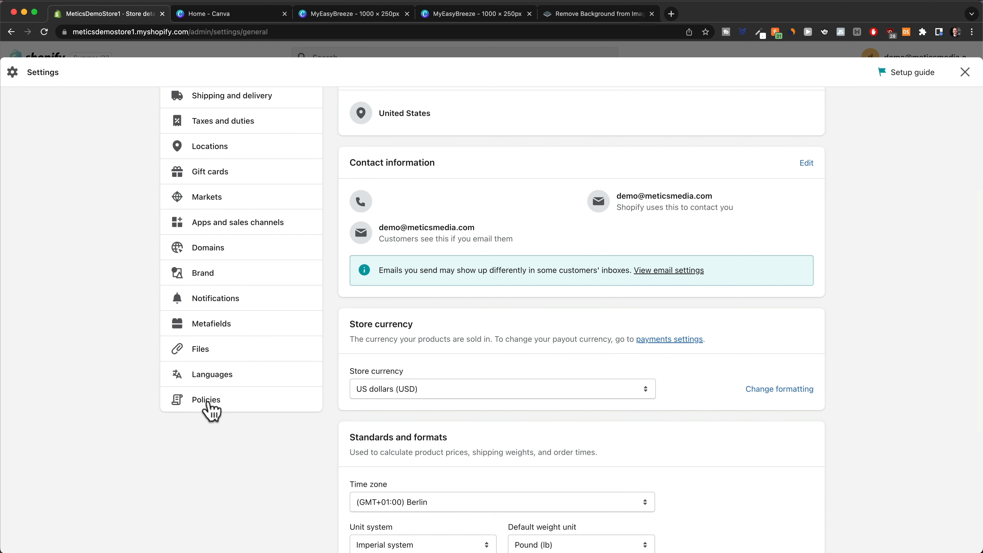
In Policies, fill the Refund policy from its template and select the return address placeholder.
click(207, 401)
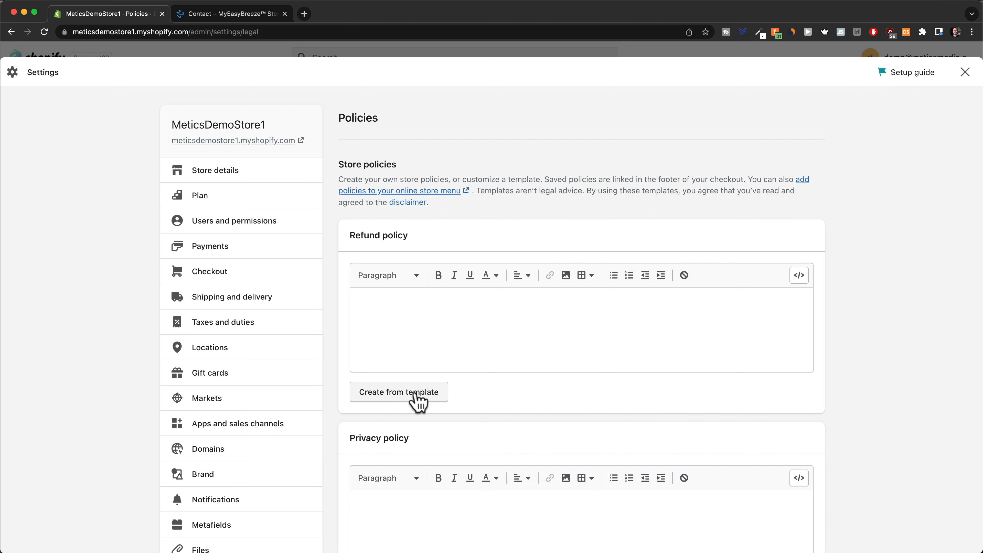
click(417, 393)
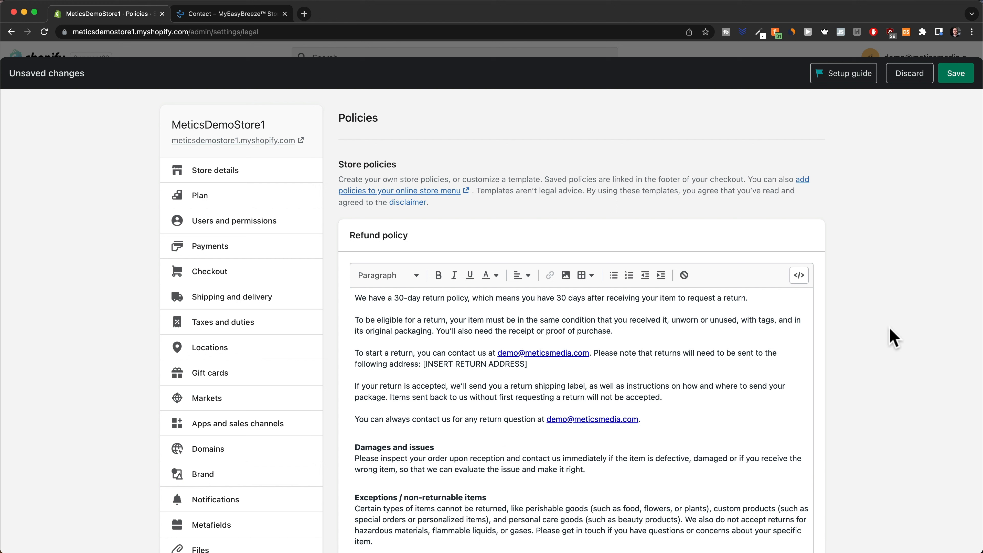
scroll(892, 337, down, 3)
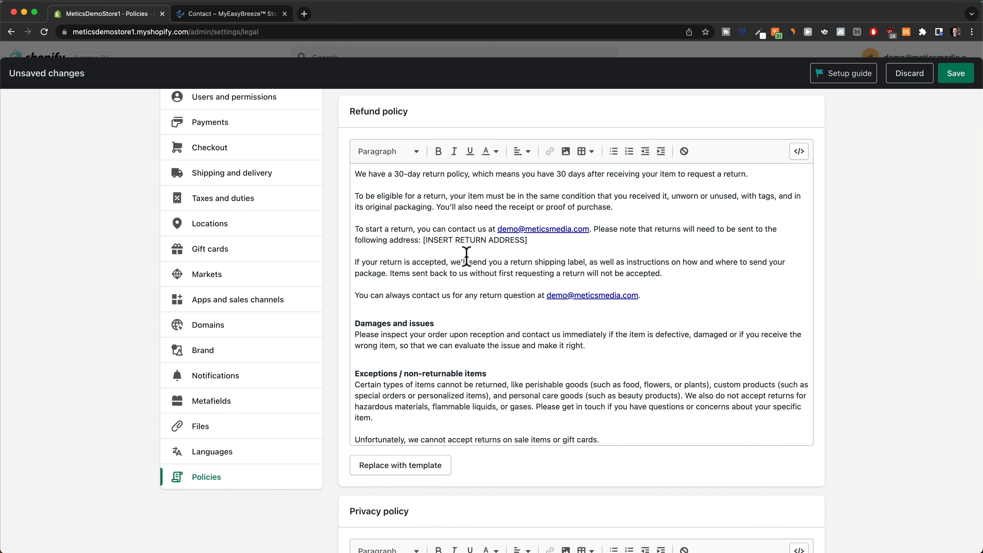
scroll(466, 257, down, 2)
scroll(433, 257, up, 2)
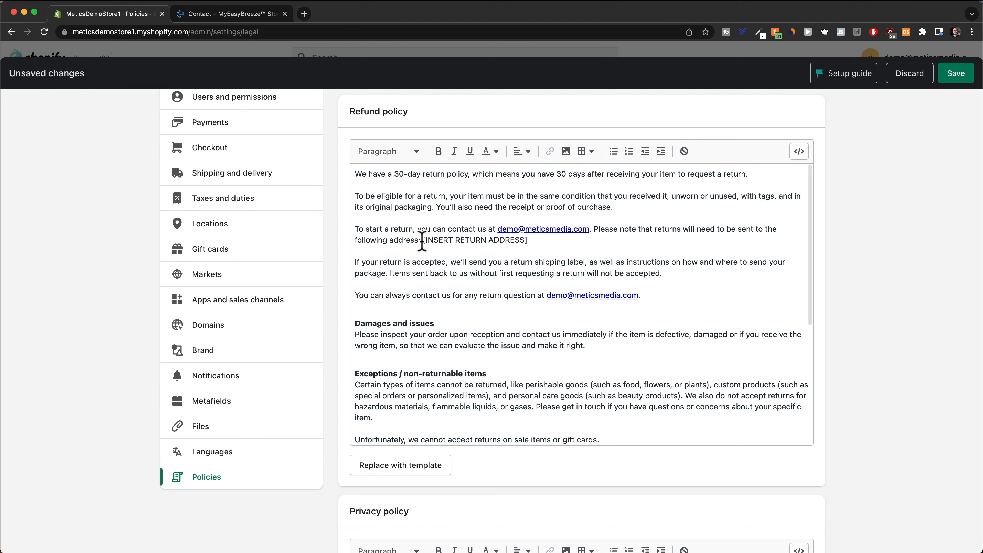
drag(423, 240, 538, 242)
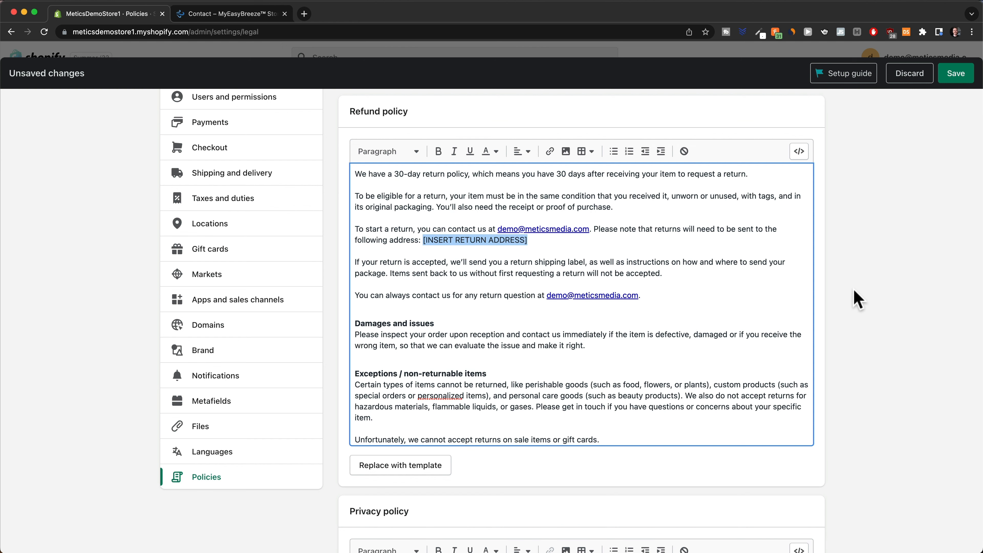
scroll(847, 327, down, 10)
scroll(658, 296, up, 2)
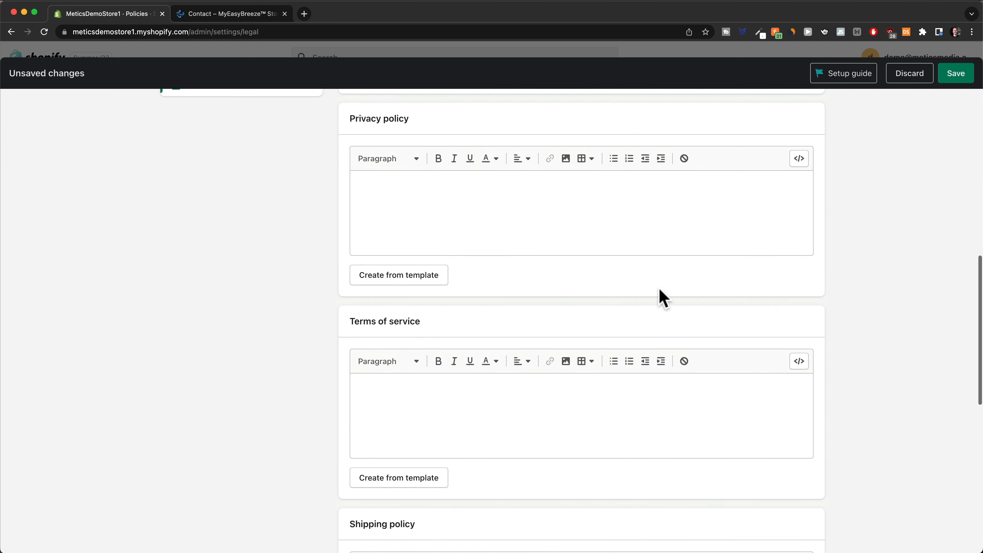
scroll(406, 279, up, 1)
Fill the Privacy policy and Terms of service with template text.
click(404, 306)
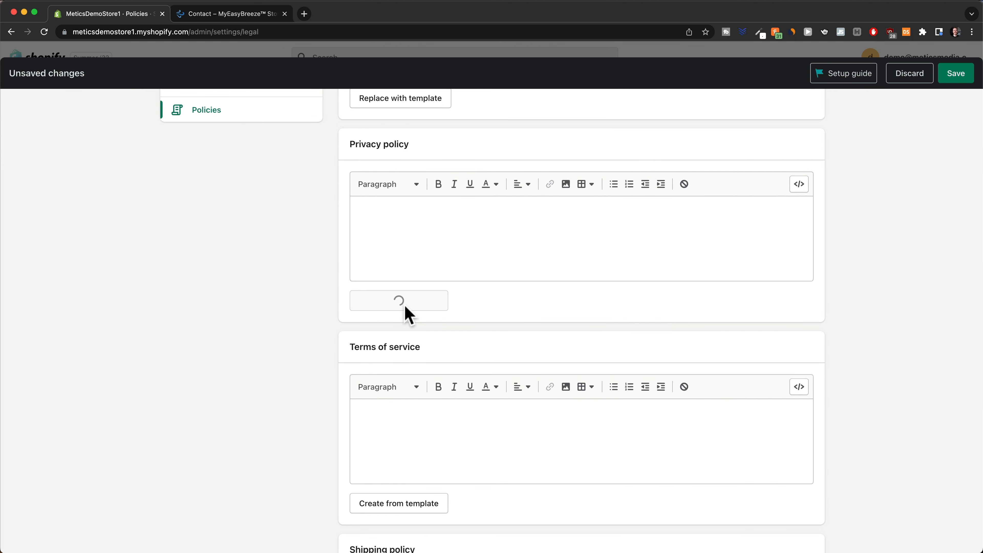
scroll(690, 348, down, 5)
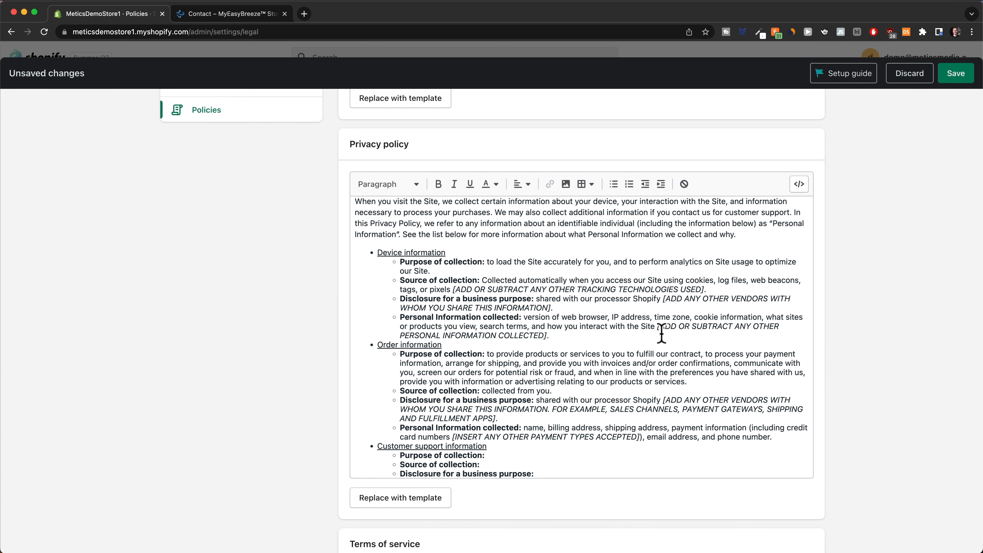
scroll(662, 333, down, 1)
drag(455, 258, 714, 269)
scroll(812, 288, down, 3)
scroll(892, 314, down, 10)
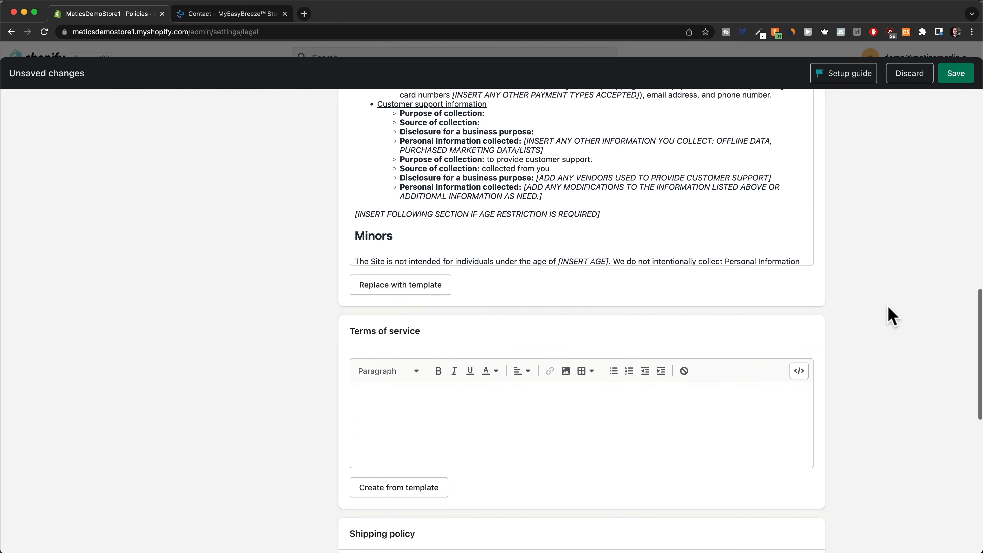
click(389, 389)
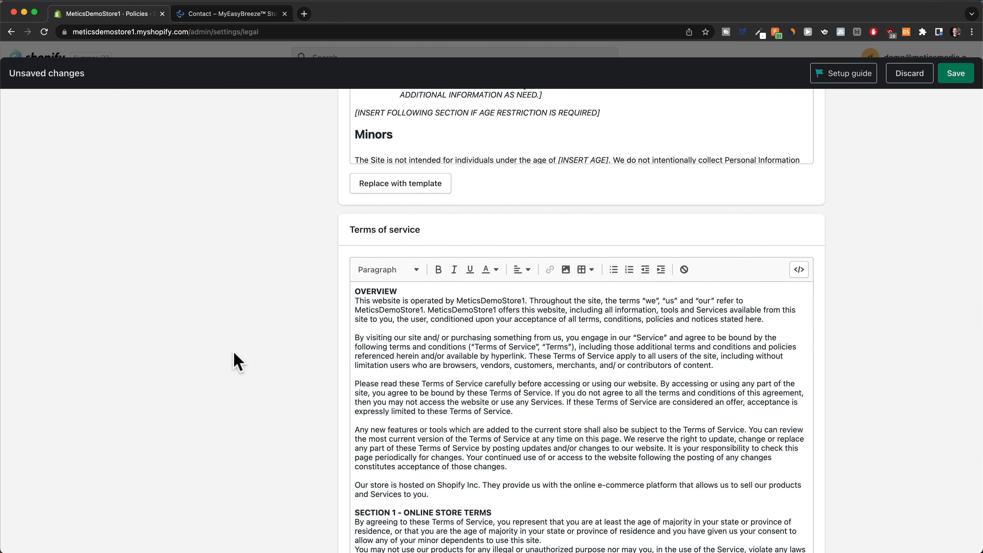
scroll(271, 329, down, 10)
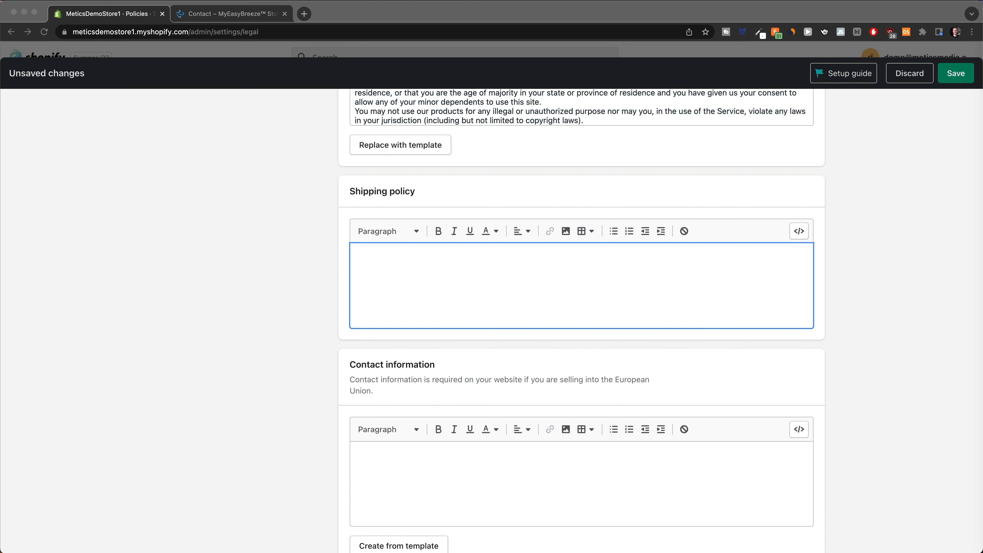
Paste the prepared text into the empty Shipping policy.
click(480, 267)
key(super+v)
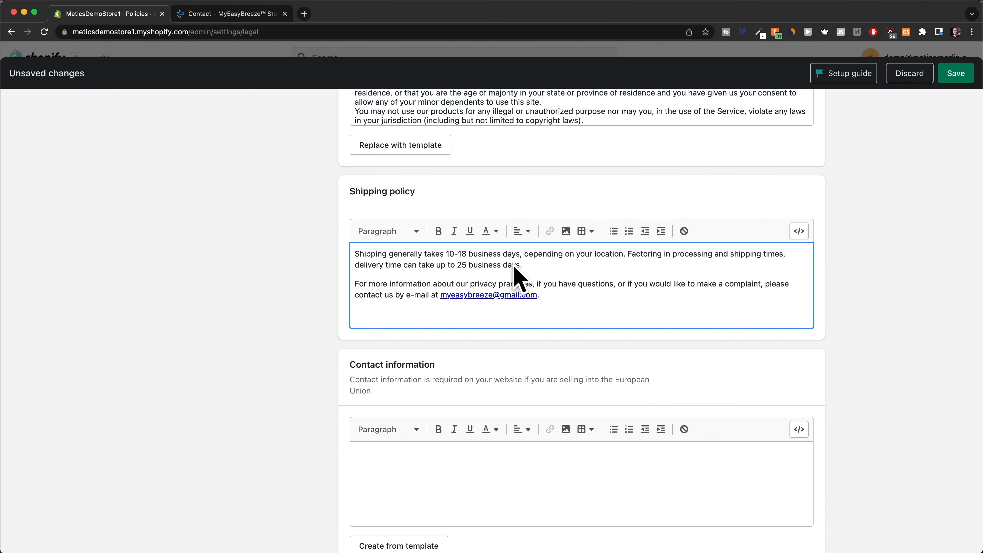
click(260, 354)
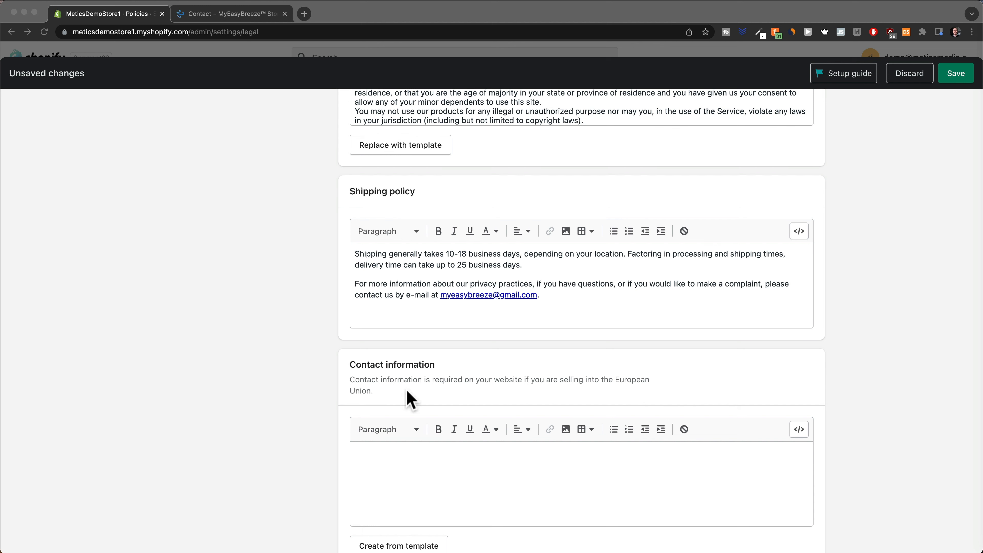
click(263, 395)
scroll(261, 395, down, 3)
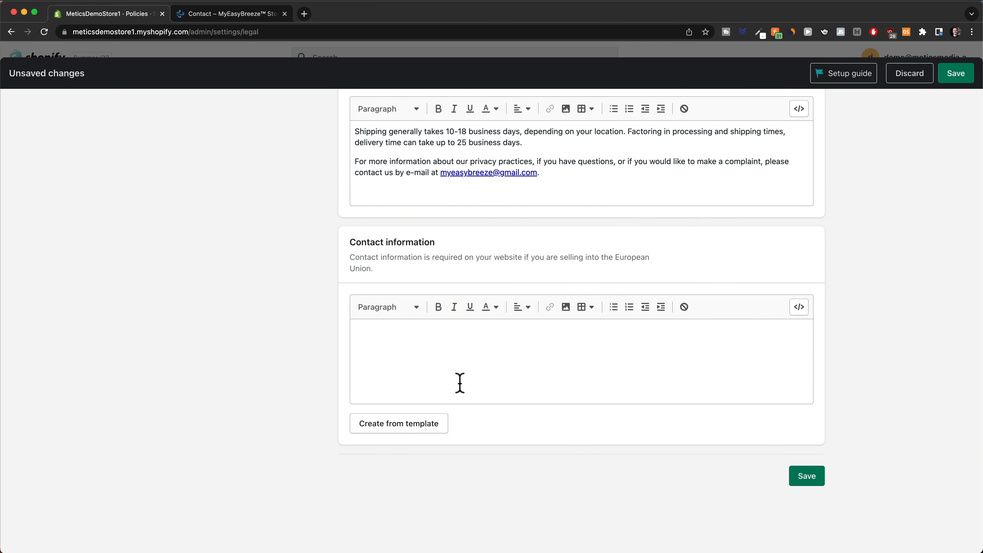
Paste the prepared Contact information text, save all policies, and close Settings.
click(445, 351)
key(super+v)
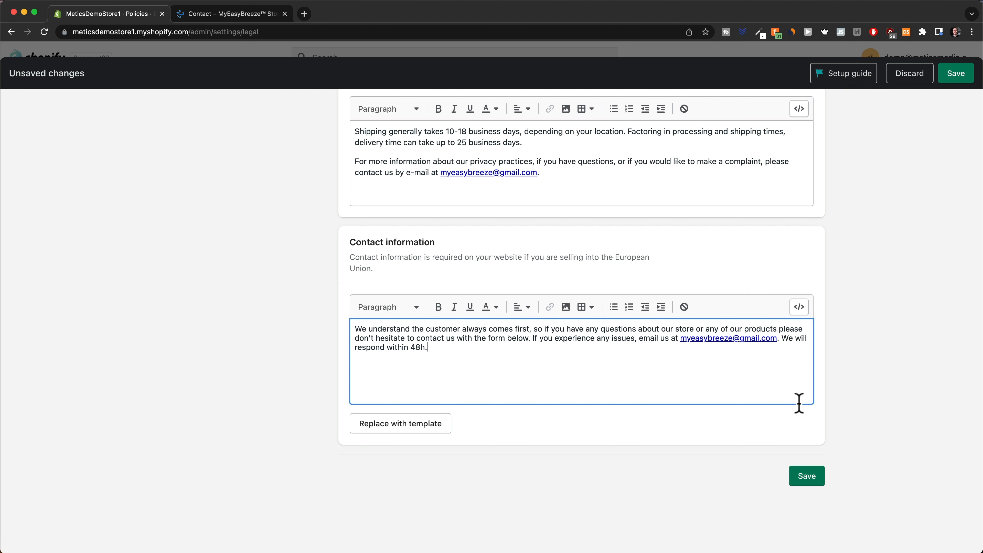
click(809, 478)
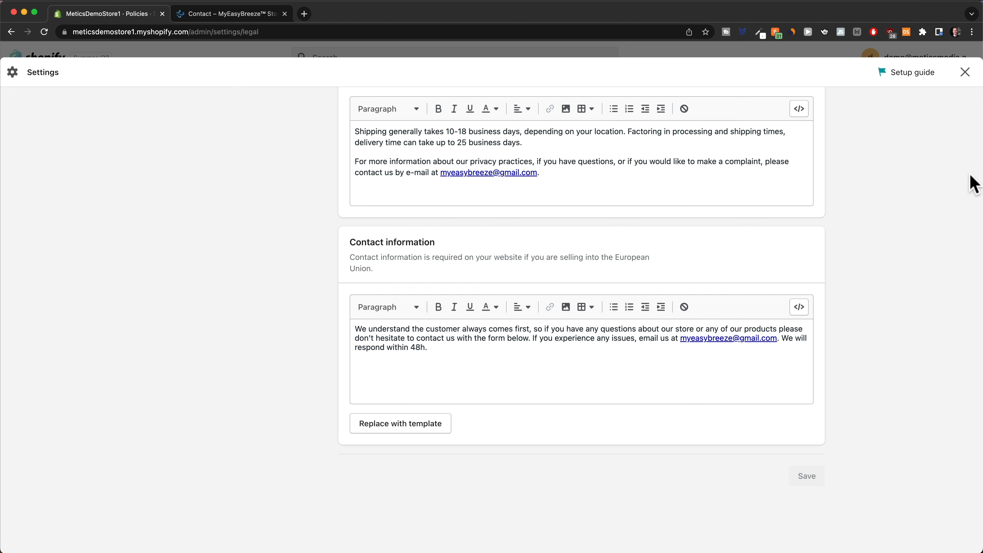
click(966, 74)
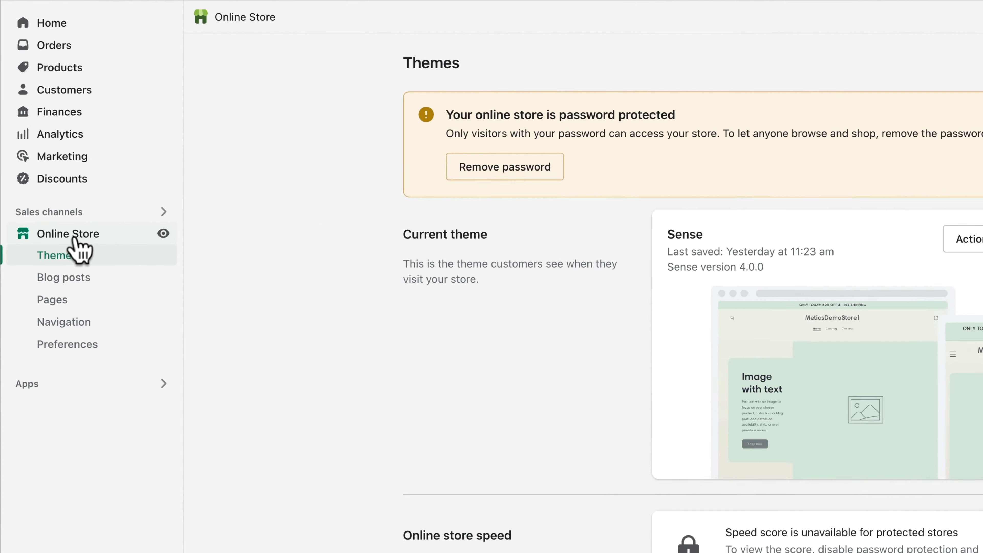
Add a Privacy Policy link to the Footer menu.
click(91, 333)
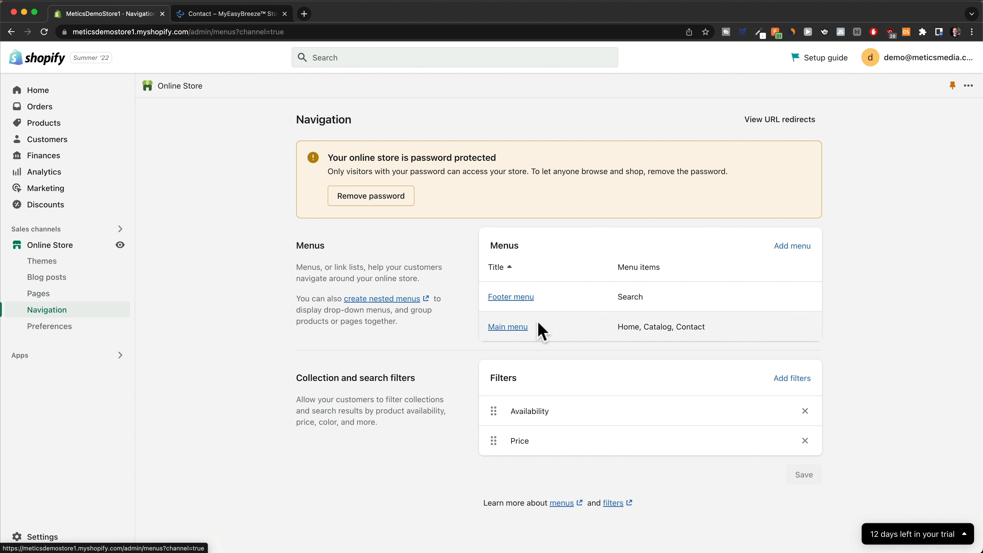
click(519, 298)
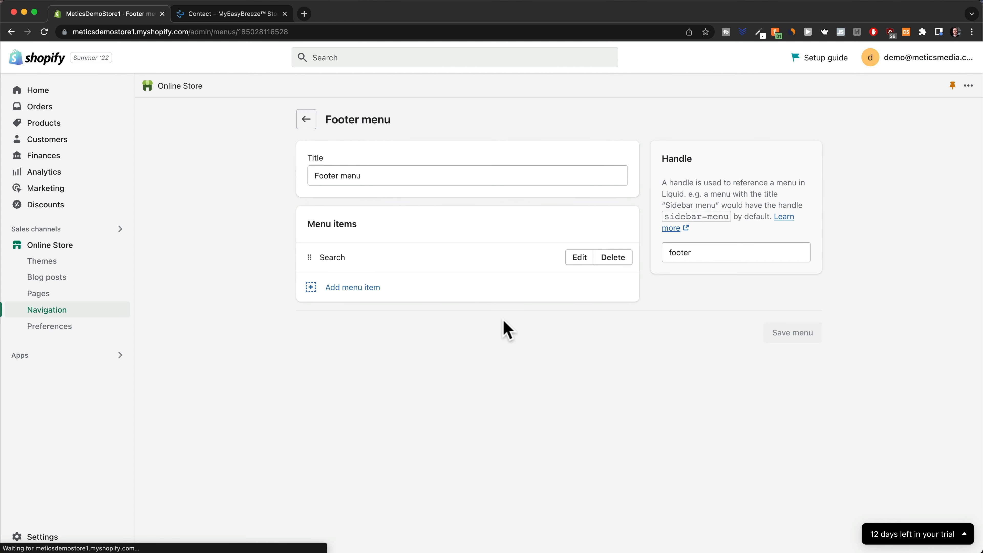
click(346, 296)
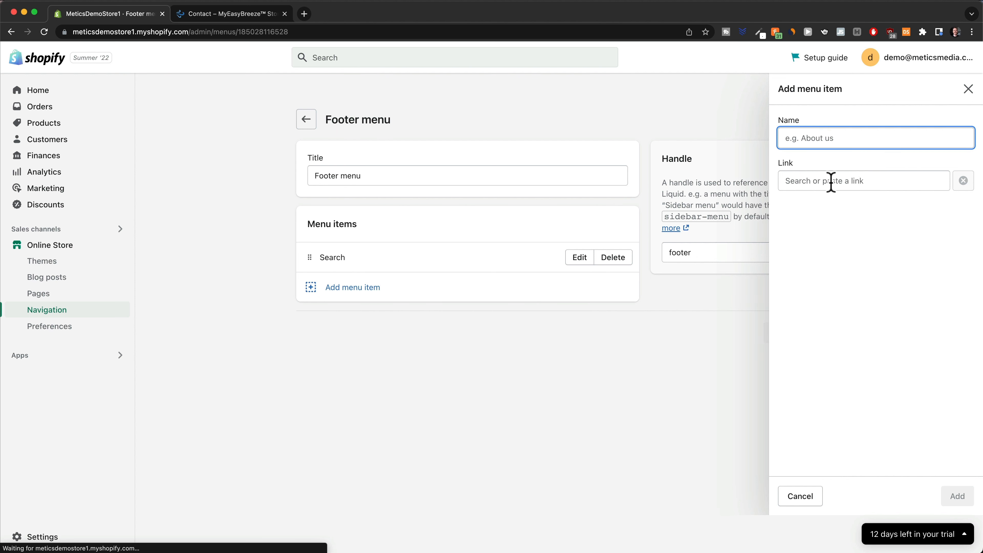
click(820, 182)
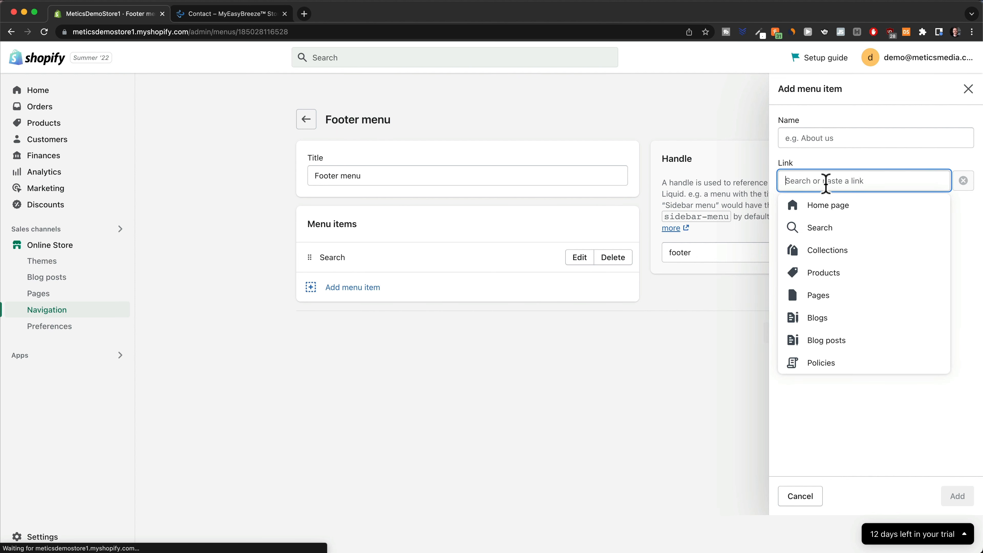
click(830, 363)
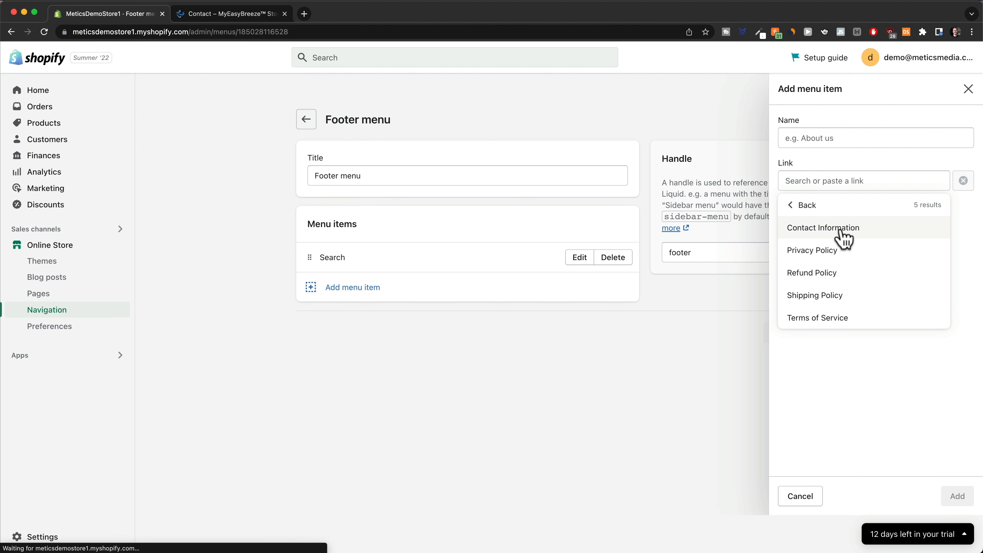
click(832, 251)
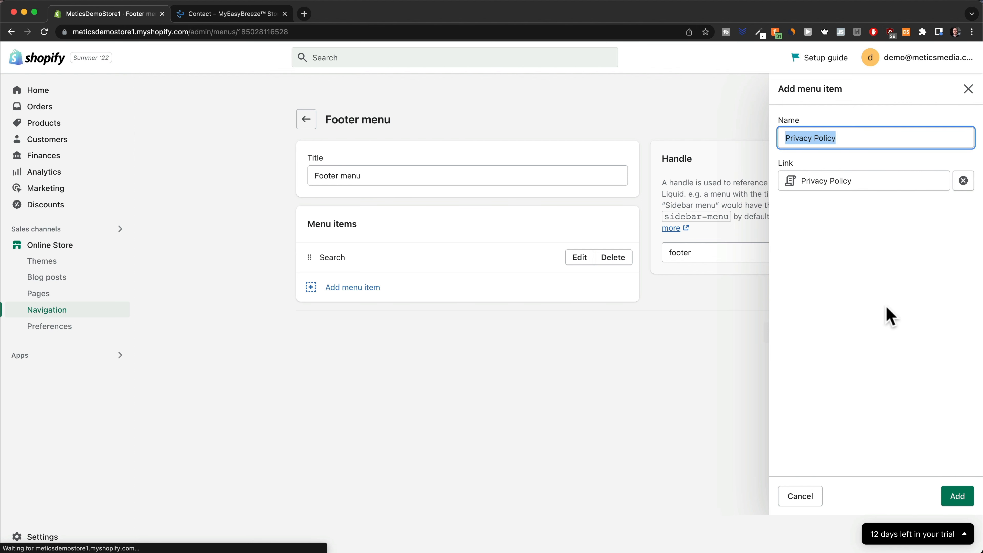
click(956, 496)
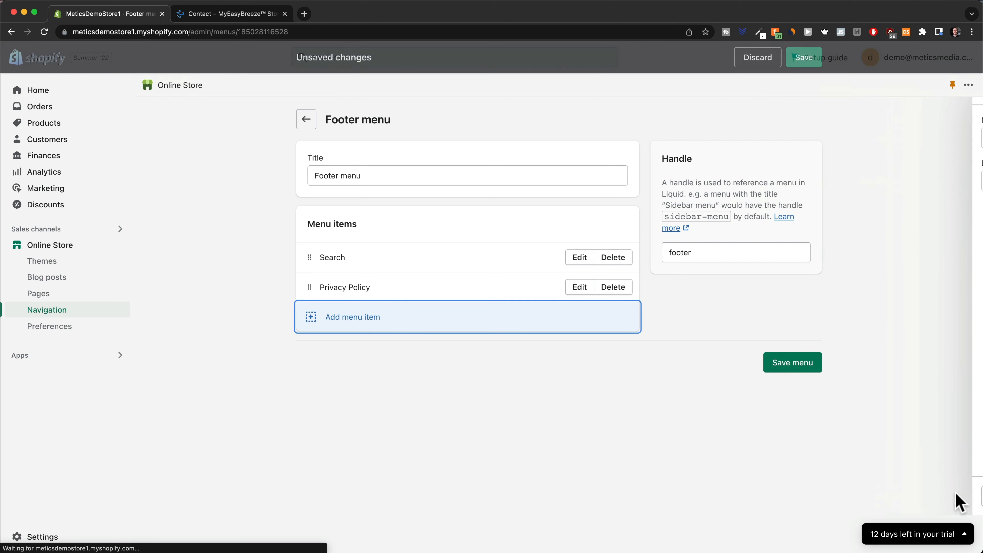
Add Terms of Service, place Contact Information after Search and Terms after Privacy, then save.
click(346, 320)
click(856, 182)
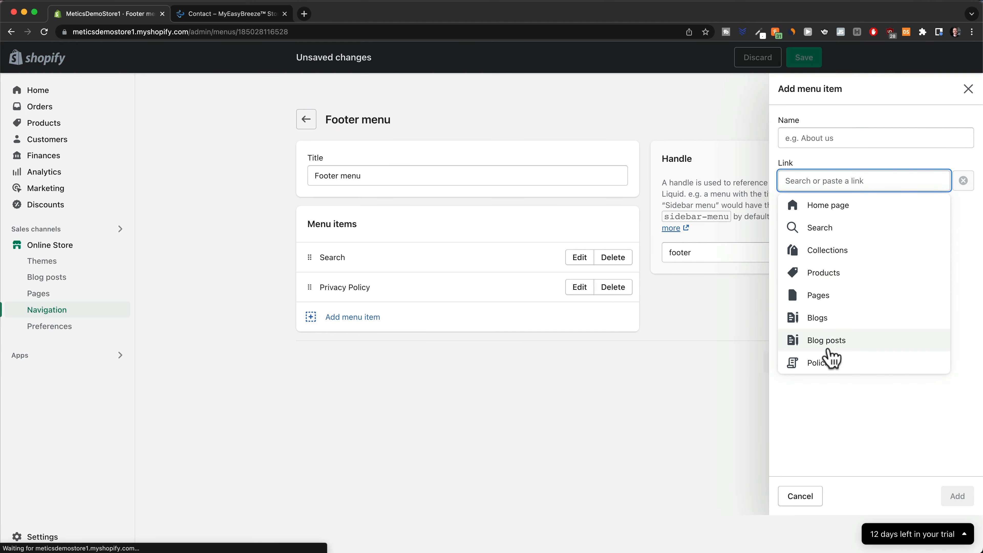
click(828, 361)
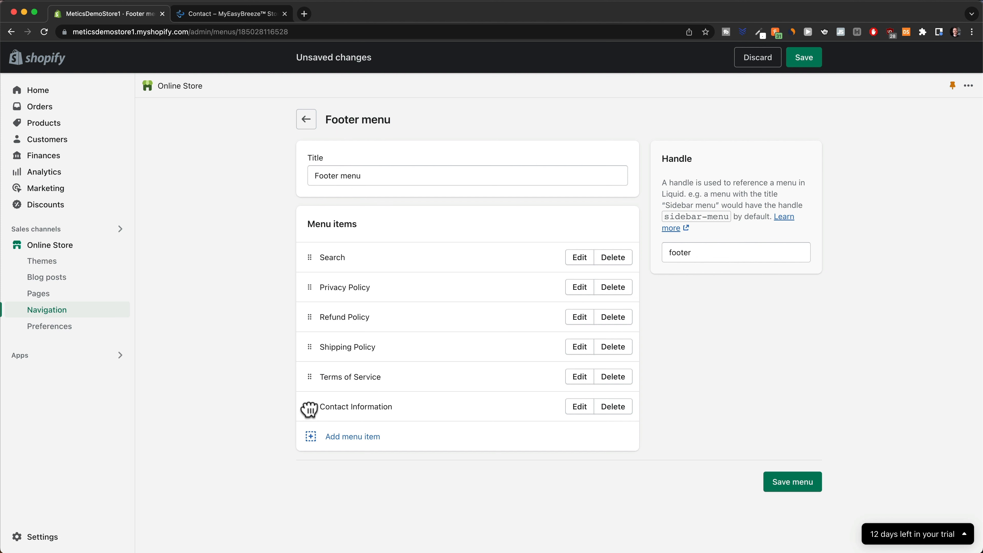
drag(310, 409, 315, 294)
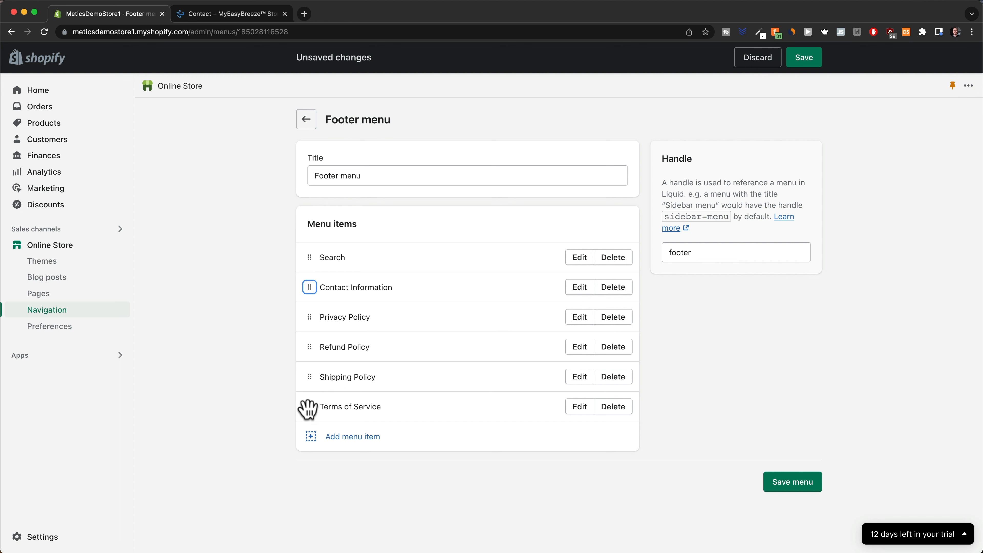
drag(309, 409, 321, 346)
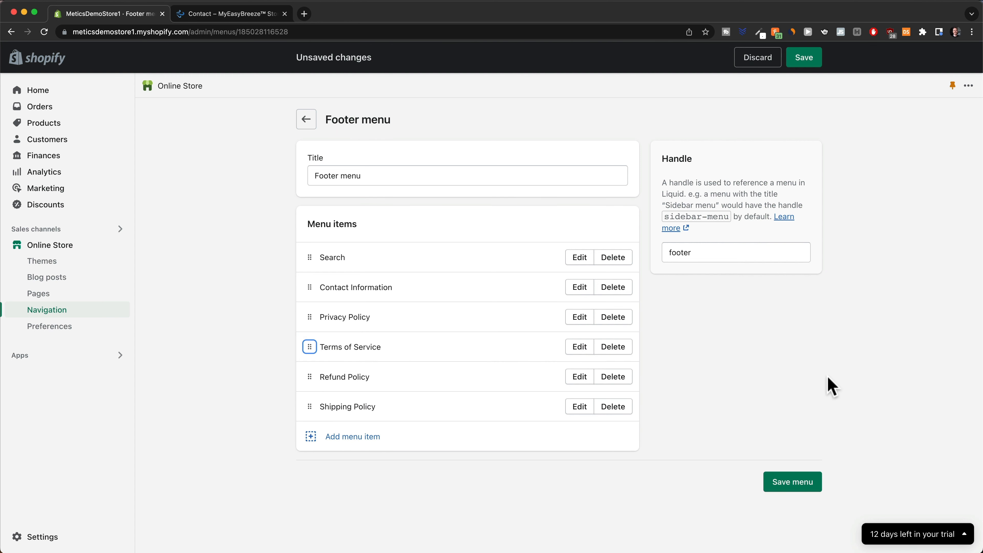
click(803, 58)
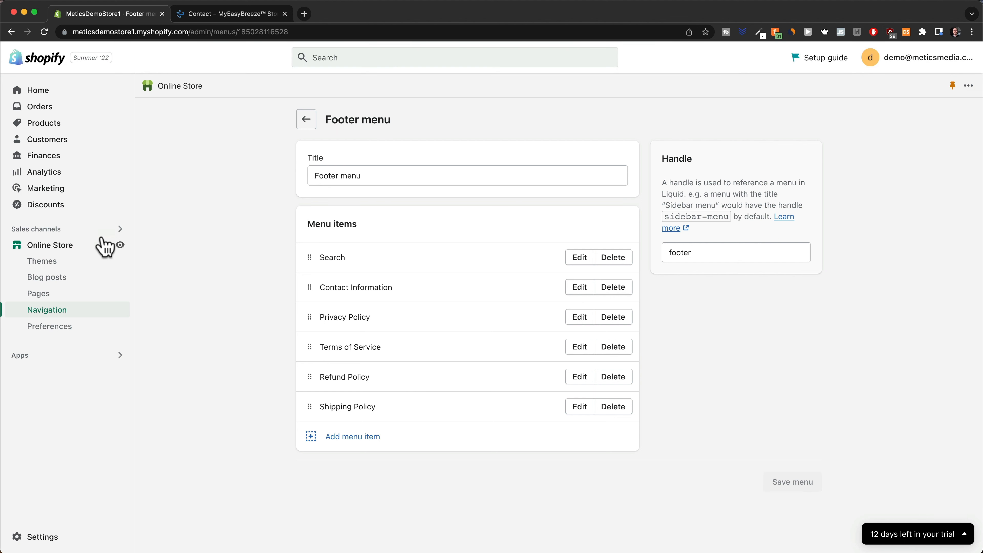
Open the Sense theme for customising and scroll the home page preview down to the footer.
click(59, 246)
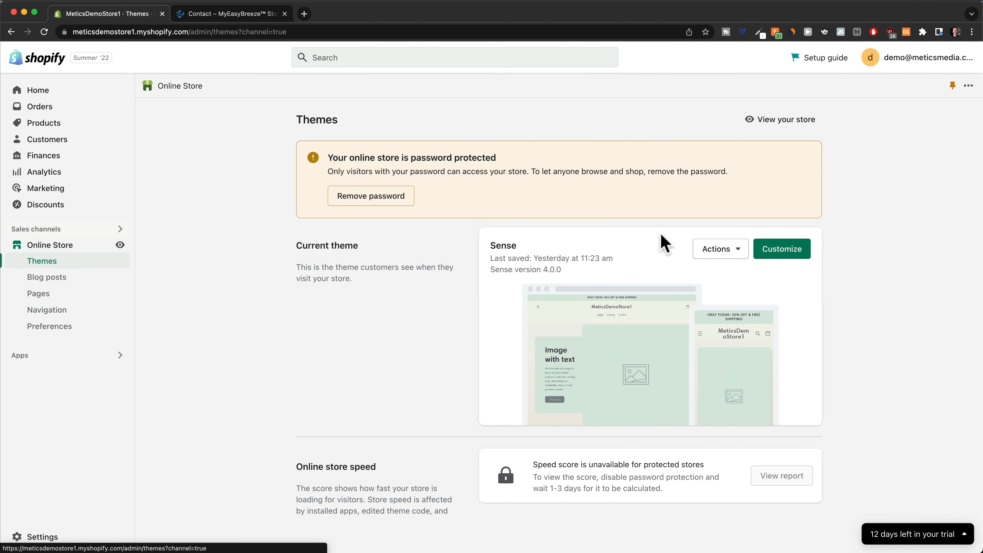
click(772, 256)
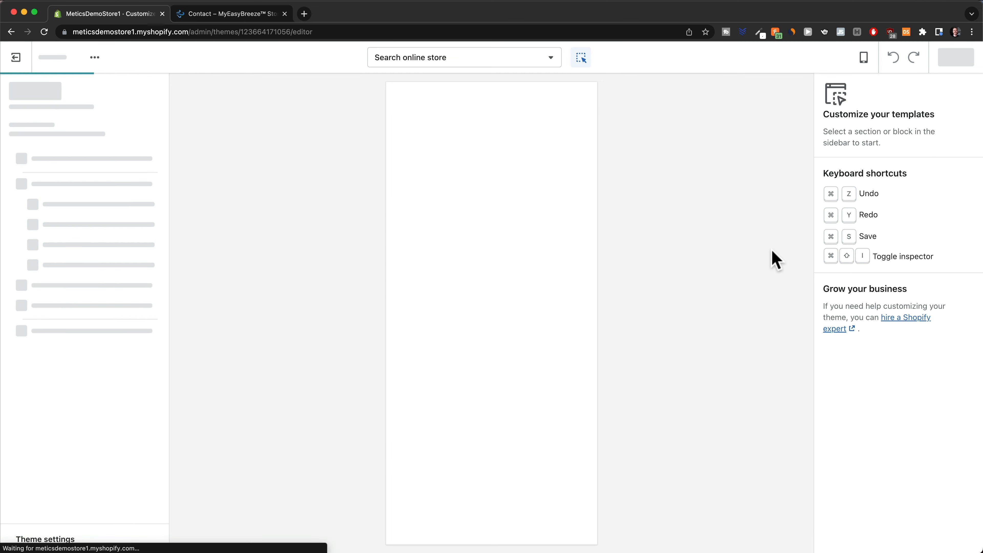
scroll(535, 308, down, 5)
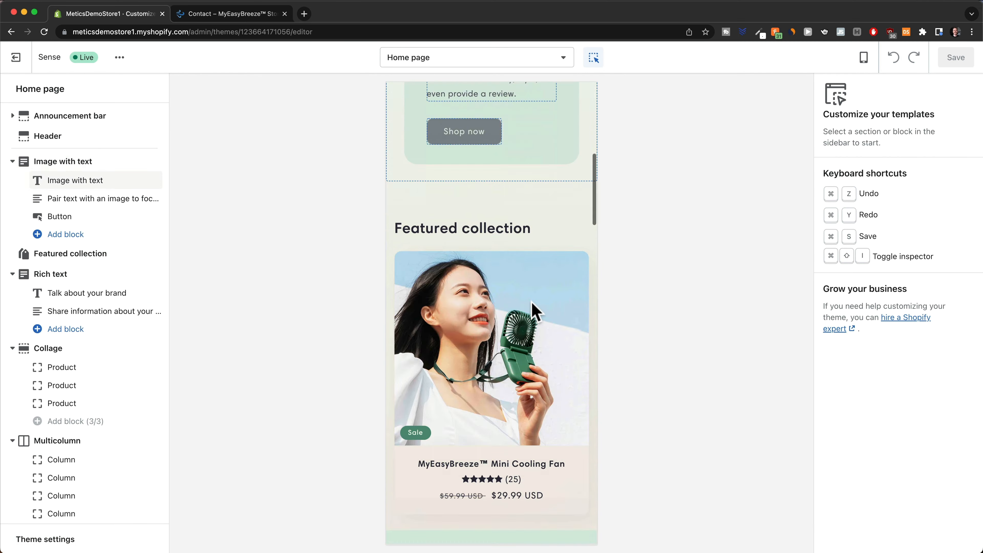
scroll(535, 308, down, 15)
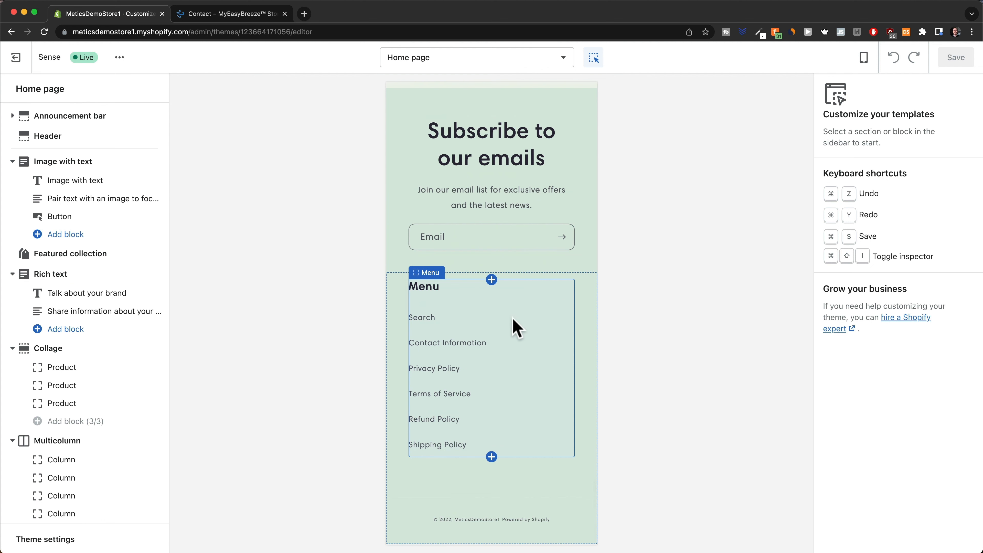
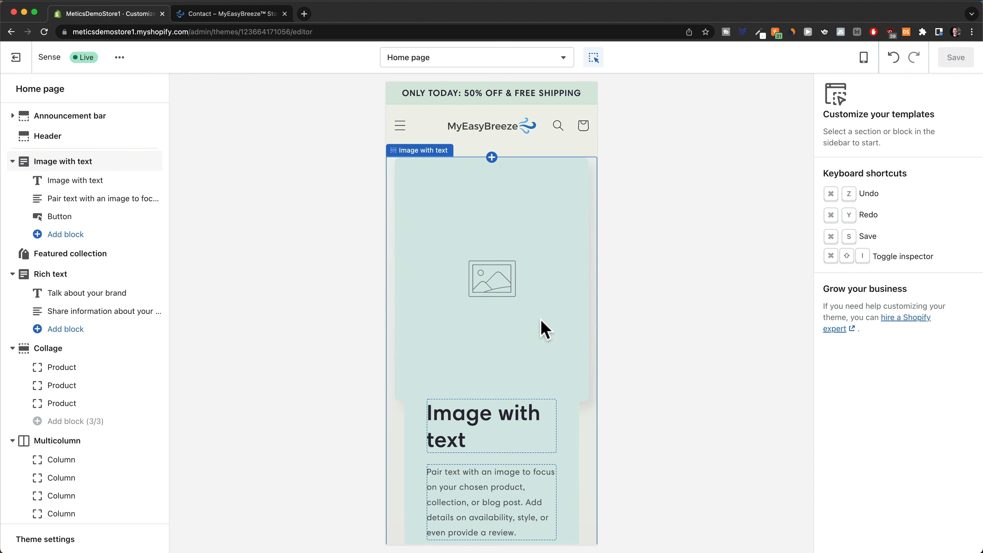
Switch the Sense home page preview from mobile to the Desktop layout.
scroll(540, 348, down, 3)
scroll(541, 362, up, 2)
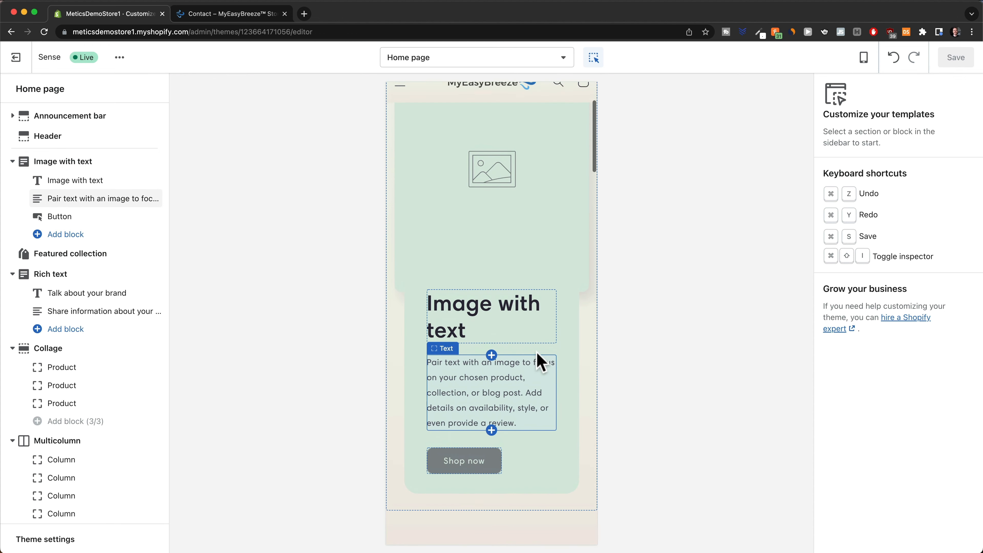
scroll(541, 362, down, 4)
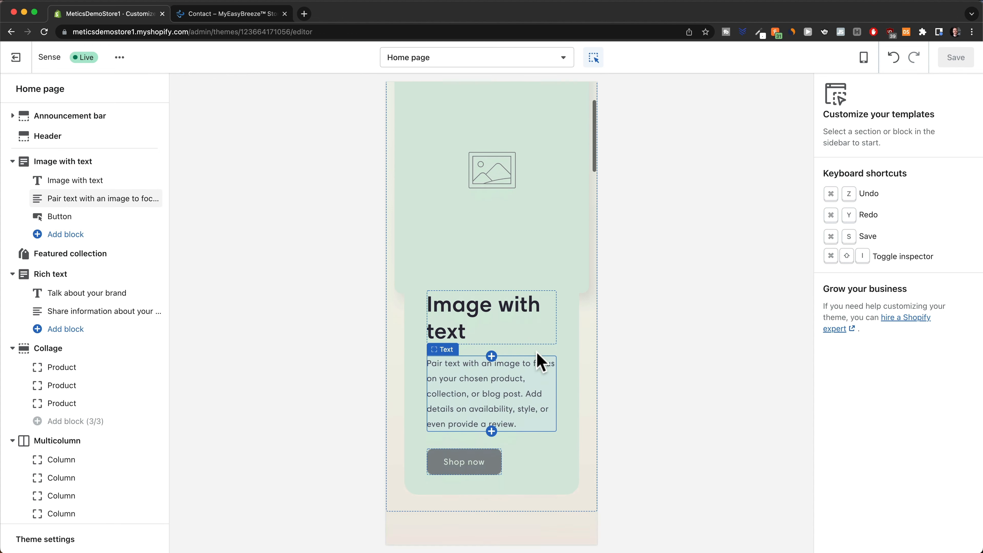
scroll(541, 362, up, 5)
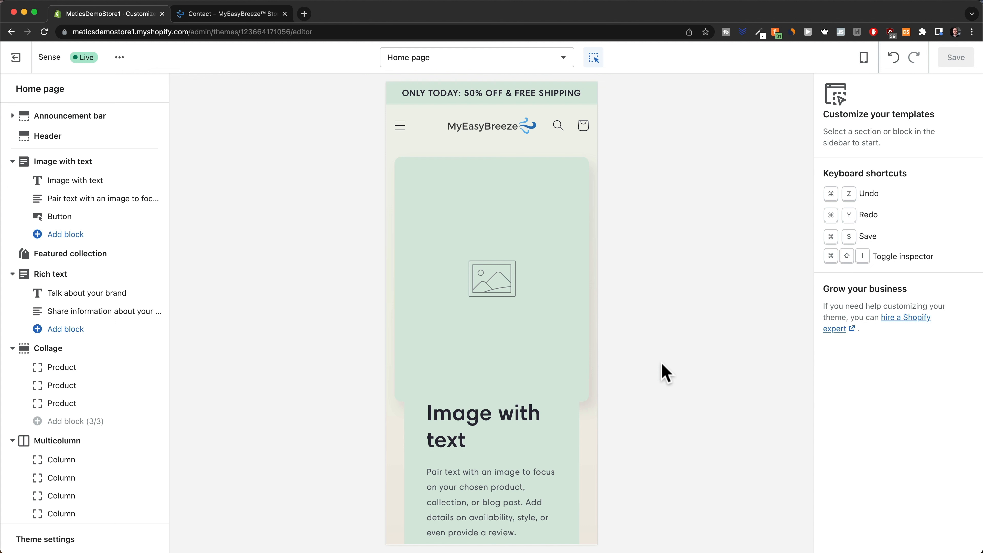
click(863, 64)
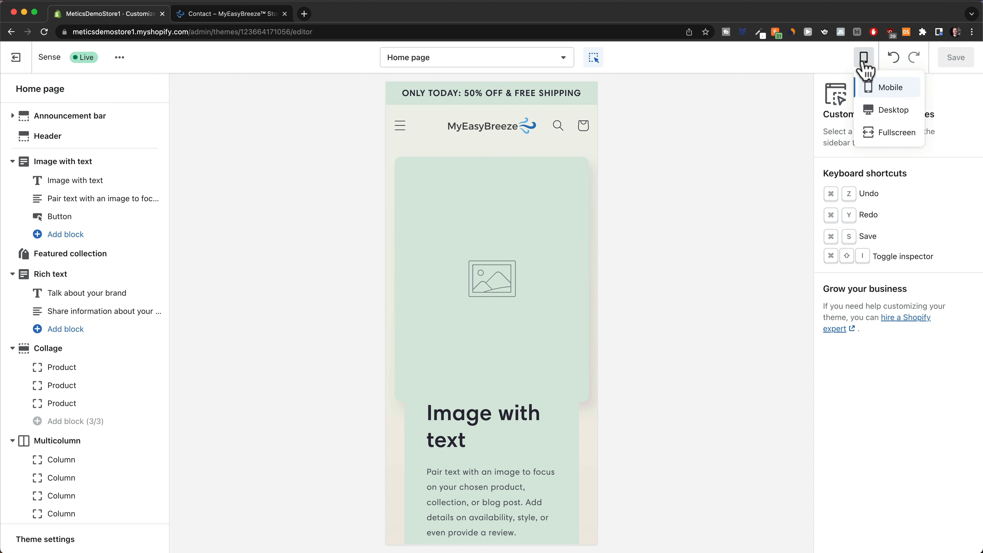
click(878, 112)
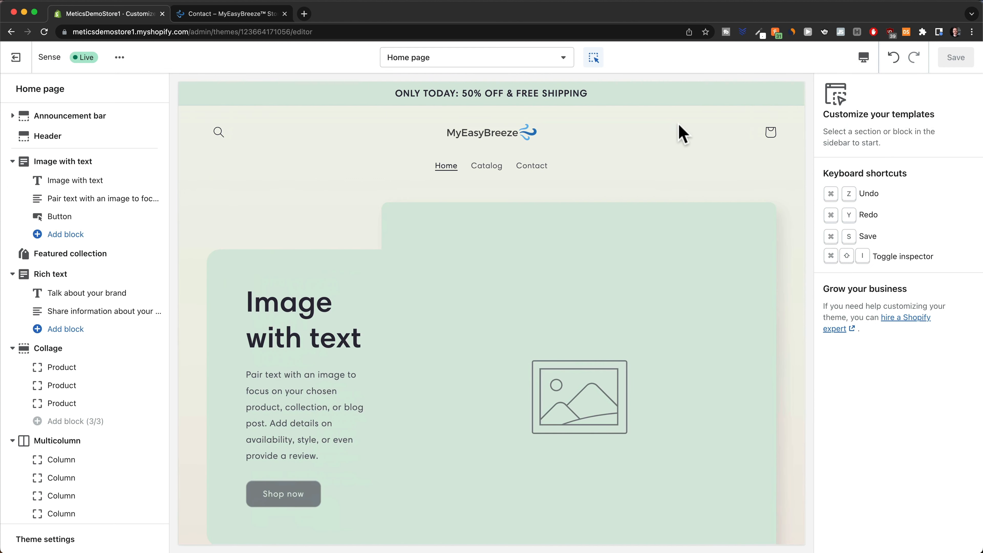
scroll(486, 307, down, 3)
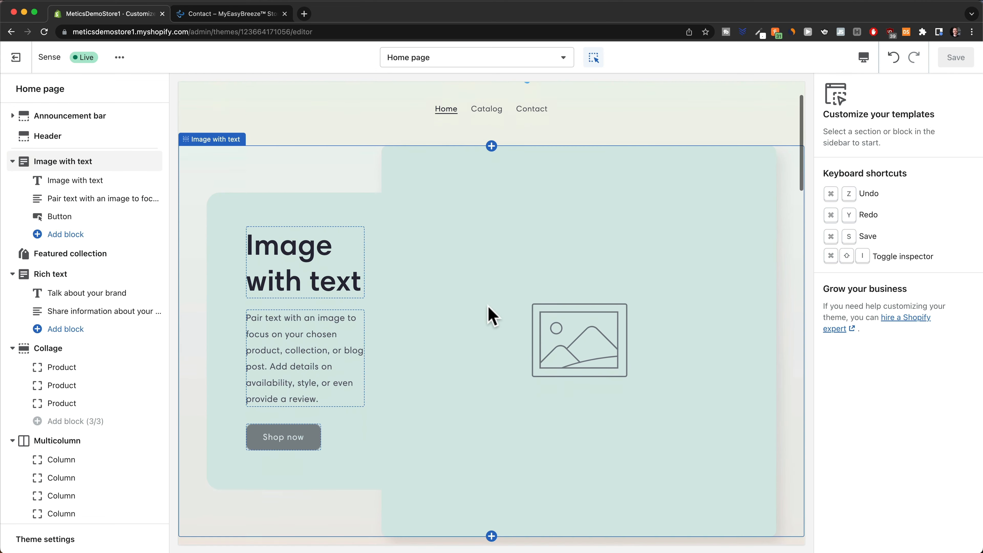
Replace the Image with text section's picture with the photo of a woman holding a green fan.
click(518, 317)
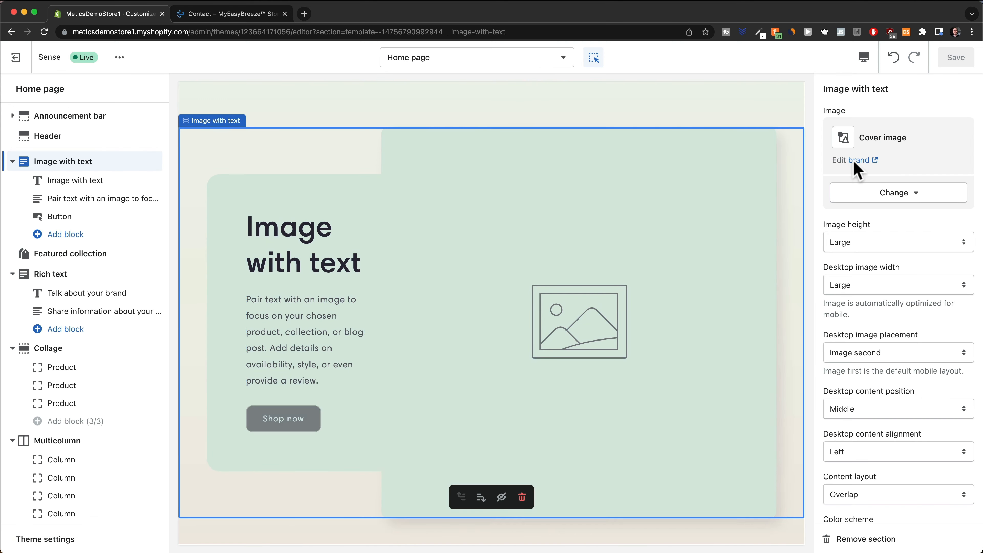
click(910, 197)
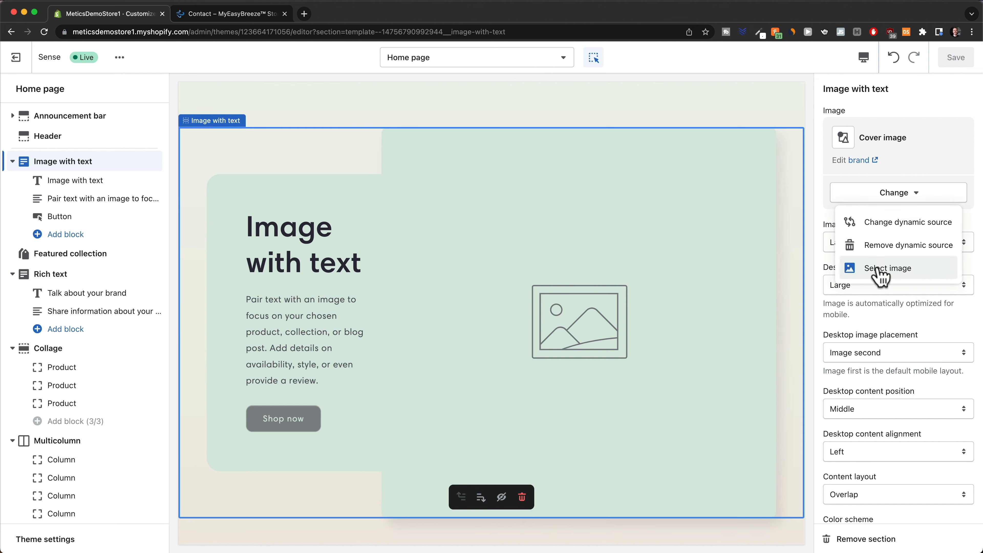
click(881, 275)
drag(327, 72, 874, 187)
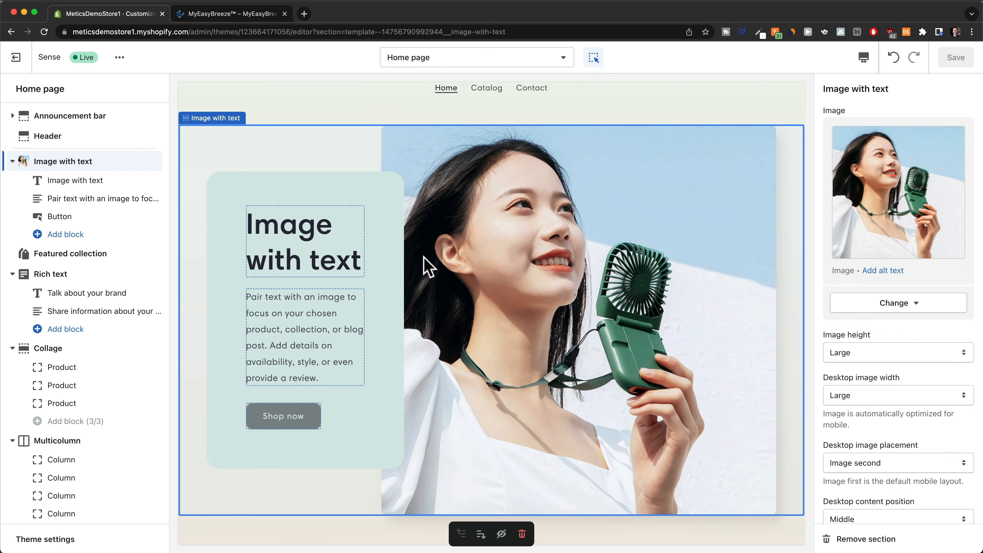
Change the section heading to MyEasyBreeze™ in Small size.
click(311, 231)
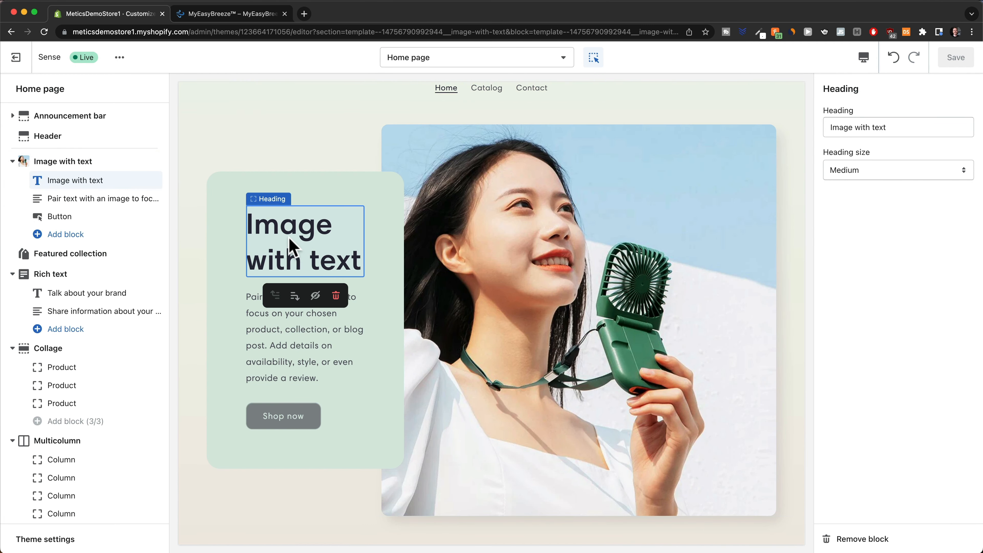
drag(900, 124, 824, 127)
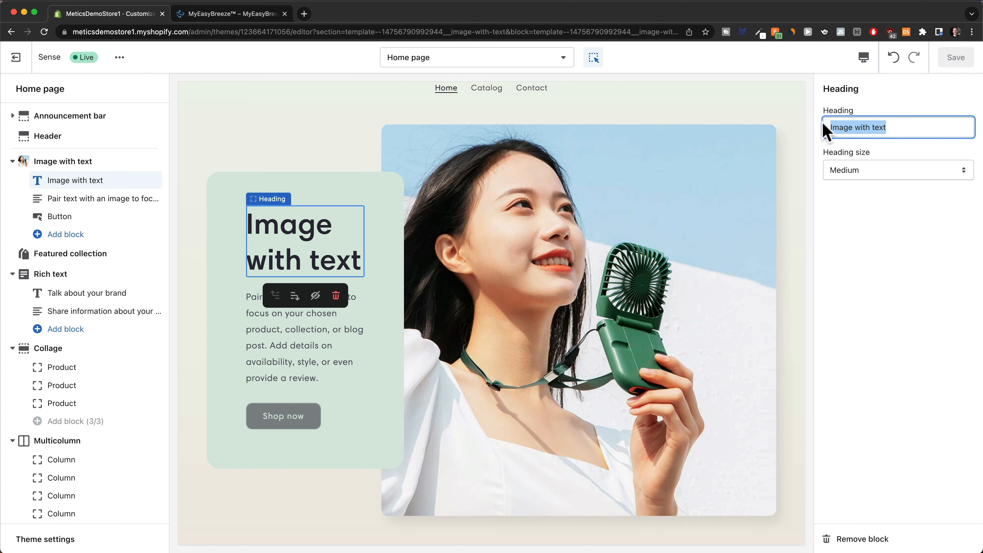
text(MyEasyBreeze™)
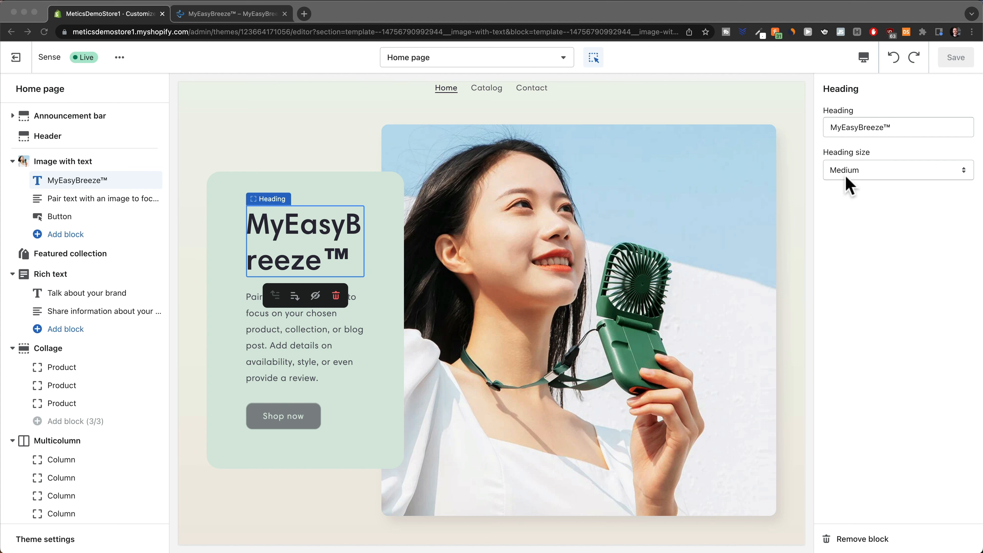
click(858, 170)
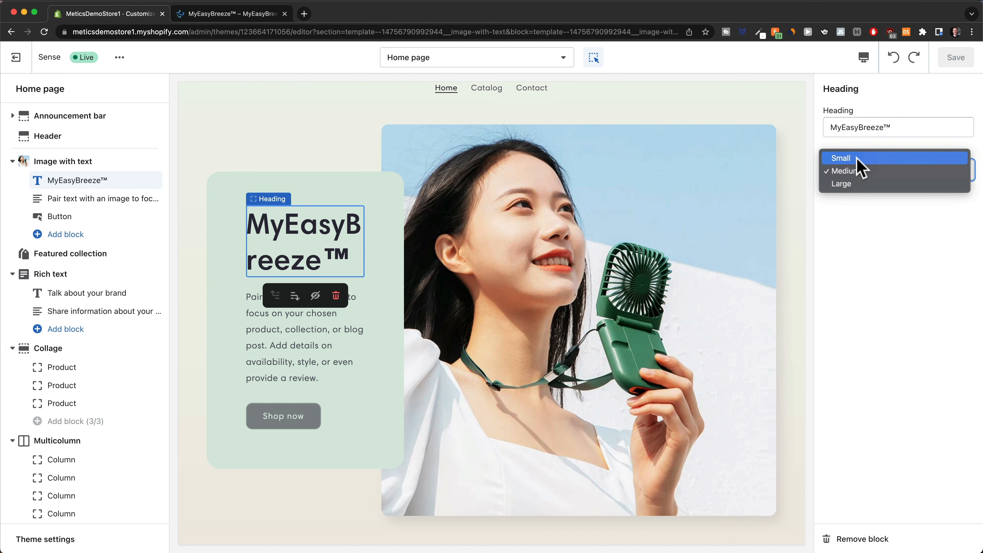
click(852, 159)
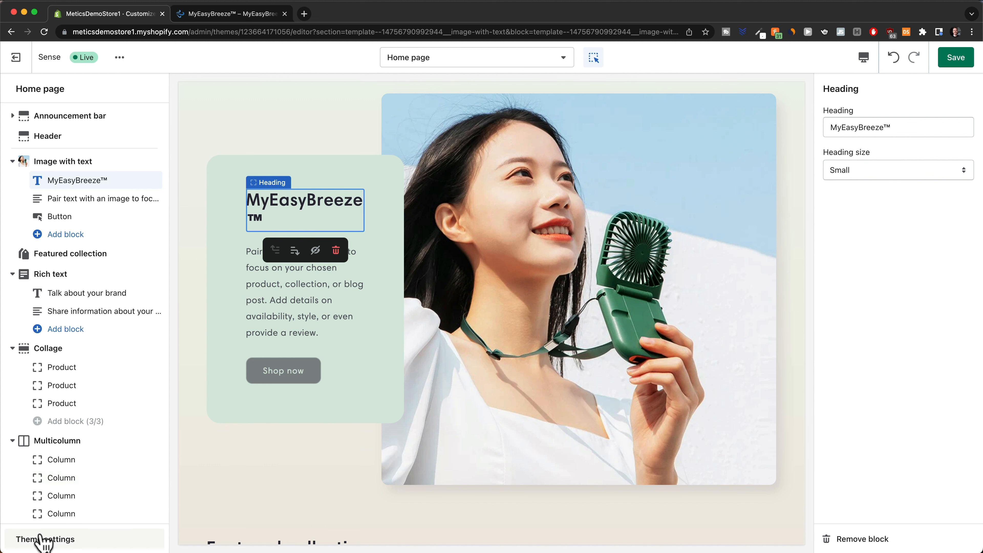
Reduce the theme's headings font size scale from 130% to 110%.
click(66, 543)
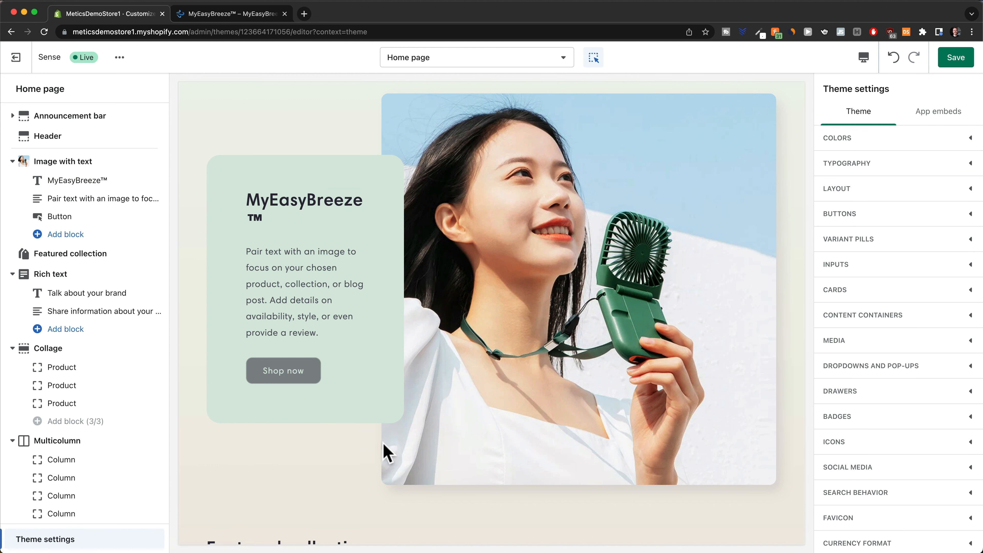
click(933, 167)
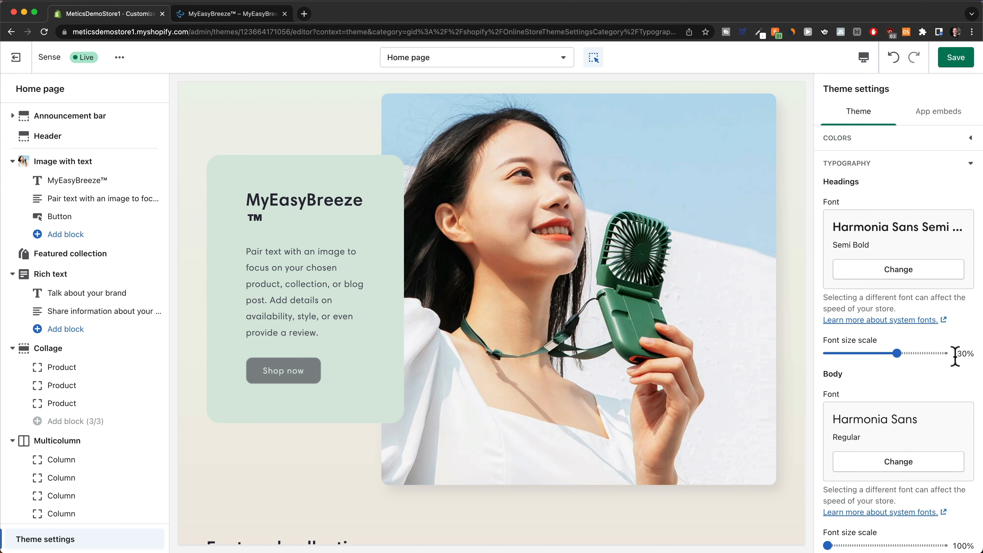
click(853, 353)
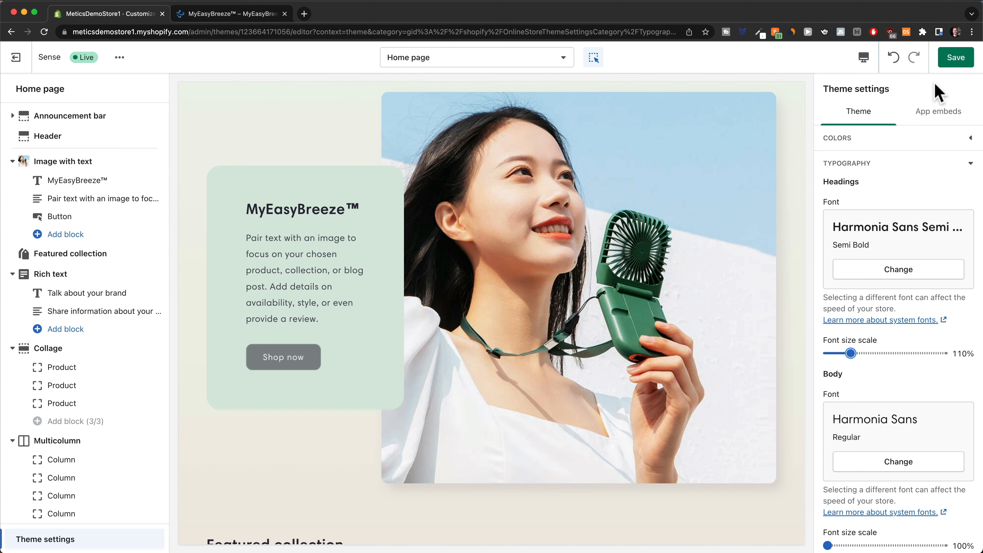
Save, then replace the section body text with the new MyEasyBreeze™ pitch and save again.
click(952, 64)
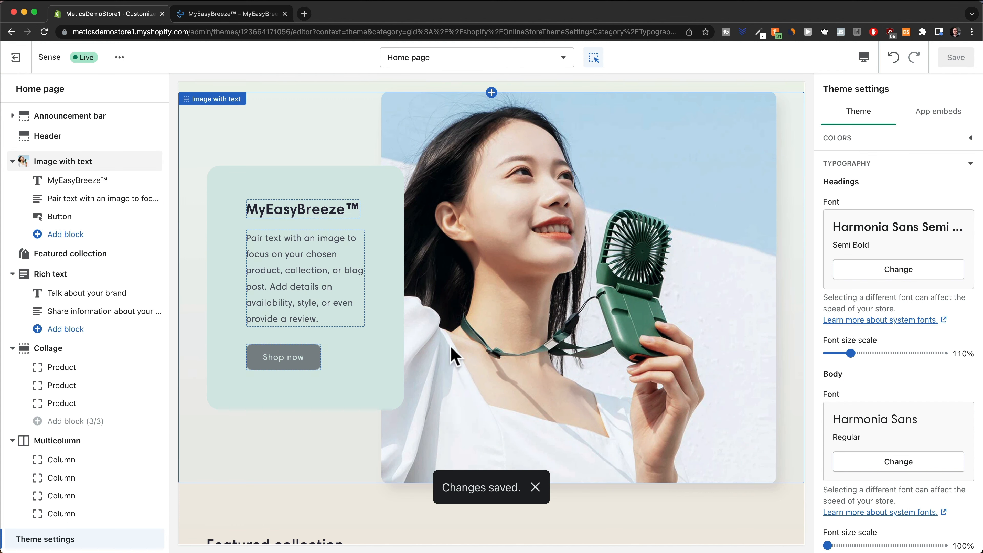
click(290, 275)
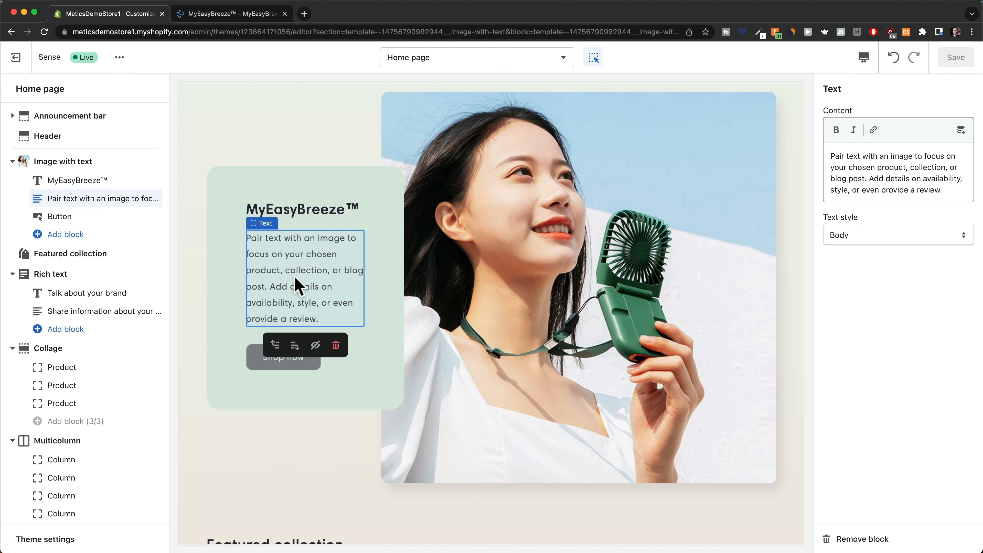
click(886, 179)
key(ctrl+a)
text(Feeling hot? Just take out your MyEasyBreeze™ and let it do its job! It will refresh you literally everywhere!)
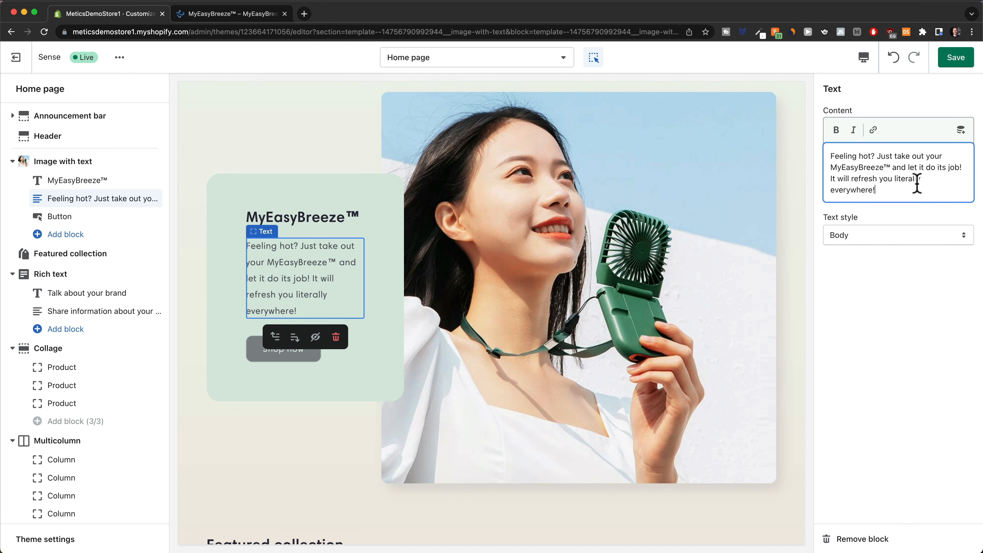
click(951, 63)
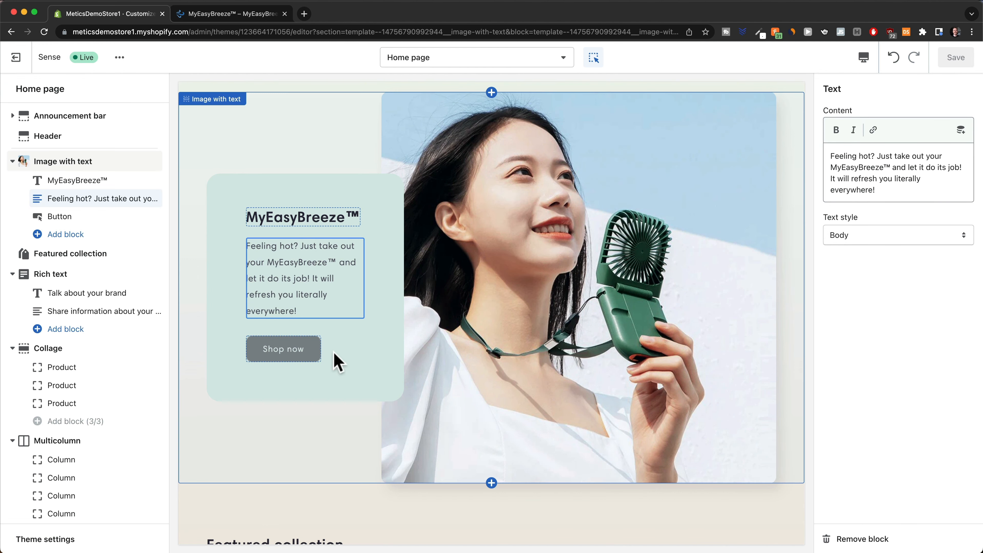
Relabel the button Buy now, link it to the MyEasyBreeze™ Mini Cooling Fan, and save.
click(312, 350)
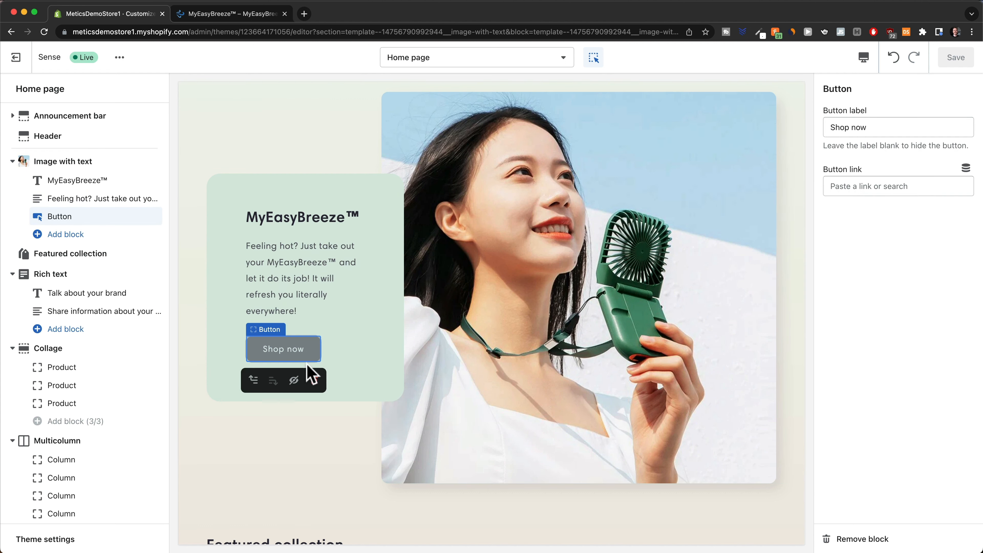
double_click(850, 127)
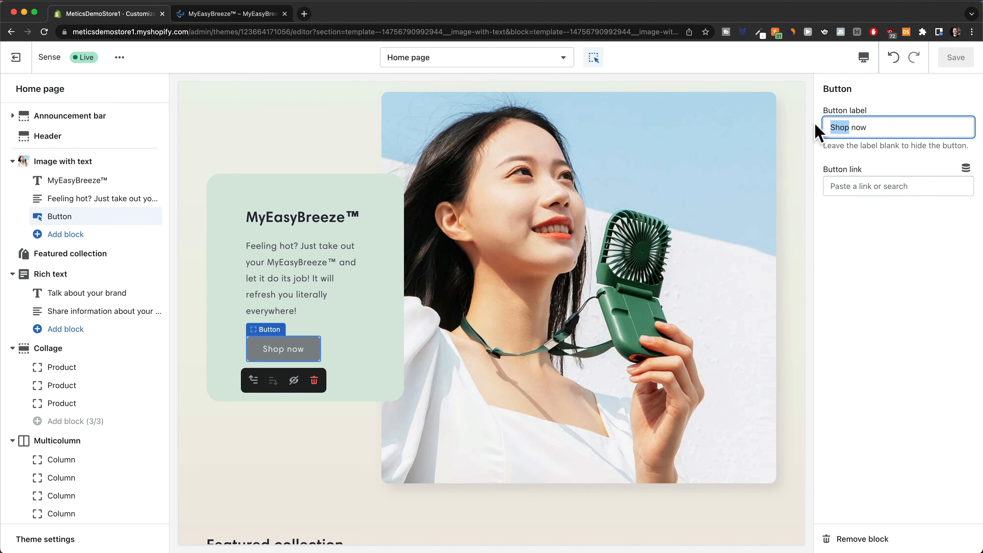
text(Buy)
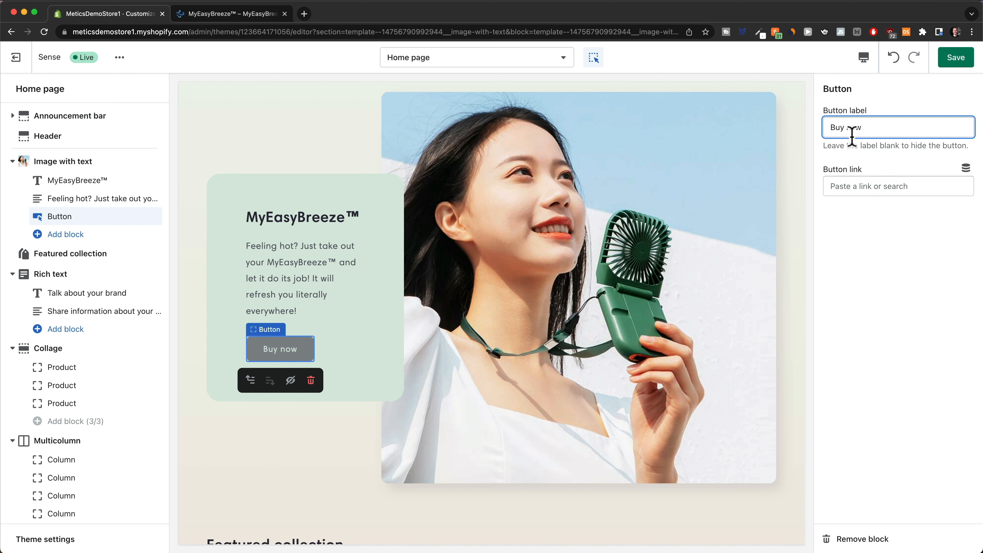
click(860, 187)
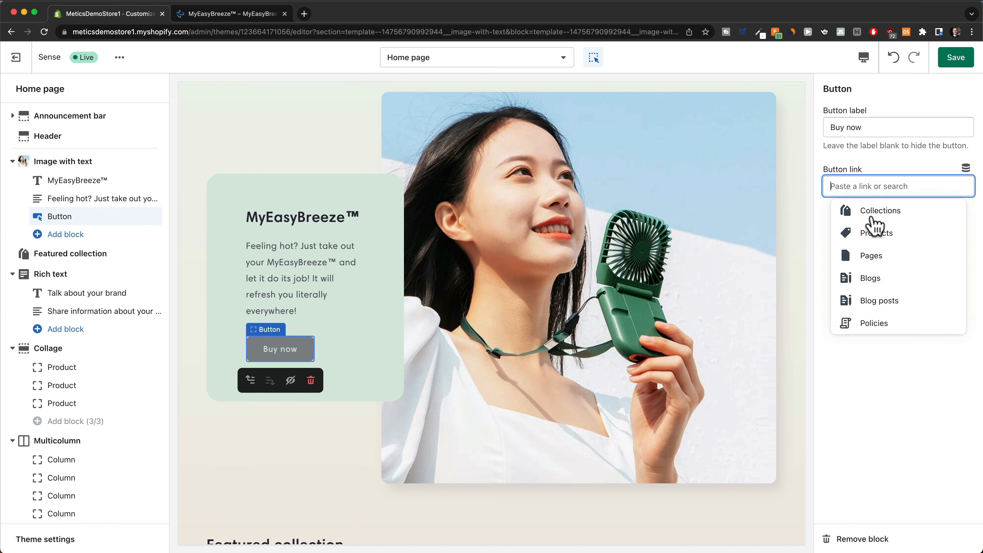
click(889, 236)
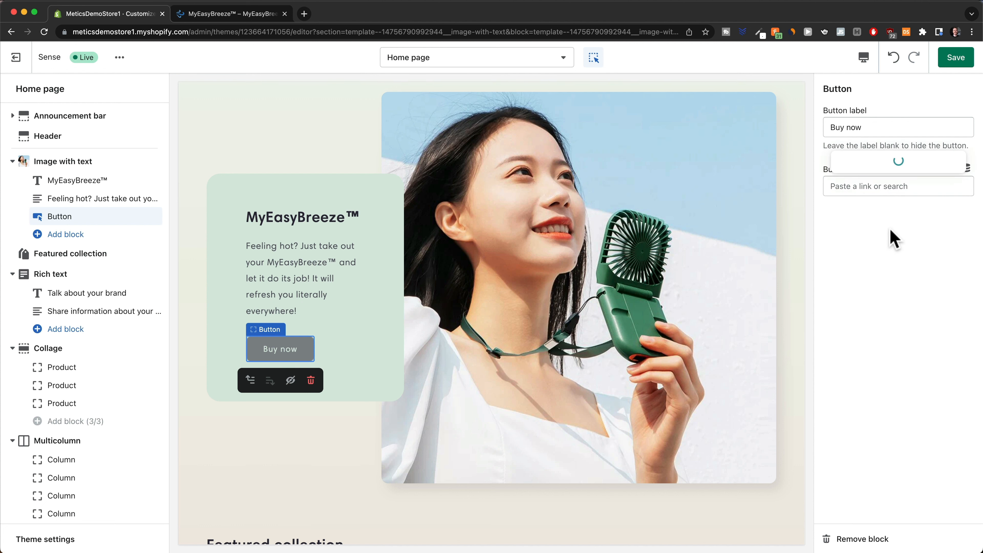
click(889, 166)
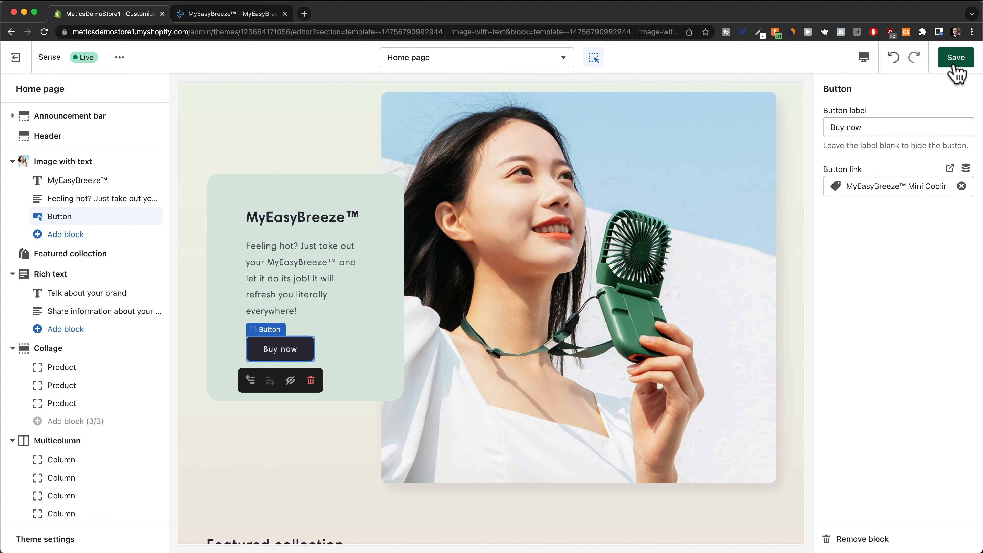
click(956, 58)
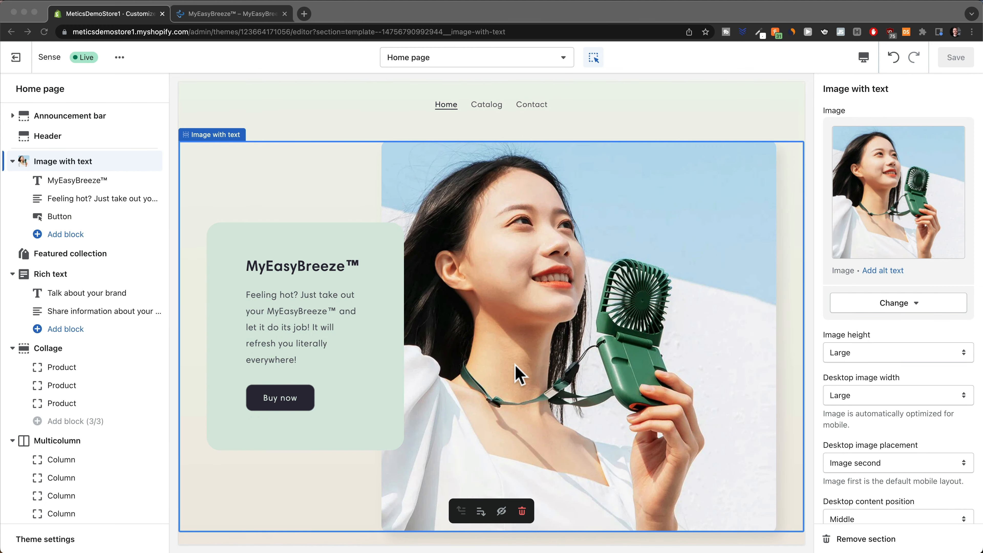
Remove the Featured collection and Rich text sections from the home page template.
scroll(518, 373, down, 8)
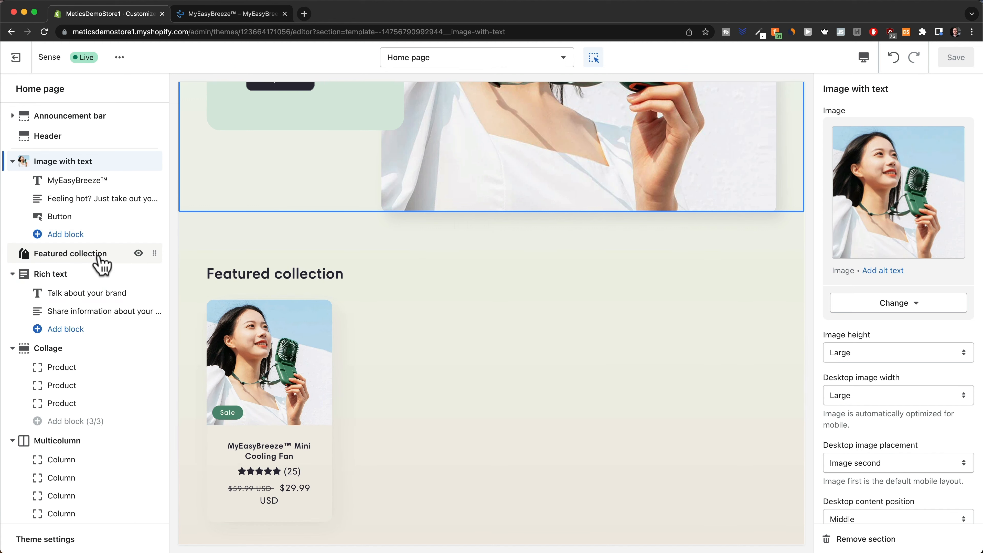
click(79, 256)
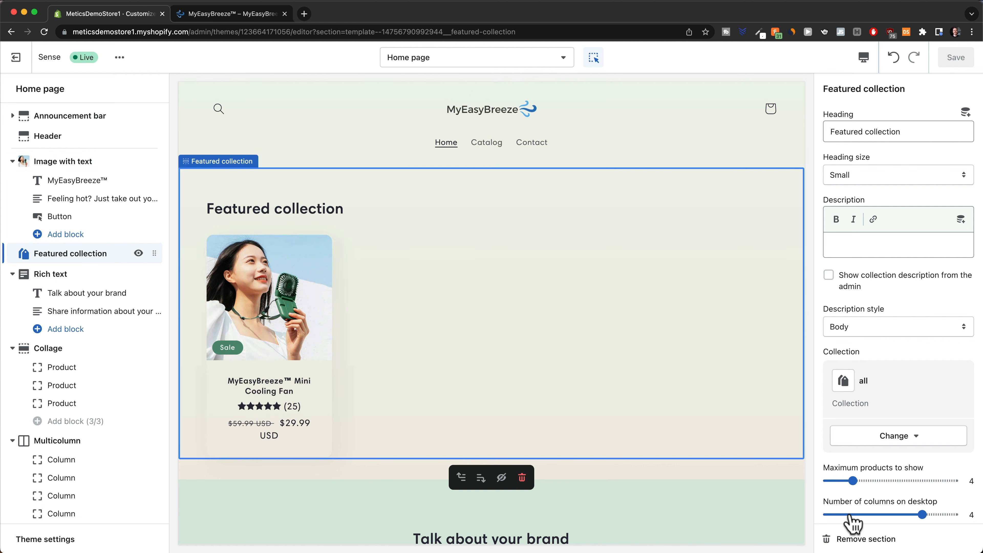
click(858, 539)
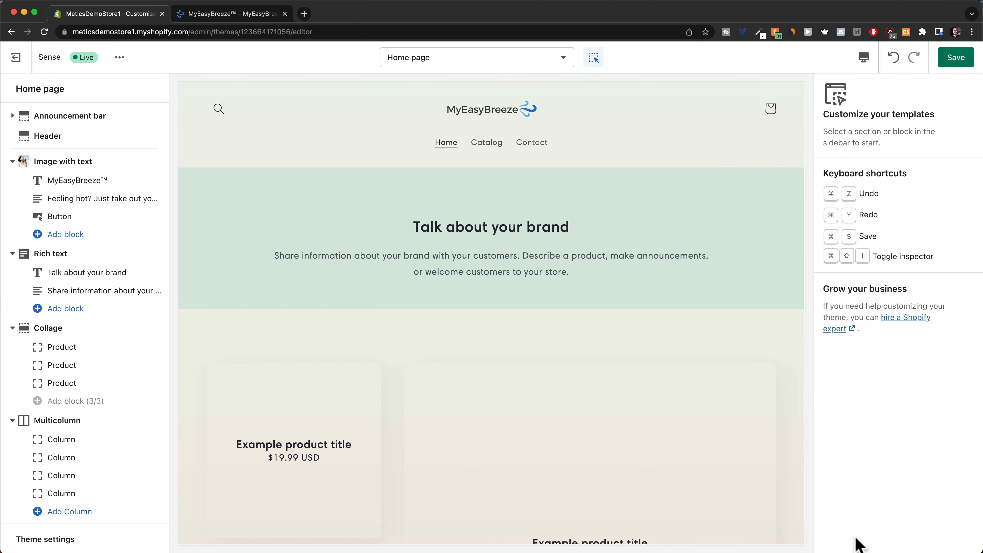
click(58, 256)
click(861, 539)
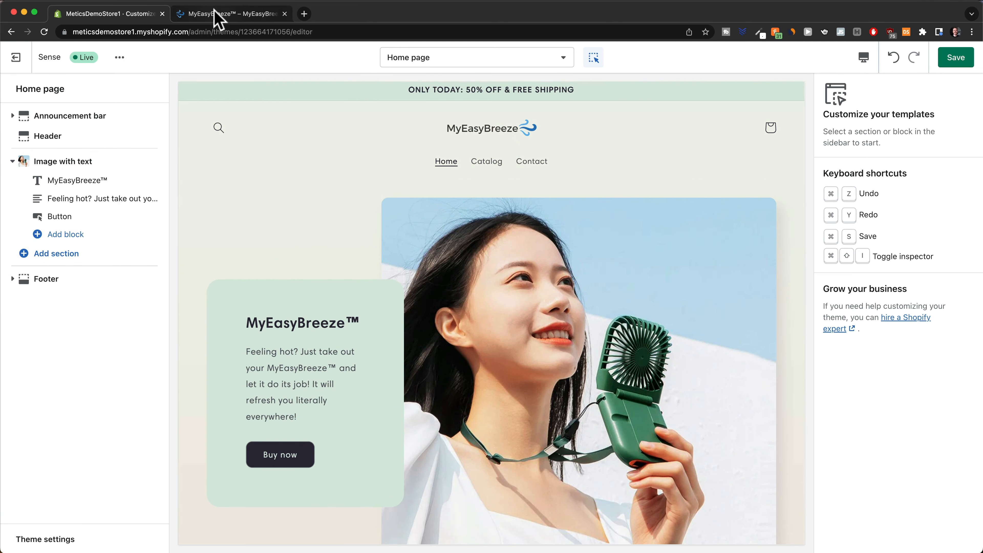
Look over the reference MyEasyBreeze storefront in the preview tab.
click(216, 16)
scroll(468, 299, down, 10)
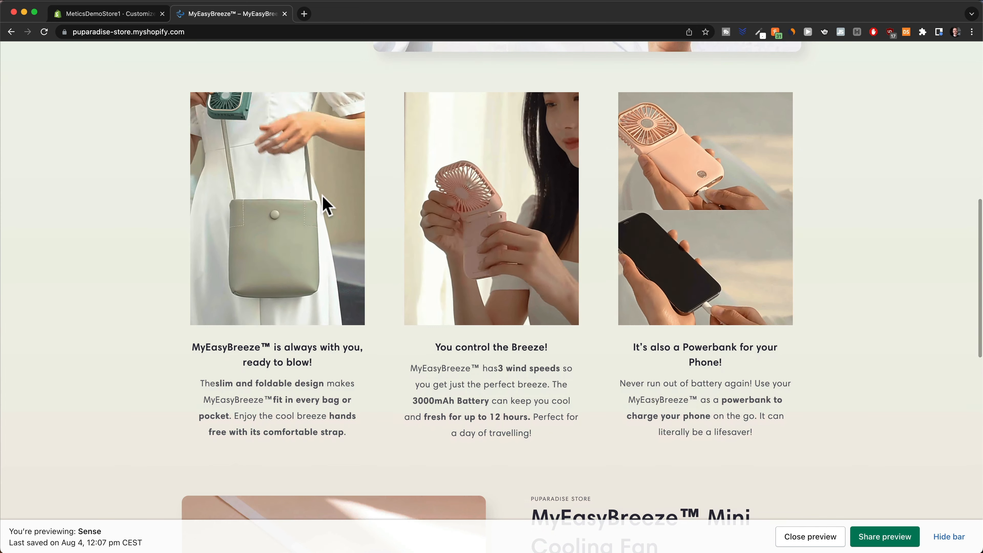
scroll(387, 302, up, 1)
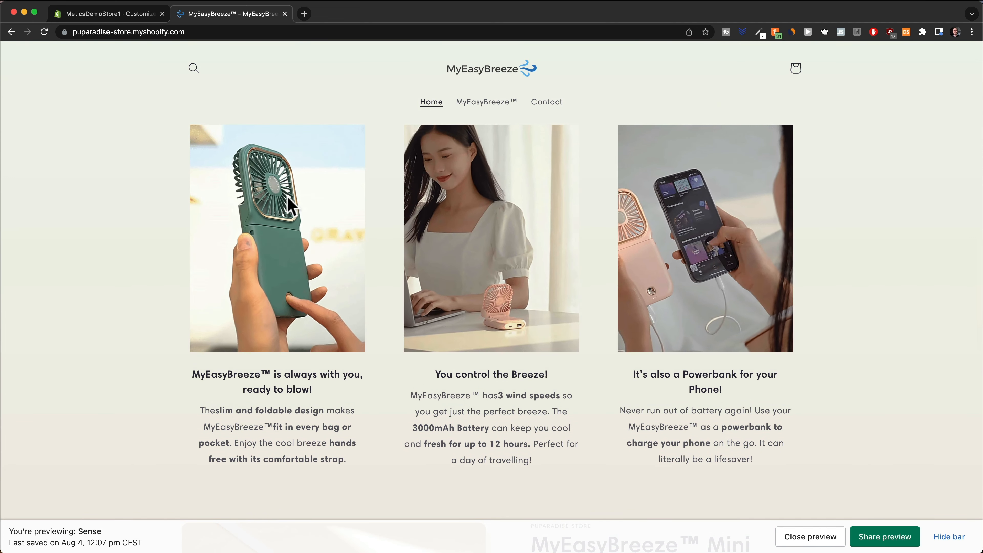
Back in the editor, add a Multicolumn section and then delete it again.
click(138, 15)
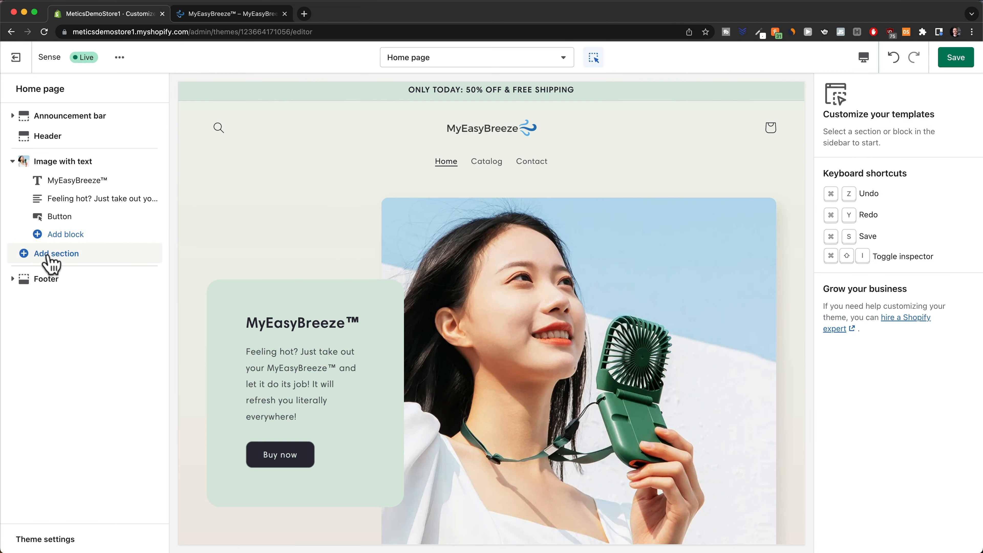
click(25, 256)
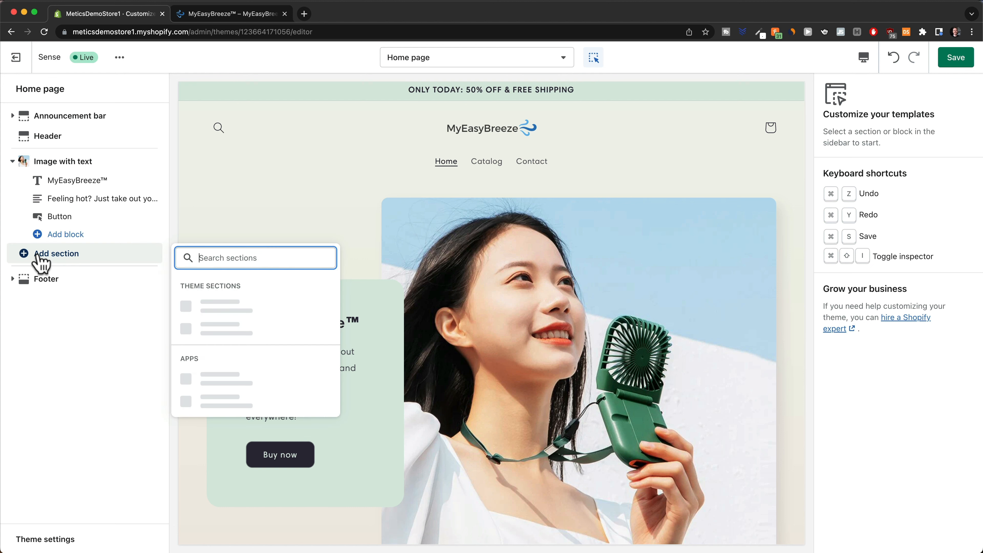
text(multi)
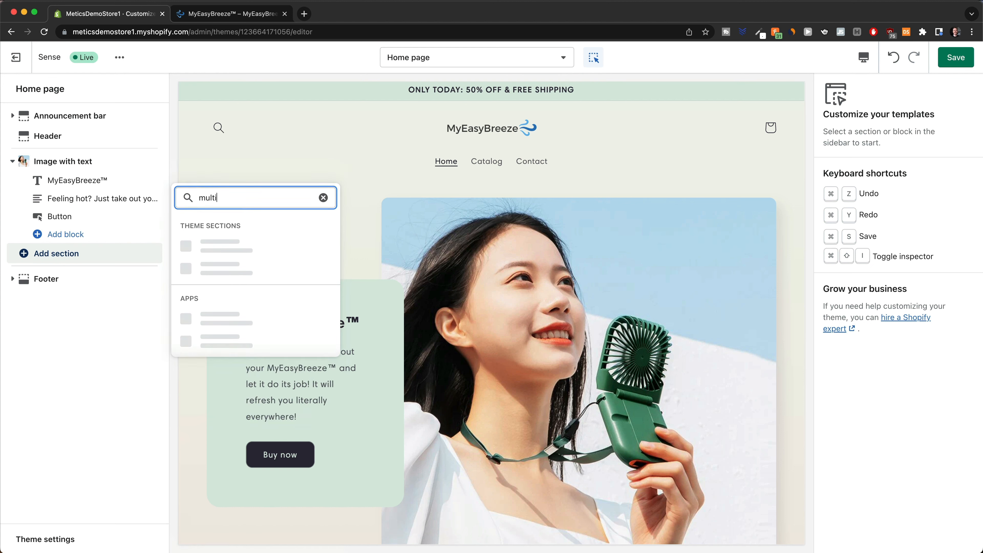
click(247, 316)
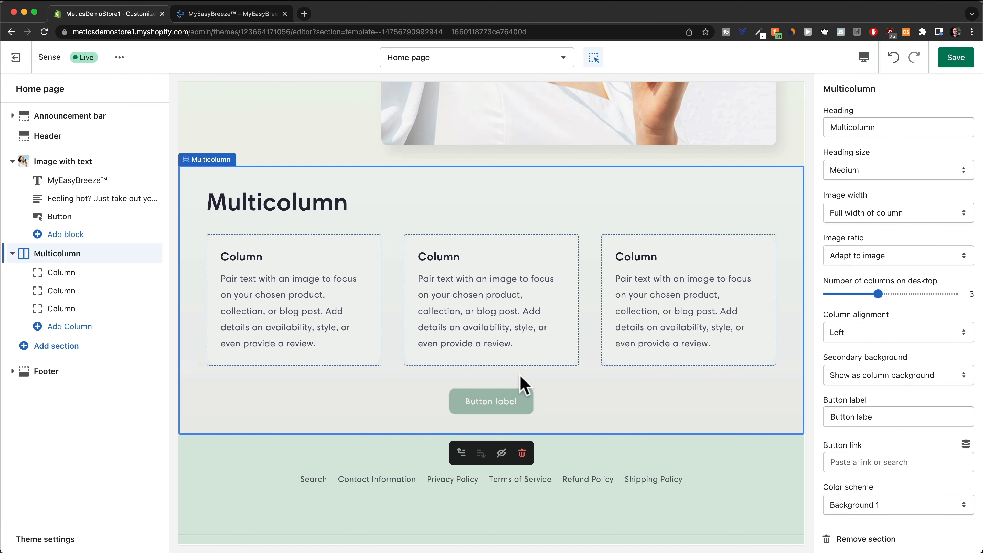
click(522, 454)
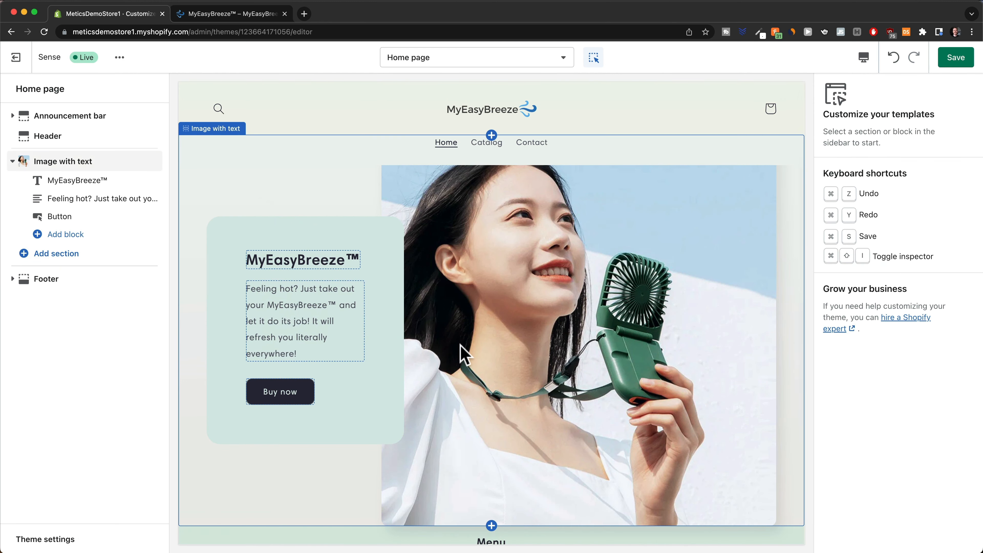
scroll(462, 352, down, 3)
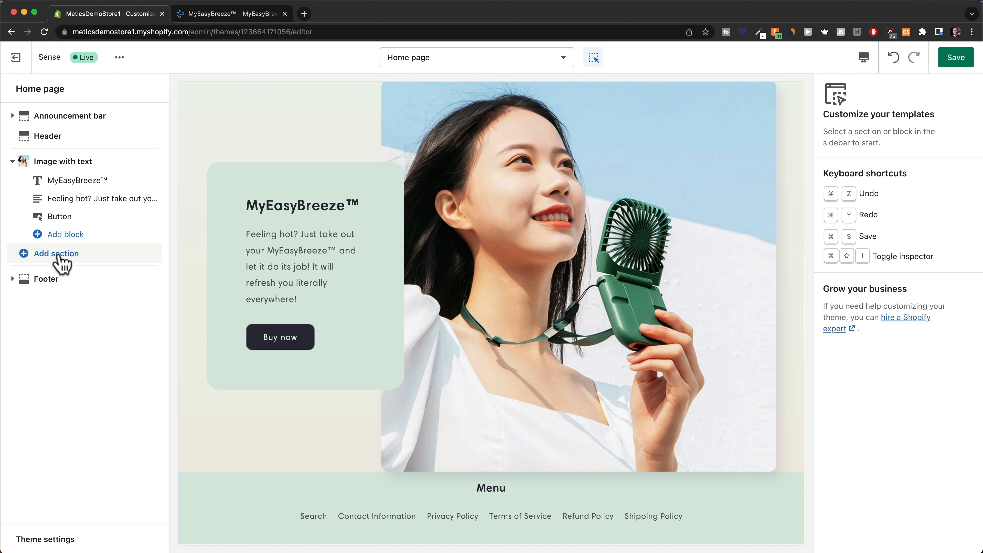
Add a Featured product section showing the MyEasyBreeze™ Mini Cooling Fan and save.
click(41, 256)
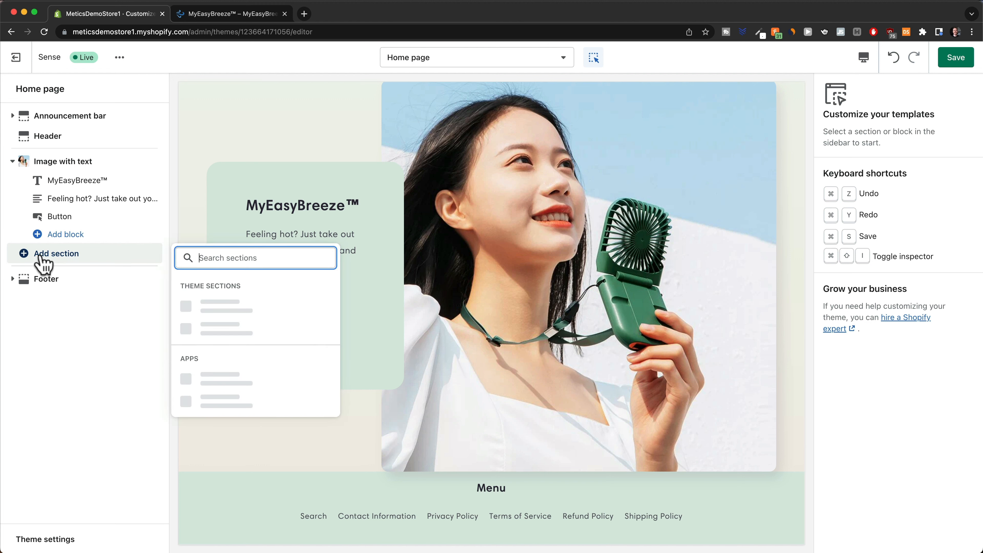
text(product)
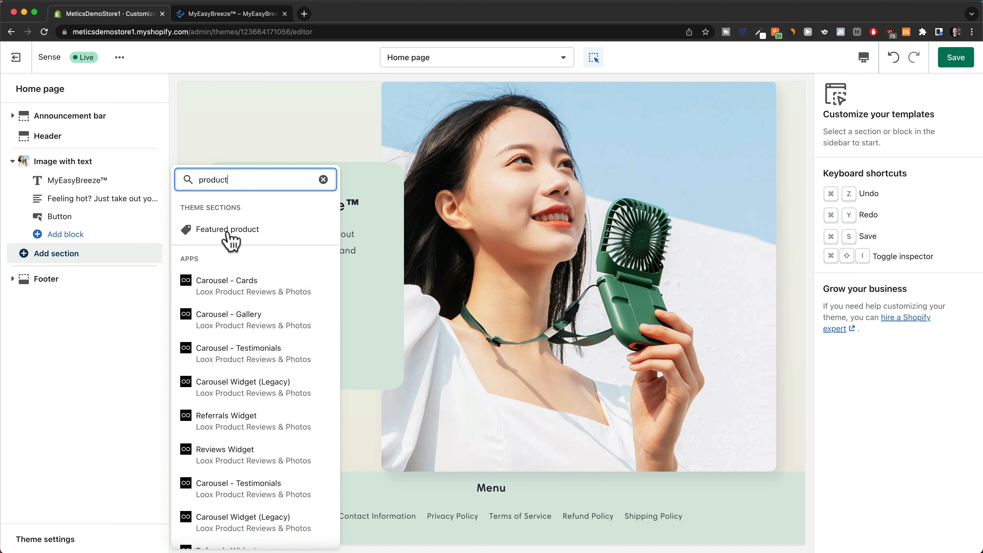
click(236, 229)
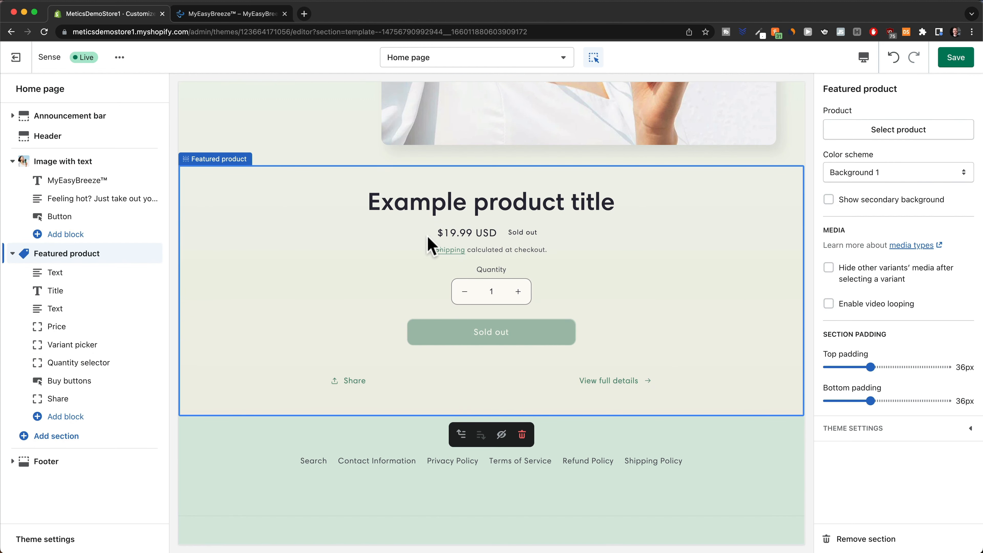
click(896, 134)
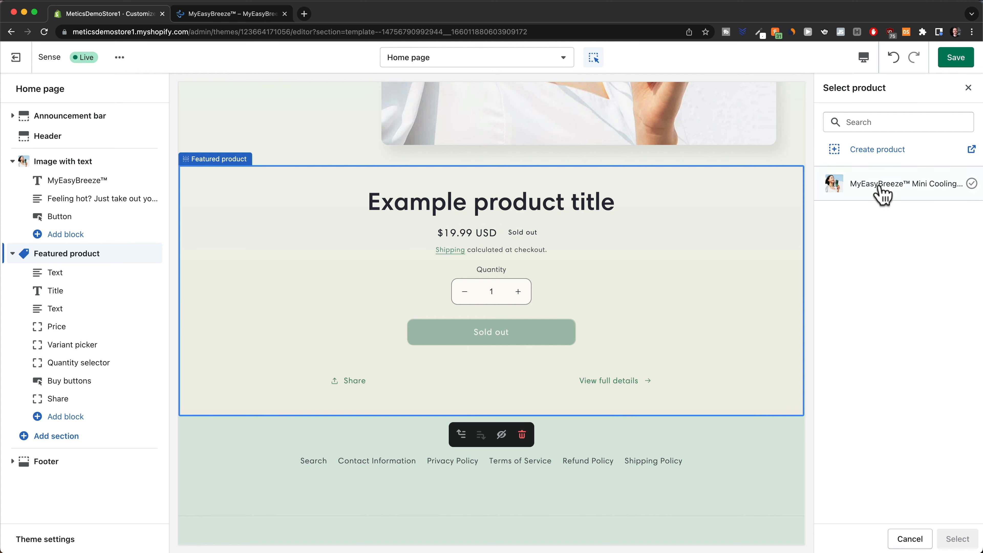
click(881, 190)
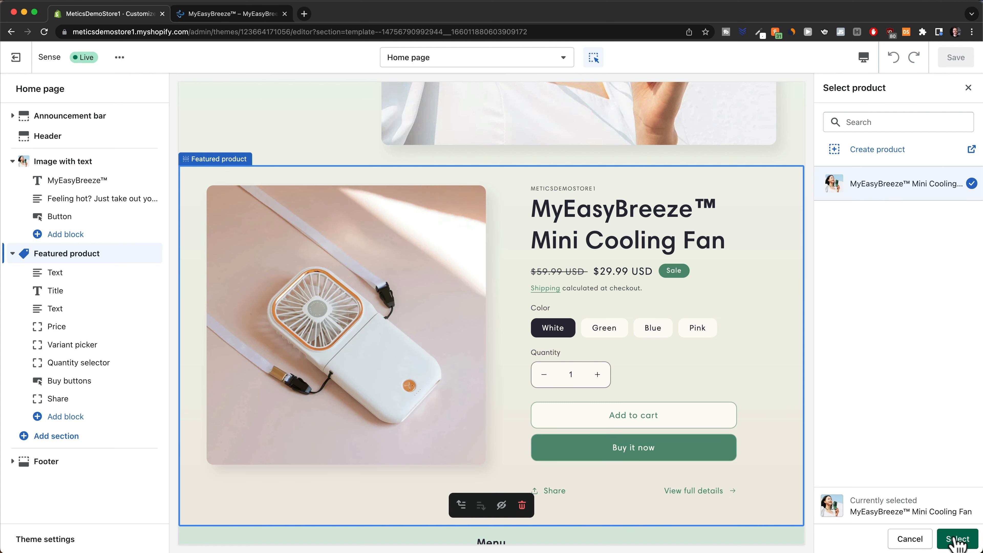
click(956, 539)
click(950, 64)
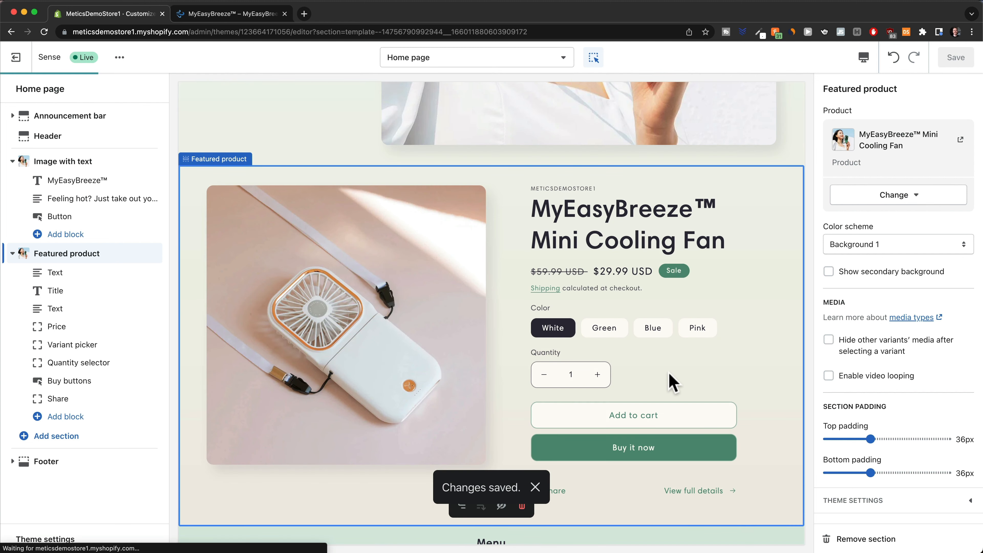
scroll(554, 362, up, 9)
scroll(527, 246, down, 2)
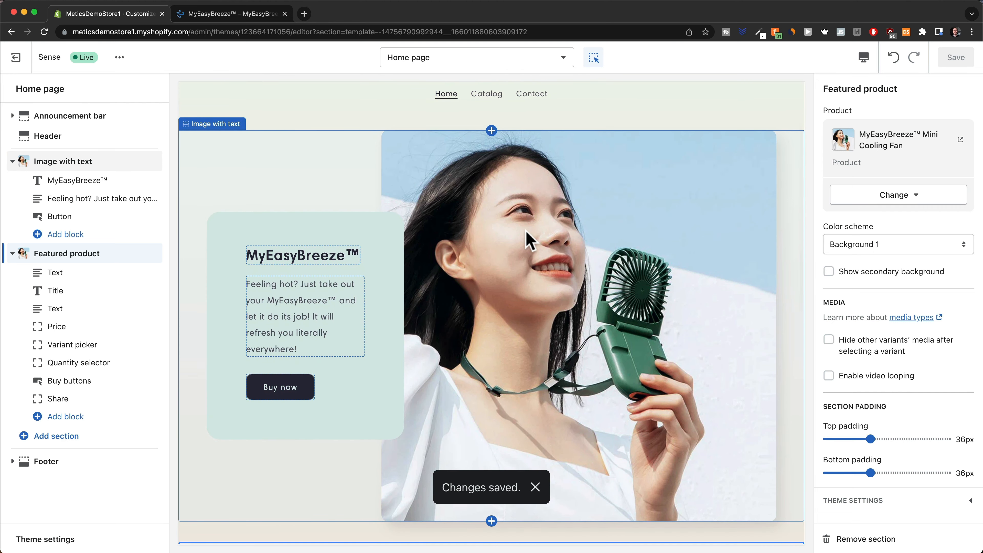
scroll(519, 213, down, 10)
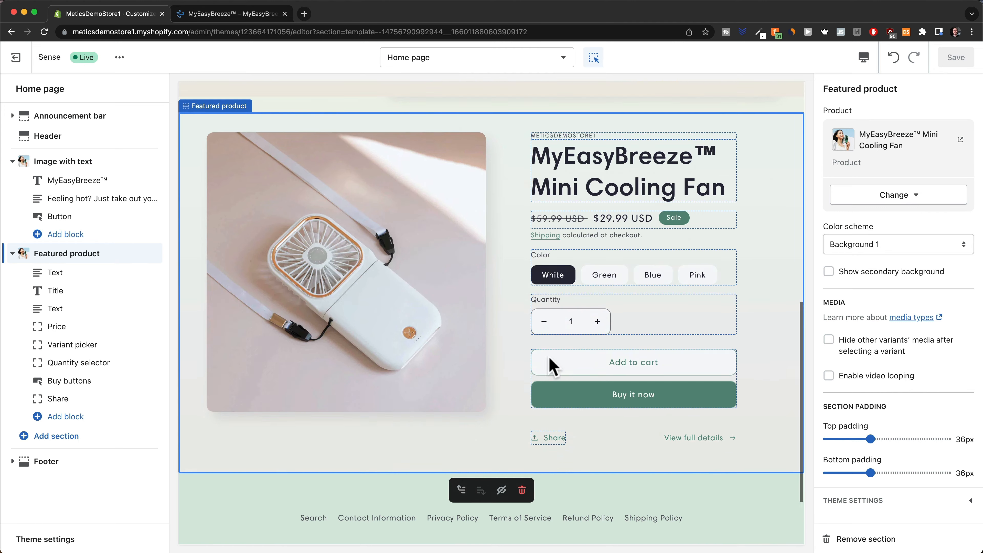
scroll(549, 364, up, 1)
click(863, 58)
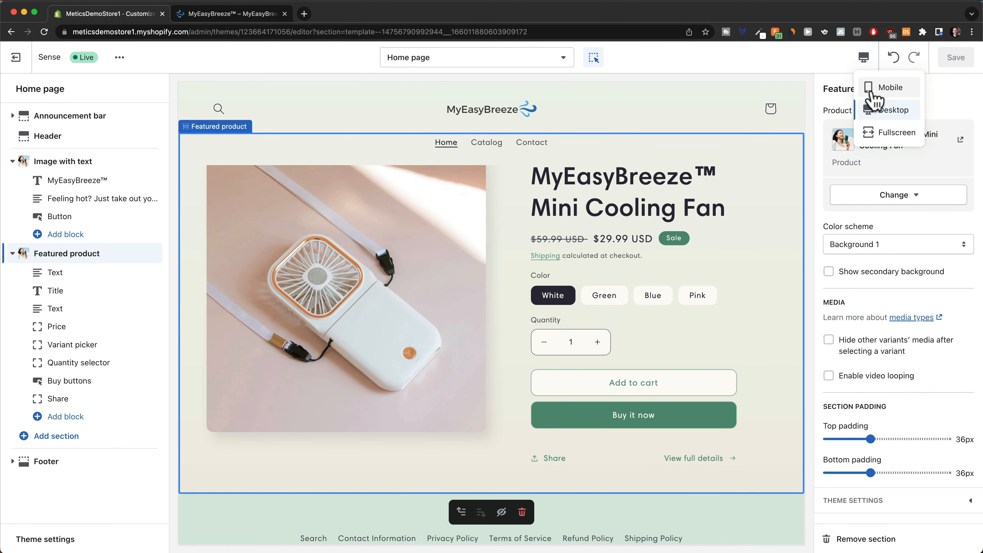
Preview the home page at Mobile width and open then close the header menu drawer.
click(875, 89)
scroll(483, 271, up, 10)
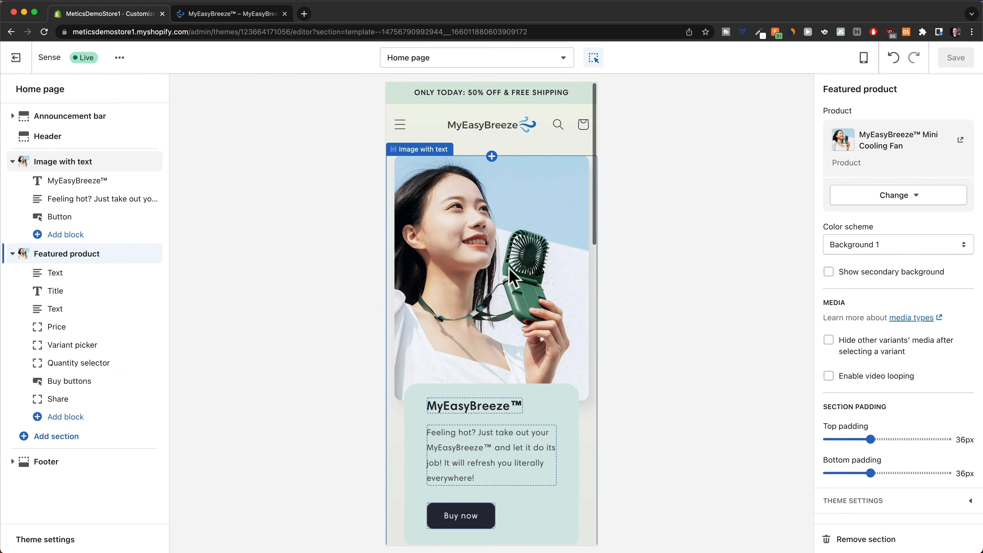
scroll(524, 143, down, 12)
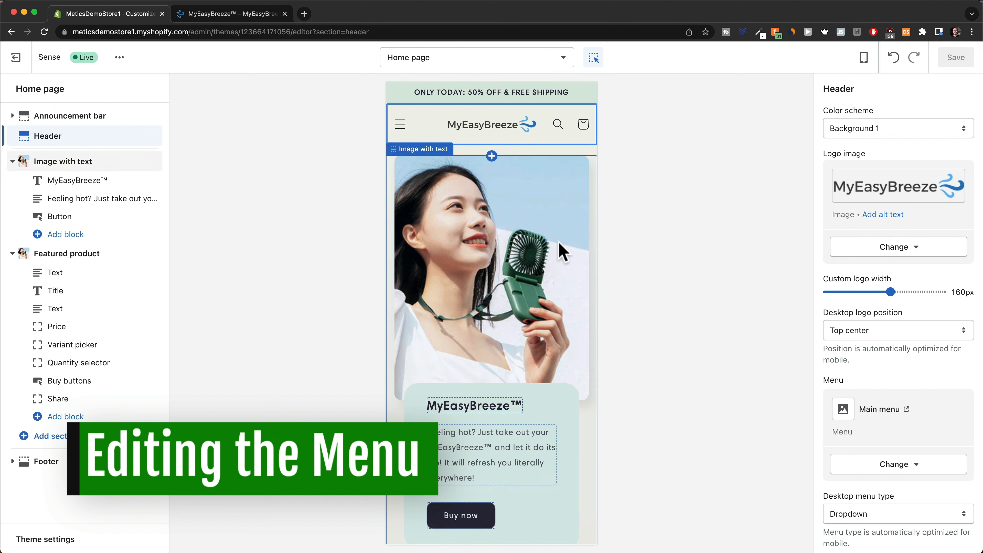
click(401, 125)
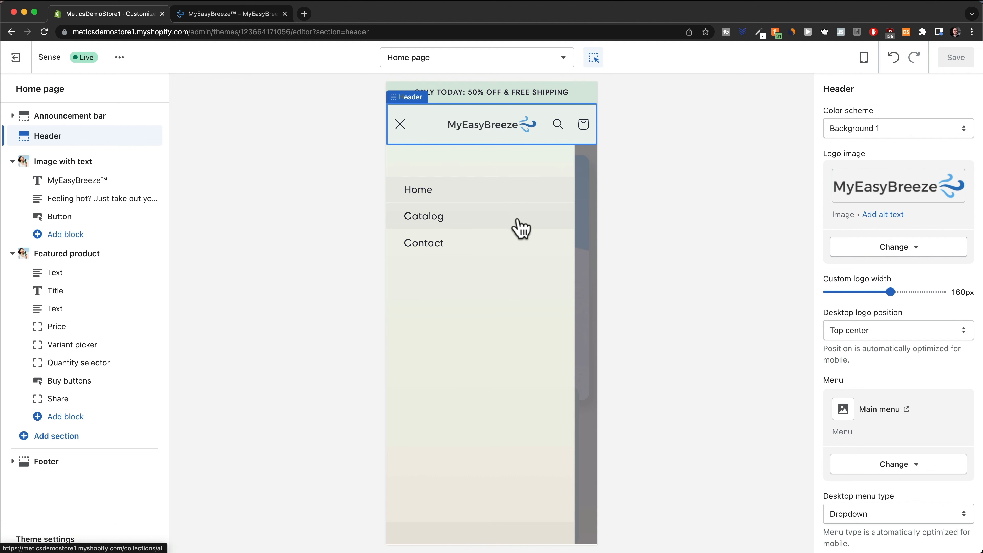
click(400, 124)
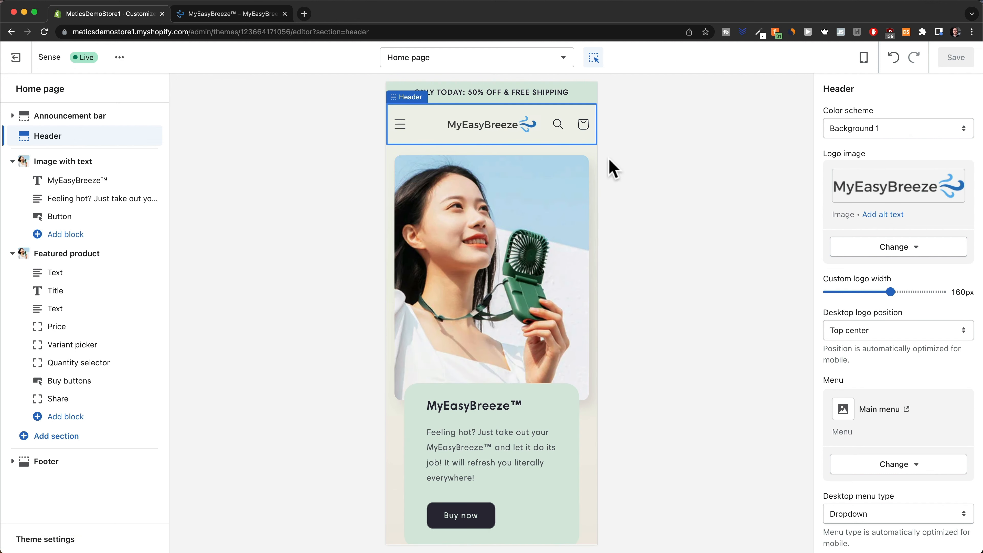
Open the Main menu under Navigation and remove its Catalog item.
click(15, 58)
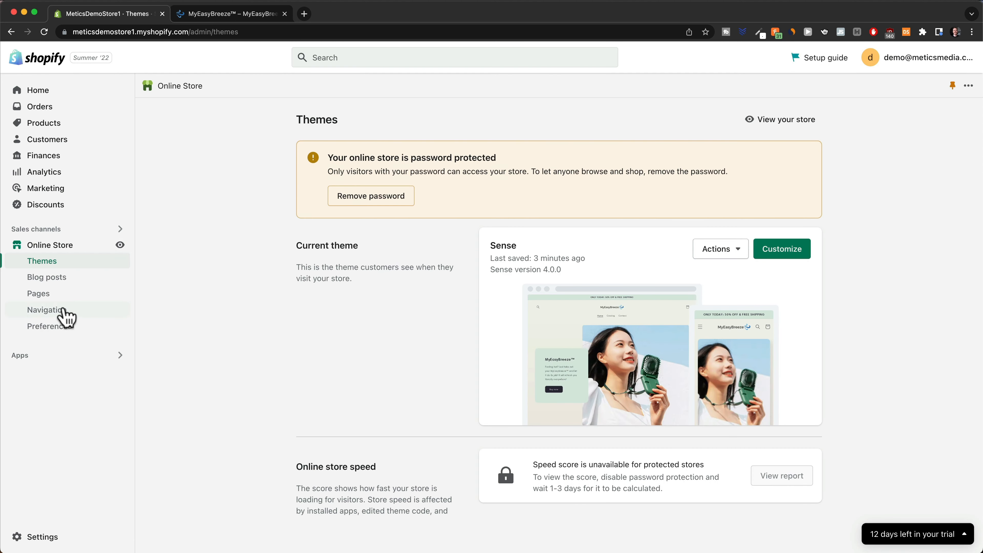
click(59, 318)
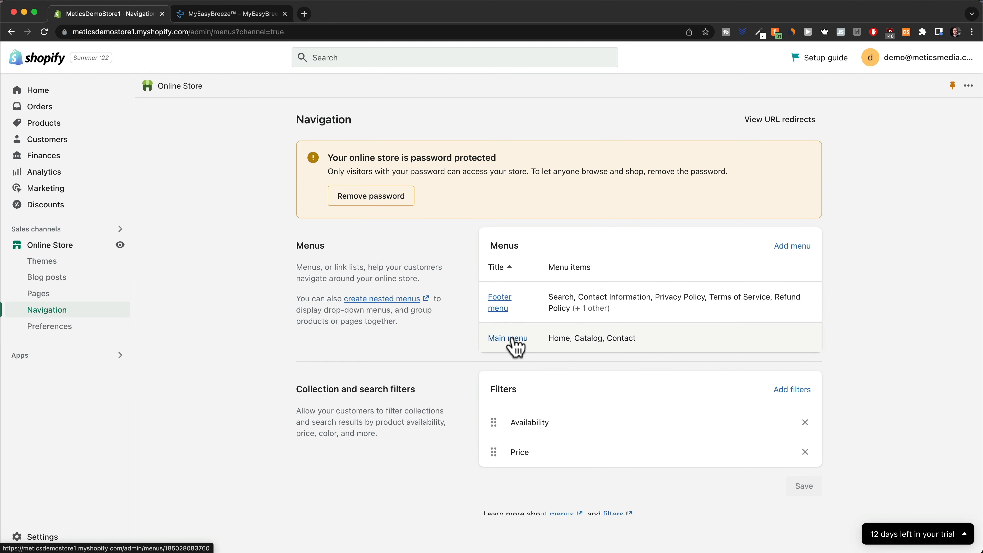
click(507, 338)
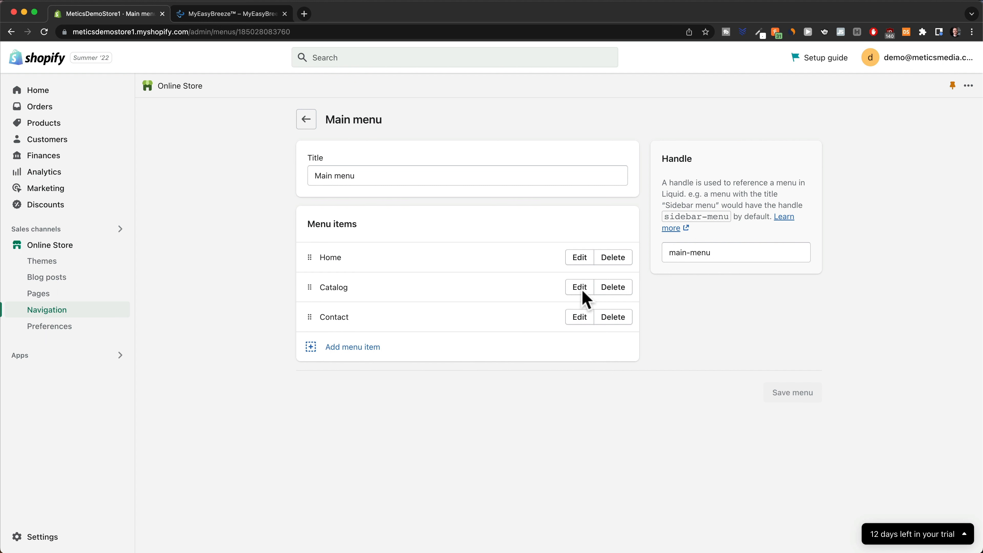
click(613, 289)
click(638, 332)
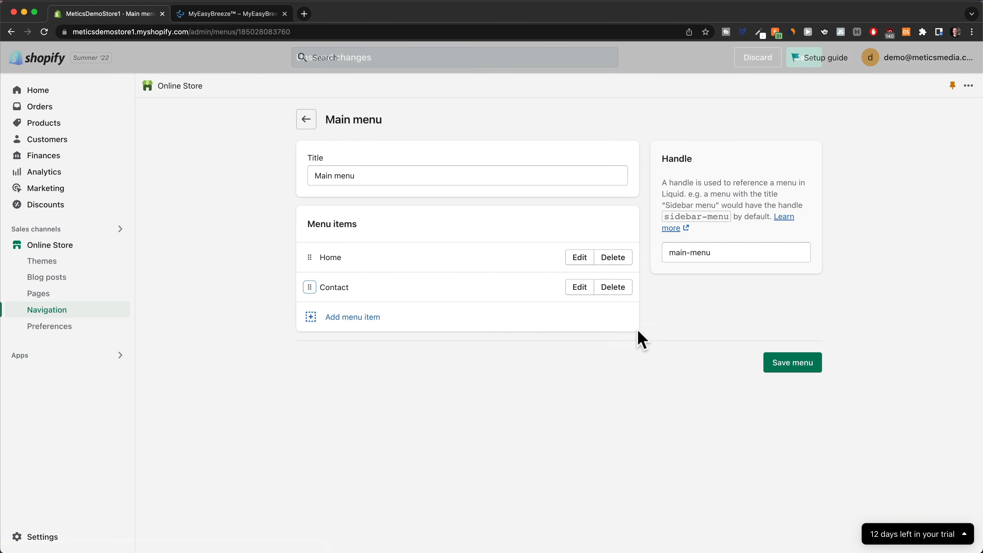
Add the MyEasyBreeze™ Mini Cooling Fan product as a menu item placed above Contact.
click(368, 321)
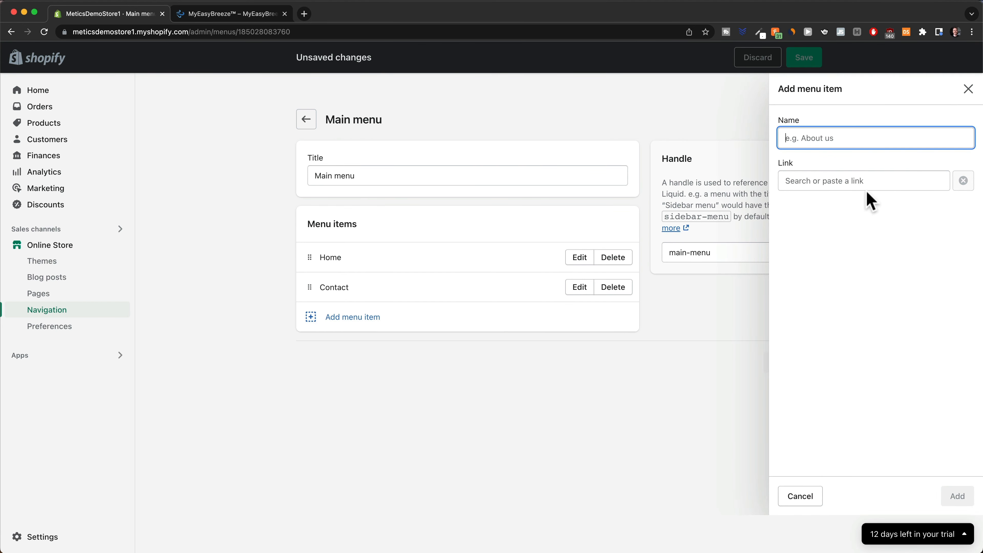
click(860, 182)
click(832, 279)
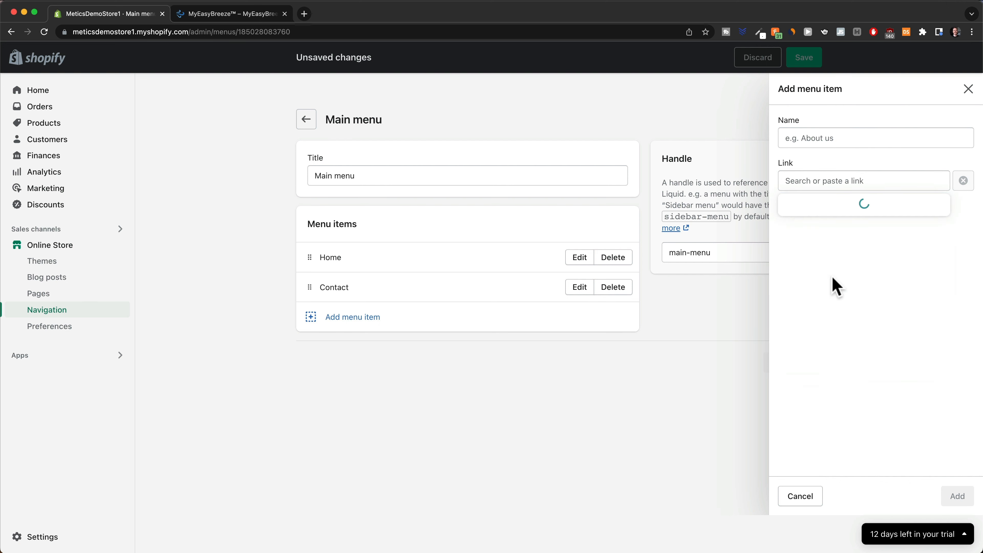
click(834, 257)
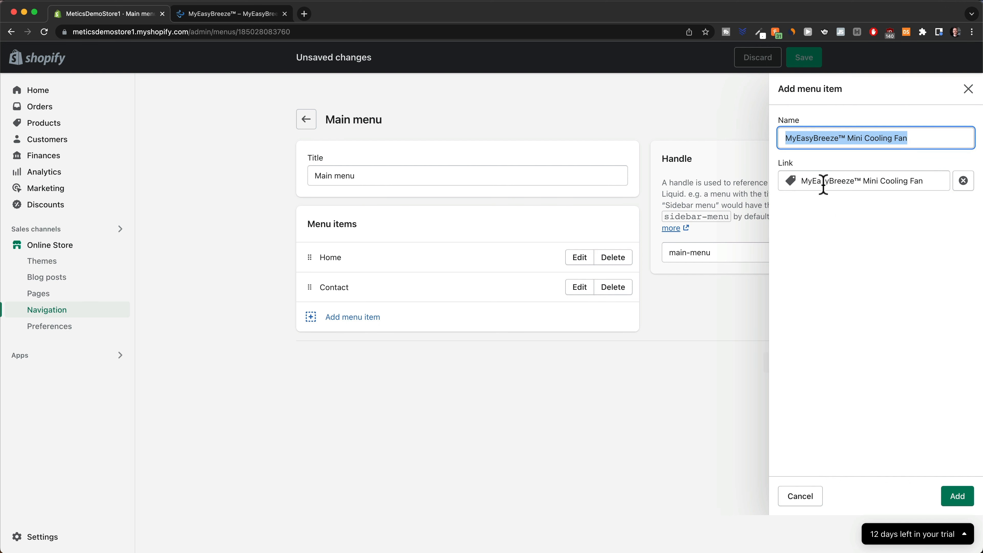
click(959, 497)
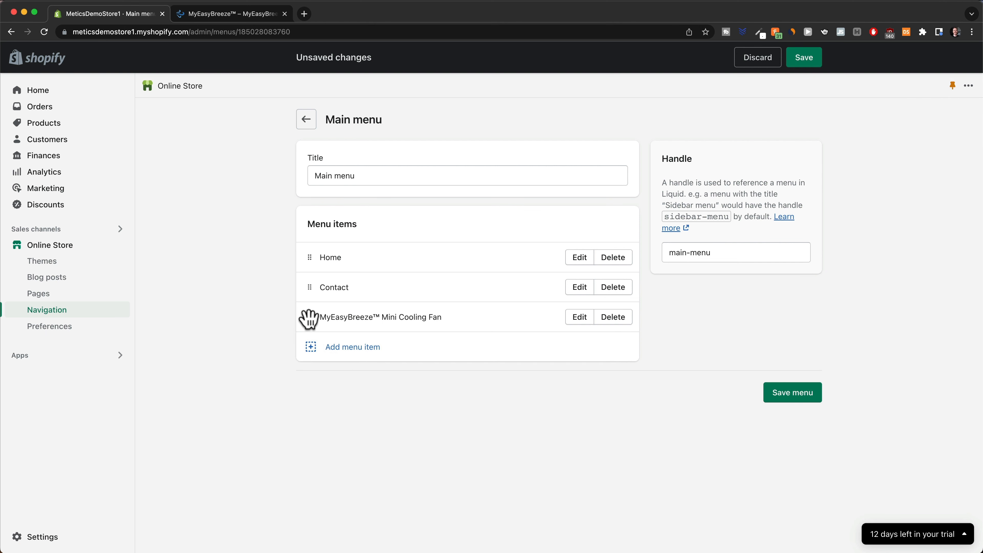
drag(309, 319, 313, 284)
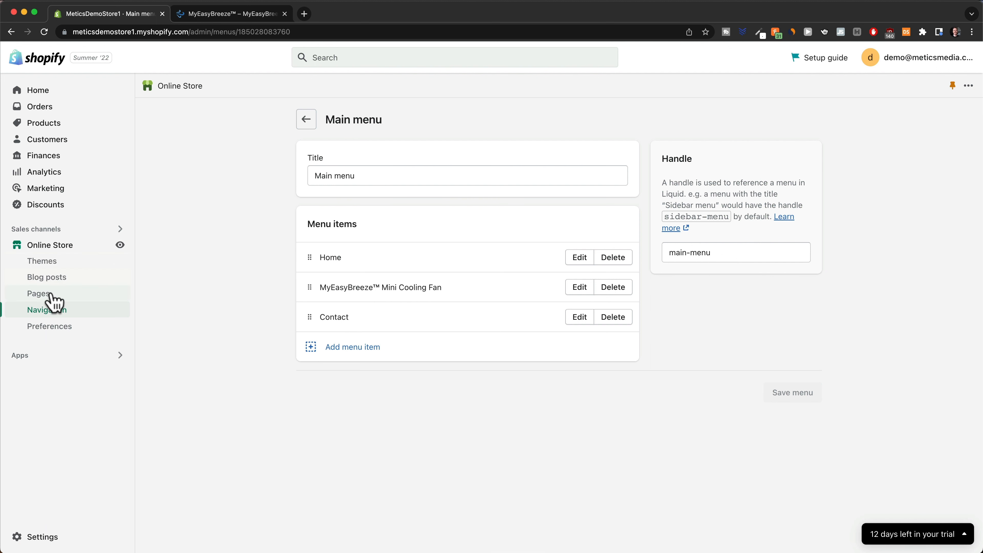
Paste the customer-service paragraph with support email link into the Contact page and save.
click(40, 295)
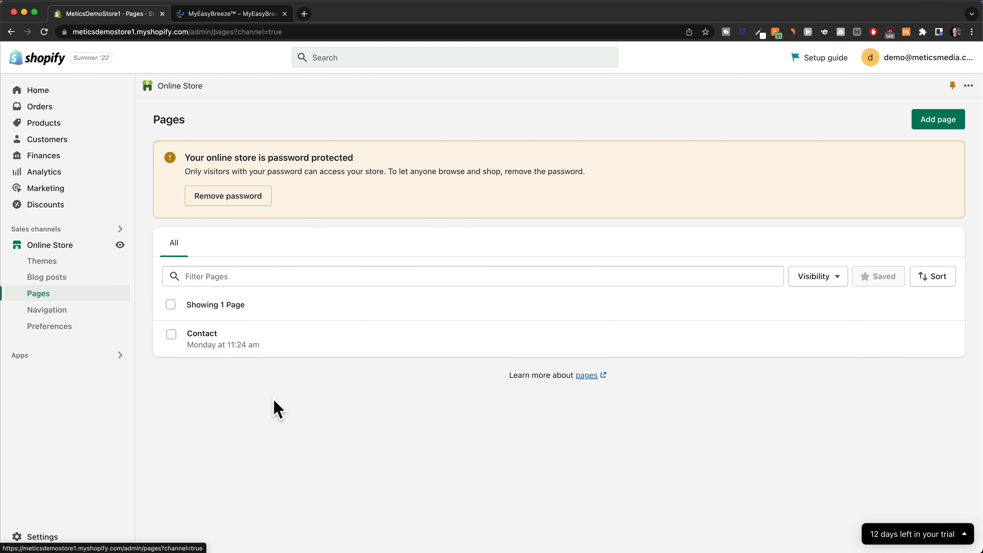
click(209, 345)
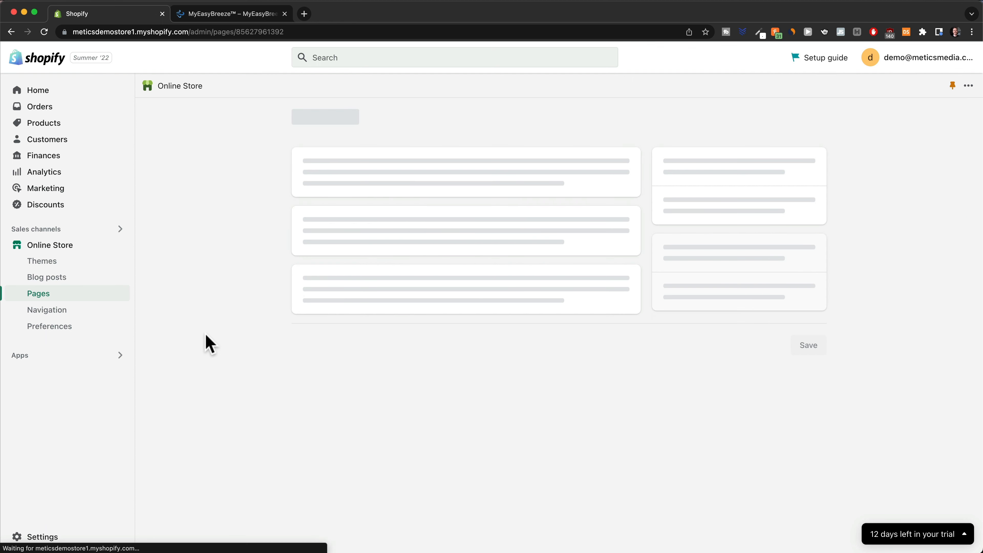
click(366, 299)
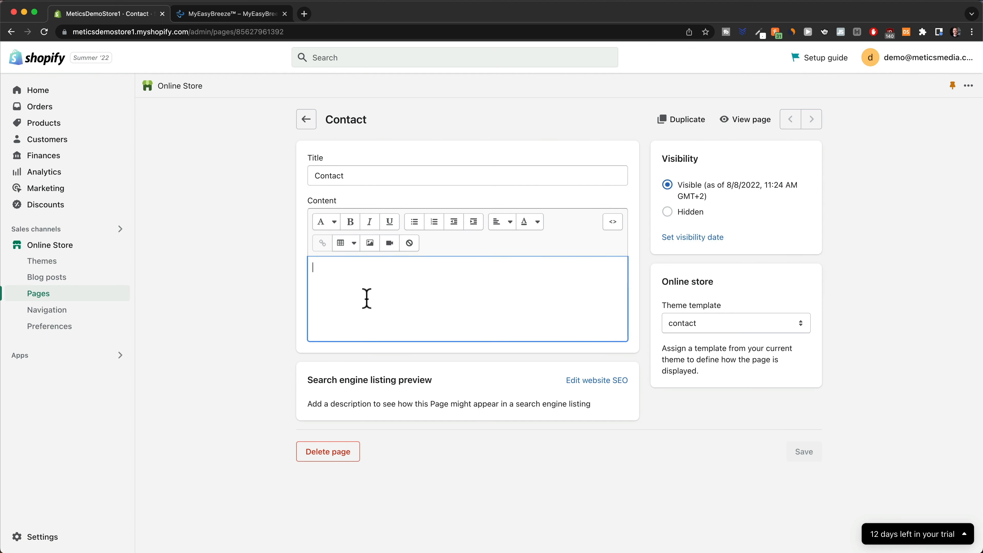
key(super+v)
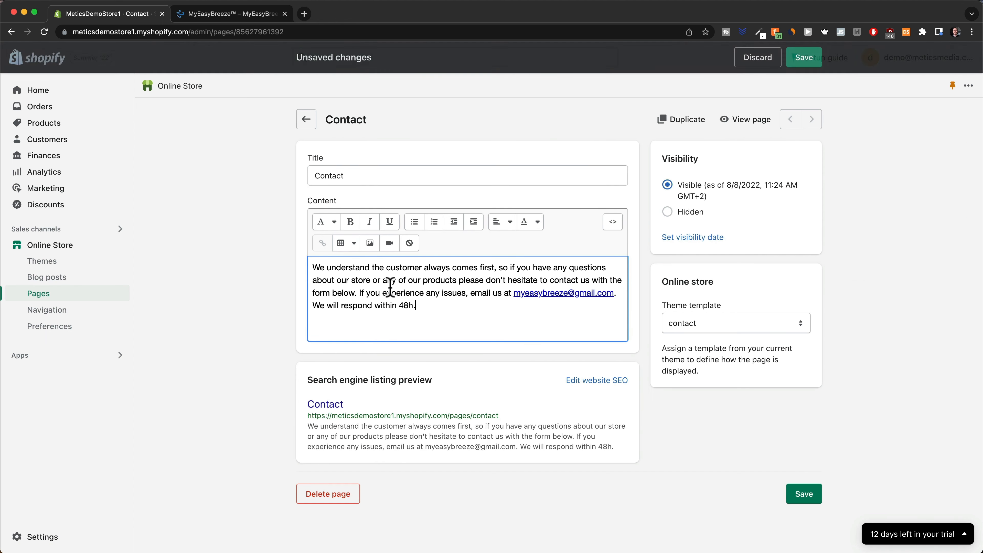
click(804, 500)
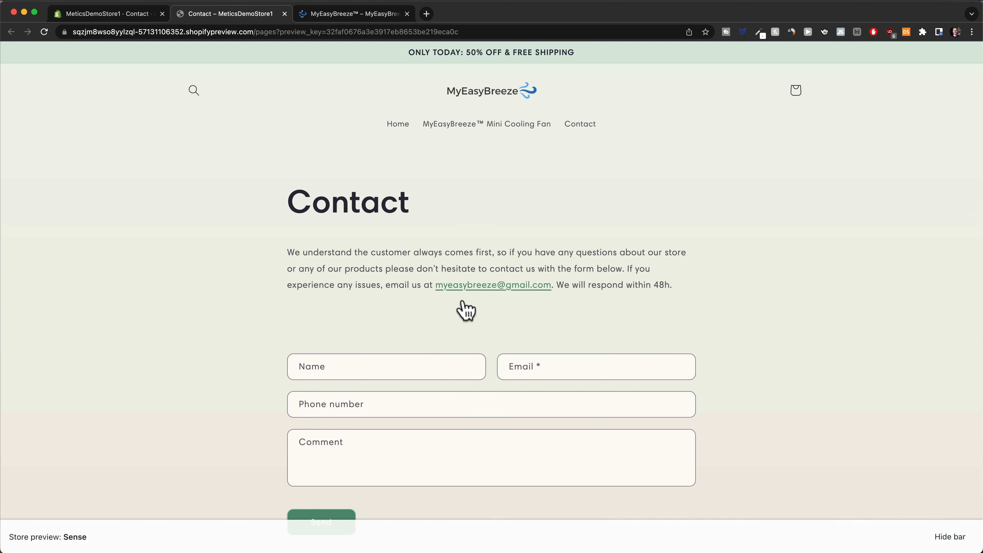
Check the Contact page's storefront preview, then return to the admin tab.
scroll(542, 341, down, 3)
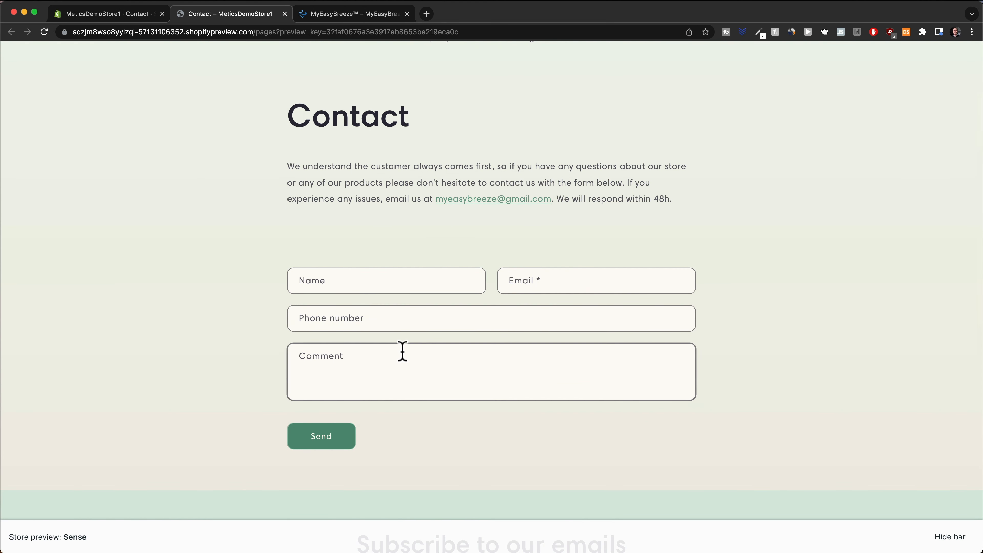
scroll(402, 350, up, 2)
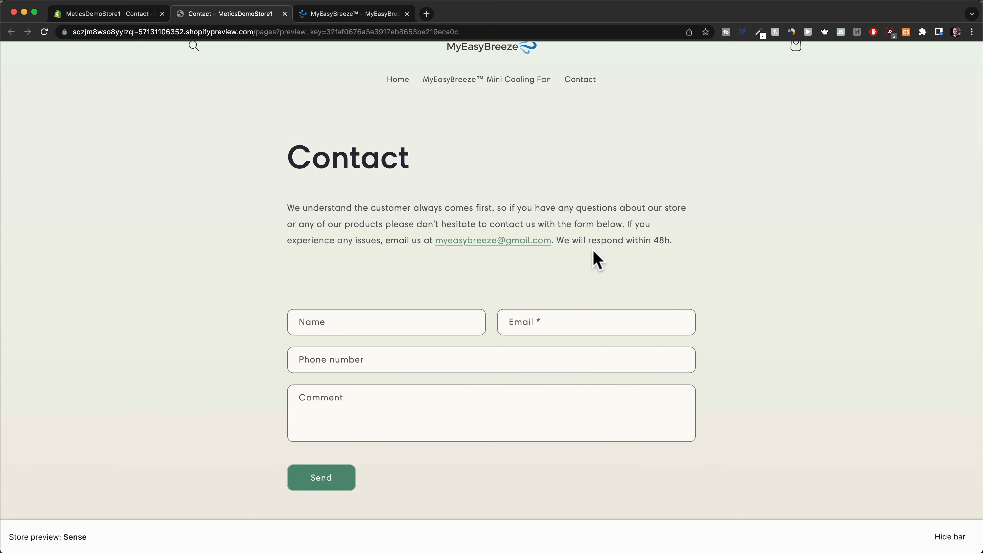
scroll(561, 278, up, 2)
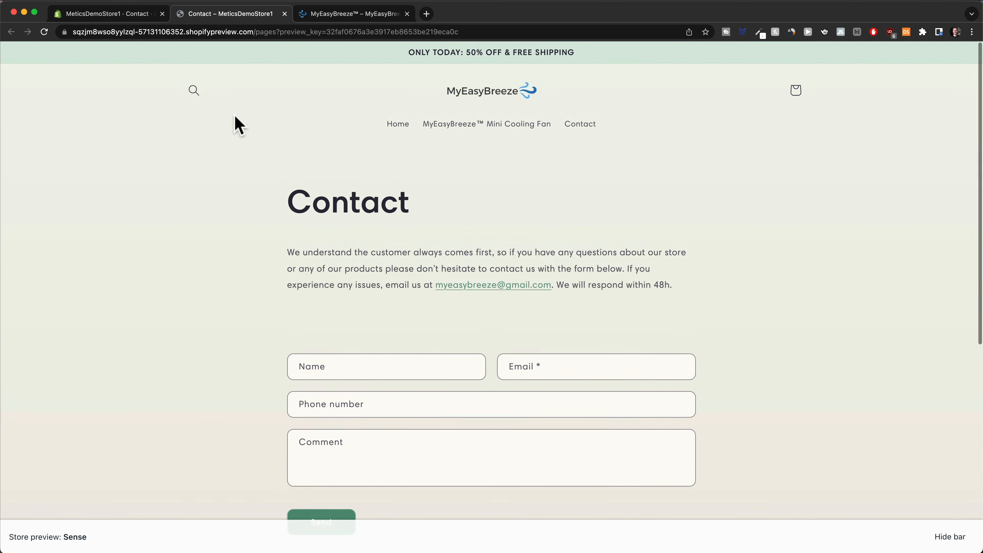
click(114, 15)
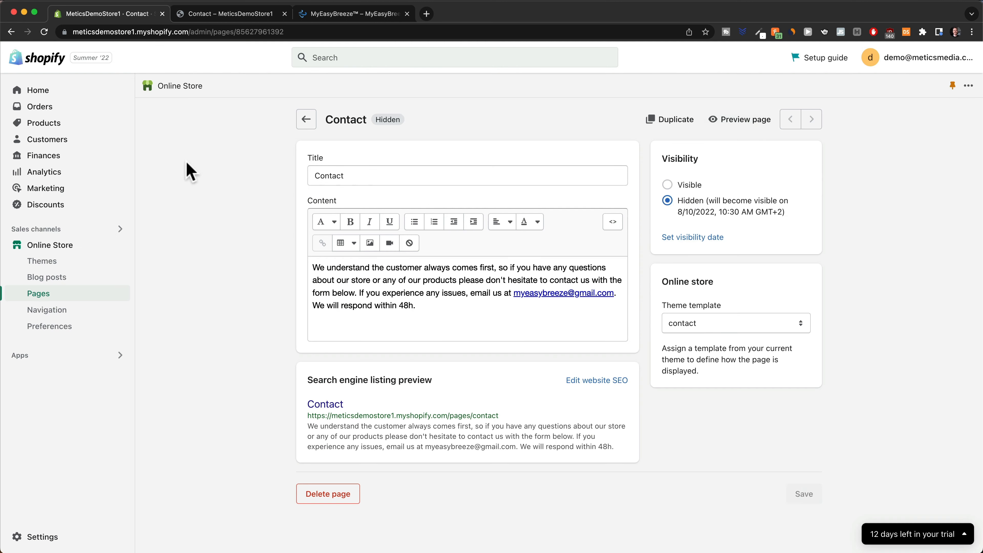
Customize the Sense theme, check the header's mobile menu links, and switch the preview device.
click(68, 247)
click(772, 252)
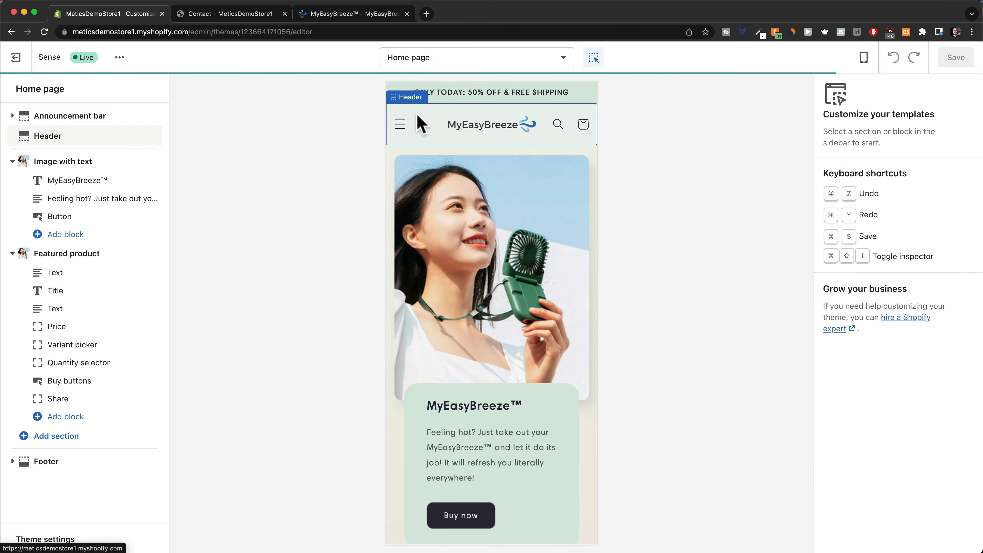
click(400, 127)
click(399, 127)
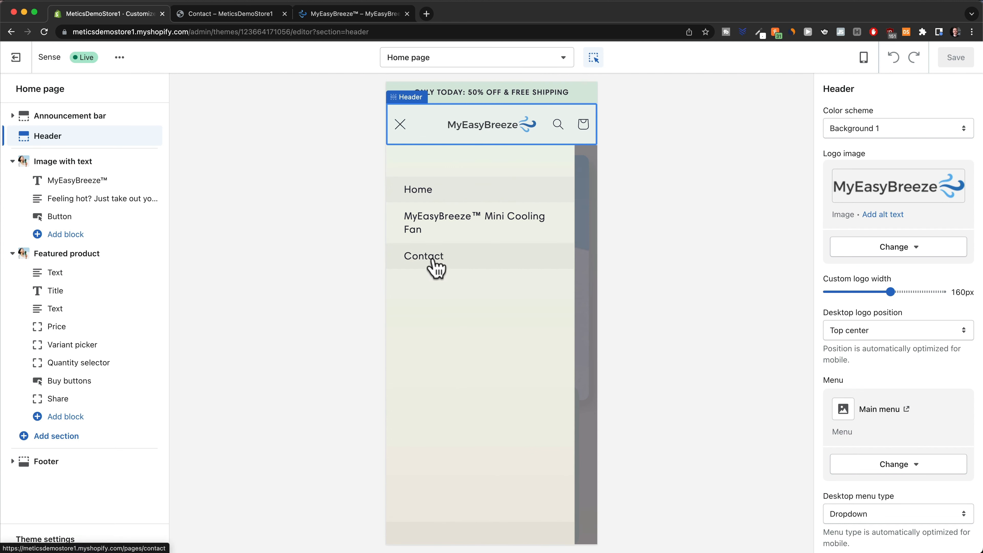
click(400, 127)
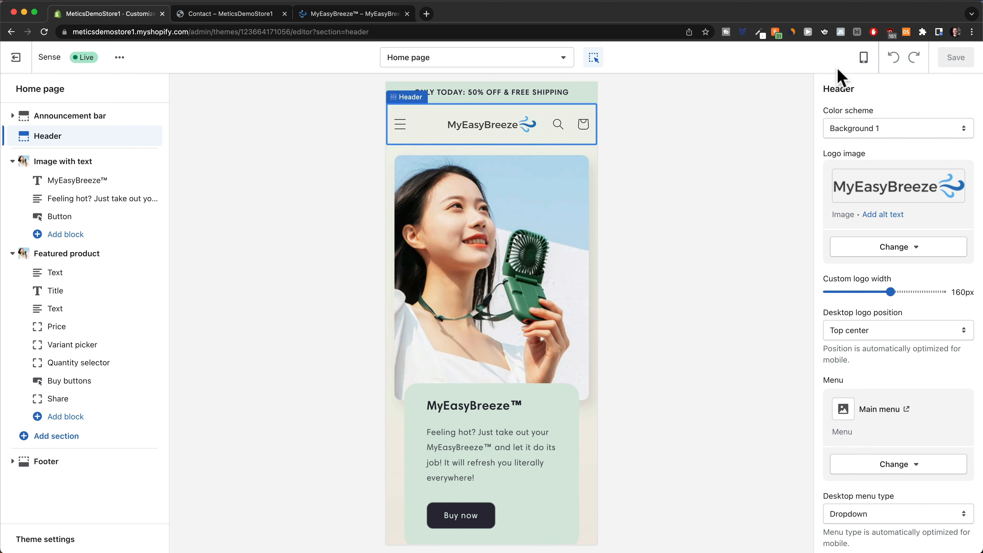
click(863, 57)
click(884, 113)
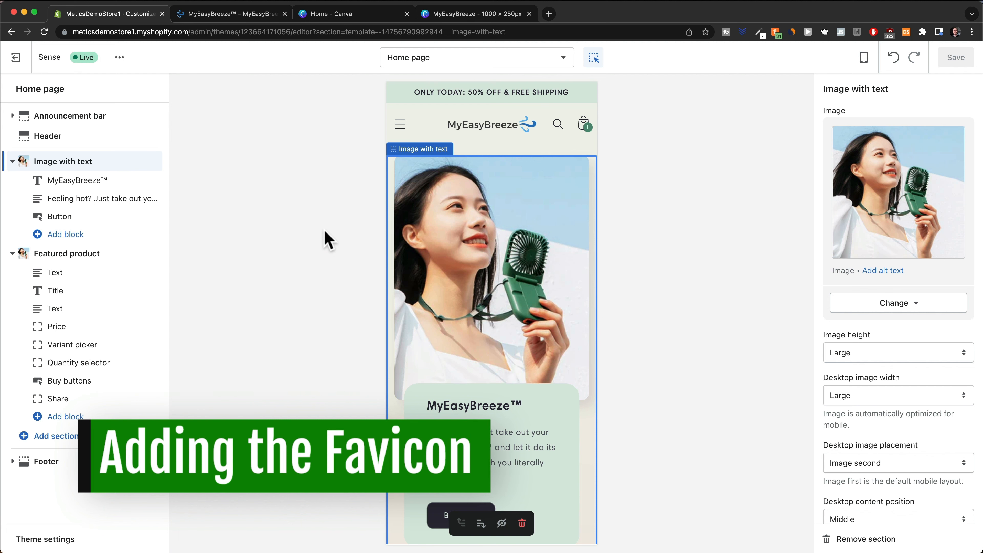
Select the wave graphic in the Canva banner, then start a new design from Canva home.
click(191, 15)
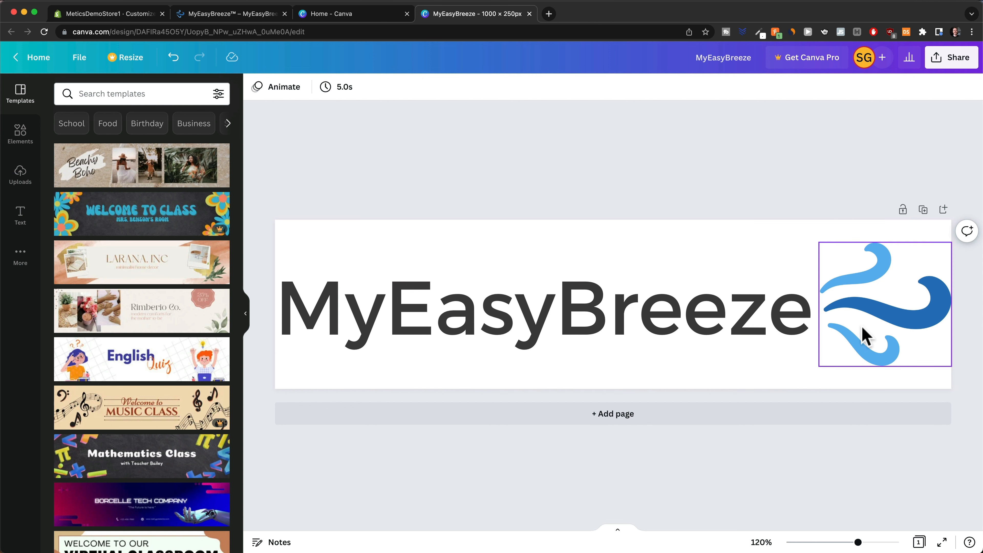
click(871, 321)
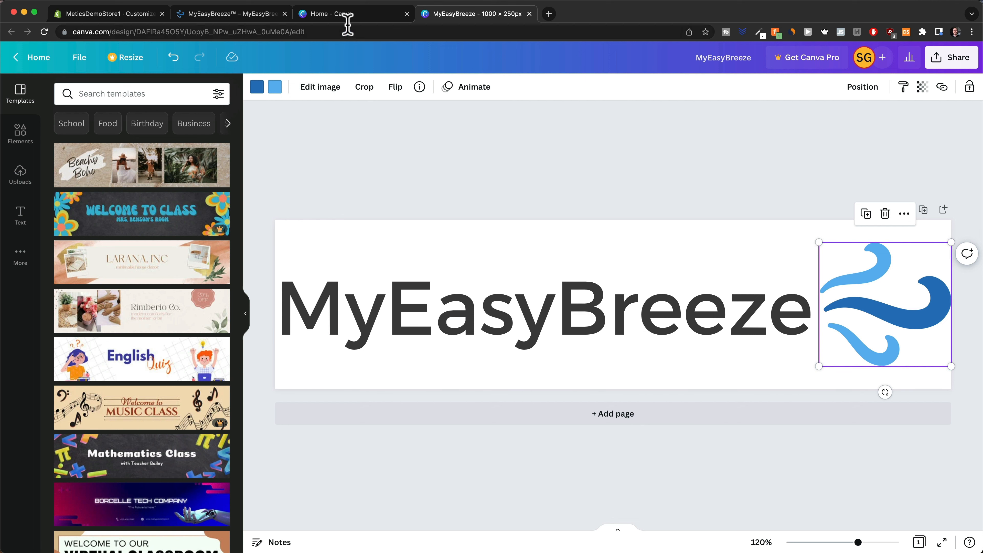
click(345, 15)
click(876, 101)
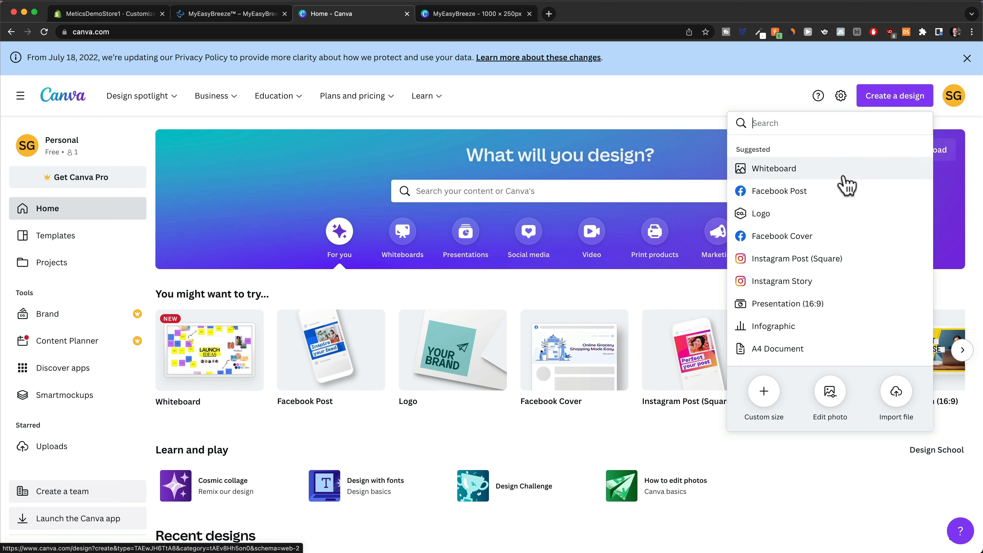
Create a new Canva design with a custom size of 200 × 200 px.
click(763, 392)
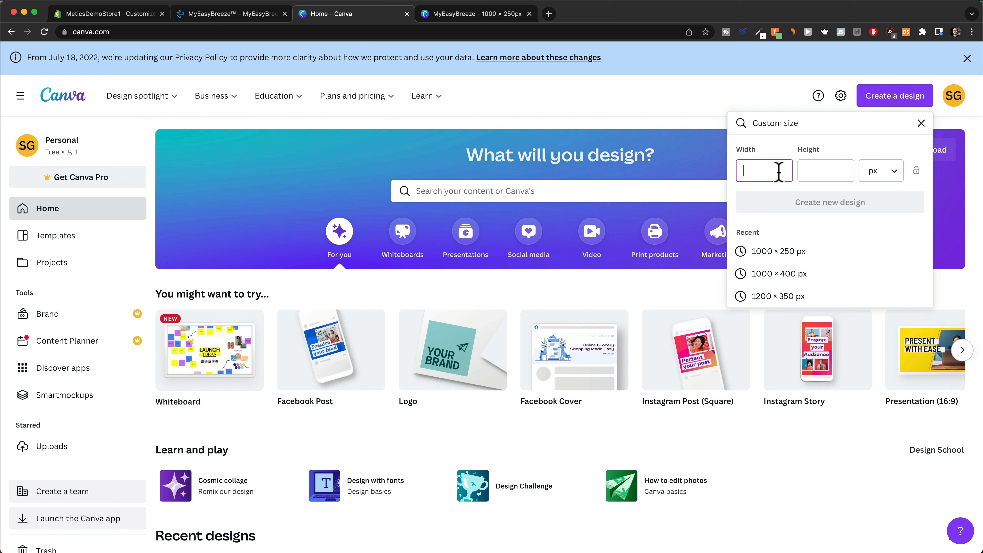
text(200)
key(Tab)
text(200)
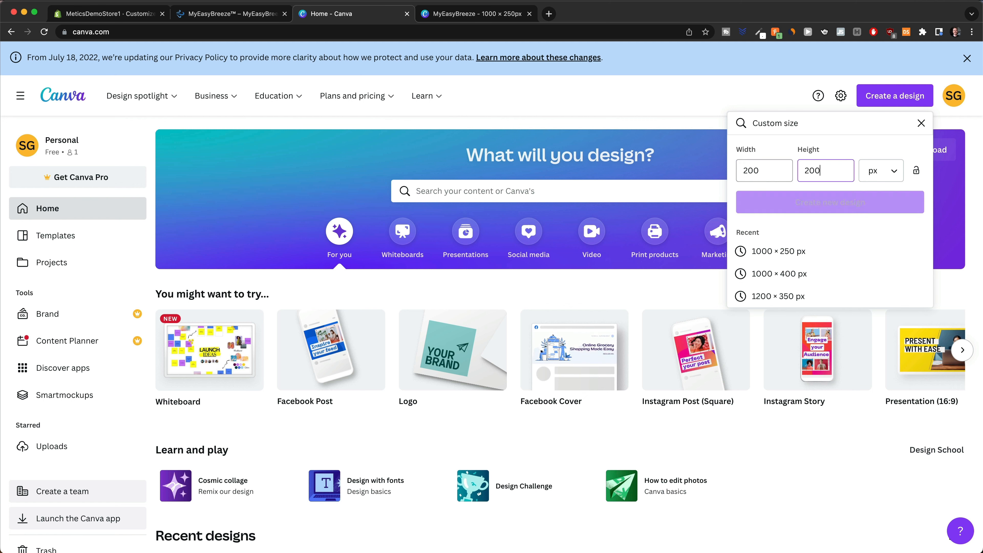
click(788, 201)
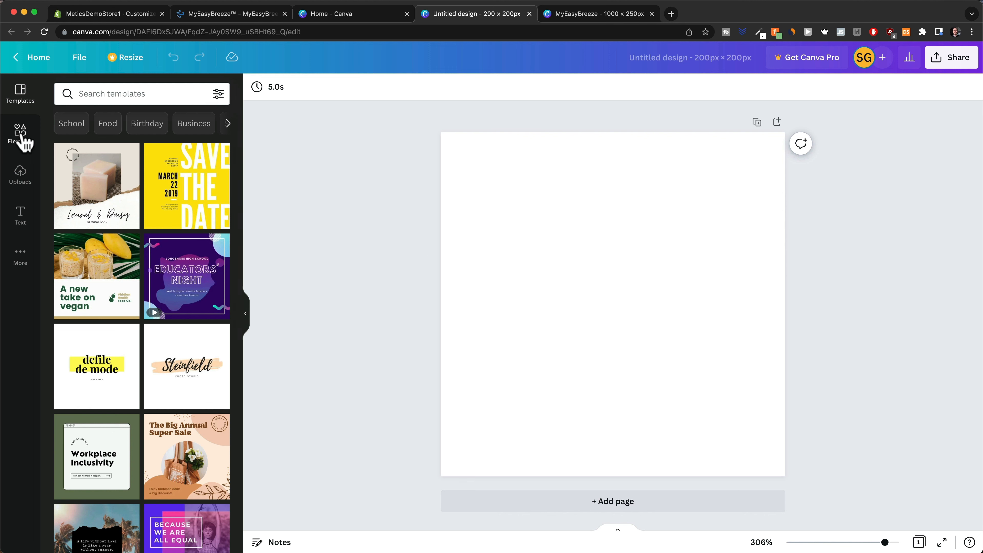
Add the blue 'breeze icon' wind graphic, enlarged to fill and centred on the page.
click(23, 143)
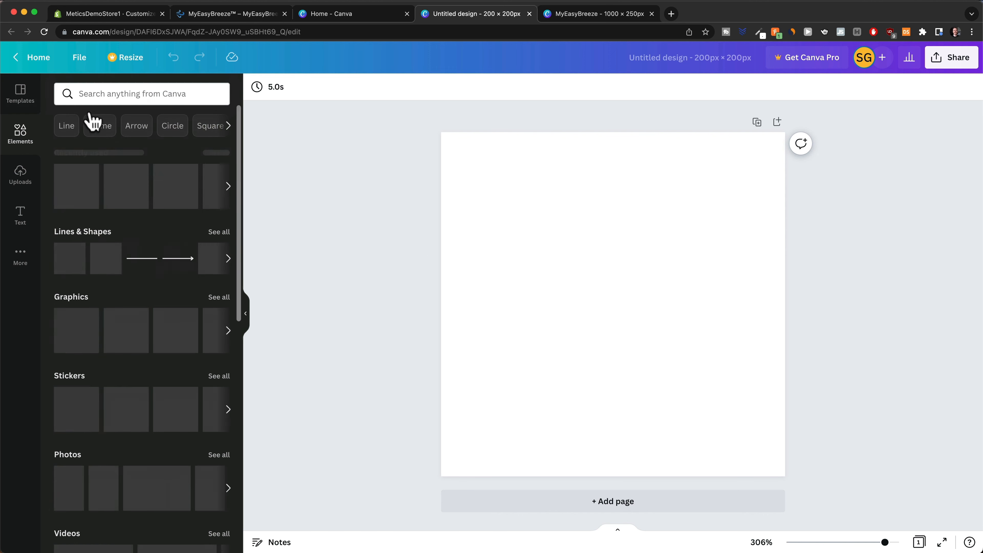
click(100, 96)
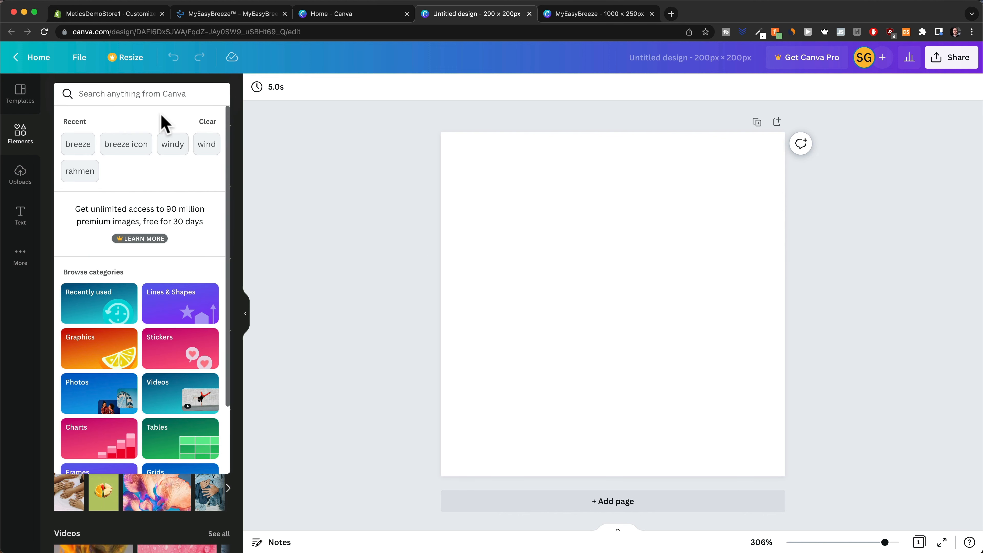
text(breeze icon)
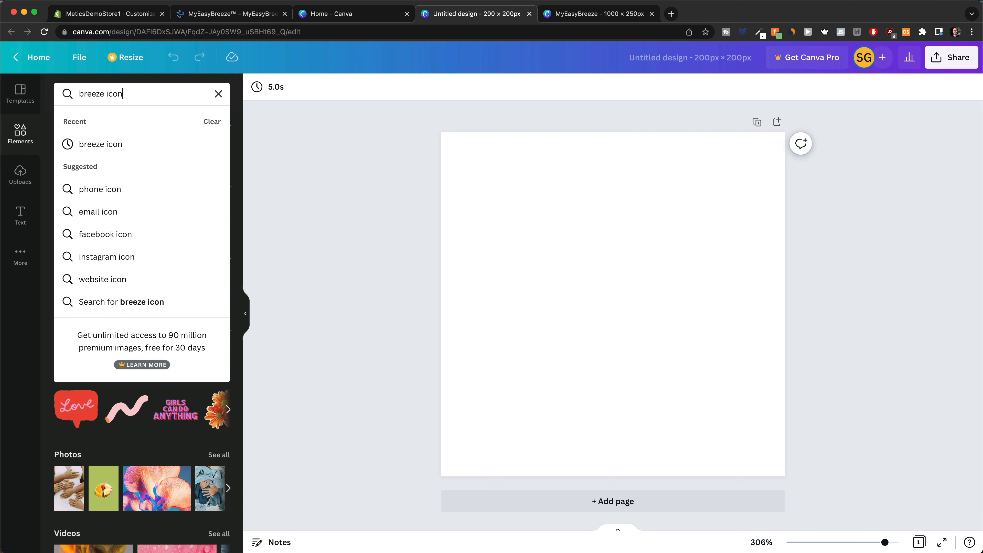
click(133, 146)
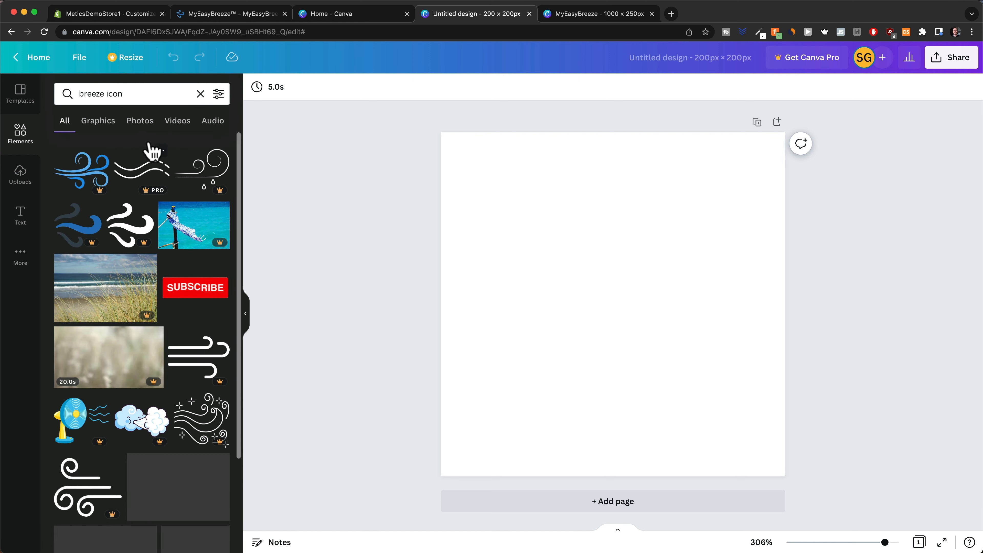
click(90, 245)
drag(685, 323, 552, 239)
drag(591, 295, 791, 438)
drag(623, 344, 625, 334)
click(880, 311)
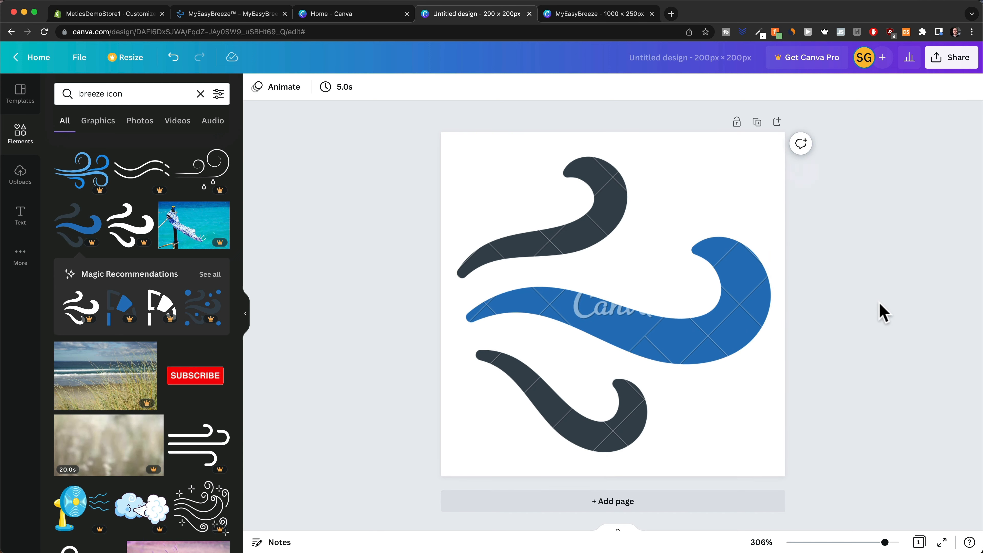
click(607, 341)
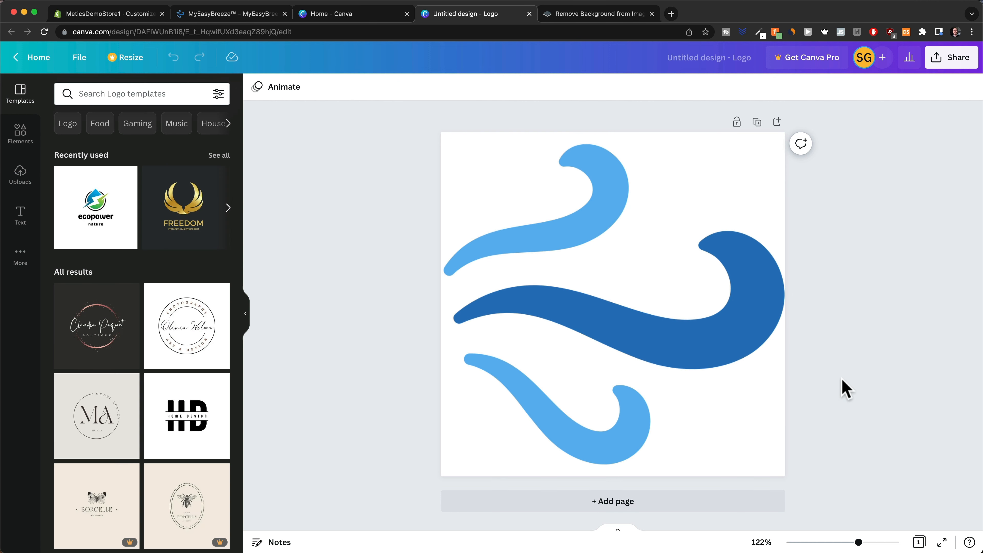
Download the wave logo design as a PNG, then go to the remove.bg tab.
click(949, 58)
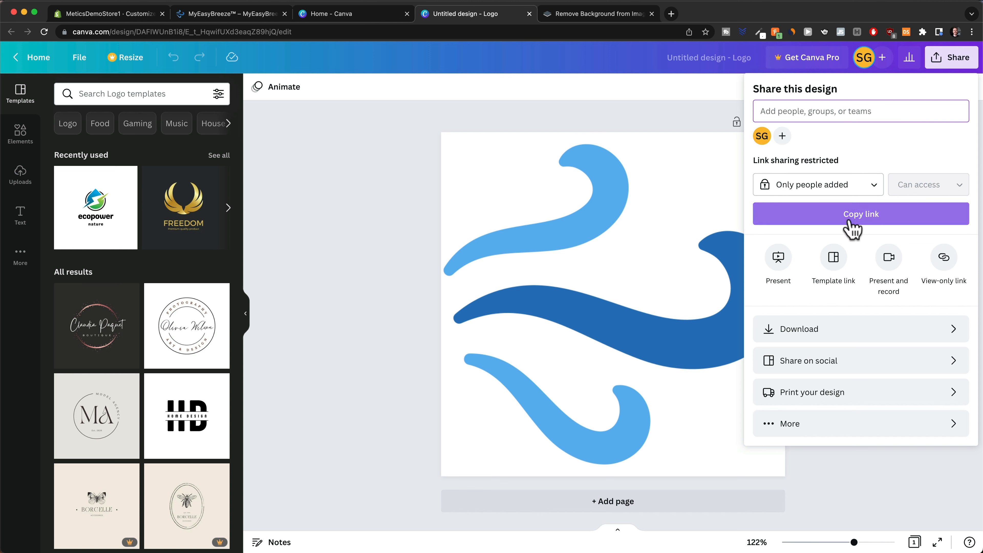
click(819, 333)
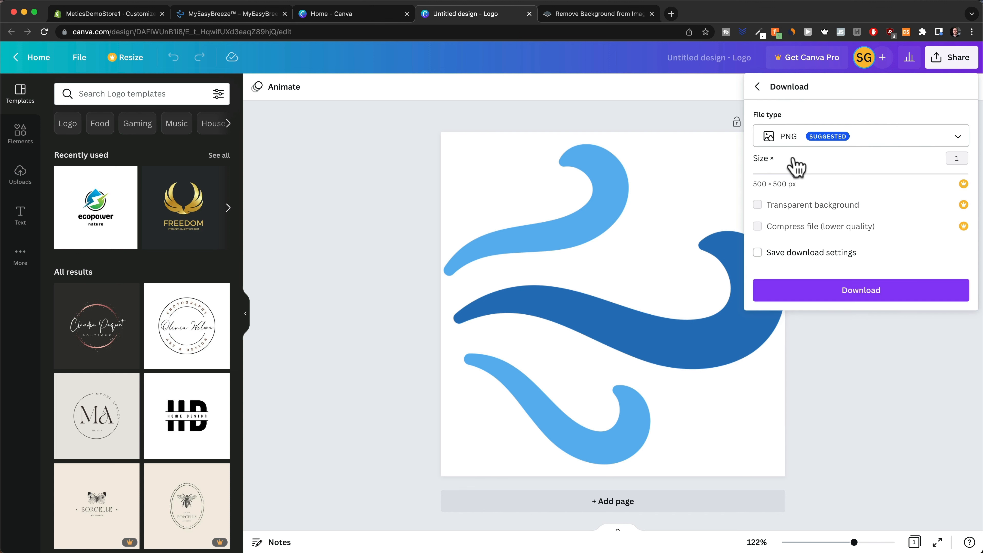
click(841, 305)
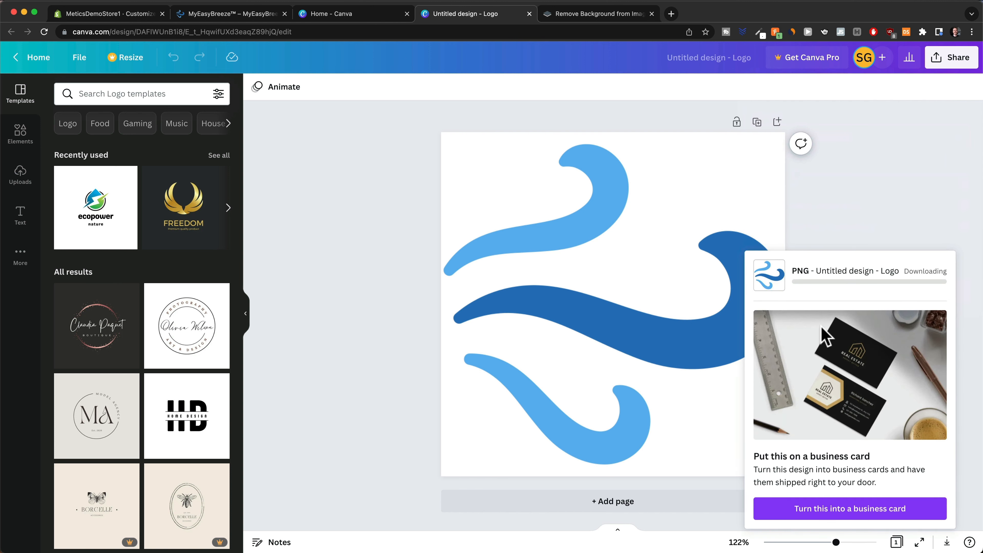
click(597, 16)
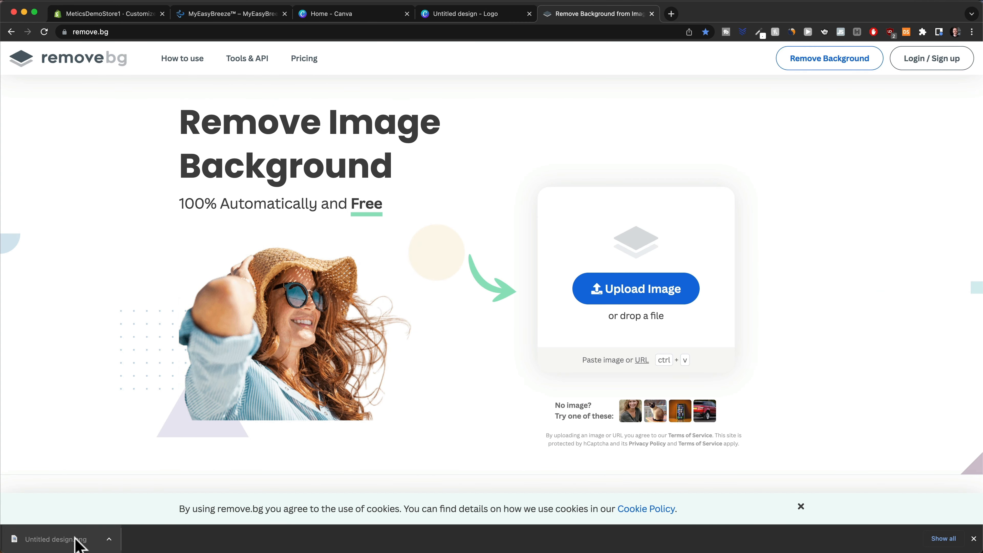
Remove the logo's background on remove.bg, download the transparent PNG, and return to Shopify.
drag(71, 542, 612, 305)
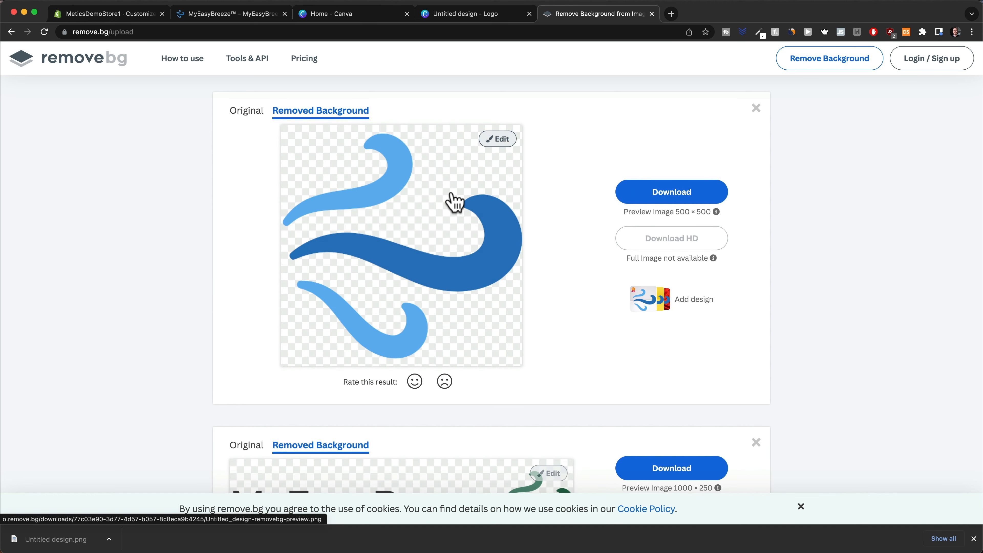
click(693, 190)
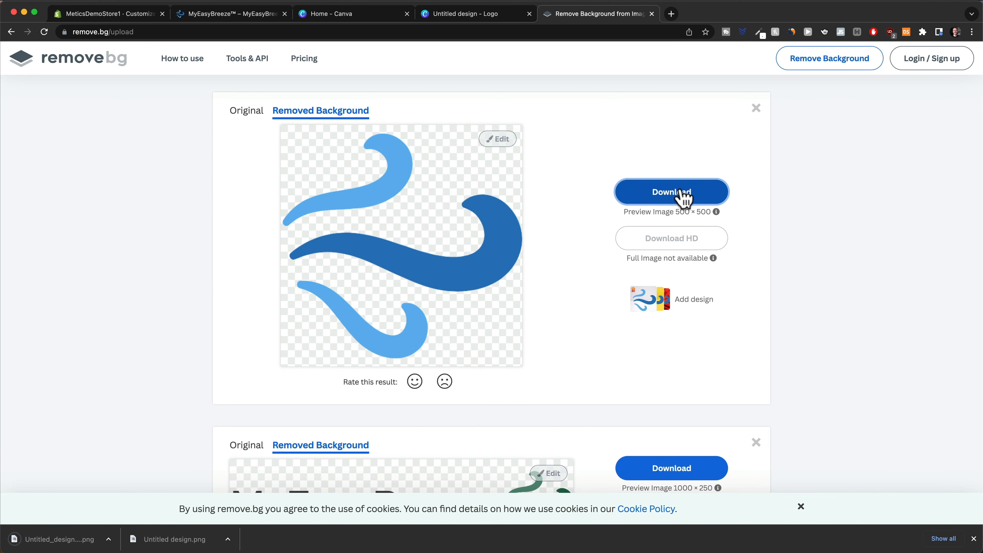
click(129, 16)
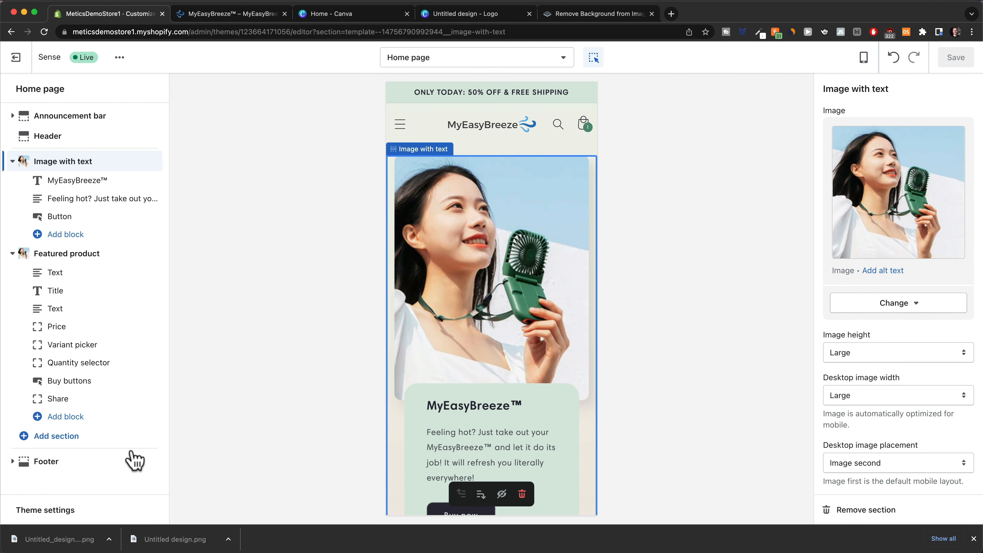
Upload the transparent wave logo as the theme's favicon and save the theme changes.
click(60, 512)
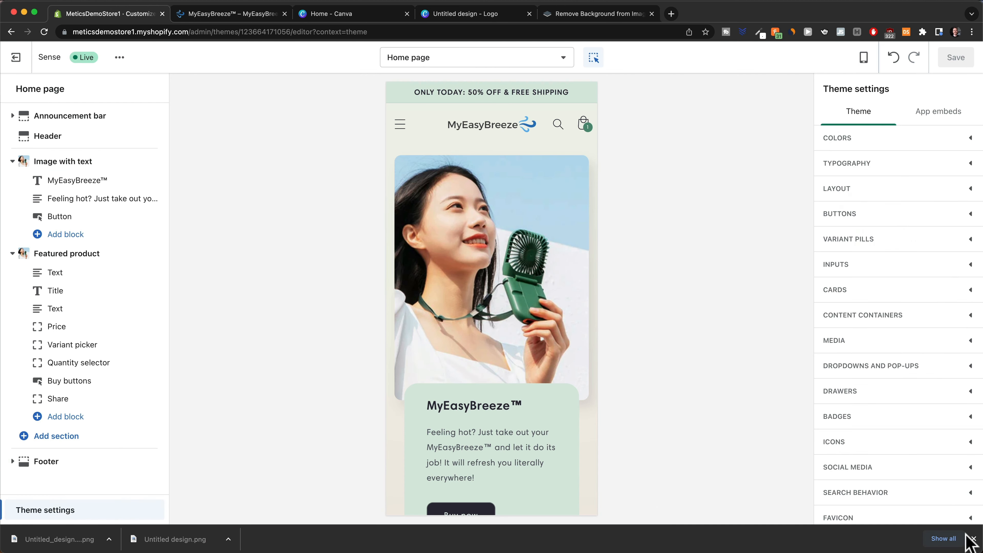
click(973, 539)
scroll(932, 475, down, 2)
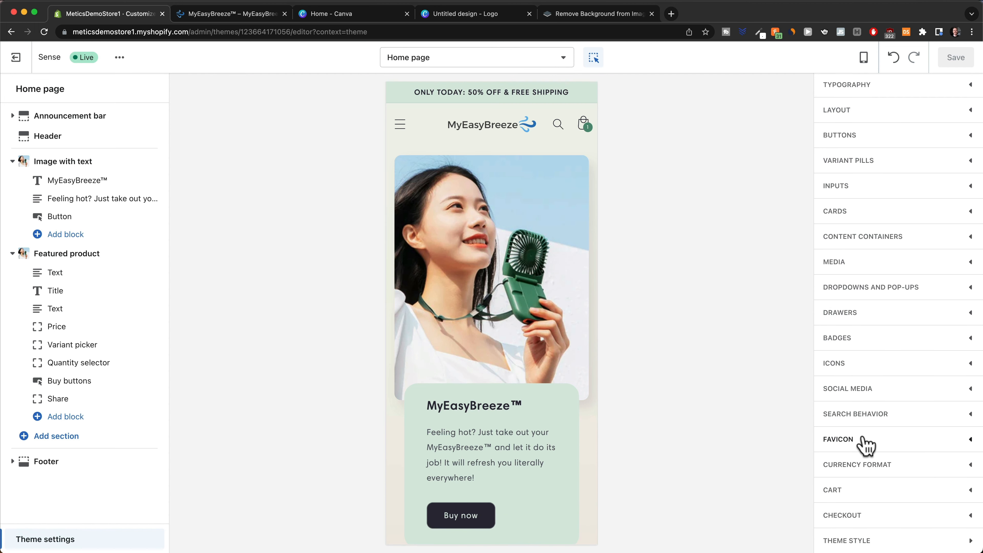
click(967, 439)
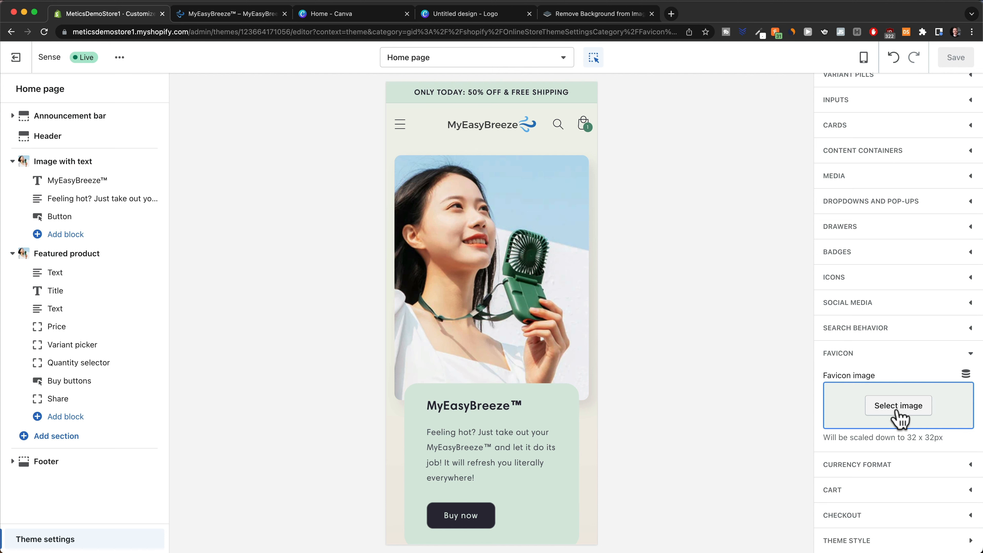
click(897, 412)
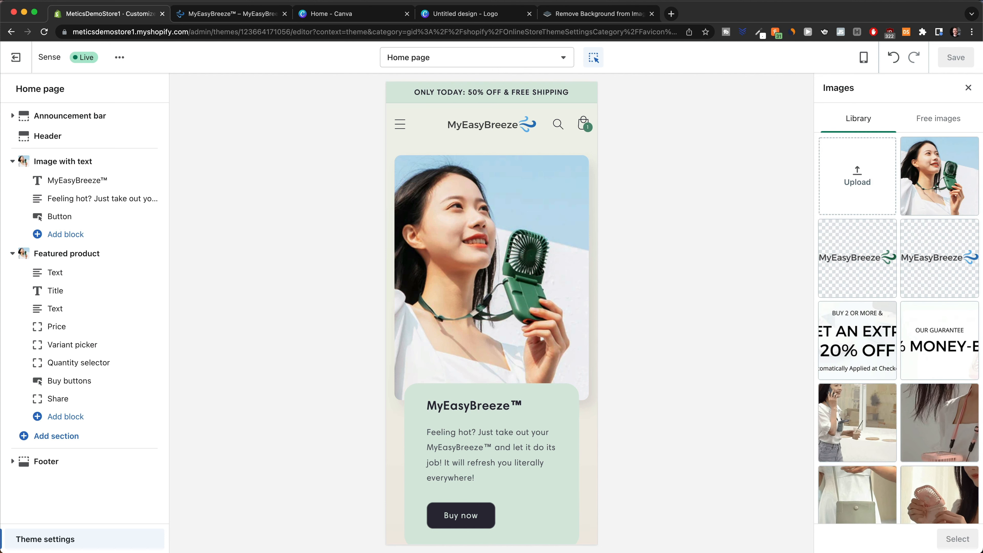
drag(886, 549, 874, 216)
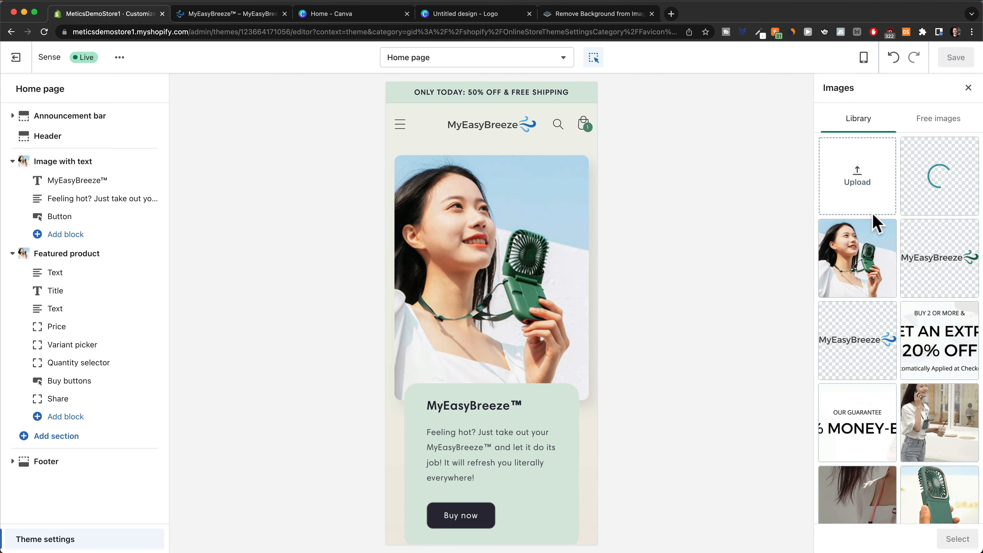
click(957, 539)
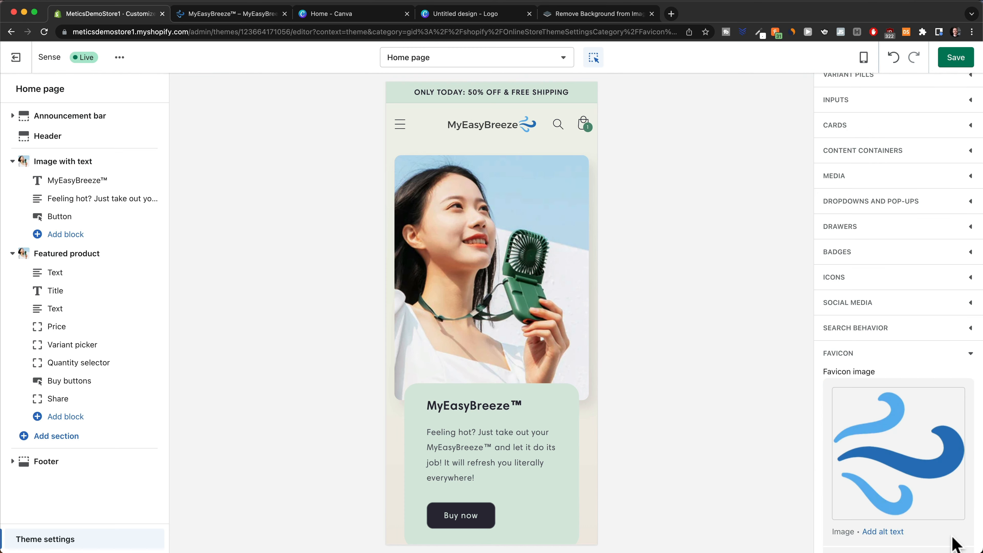
click(955, 58)
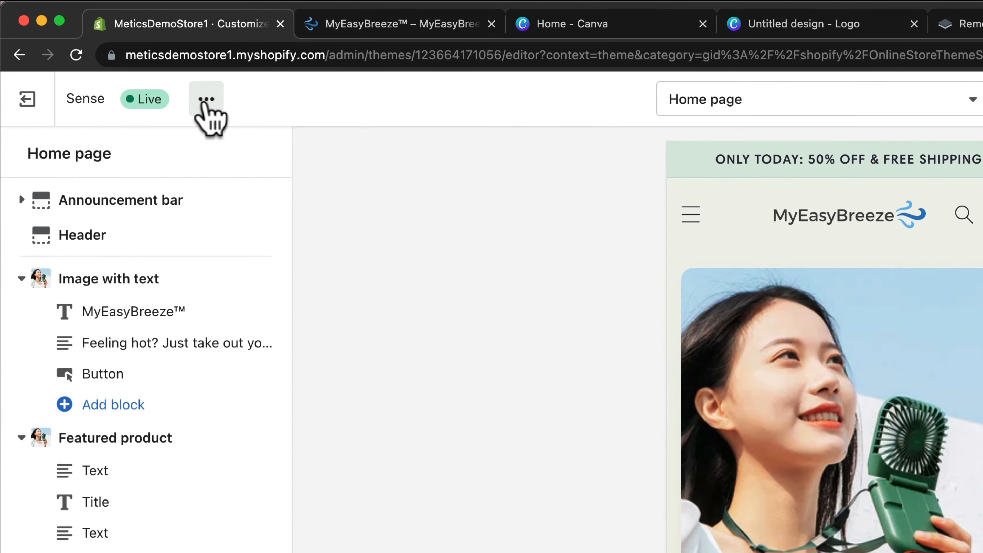
click(202, 104)
View the live MyEasyBreeze storefront in a new tab, inspect its store URL, then return to admin.
click(92, 308)
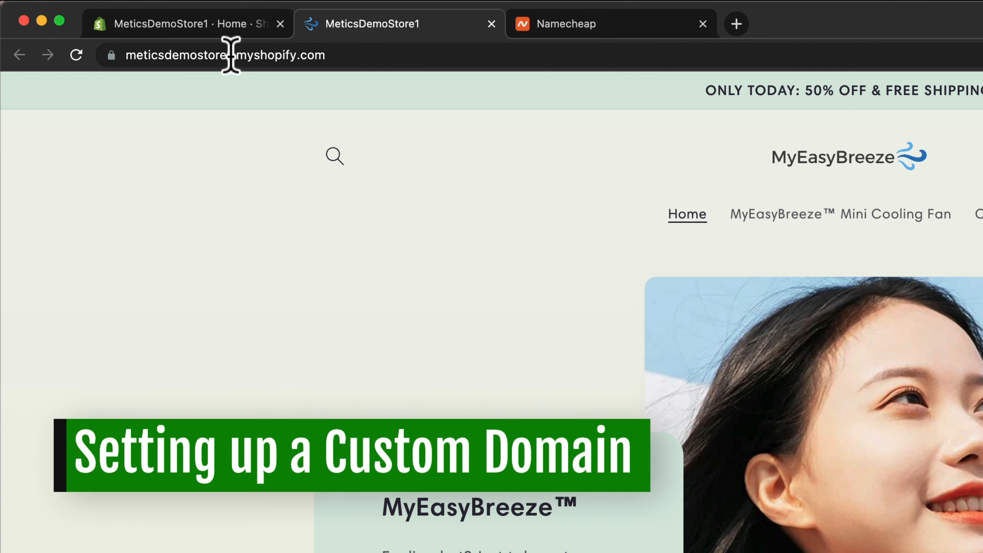
drag(197, 55, 332, 56)
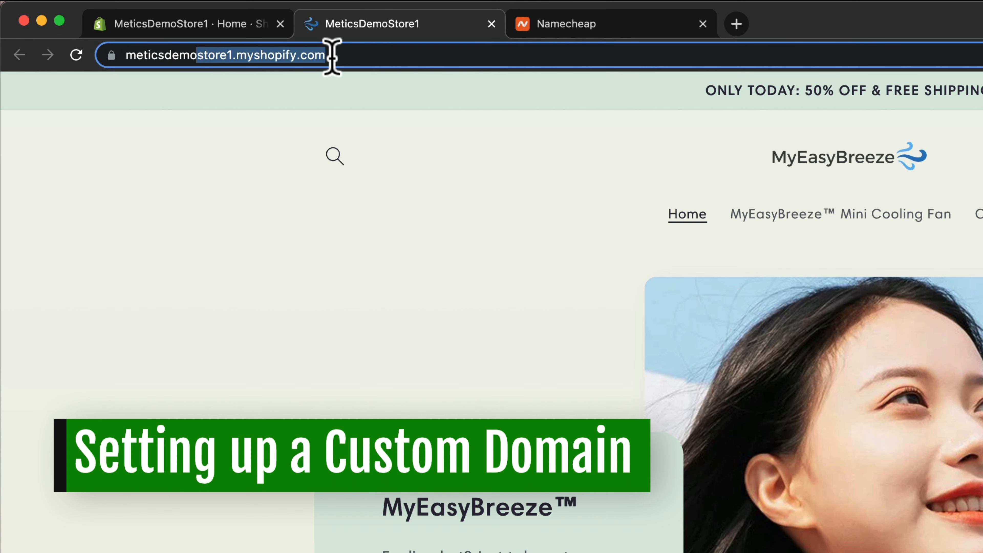
click(397, 56)
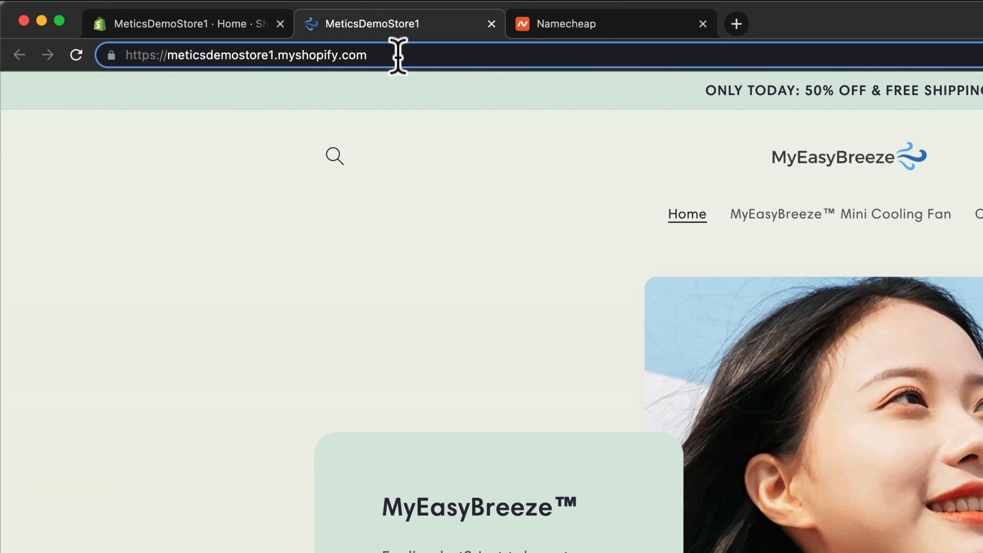
click(221, 25)
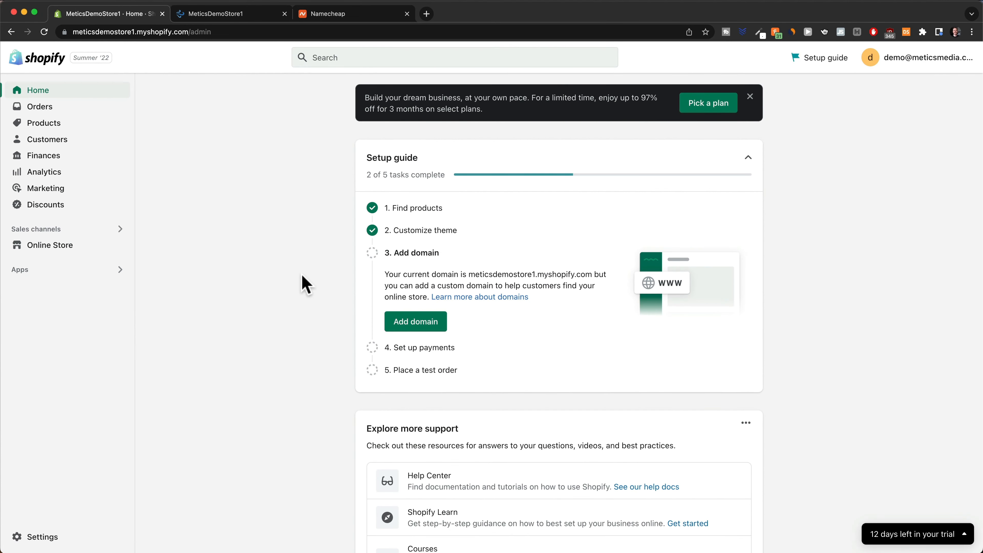
Go to Settings > Domains and start buying a new domain.
click(25, 541)
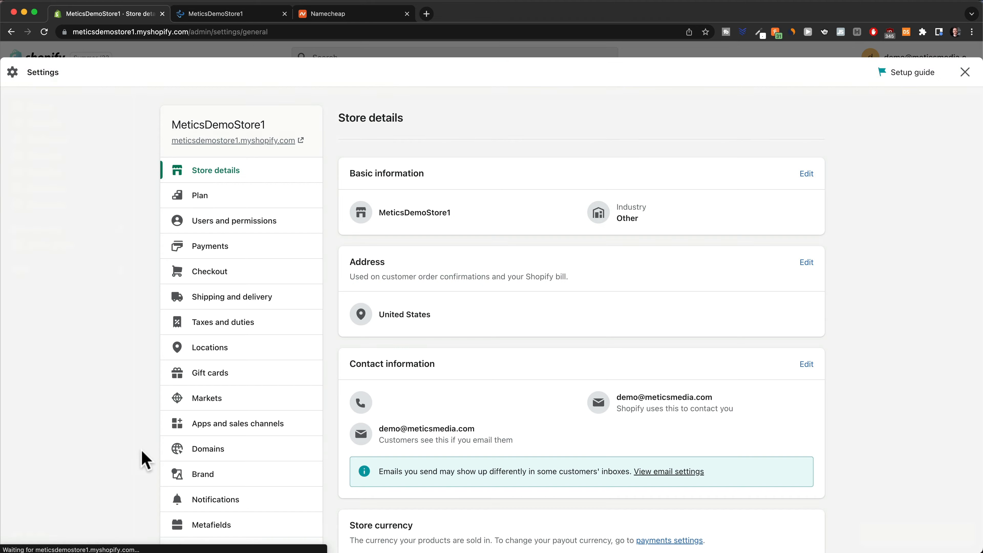
scroll(248, 384, down, 2)
scroll(248, 377, down, 3)
scroll(235, 301, up, 2)
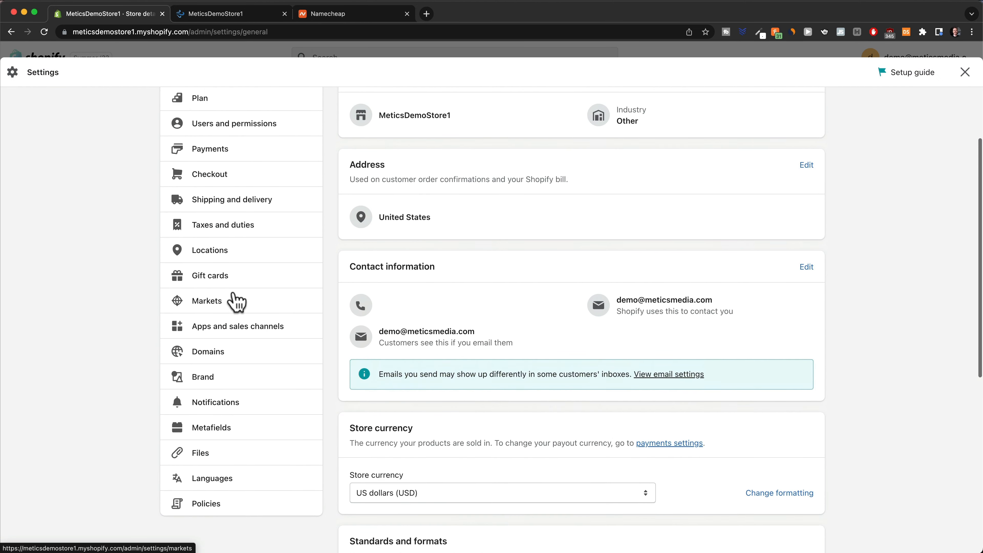
click(221, 361)
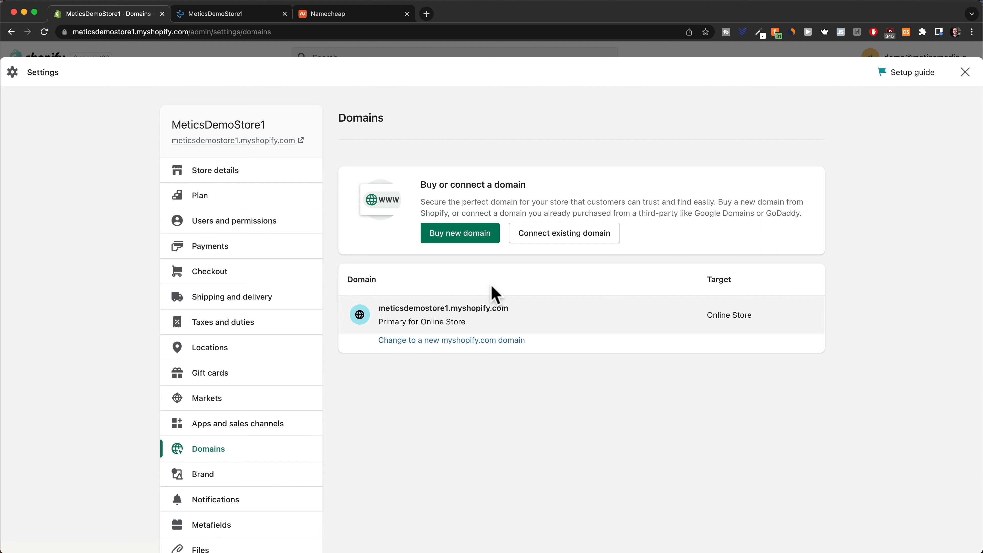
click(466, 237)
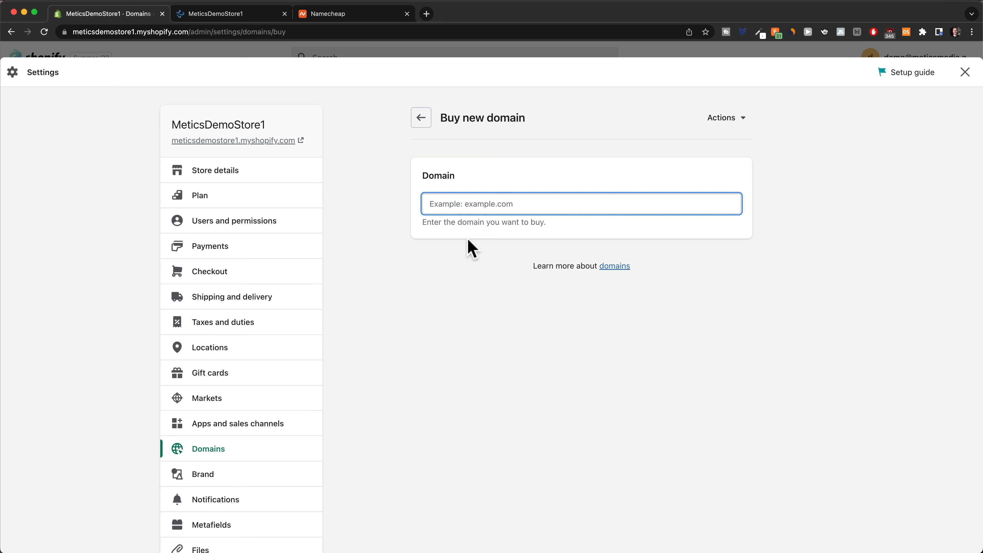
Compare myeasybreeze.com at $14.00/year on Shopify with Namecheap's $8.98/yr, then go back.
click(347, 15)
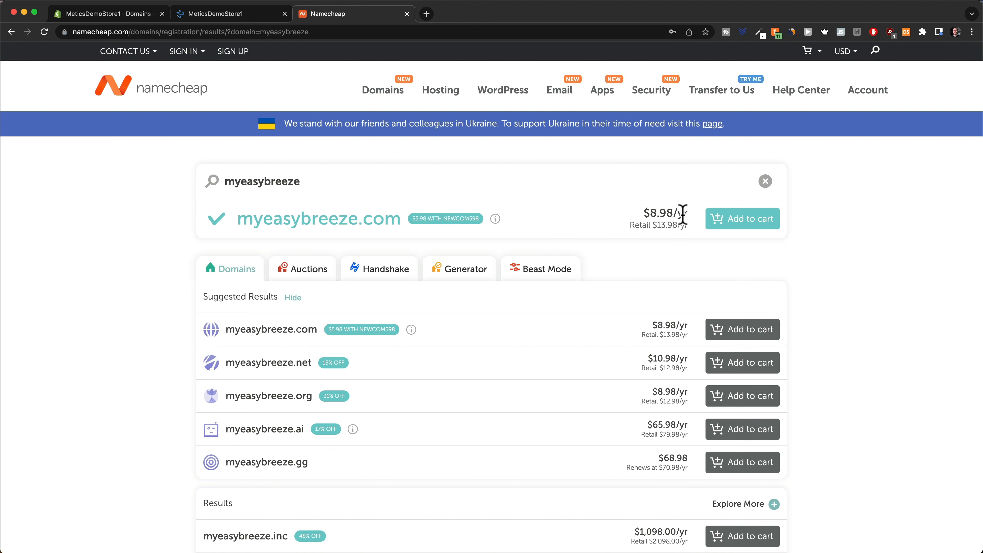
click(131, 15)
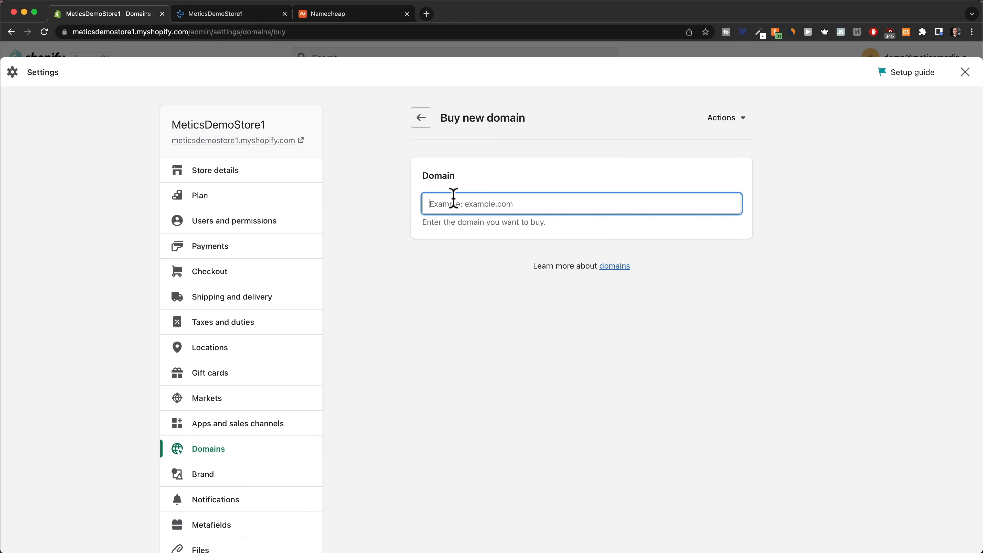
text(myeasybreeze)
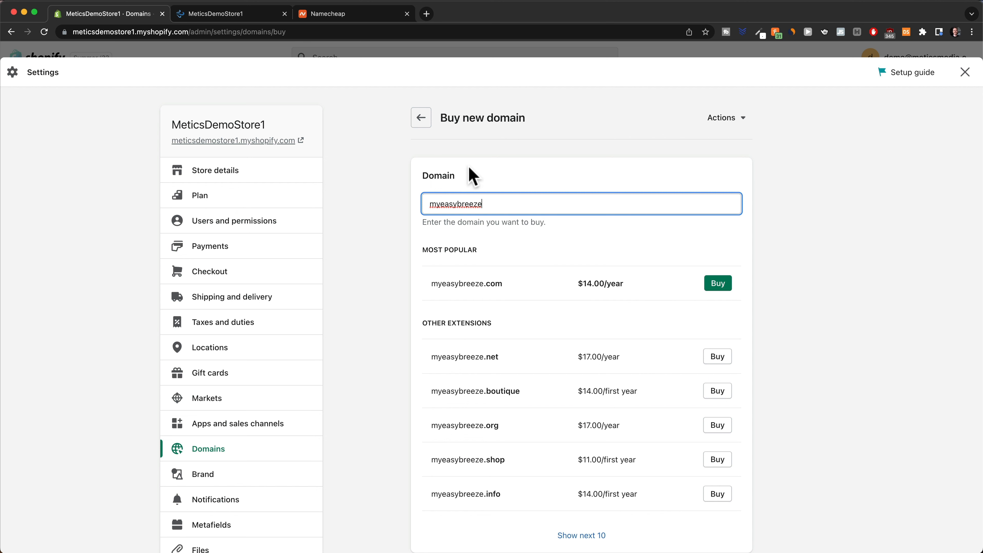
click(334, 14)
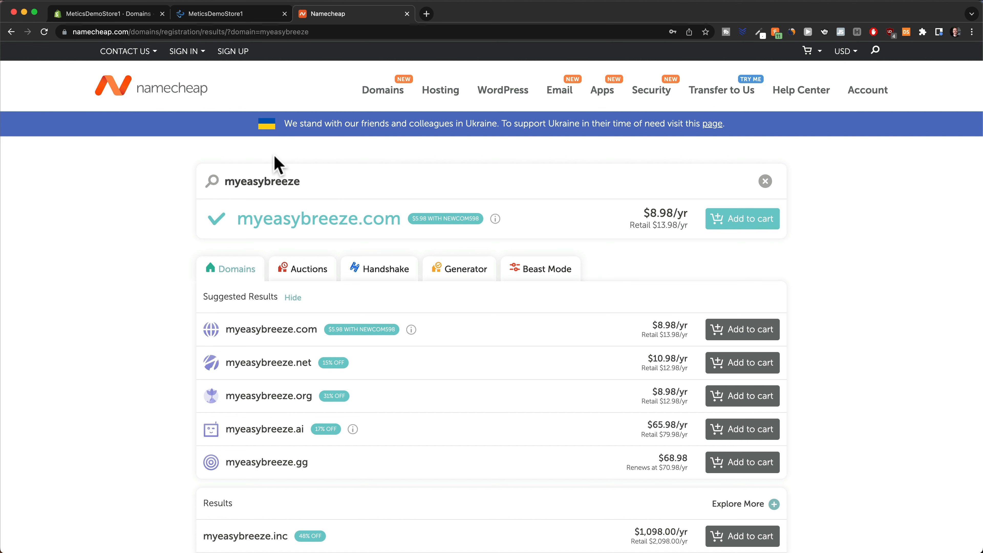
click(127, 17)
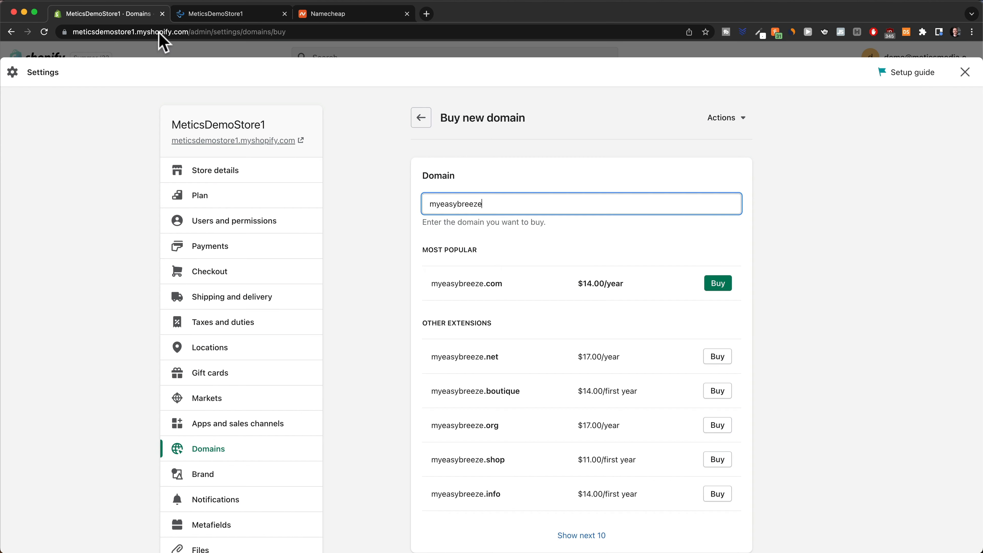
click(418, 119)
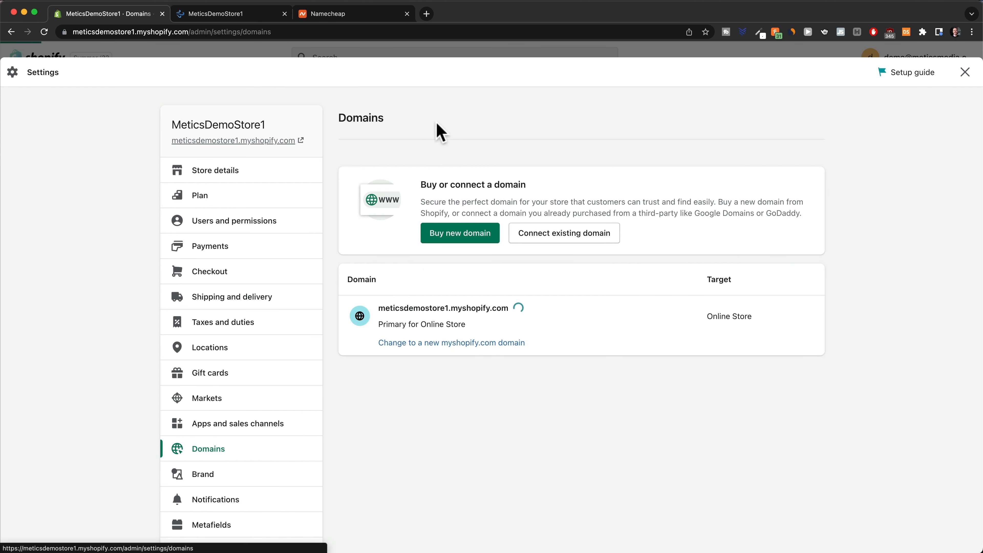
Check the connect-existing-domain option, then start buying myeasybreeze.com for $14.00/year.
click(559, 240)
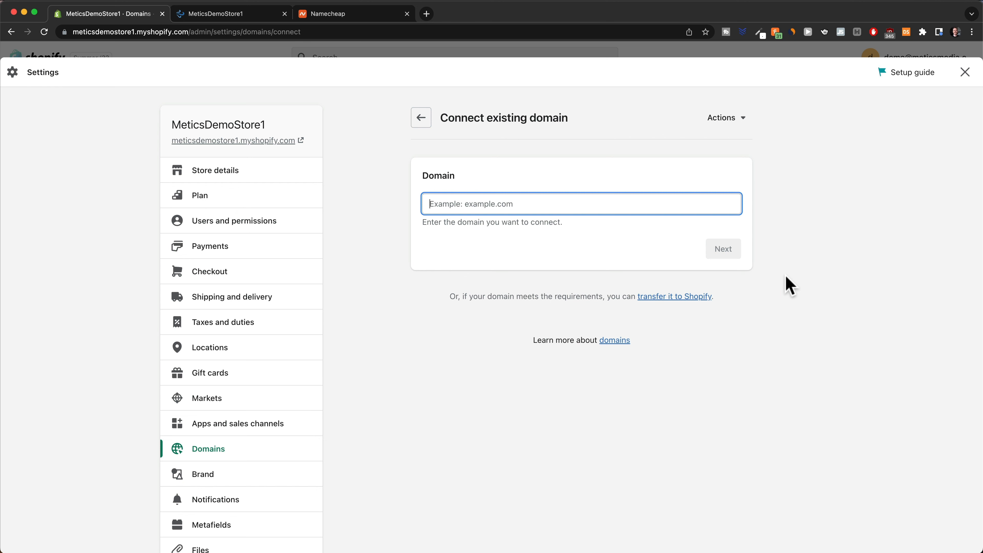
click(421, 120)
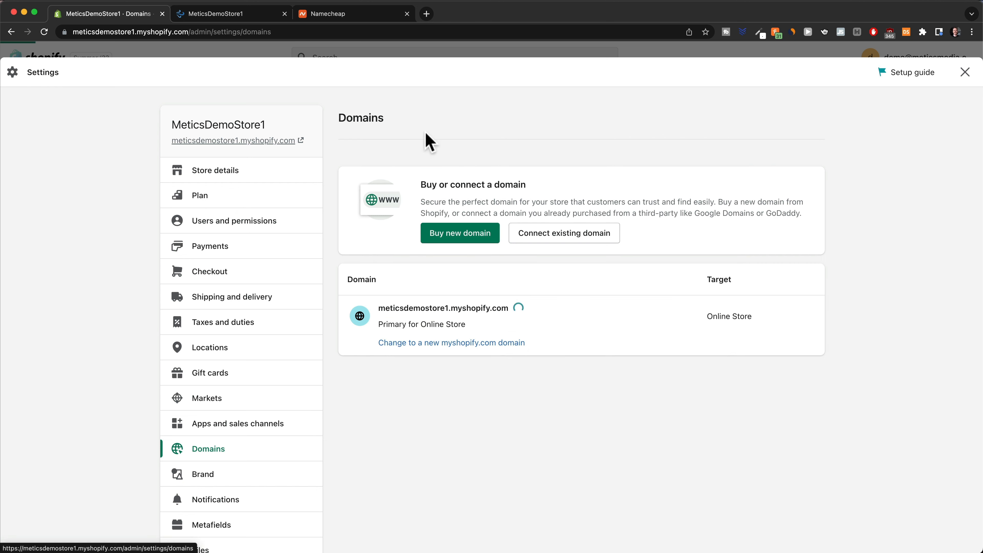
click(466, 236)
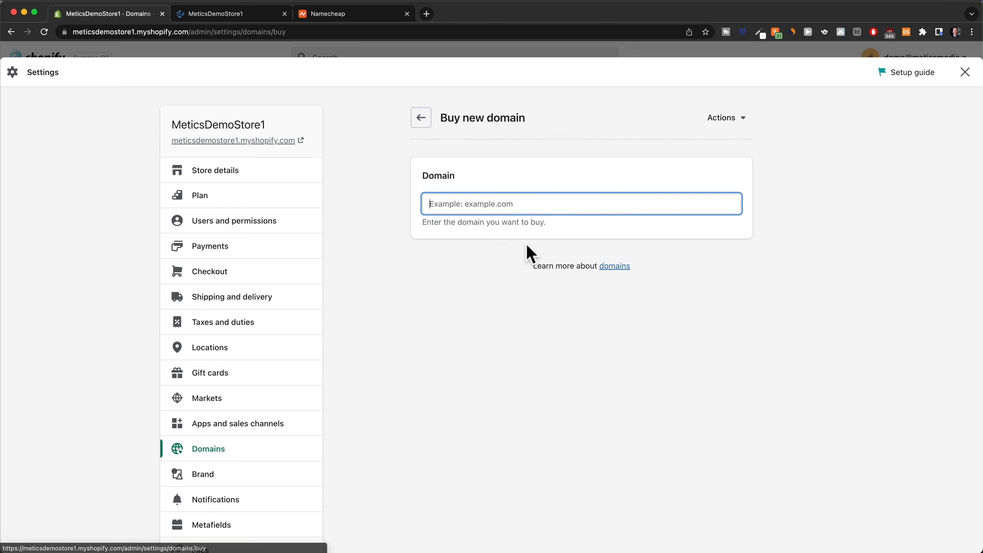
text(myeasybreeze)
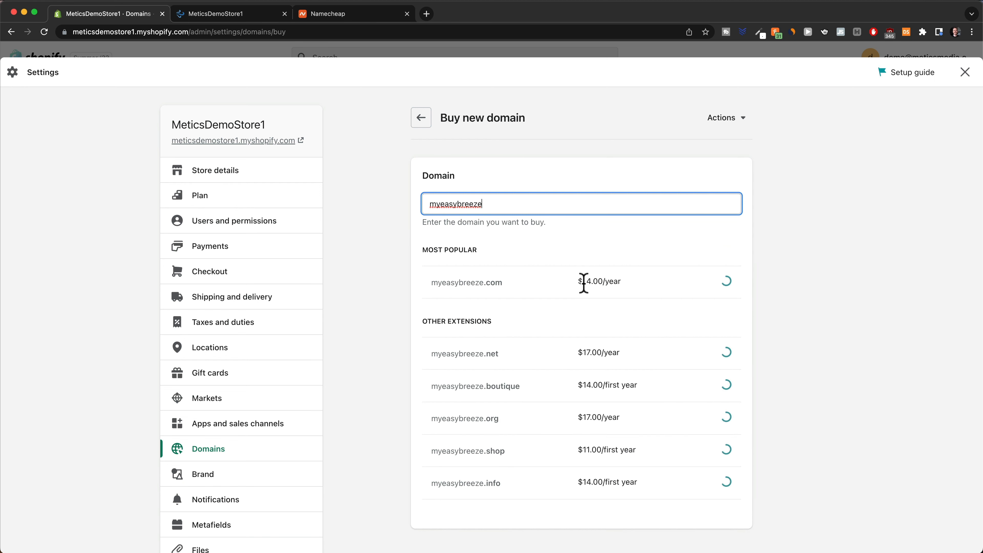
click(718, 284)
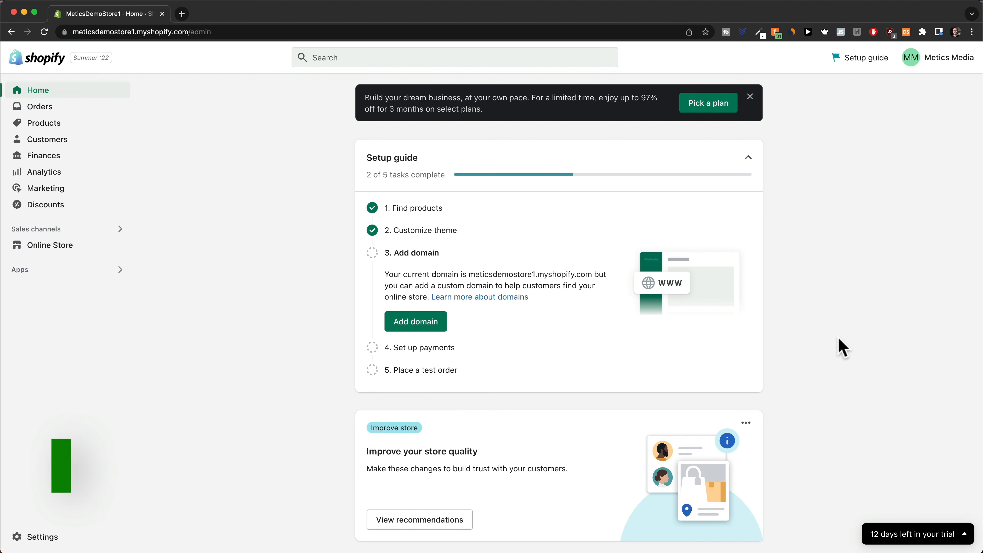
Set the homepage title to MyEasyBreeze™ in Online Store Preferences.
click(29, 247)
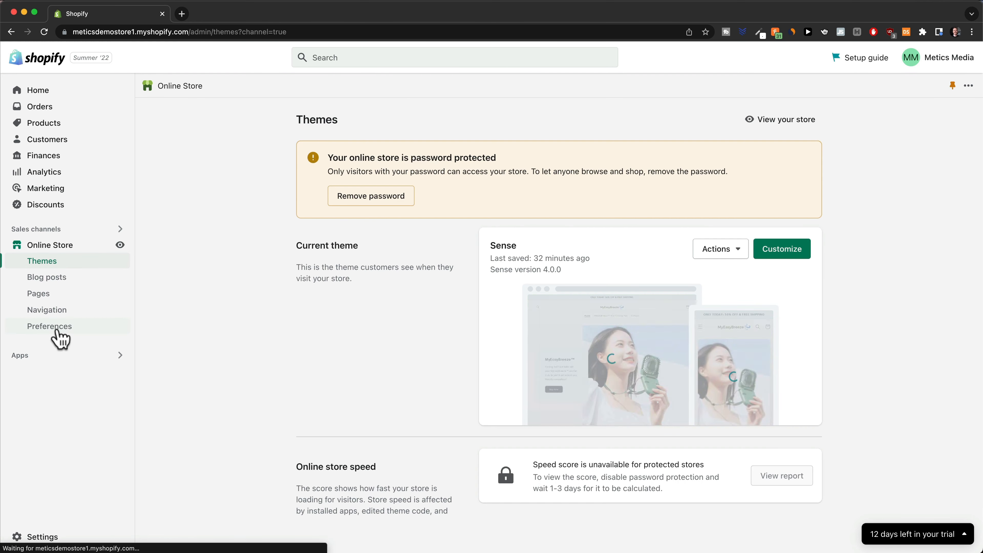
click(59, 333)
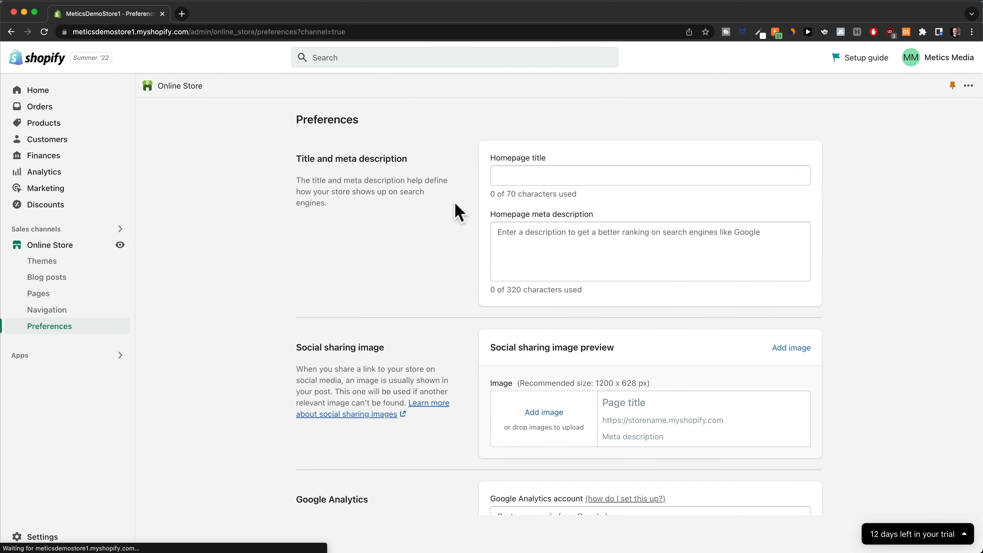
click(521, 177)
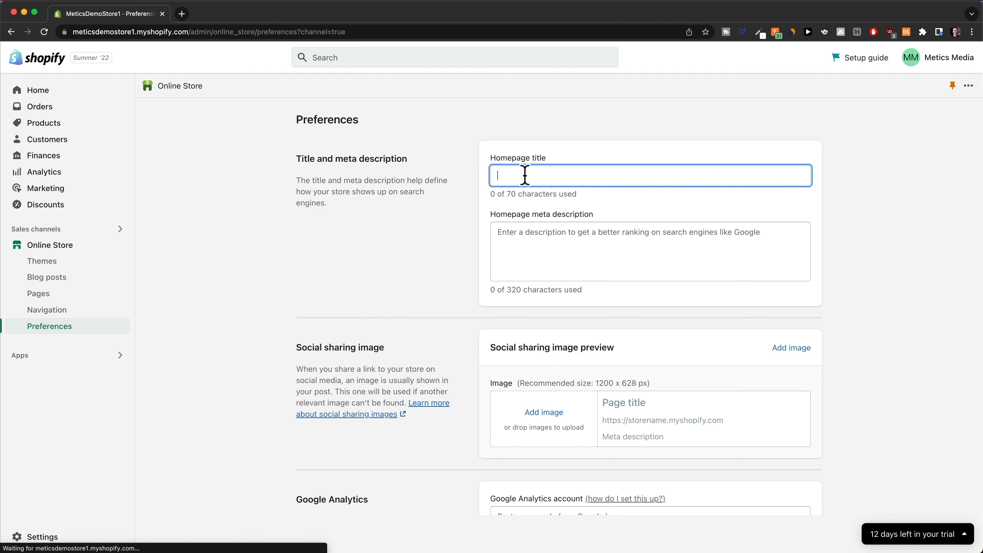
text(MyEasyBreeze™)
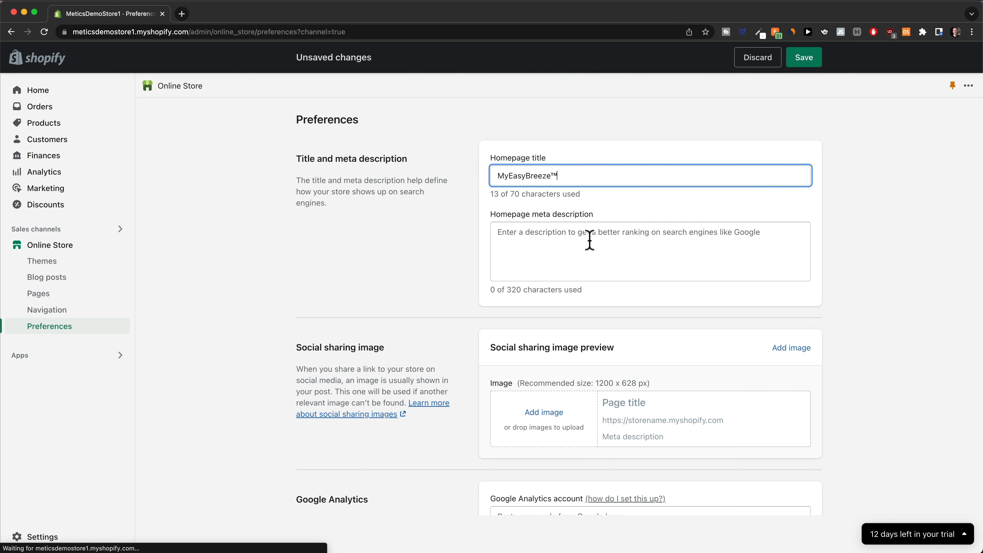
click(538, 239)
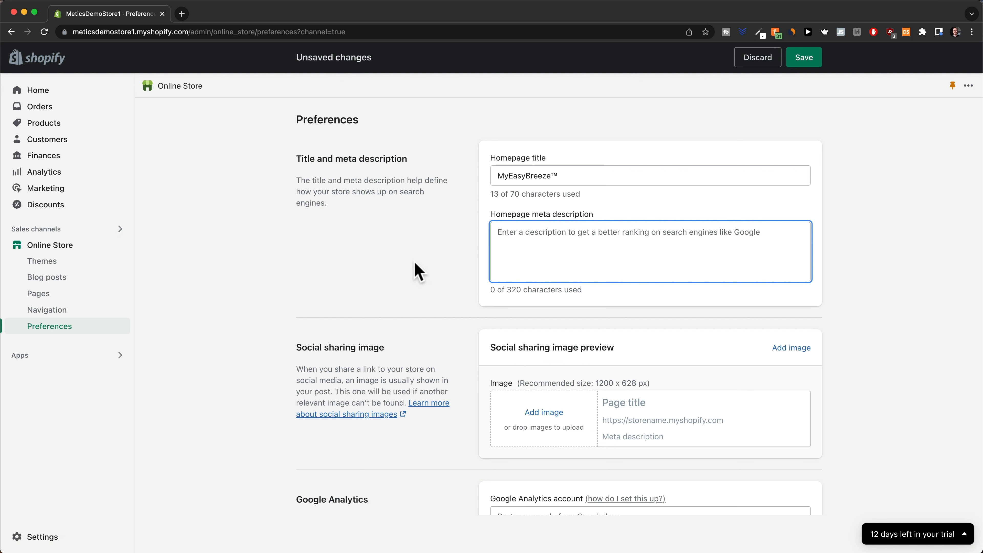
scroll(416, 270, down, 4)
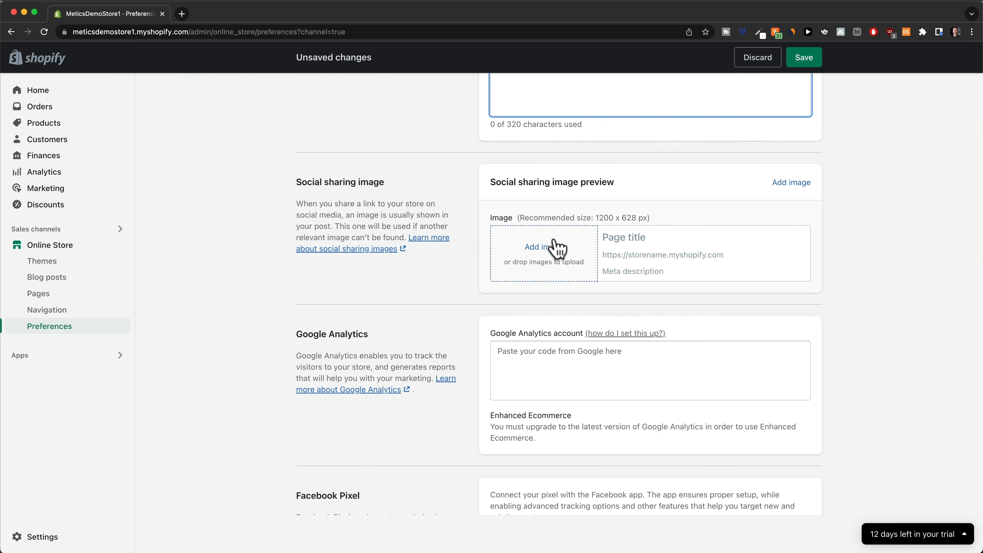
Use the lifestyle1.jpeg photo as the social sharing image.
click(553, 248)
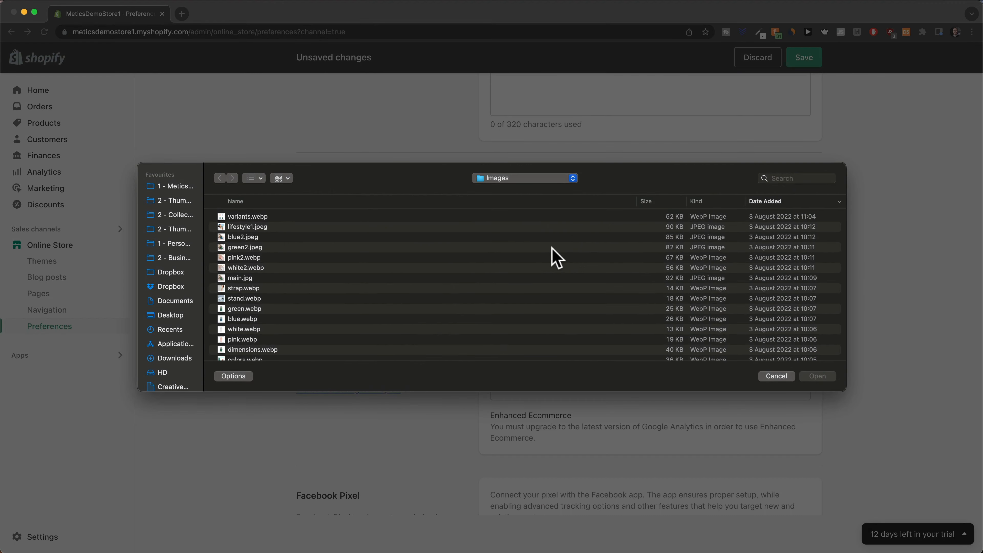
scroll(502, 245, down, 2)
scroll(294, 240, up, 2)
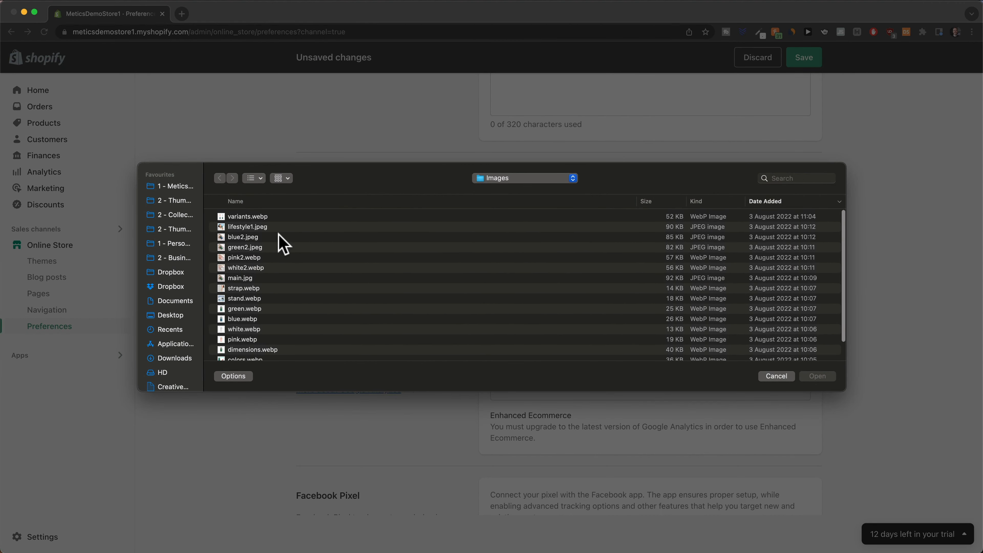
click(252, 227)
click(817, 377)
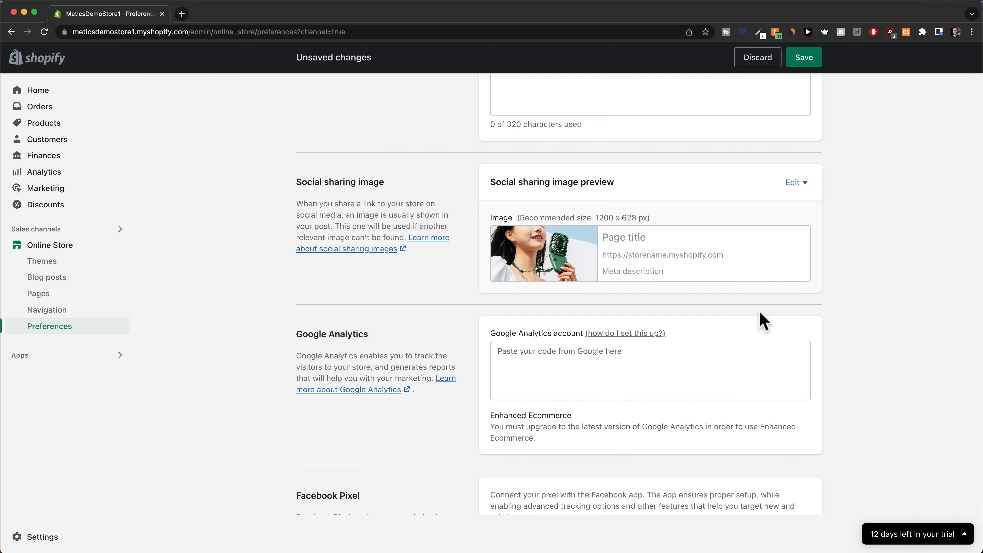
scroll(757, 309, down, 3)
Follow the pick-a-plan link under Password protection to the Pick a plan page.
scroll(759, 315, down, 4)
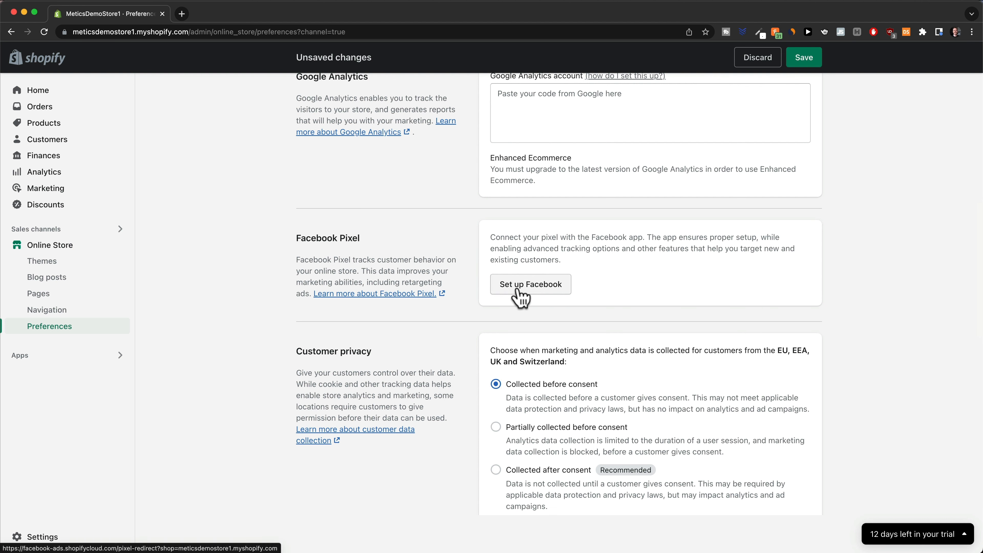
click(520, 298)
scroll(761, 333, down, 10)
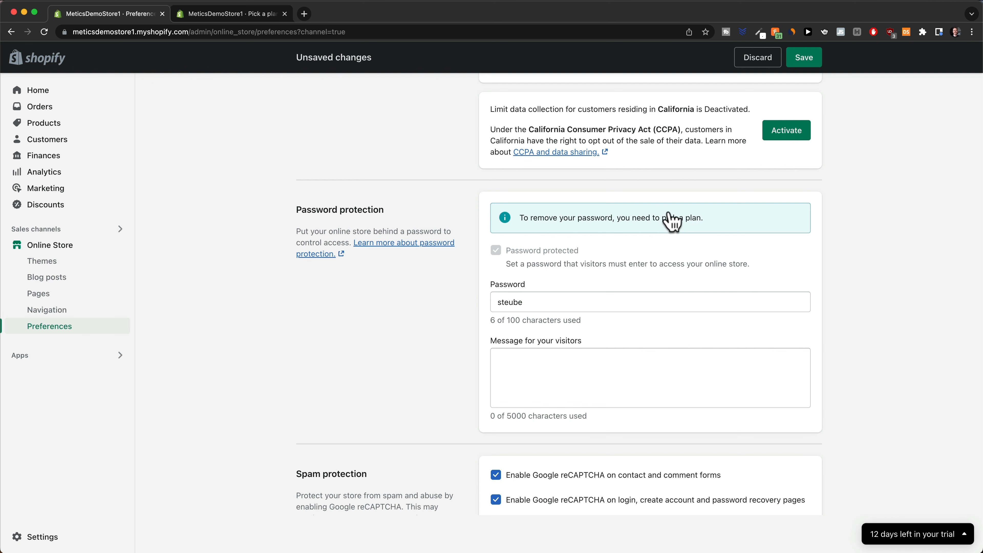
click(226, 14)
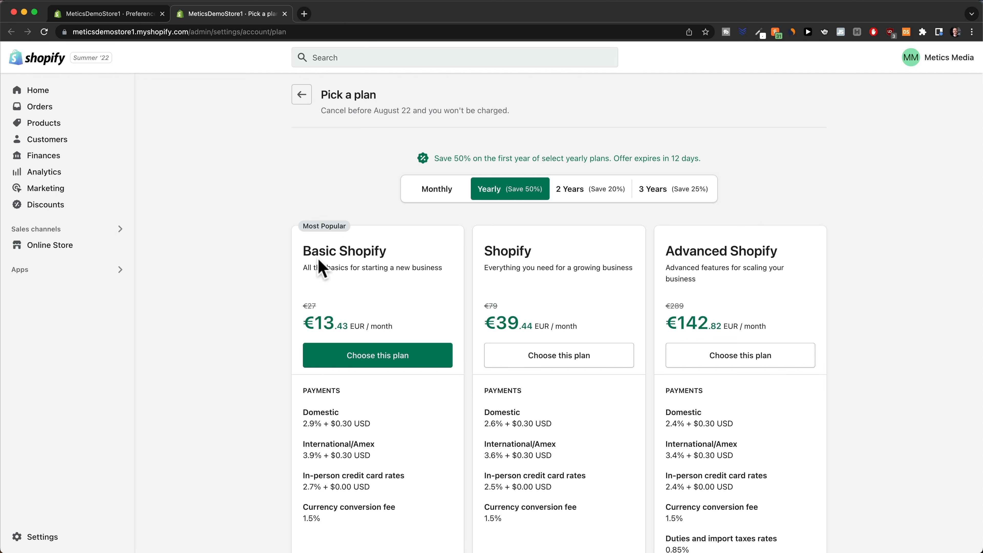
Subscribe to the Basic Shopify plan with monthly billing.
scroll(325, 269, down, 3)
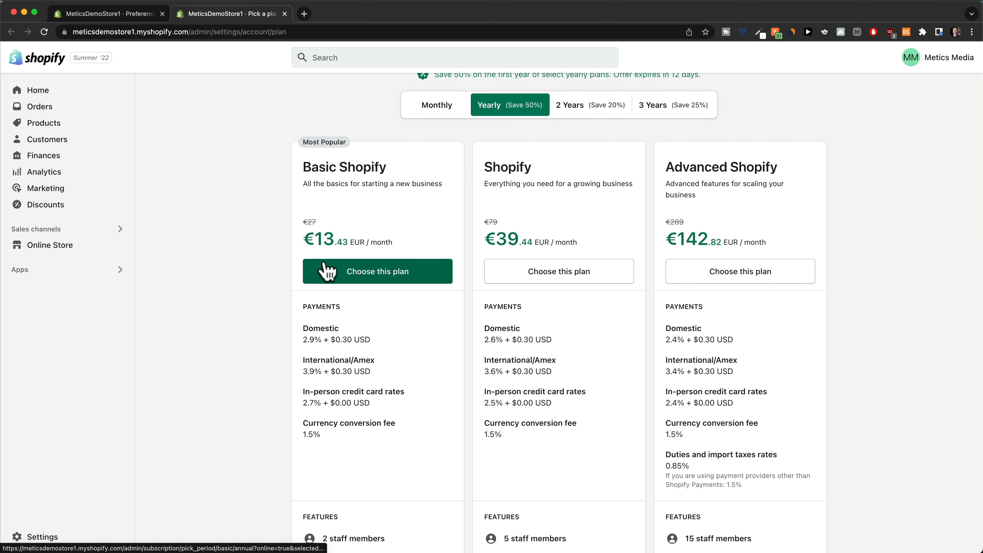
scroll(329, 270, up, 1)
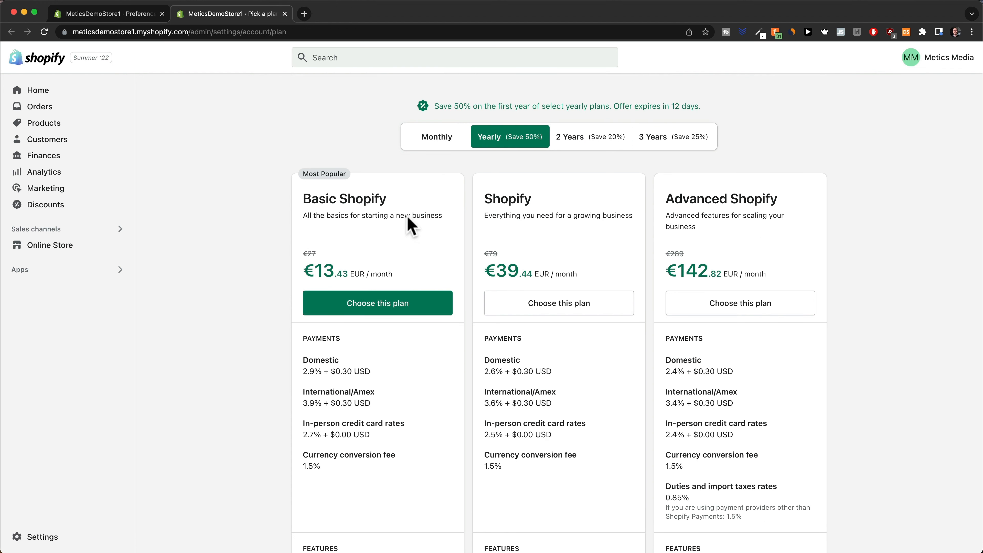
click(431, 149)
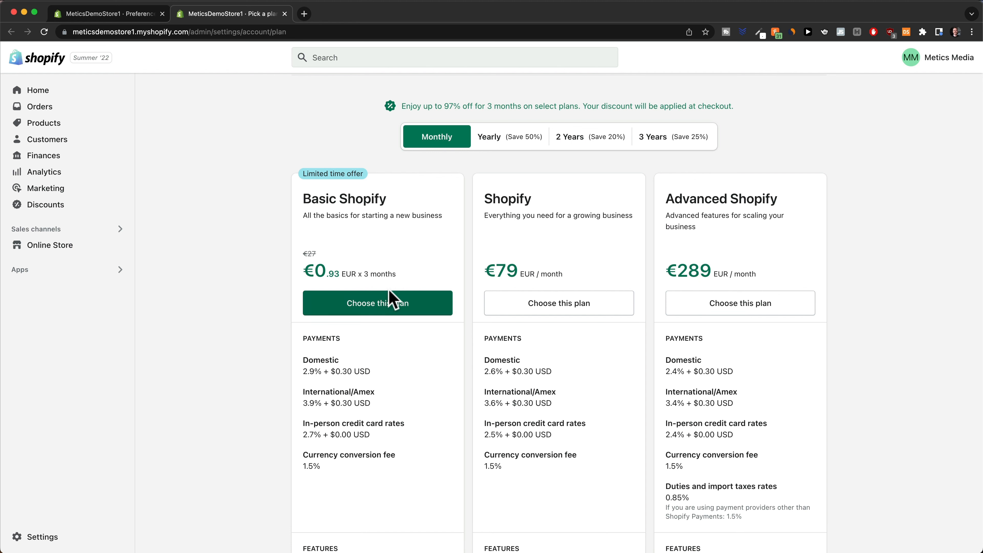
click(384, 313)
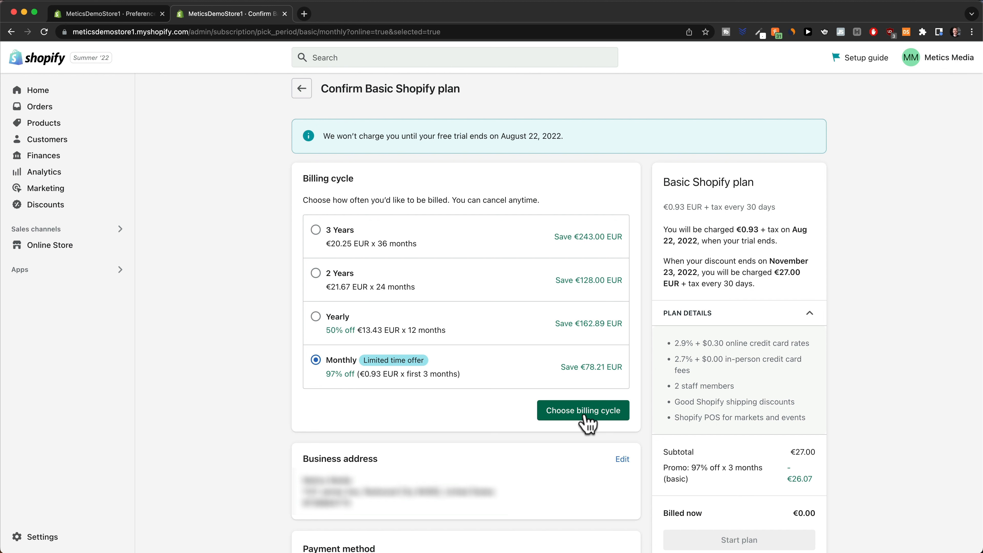
click(577, 413)
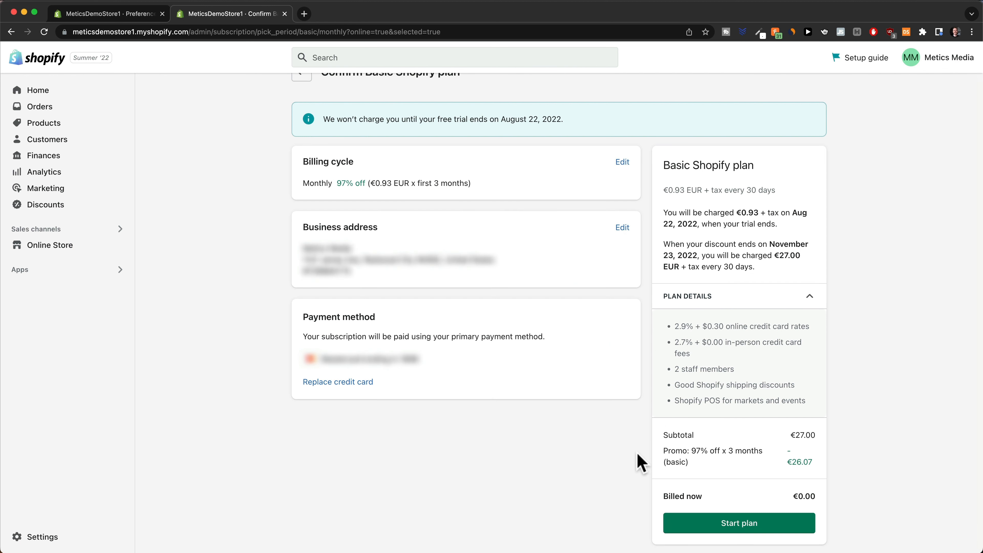
click(744, 526)
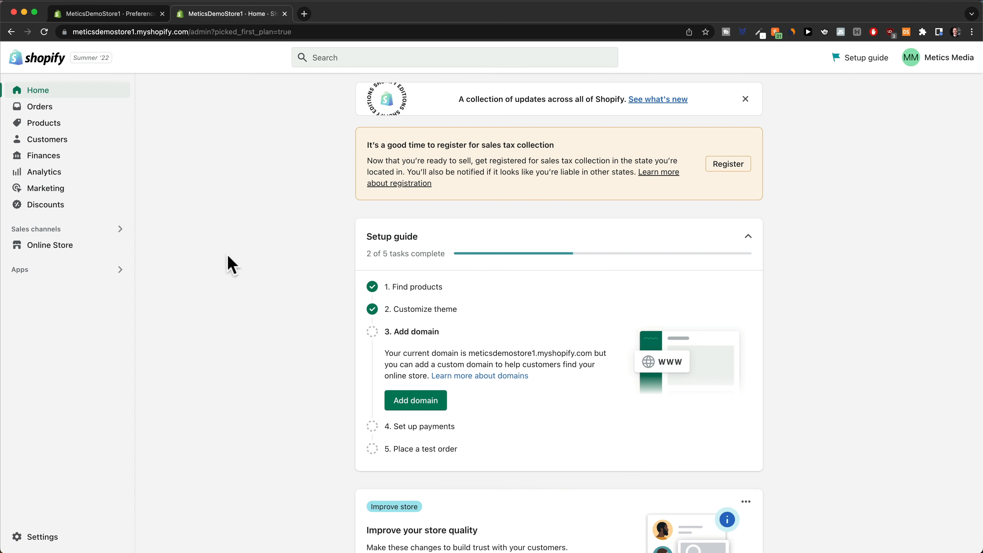
Turn off storefront password protection in Online Store Preferences and save the change.
click(68, 248)
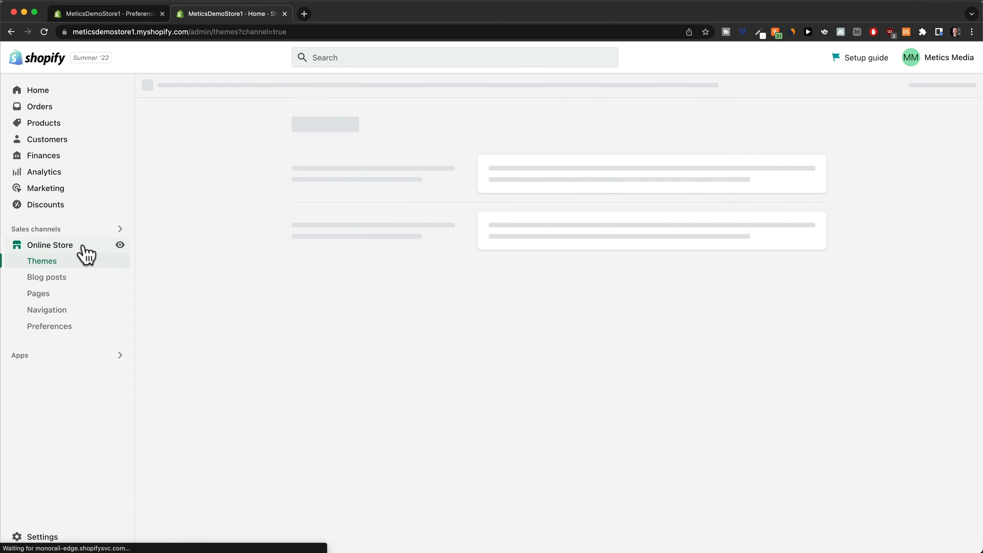
click(62, 327)
scroll(381, 374, down, 5)
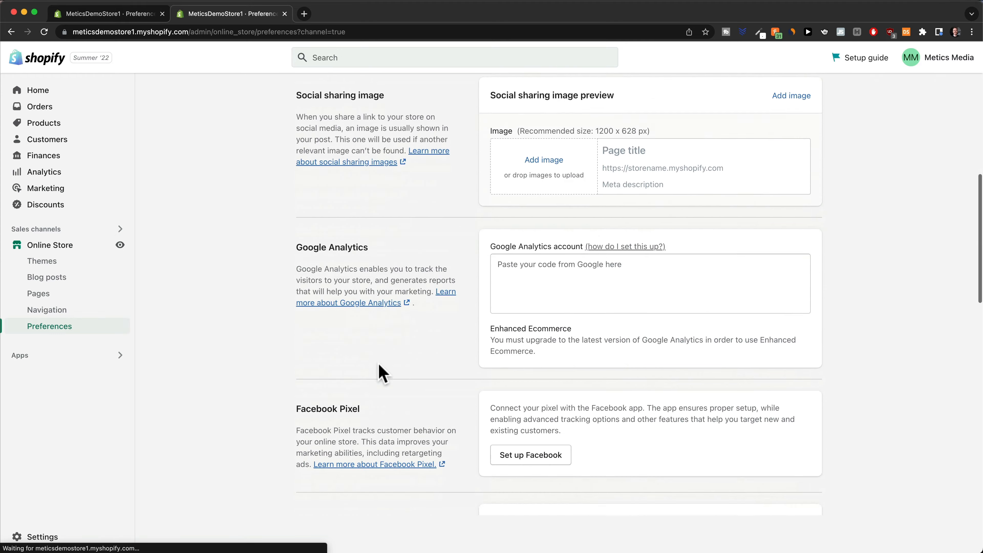
scroll(379, 364, down, 15)
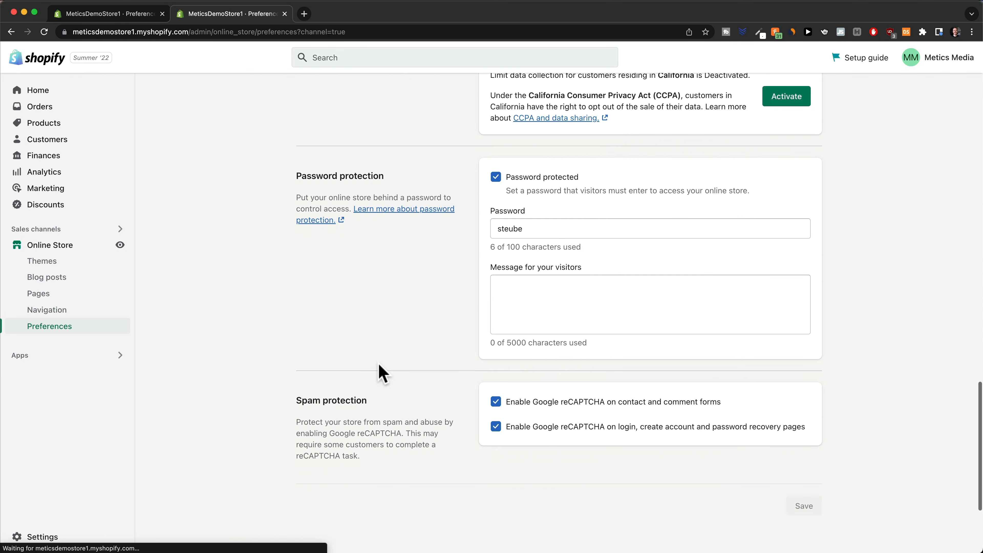
click(496, 177)
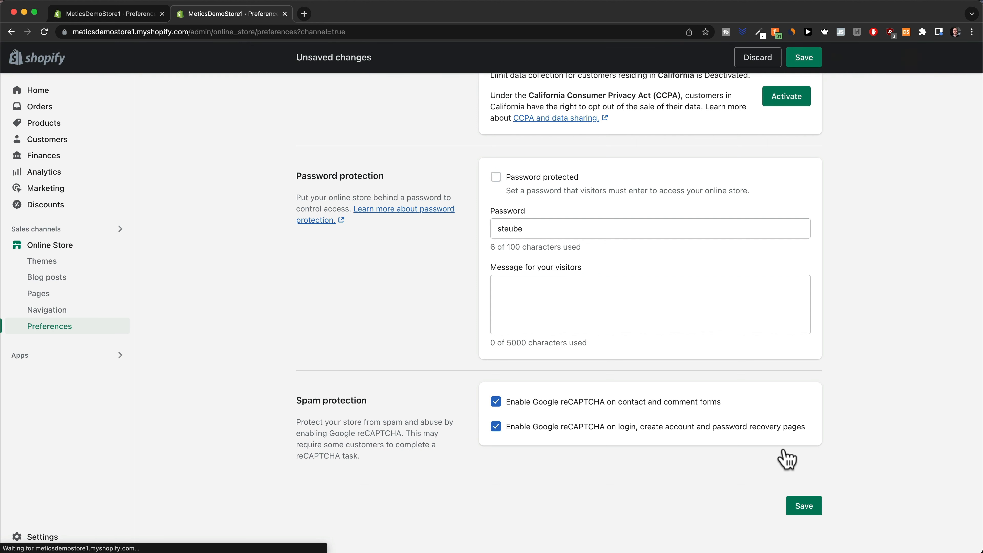
click(801, 504)
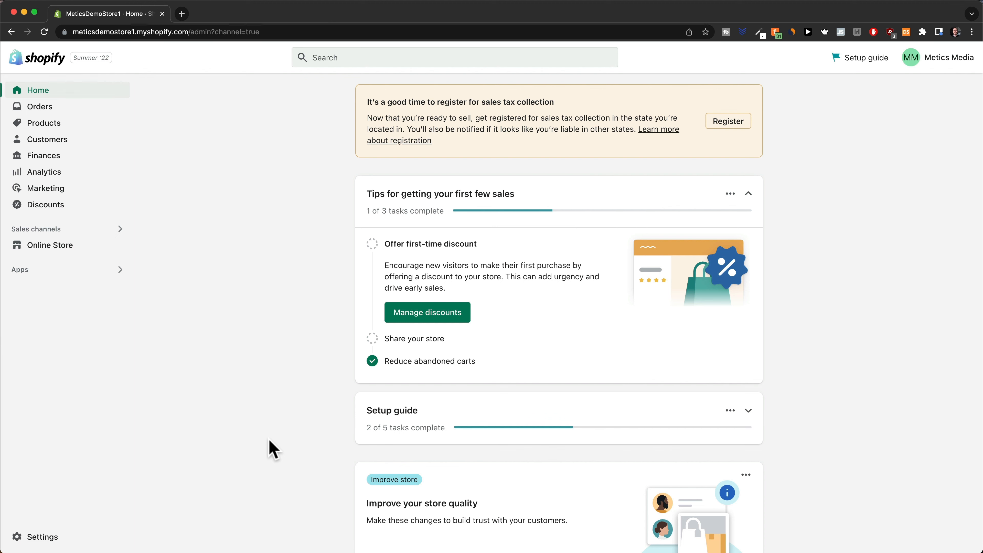
Rename the store to 'MyEasyBreeze' in Store details and save it.
click(50, 538)
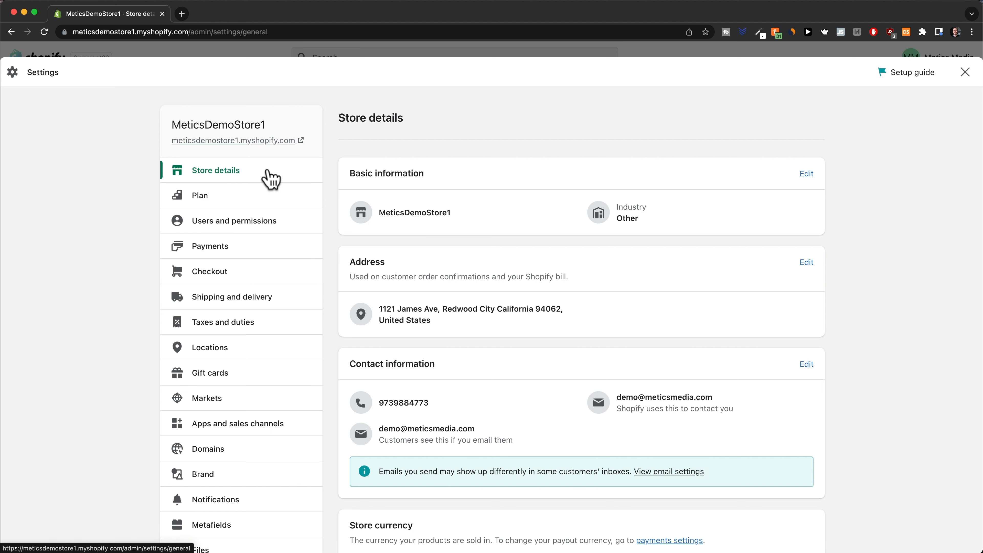
click(805, 175)
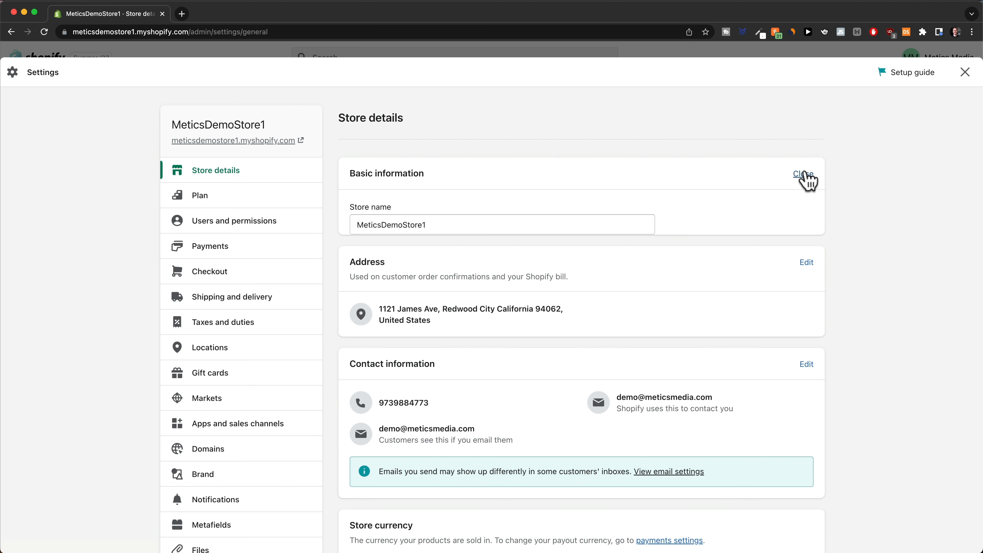
drag(469, 222, 333, 235)
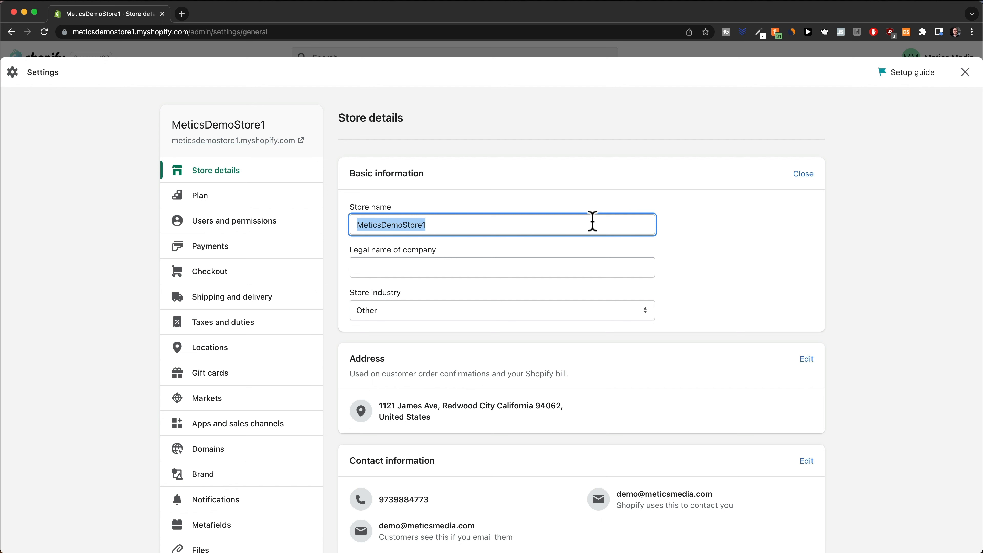
text(MyEasy)
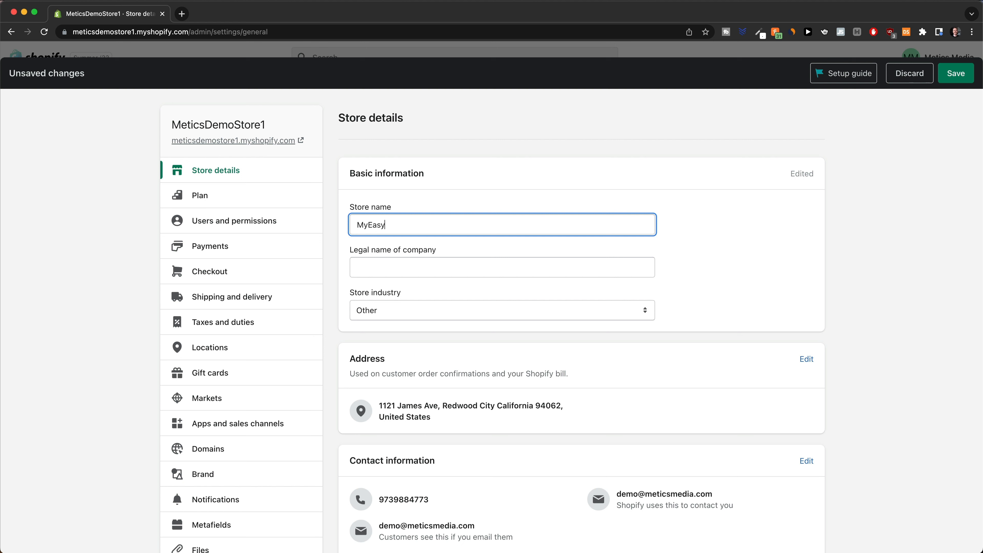
text(Breeze)
click(950, 77)
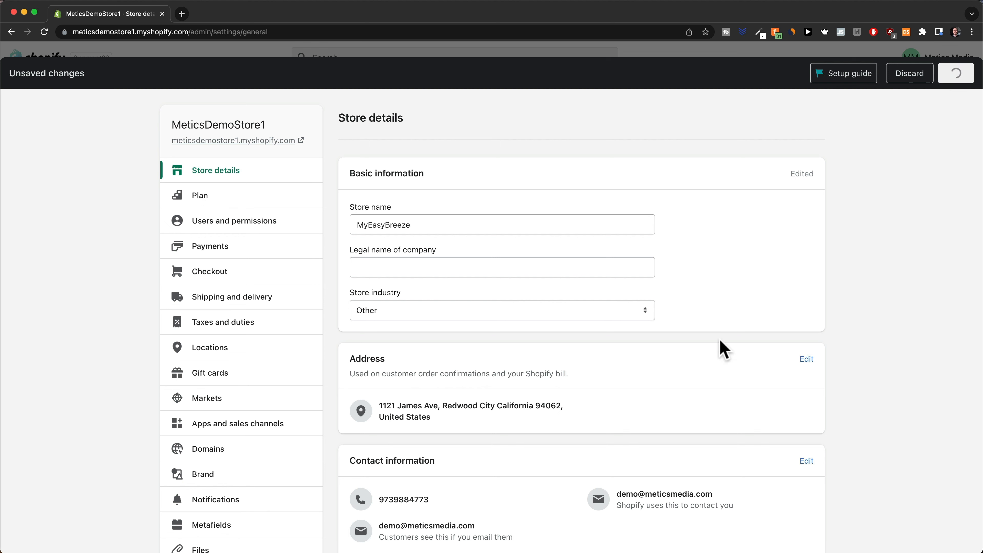
scroll(690, 294, down, 4)
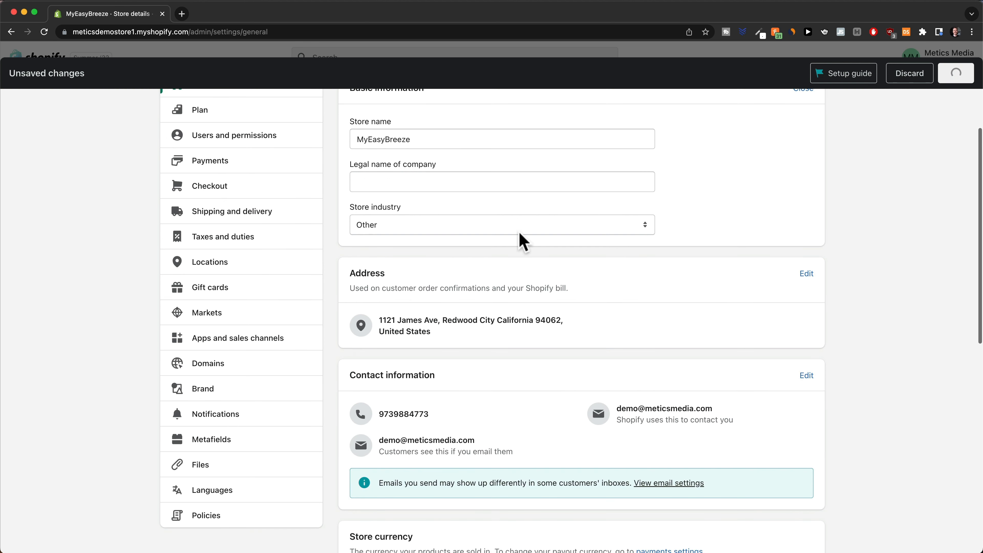
scroll(478, 223, down, 3)
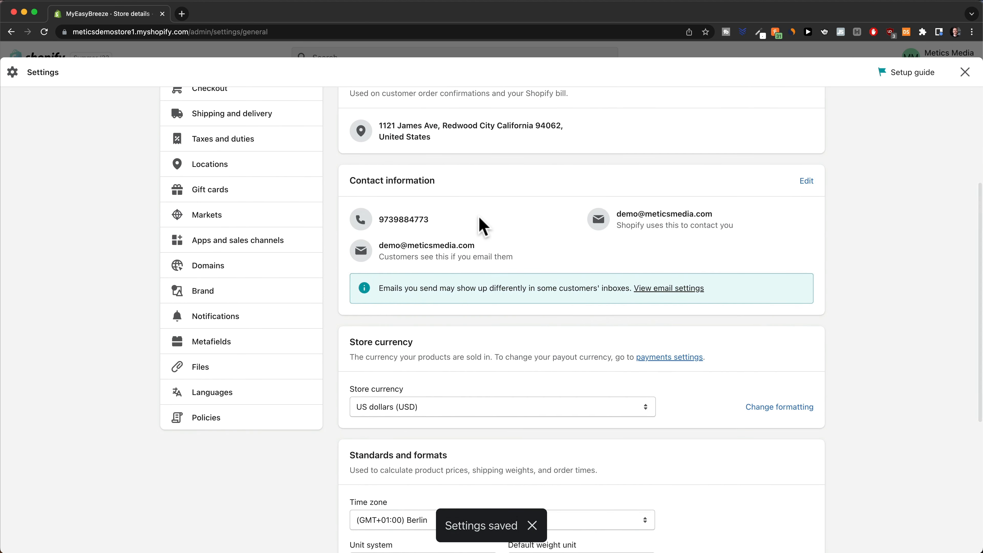
scroll(482, 226, down, 3)
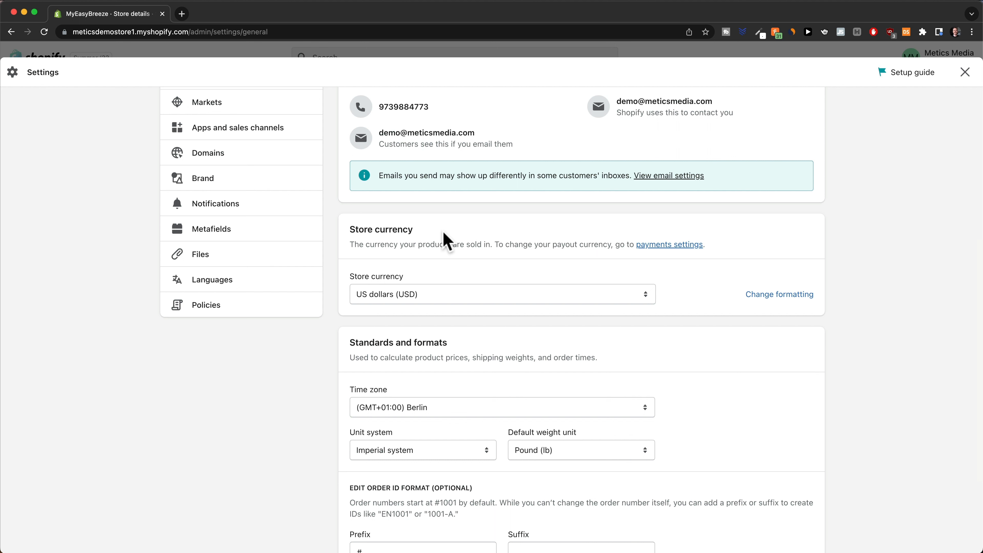
scroll(560, 390, up, 8)
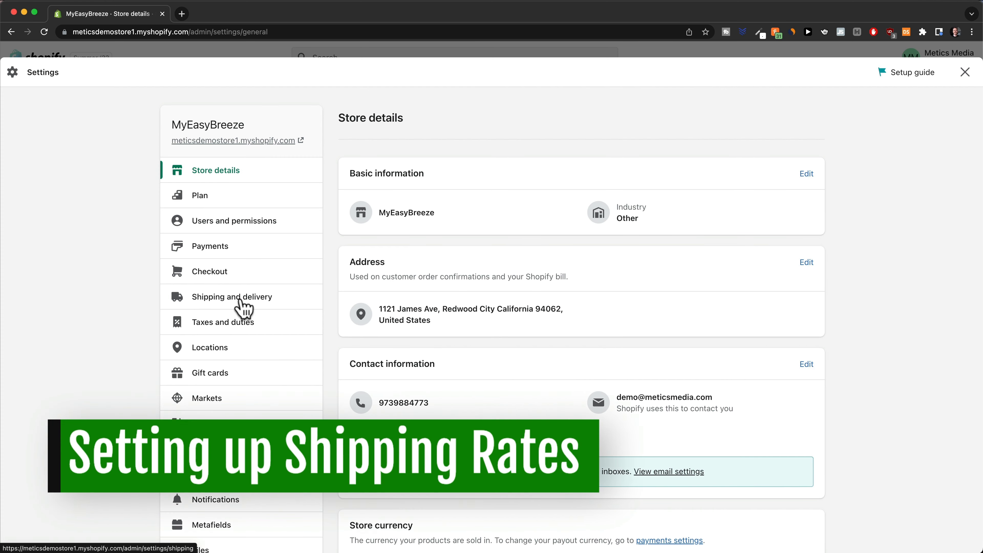
Open the General shipping profile's rates from Shipping and delivery settings.
click(244, 309)
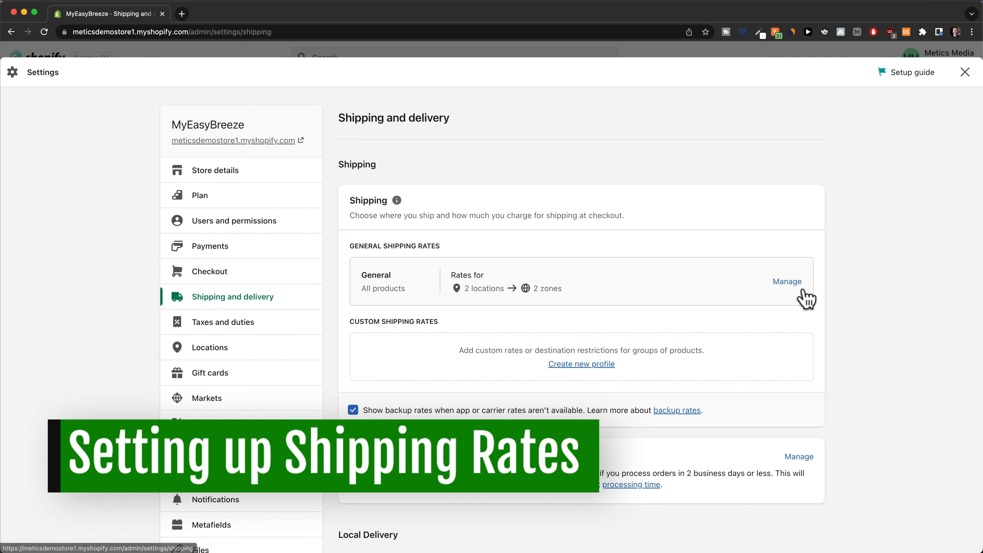
click(786, 282)
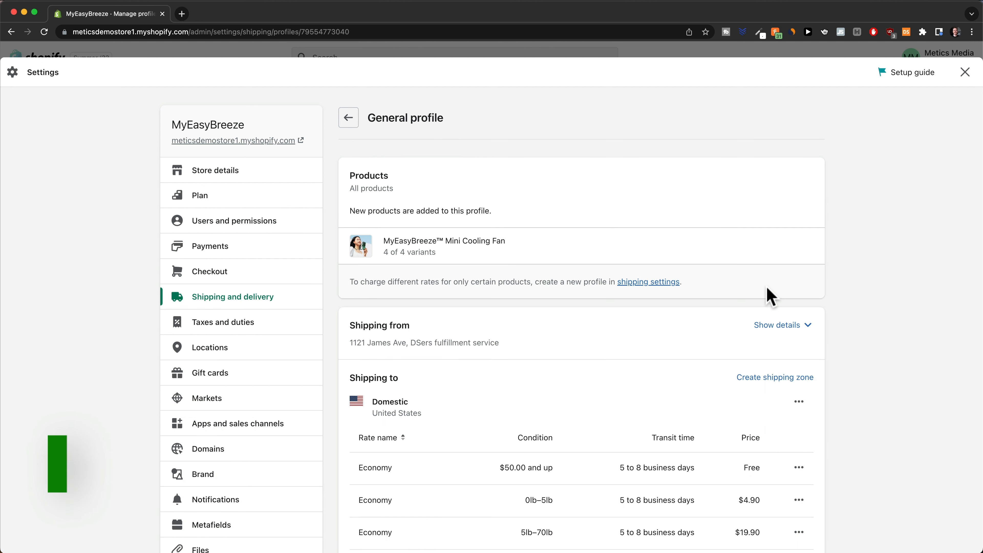
scroll(770, 296, down, 8)
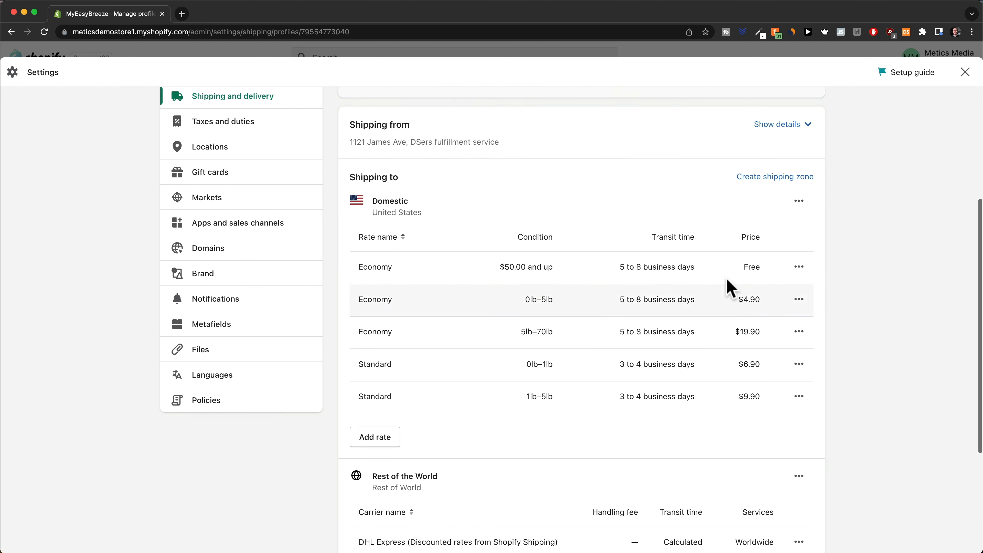
scroll(709, 297, up, 3)
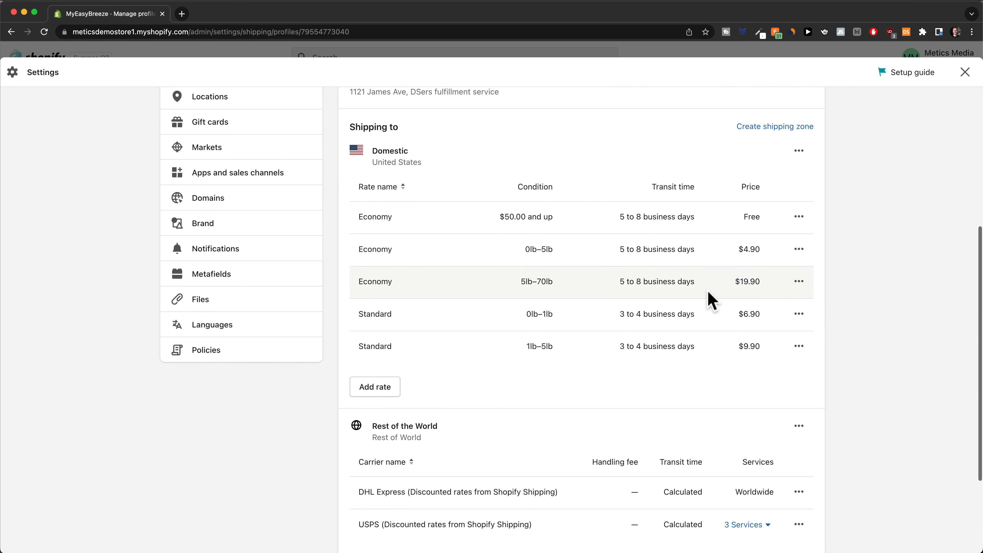
scroll(553, 439, down, 4)
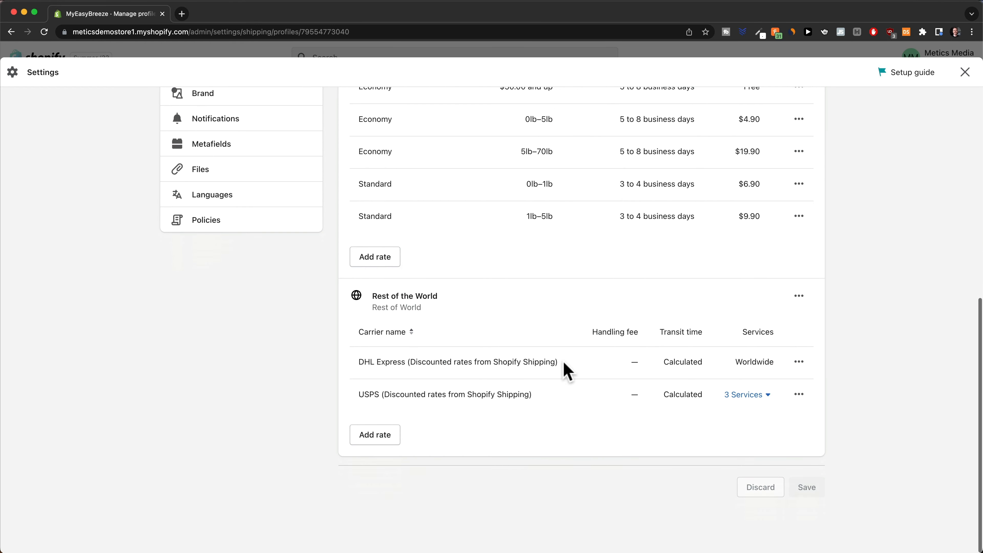
scroll(577, 351, up, 4)
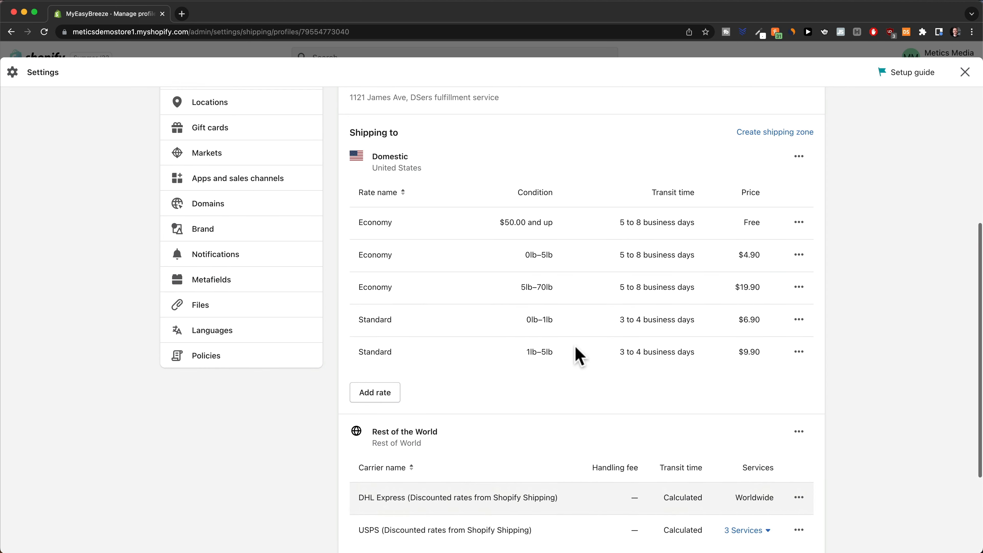
scroll(810, 327, up, 1)
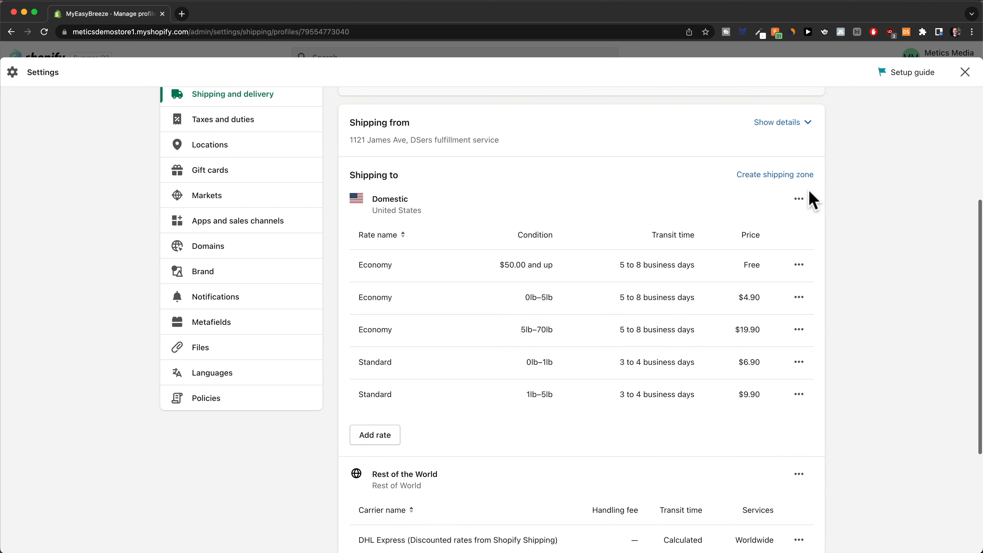
Delete the Domestic and Rest of the World shipping zones.
click(798, 199)
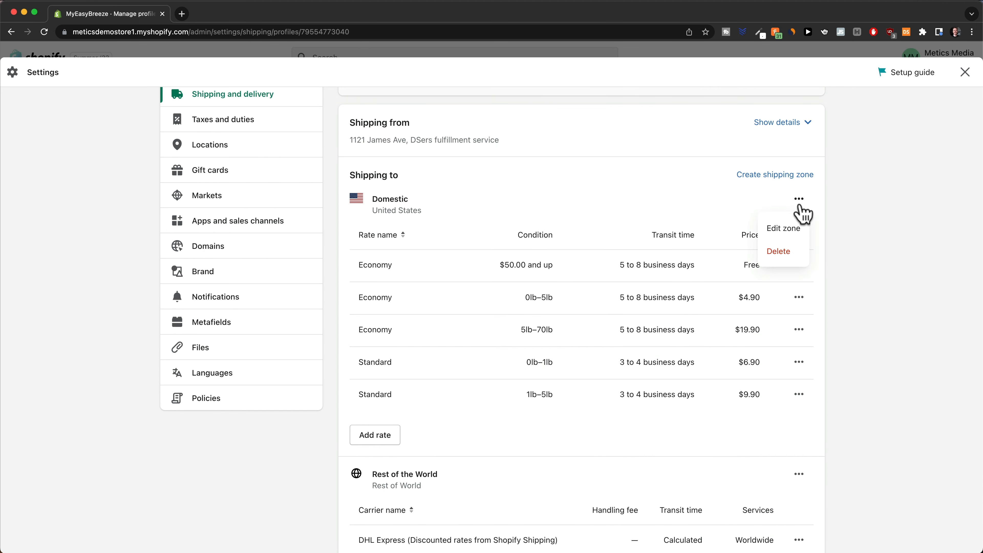
click(785, 250)
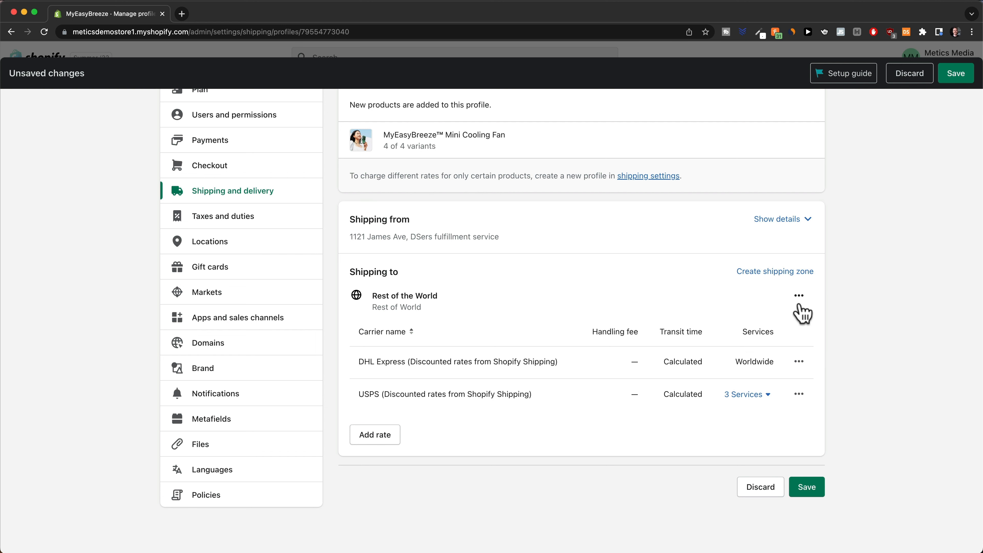
click(798, 297)
click(786, 348)
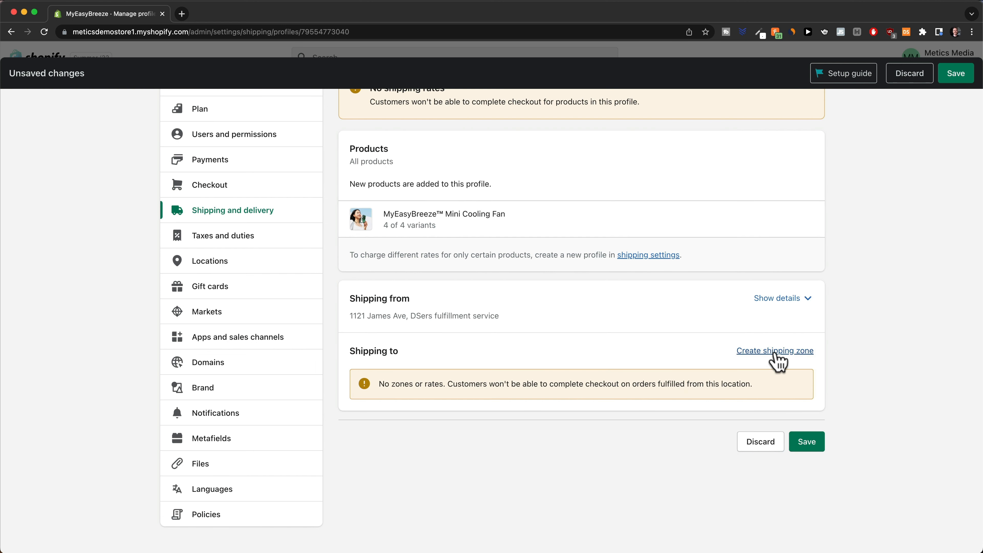
Create a shipping zone named 'US' that includes the United States.
click(775, 352)
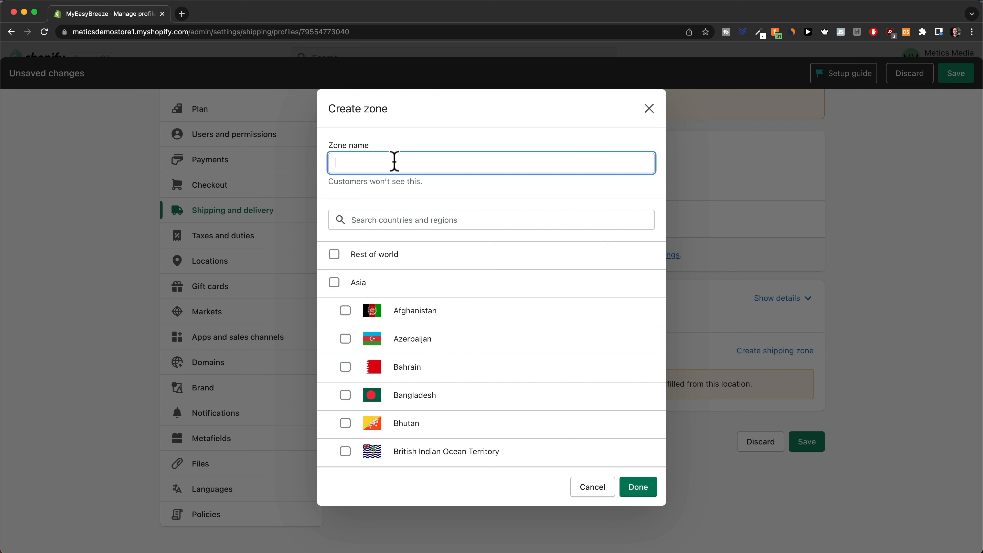
text(US)
click(388, 224)
text(united stat)
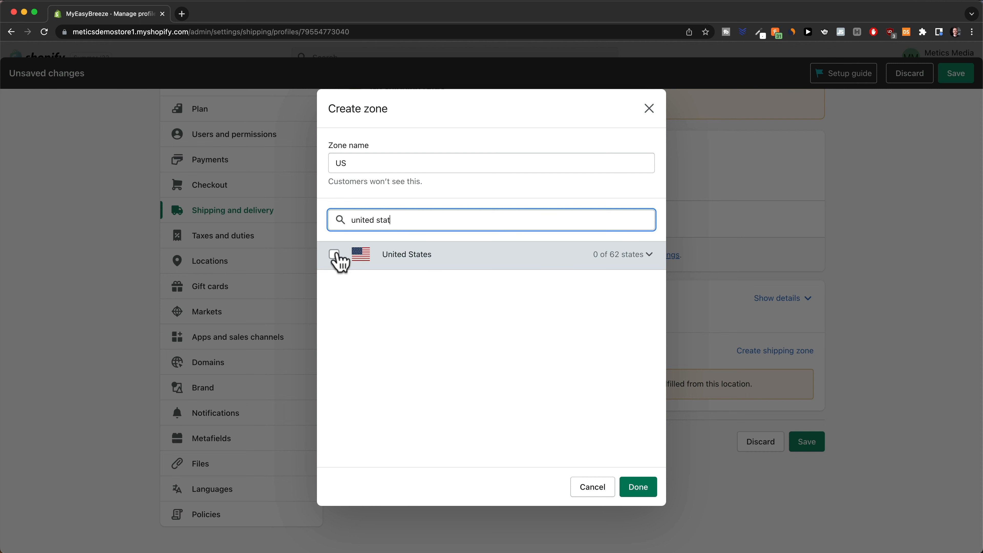
click(335, 256)
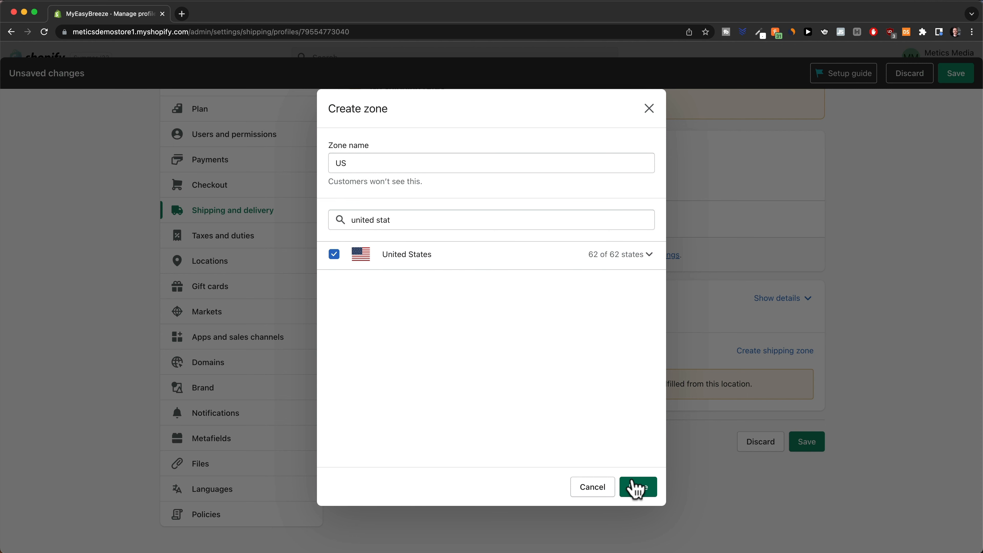
click(635, 487)
scroll(581, 383, down, 2)
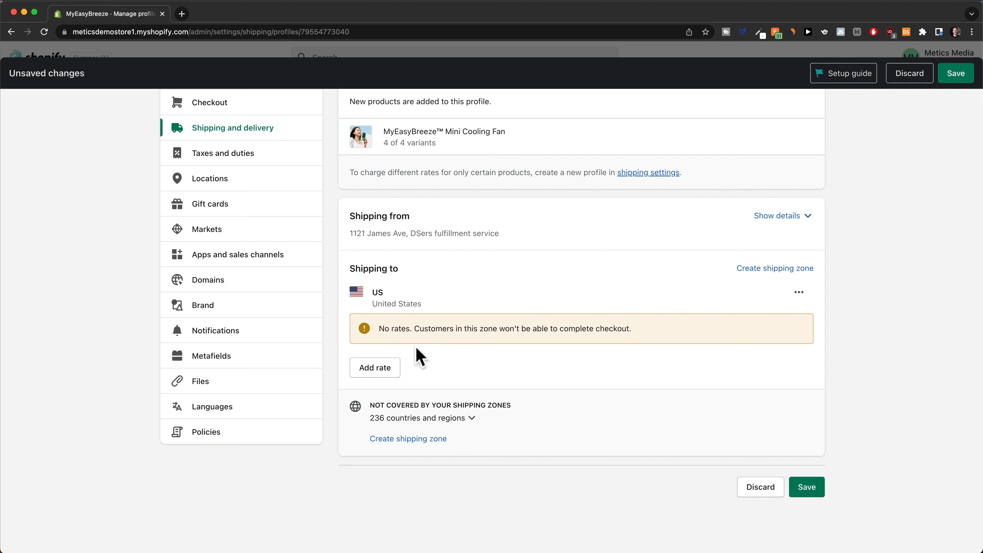
Add a free rate named 'Free Shipping' to the US zone.
click(381, 377)
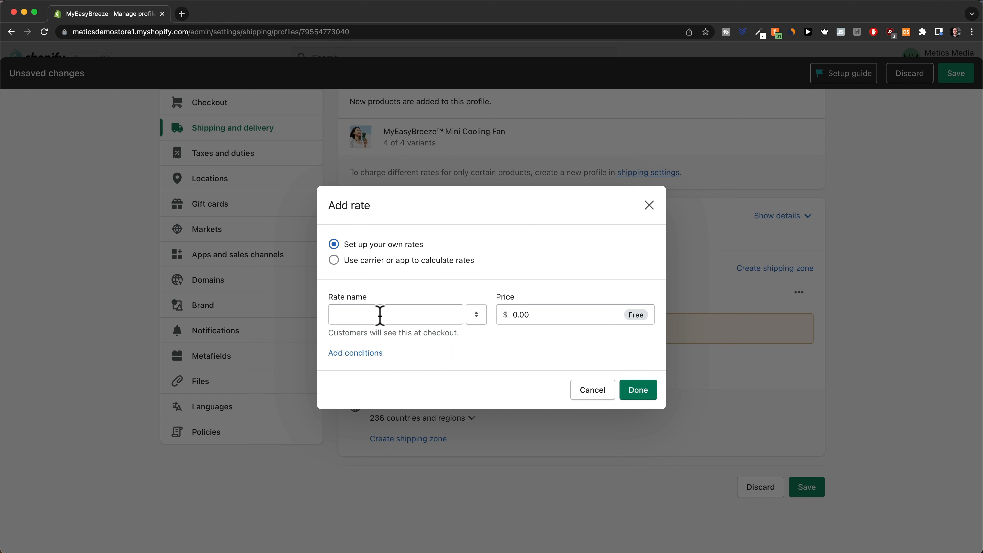
click(380, 315)
text(Free Shipping)
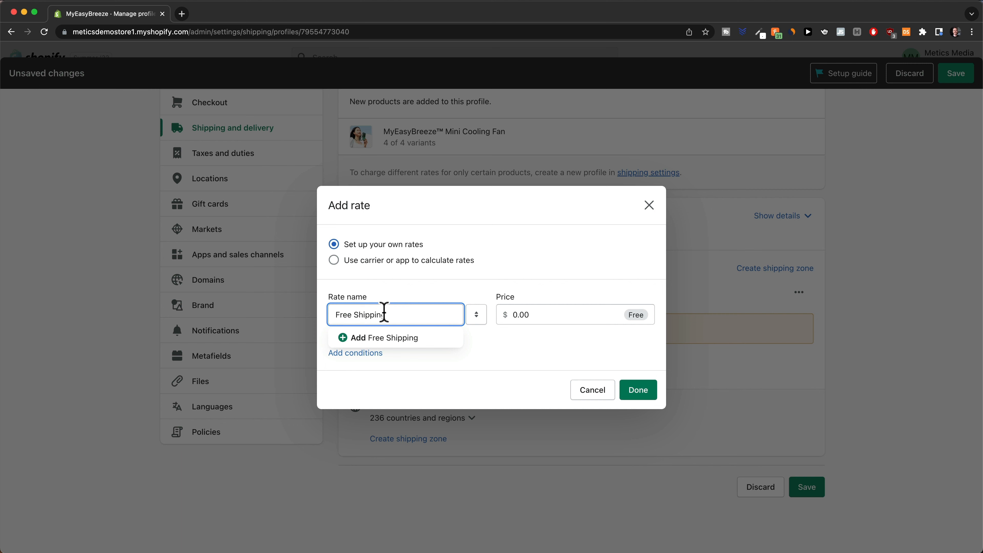
click(548, 344)
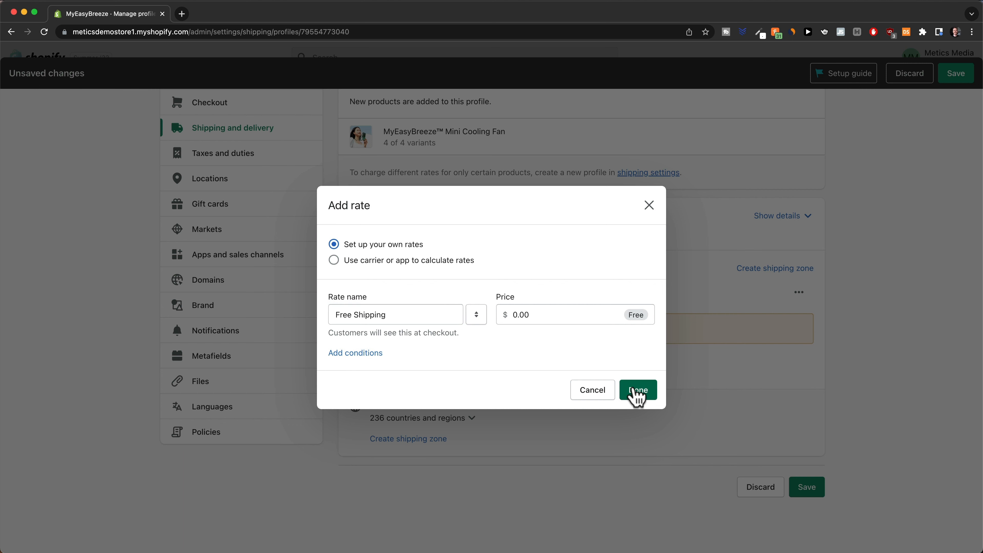
click(637, 395)
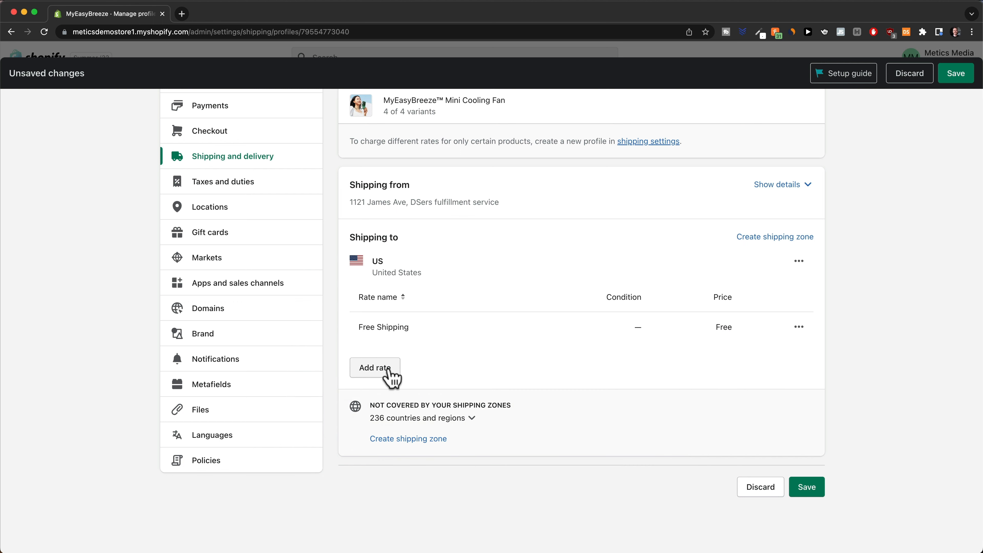
Add an 'Express Shipping' rate priced at $8.00 to the US zone.
click(385, 373)
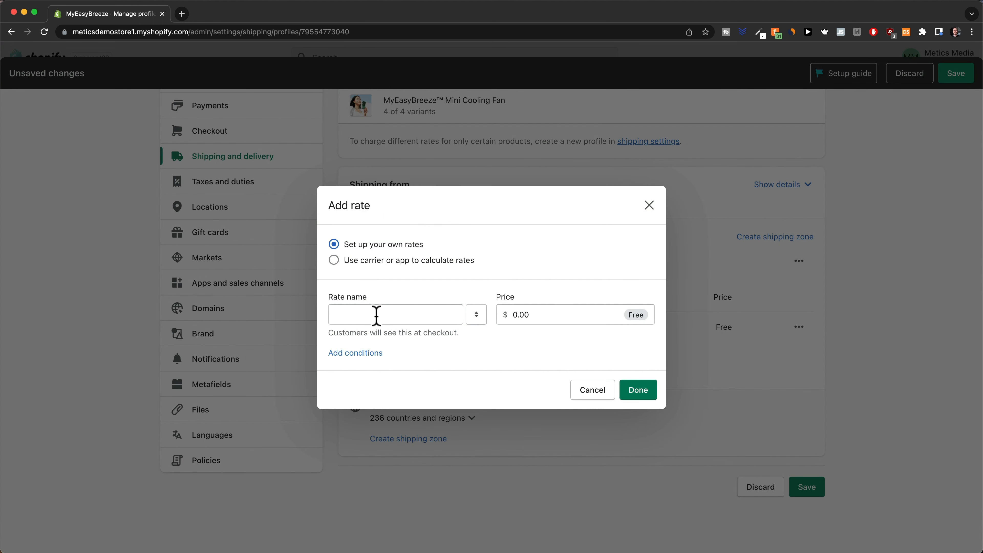
click(376, 315)
text(Ex)
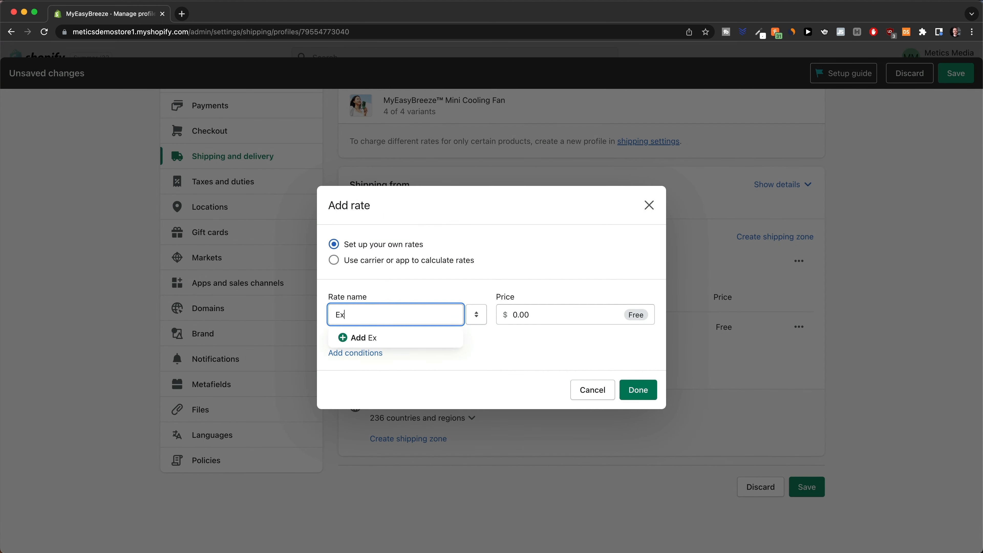
text(press Shipping)
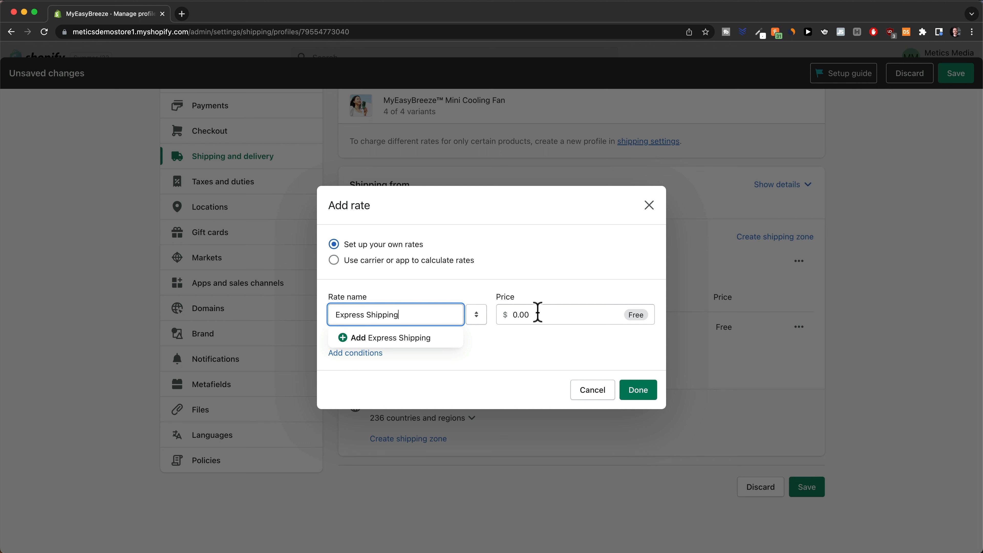
click(511, 314)
text(8)
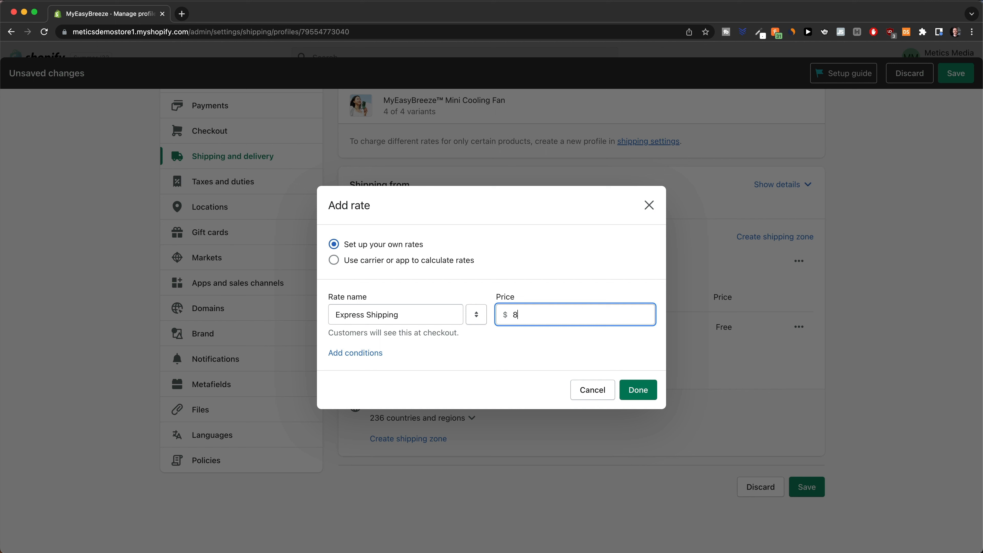
click(493, 353)
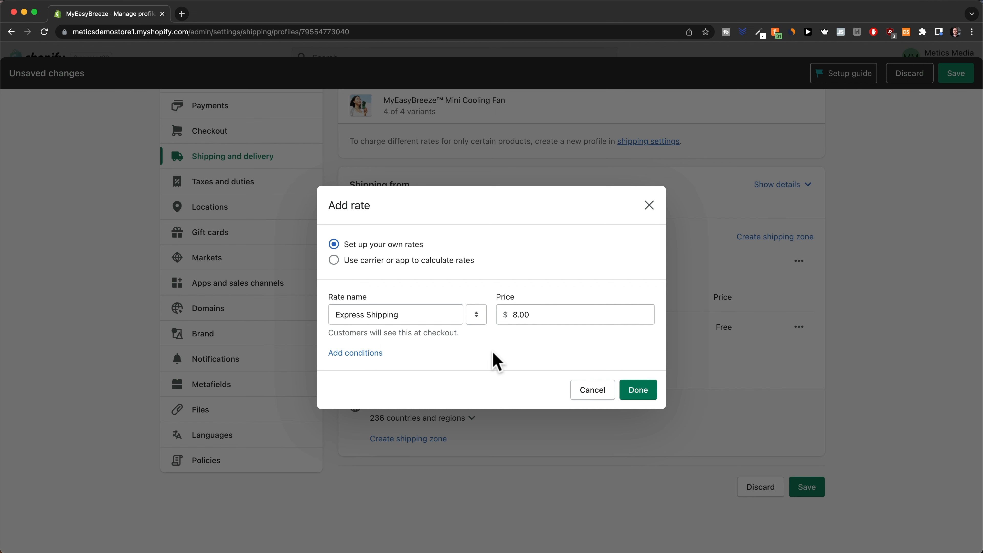
click(629, 391)
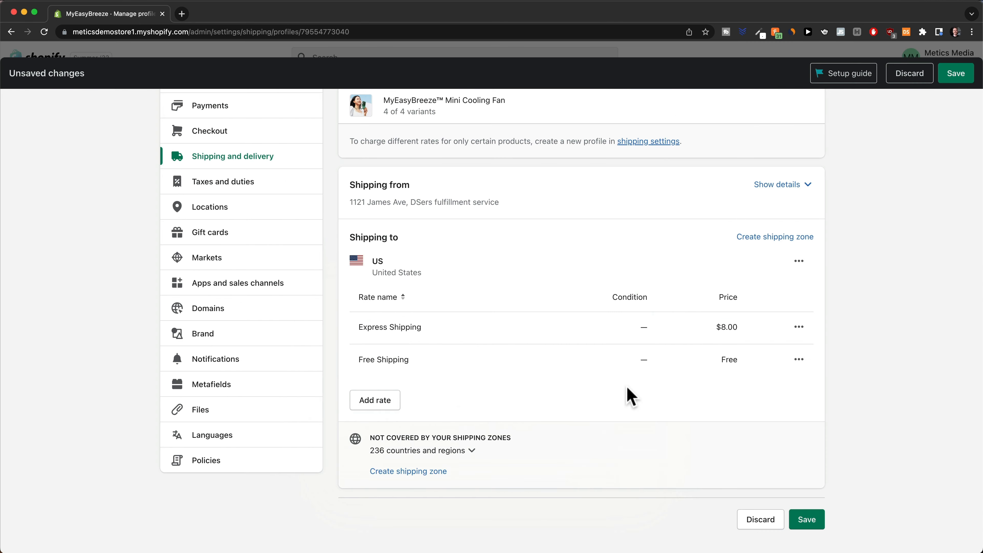